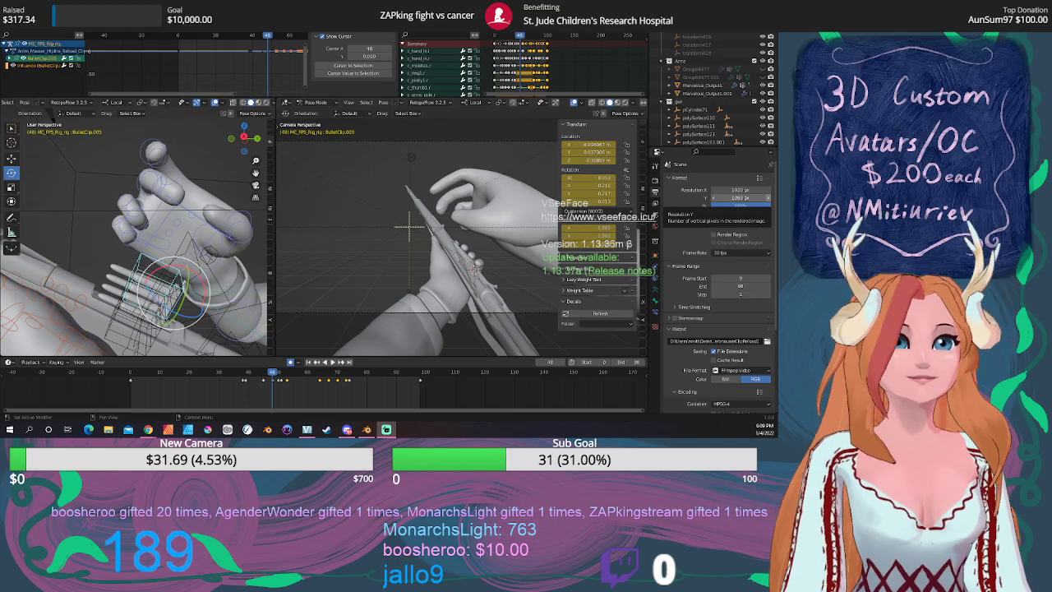
At frame 48, select all the bullet control bones from BulletClip.001 through BulletClip.005.
click(276, 373)
mouse_move(276, 374)
mouse_down()
mouse_move(250, 374)
mouse_move(287, 371)
mouse_move(273, 372)
mouse_up()
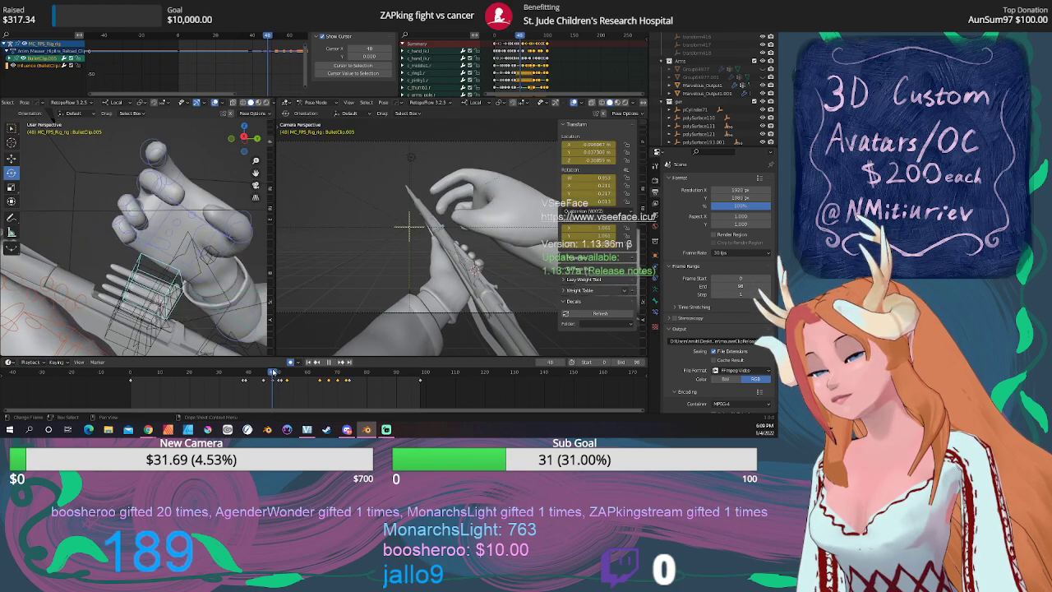
middle_drag(165, 271, 150, 301)
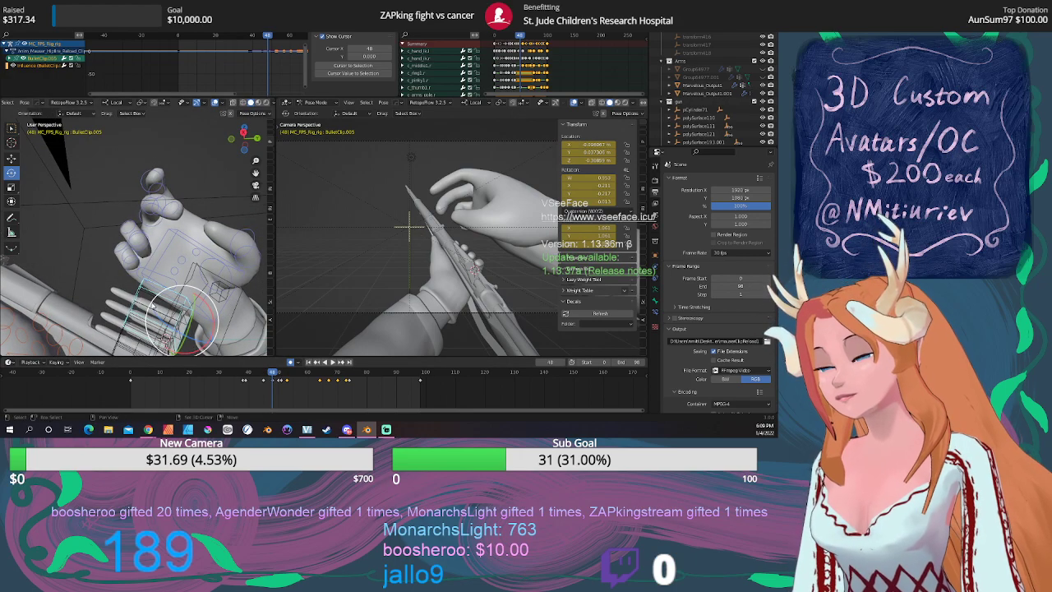
shift+click(151, 300)
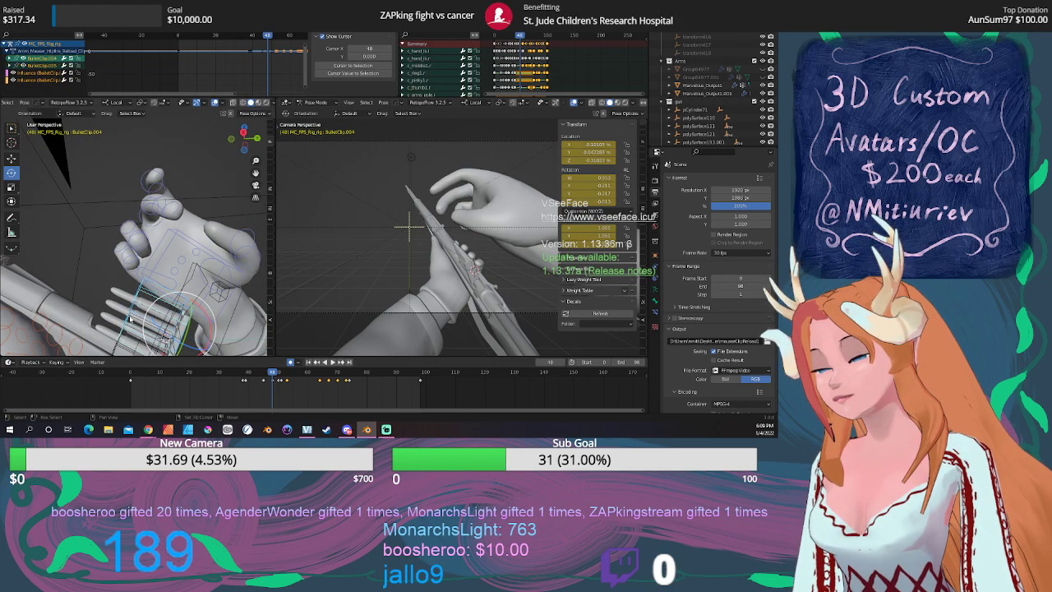
shift+click(130, 319)
middle_drag(130, 318, 132, 275)
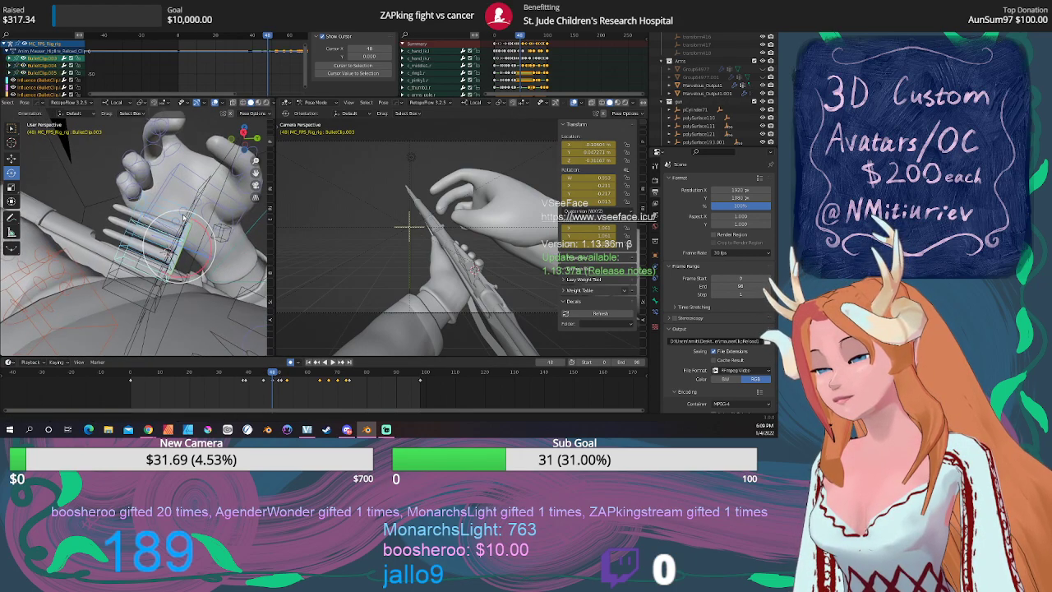
shift+click(126, 274)
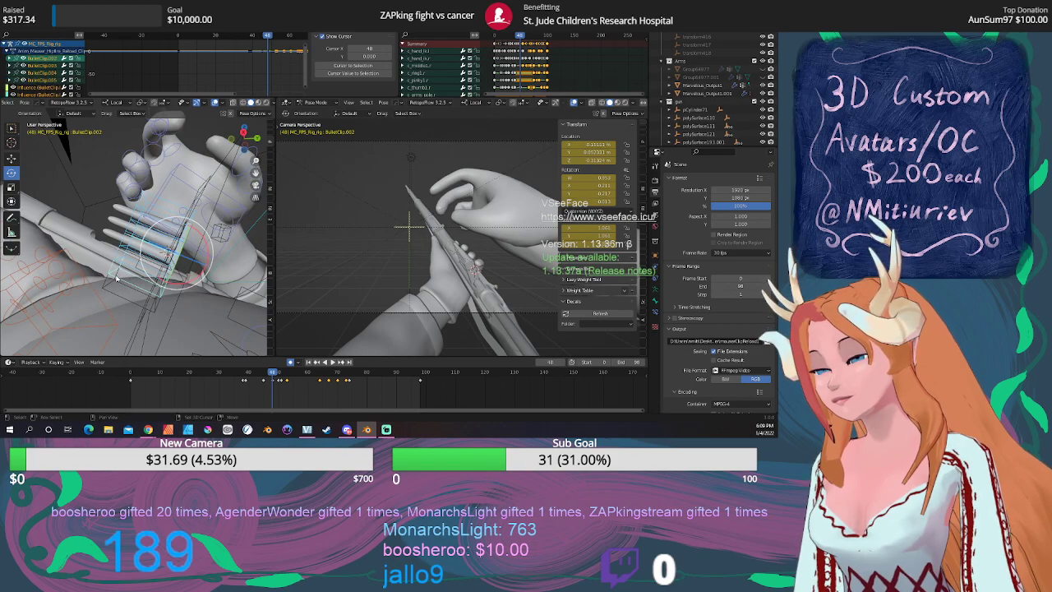
shift+click(118, 278)
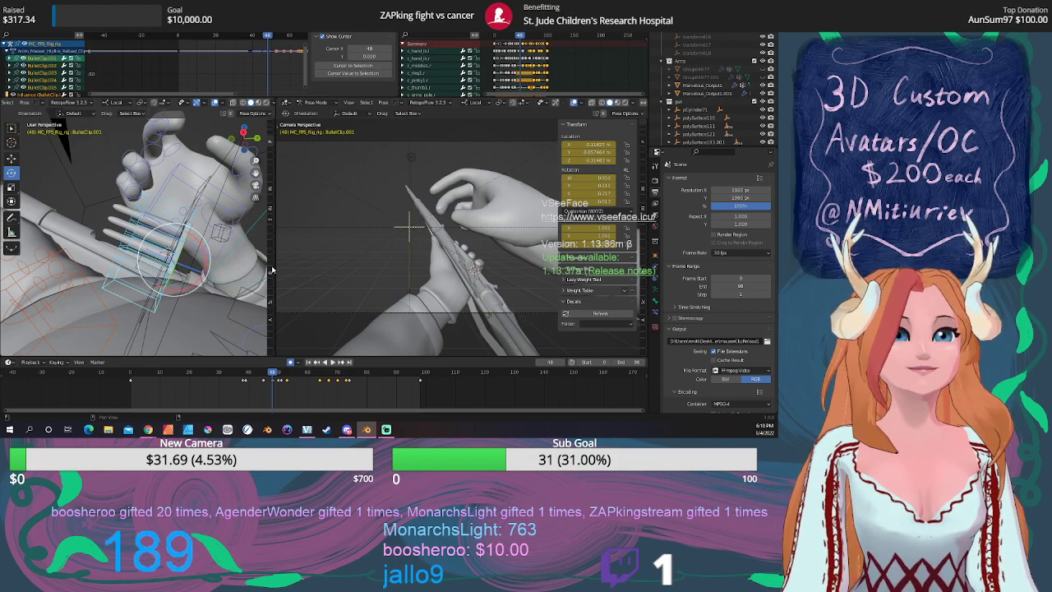
Activate the Transform tool and shift the selected bullet bones slightly above the rifle at frame 48.
mouse_move(273, 374)
mouse_down()
mouse_move(258, 372)
mouse_move(272, 373)
mouse_up()
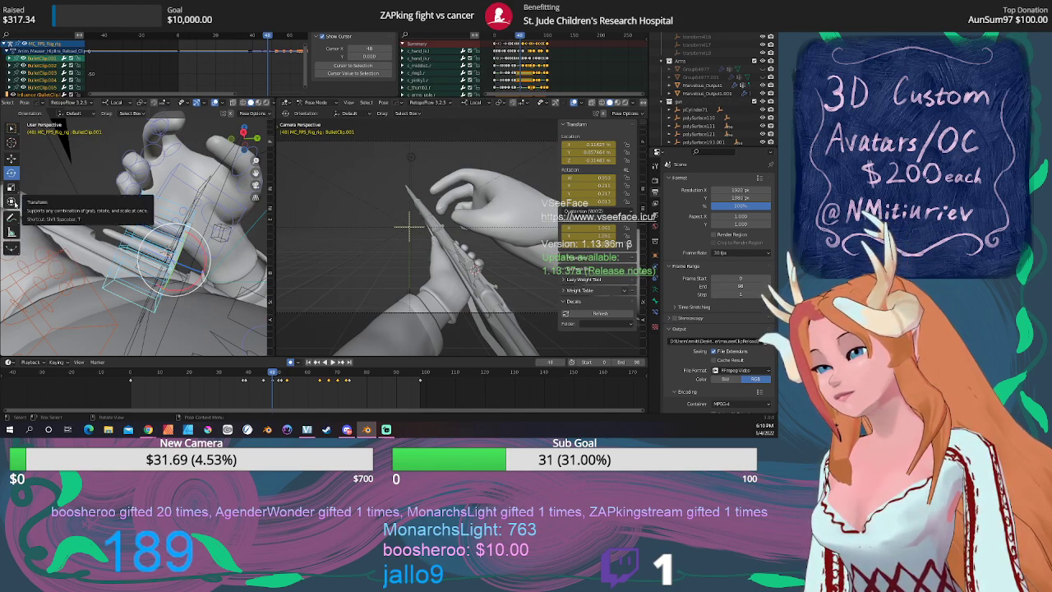
click(11, 202)
middle_drag(116, 275, 86, 277)
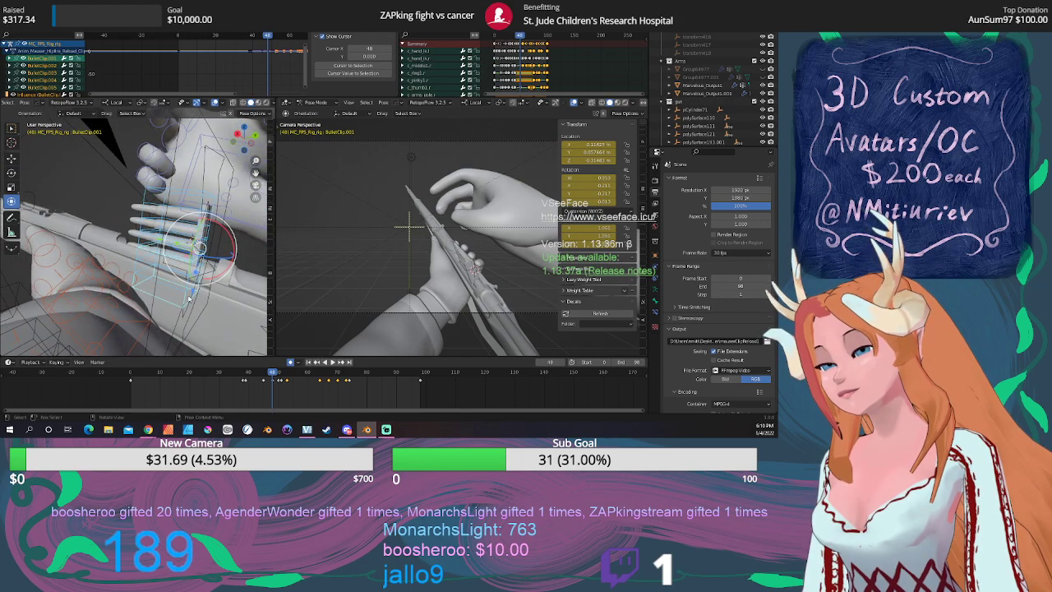
key(g)
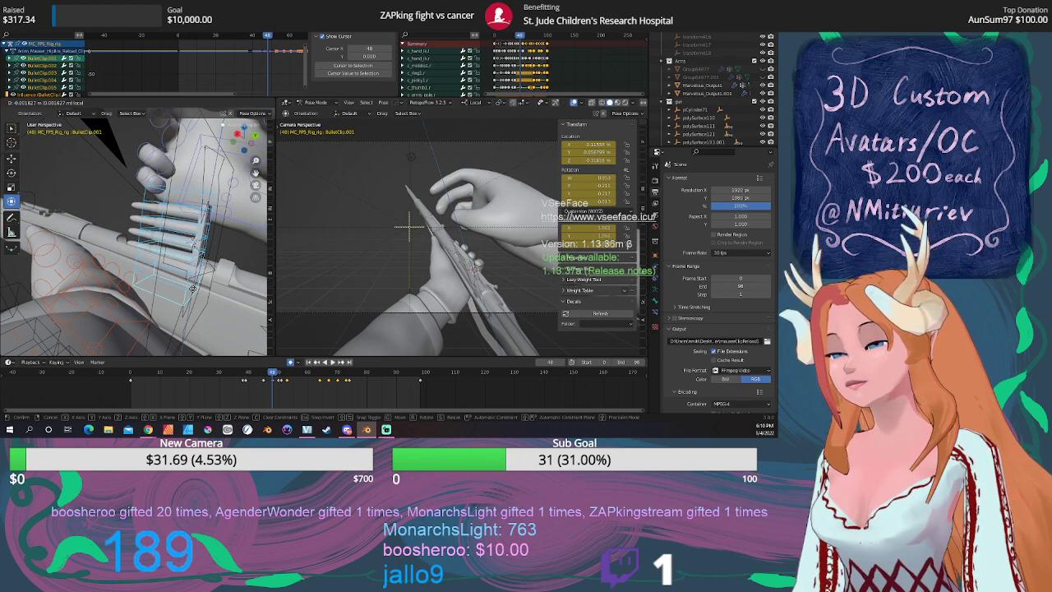
click(192, 287)
Go to frame 49 and nudge the bullet bones along one axis to line them up with the gripping hand.
click(266, 372)
key(space)
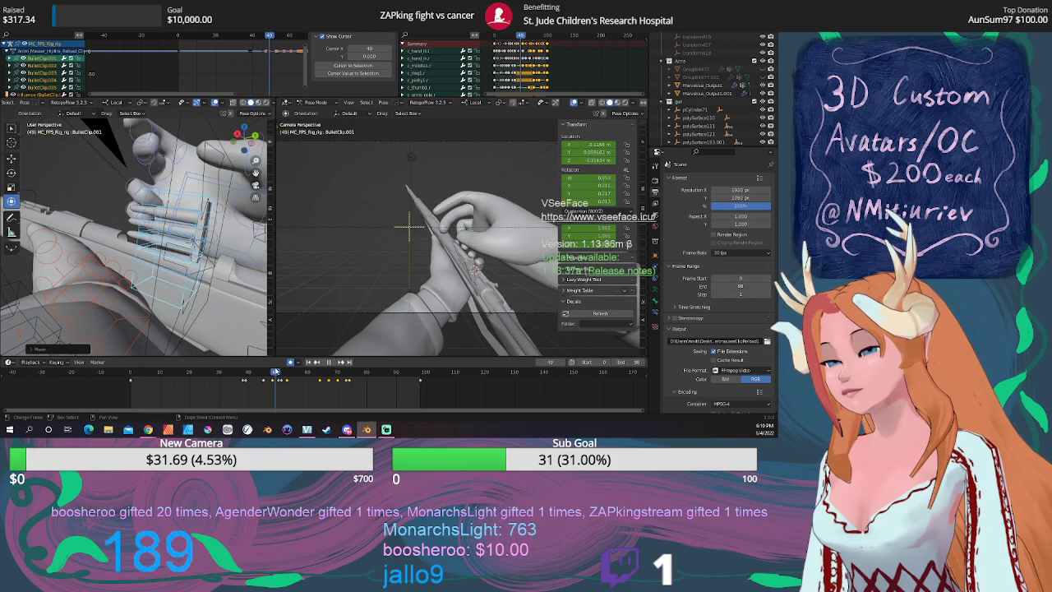
drag(268, 372, 276, 367)
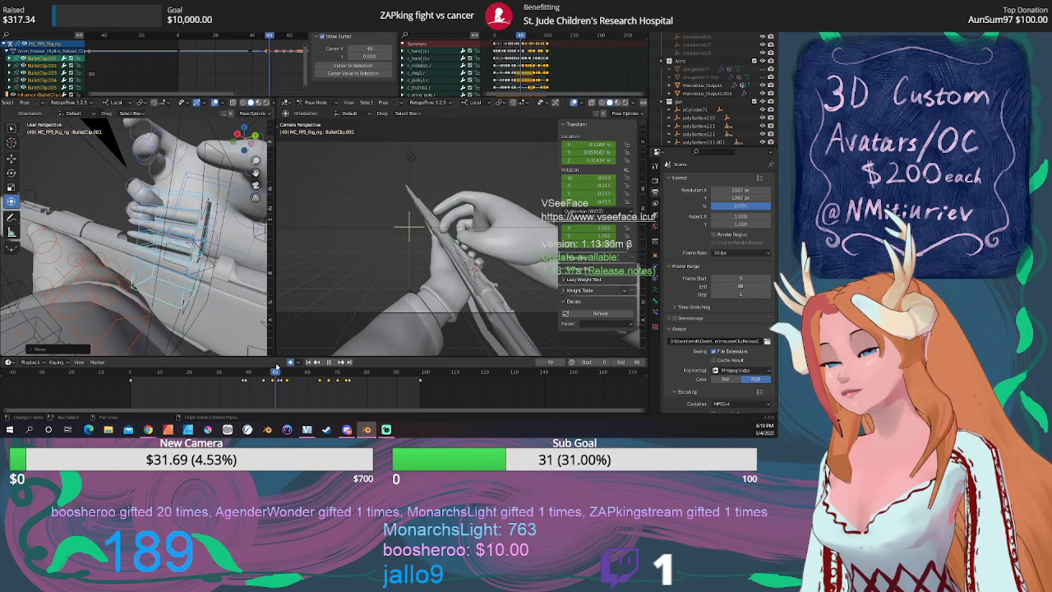
click(205, 309)
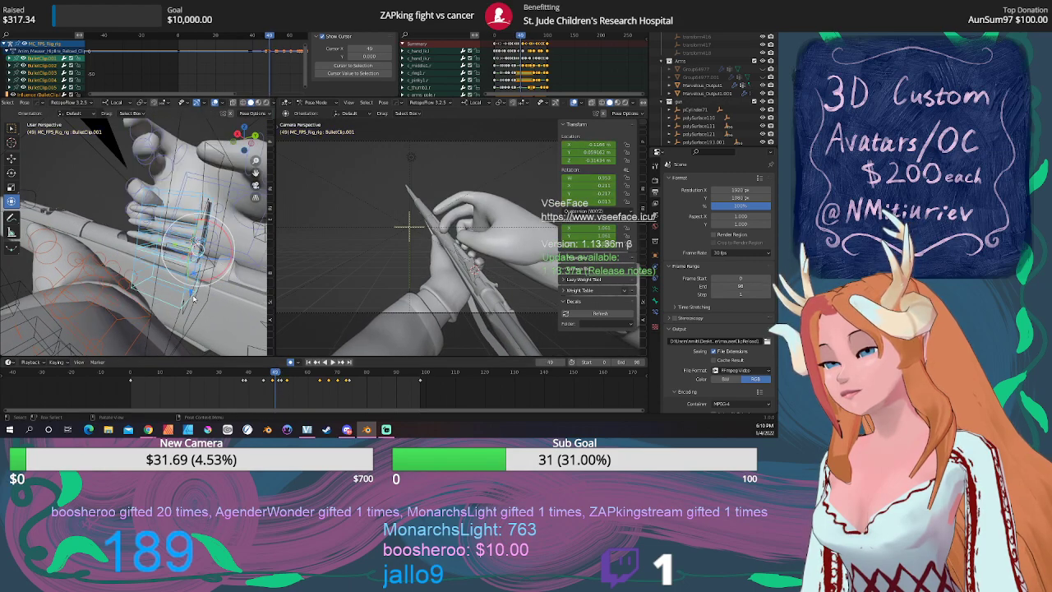
drag(192, 292, 194, 284)
middle_drag(194, 285, 239, 311)
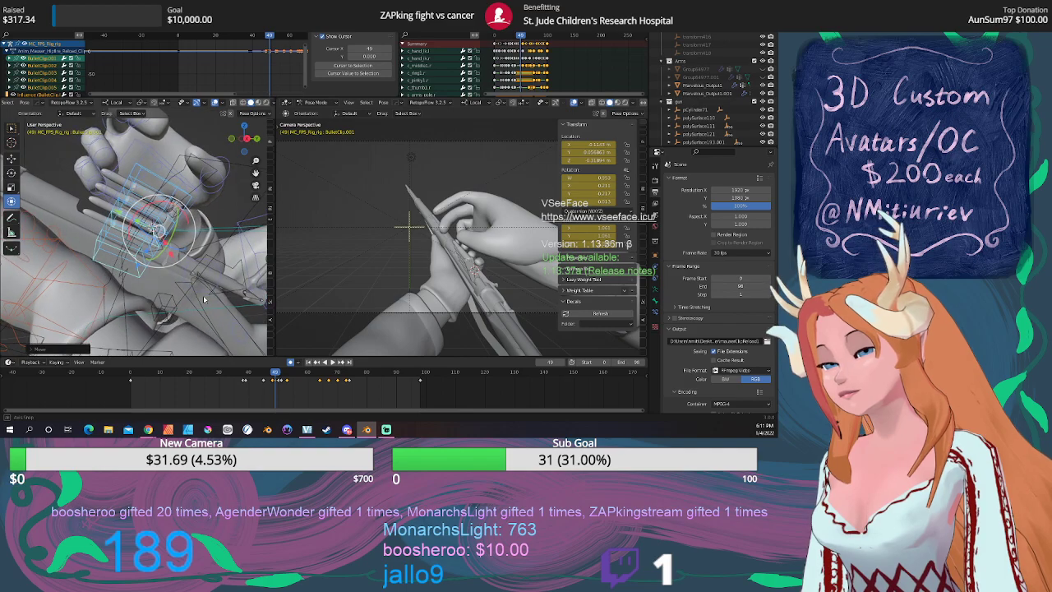
Scrub back to frame 42 and play the reload animation to review the bullet and hand motion.
scroll(257, 399, up, 5)
scroll(258, 398, up, 1)
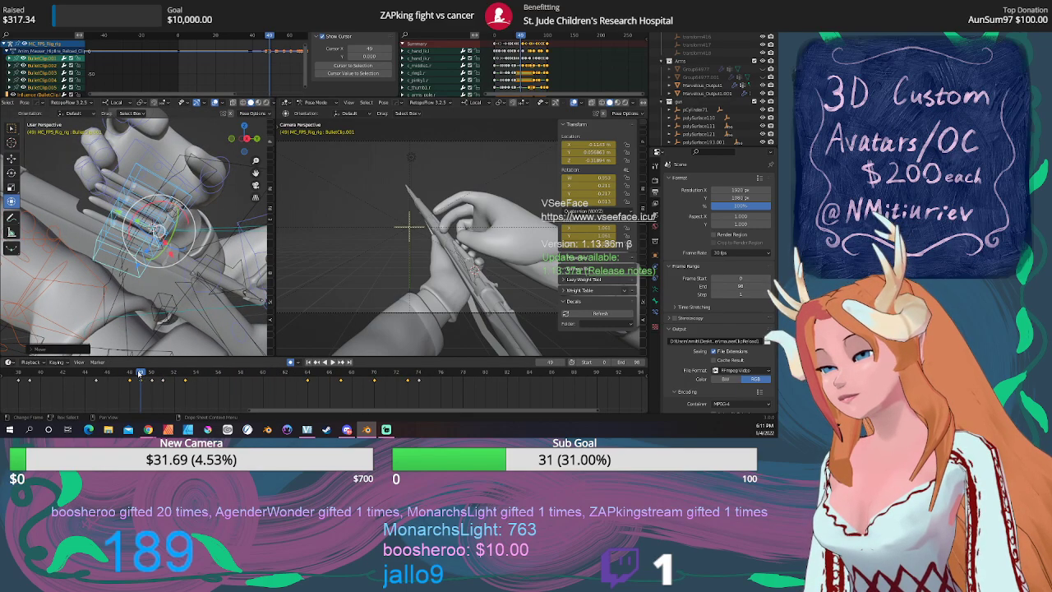
key(space)
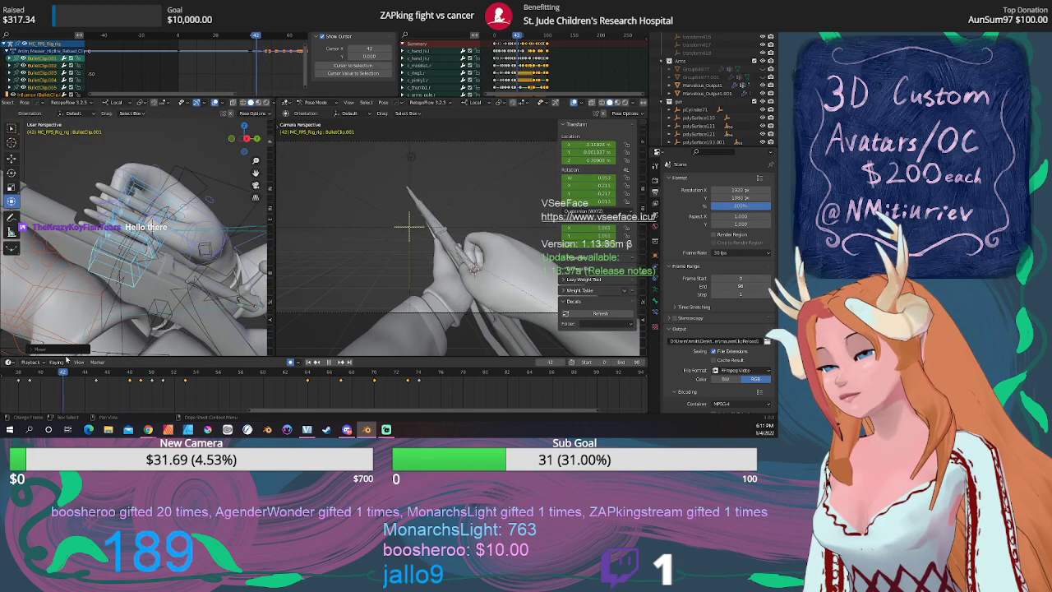
key(space)
click(331, 363)
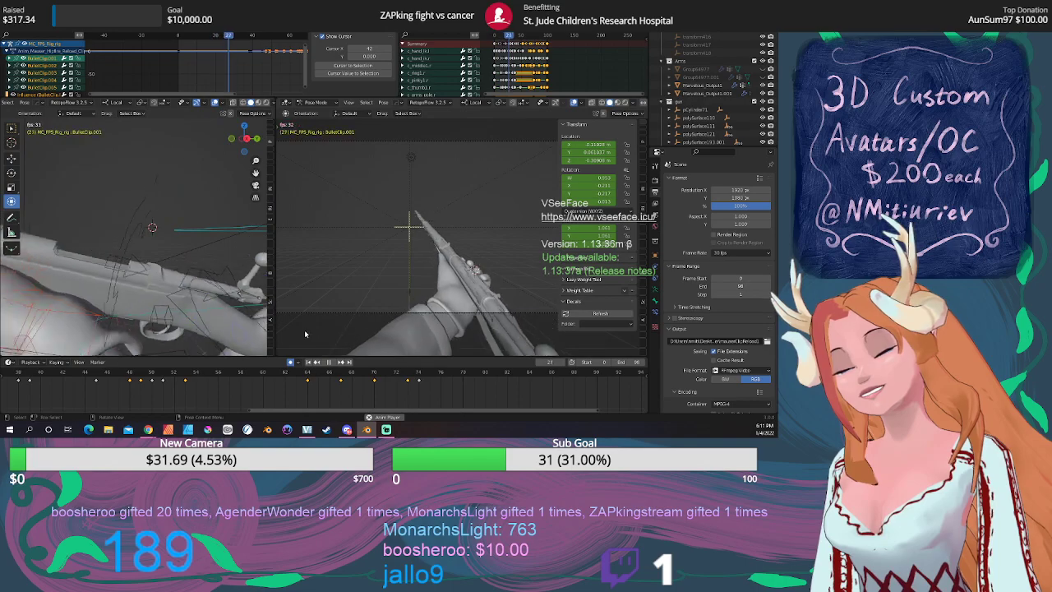
key(space)
Return to frame 48 and move the bullet bones along their local X axis relative to the rifle.
drag(163, 374, 131, 371)
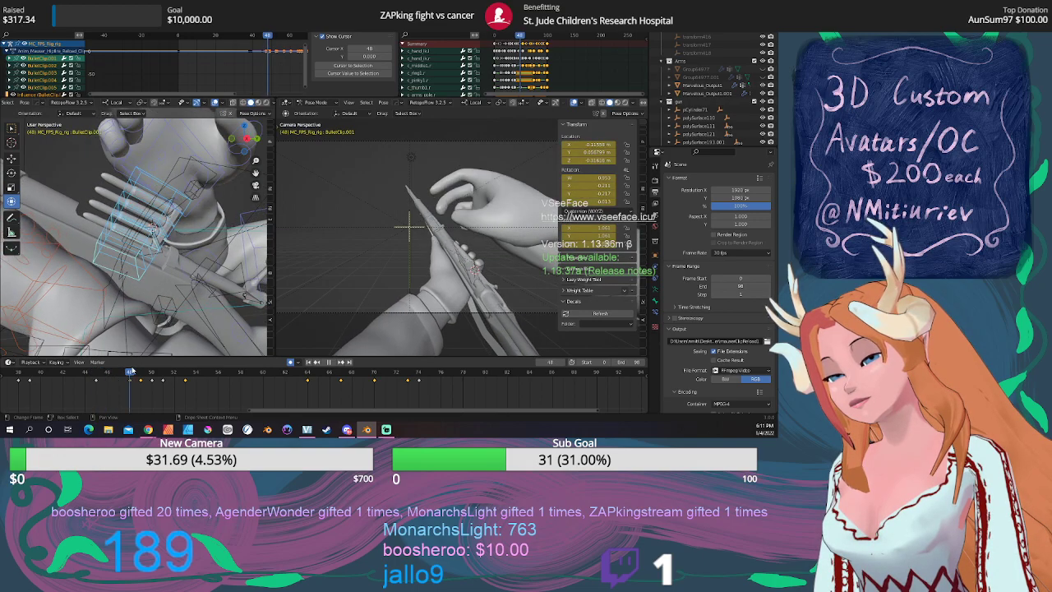
middle_drag(124, 349, 102, 353)
key(g)
key(x)
key(x)
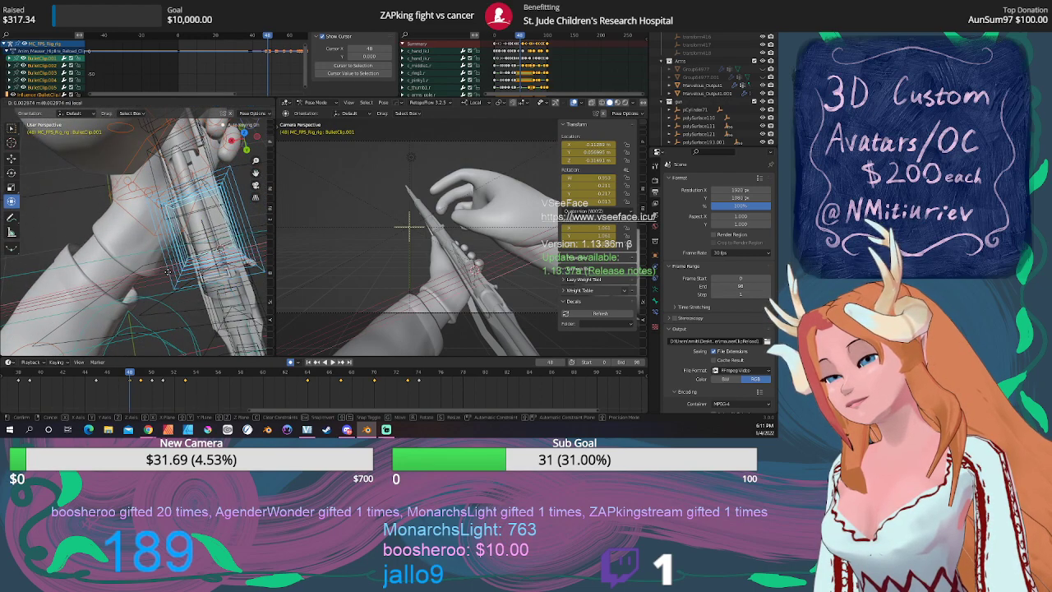
click(167, 272)
At frame 50, select the IK control of the hand holding the bullets and move it slightly.
drag(128, 372, 151, 372)
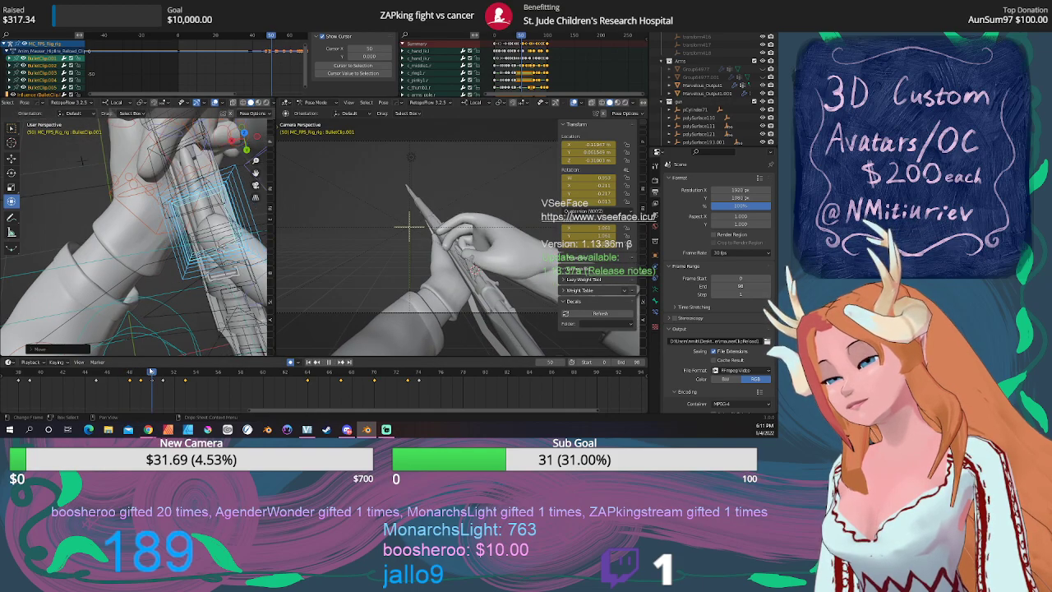
middle_drag(205, 263, 238, 200)
click(234, 207)
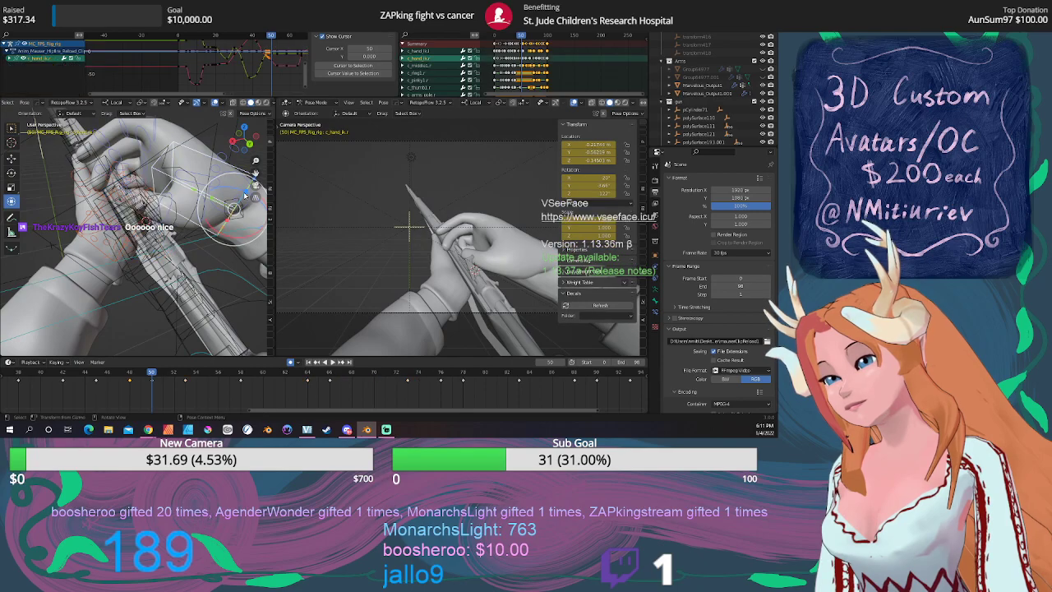
middle_drag(207, 245, 187, 259)
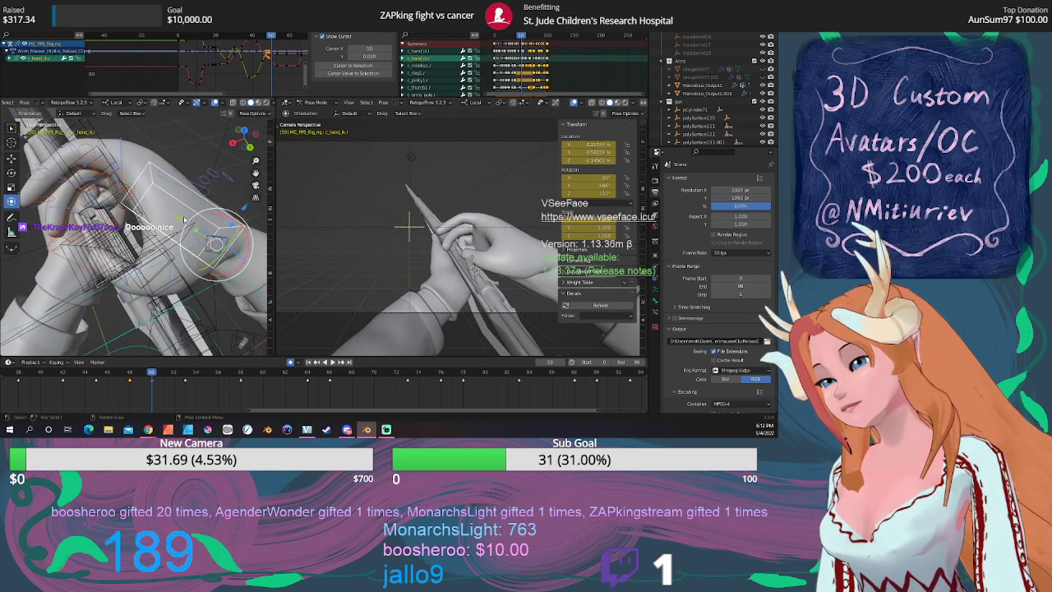
key(g)
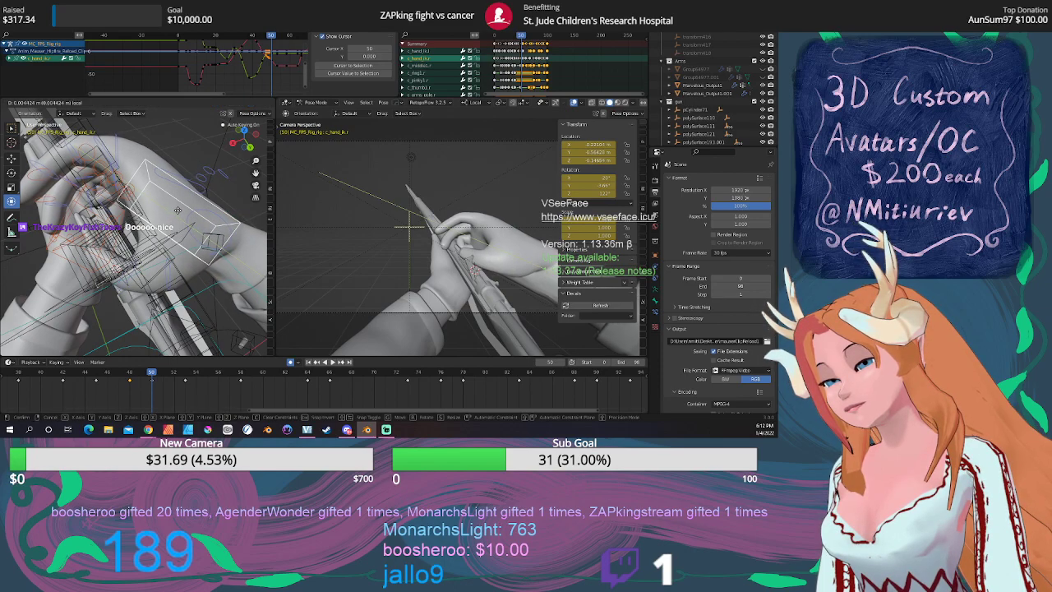
click(177, 211)
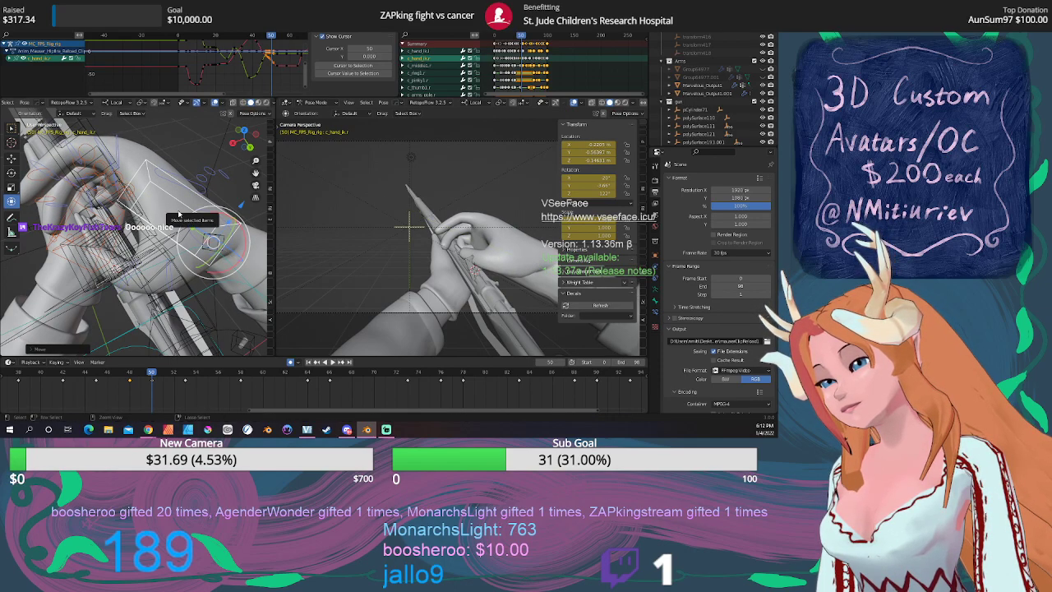
Open the program preferences and examine the Input, Interface, Viewport and Editing settings.
click(30, 15)
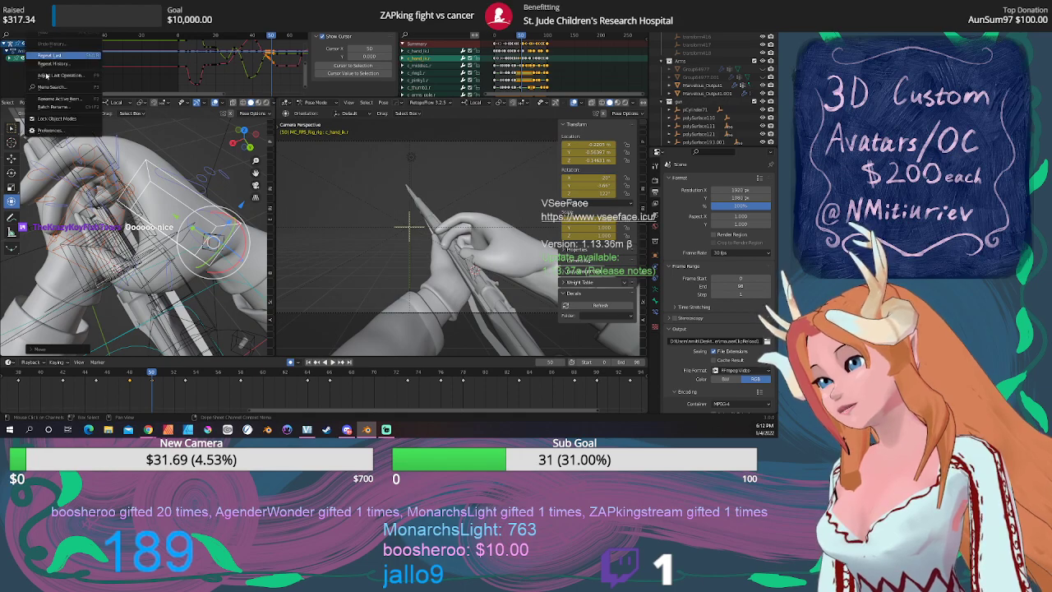
click(51, 131)
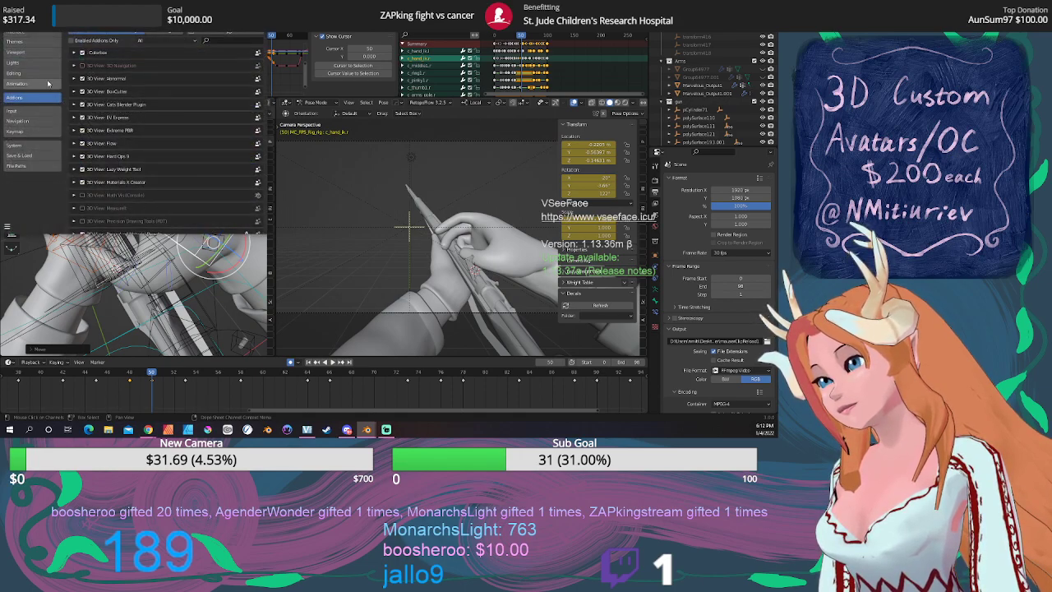
click(34, 111)
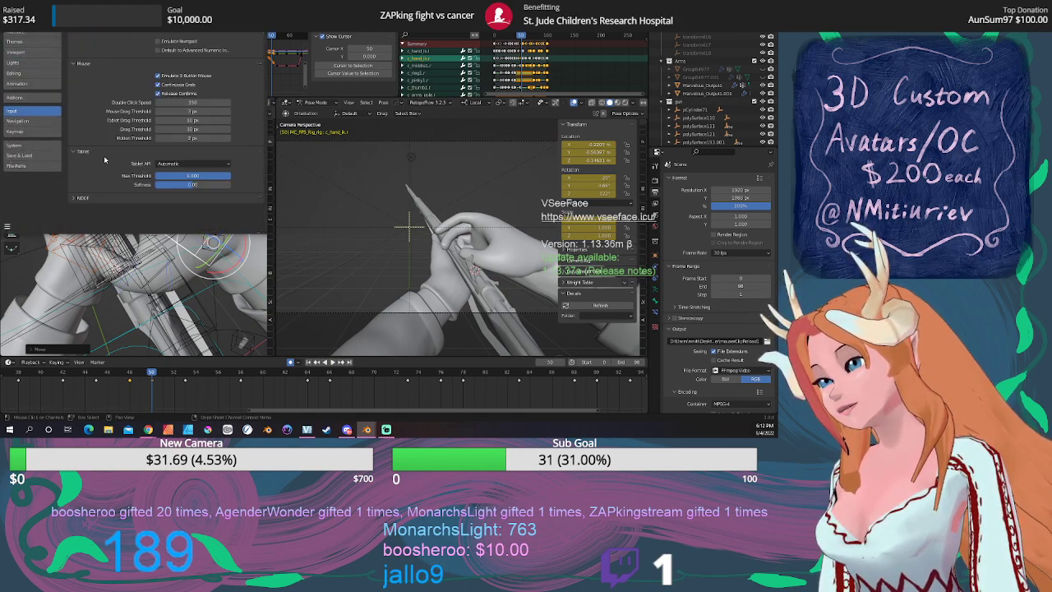
click(27, 33)
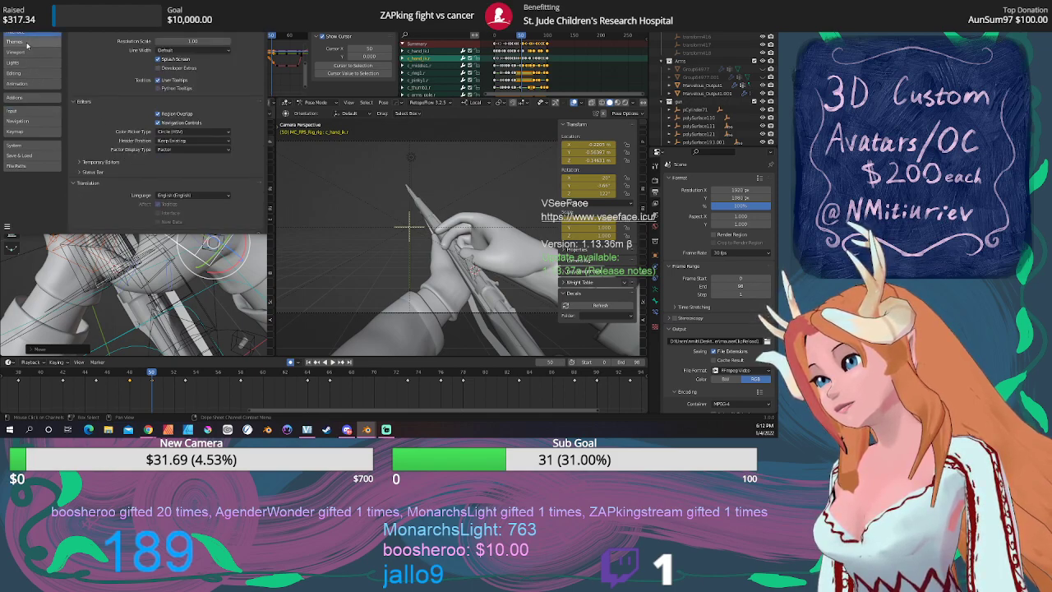
click(26, 53)
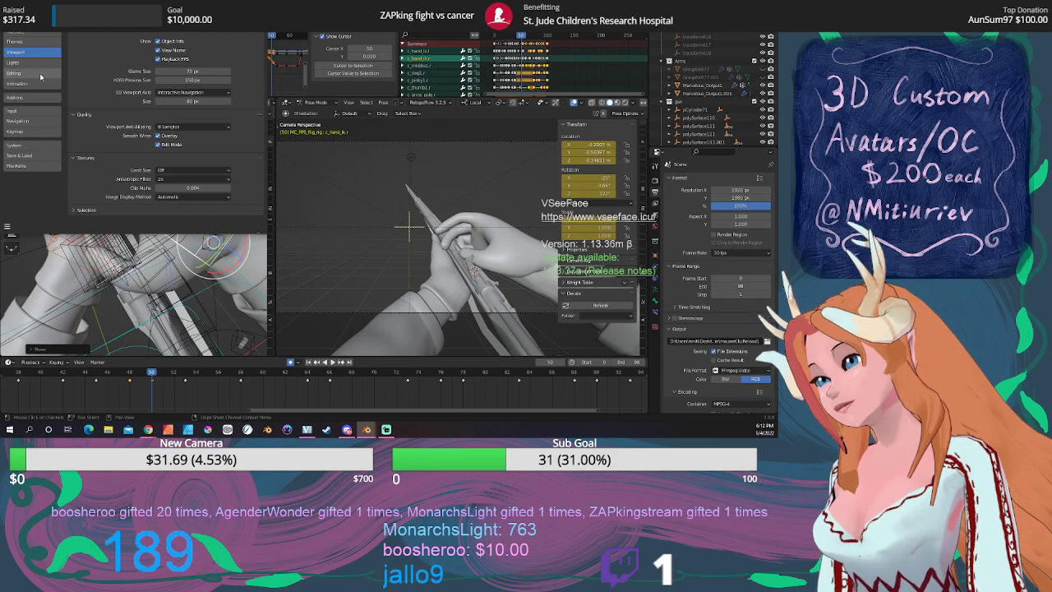
click(34, 73)
scroll(115, 172, down, 1)
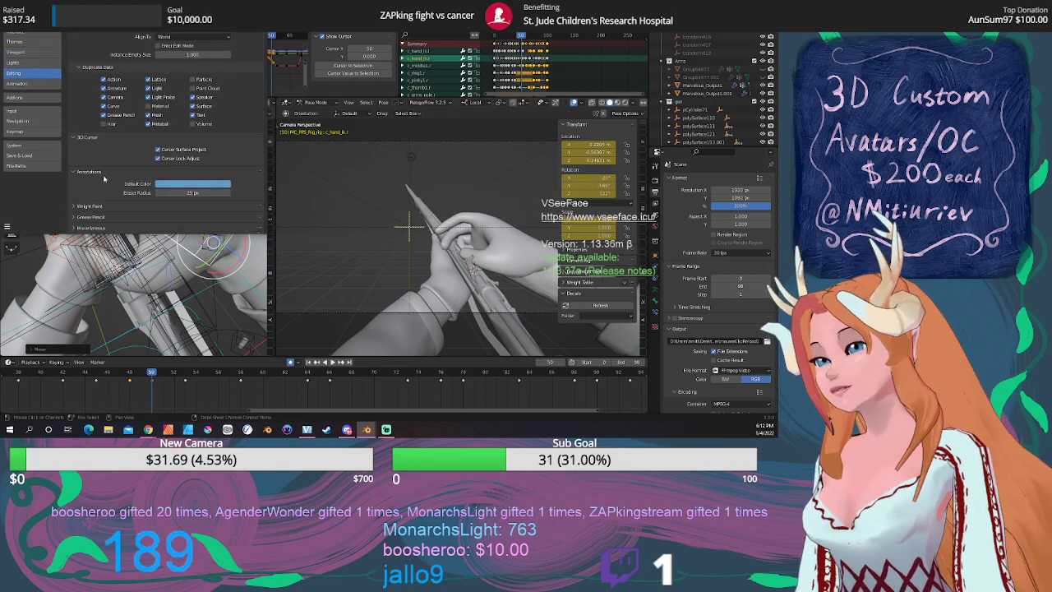
scroll(105, 177, up, 1)
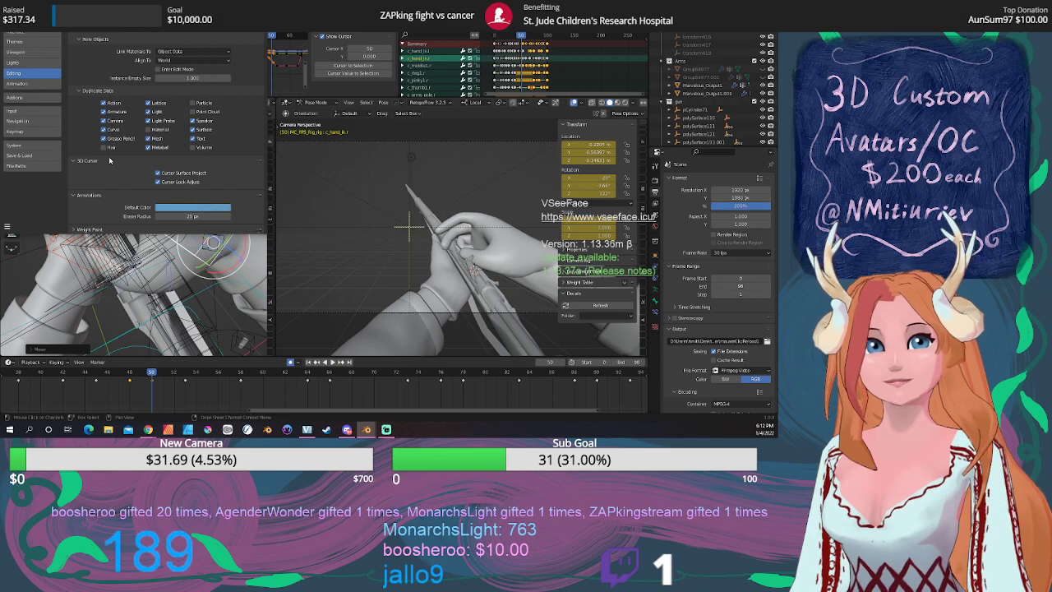
Examine the Interface, Input and System preferences, including the Menus, NDOF and Memory & Limits settings.
click(25, 42)
click(29, 35)
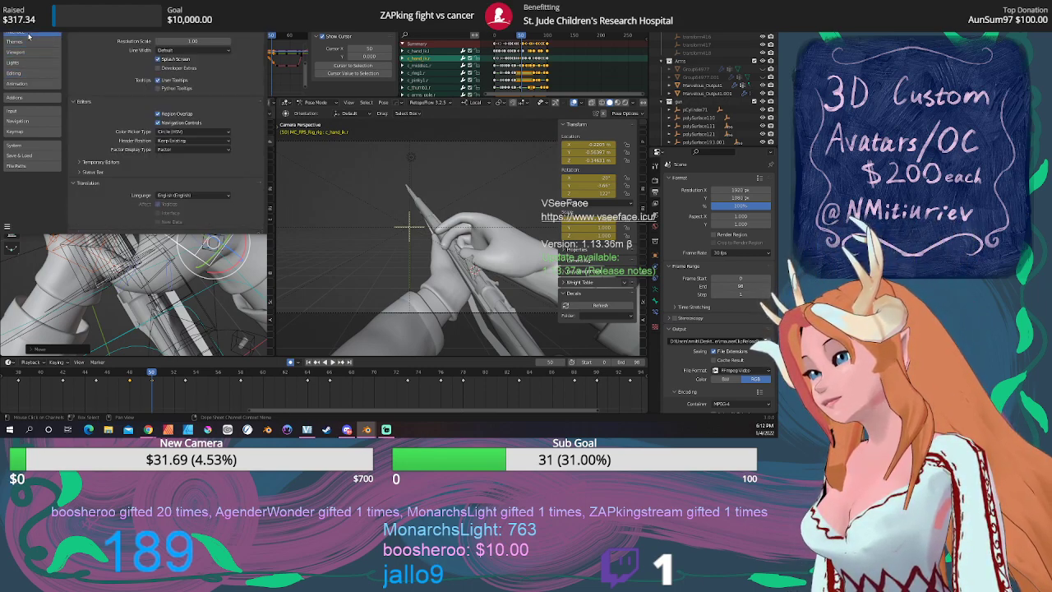
scroll(103, 138, down, 1)
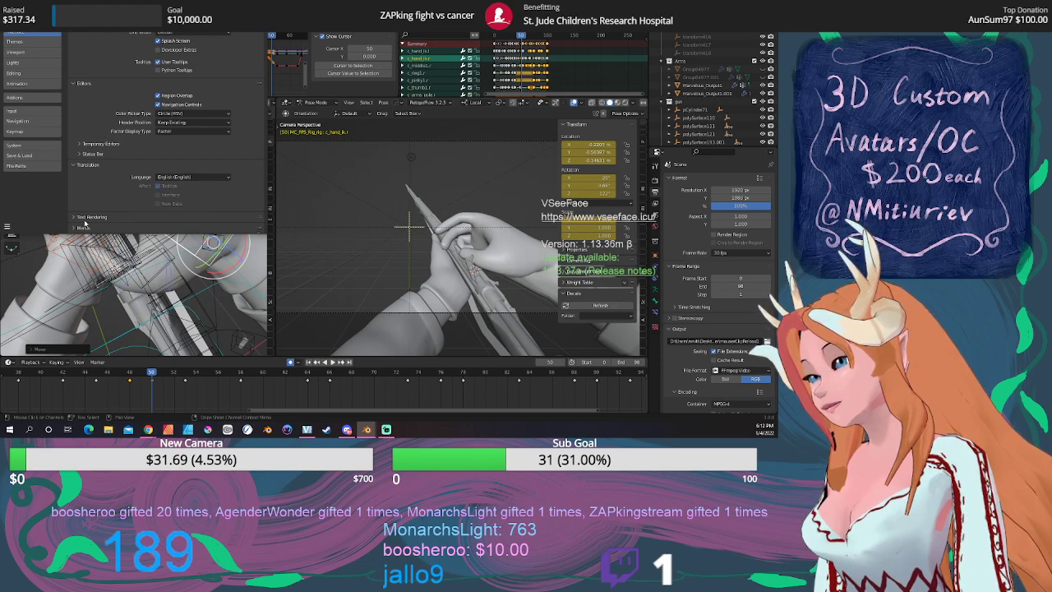
click(85, 230)
scroll(102, 194, down, 3)
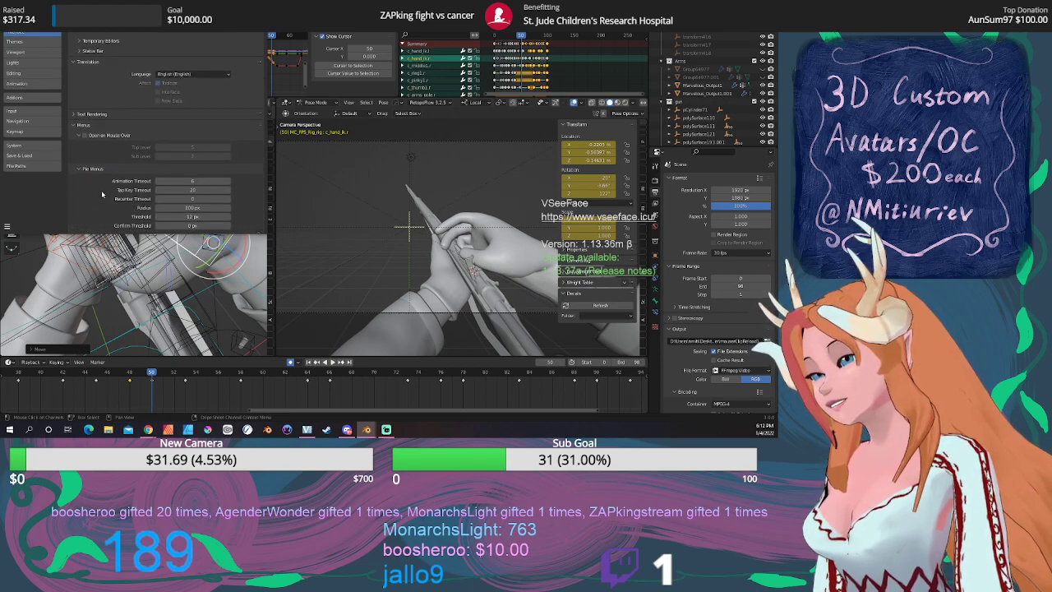
scroll(102, 194, up, 3)
click(29, 112)
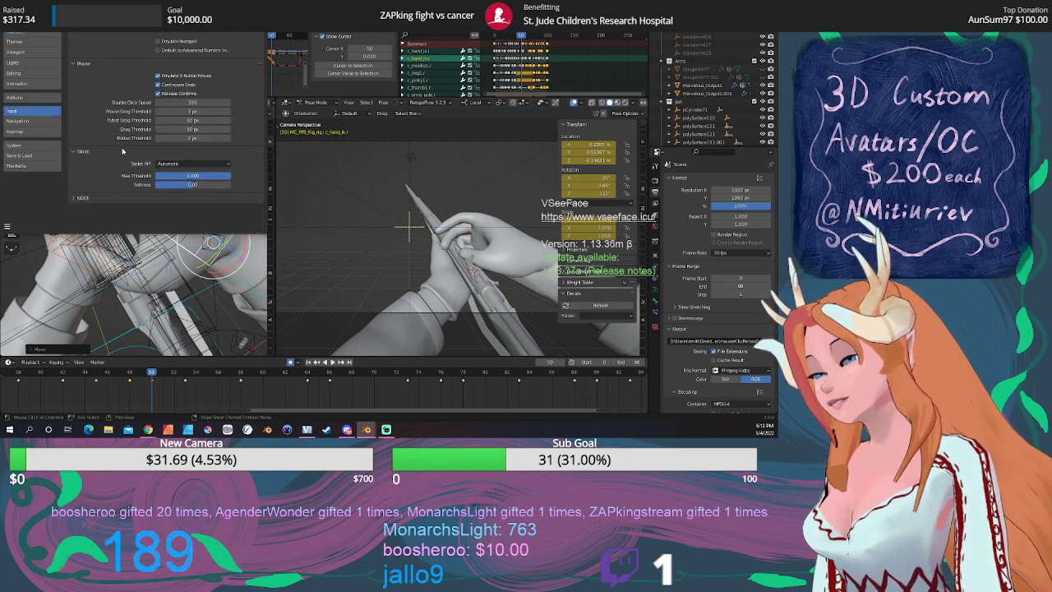
click(84, 198)
scroll(95, 191, down, 3)
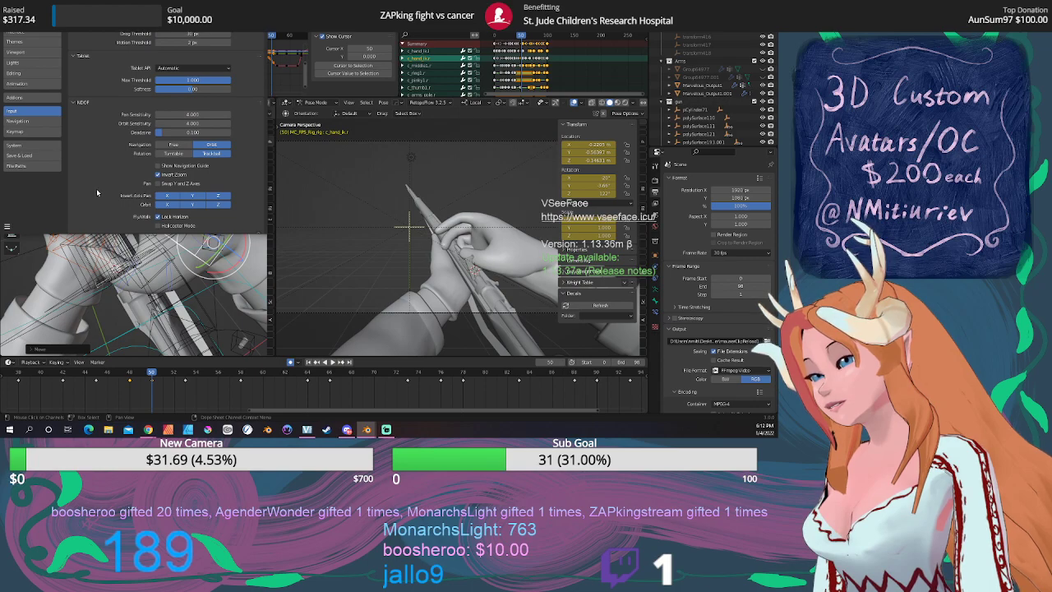
click(10, 227)
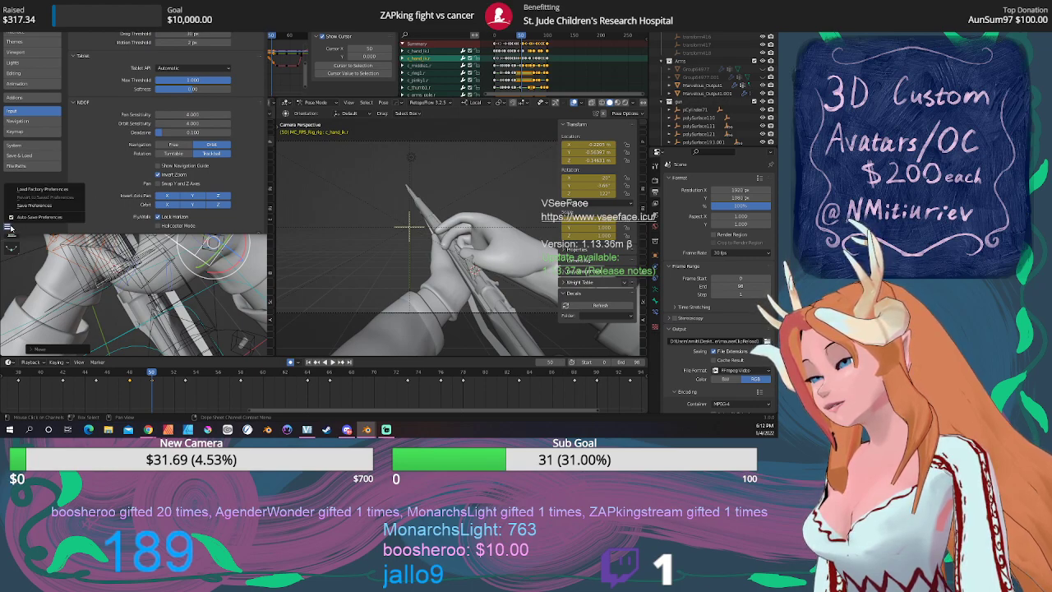
click(33, 147)
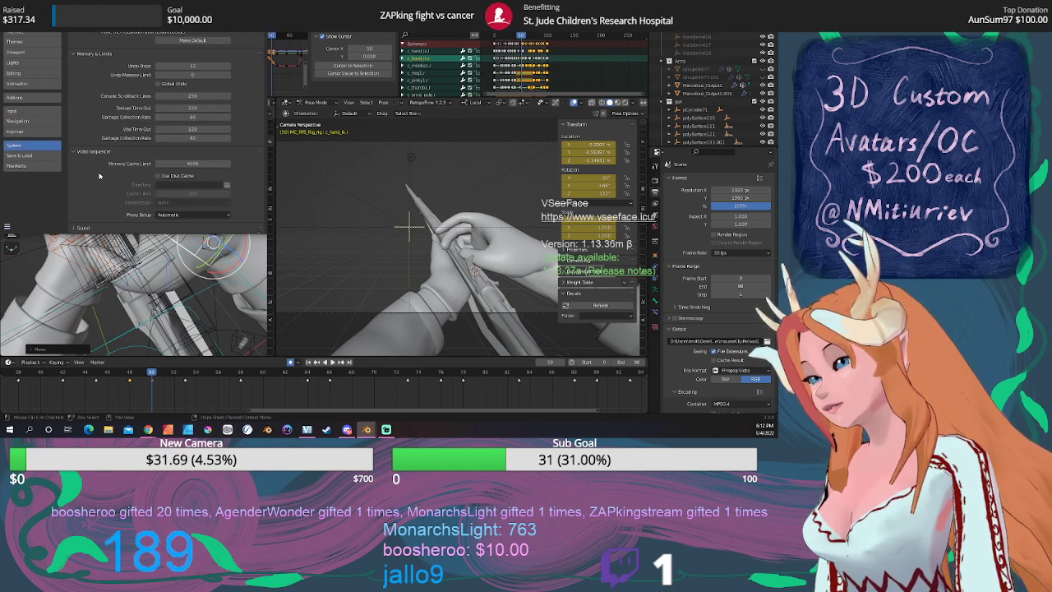
scroll(100, 175, up, 2)
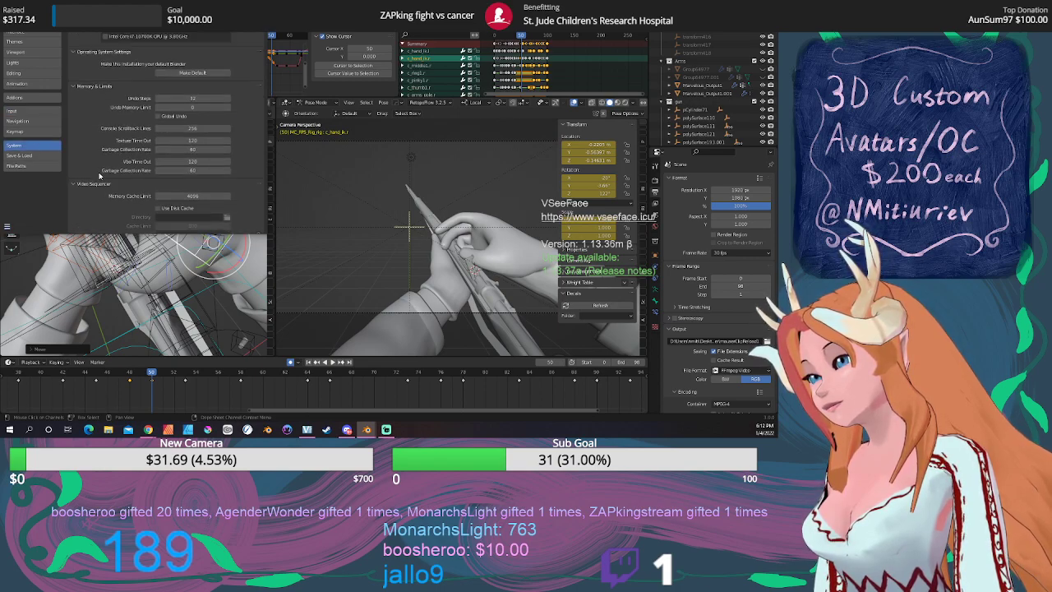
Save the preferences and close the preferences window.
click(12, 227)
click(26, 210)
click(258, 18)
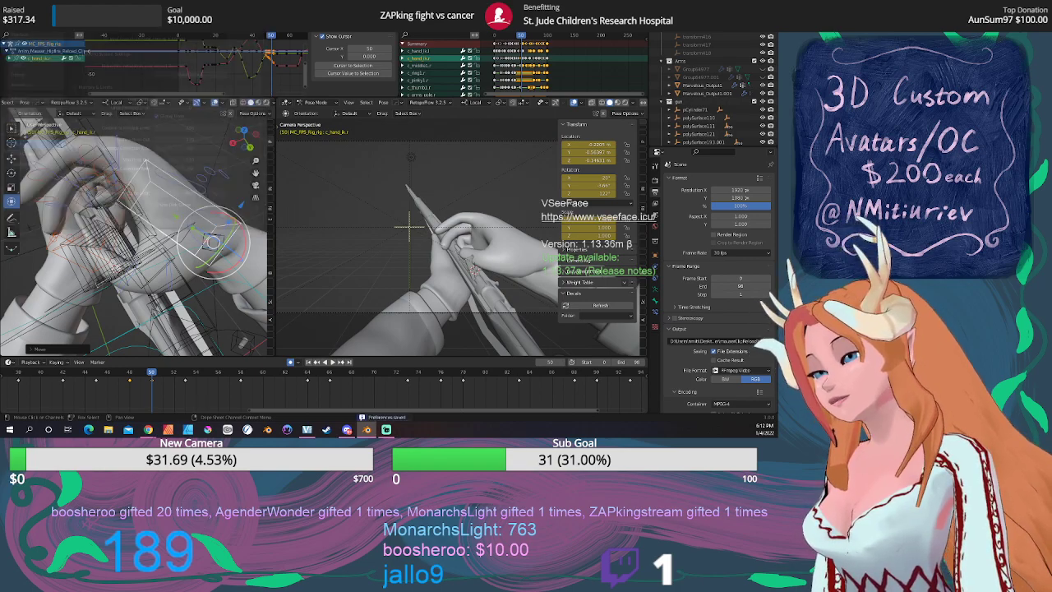
Revert the animation file to its last saved version.
middle_drag(222, 162, 200, 192)
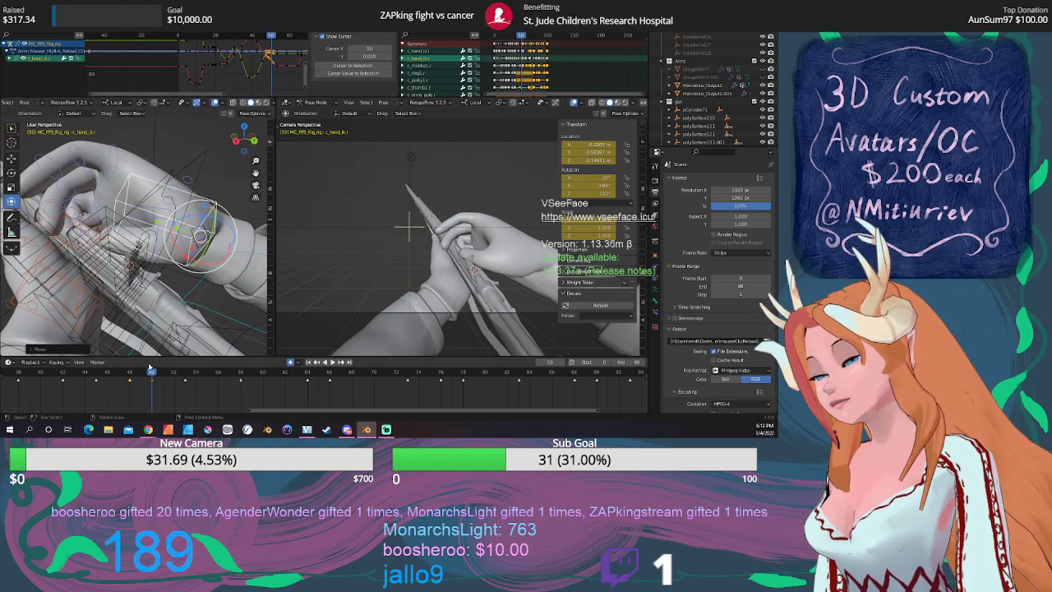
drag(151, 374, 74, 373)
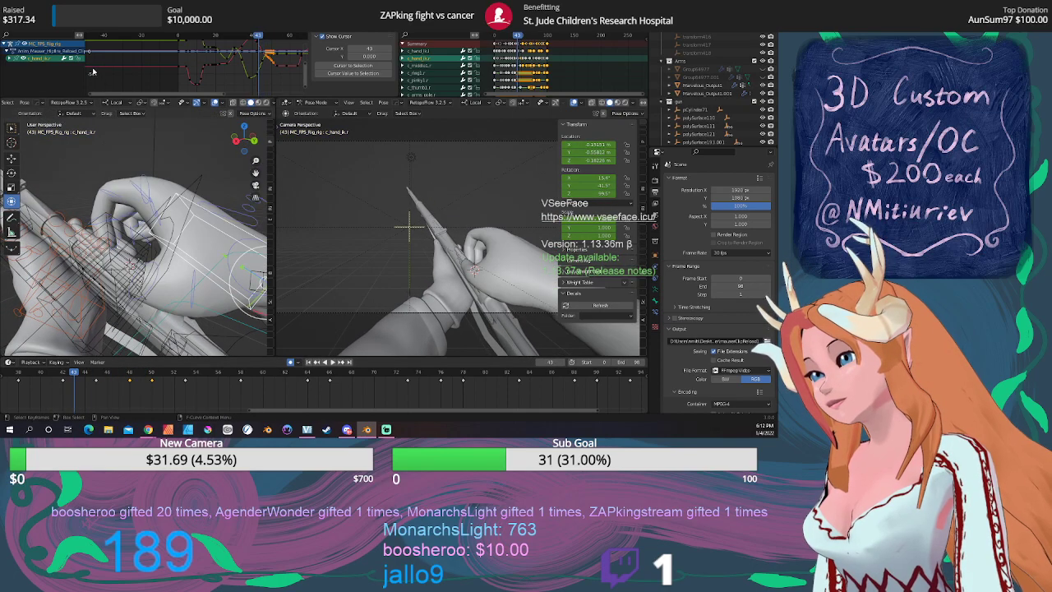
click(17, 26)
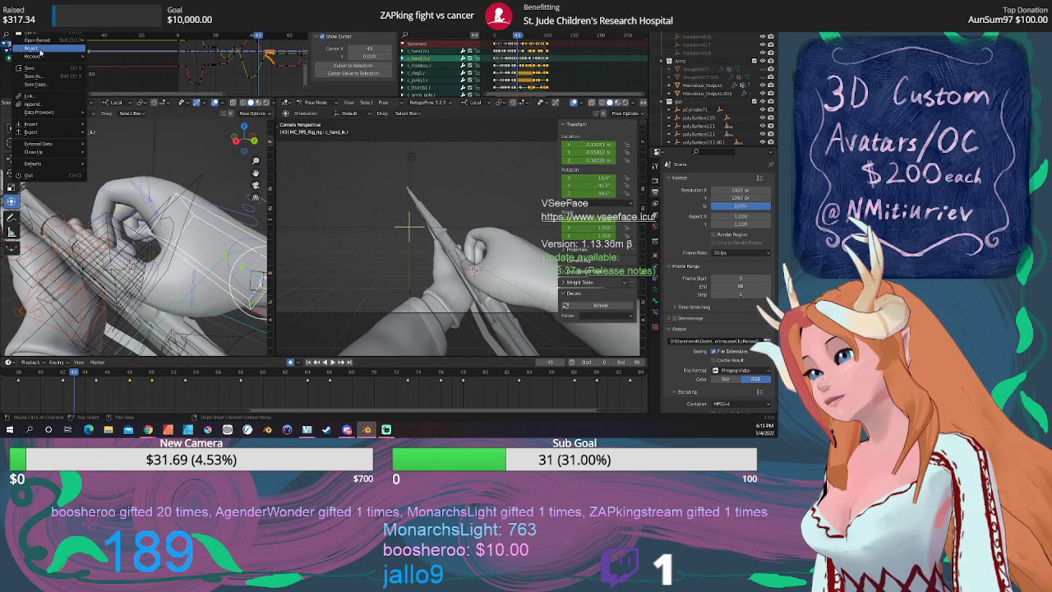
click(41, 56)
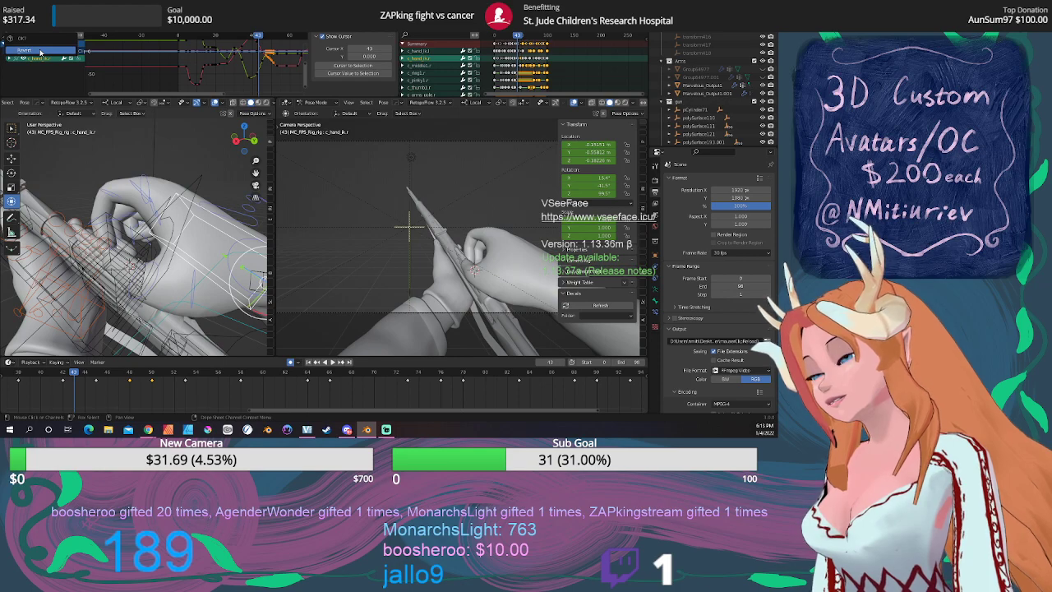
click(40, 51)
Reopen the preferences at the System settings and save them again.
click(16, 27)
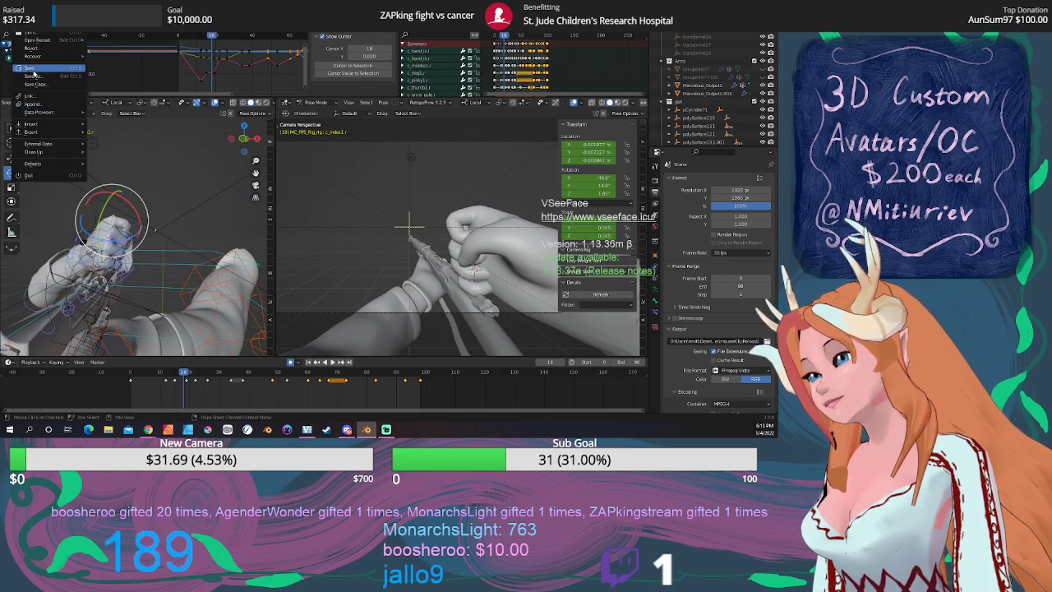
mouse_move(25, 34)
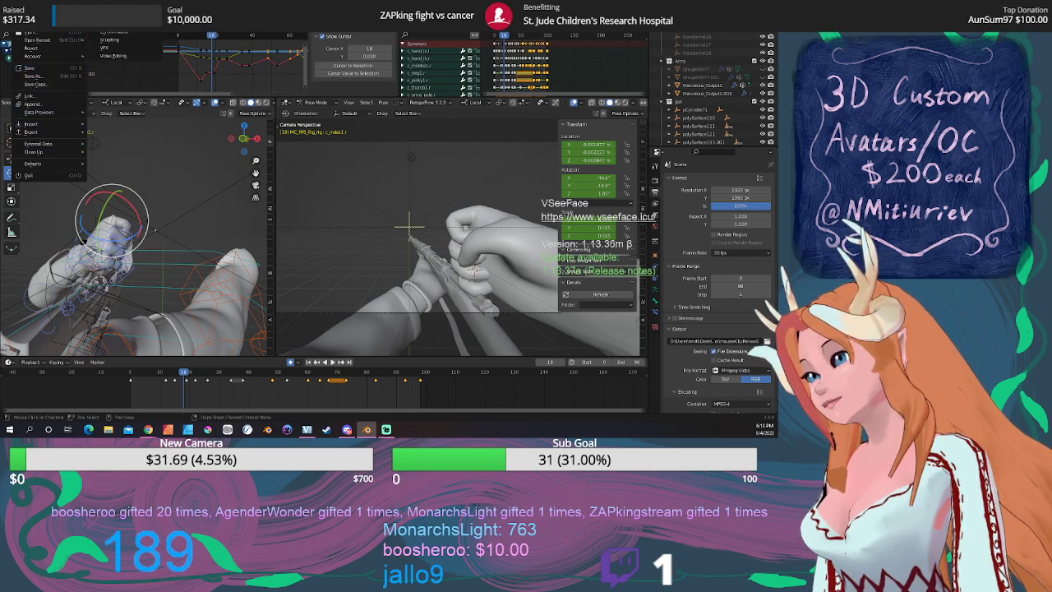
click(41, 131)
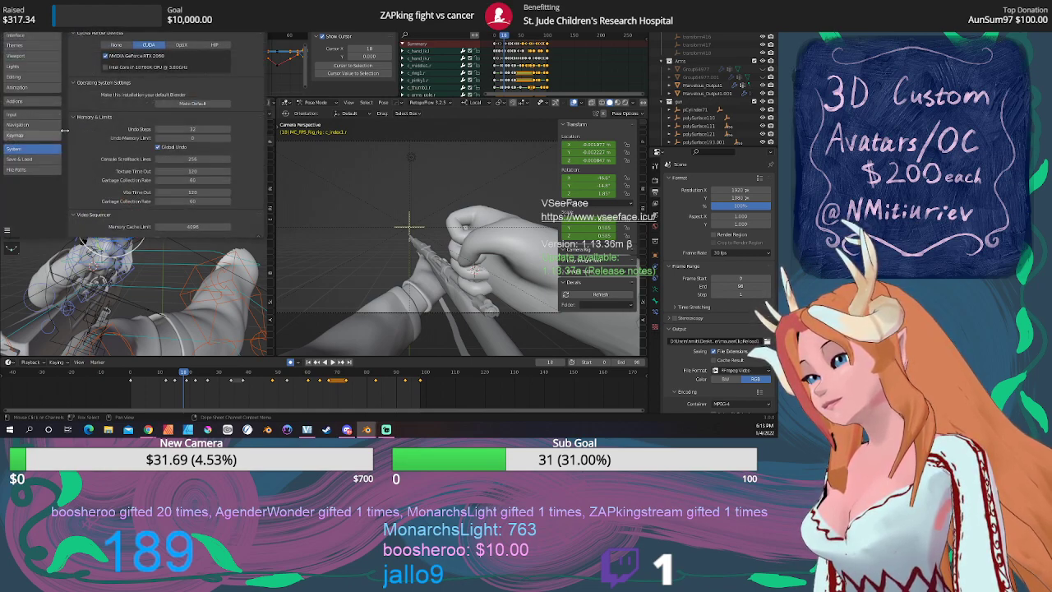
click(7, 231)
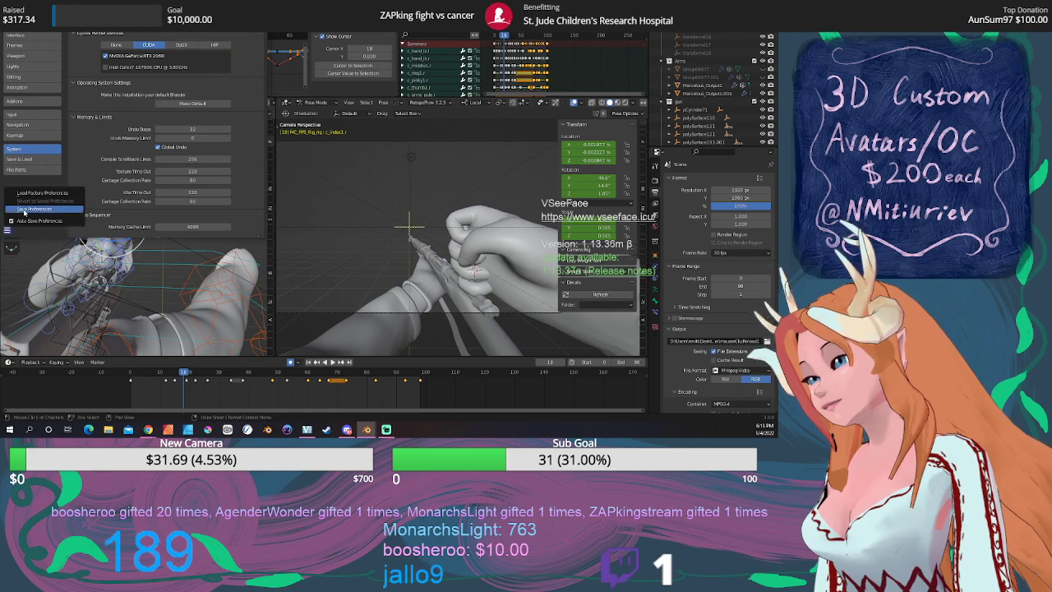
click(37, 210)
click(156, 195)
At frame 50, select the right hand's IK control and move it slightly in the top orthographic view.
middle_drag(155, 196, 97, 200)
drag(180, 372, 280, 371)
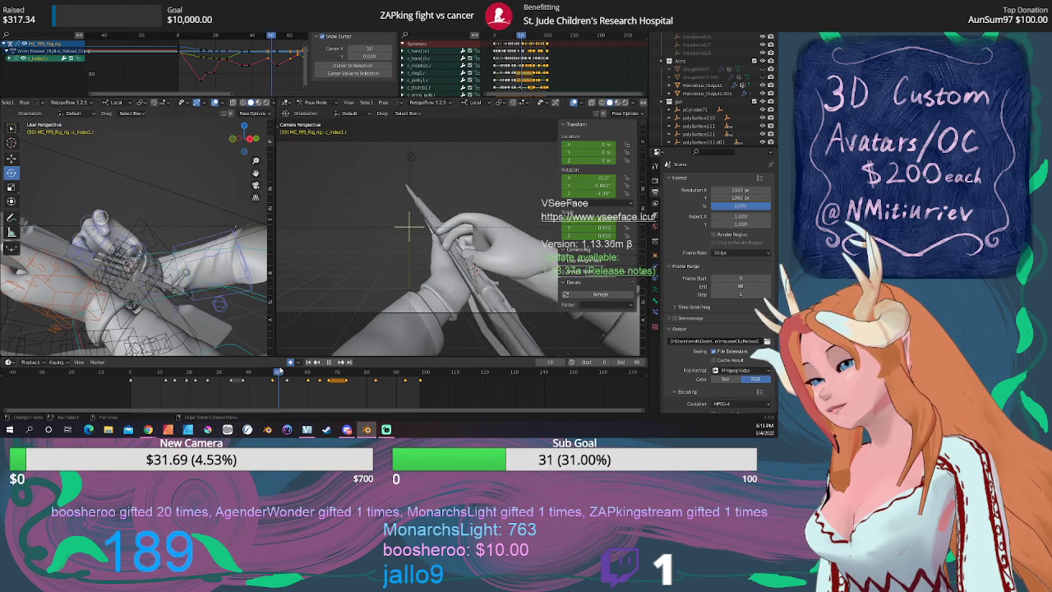
click(100, 218)
middle_drag(100, 218, 187, 277)
click(217, 223)
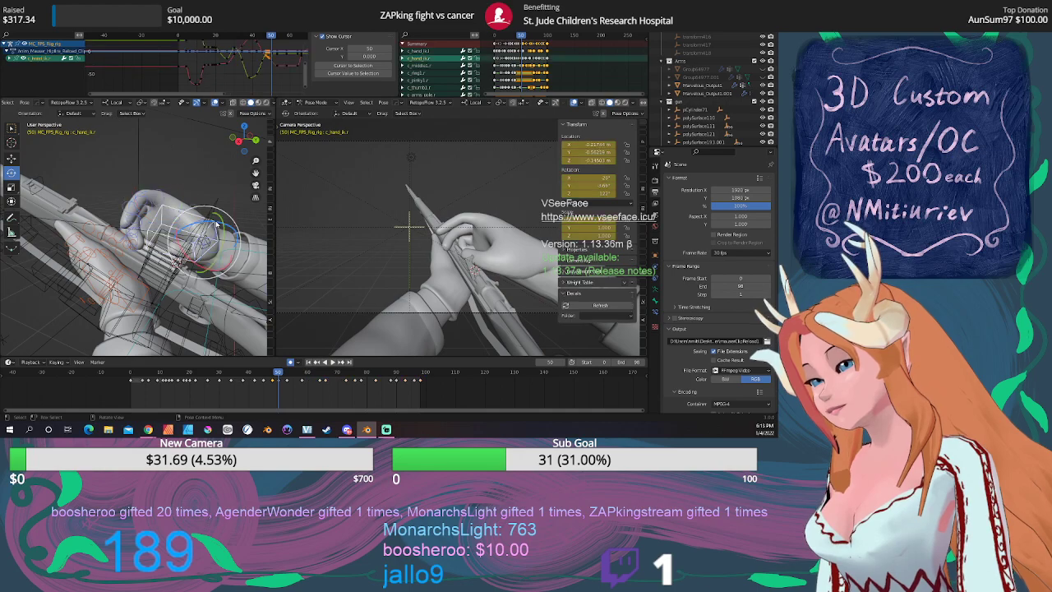
scroll(255, 381, up, 12)
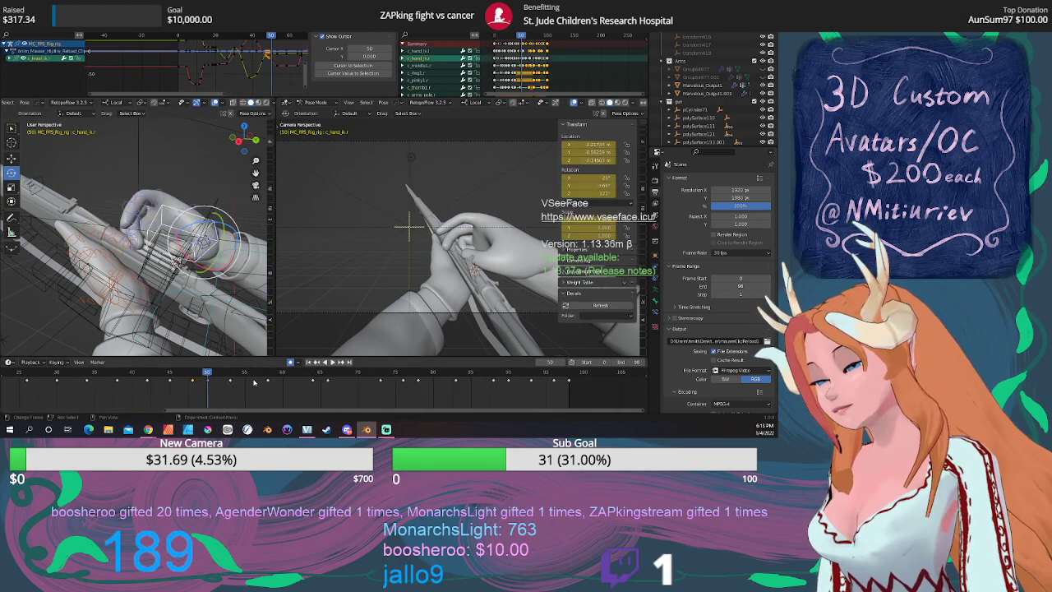
middle_drag(205, 260, 187, 276)
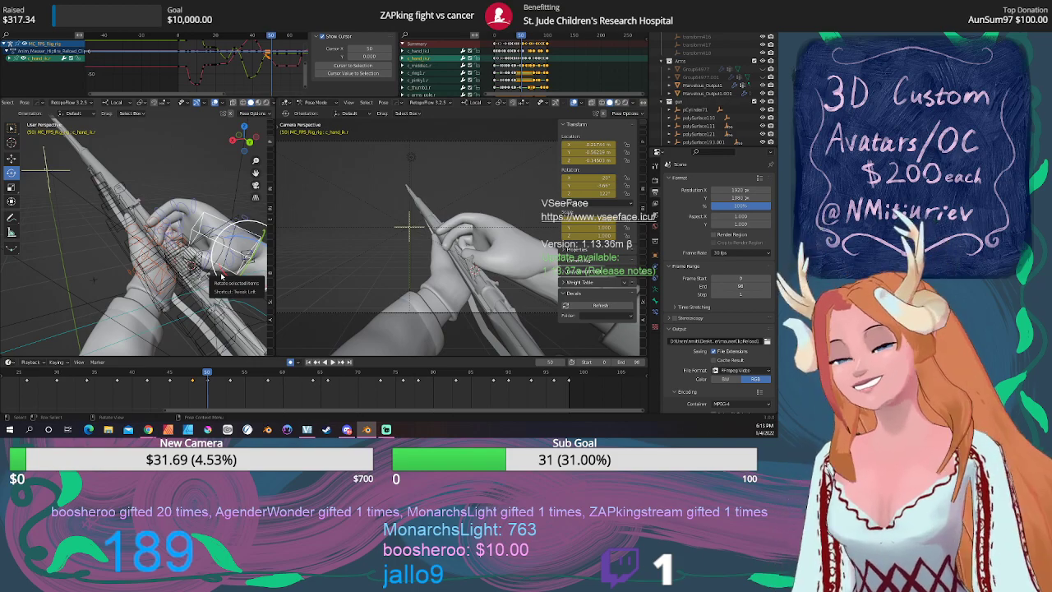
middle_drag(247, 246, 163, 251)
key(KP_7)
scroll(142, 280, up, 4)
key(g)
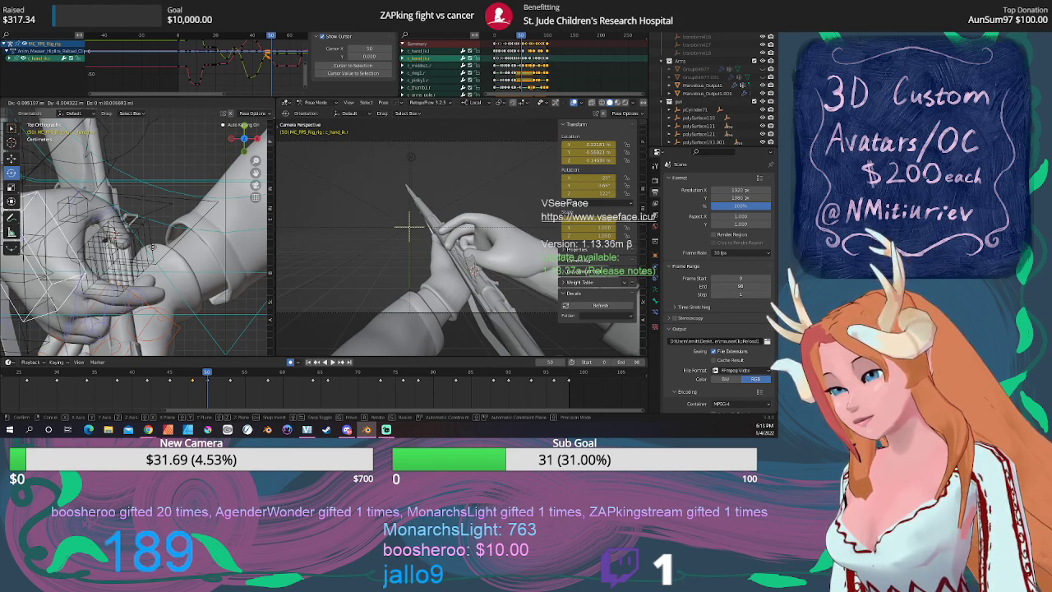
click(152, 247)
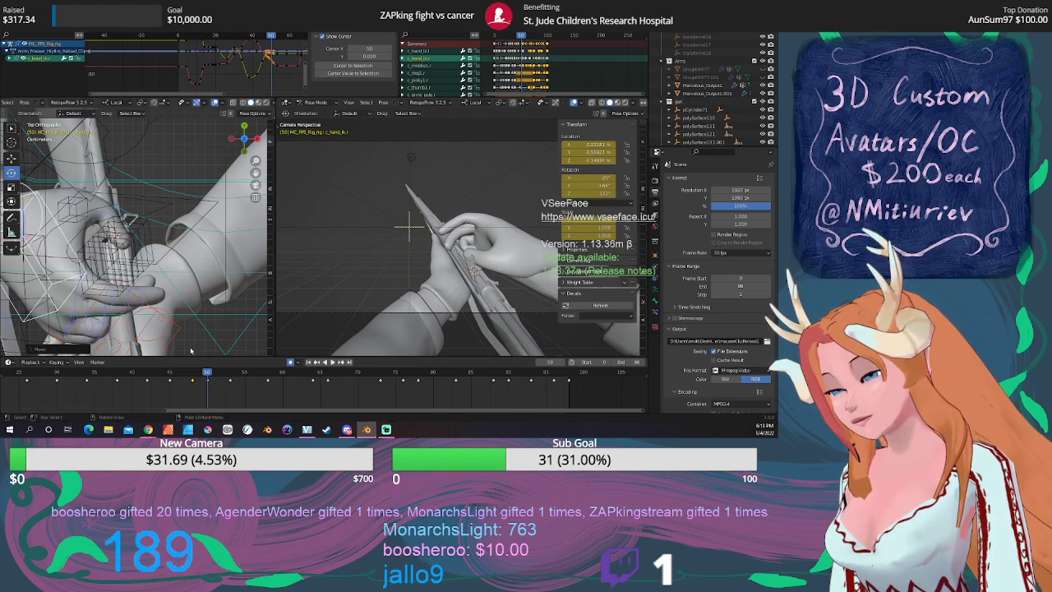
Play the reload from frame 42, and inspect the hand and bullets up close while scrubbing back to about frame 46.
drag(205, 374, 148, 346)
click(342, 362)
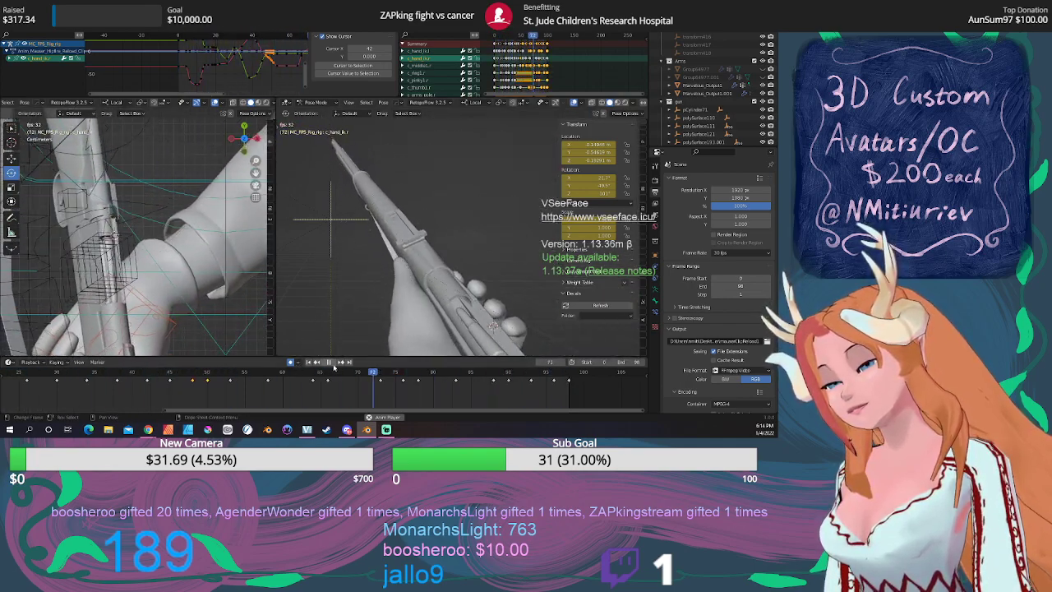
click(329, 361)
middle_drag(189, 181, 256, 333)
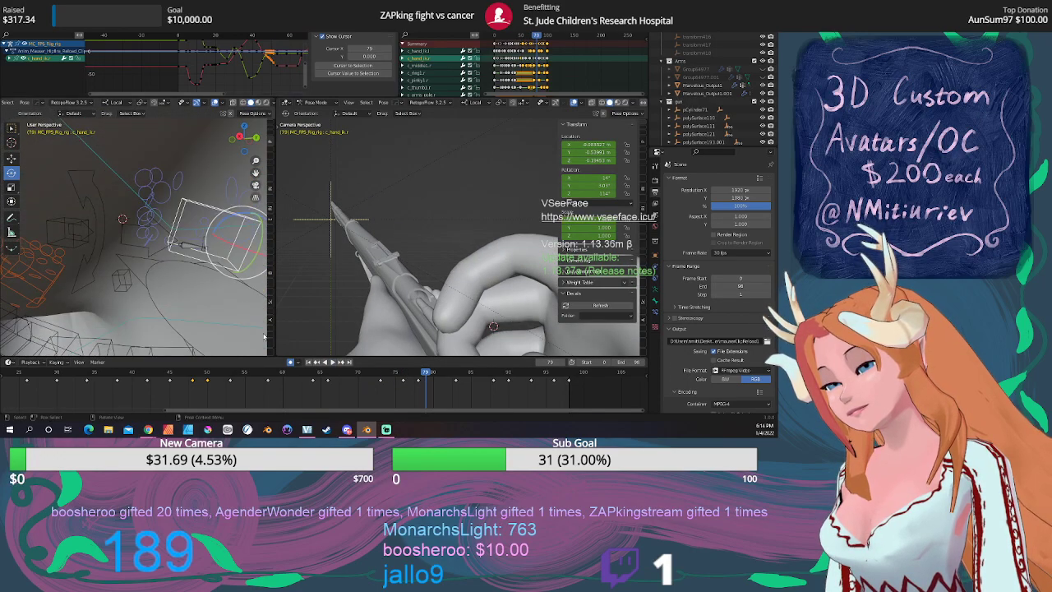
drag(427, 374, 403, 370)
scroll(183, 285, down, 1)
scroll(182, 285, up, 2)
middle_drag(182, 285, 13, 307)
key(space)
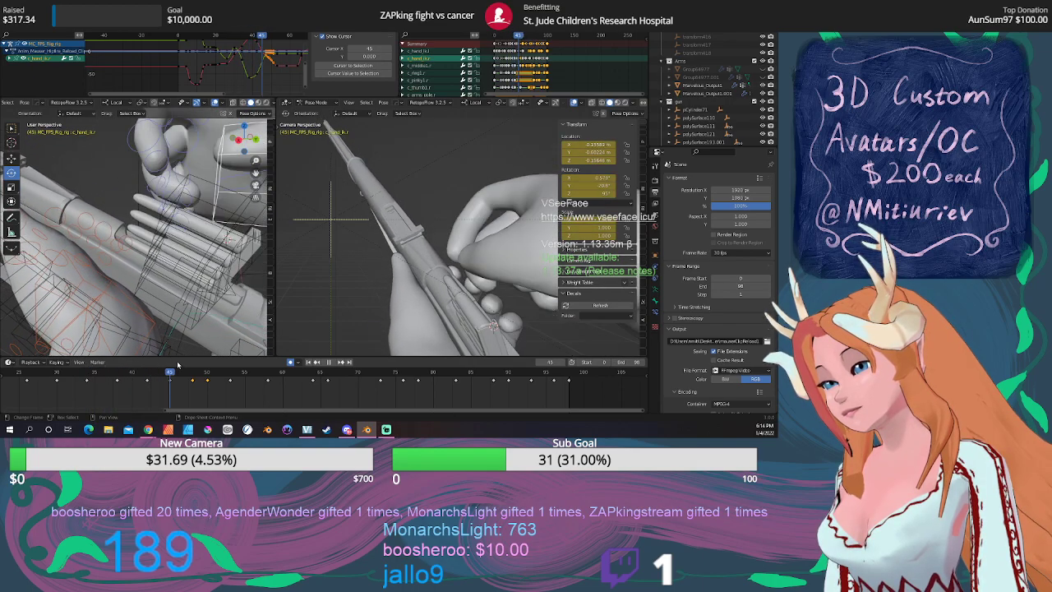
drag(201, 365, 182, 364)
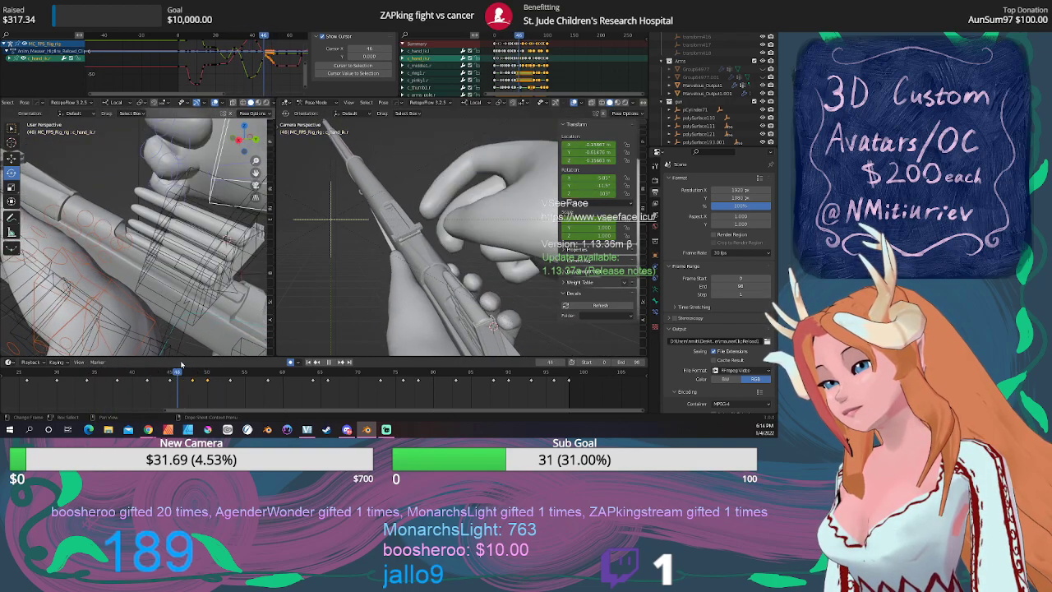
Select all the bullet clip bones and, at frame 48, shift them slightly relative to the rifle with the Move tool.
click(201, 175)
shift+click(202, 195)
shift+click(198, 215)
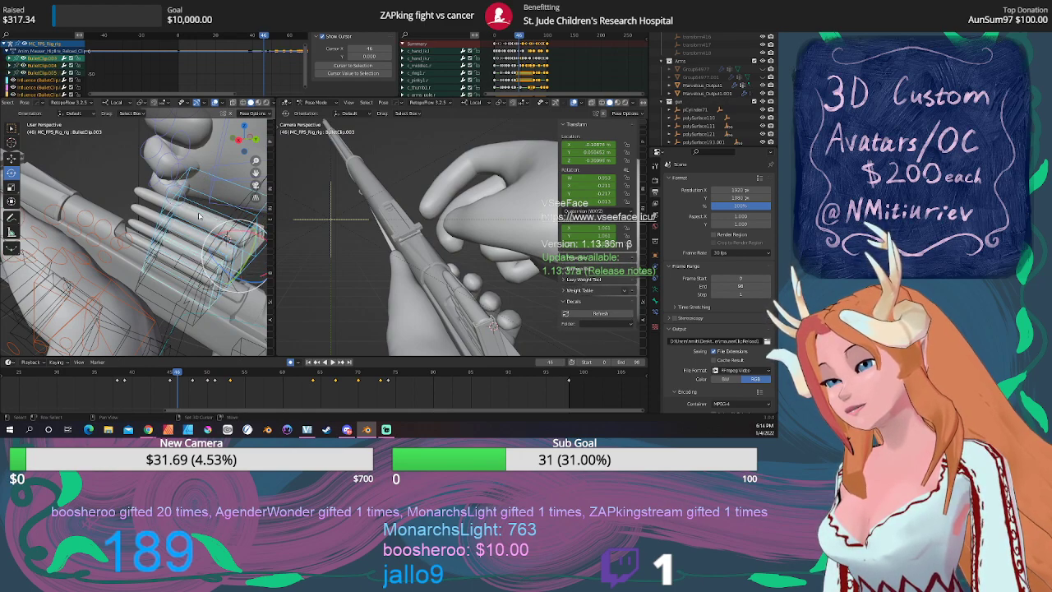
shift+click(152, 294)
shift+click(154, 306)
mouse_move(176, 372)
mouse_down()
mouse_move(212, 374)
mouse_move(193, 374)
mouse_up()
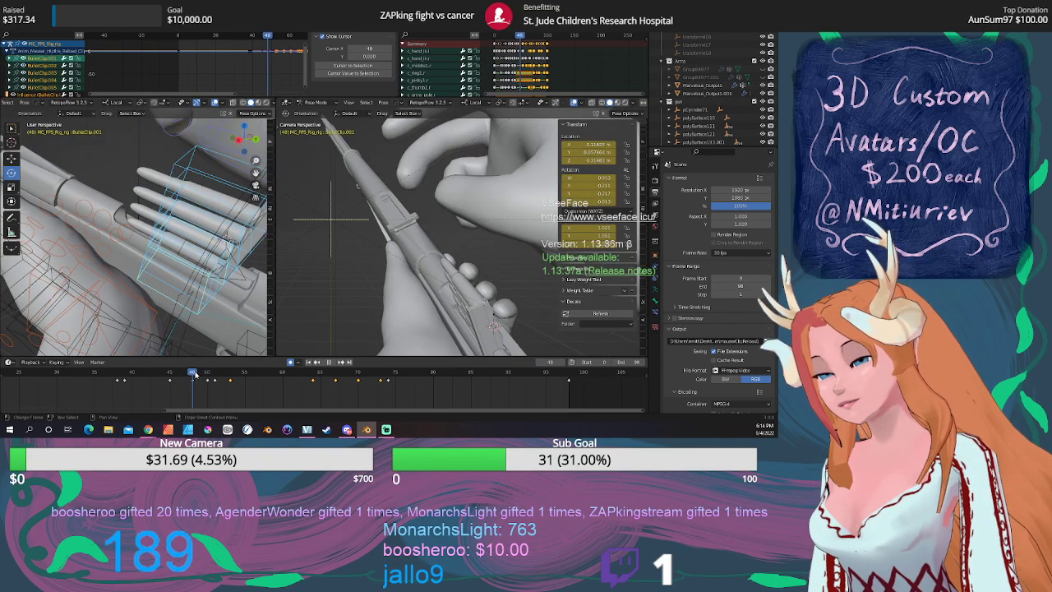
middle_drag(182, 345, 34, 225)
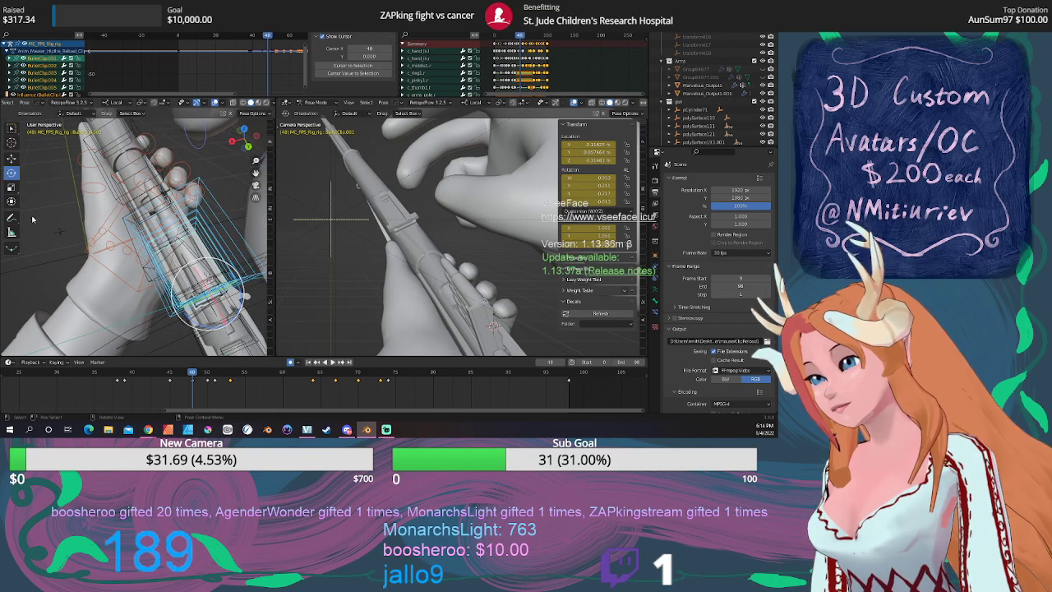
click(12, 160)
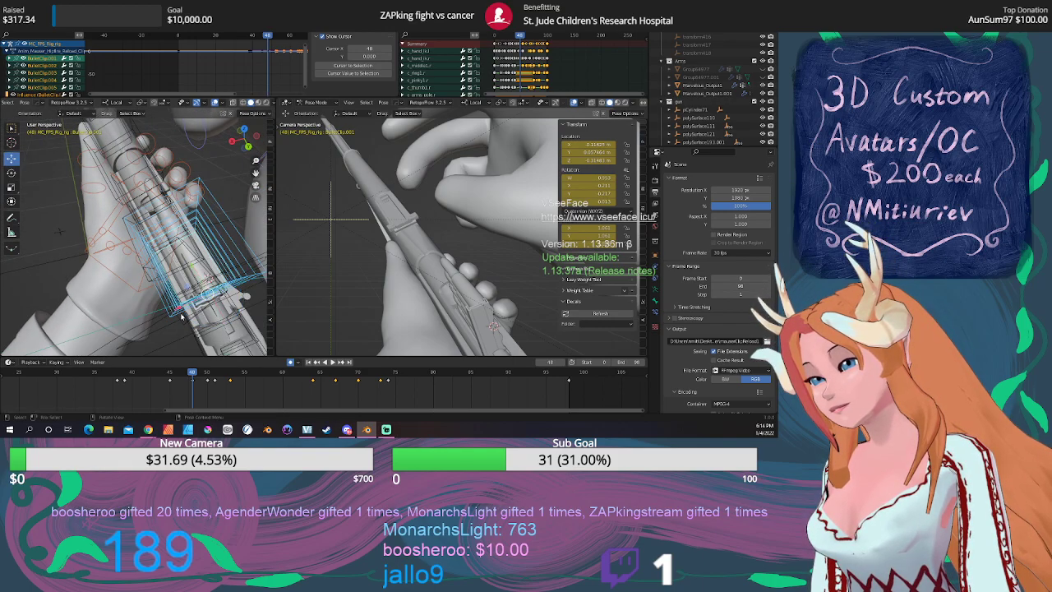
drag(178, 312, 187, 323)
Scrub between frames 47 and 50, and at frame 49 shift the selected bullet clip bones slightly to line up with the hand.
key(space)
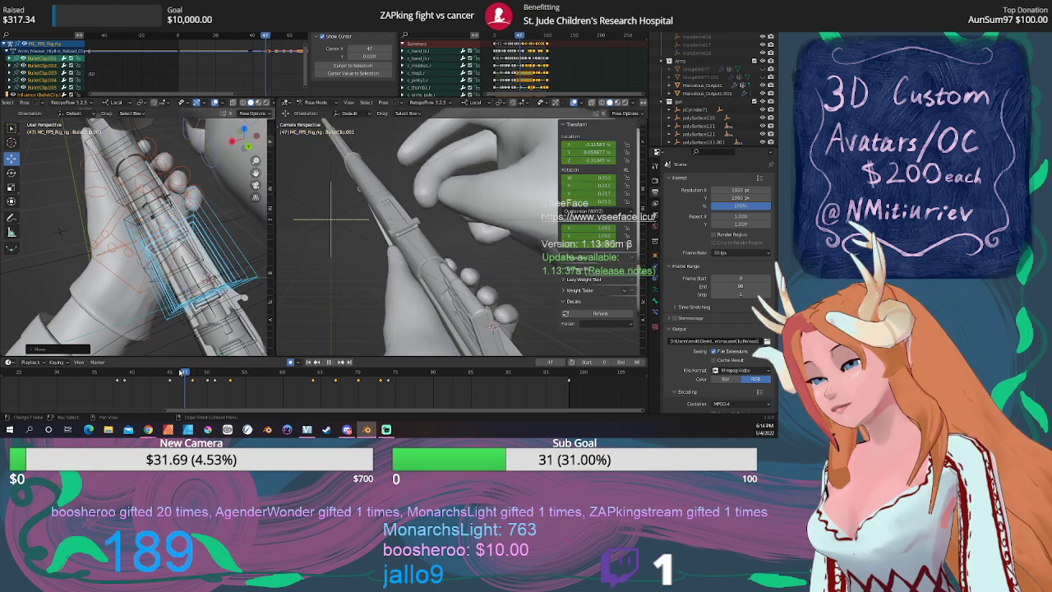
drag(208, 369, 206, 369)
middle_drag(202, 287, 206, 255)
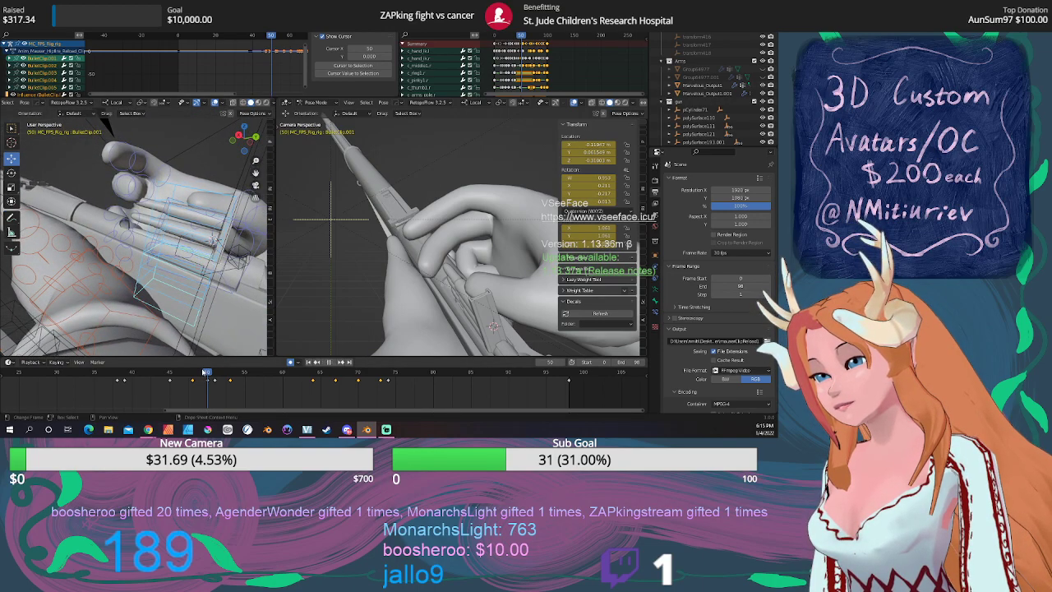
drag(206, 372, 193, 372)
mouse_move(196, 372)
mouse_down()
mouse_move(170, 369)
mouse_move(199, 367)
mouse_up()
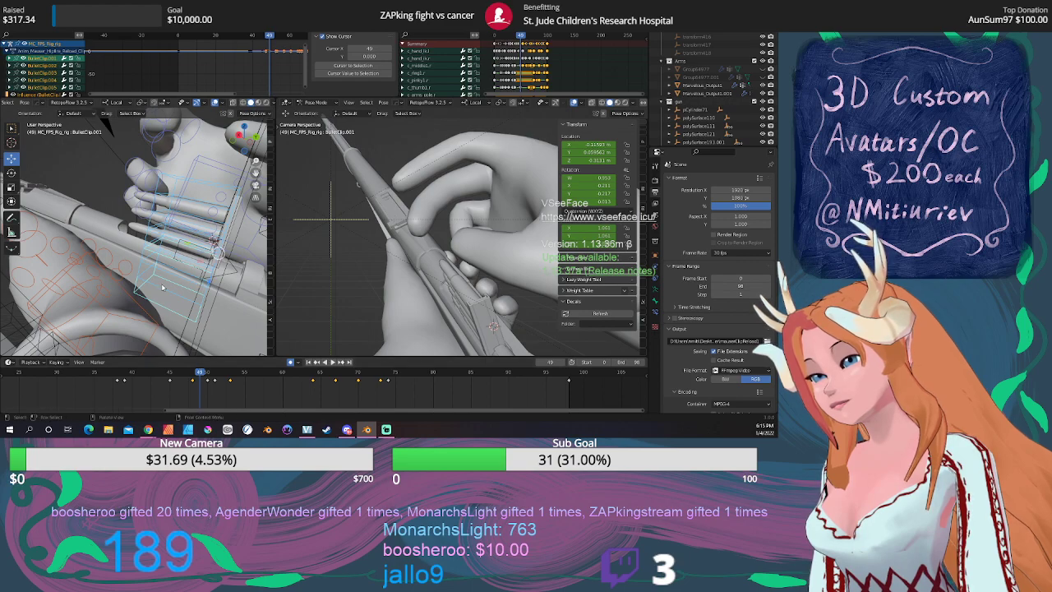
key(g)
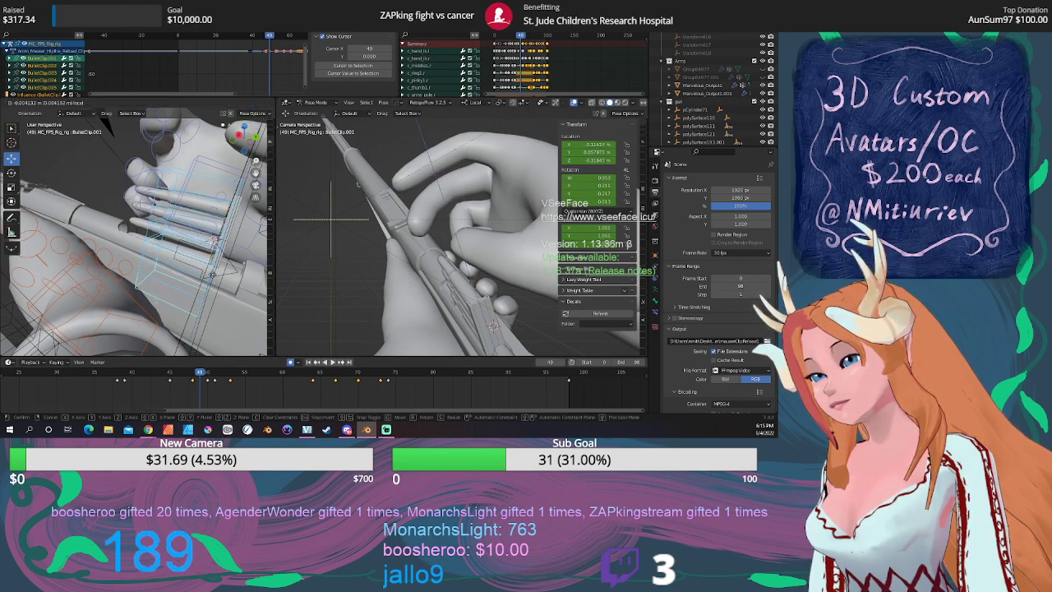
drag(213, 271, 212, 272)
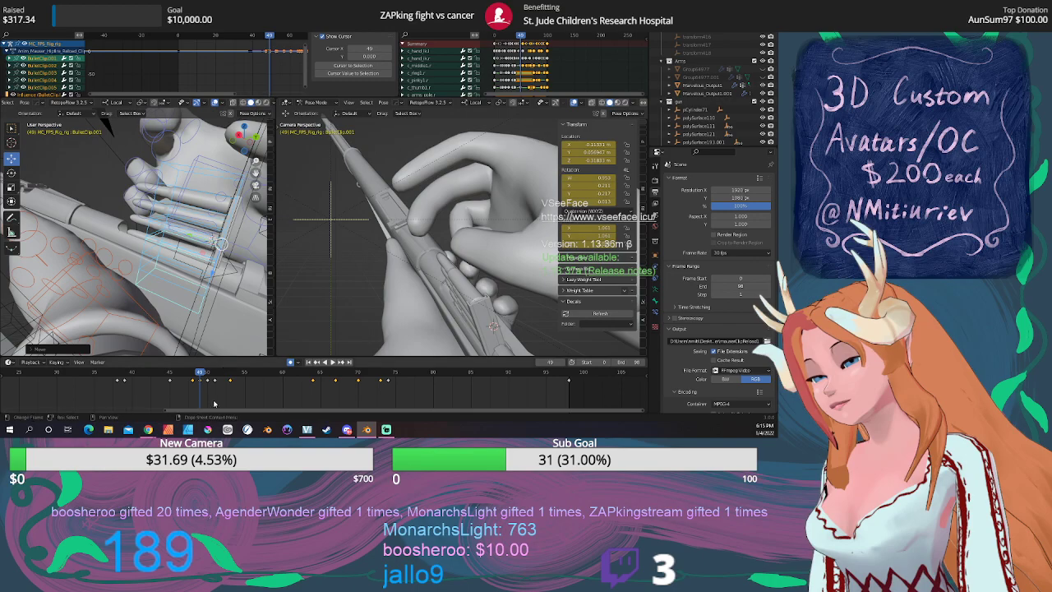
Play the reload from frame 30 to check the bullet clip's motion.
drag(201, 374, 55, 386)
click(331, 362)
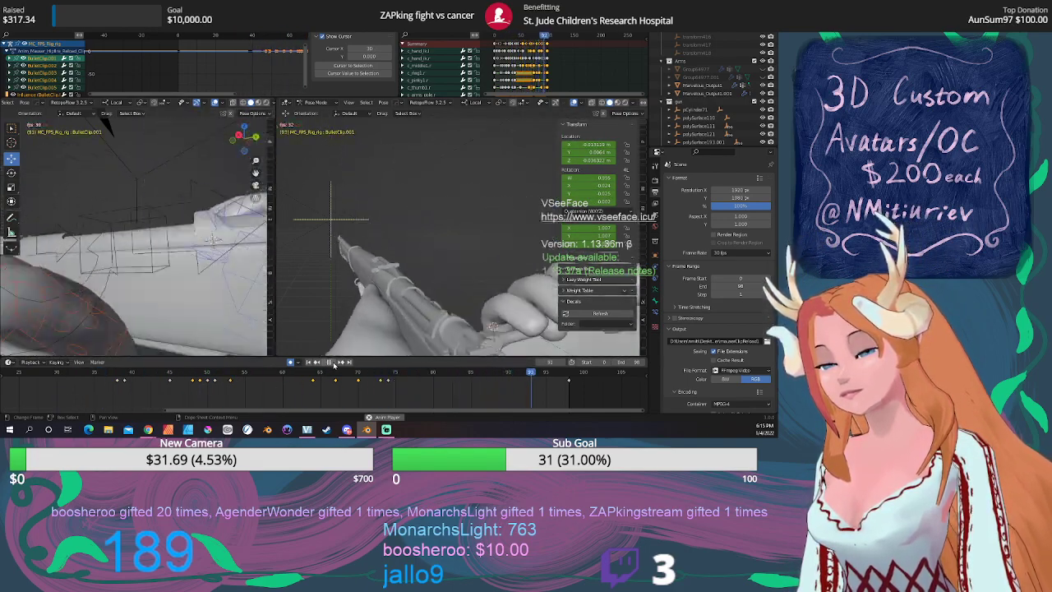
key(space)
At frame 57, nudge the bullet clip bones slightly along their local X axis relative to the rifle.
drag(219, 374, 251, 374)
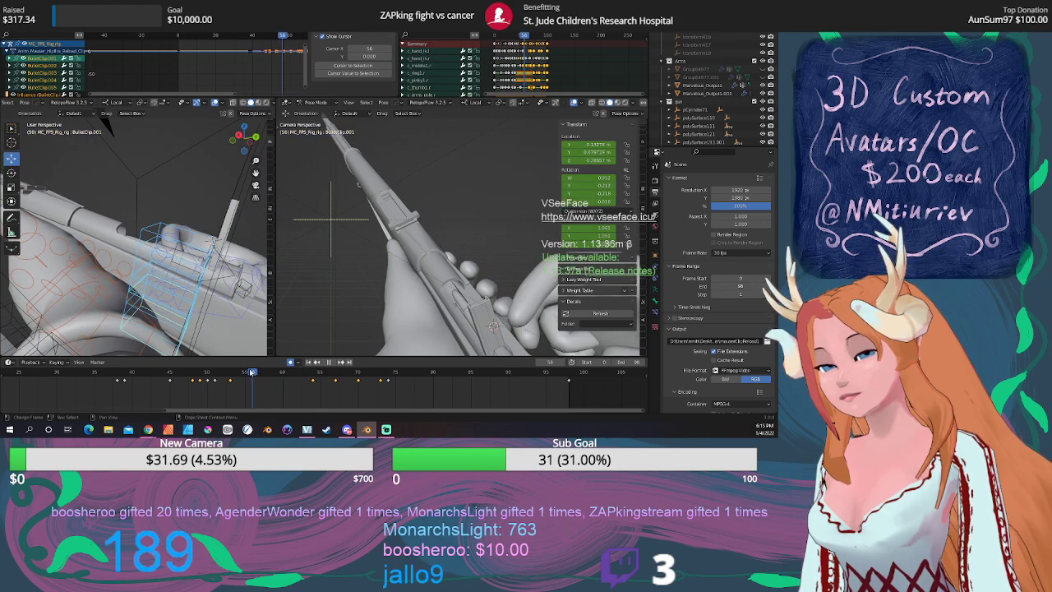
mouse_move(252, 373)
mouse_down()
mouse_move(315, 376)
mouse_move(227, 376)
mouse_move(258, 374)
mouse_up()
middle_drag(234, 326, 157, 238)
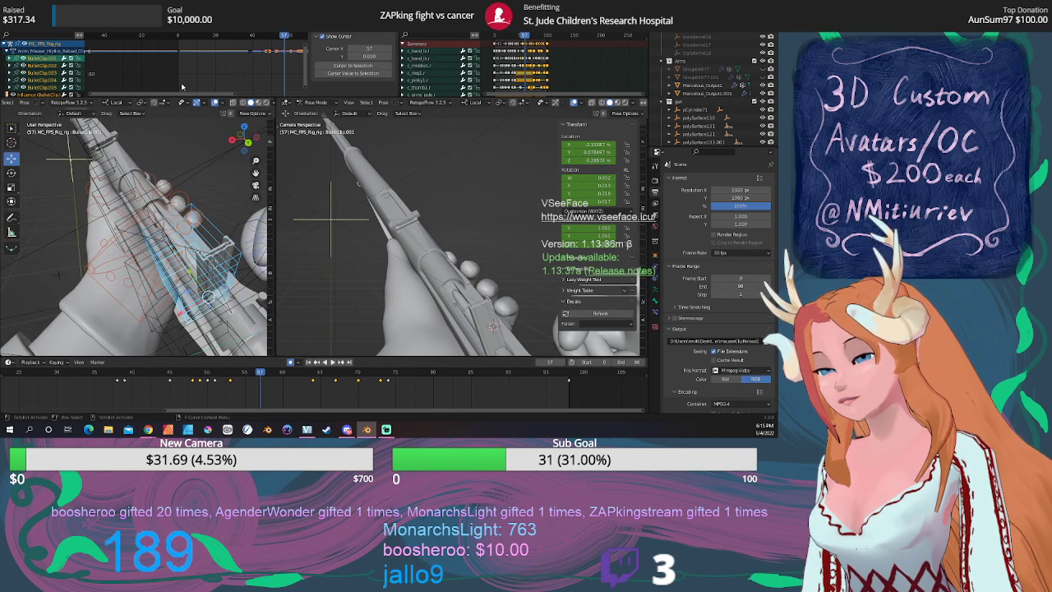
drag(179, 319, 176, 319)
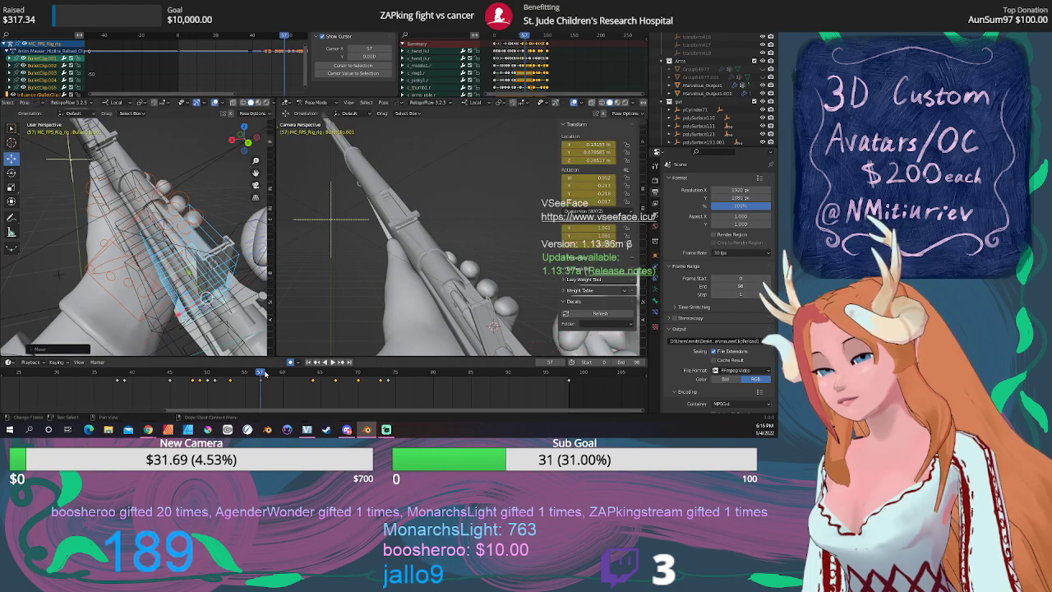
Scrub through the clip insertion and, at frame 53, move the bullet clip bones slightly relative to the rifle.
key(space)
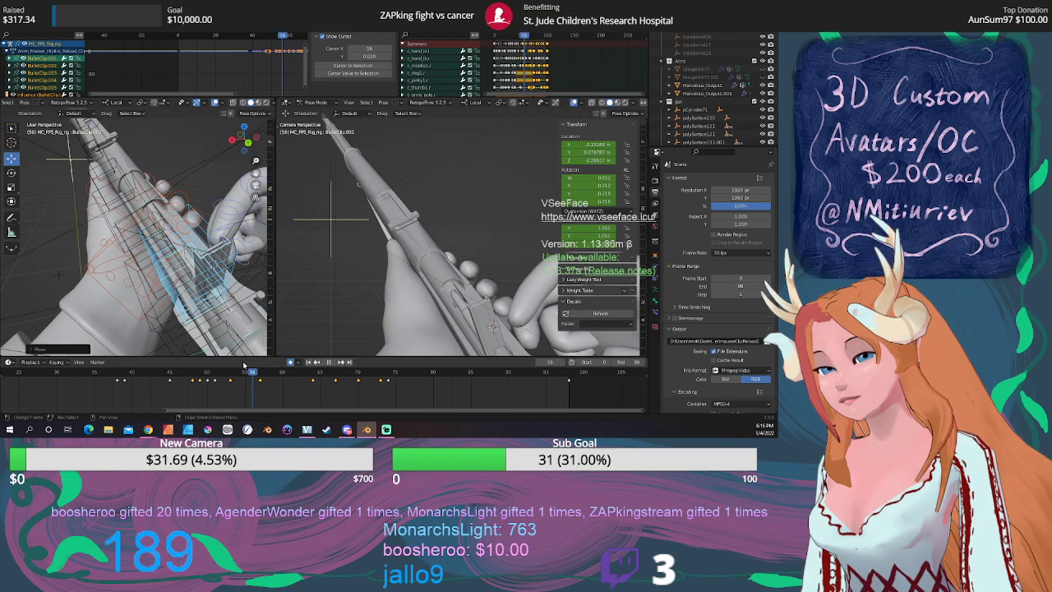
drag(203, 362, 287, 363)
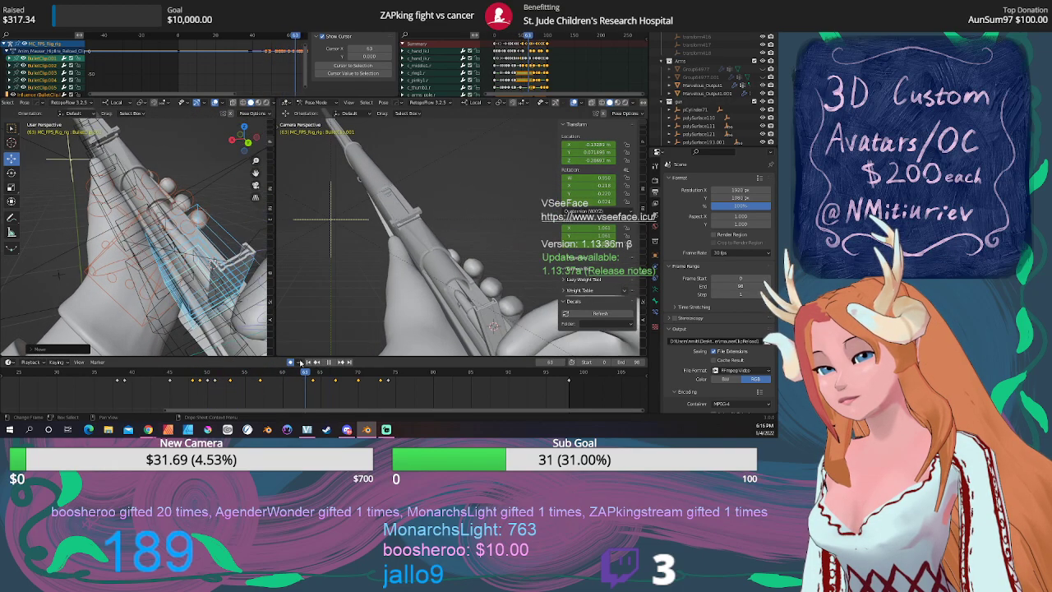
mouse_move(240, 362)
mouse_down()
mouse_move(282, 361)
mouse_move(231, 362)
mouse_up()
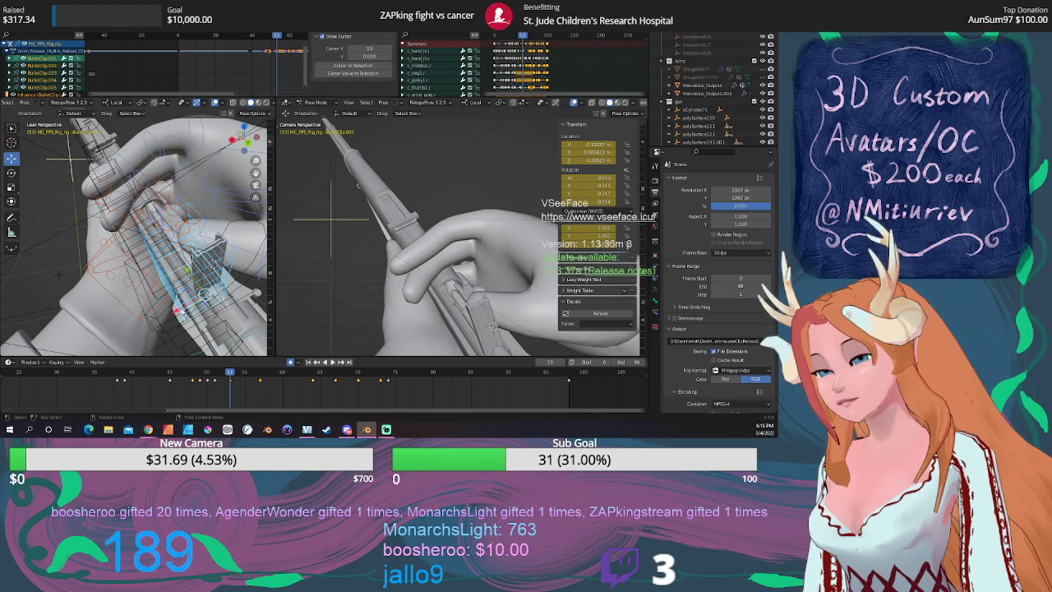
key(g)
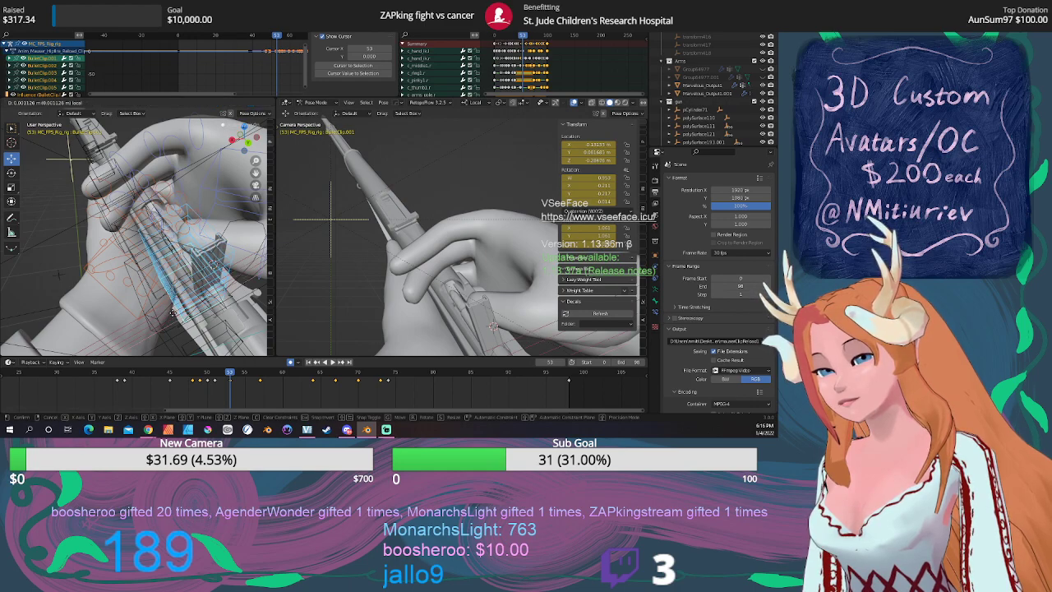
click(174, 314)
Scrub the reload around frames 50 to 65, and play it from frame 38 to examine how the bullet clip enters the rifle.
key(space)
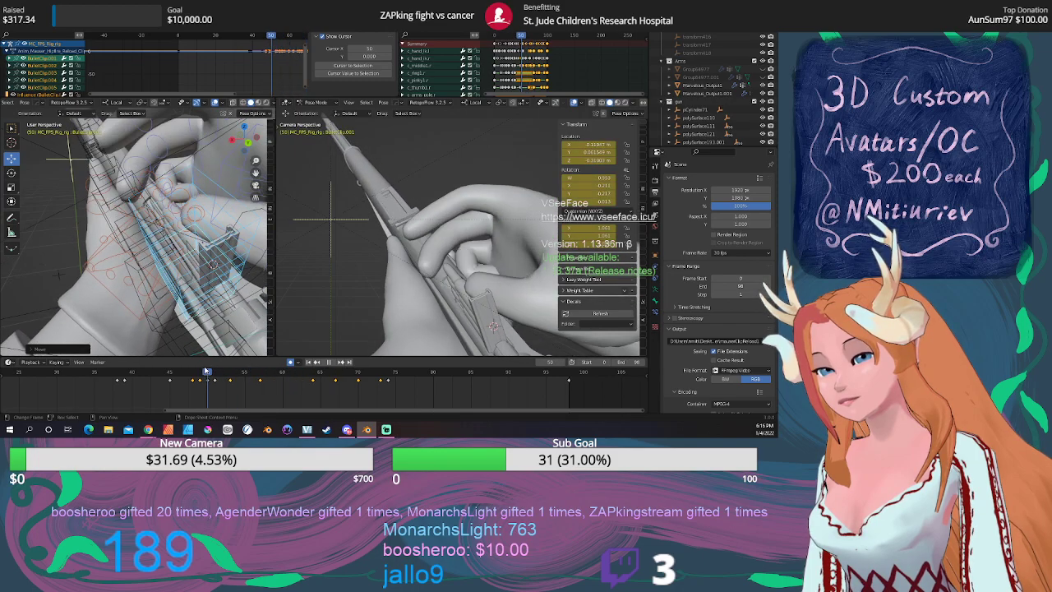
drag(313, 369, 261, 367)
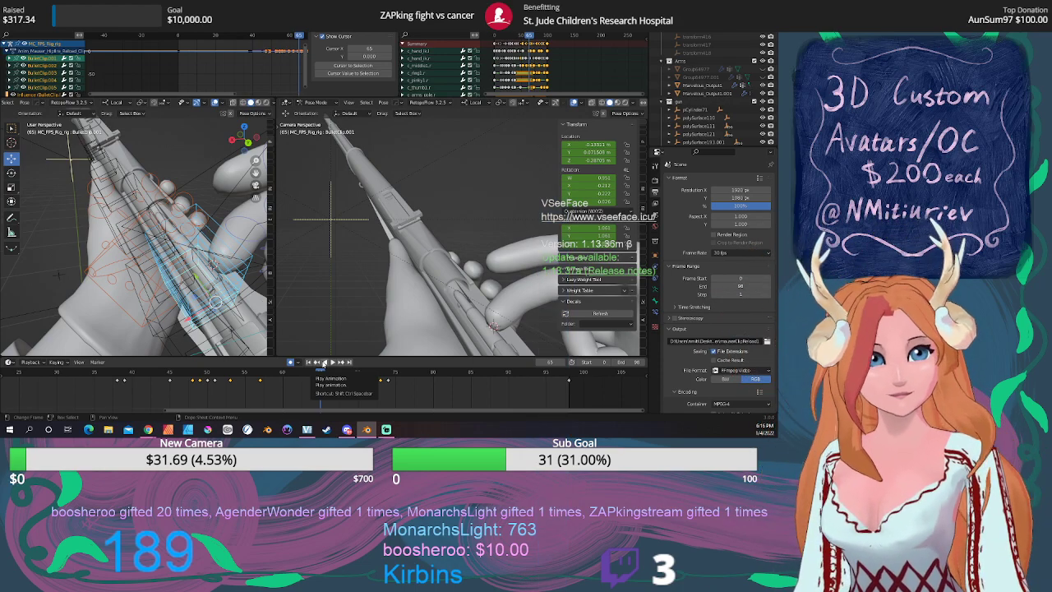
middle_drag(193, 291, 165, 315)
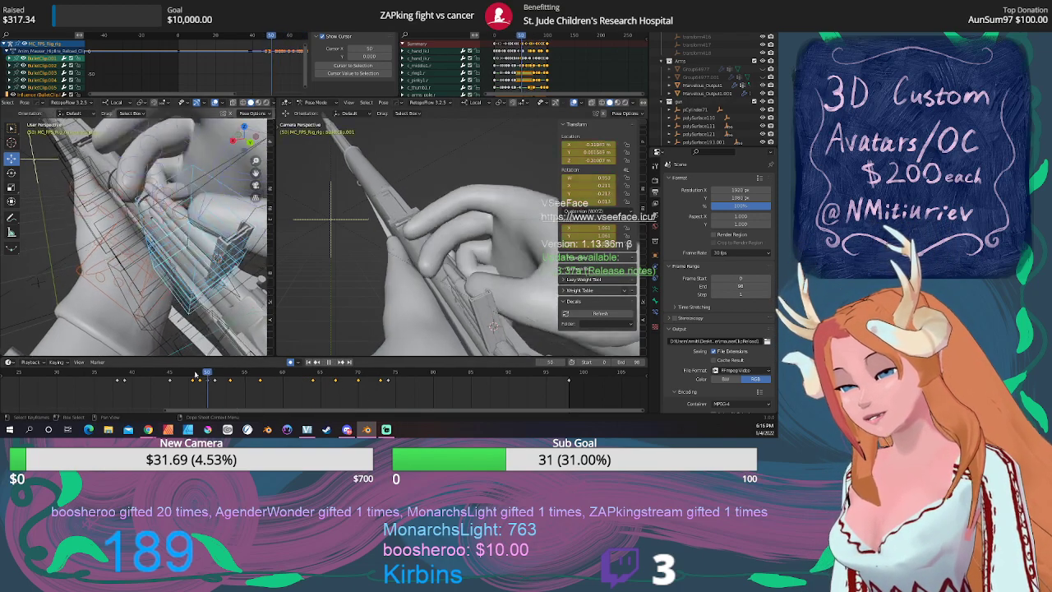
key(Escape)
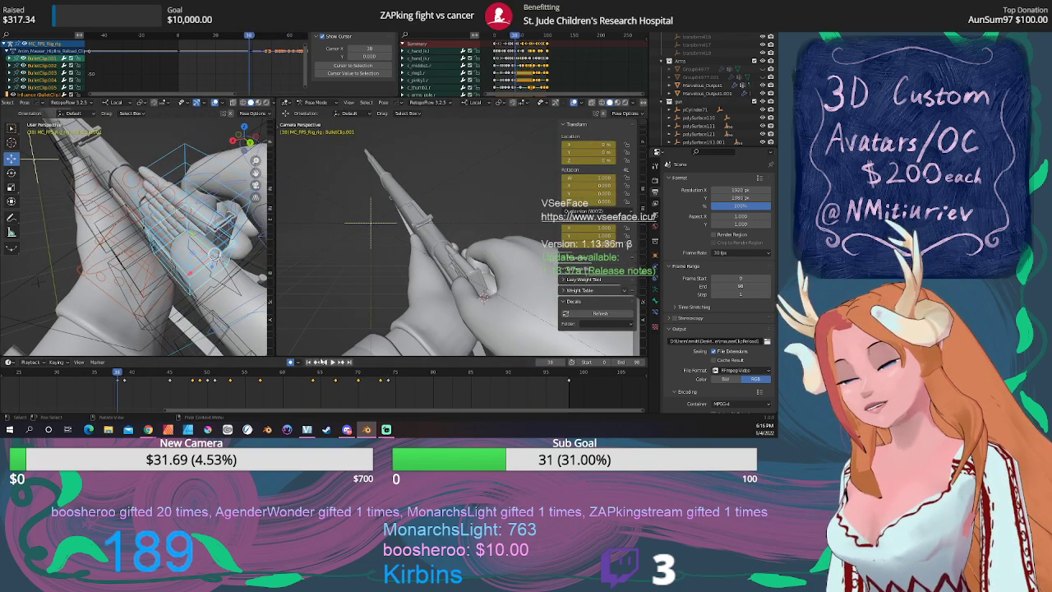
click(335, 362)
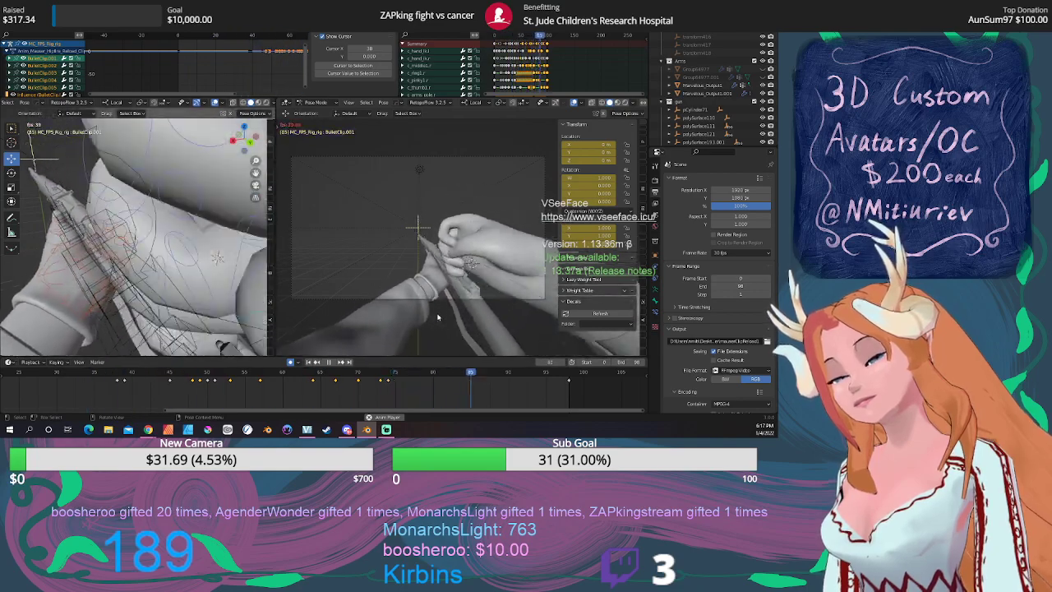
middle_drag(193, 293, 230, 276)
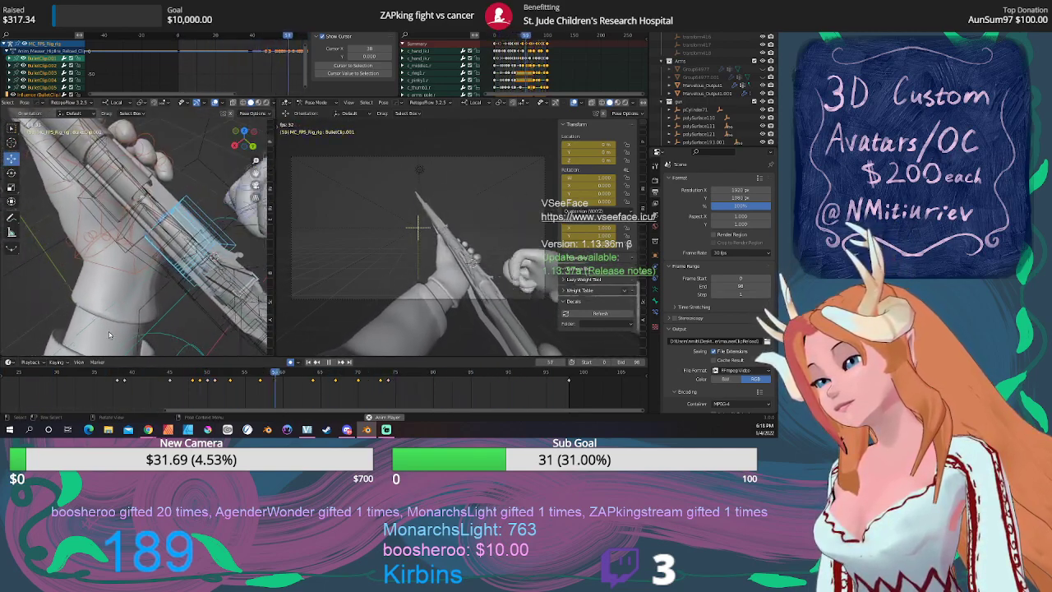
Hide the overlays in the user perspective view, and scrub to around frame 70 to check the clip inside the rifle.
click(215, 103)
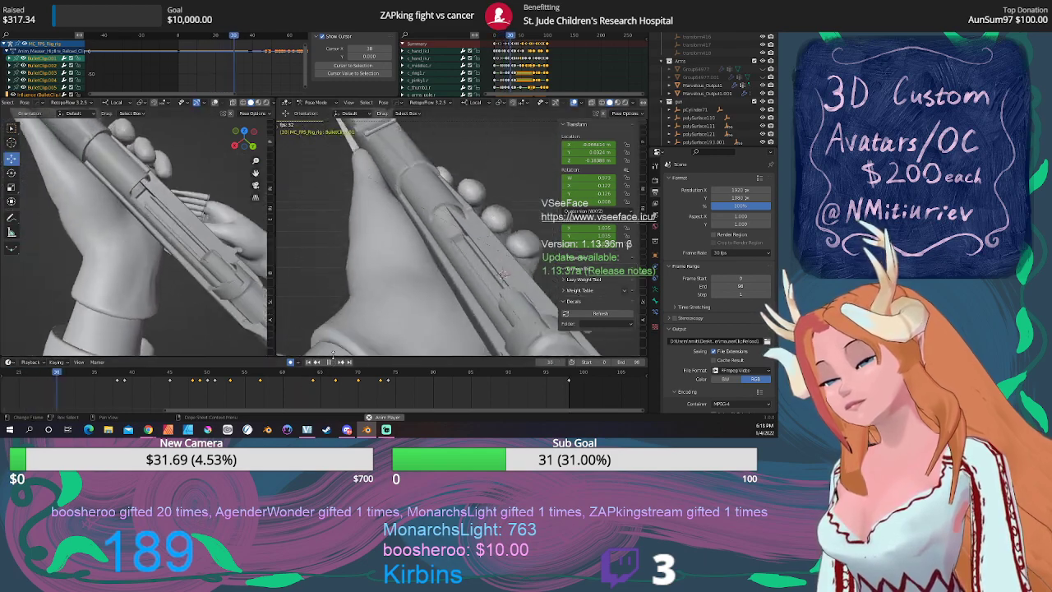
drag(287, 373, 350, 377)
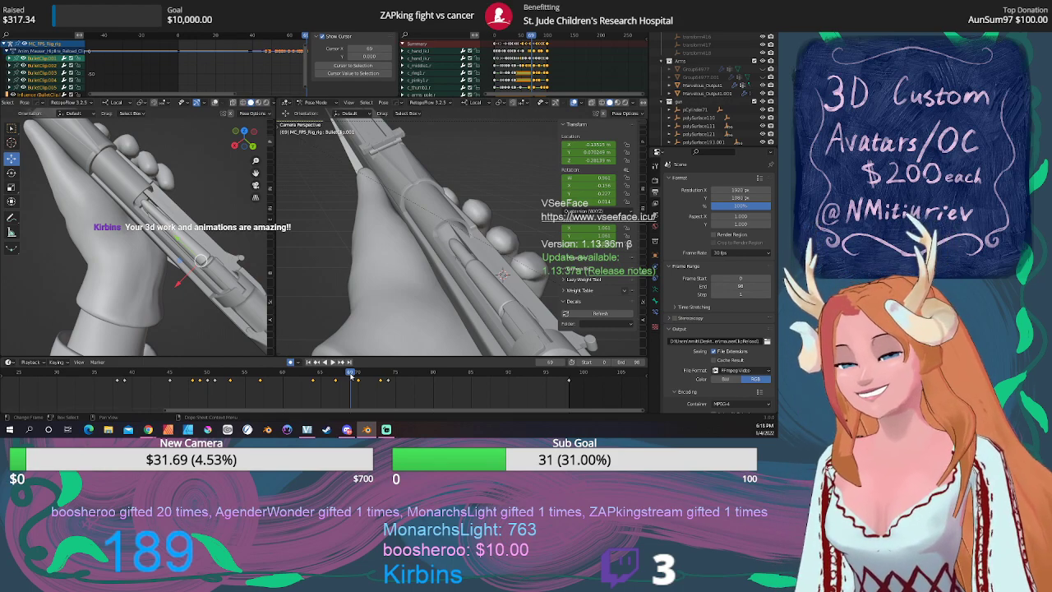
drag(350, 375, 285, 374)
key(space)
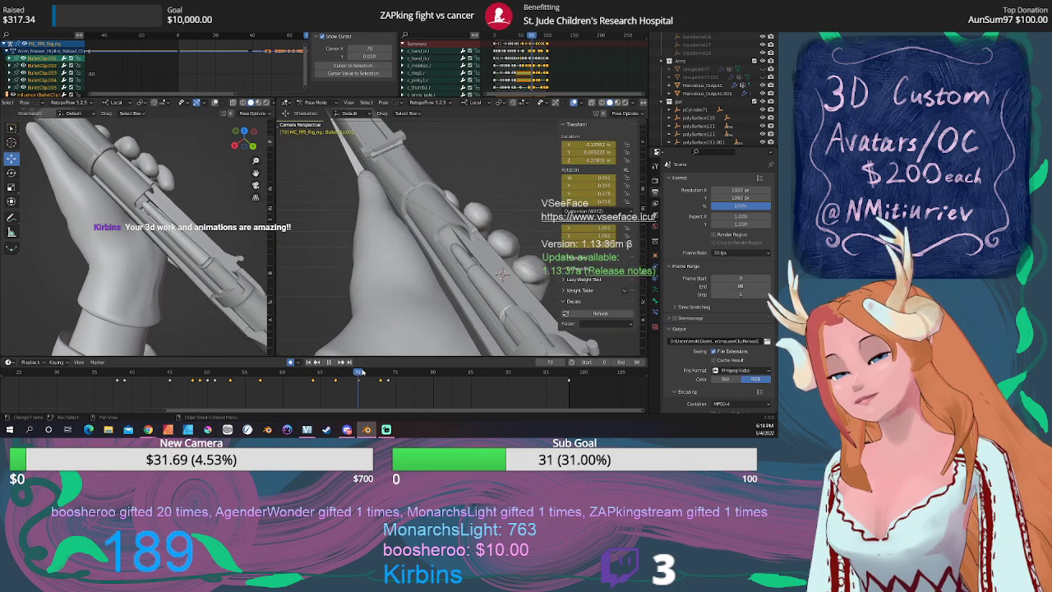
At frame 73, move the bullet clip bones slightly within the rifle, working from a side angle.
drag(407, 373, 382, 372)
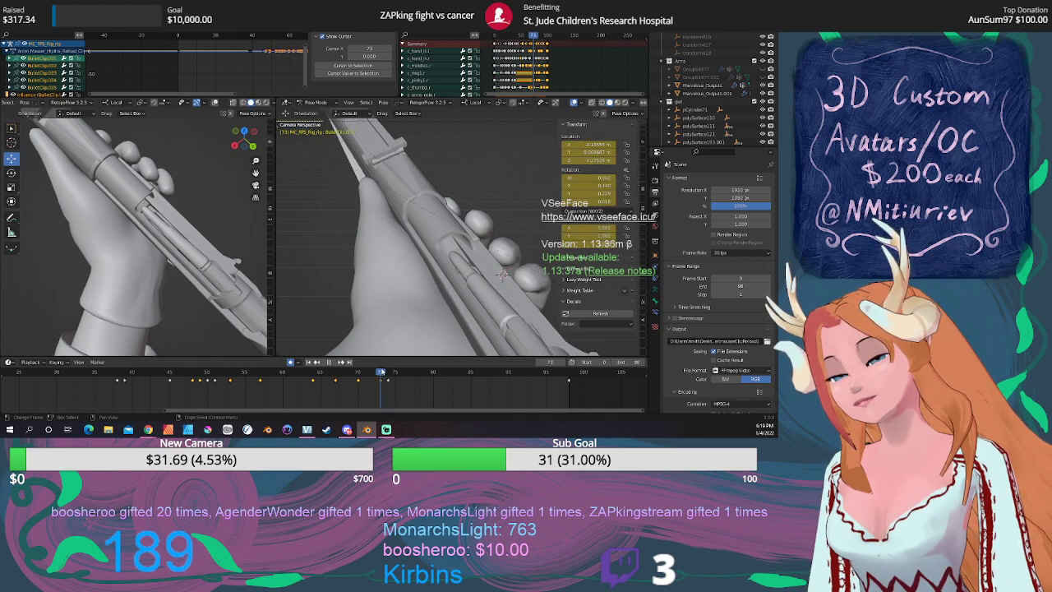
middle_drag(201, 310, 162, 314)
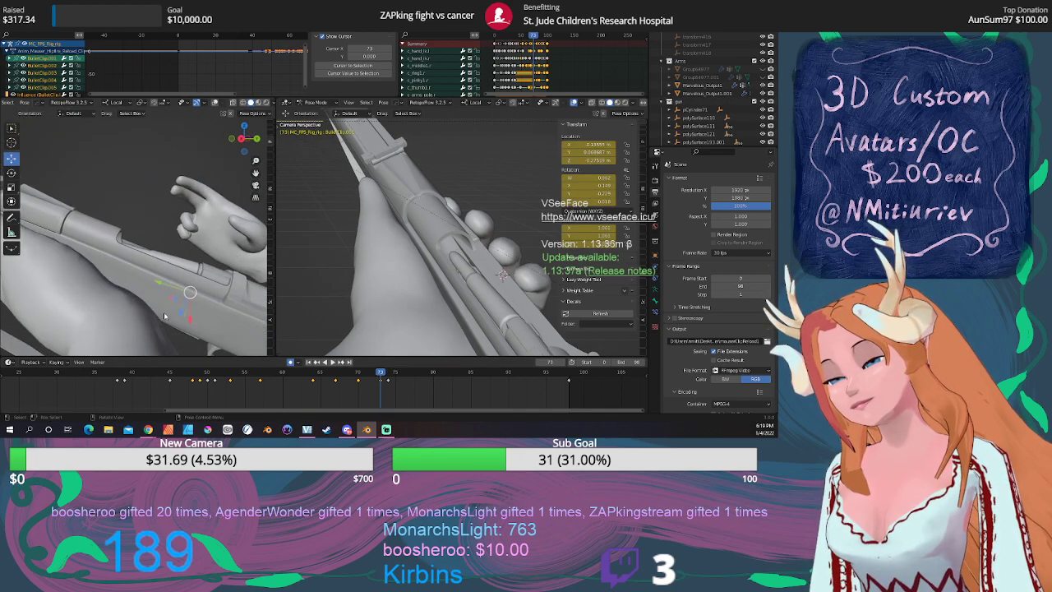
key(g)
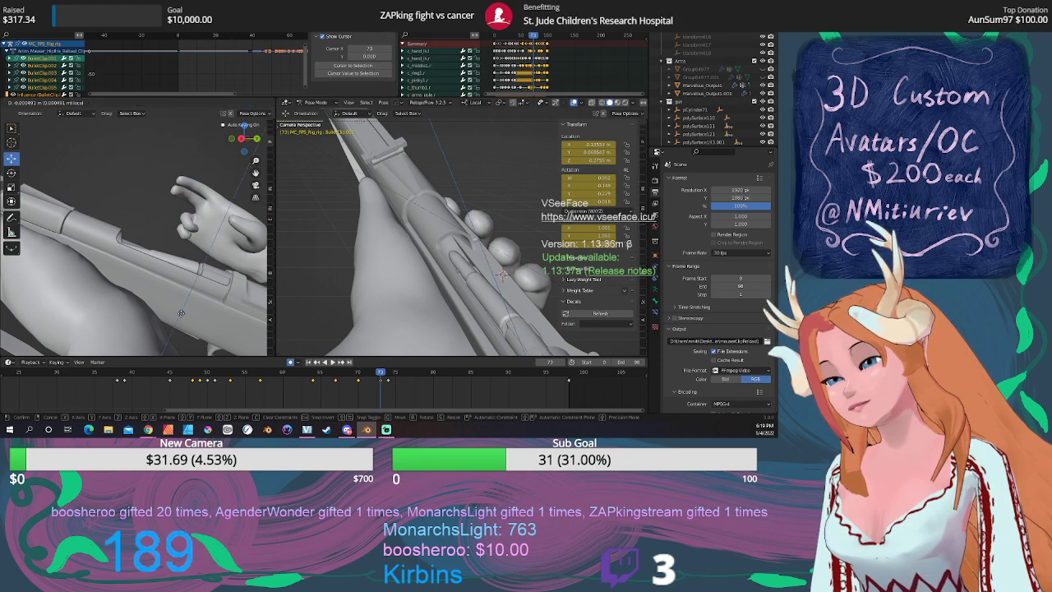
click(180, 313)
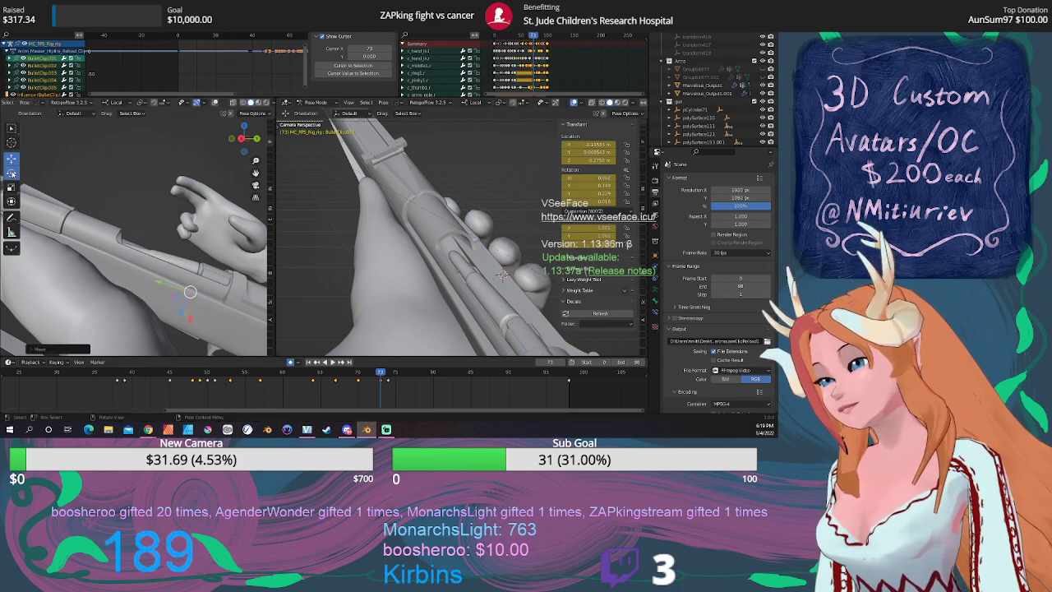
At frame 67, nudge the bullet clip bones along their local Y axis with the Transform tool, and scrub through the reload to check it.
key(space)
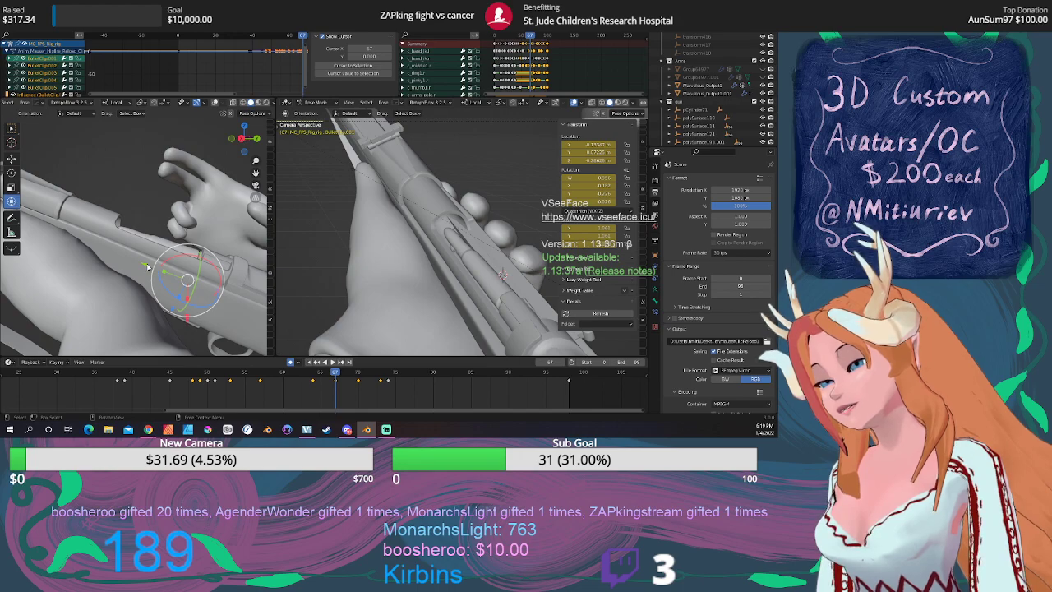
drag(145, 266, 143, 265)
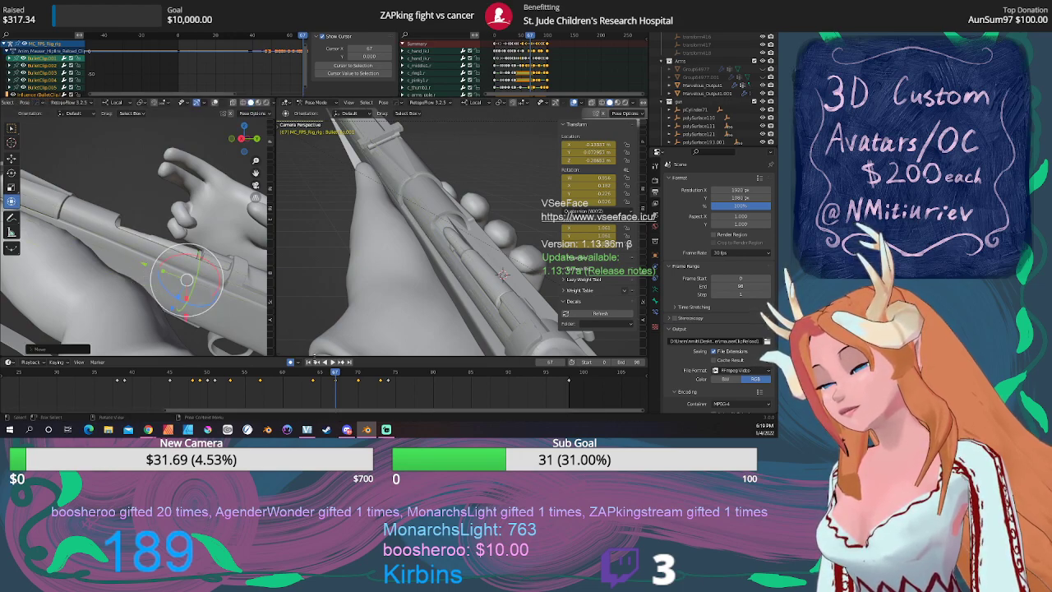
drag(336, 375, 215, 375)
key(space)
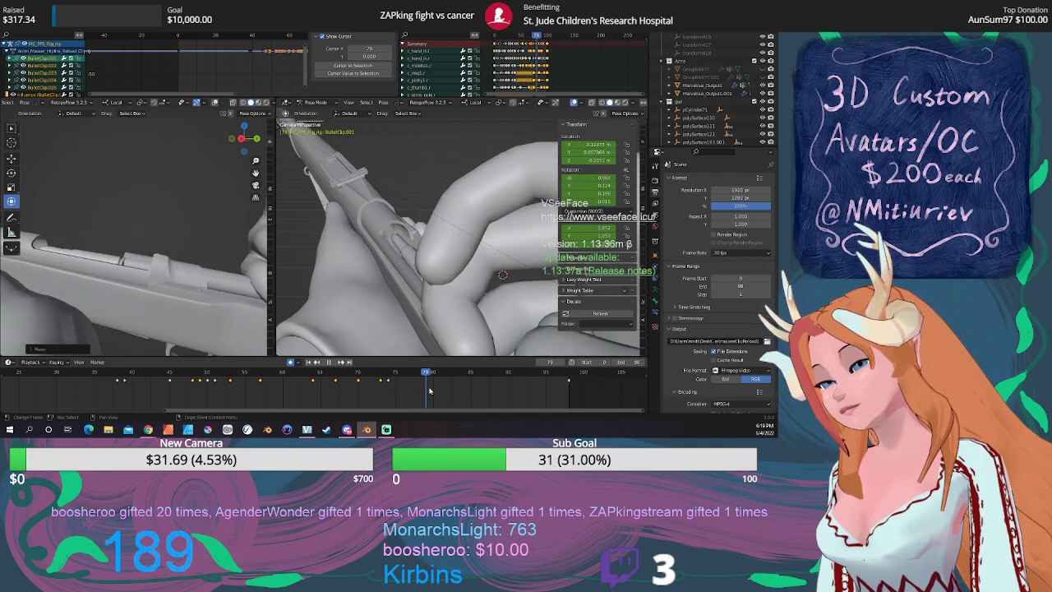
drag(493, 399, 114, 400)
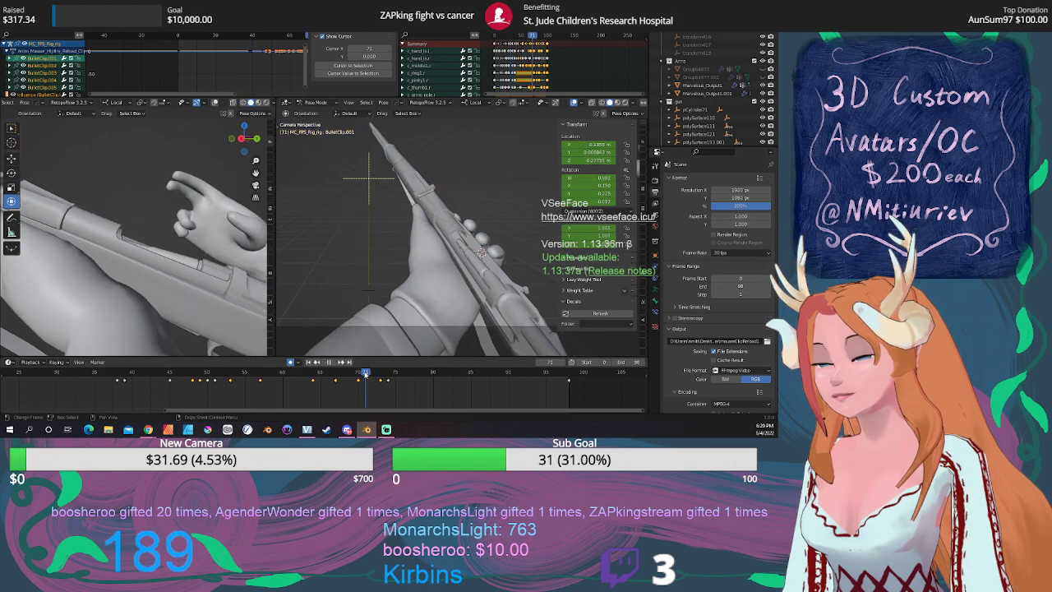
At frame 73, rotate the bullet clip bones slightly and shift them along their local Y axis inside the rifle.
drag(376, 373, 380, 373)
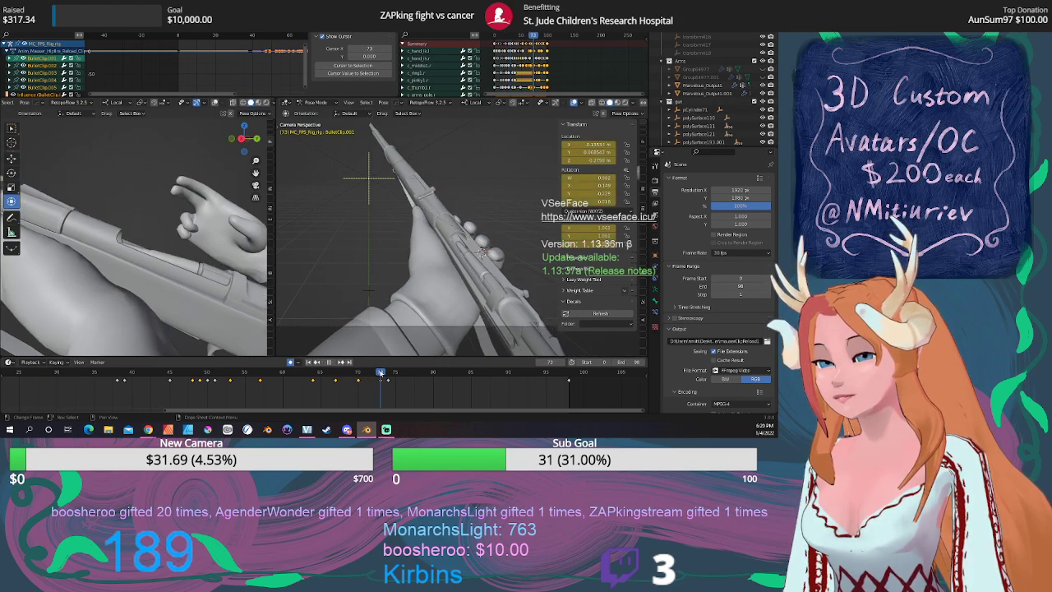
middle_drag(241, 308, 207, 302)
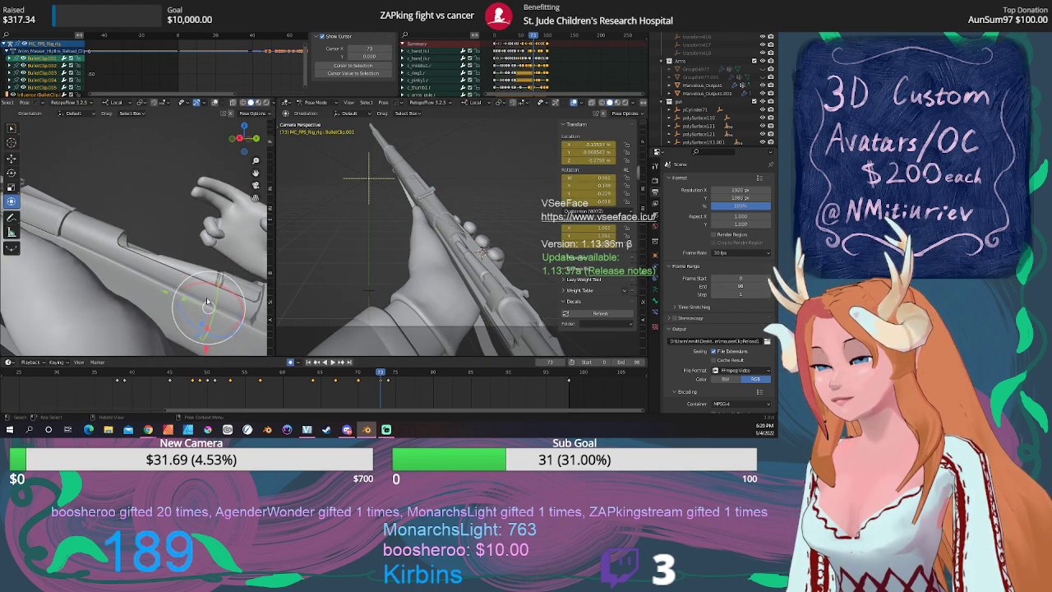
drag(210, 287, 209, 284)
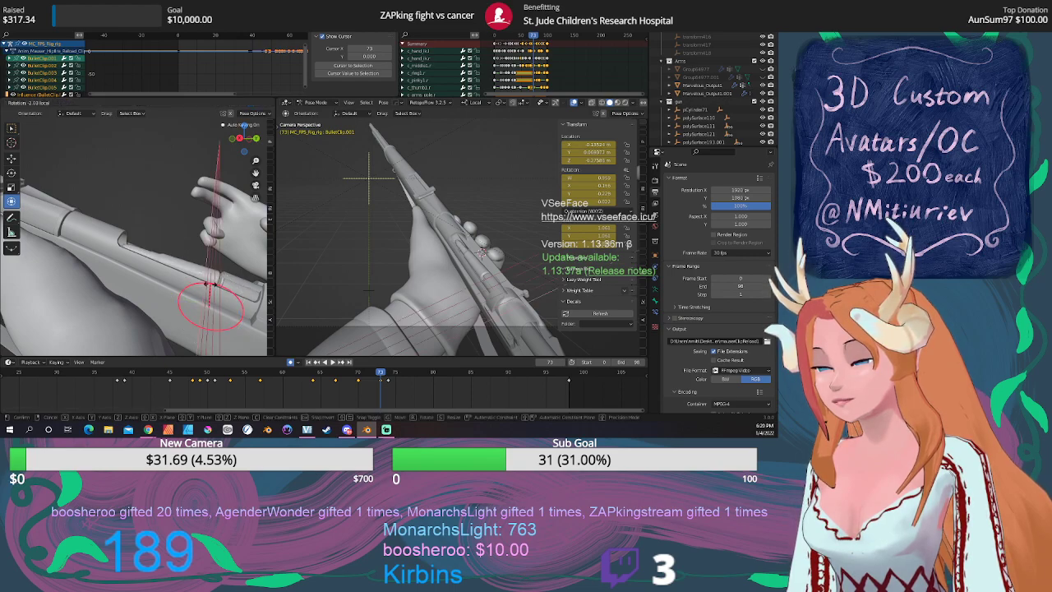
drag(210, 283, 212, 286)
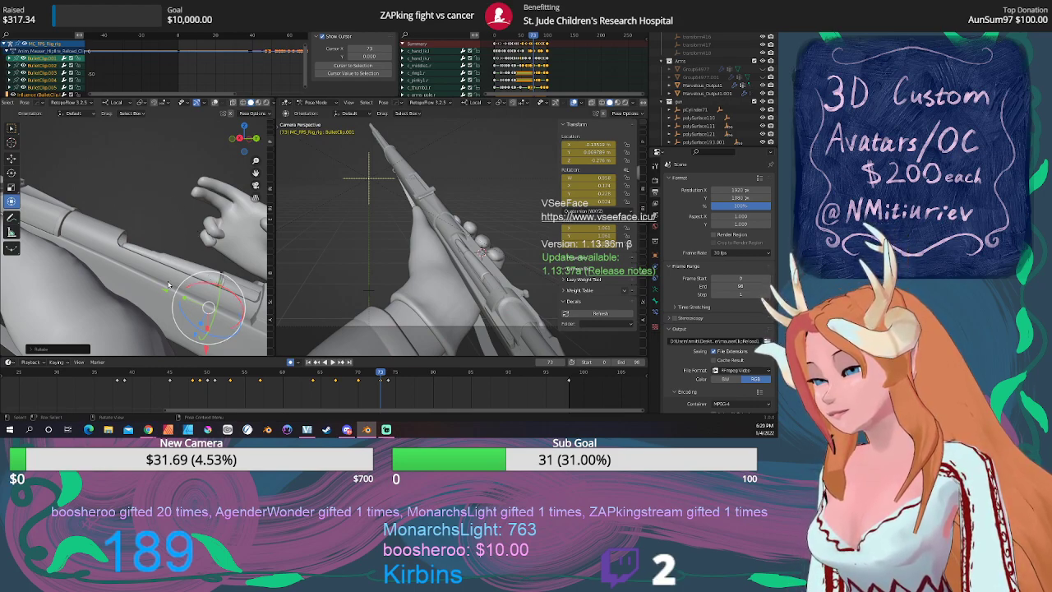
key(g)
key(y)
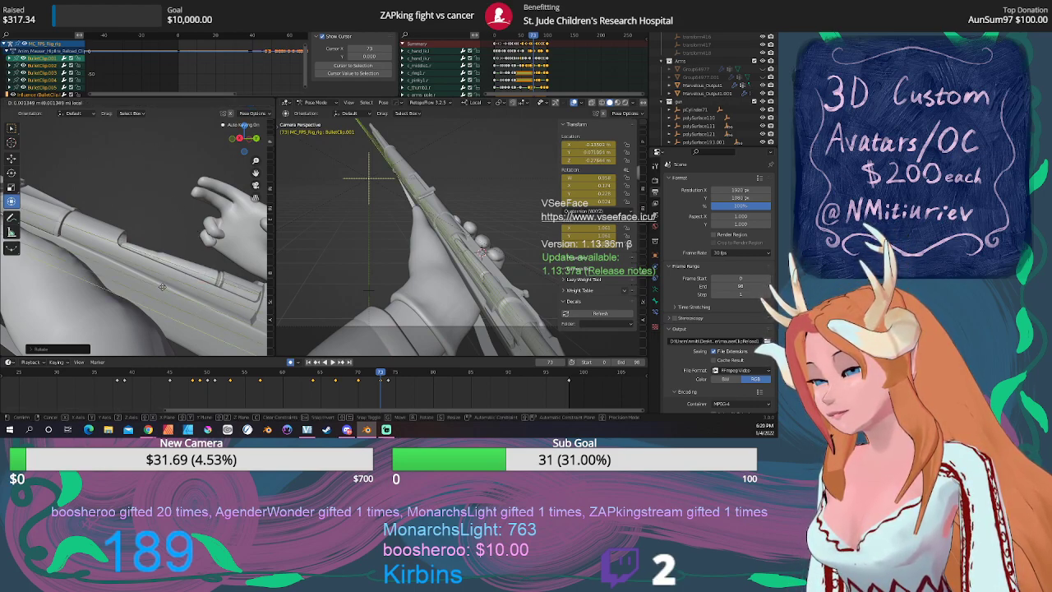
click(162, 286)
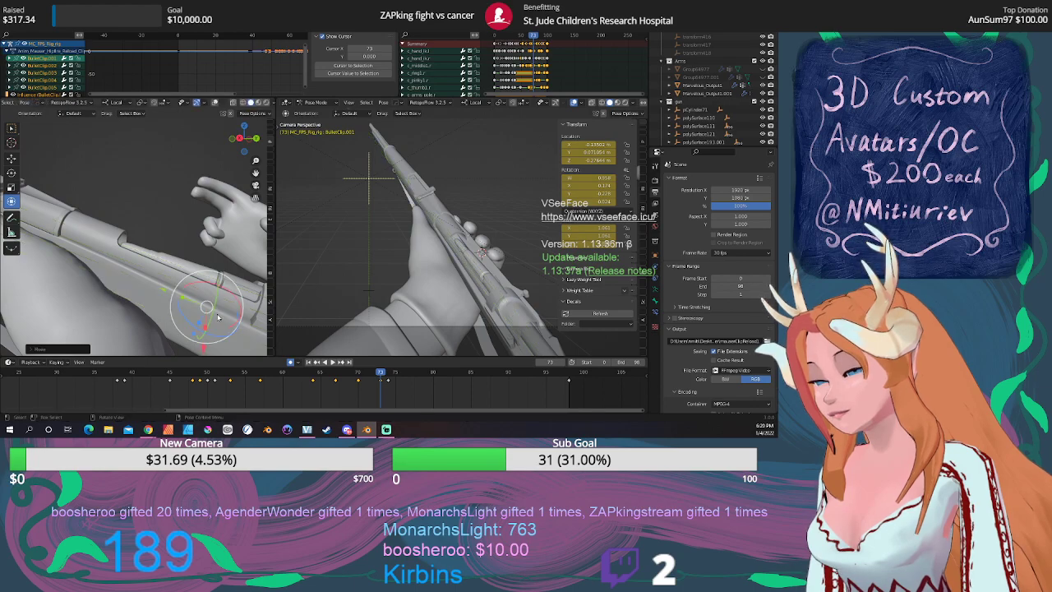
At frame 70, tilt the bullet clip bones slightly and move them along their local Y axis to fit the rifle.
click(391, 373)
drag(387, 373, 359, 372)
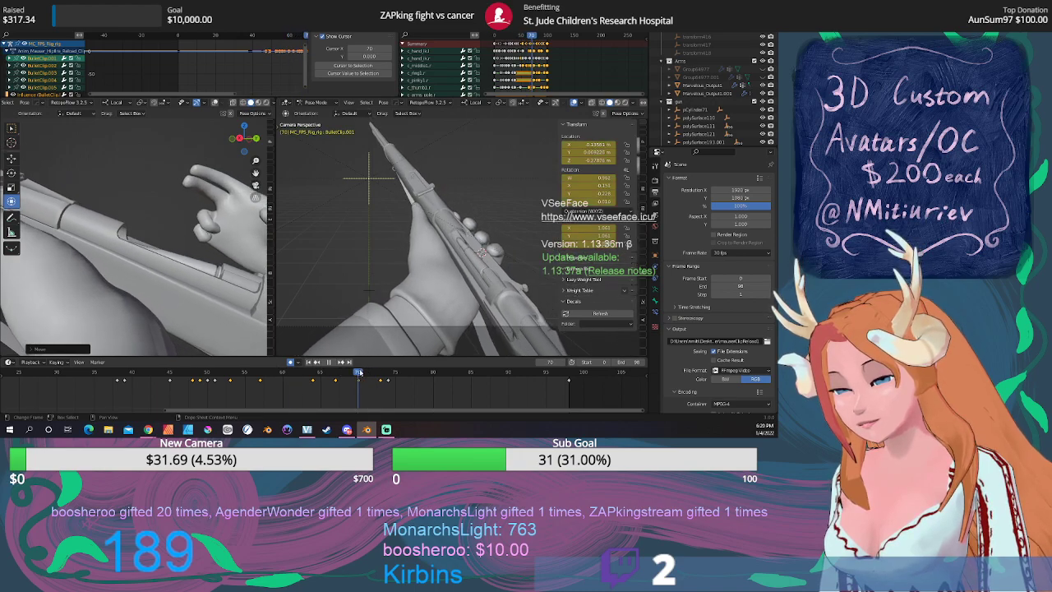
drag(208, 281, 173, 293)
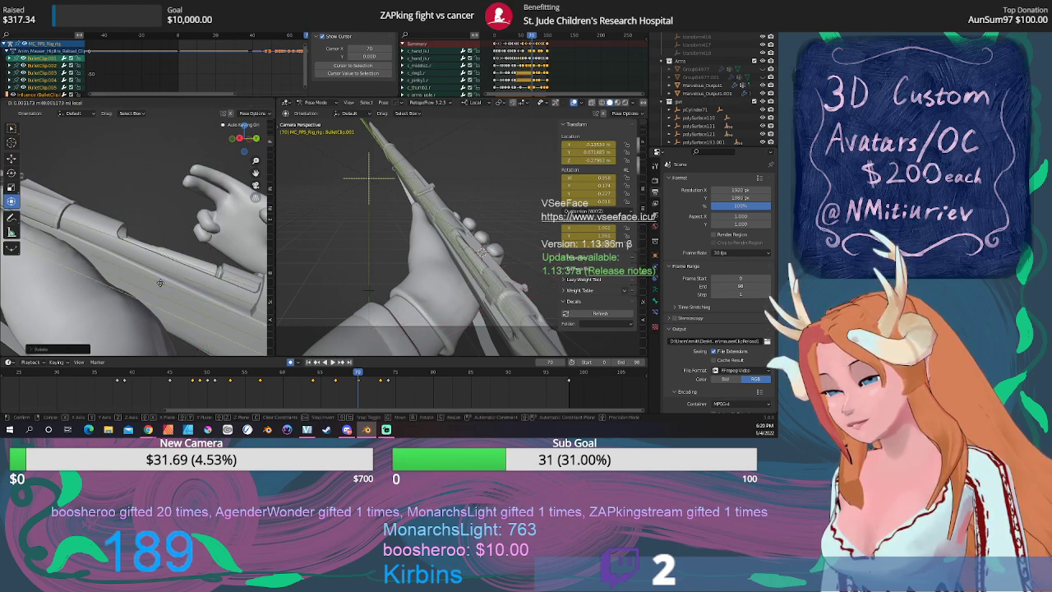
click(161, 286)
At frame 67, move the bullet clip bones slightly along their local Z axis.
mouse_move(355, 374)
mouse_down()
mouse_move(301, 366)
mouse_move(350, 365)
mouse_move(340, 363)
mouse_up()
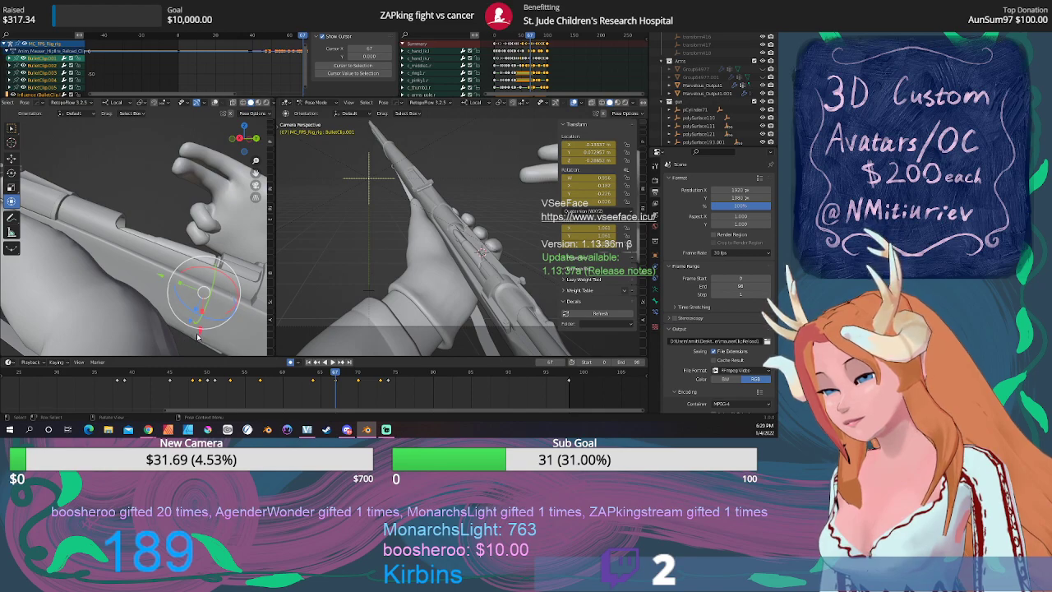
key(g)
key(z)
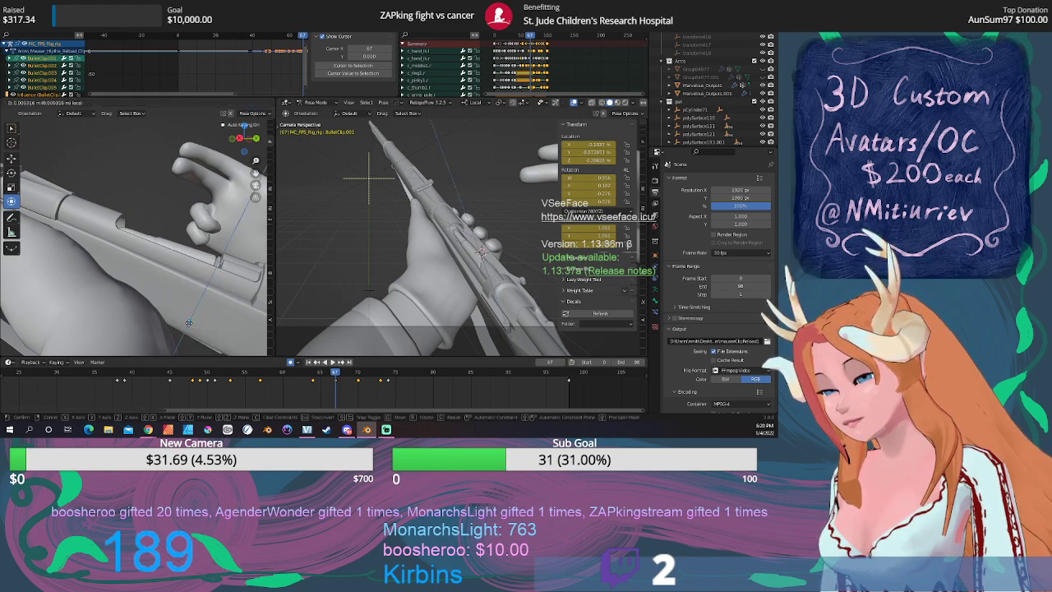
click(213, 331)
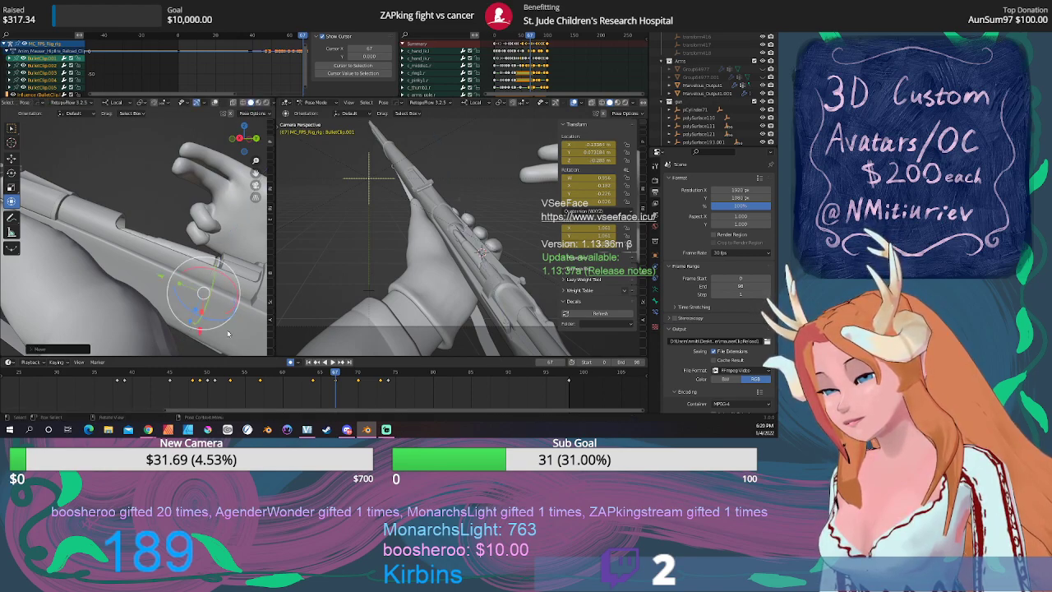
Scrub the reload between frames 61 and 75, and play it to check the bullet clip's fit in the rifle.
key(space)
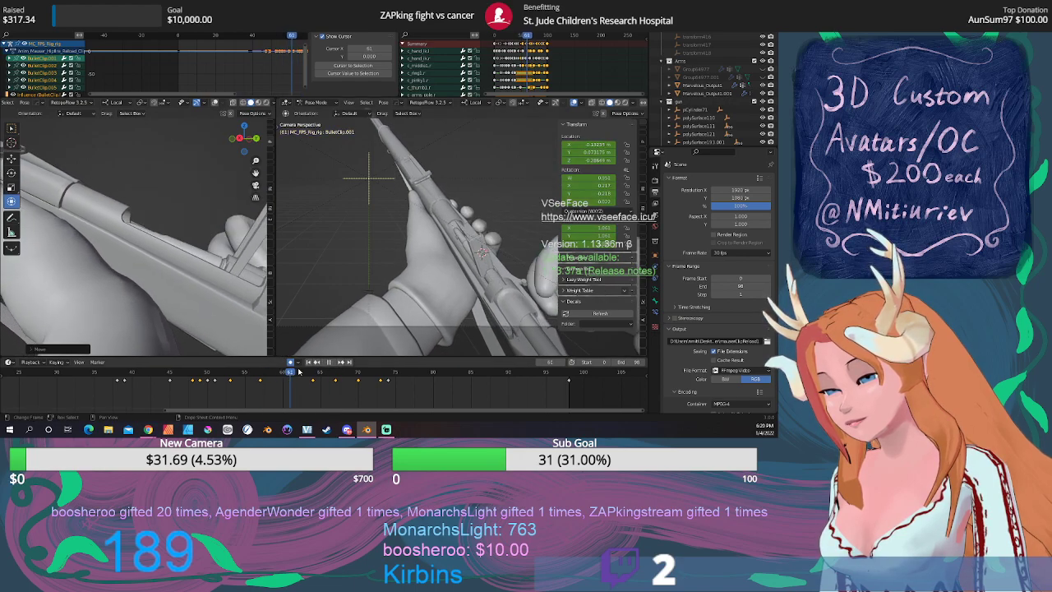
drag(351, 374, 395, 376)
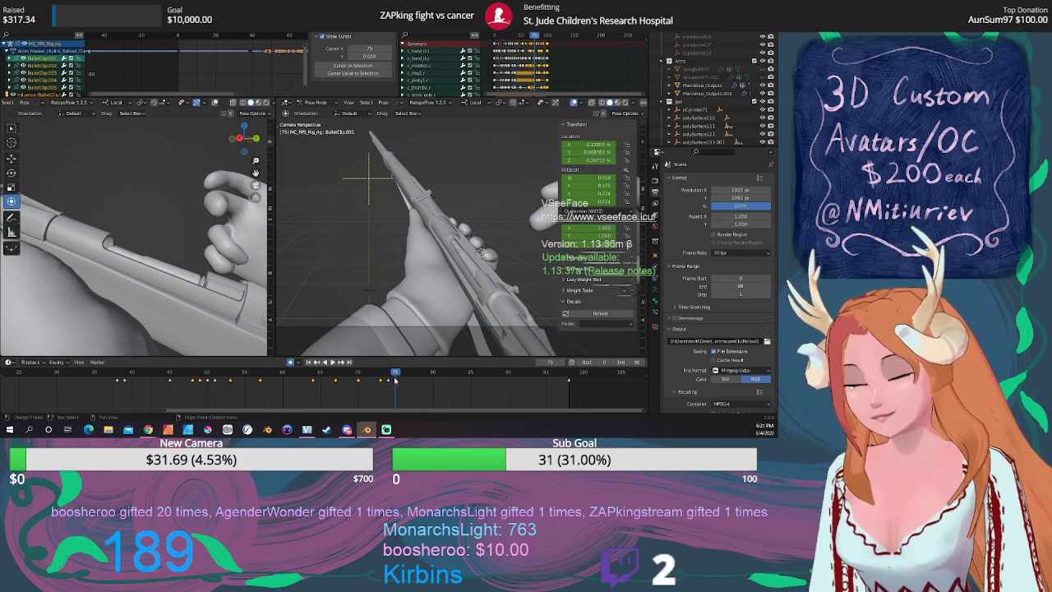
key(space)
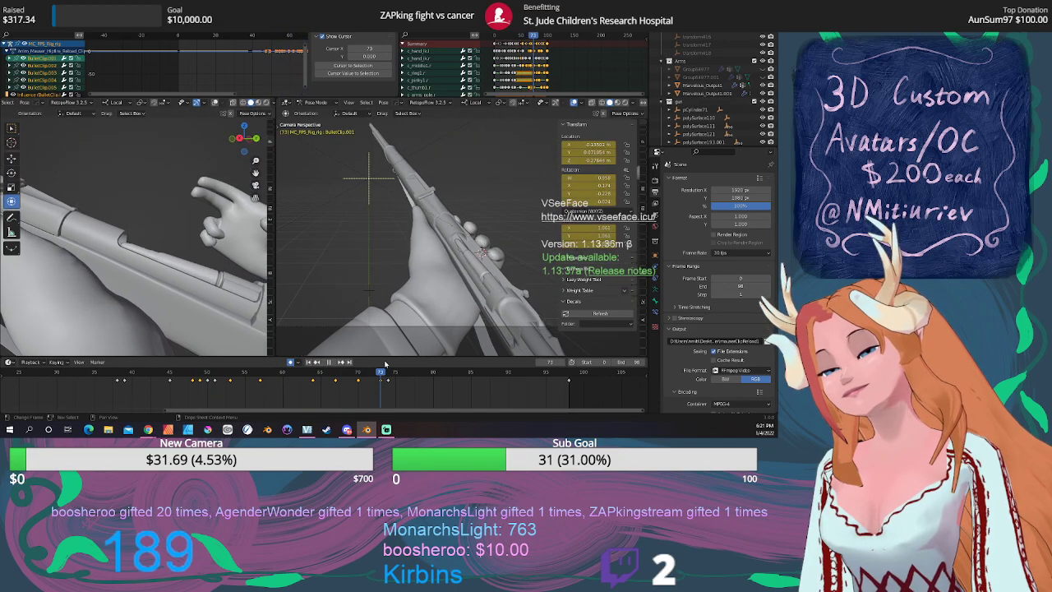
key(Escape)
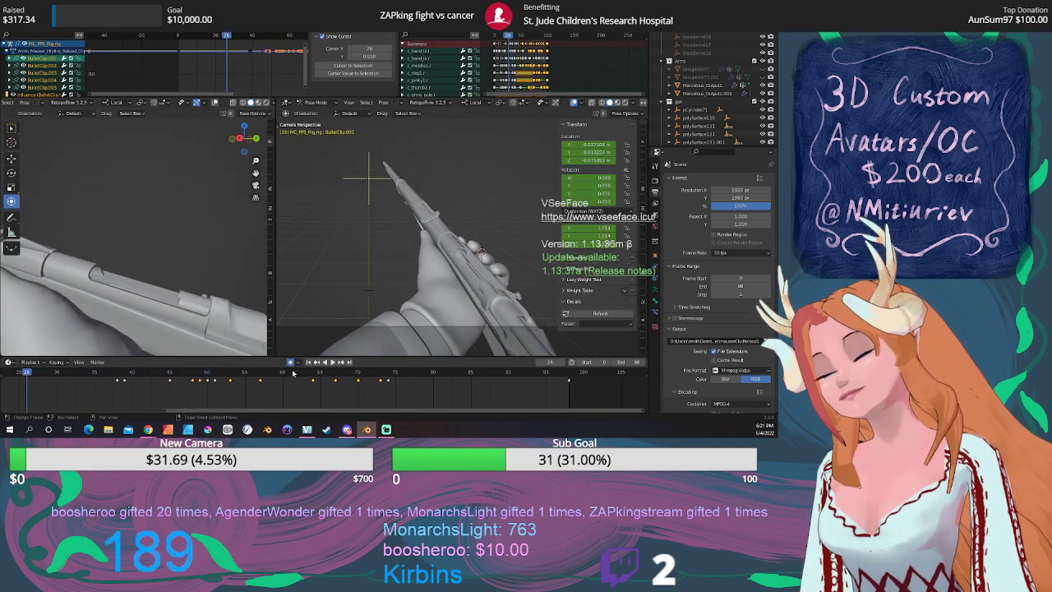
click(333, 364)
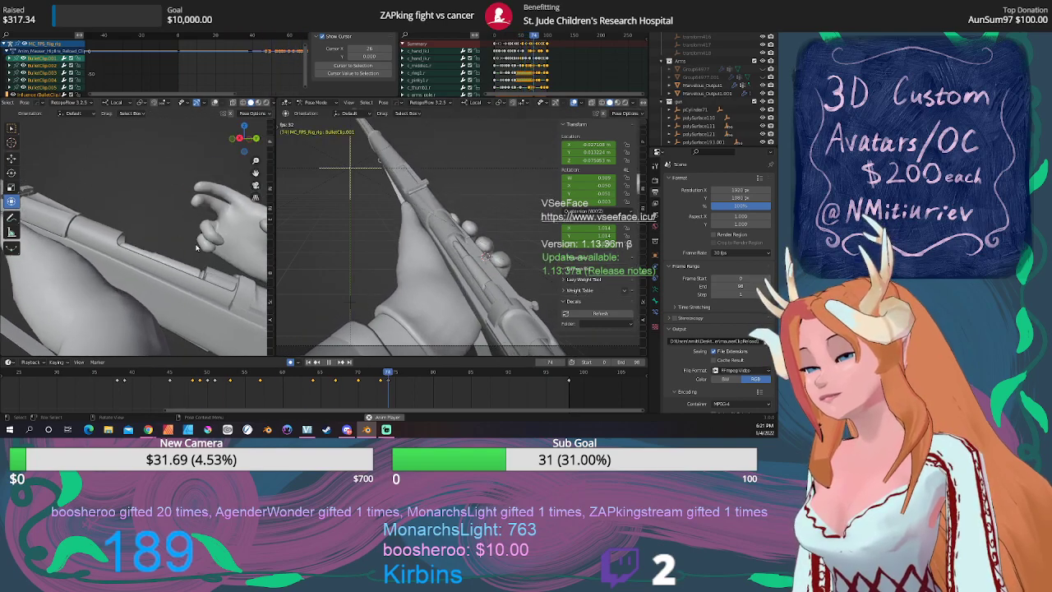
click(331, 363)
Go through frames 67, 70 and 73 and nudge the bullet clip bones slightly within the rifle.
drag(237, 374, 334, 387)
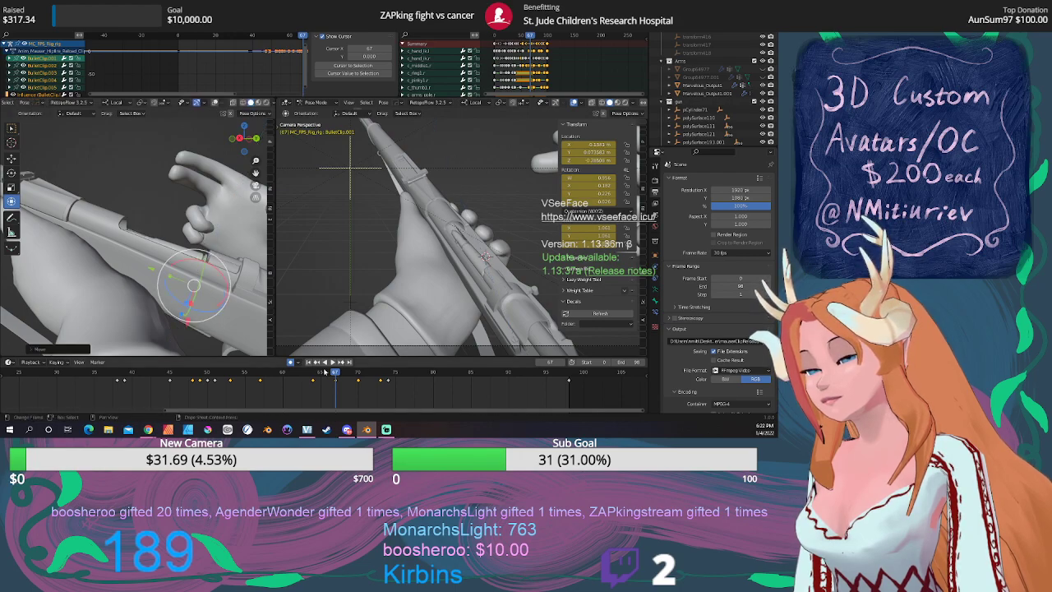
key(space)
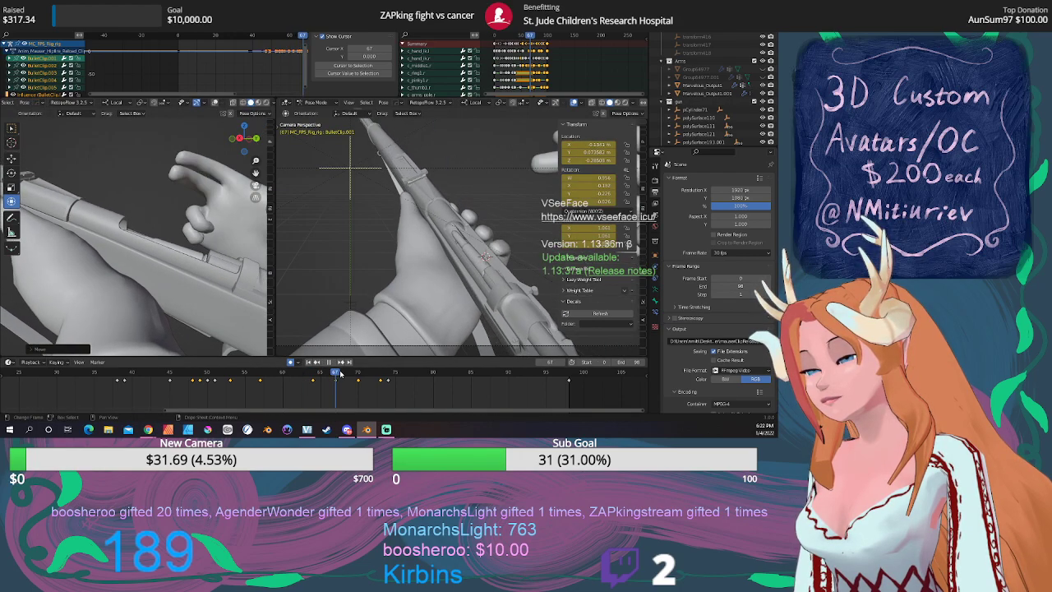
click(357, 372)
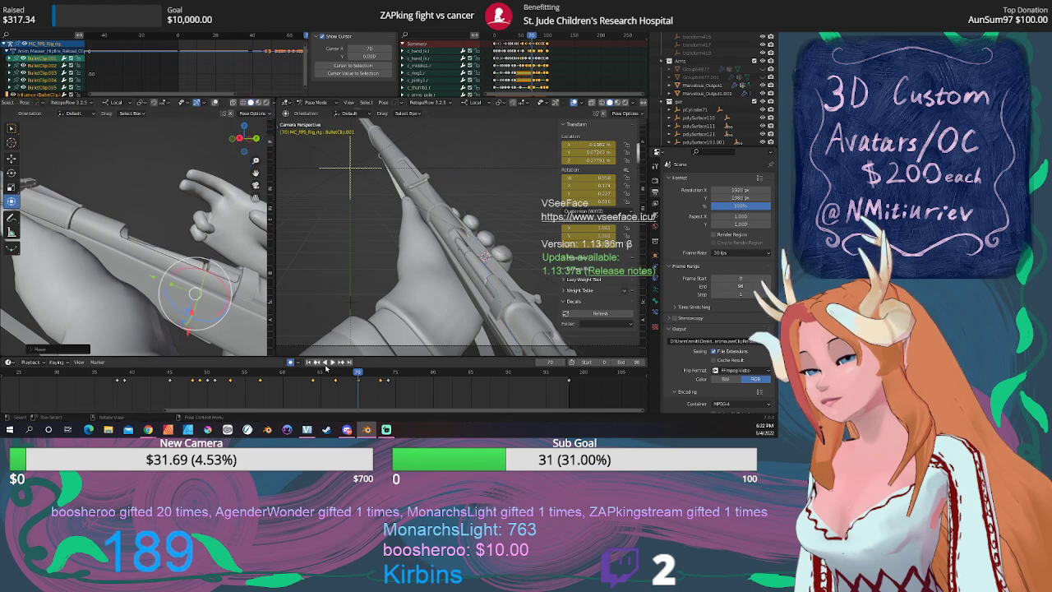
key(space)
drag(380, 375, 381, 379)
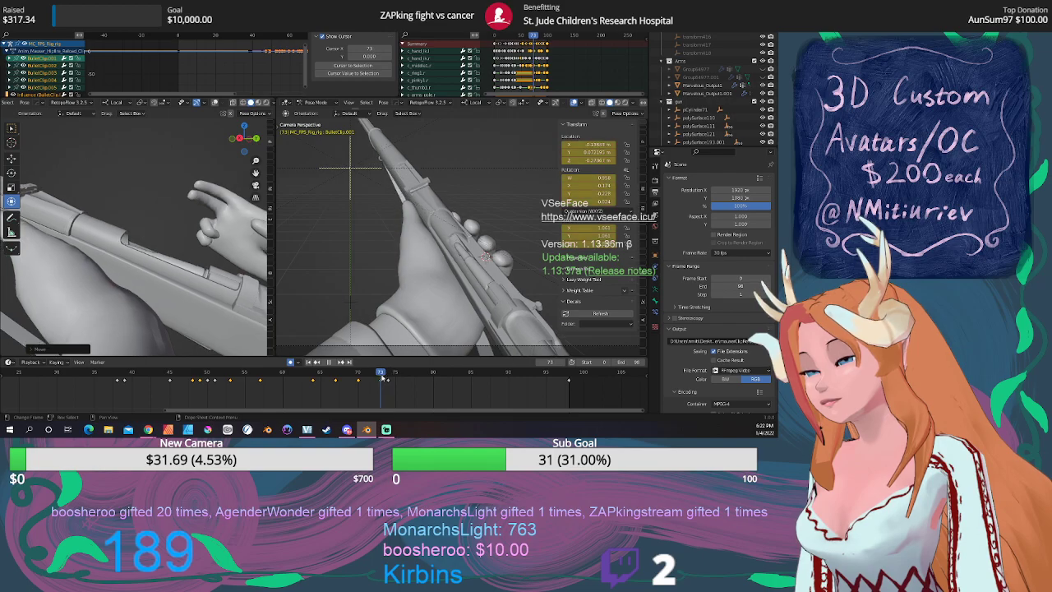
Play the reload and scrub on to frame 84 to examine the right hand and rifle from a wider angle.
key(Escape)
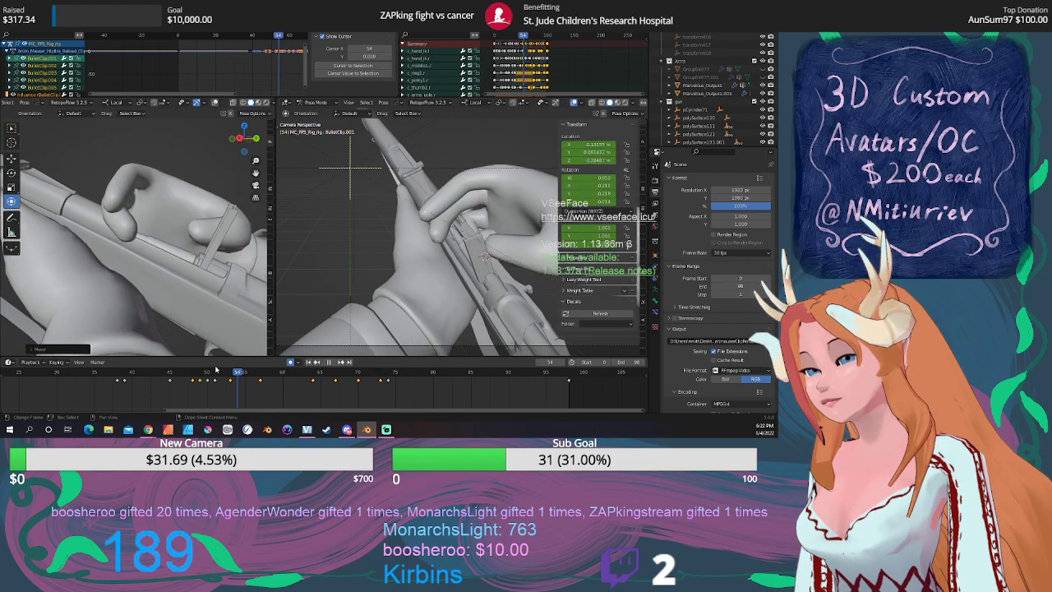
click(335, 363)
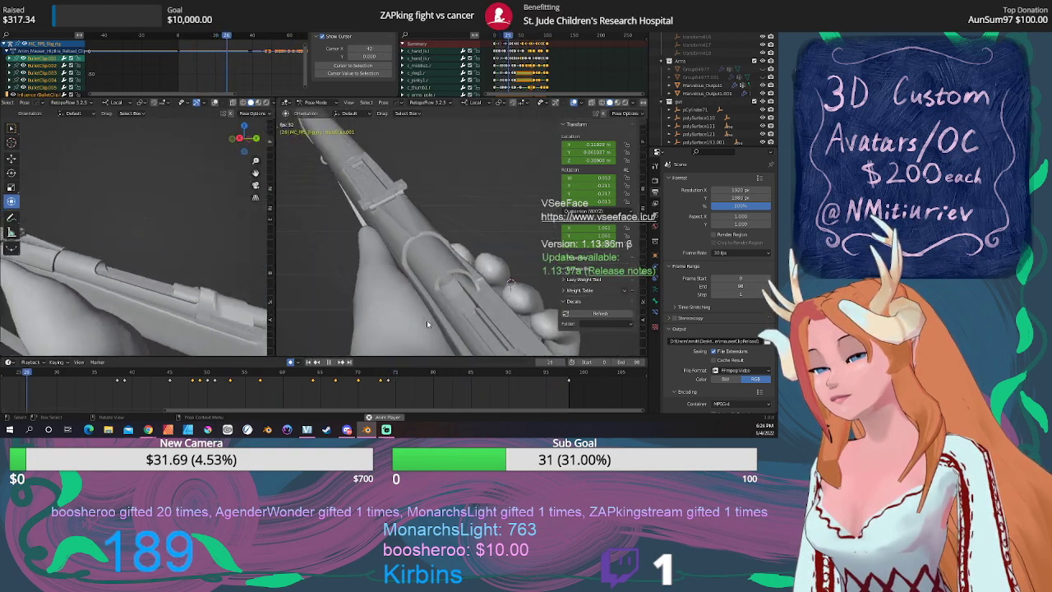
key(space)
drag(290, 374, 425, 374)
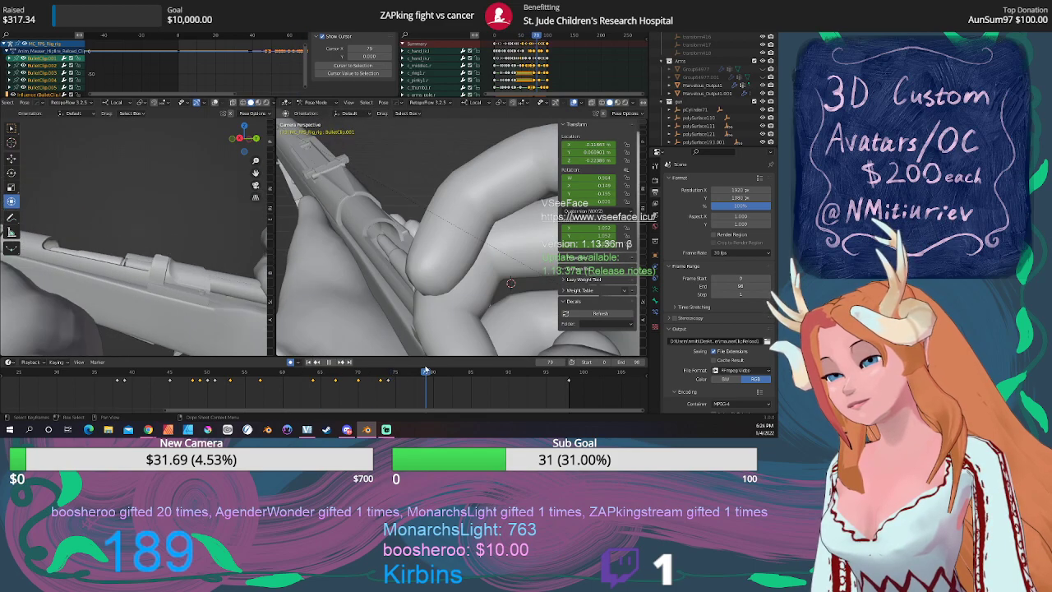
scroll(220, 287, down, 4)
middle_drag(210, 286, 294, 318)
drag(431, 377, 467, 380)
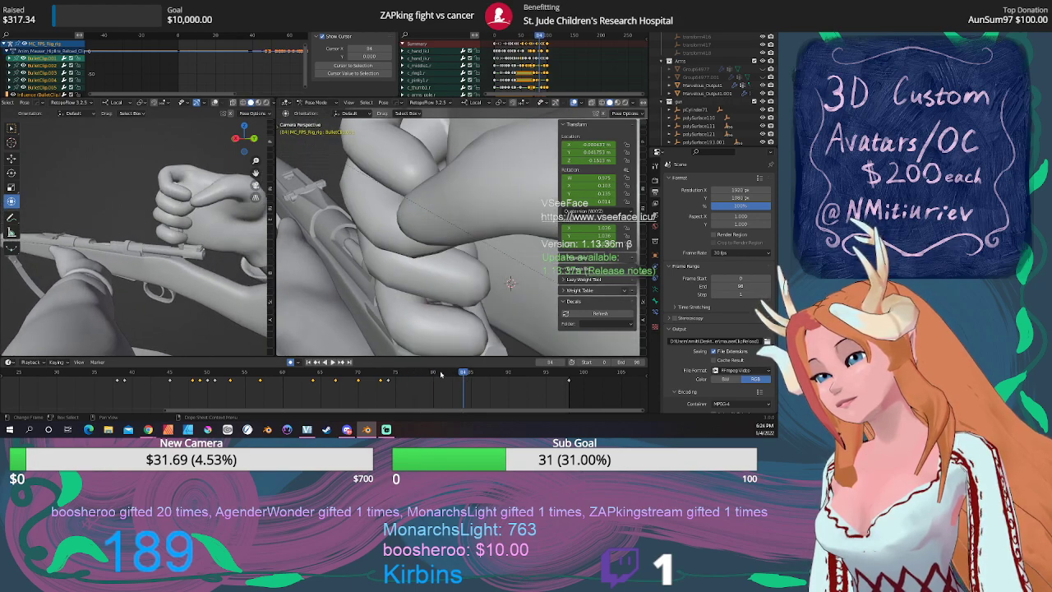
Show the overlays in the user perspective view, and move the right hand IK bone slightly at frame 83.
middle_drag(185, 279, 207, 292)
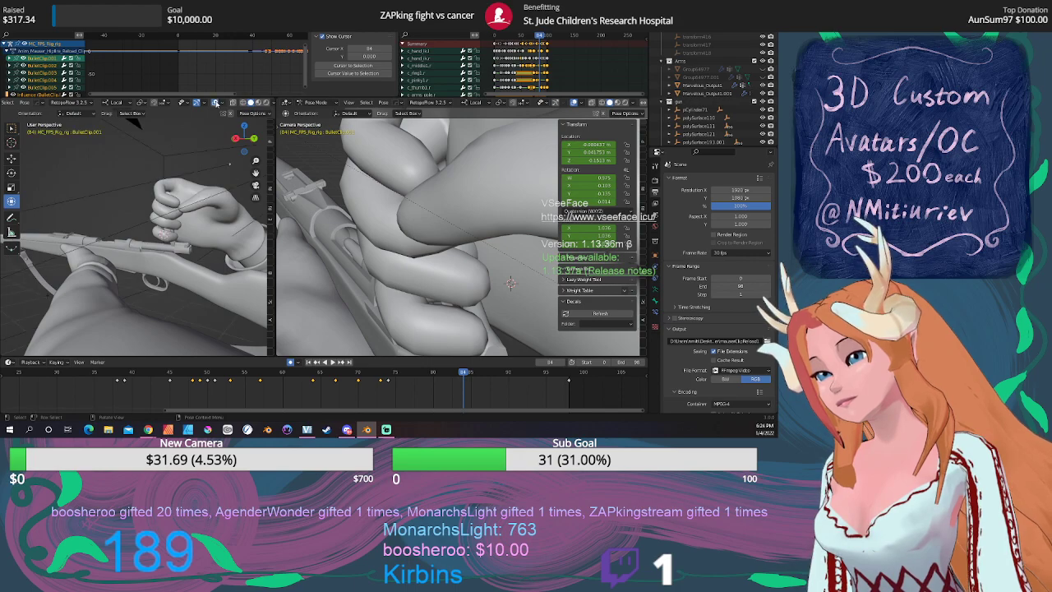
middle_drag(209, 185, 194, 204)
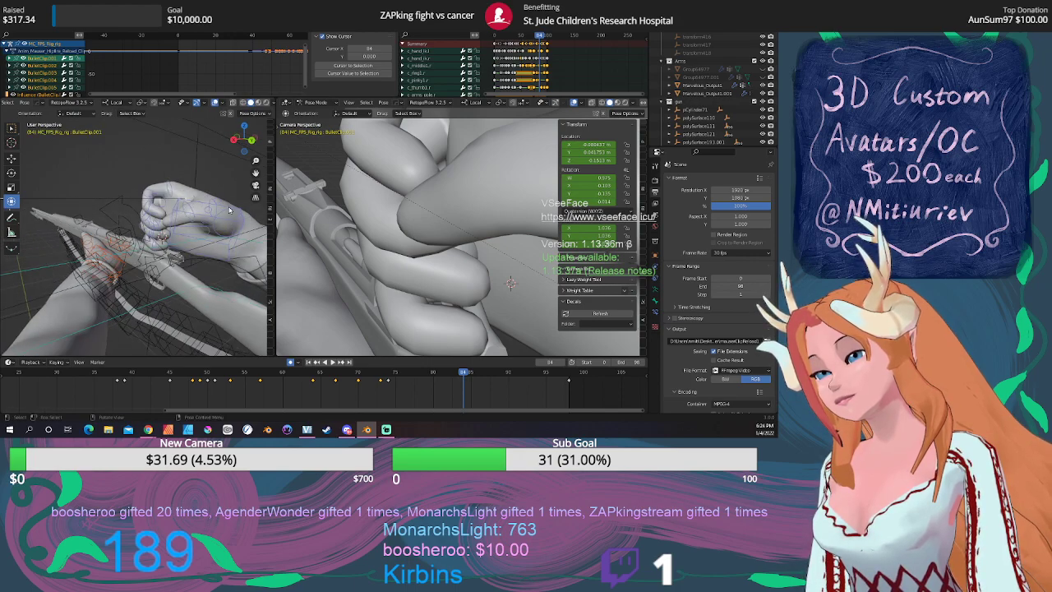
click(230, 210)
drag(453, 374, 457, 372)
middle_drag(238, 312, 177, 277)
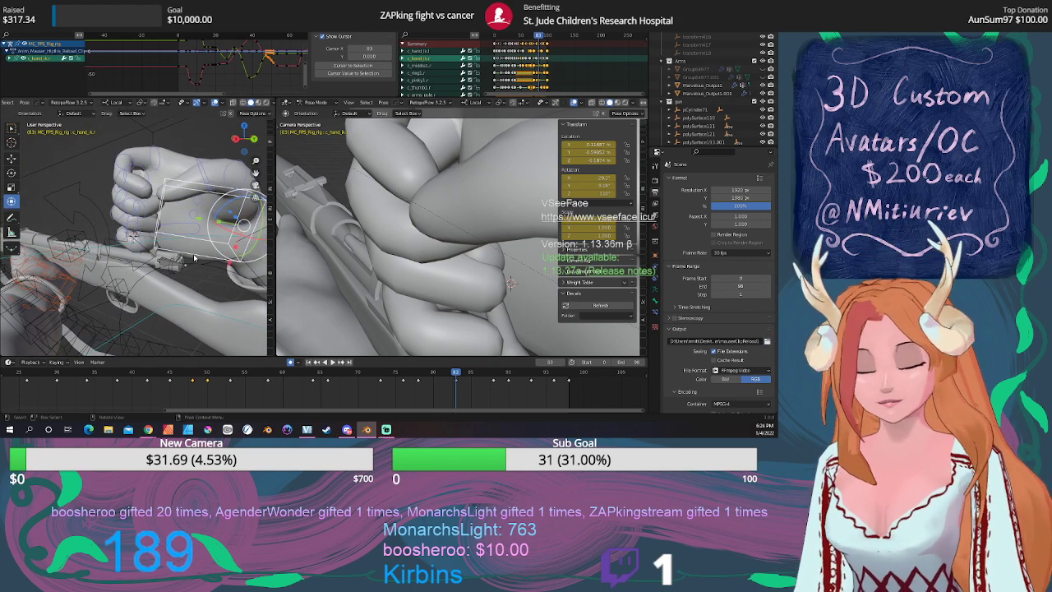
key(g)
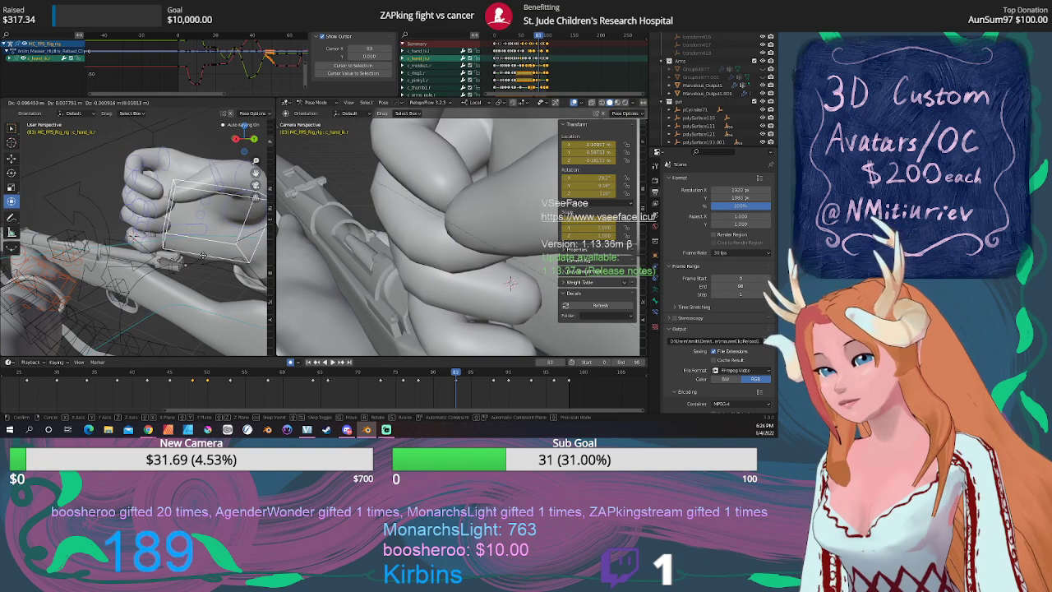
click(203, 256)
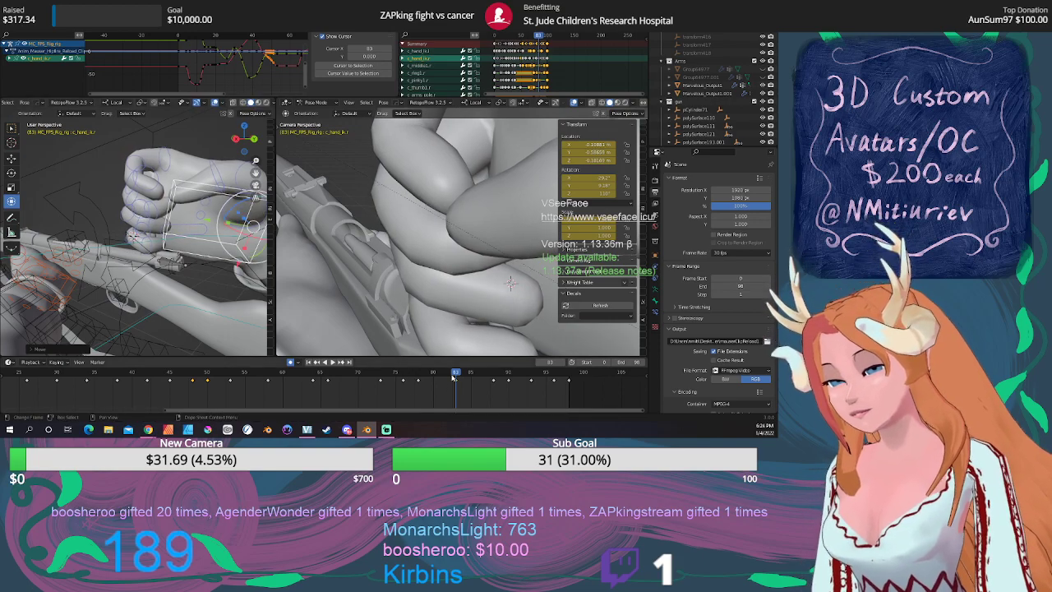
Scrub back to around frame 58 and play the reload to check the right hand's motion.
drag(458, 375, 305, 376)
key(space)
click(332, 363)
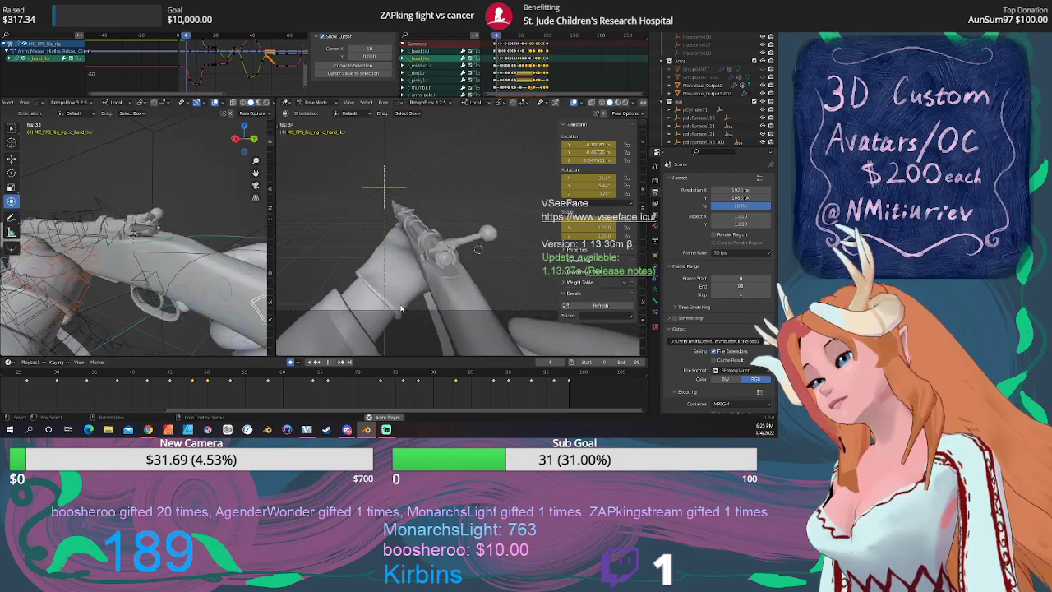
click(333, 362)
At frame 88, select the Chamber.003 bone and slide it along its local Y axis toward the rifle's stock.
drag(395, 372, 493, 372)
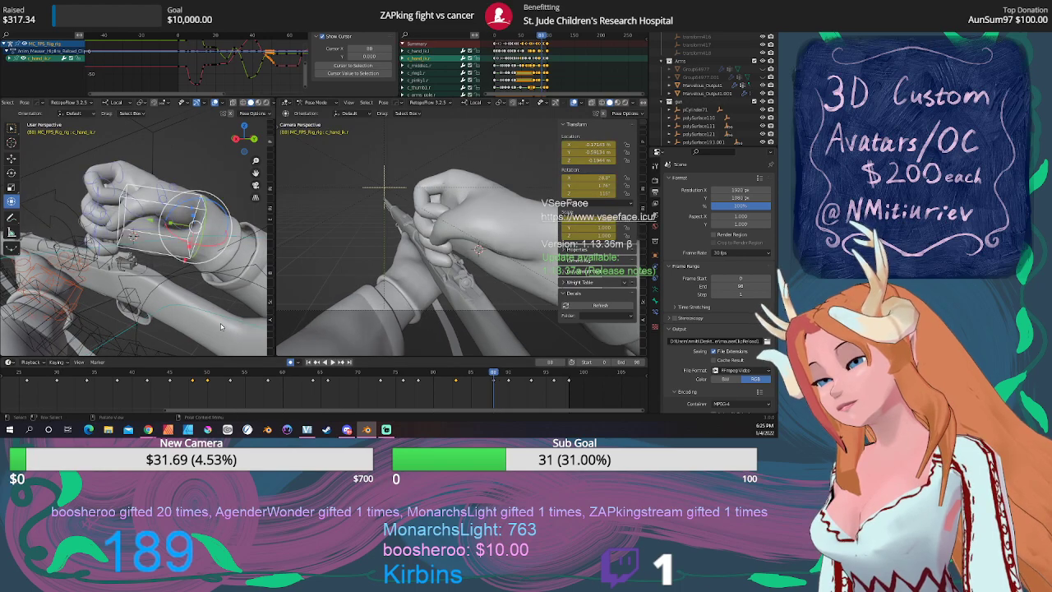
scroll(226, 276, up, 4)
middle_drag(226, 276, 184, 246)
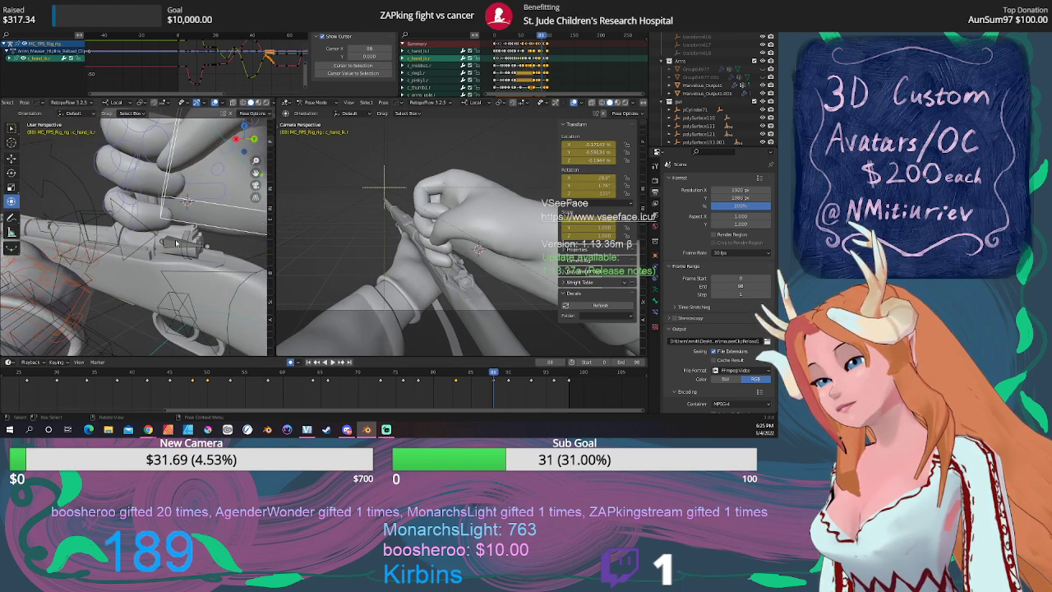
click(175, 244)
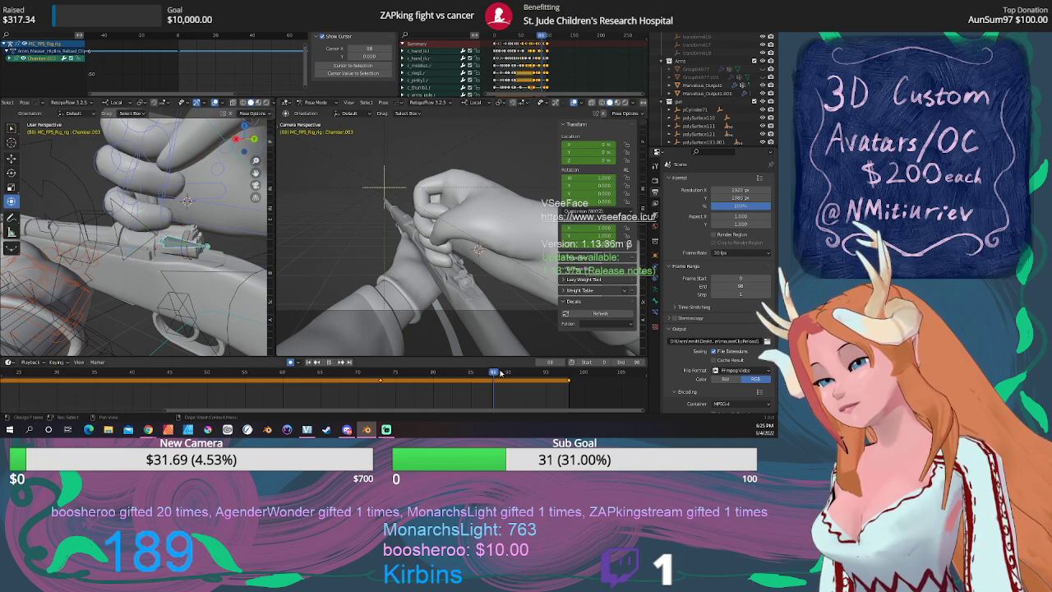
key(space)
key(Escape)
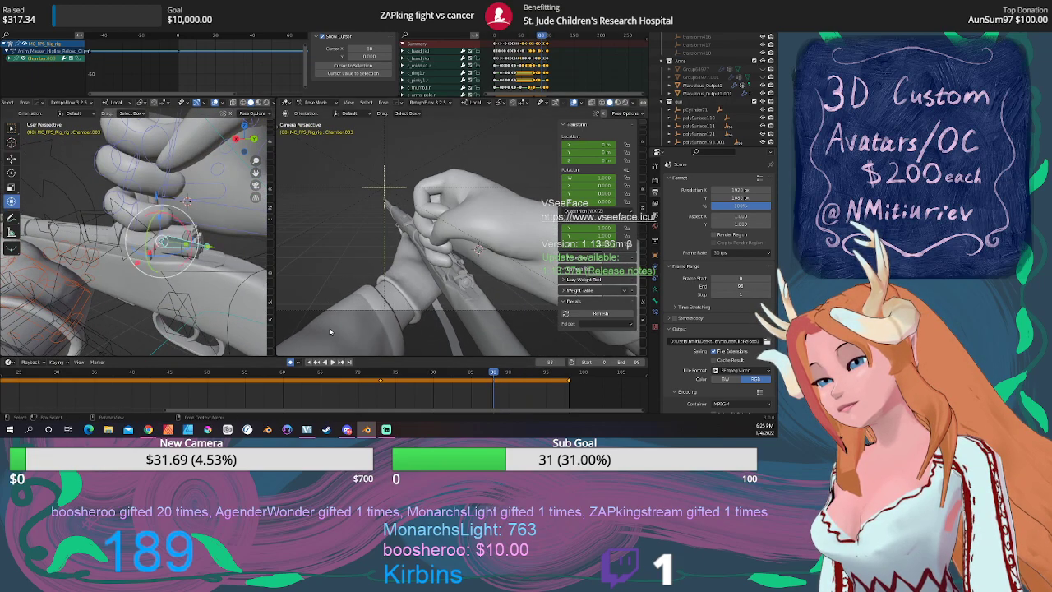
drag(211, 249, 238, 252)
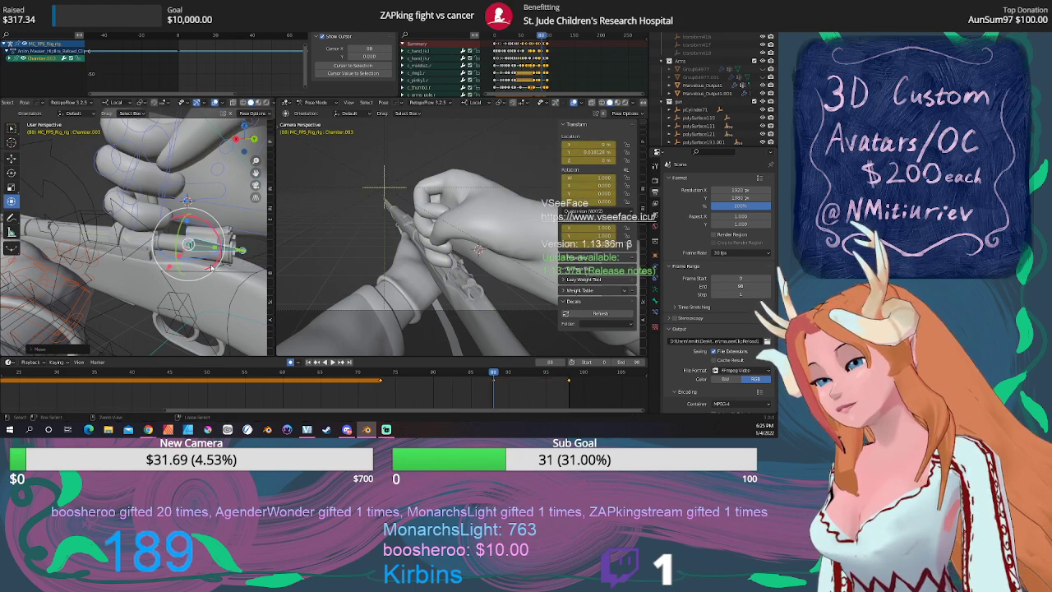
Undo the last Chamber.003 move and select the Chamber.002 bone instead.
key(ctrl+z)
scroll(198, 273, up, 2)
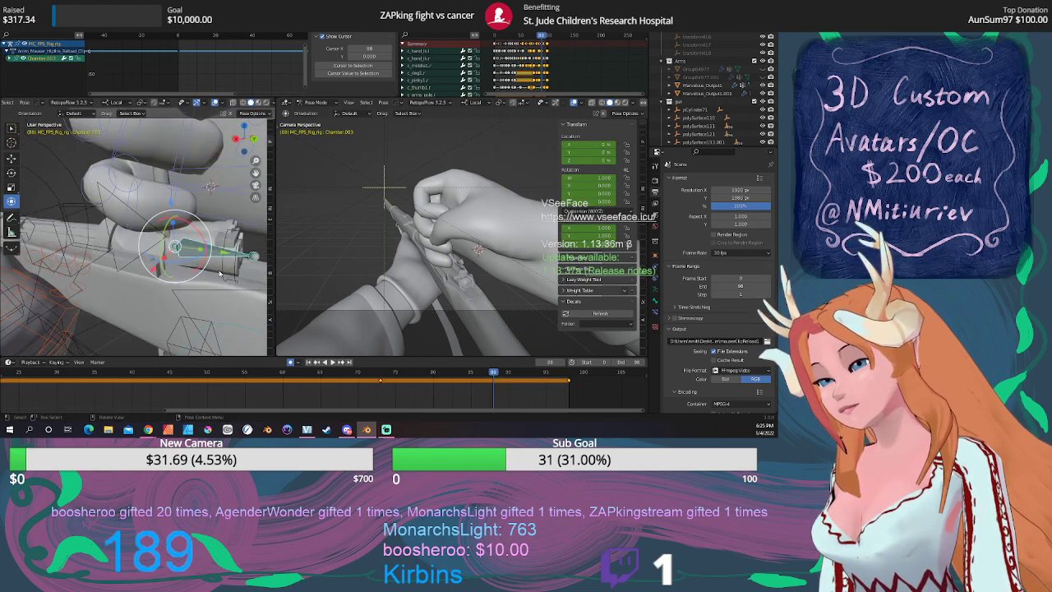
middle_drag(220, 281, 174, 248)
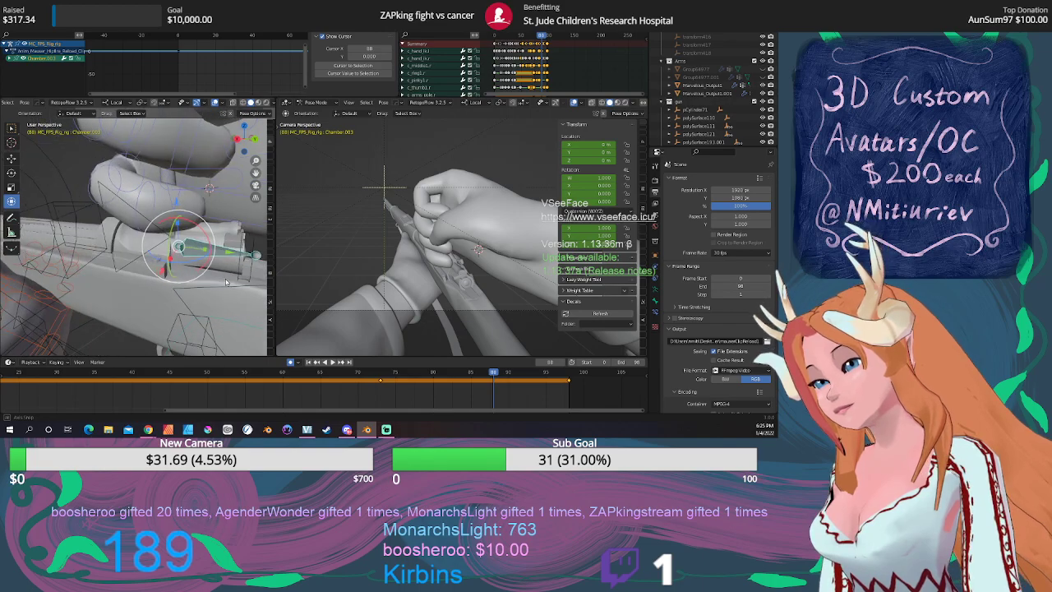
click(169, 245)
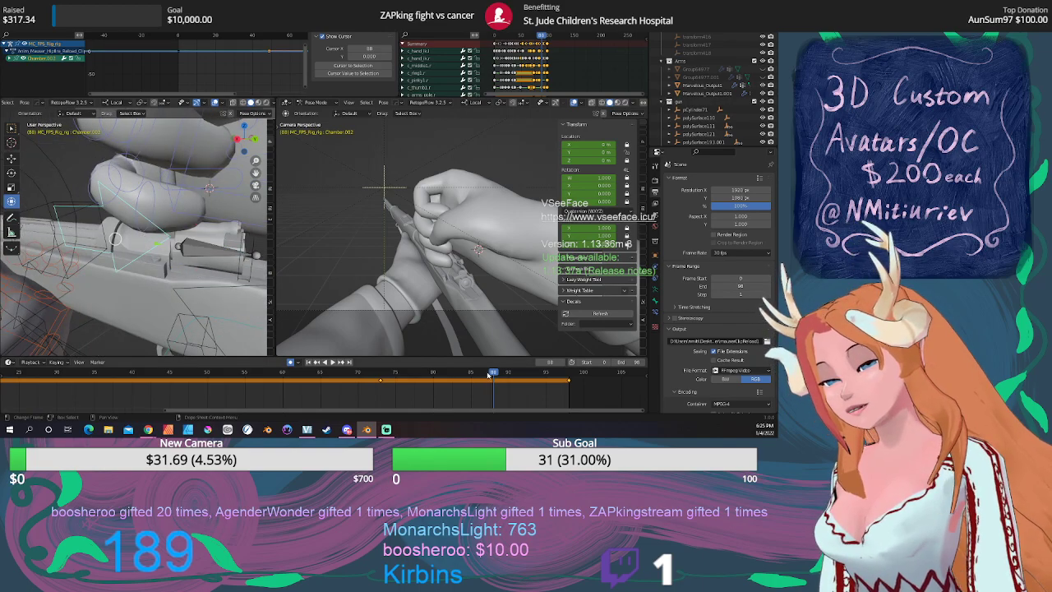
Duplicate the Chamber.002 keyframe from frame 73 to frame 85 so the bone holds its position until there.
click(430, 374)
drag(430, 374, 486, 375)
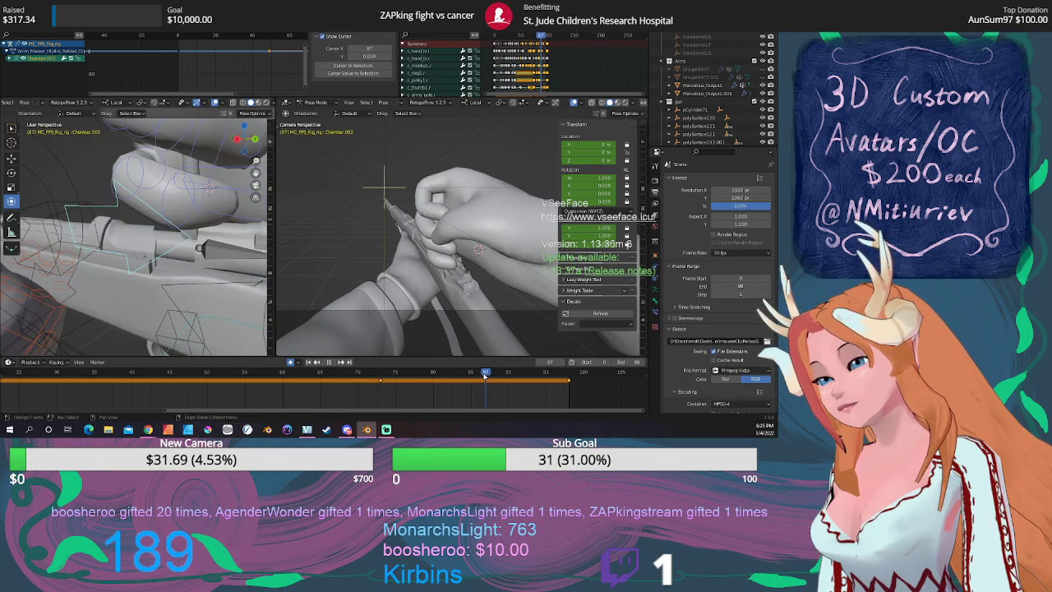
middle_drag(196, 298, 192, 289)
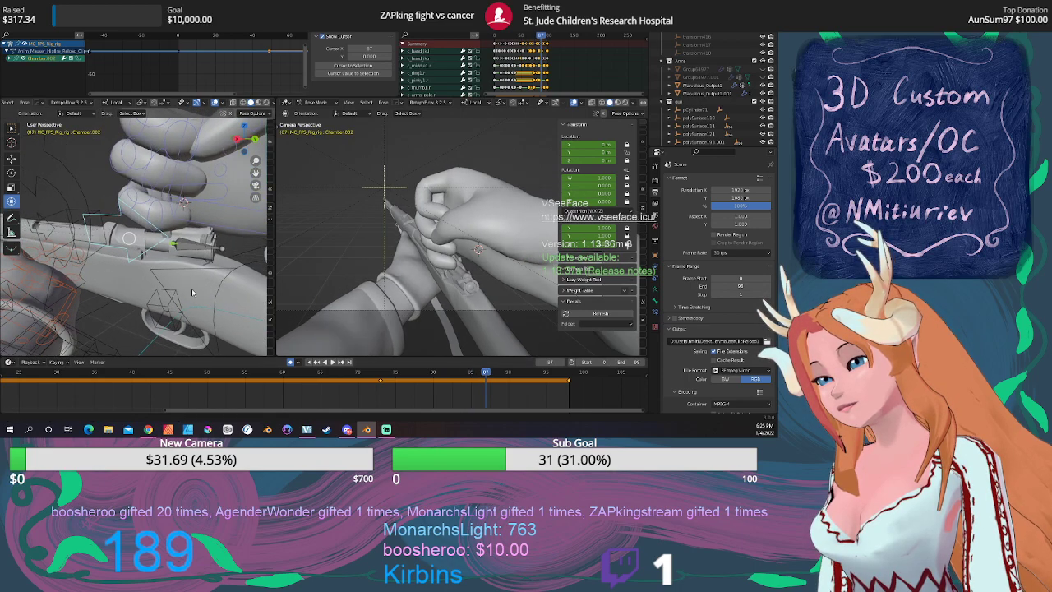
click(471, 374)
key(space)
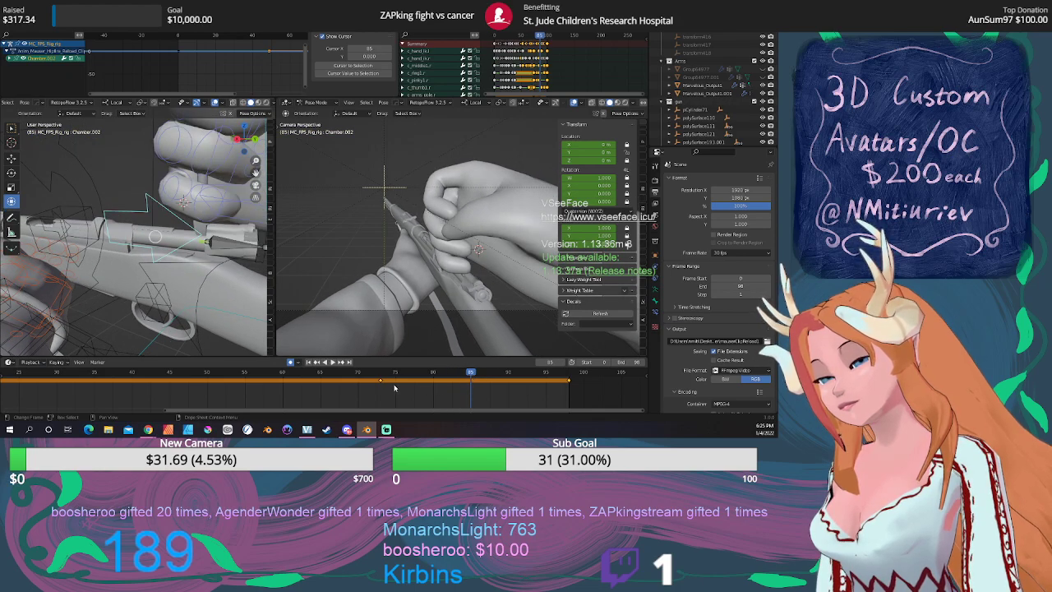
drag(381, 381, 472, 391)
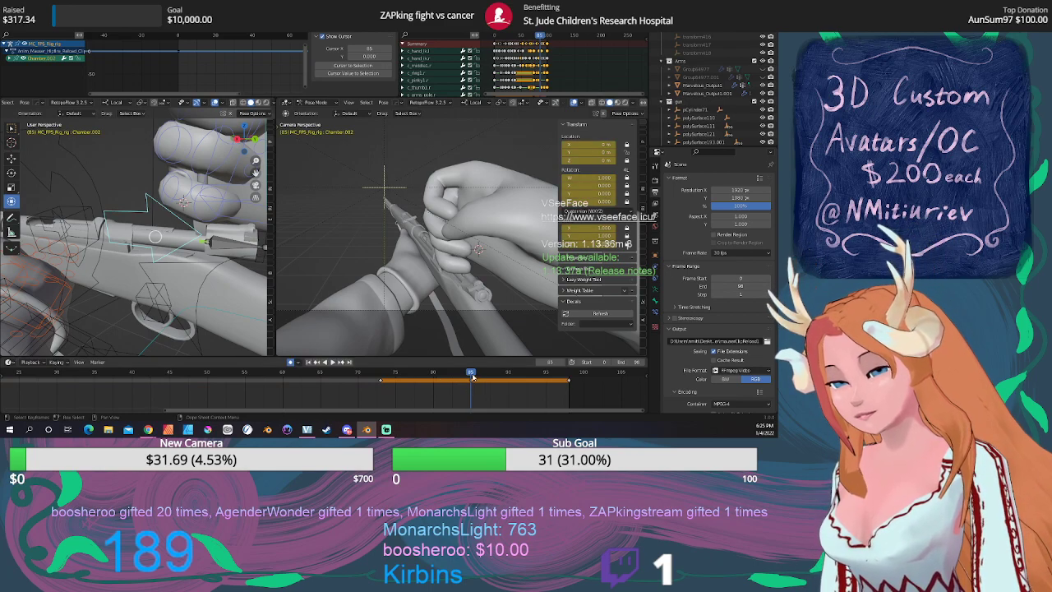
At frame 91, slide Chamber.002 along its local Y axis toward the stock to about 0.031 m, and copy that keyframe to frame 98.
key(space)
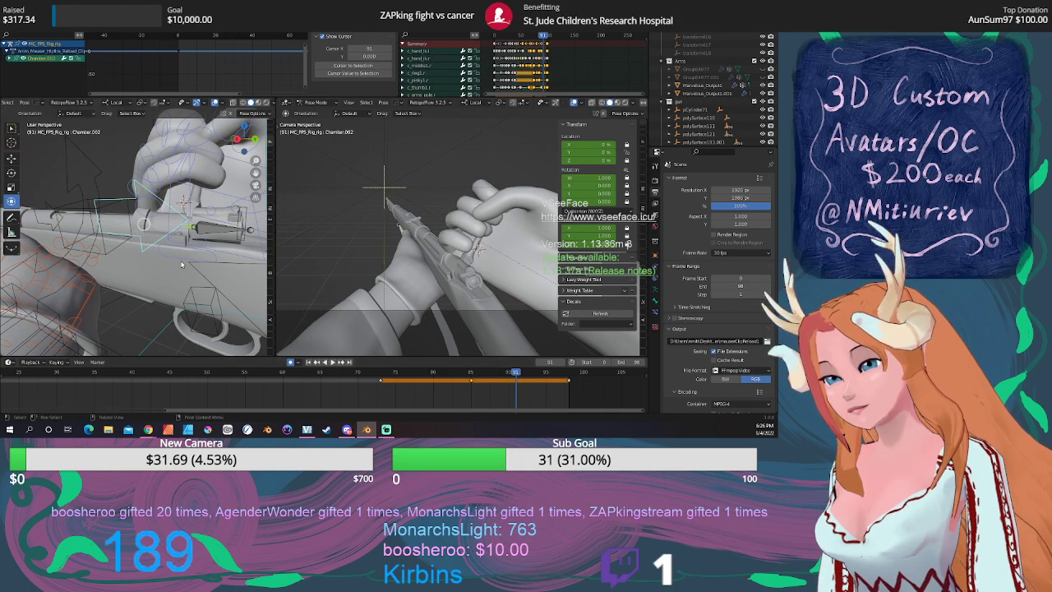
key(g)
key(x)
key(x)
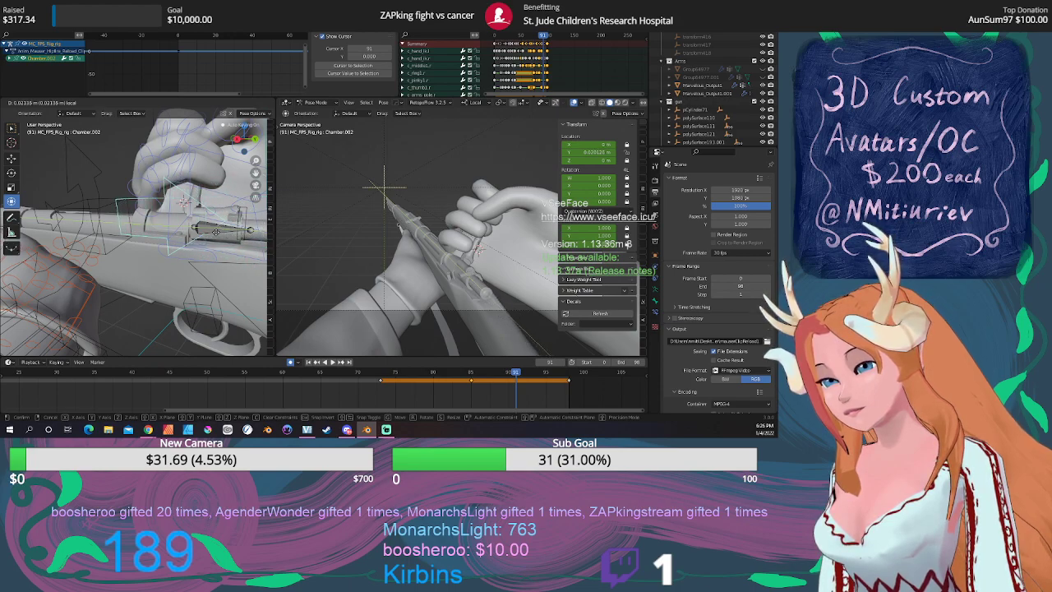
click(217, 233)
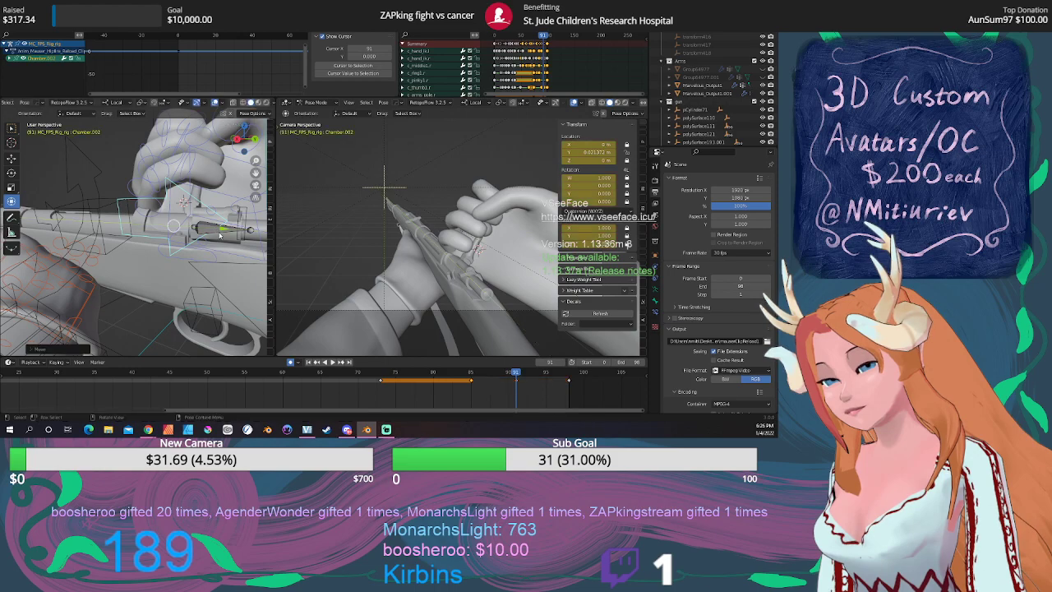
key(shift+d)
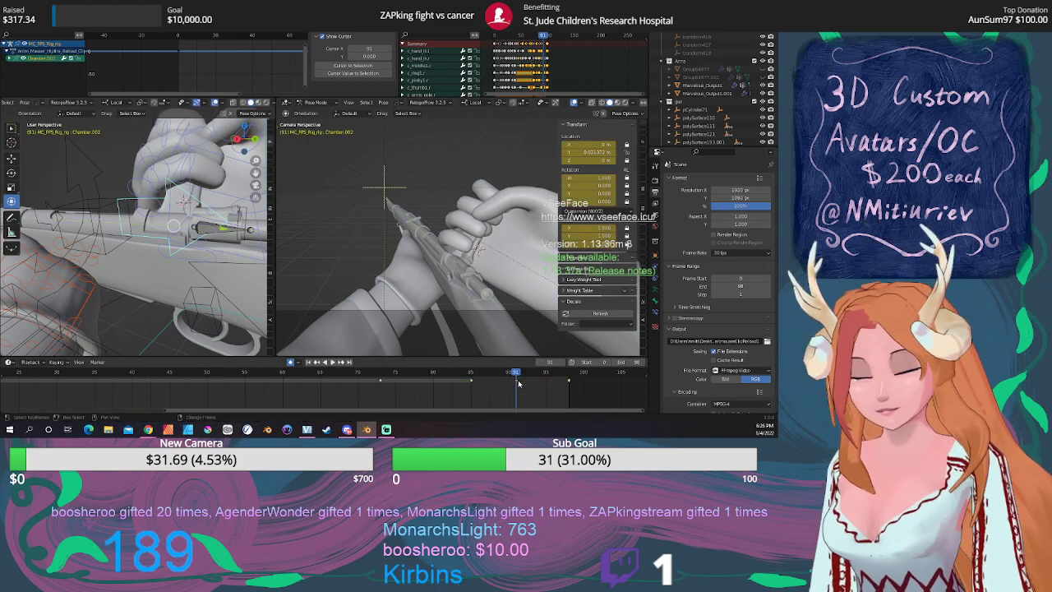
click(568, 390)
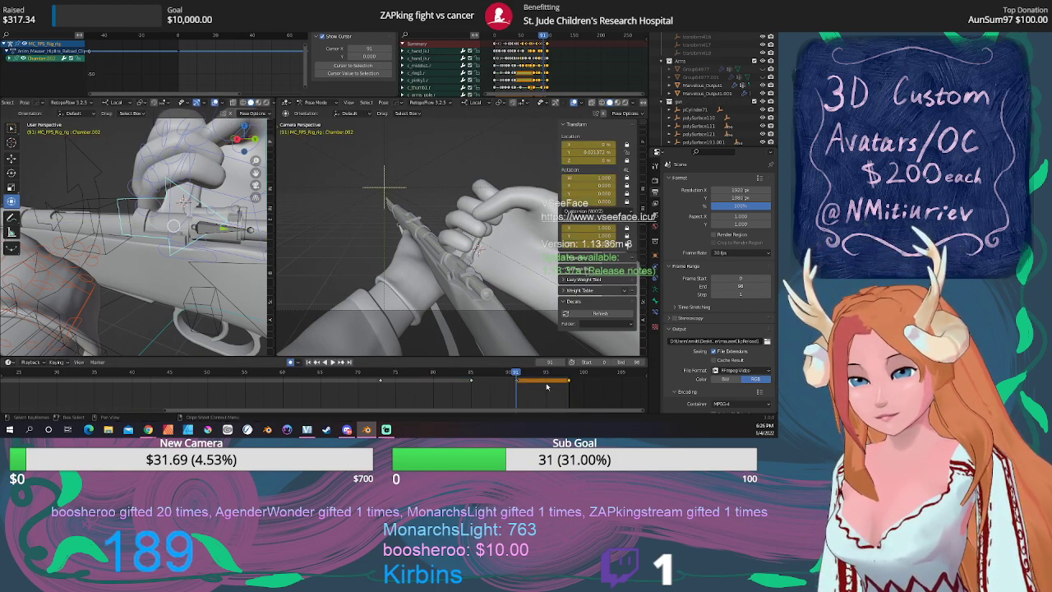
Scrub back to frame 63 and play the reload to check the chamber bone's motion.
drag(515, 374, 305, 374)
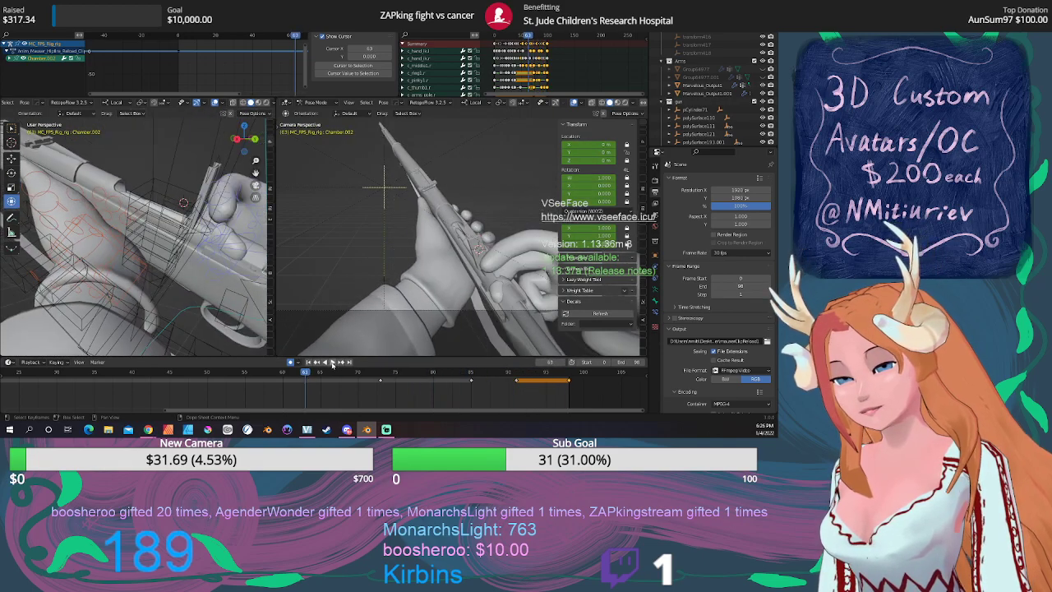
click(332, 362)
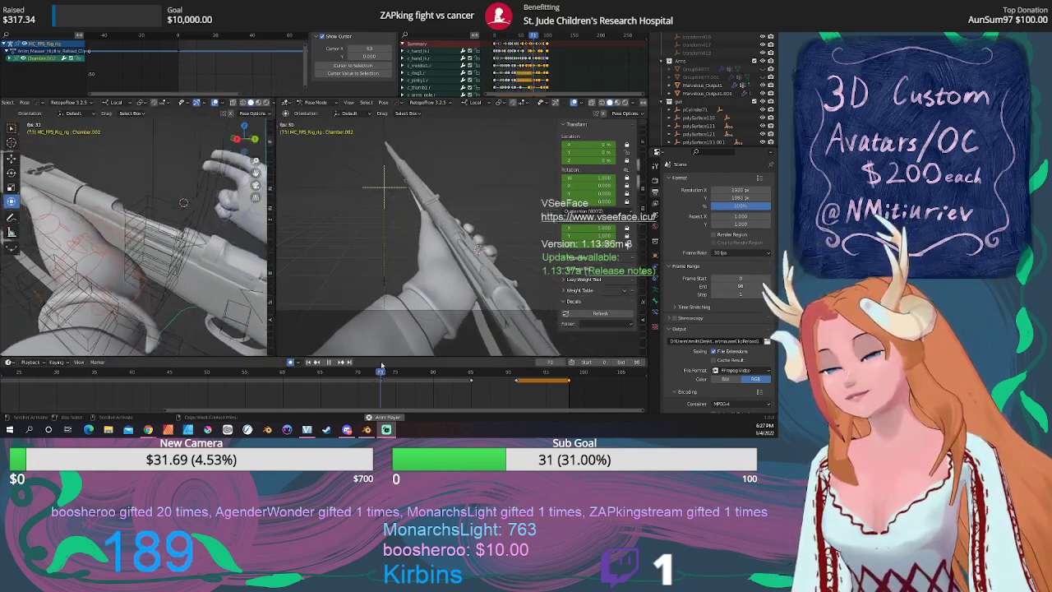
key(space)
Save the scene as a Mauser_and_Arms .blend file in the project folder.
click(19, 26)
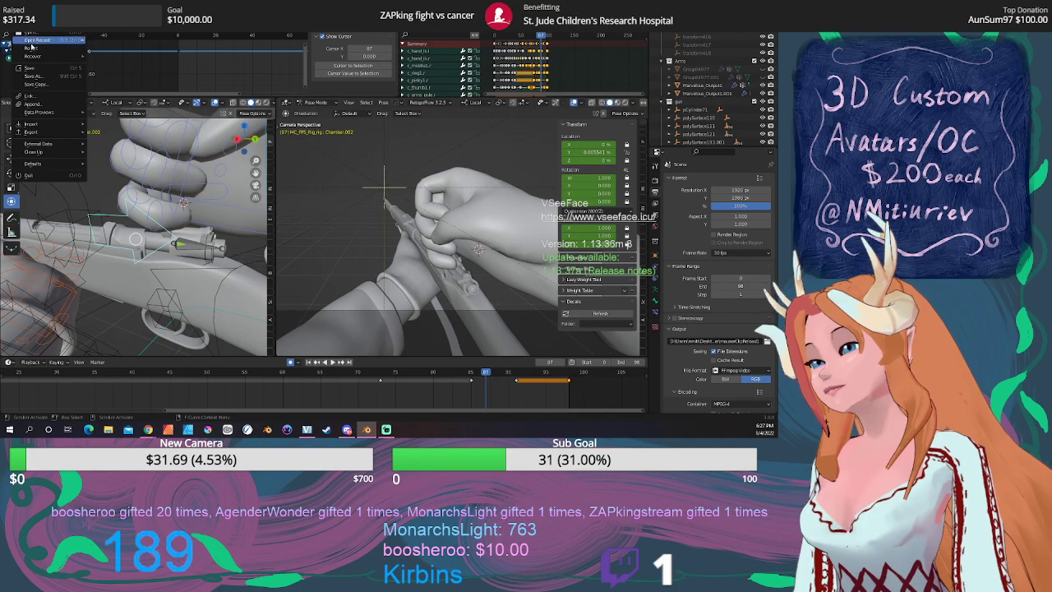
click(37, 79)
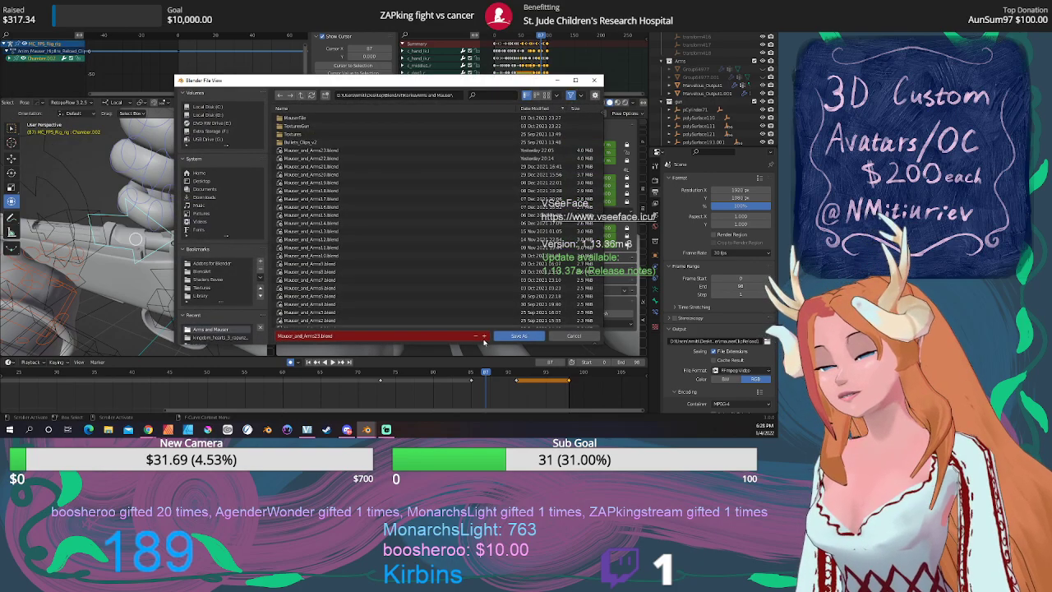
click(512, 339)
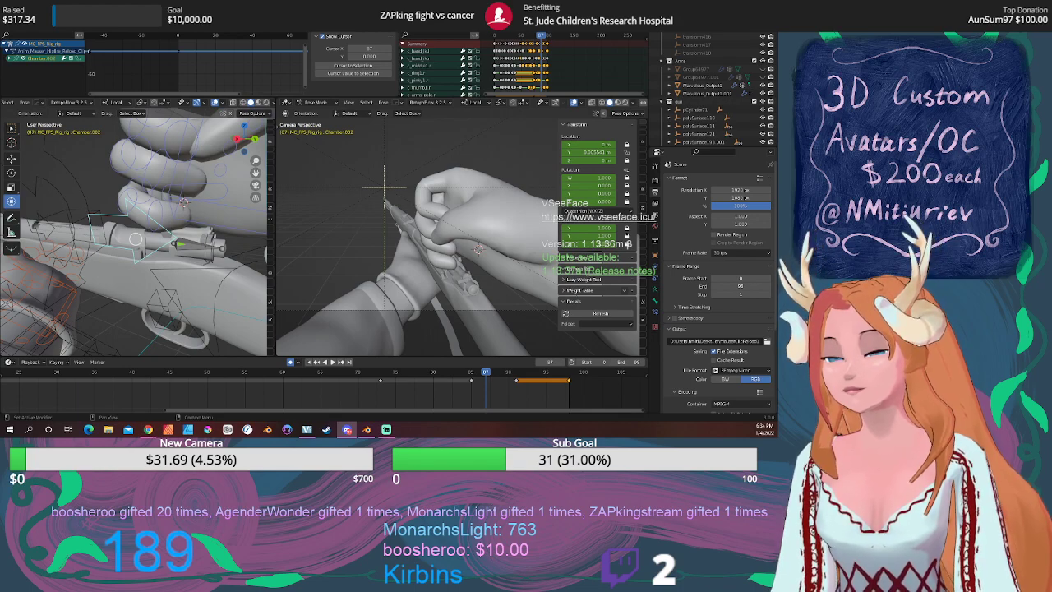
At frame 91, slide Chamber.002 partway back along its local Y axis toward the muzzle, and copy the adjusted keyframe to frame 98.
click(455, 374)
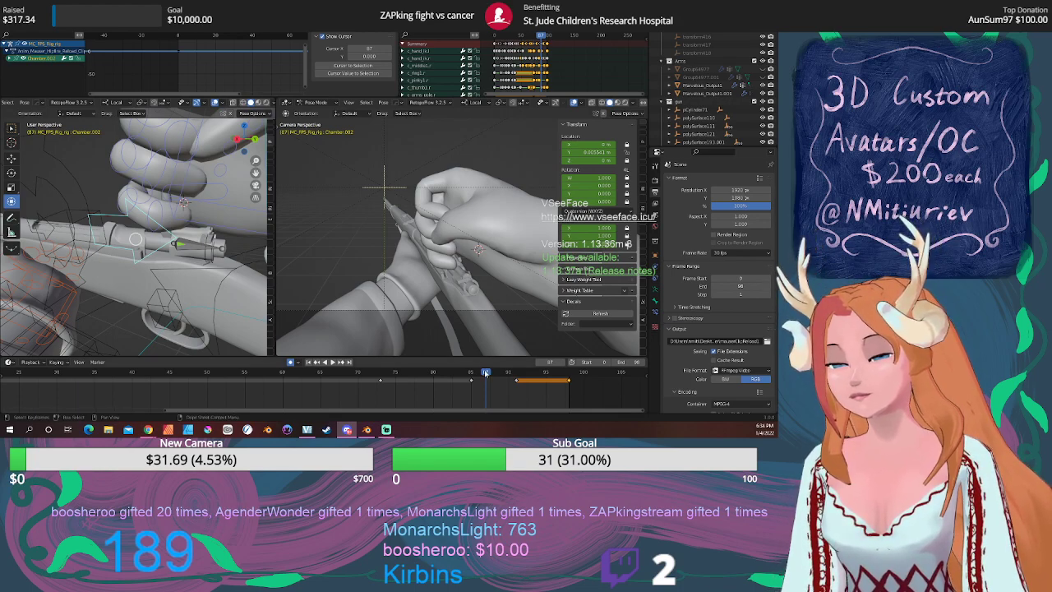
drag(461, 377, 511, 380)
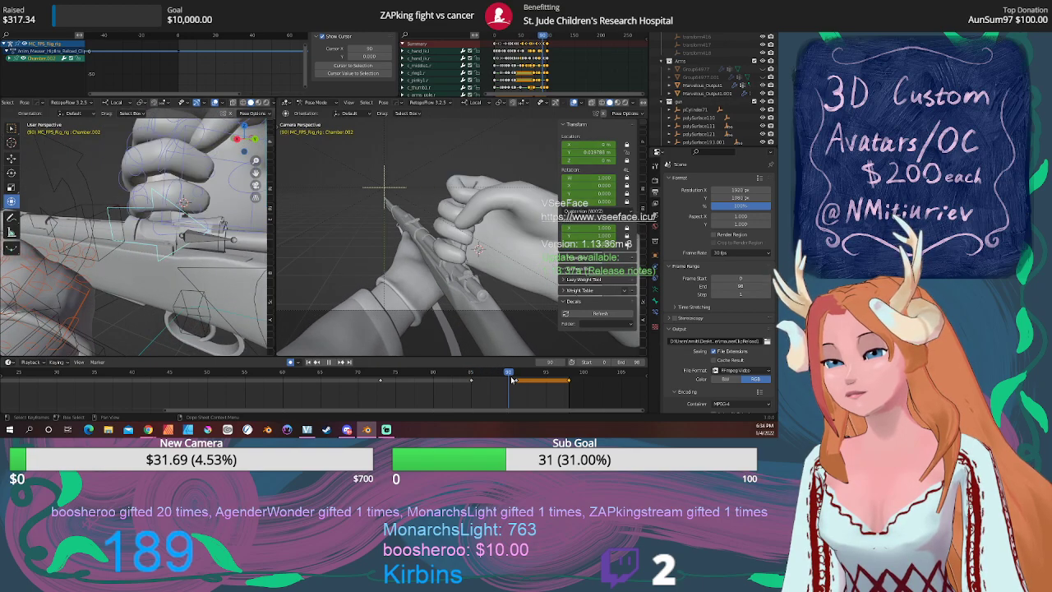
middle_drag(125, 262, 120, 284)
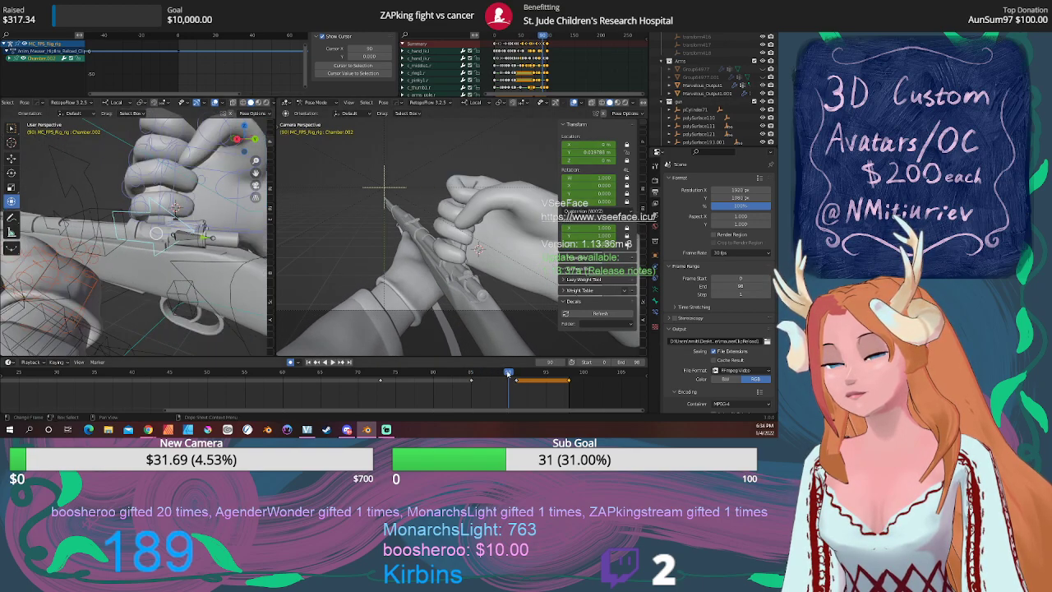
key(space)
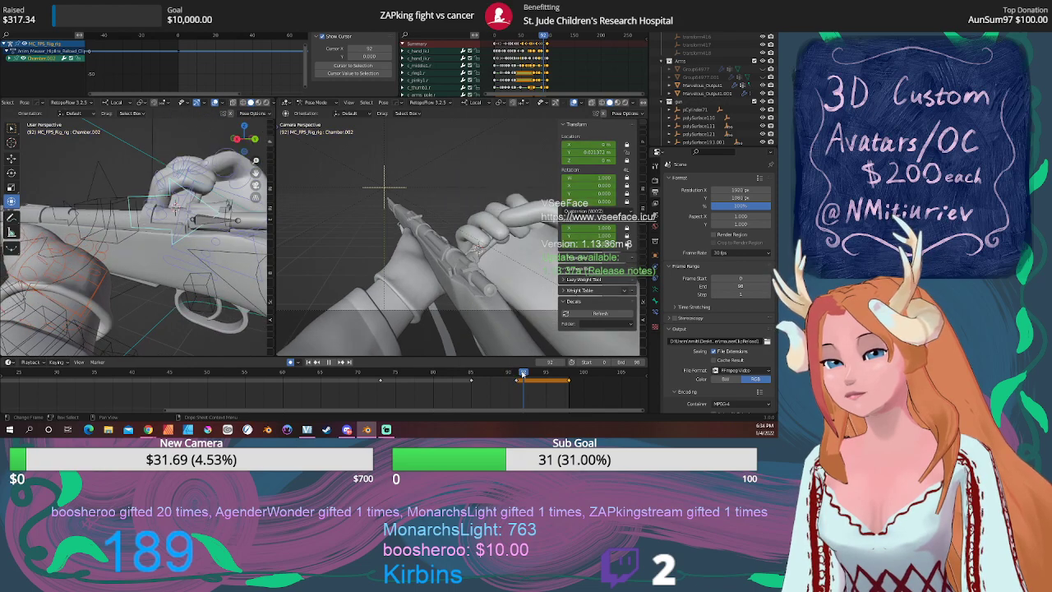
key(space)
middle_drag(148, 271, 185, 287)
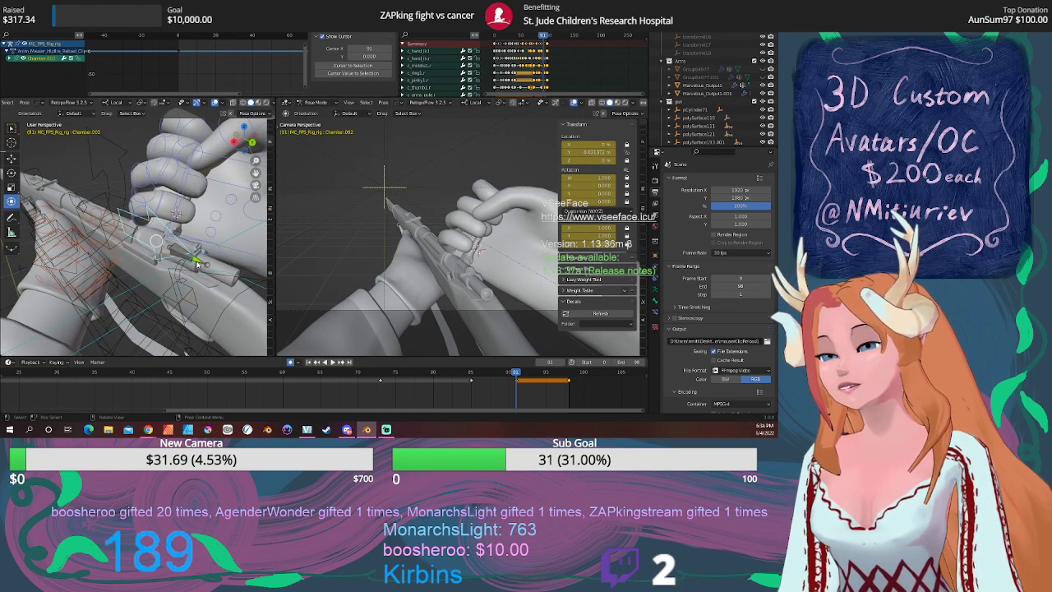
key(g)
key(x)
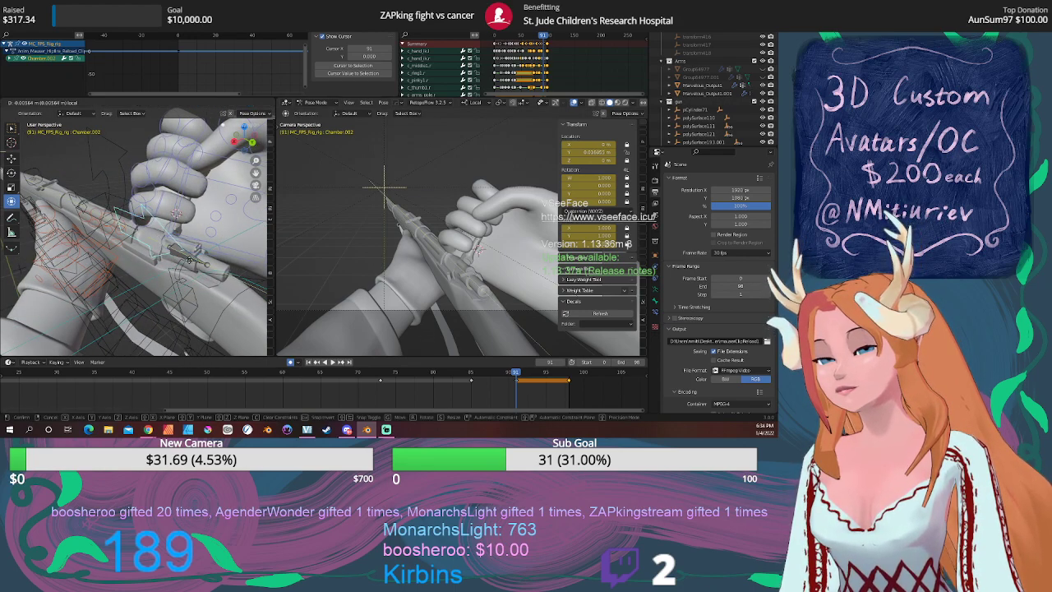
click(189, 260)
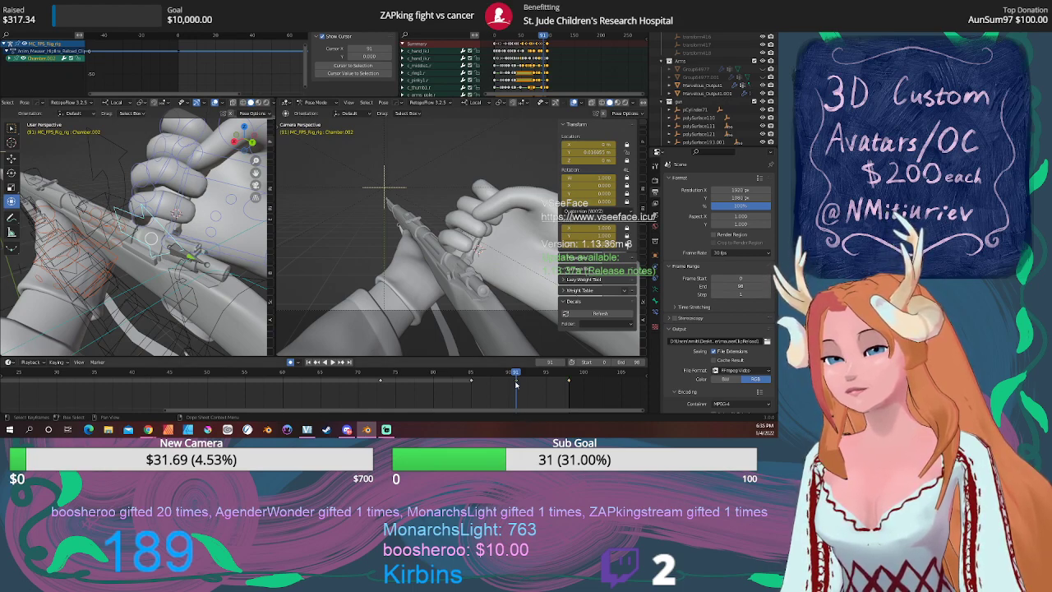
drag(516, 384, 567, 401)
Scrub from frame 86 to frame 91 to check the adjusted chamber motion against the right hand.
key(space)
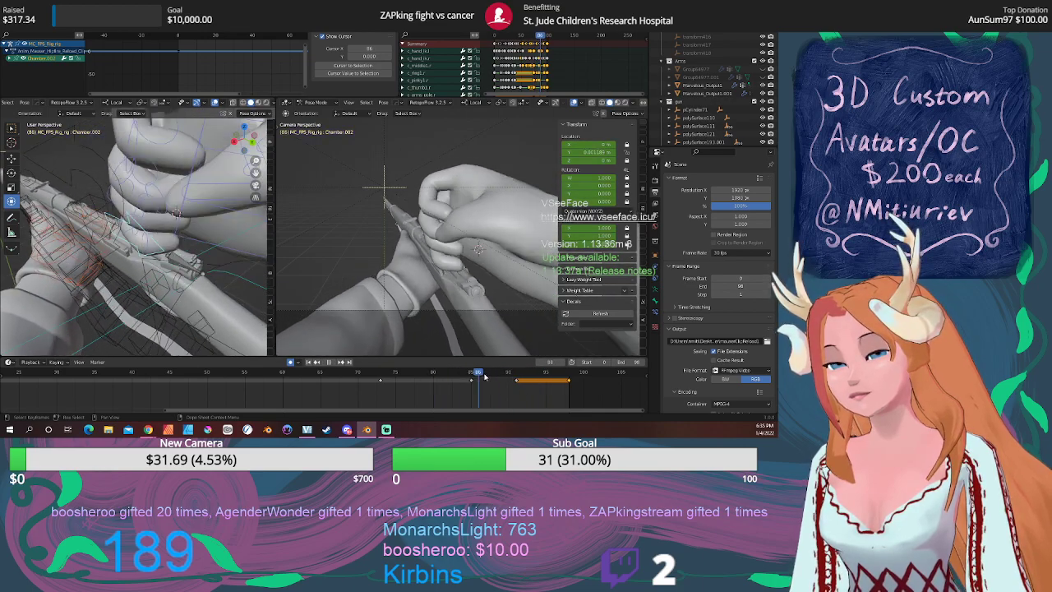
drag(476, 380, 508, 379)
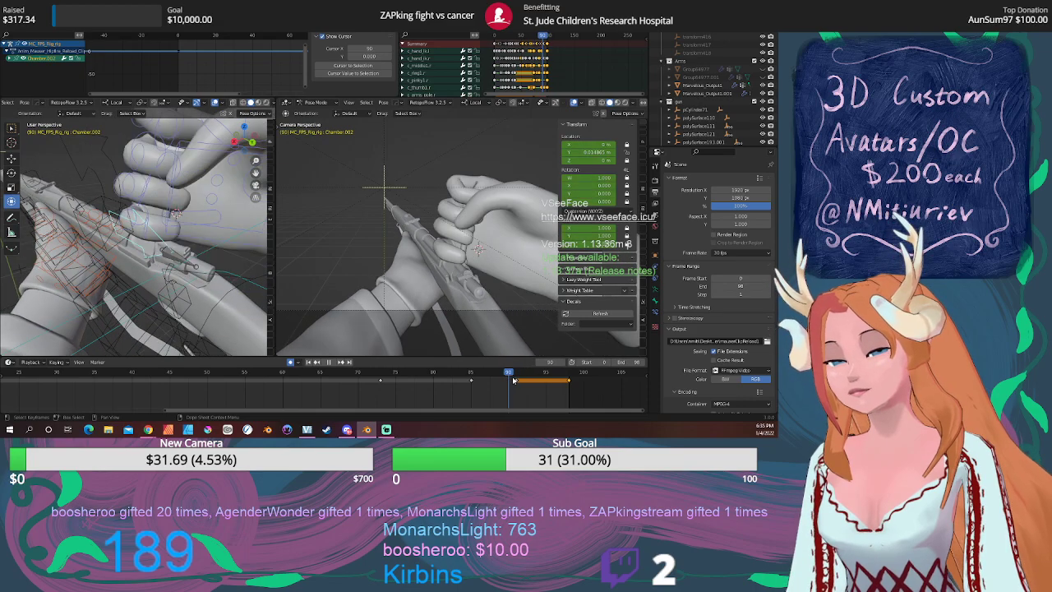
key(Right)
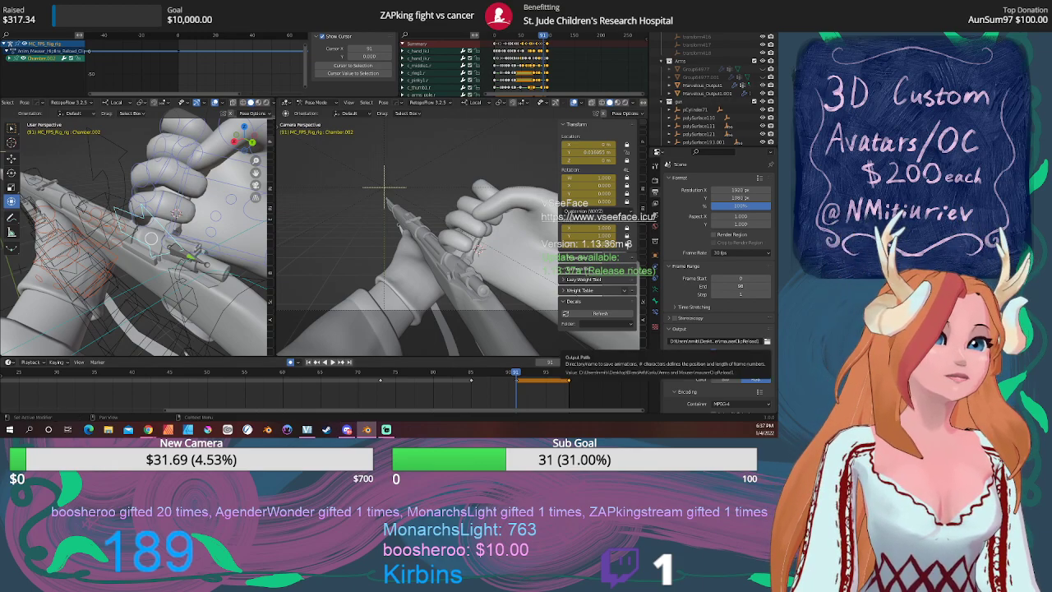
key(alt+Tab)
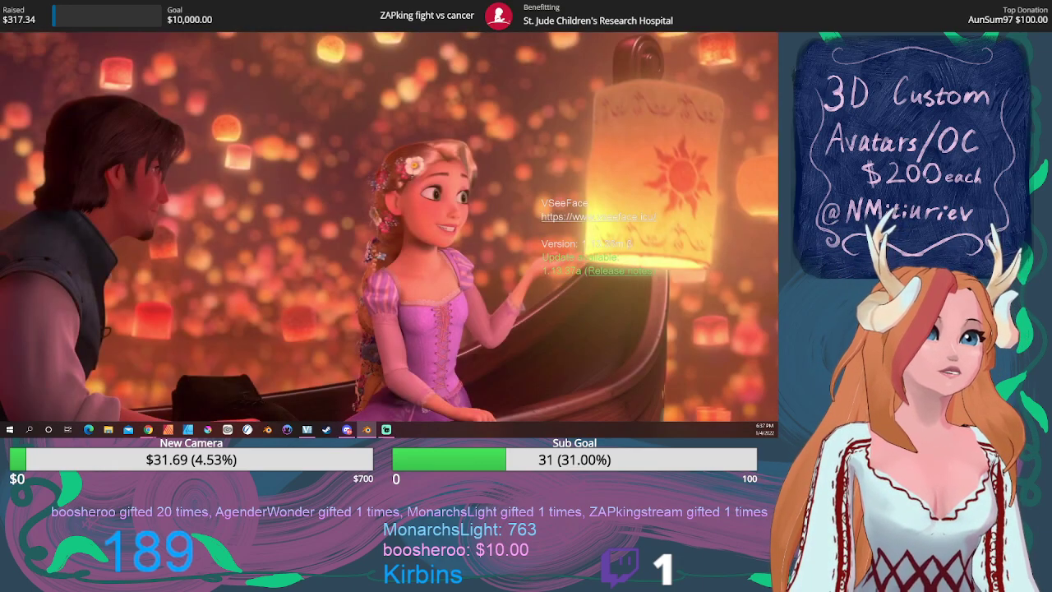
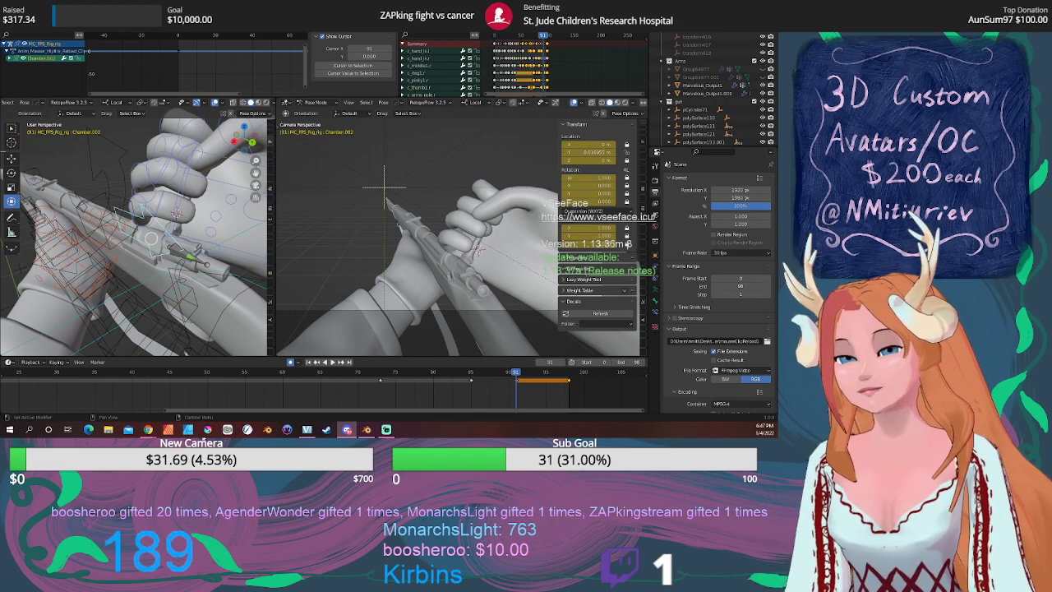
Play the whole reload from frame 0 and scrub back through it to around frame 15 to review the motion.
click(311, 362)
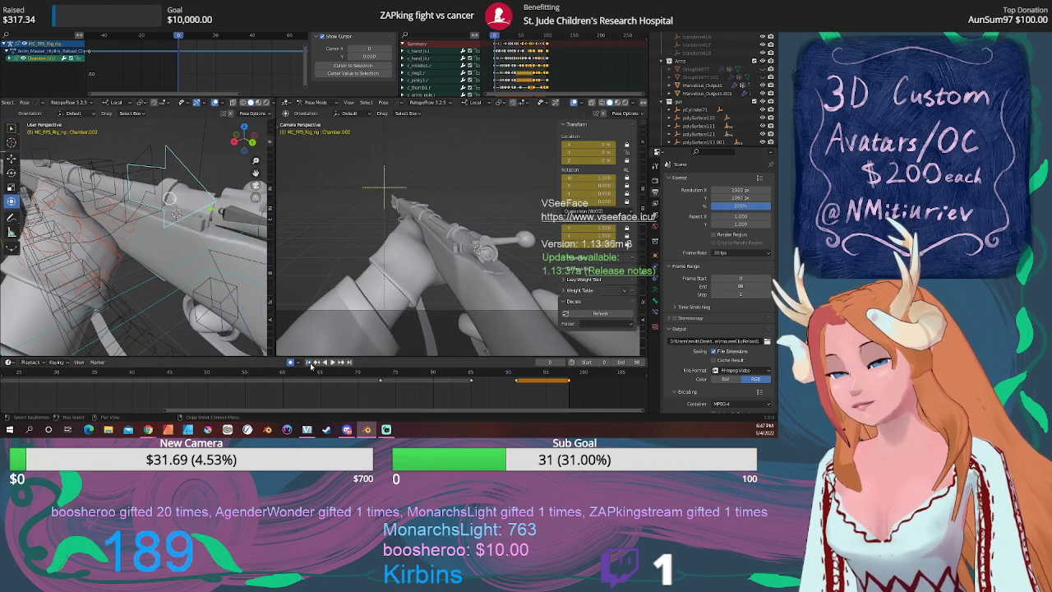
click(327, 363)
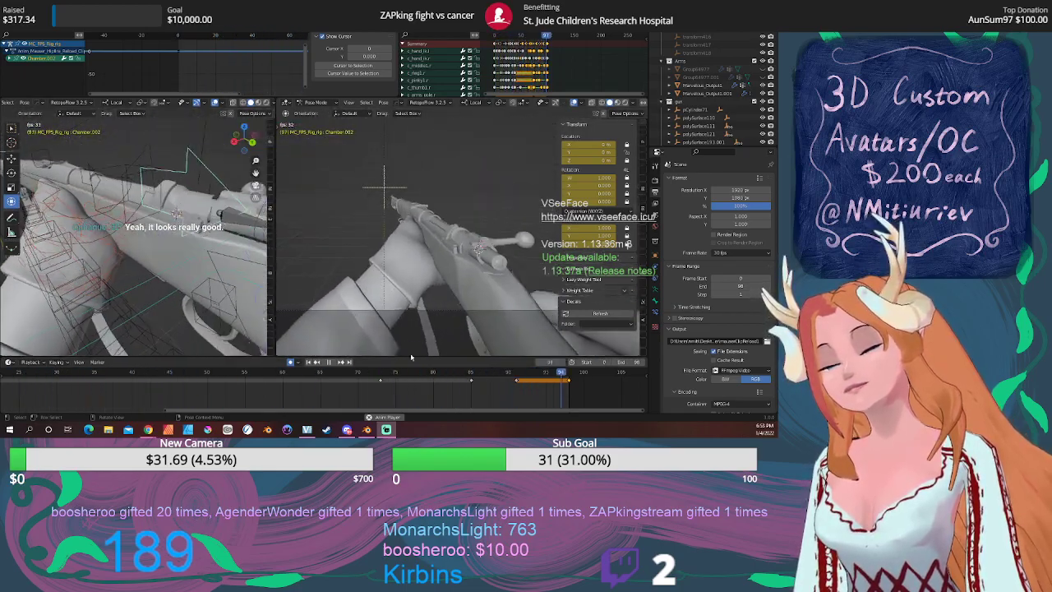
key(space)
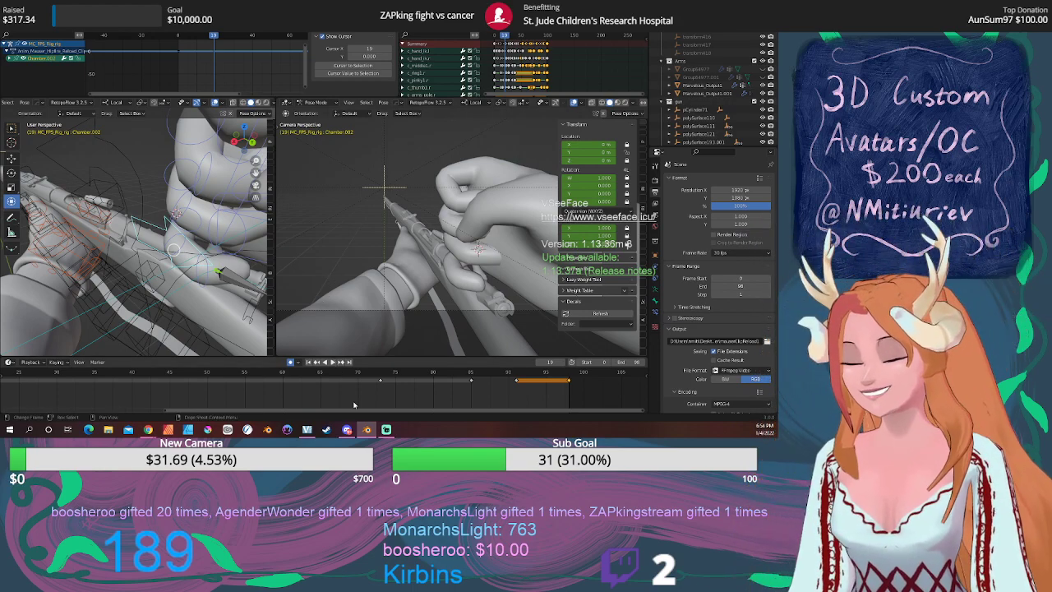
key(space)
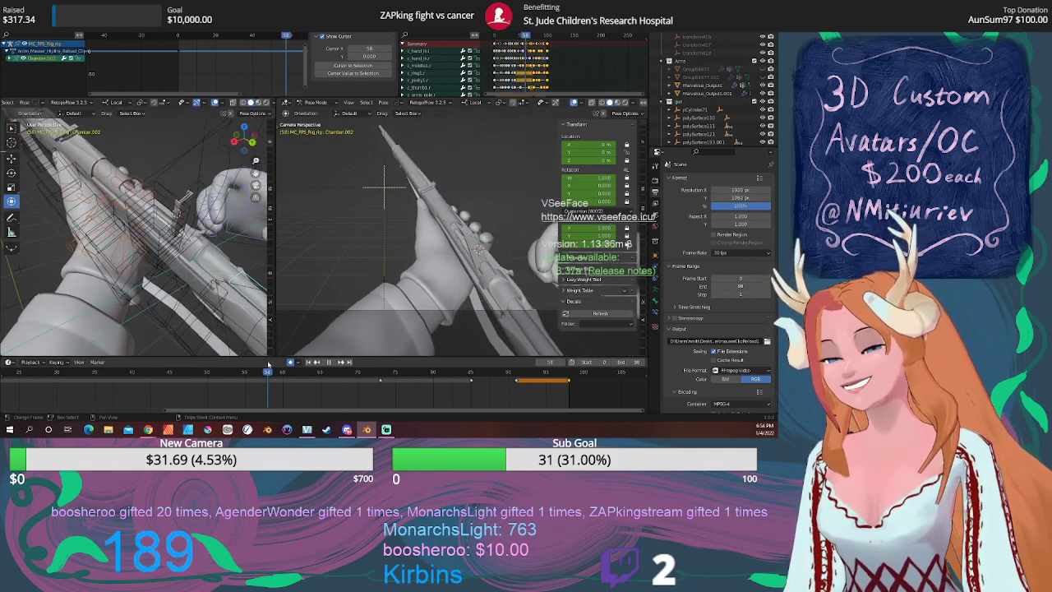
drag(270, 364, 4, 374)
drag(643, 376, 593, 376)
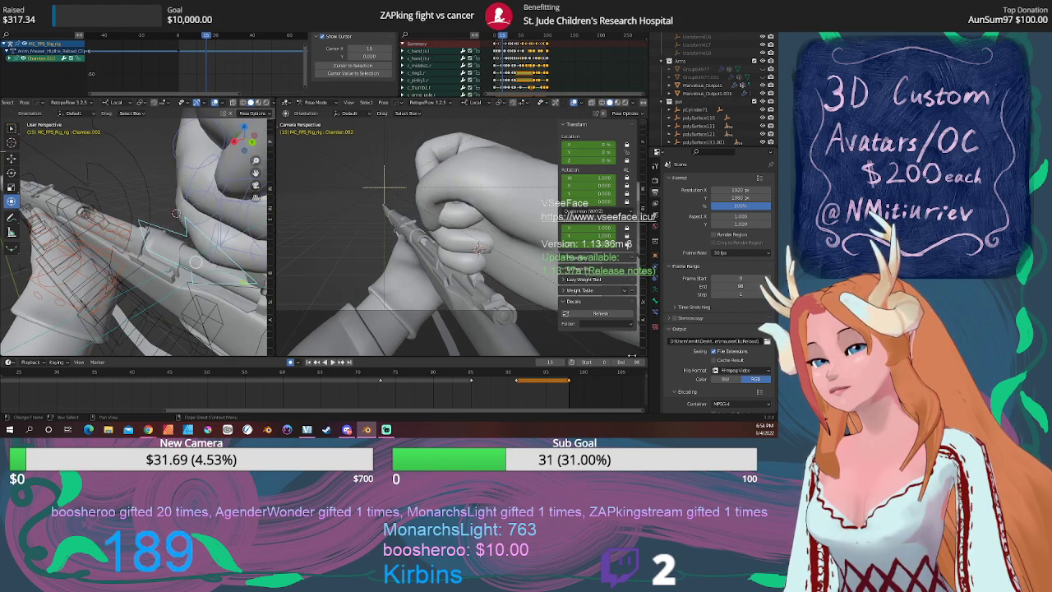
scroll(450, 261, down, 2)
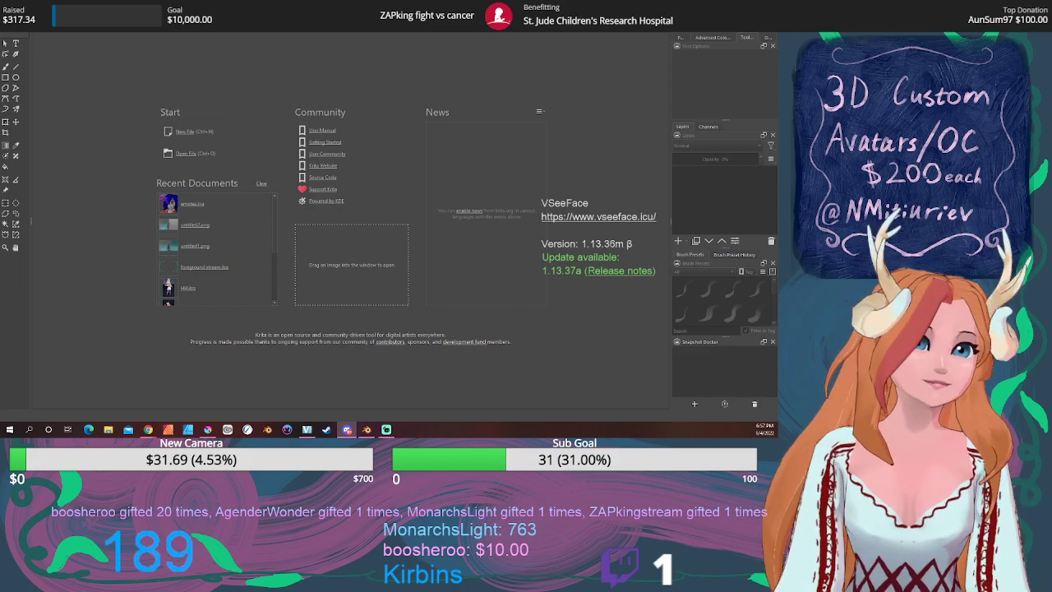
Open the Aetherblade logo image in Krita and add a paint layer above its background.
drag(575, 386, 295, 186)
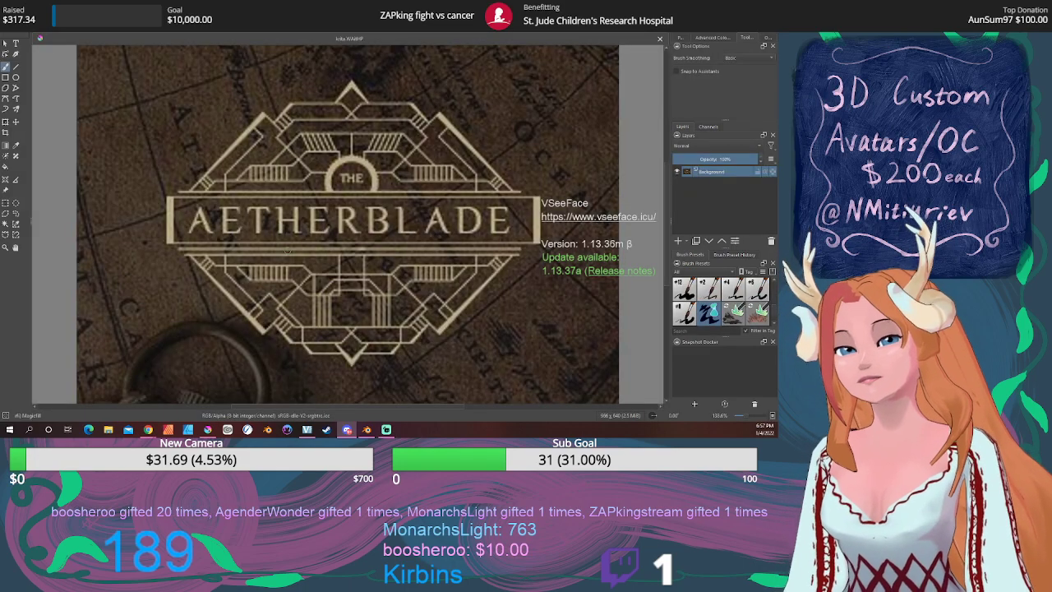
click(678, 241)
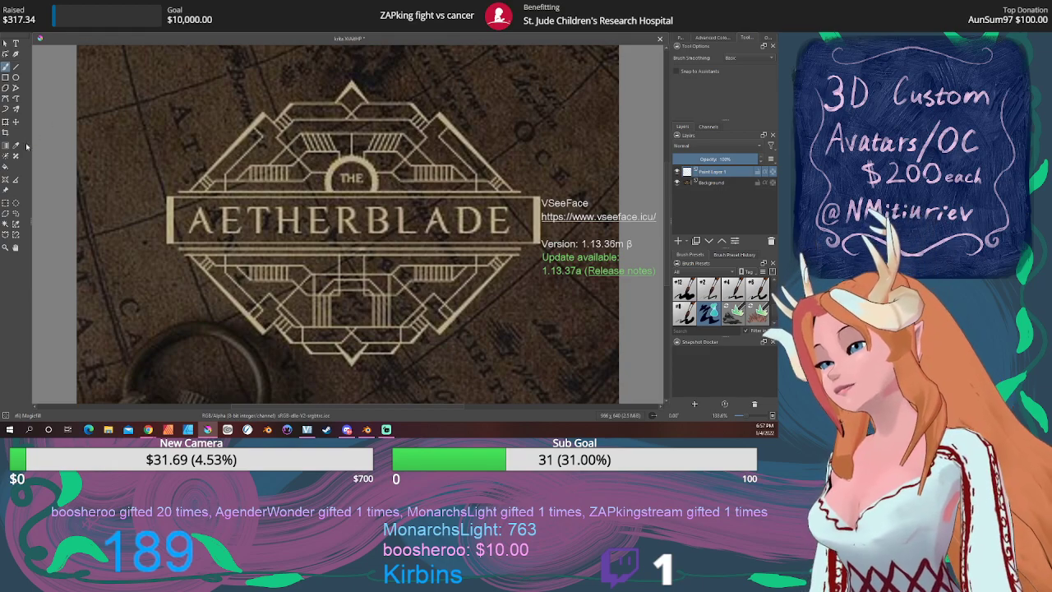
Select the logo's cream lines and lettering on the Background layer with Similar Color Selection.
click(8, 225)
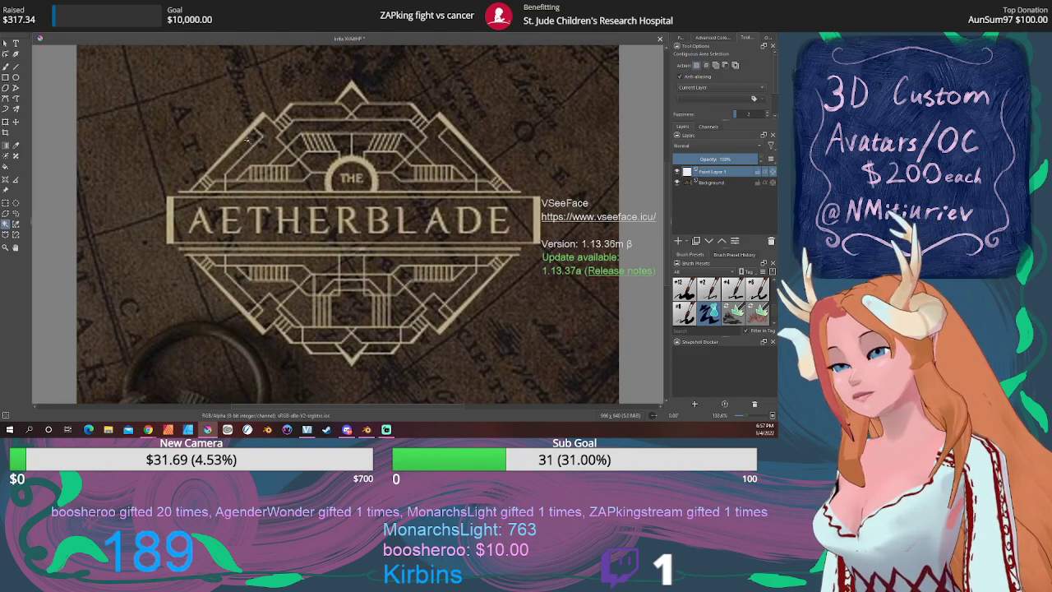
click(700, 182)
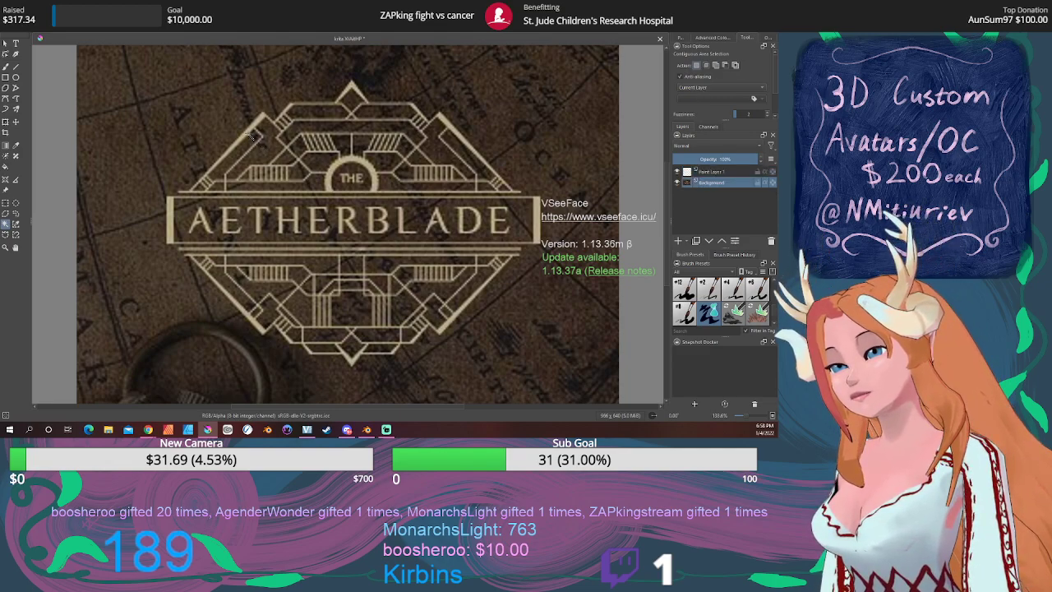
scroll(251, 136, up, 6)
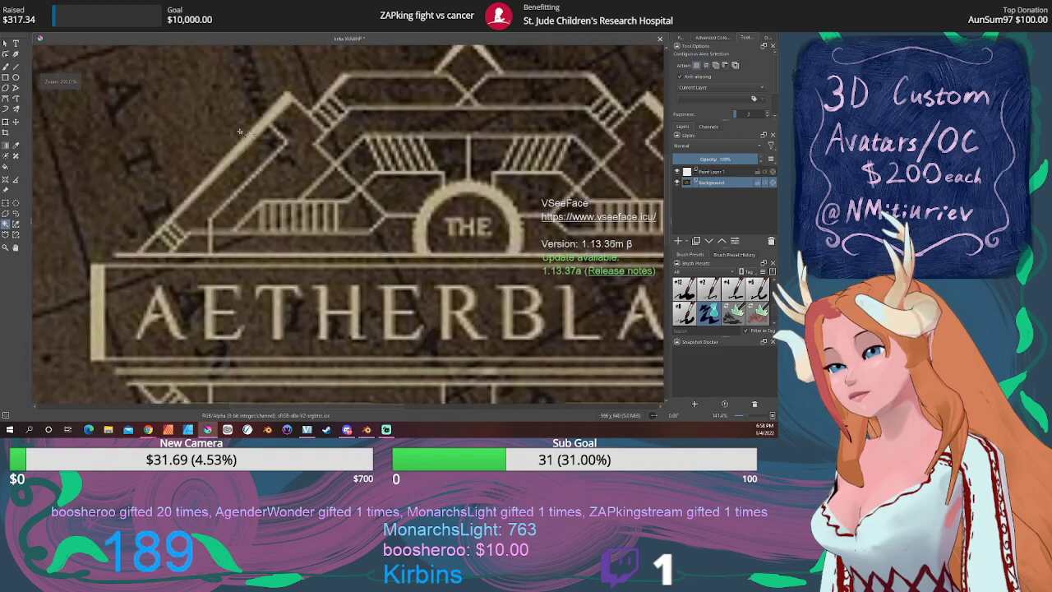
click(15, 223)
click(252, 163)
scroll(254, 164, down, 6)
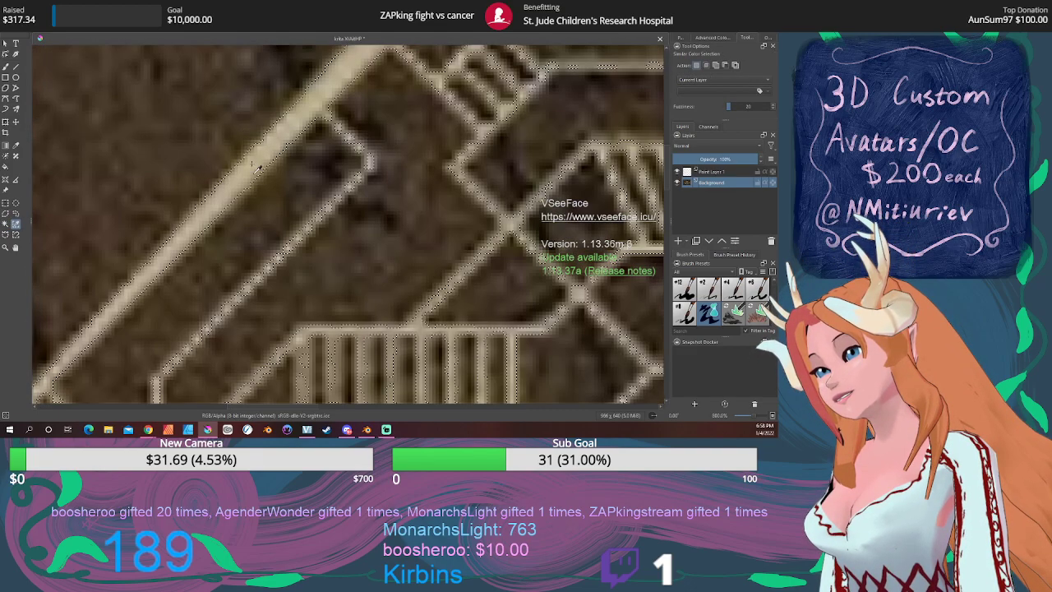
scroll(287, 194, up, 3)
scroll(287, 195, down, 5)
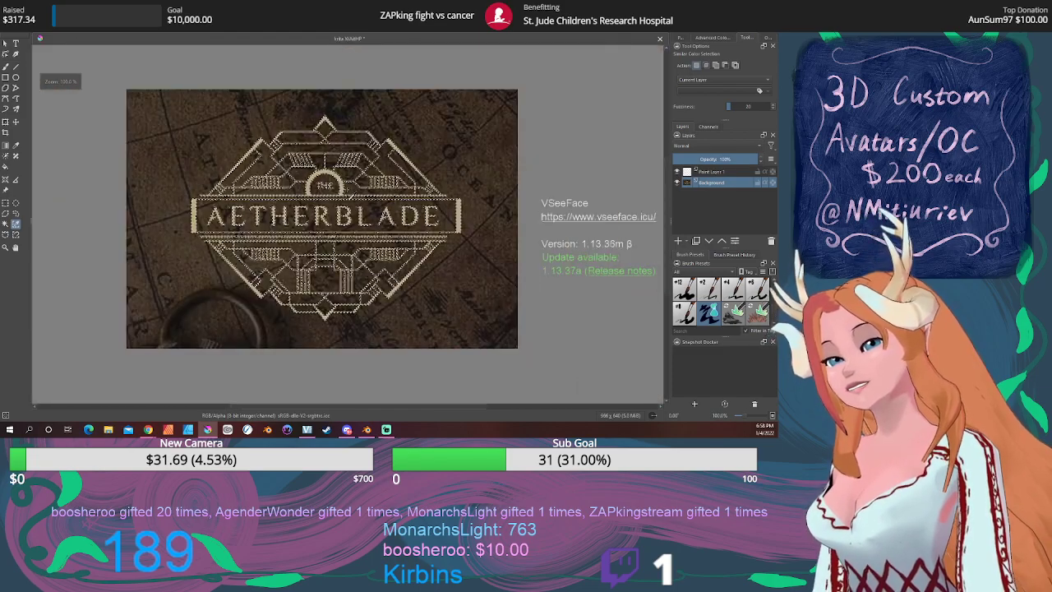
scroll(368, 207, up, 3)
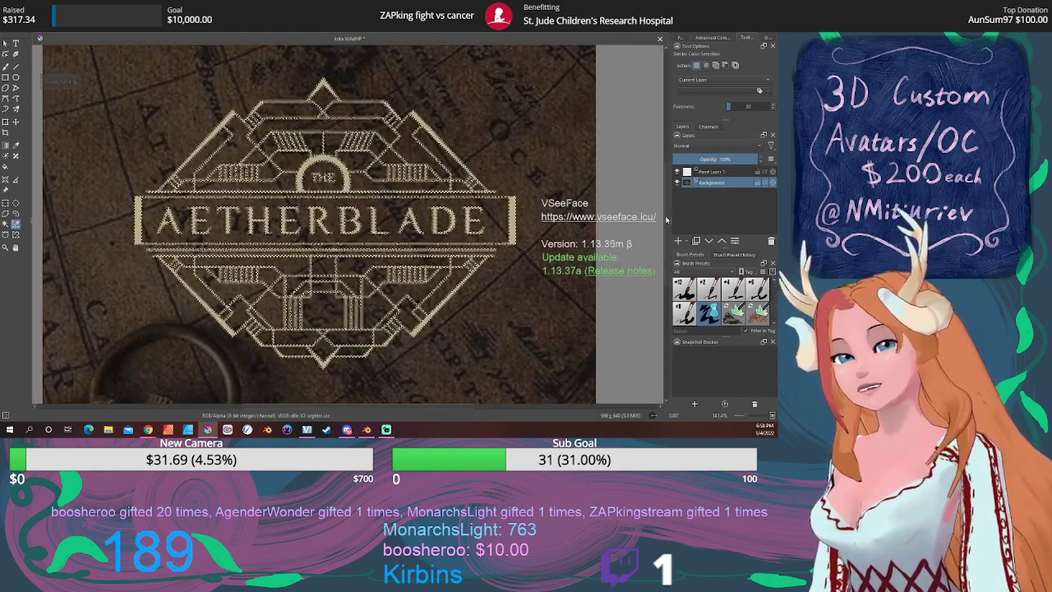
Fill the selected linework on Paint Layer 1 with a bright red palette colour.
click(707, 172)
right_click(518, 234)
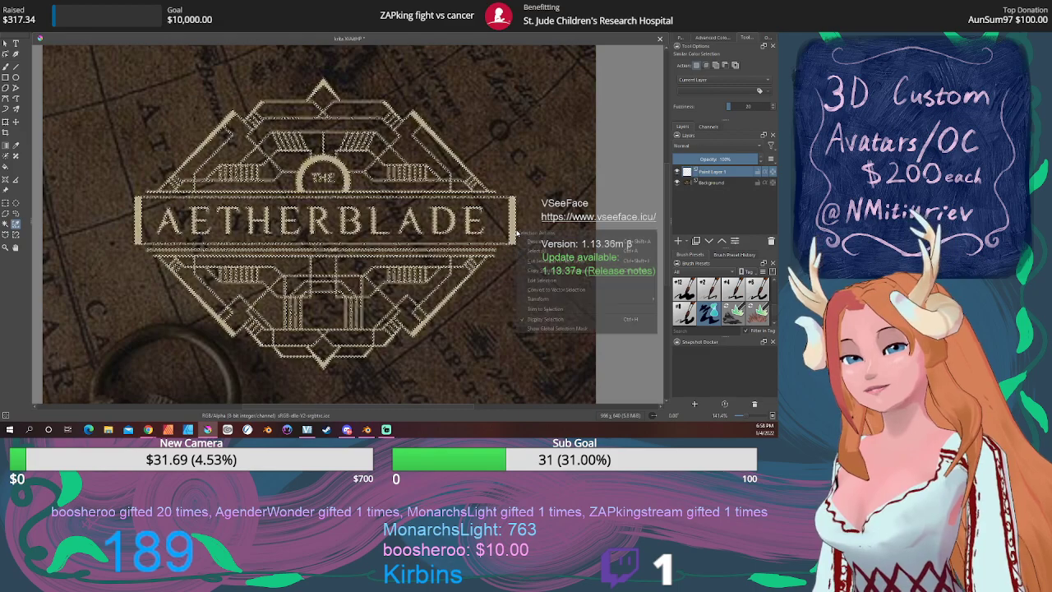
click(6, 68)
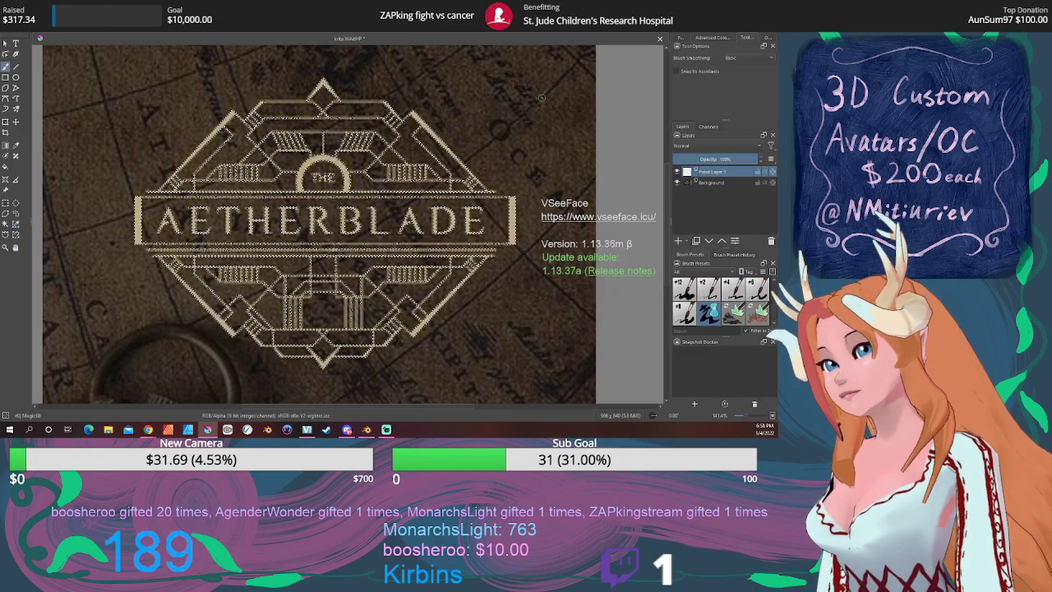
click(682, 39)
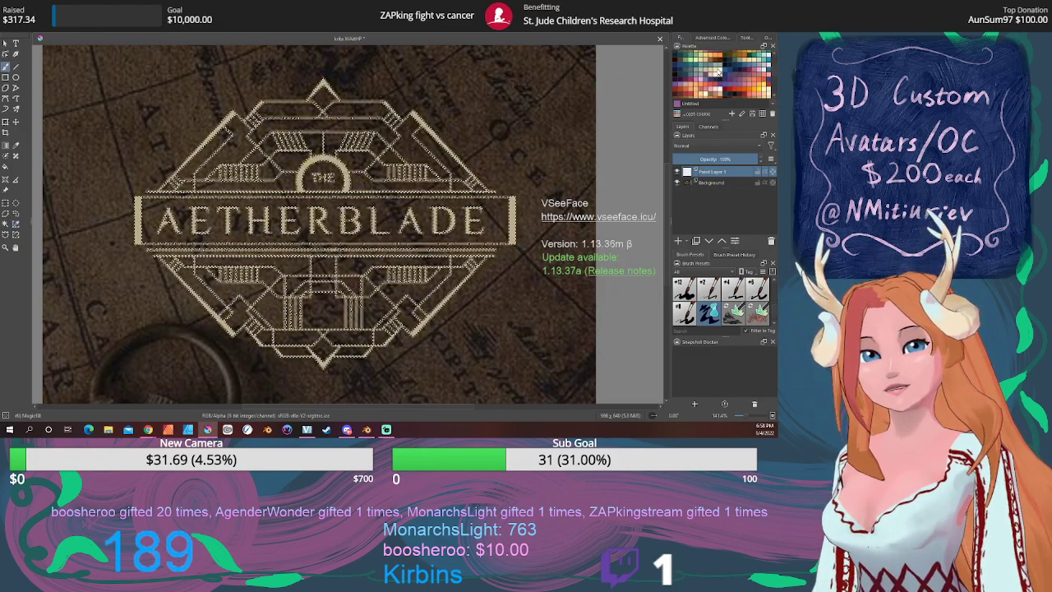
click(735, 79)
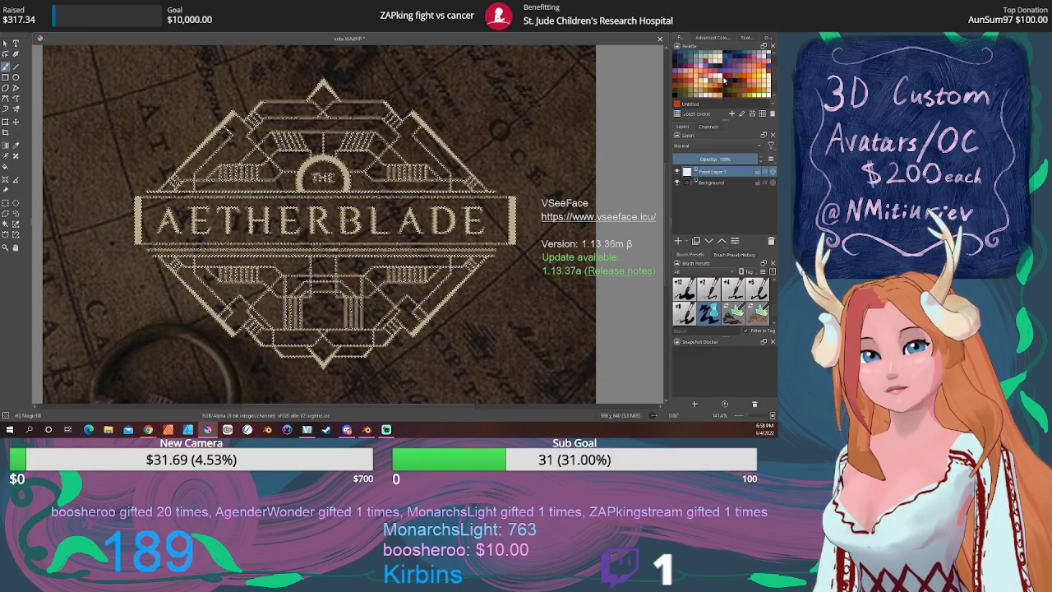
right_click(15, 33)
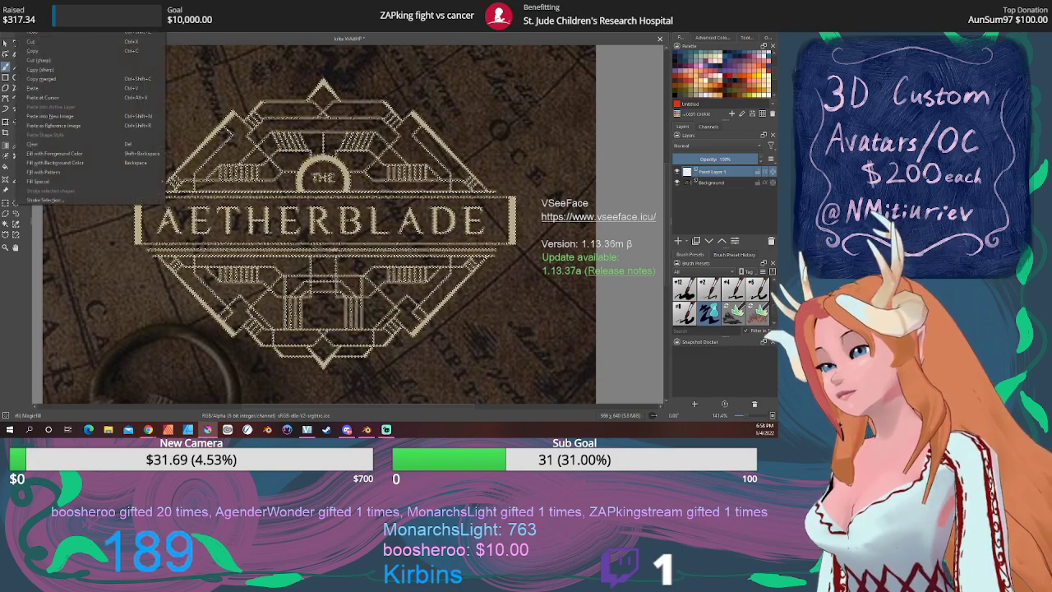
click(58, 153)
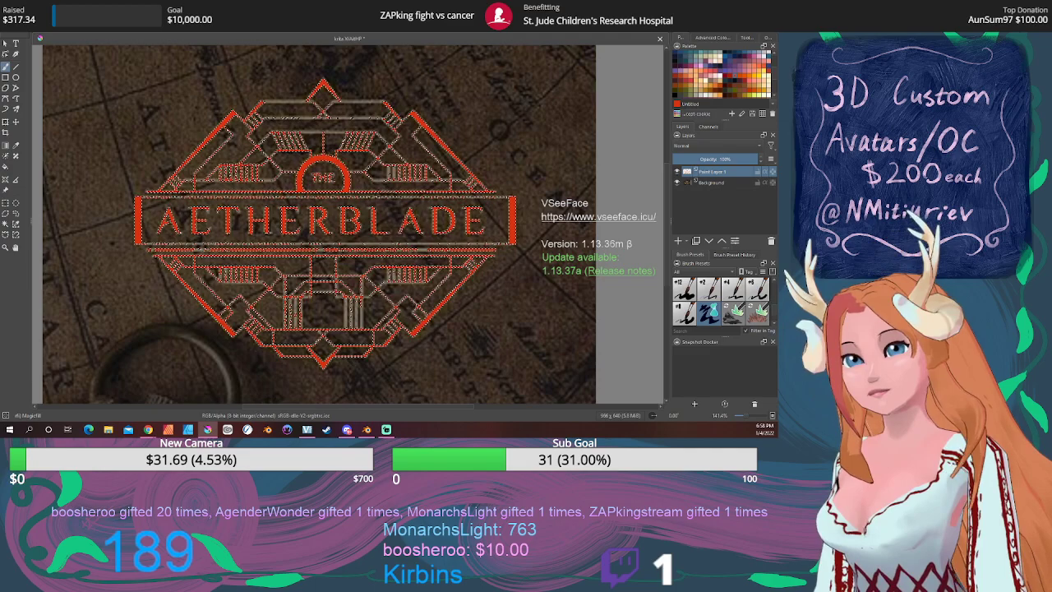
Hide the red Paint Layer 1 and clear the selection.
click(90, 13)
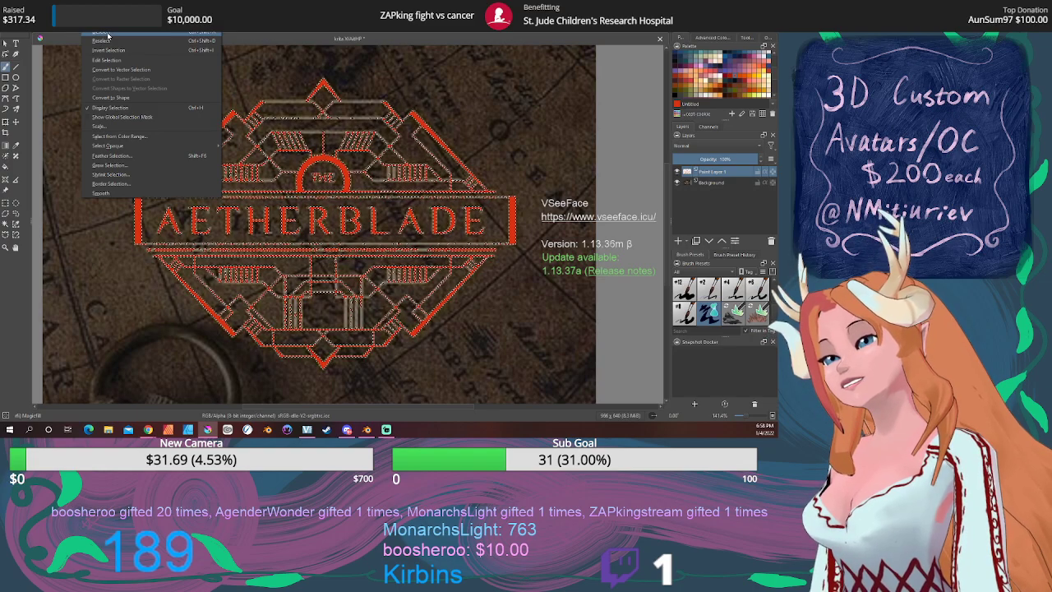
click(436, 144)
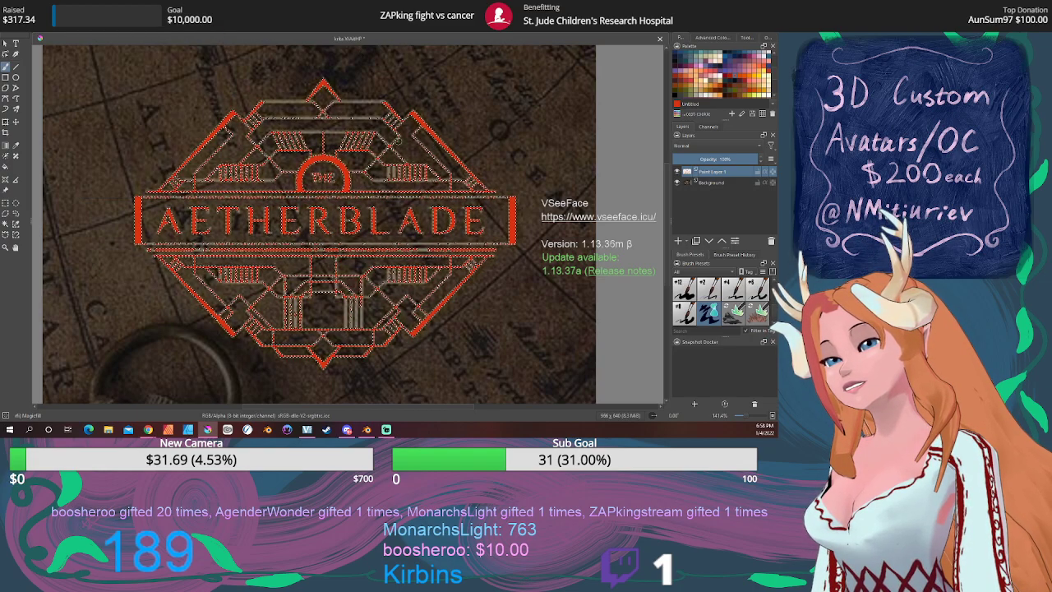
middle_drag(396, 143, 411, 148)
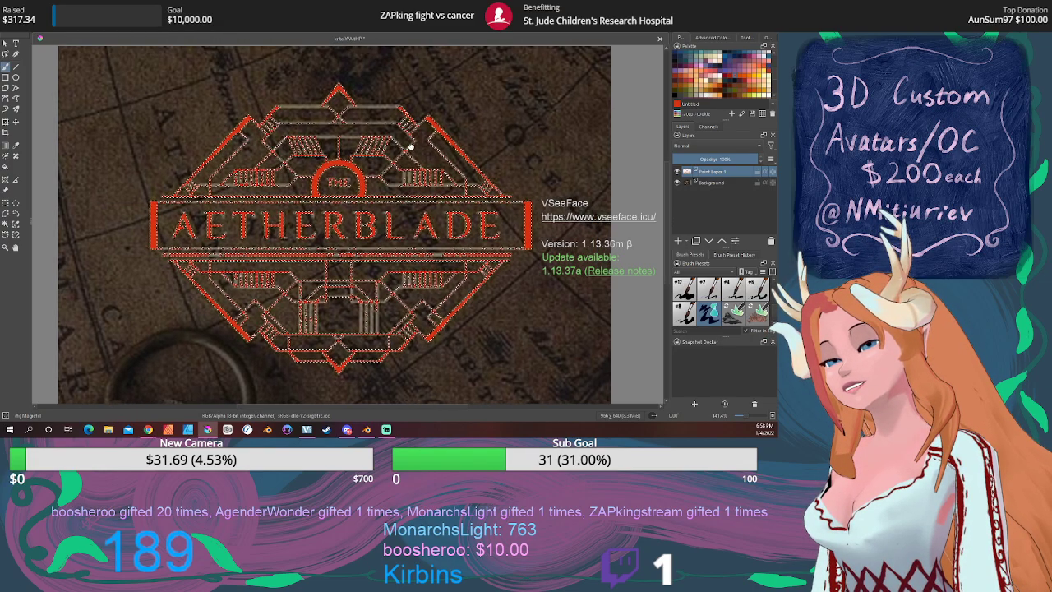
click(677, 171)
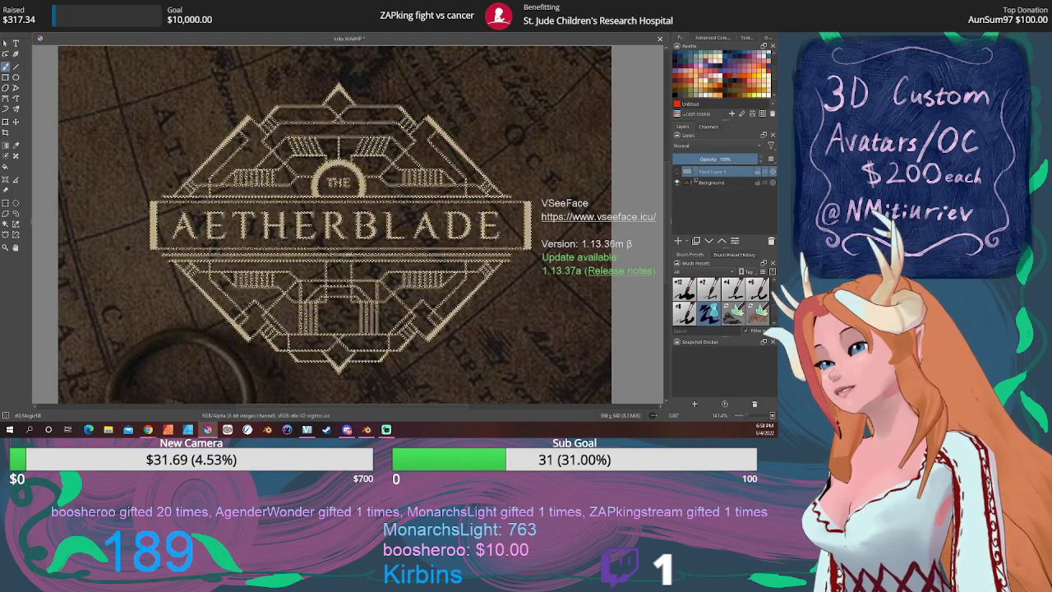
click(95, 33)
click(107, 49)
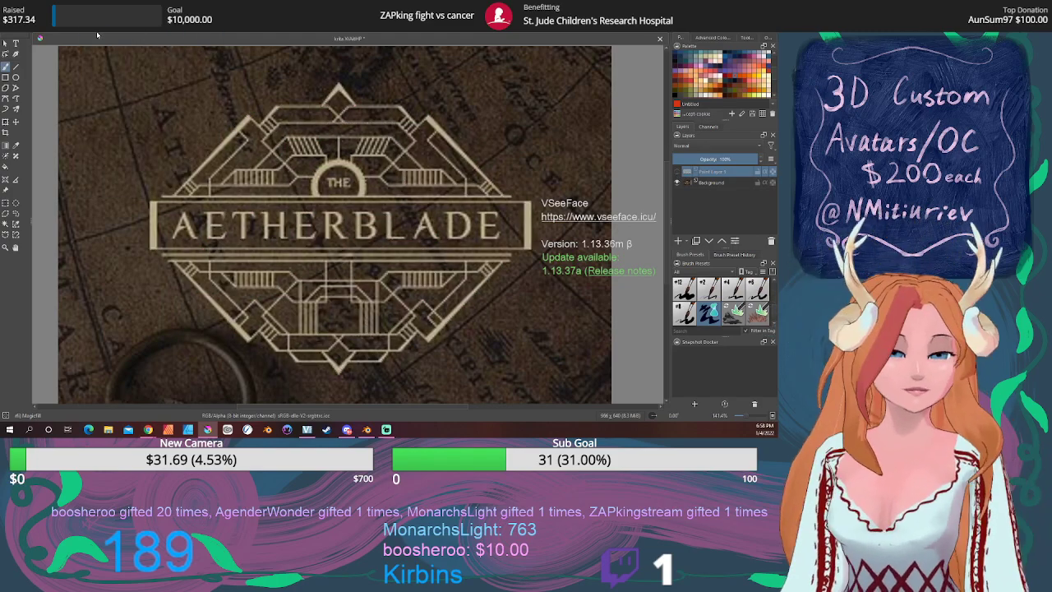
Add a paint layer directly above Background and fill its whole area with black.
click(711, 183)
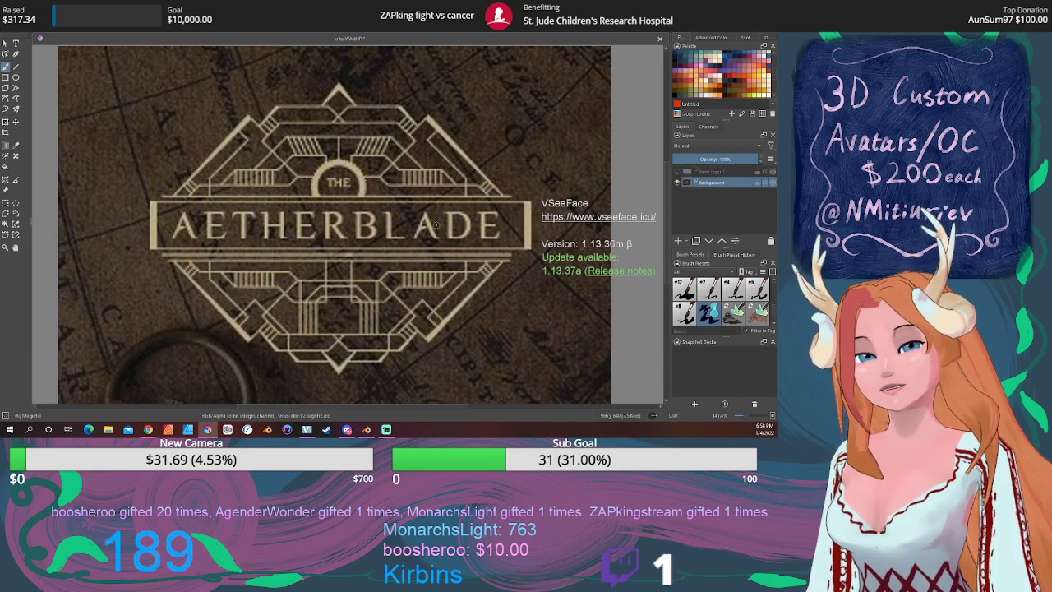
click(15, 224)
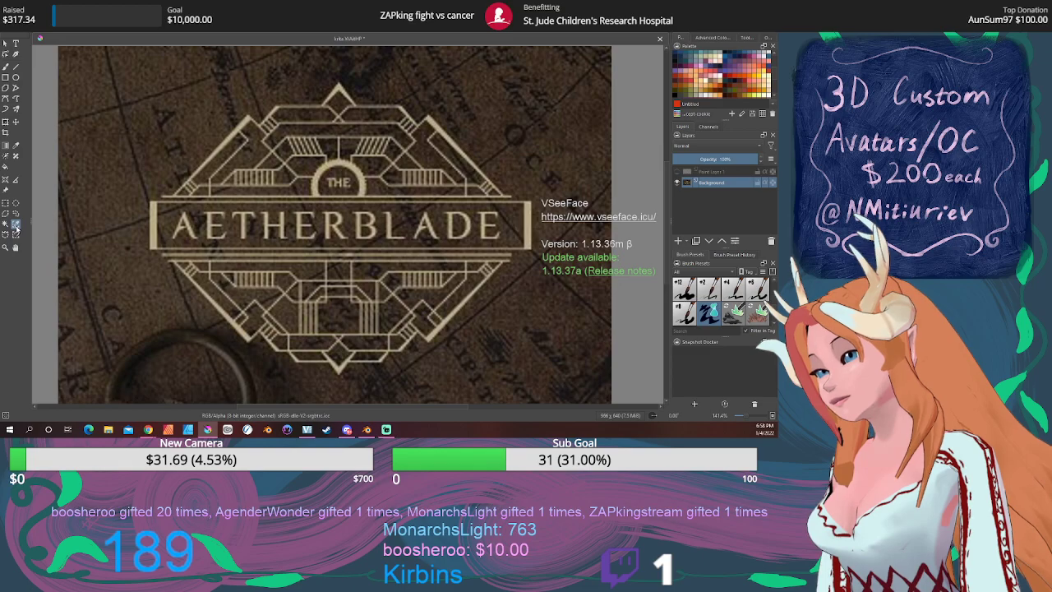
click(678, 242)
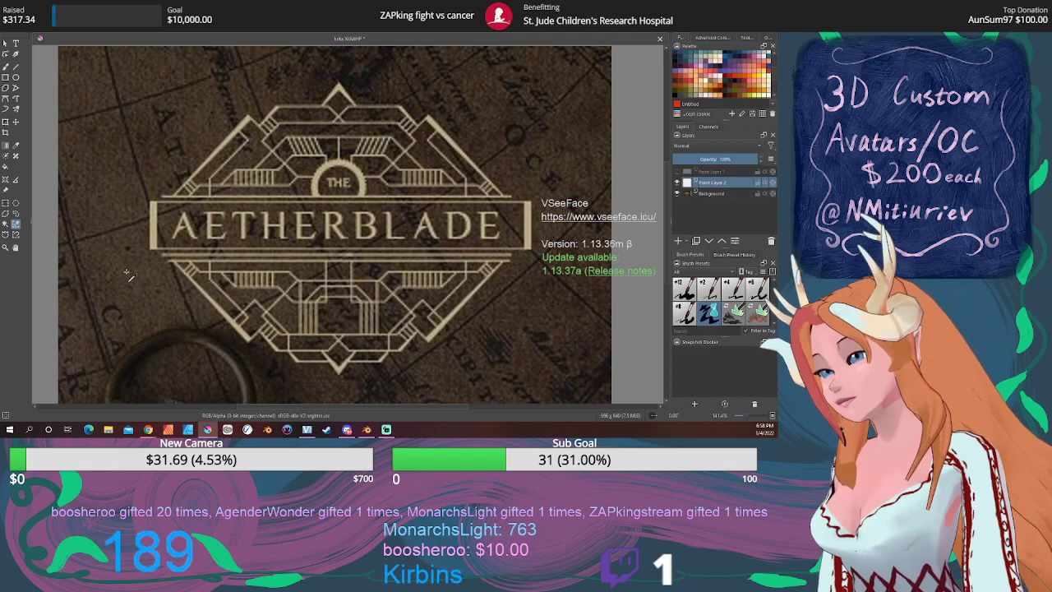
key(ctrl+a)
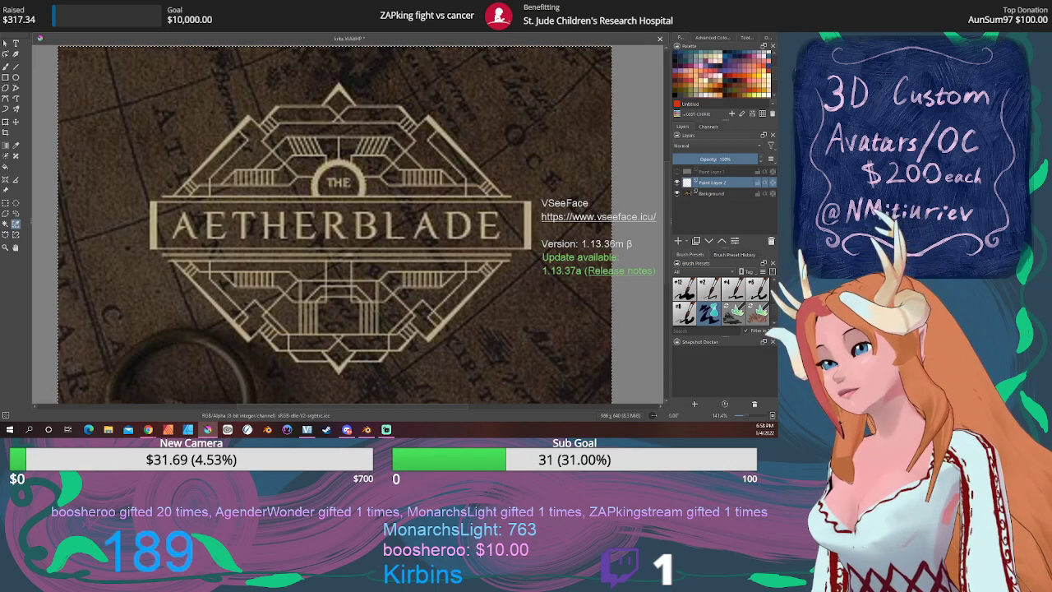
click(22, 15)
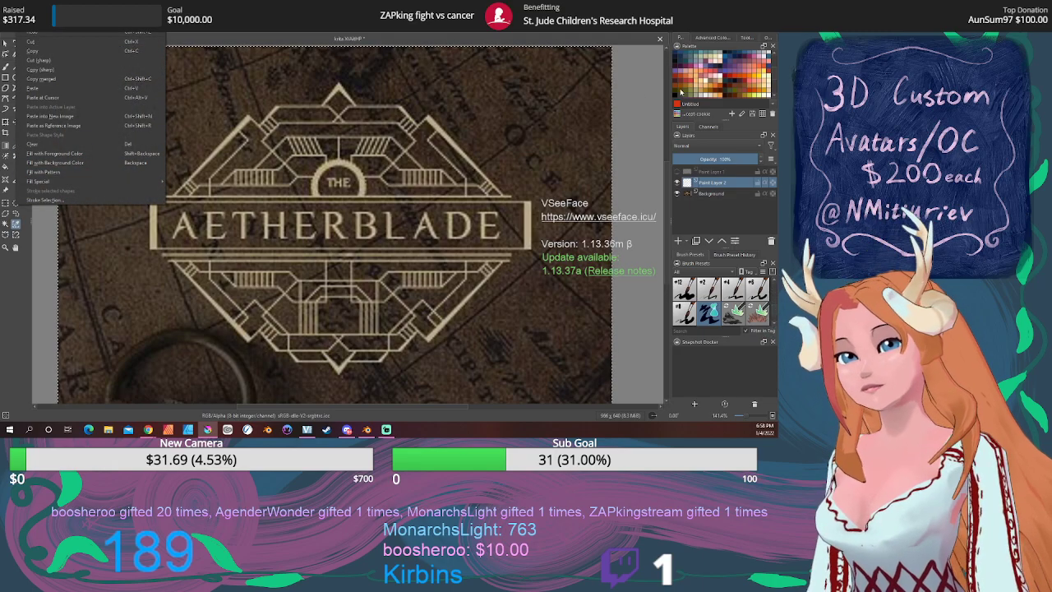
key(Escape)
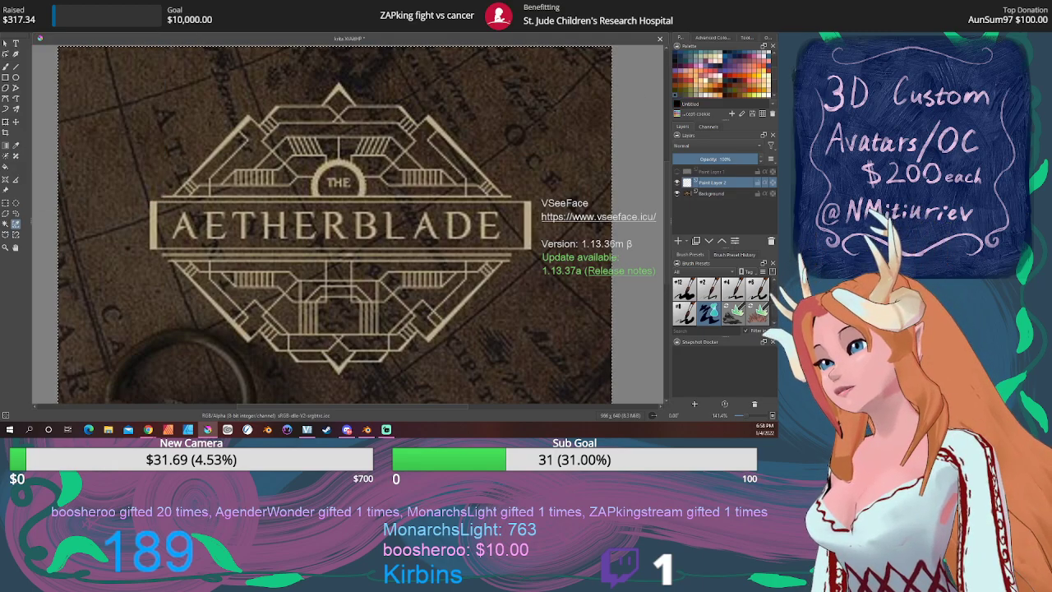
click(22, 15)
mouse_move(8, 15)
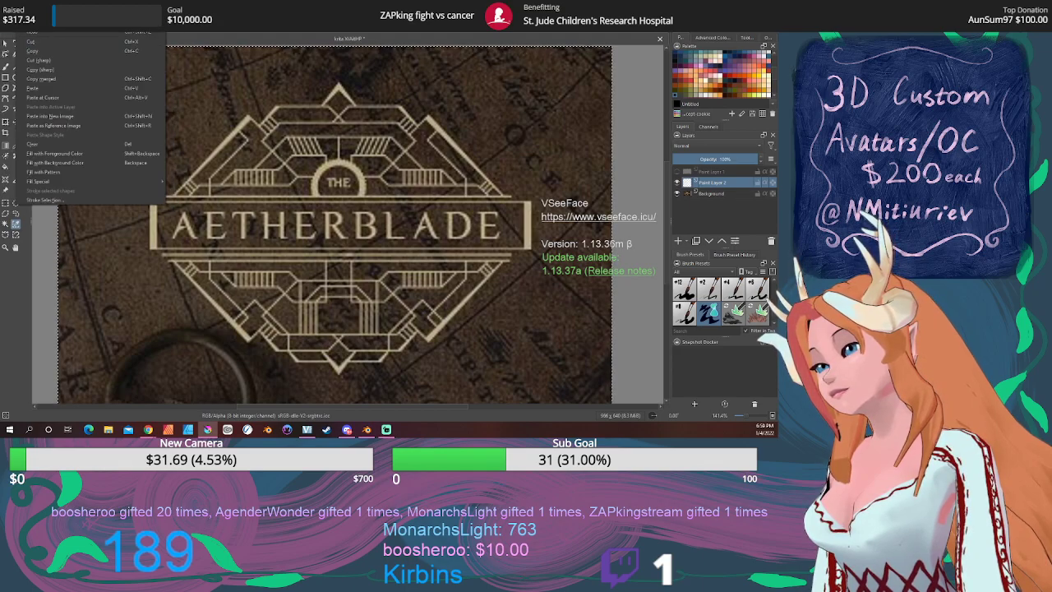
click(45, 155)
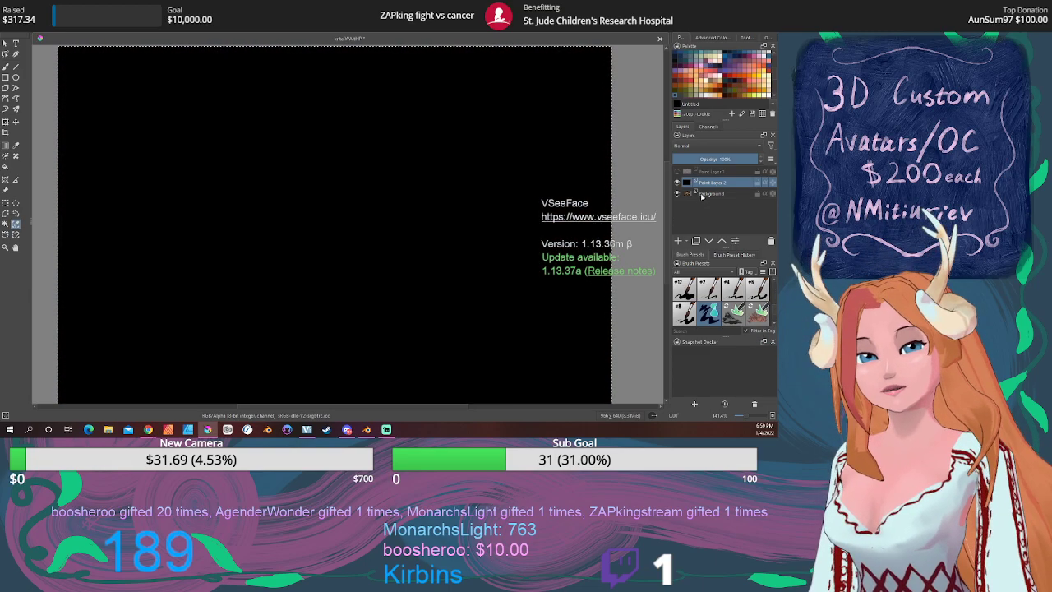
Hide the black Paint Layer 2 and reselect the logo's cream linework by similar colour on the Background layer.
click(701, 194)
click(677, 182)
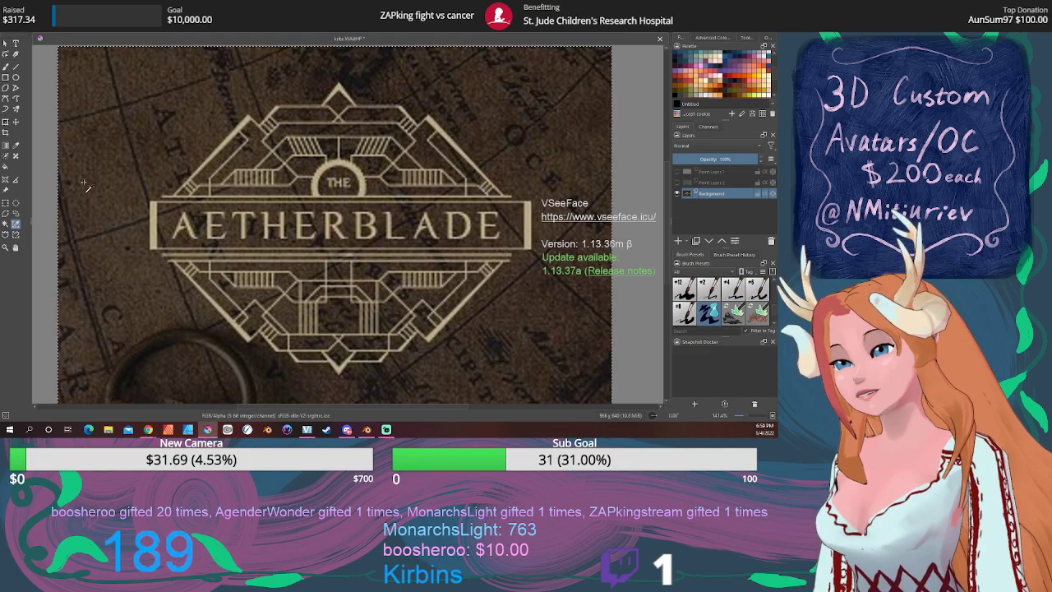
click(531, 234)
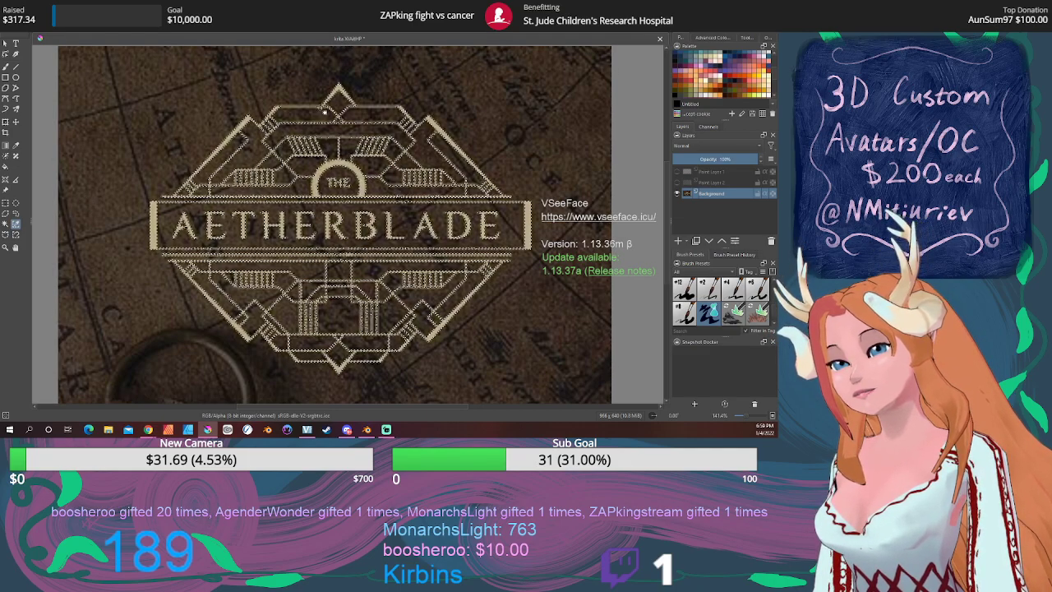
scroll(326, 111, up, 5)
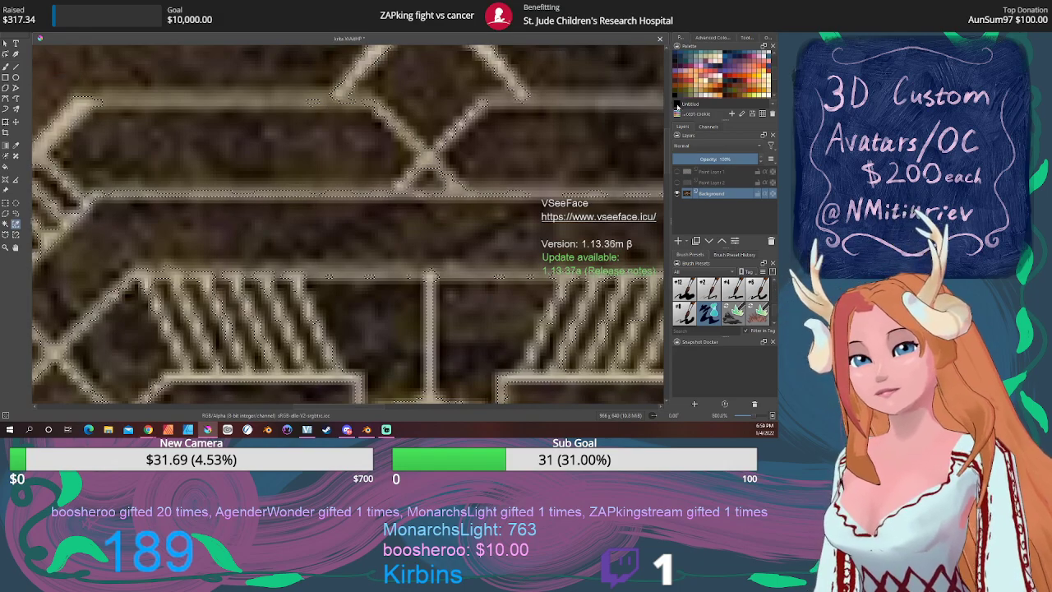
Set the similar colour selection to add mode and extend the selection over more of the logo's cream linework.
click(712, 37)
click(745, 38)
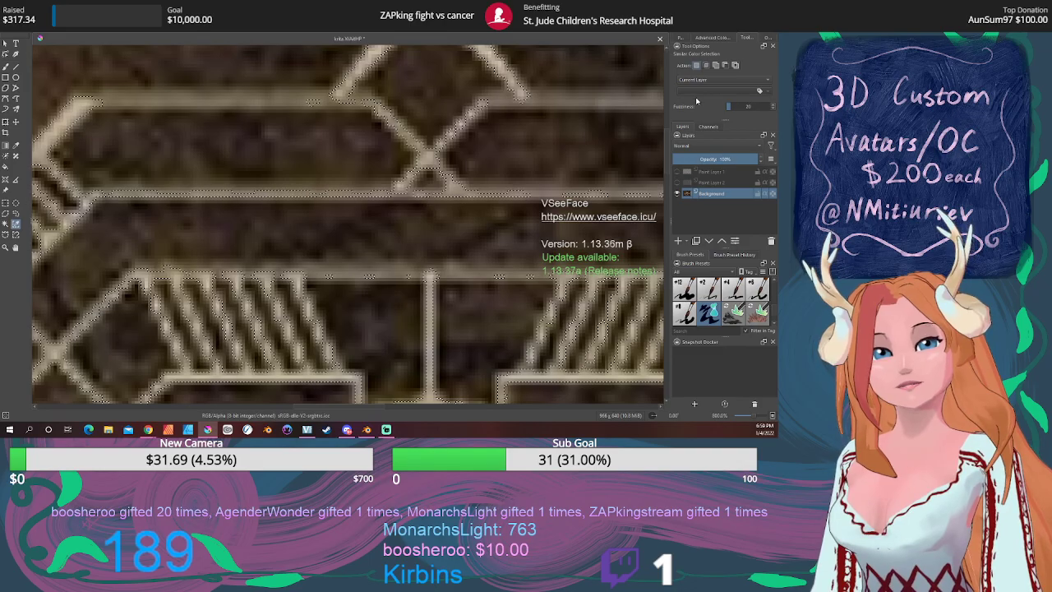
click(714, 66)
ctrl+scroll(291, 97, down, 5)
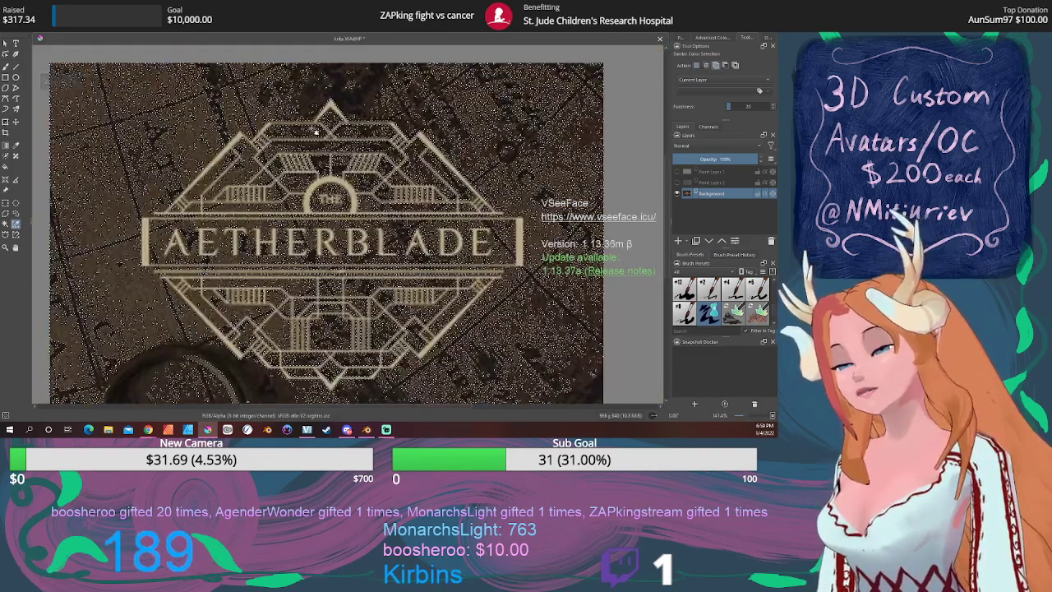
click(349, 164)
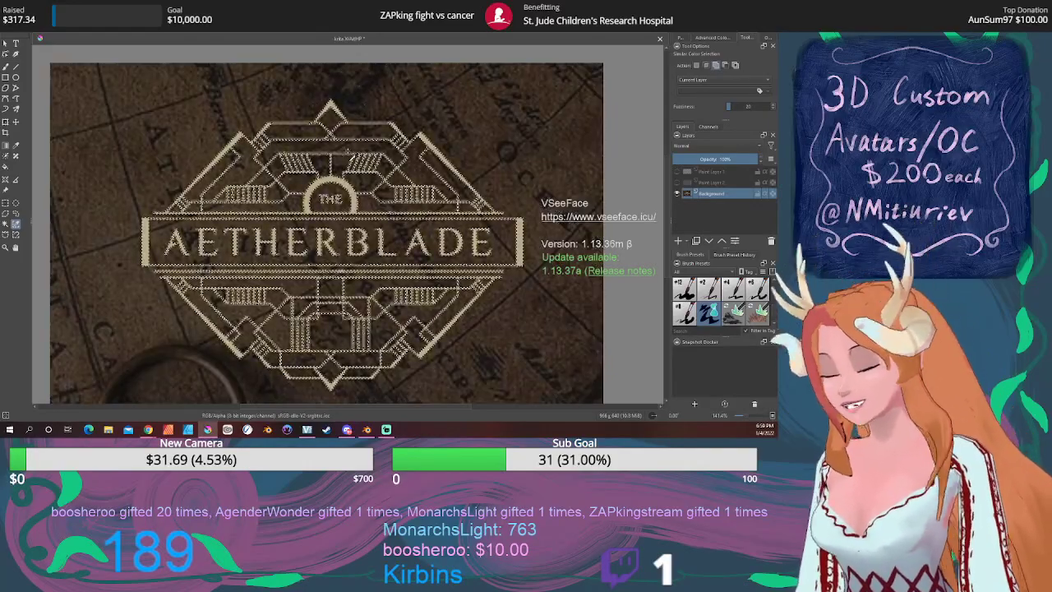
ctrl+scroll(399, 247, down, 1)
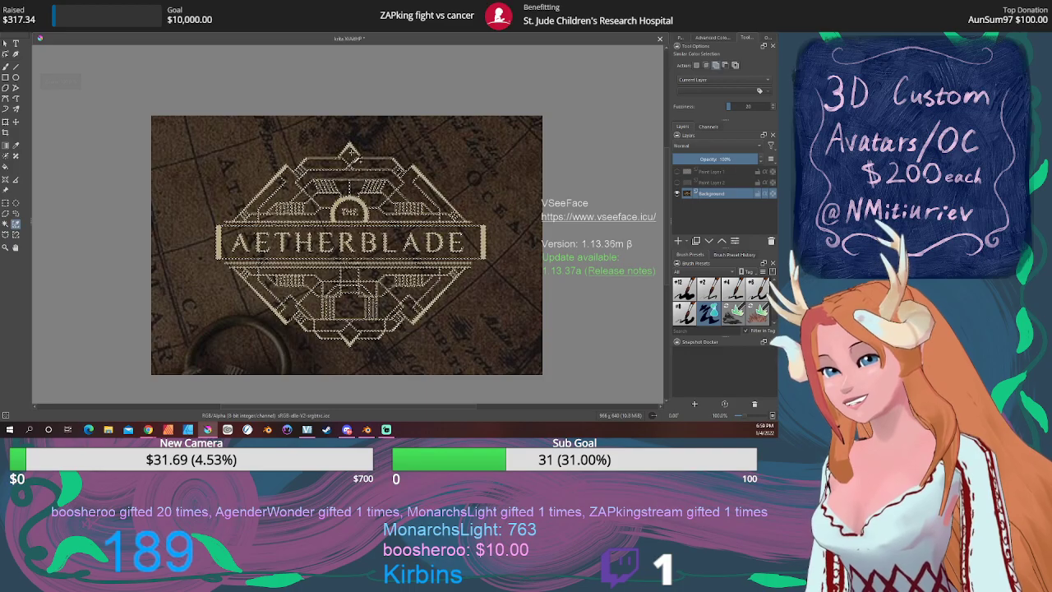
ctrl+scroll(392, 266, up, 7)
ctrl+scroll(434, 248, down, 5)
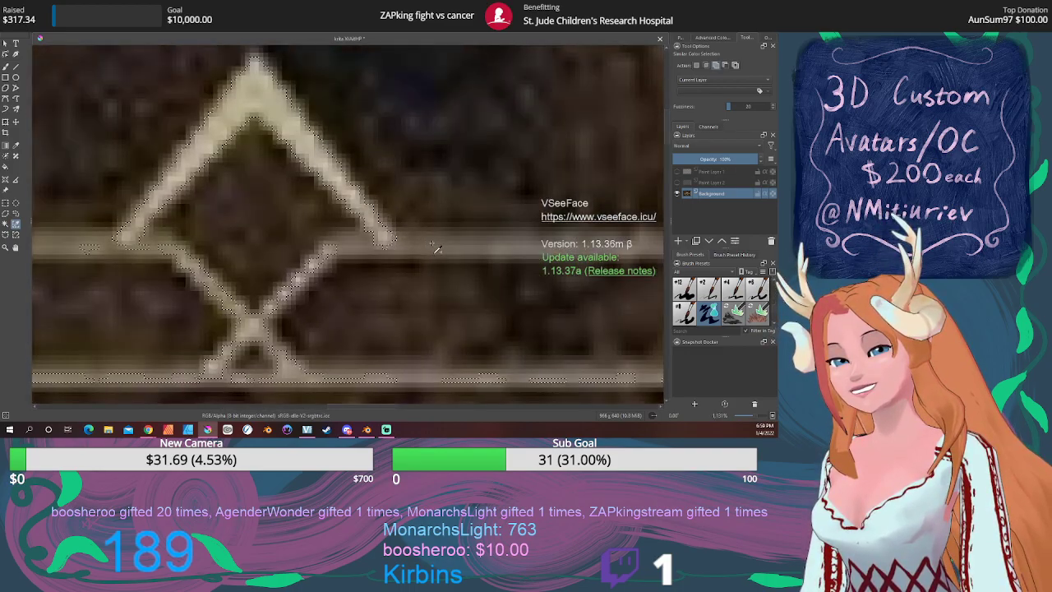
ctrl+scroll(395, 168, down, 1)
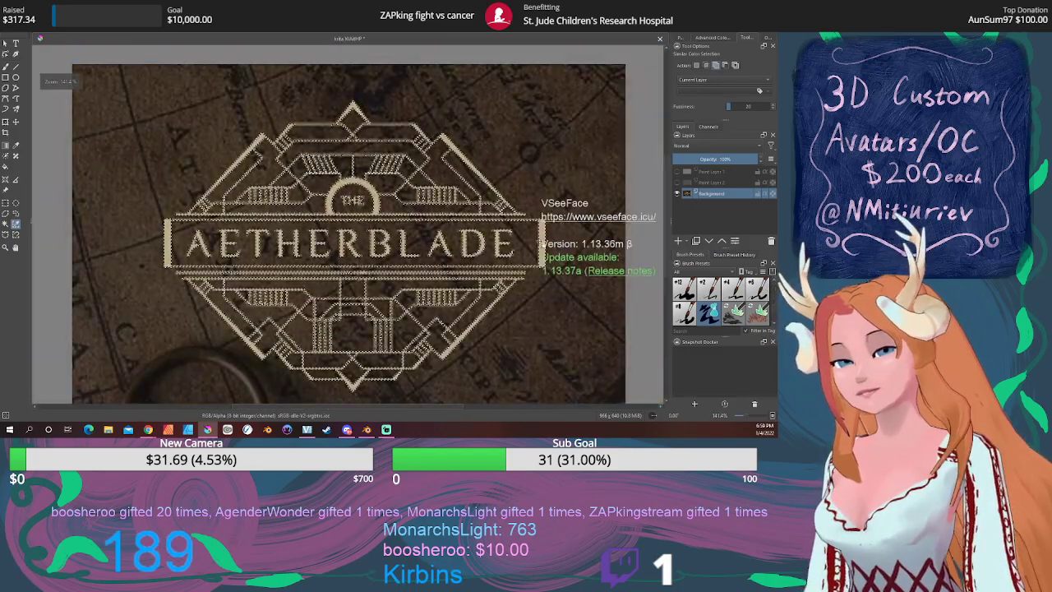
Show the red Paint Layer 1 and the black Paint Layer 2, and clear the selection.
click(678, 170)
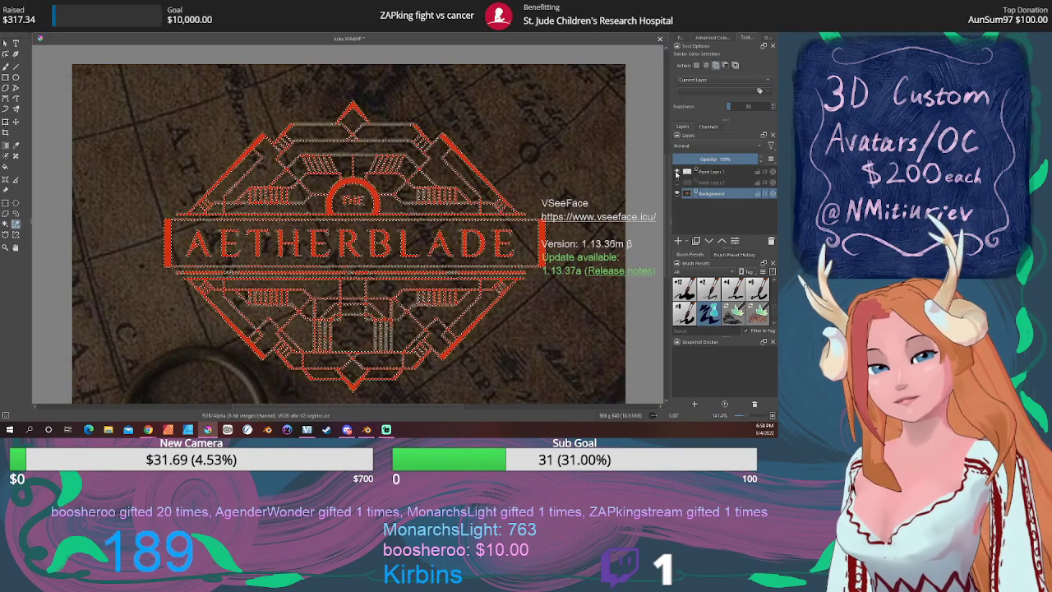
click(677, 182)
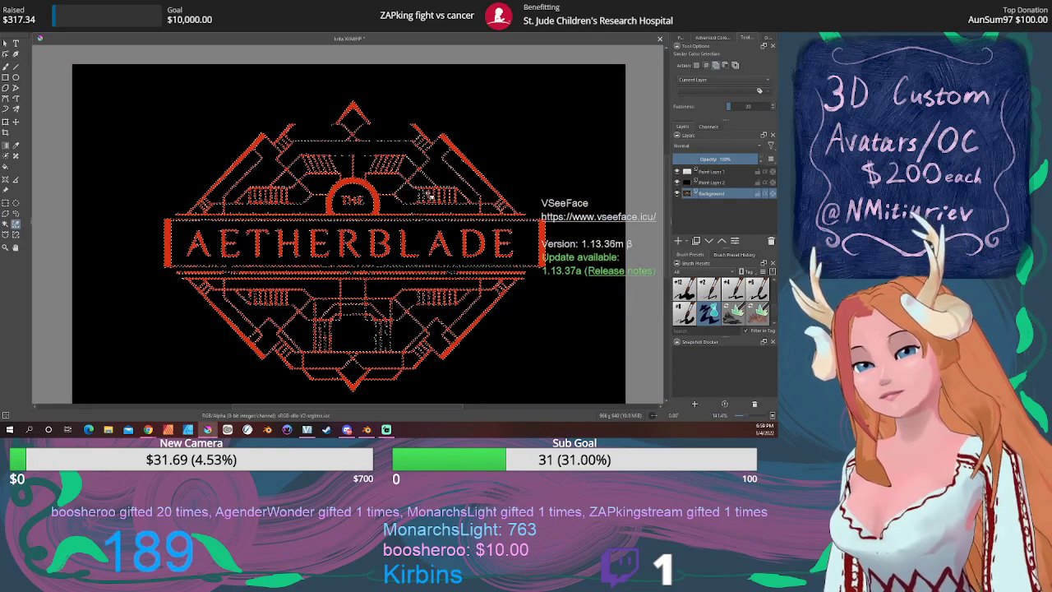
ctrl+scroll(435, 195, down, 1)
middle_drag(436, 195, 417, 194)
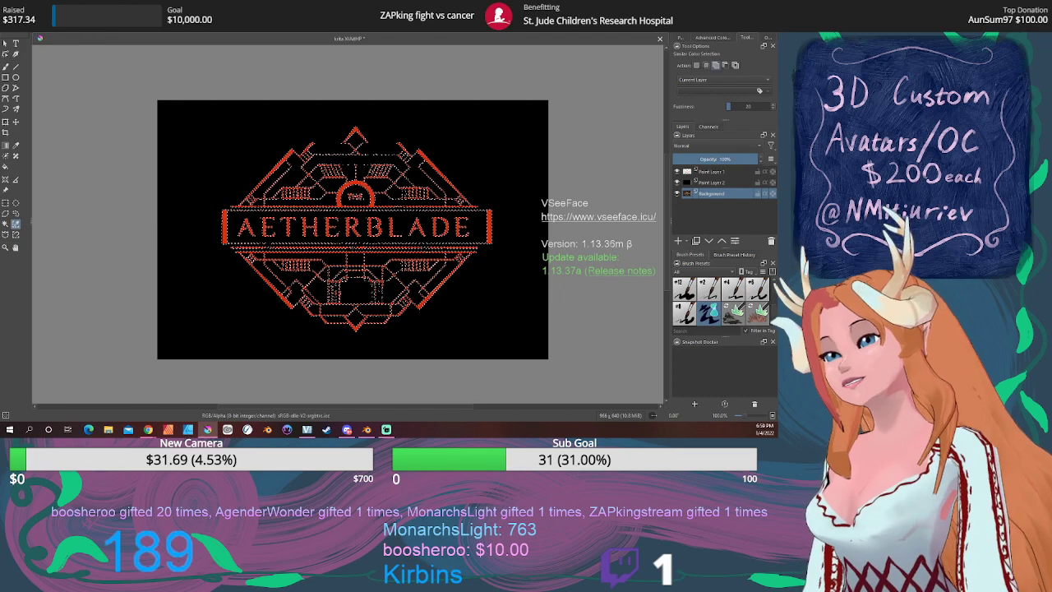
click(105, 14)
mouse_move(90, 13)
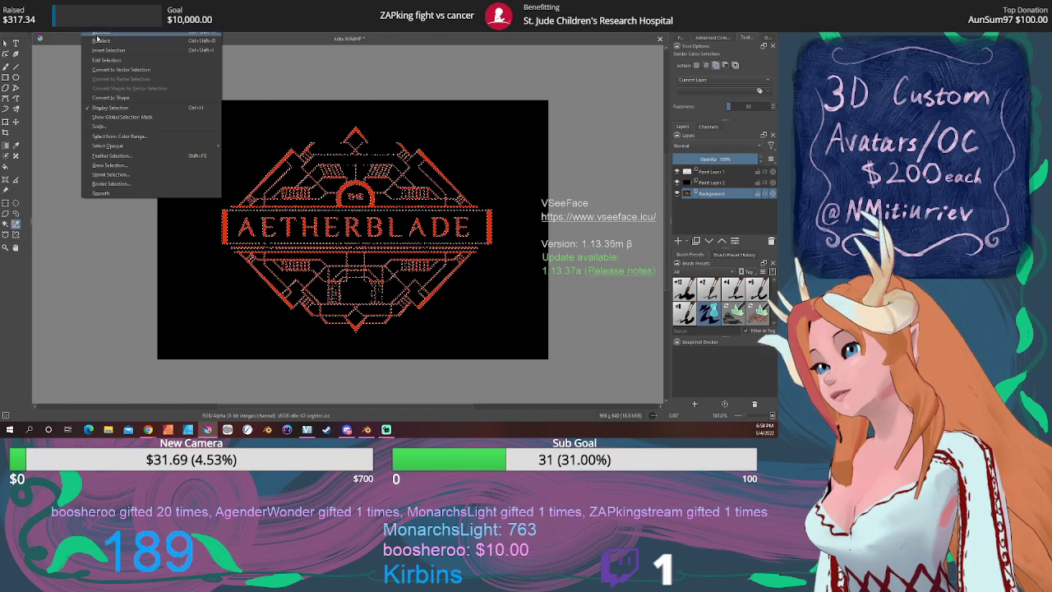
click(97, 33)
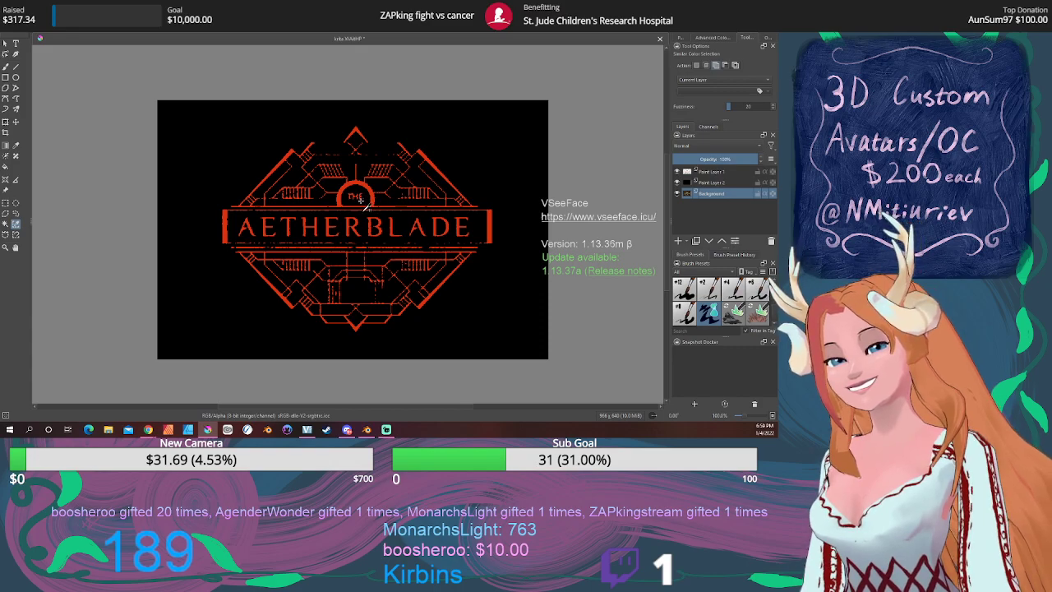
scroll(360, 201, up, 3)
scroll(349, 202, down, 3)
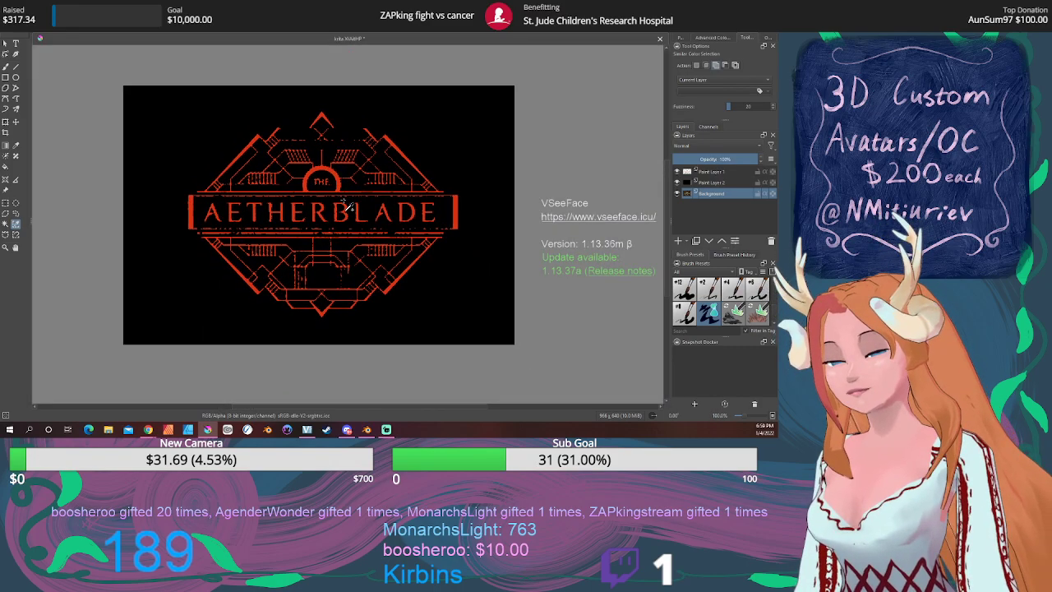
Erase the AETHERBLADE lettering inside the central banner on Paint Layer 1 with a brush.
key(b)
right_click(376, 211)
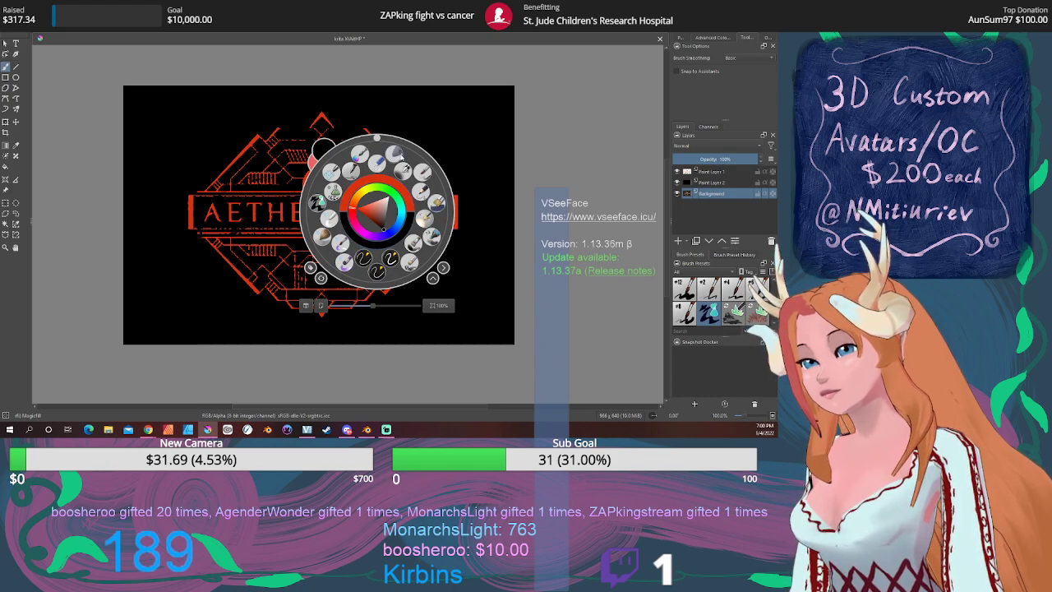
click(319, 201)
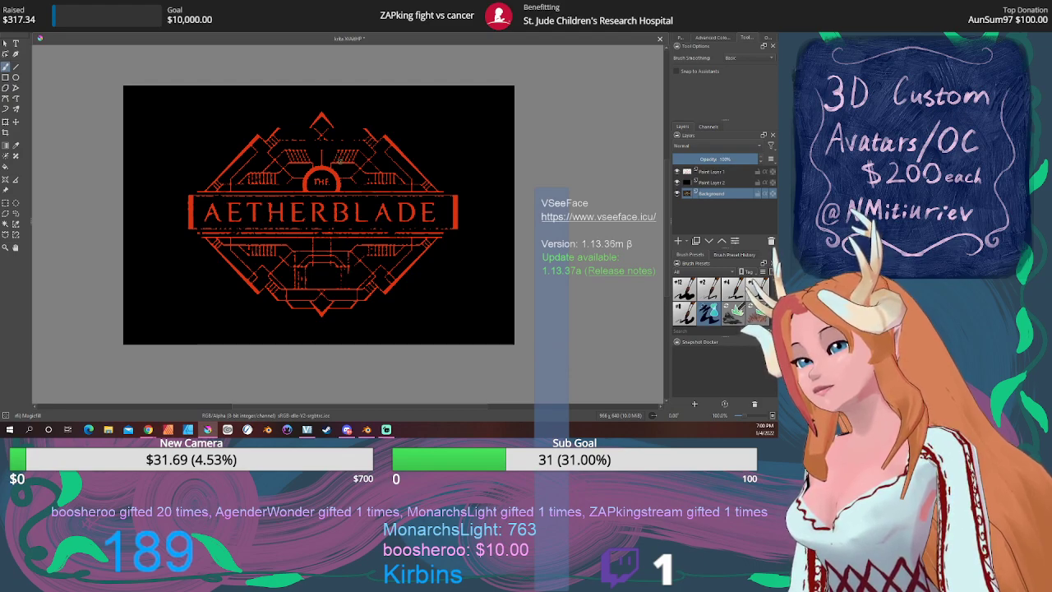
click(709, 172)
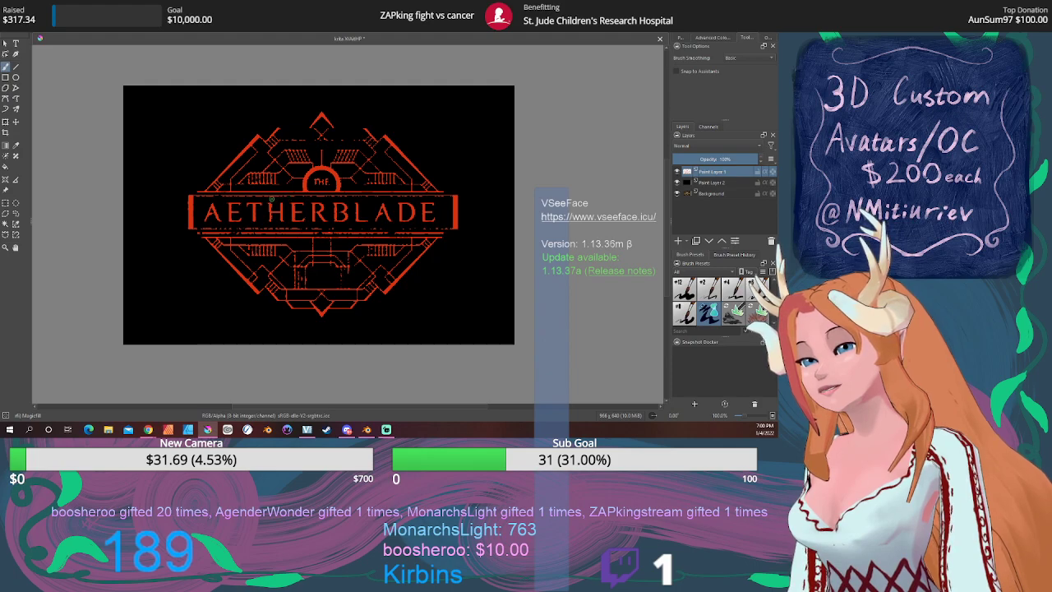
mouse_move(213, 200)
mouse_down()
mouse_move(200, 222)
mouse_move(340, 220)
mouse_up()
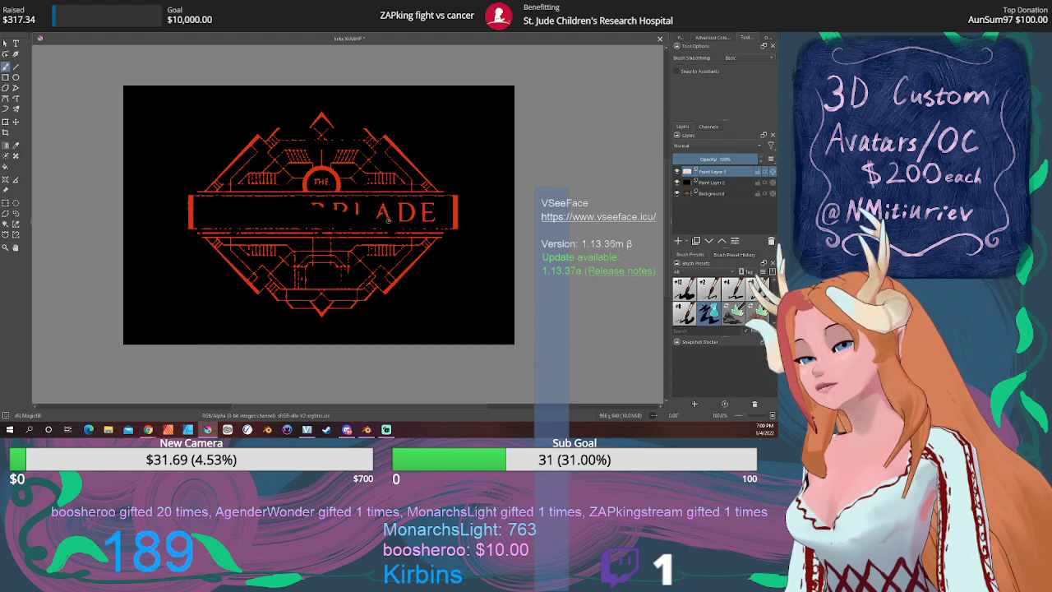
drag(444, 214, 400, 206)
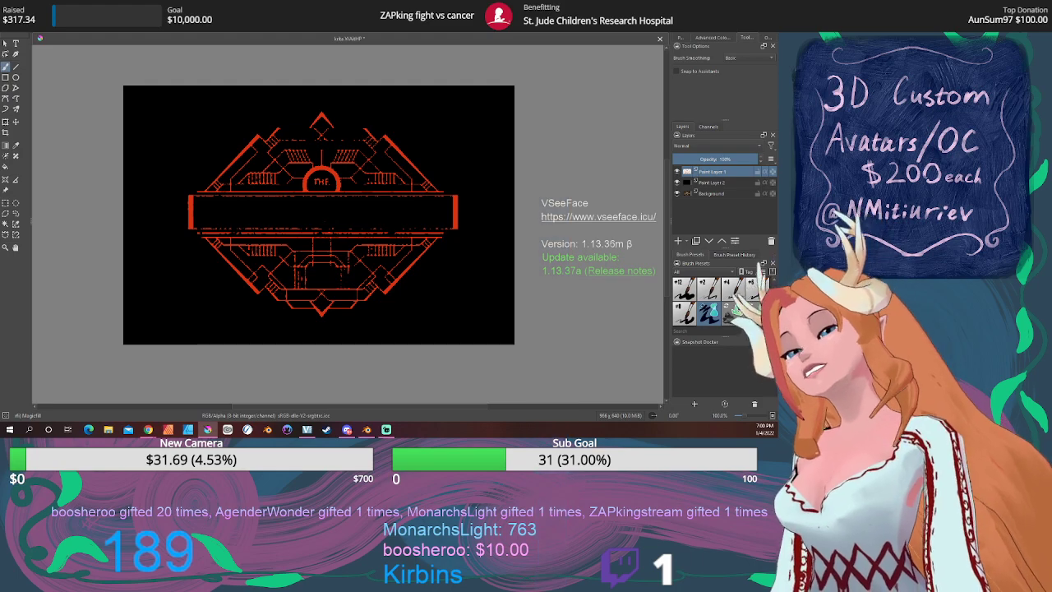
Erase the word THE inside the small arch above the banner on Paint Layer 1.
scroll(357, 252, up, 2)
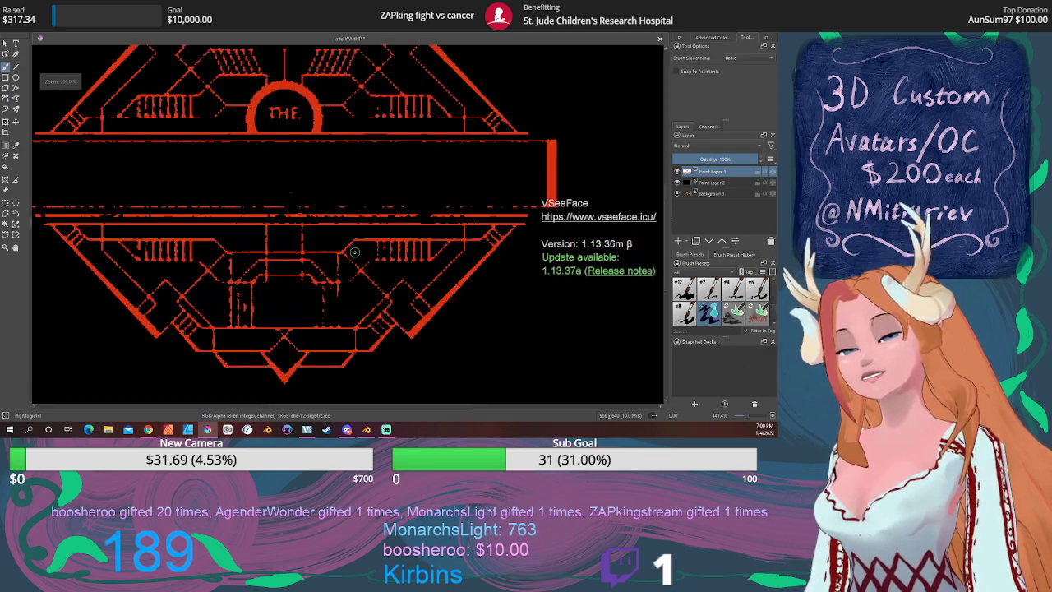
scroll(355, 245, down, 2)
scroll(358, 244, up, 1)
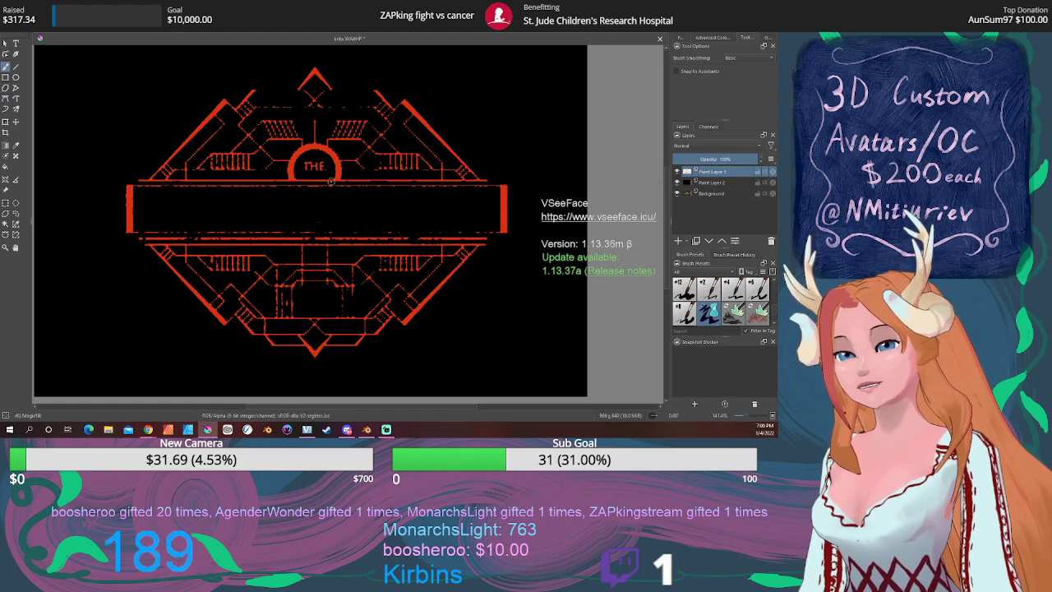
scroll(316, 164, up, 3)
mouse_move(279, 160)
mouse_down()
mouse_move(288, 176)
mouse_move(337, 189)
mouse_move(335, 157)
mouse_move(293, 157)
mouse_move(274, 188)
mouse_move(346, 178)
mouse_move(303, 140)
mouse_move(281, 156)
mouse_move(273, 193)
mouse_move(348, 182)
mouse_up()
scroll(341, 177, down, 6)
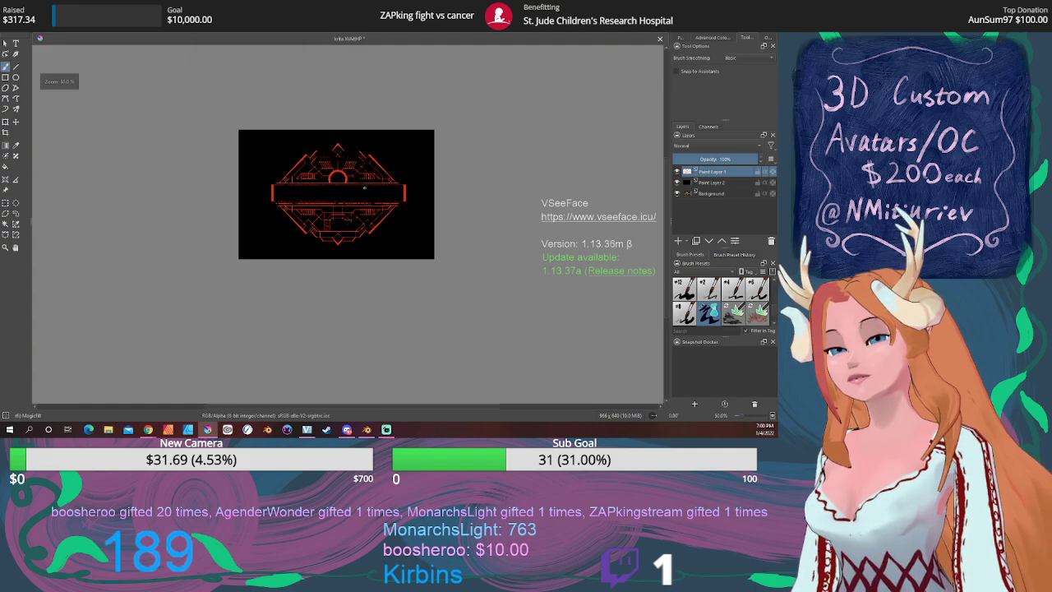
scroll(364, 188, up, 3)
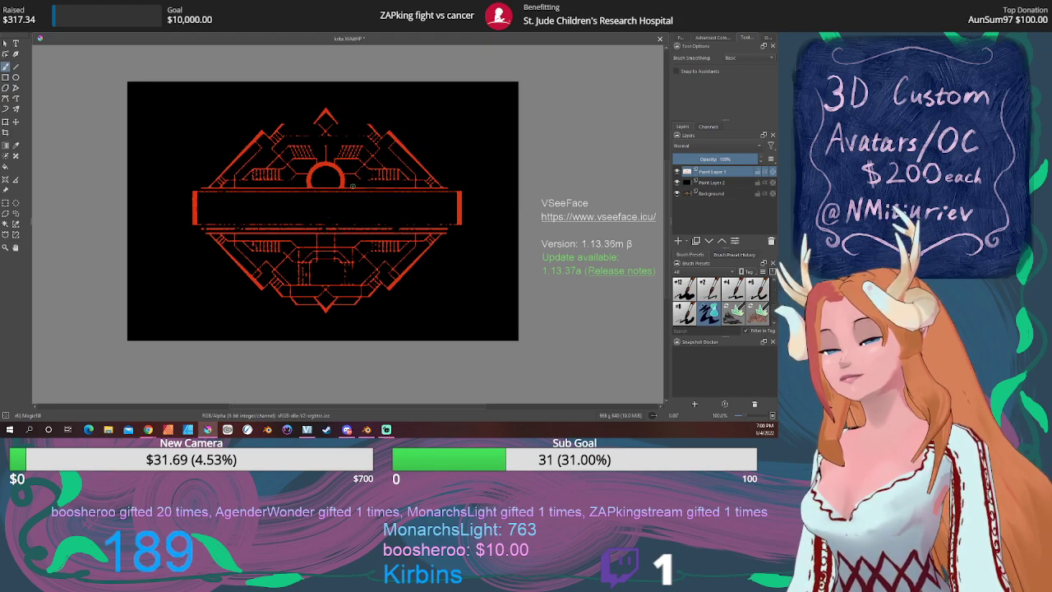
Add a paint layer above Paint Layer 1 and create a text box spanning the empty central banner.
click(678, 240)
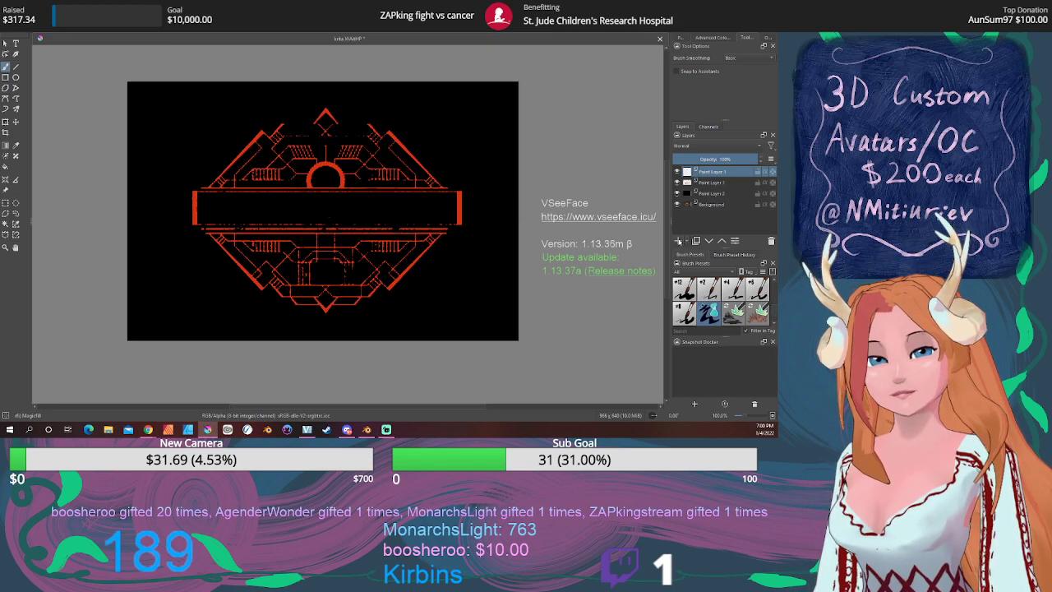
click(15, 45)
drag(216, 198, 440, 223)
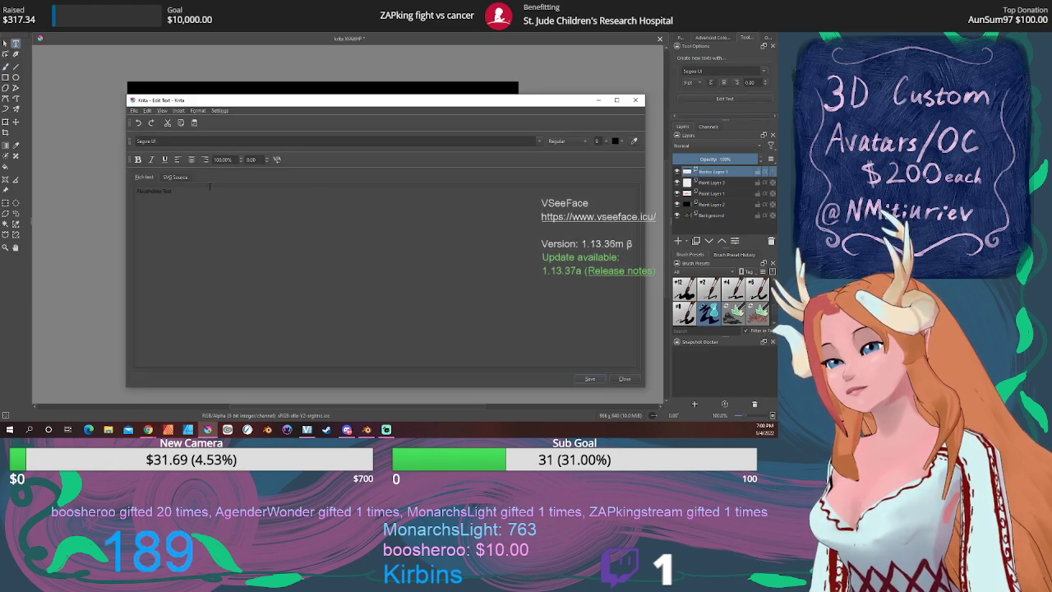
Look through the available fonts for one suited to the placeholder text in the banner.
click(540, 142)
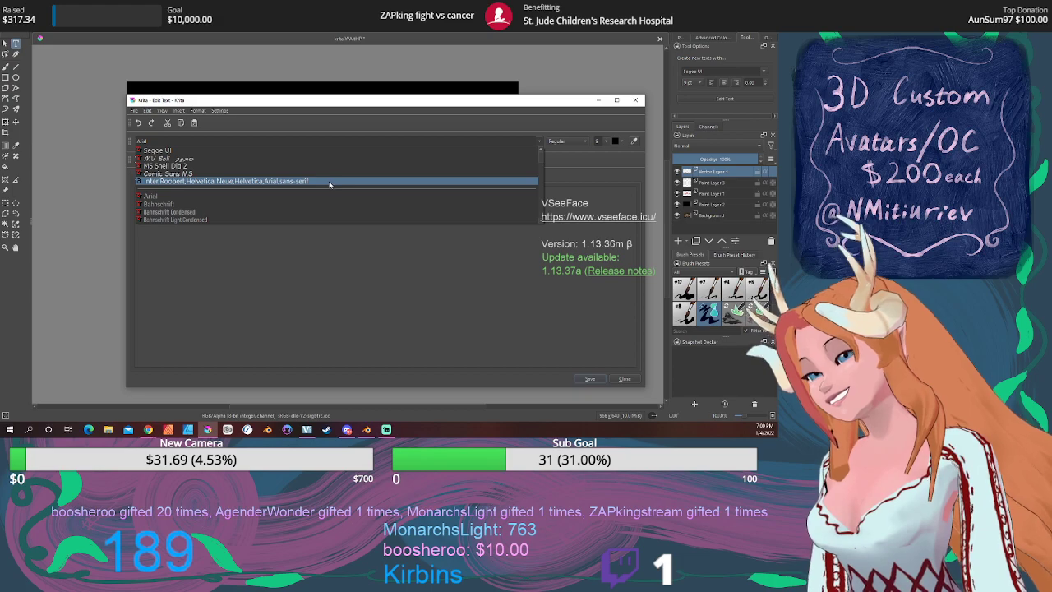
scroll(328, 178, down, 5)
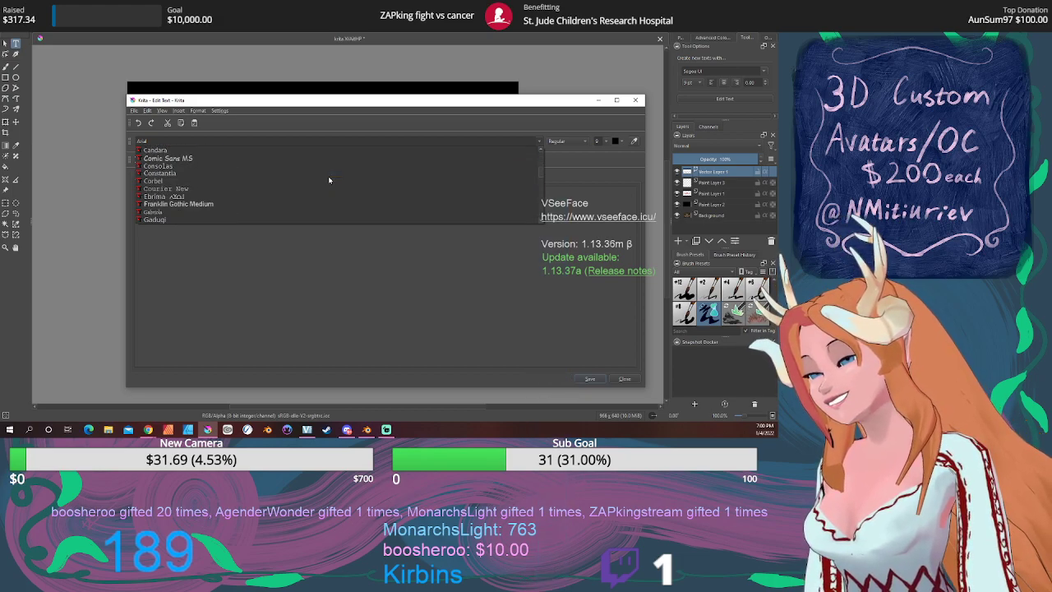
scroll(328, 176, down, 2)
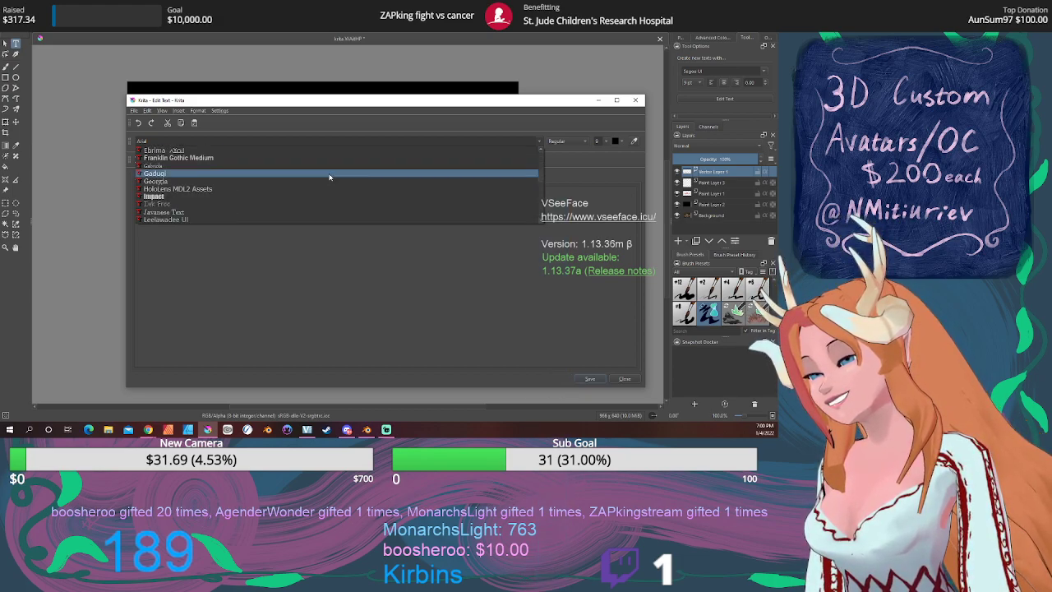
scroll(329, 178, down, 3)
scroll(329, 177, down, 3)
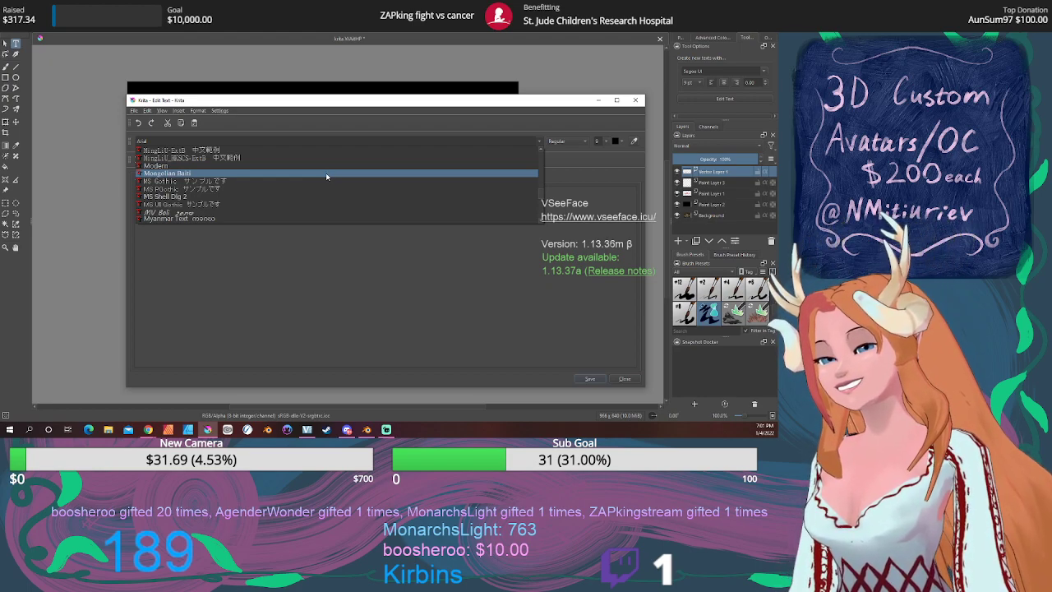
scroll(326, 176, up, 1)
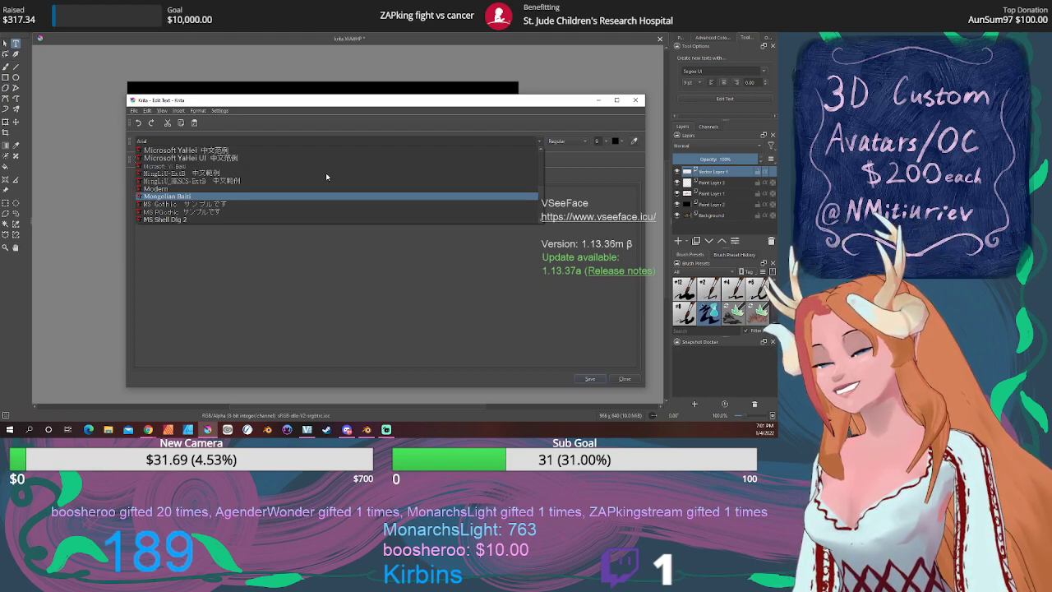
scroll(326, 176, down, 3)
scroll(326, 176, down, 2)
scroll(326, 173, down, 3)
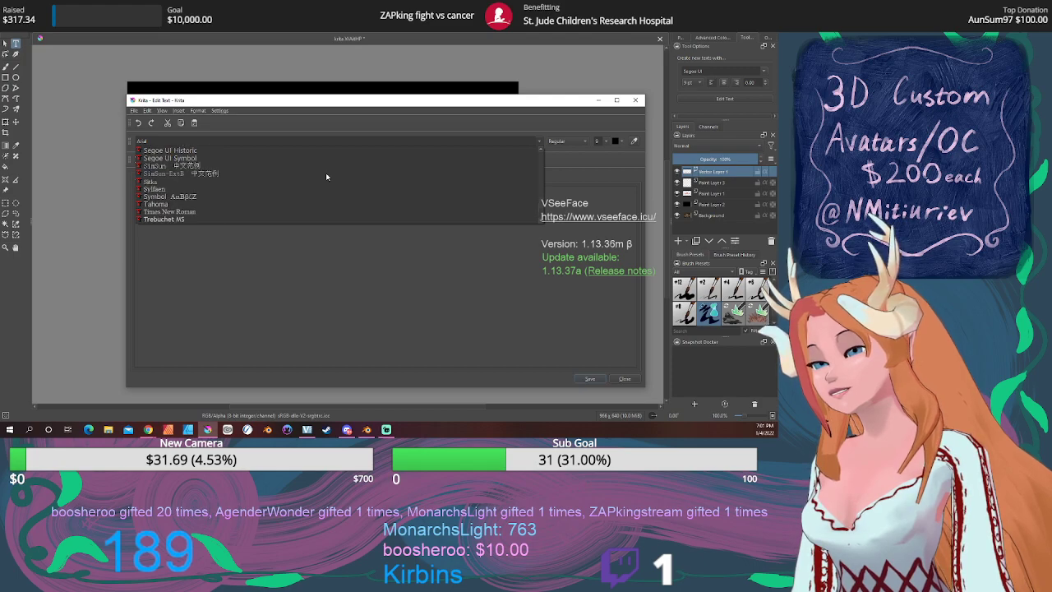
scroll(326, 173, down, 2)
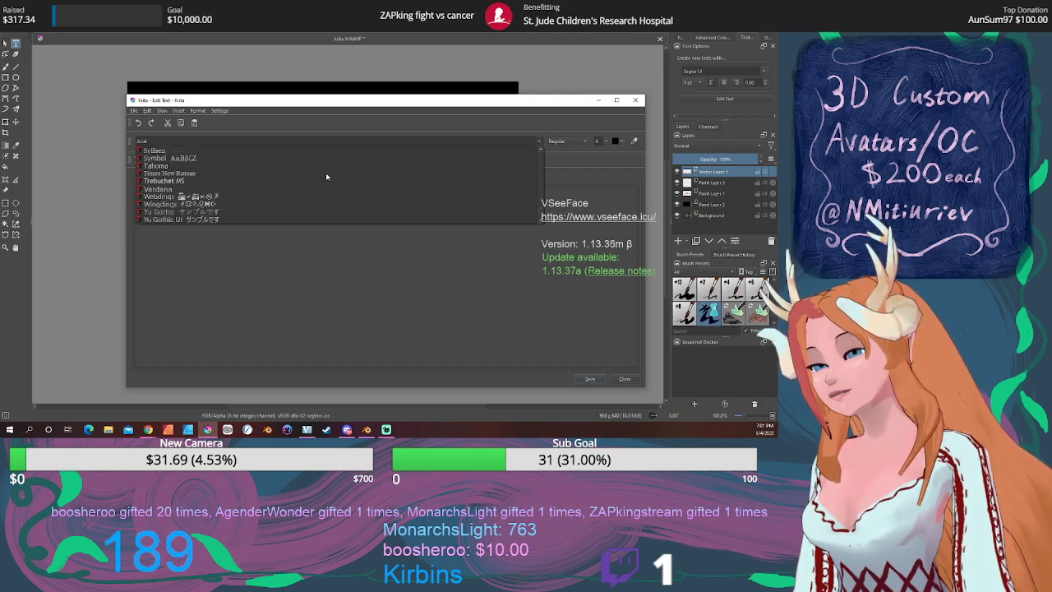
scroll(325, 172, up, 5)
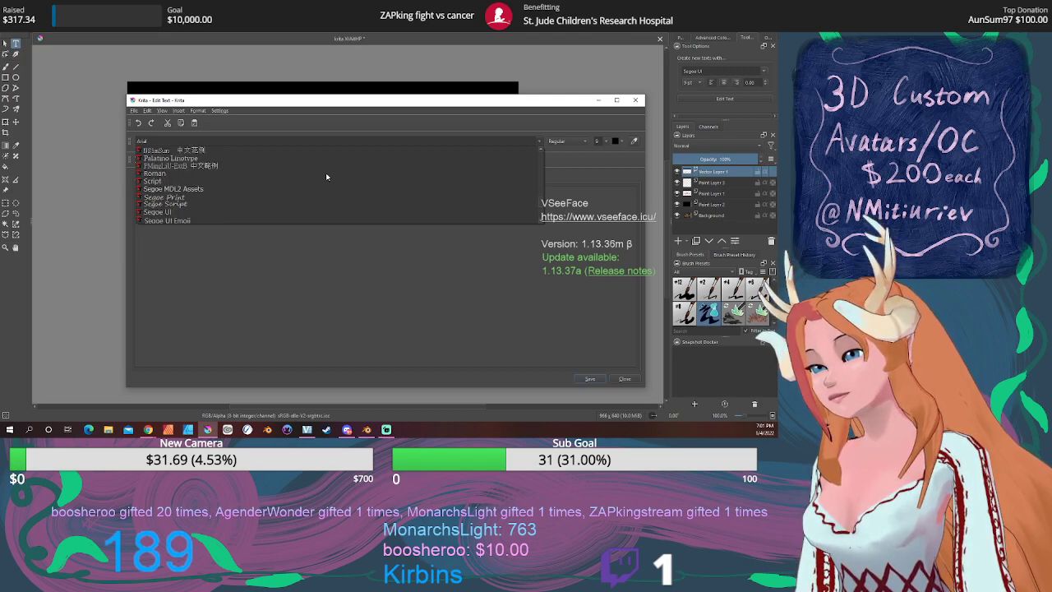
scroll(325, 172, up, 2)
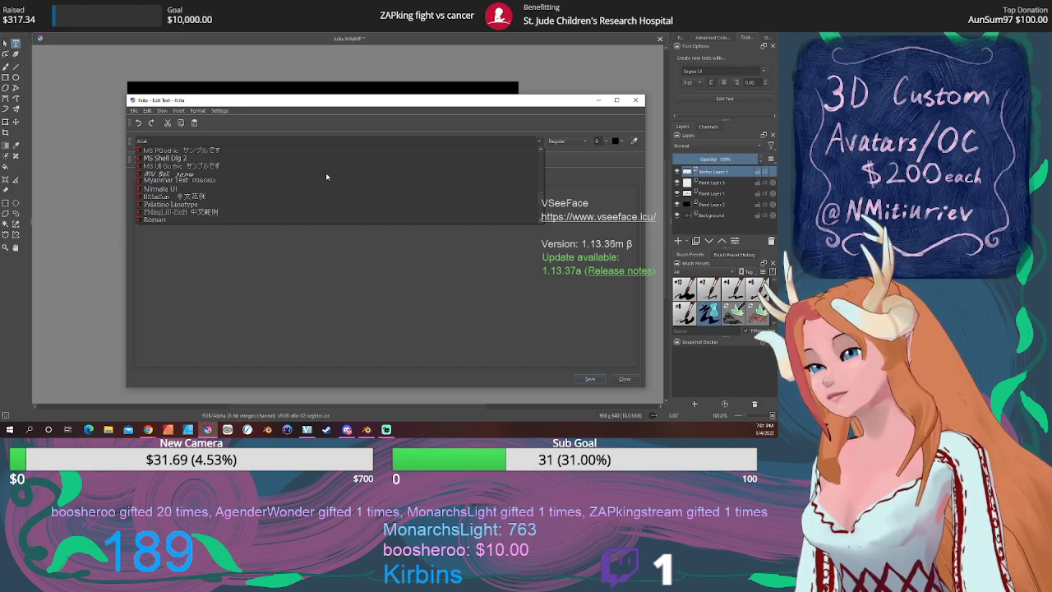
scroll(325, 175, up, 2)
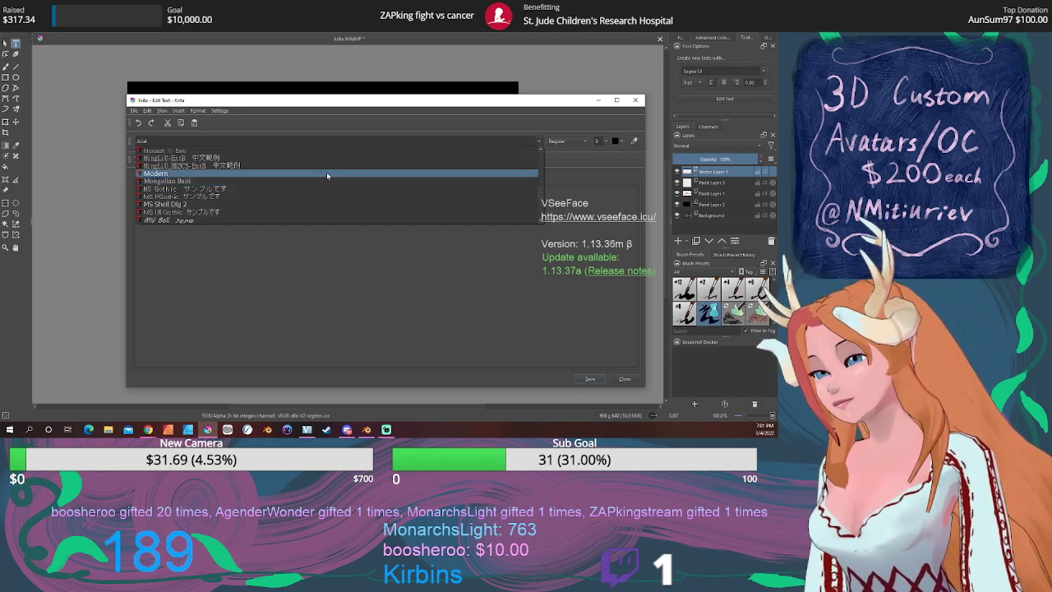
scroll(326, 173, up, 3)
scroll(327, 175, up, 1)
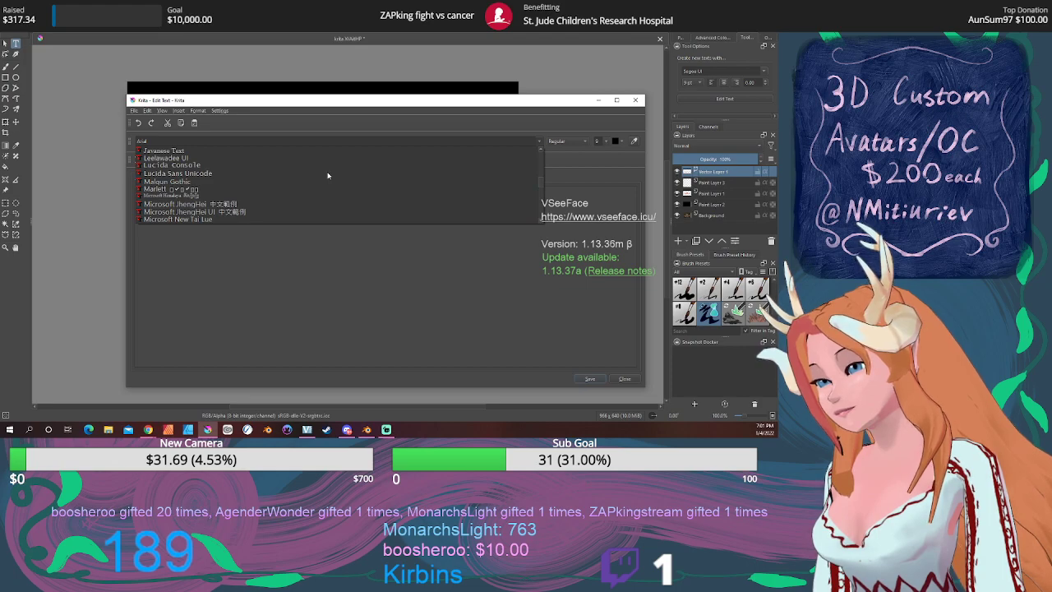
scroll(327, 175, up, 3)
scroll(327, 175, up, 6)
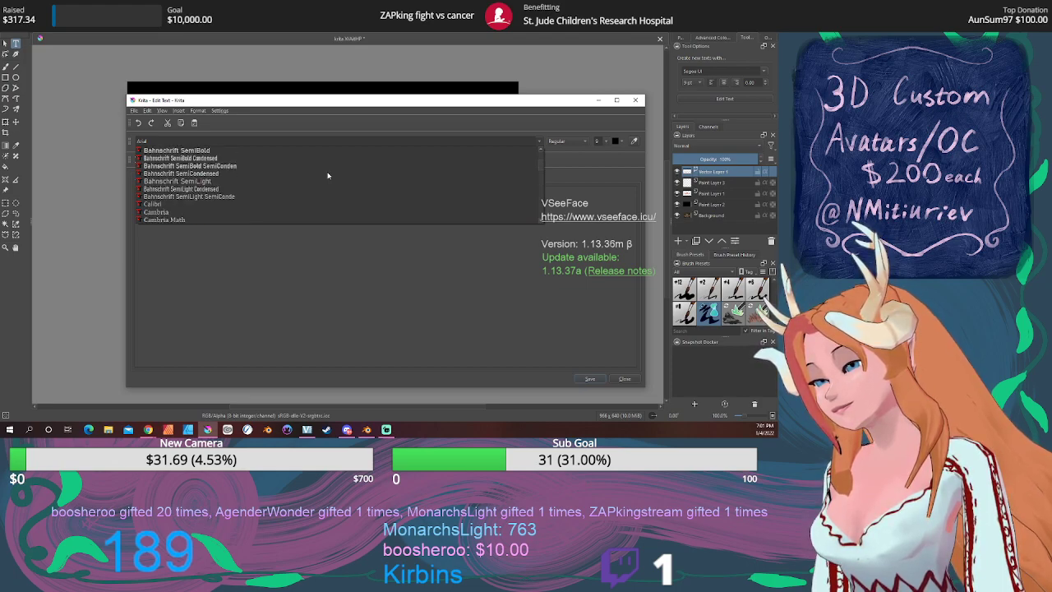
scroll(327, 175, up, 3)
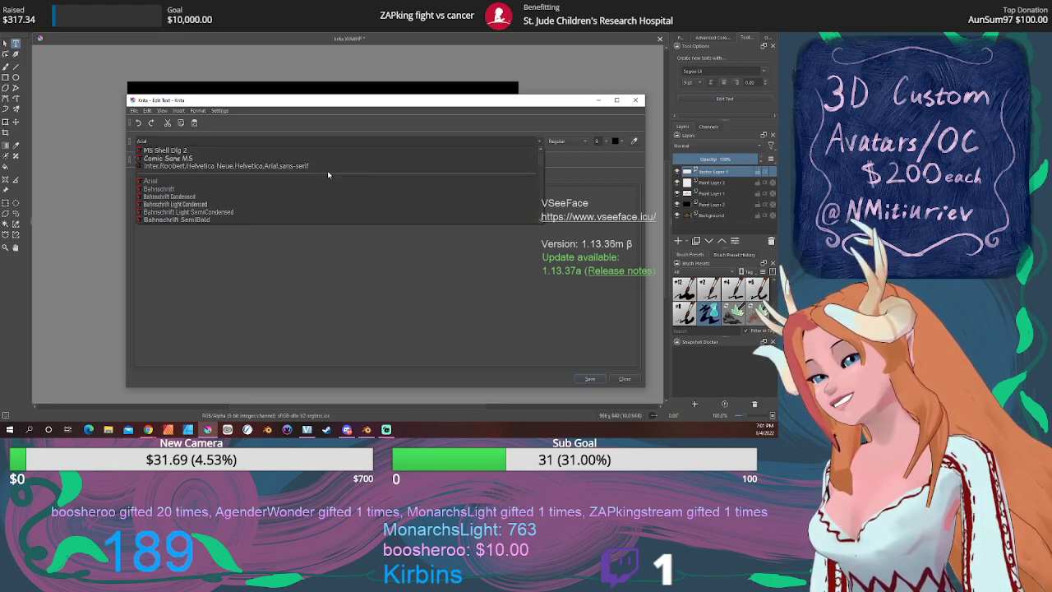
scroll(327, 174, down, 1)
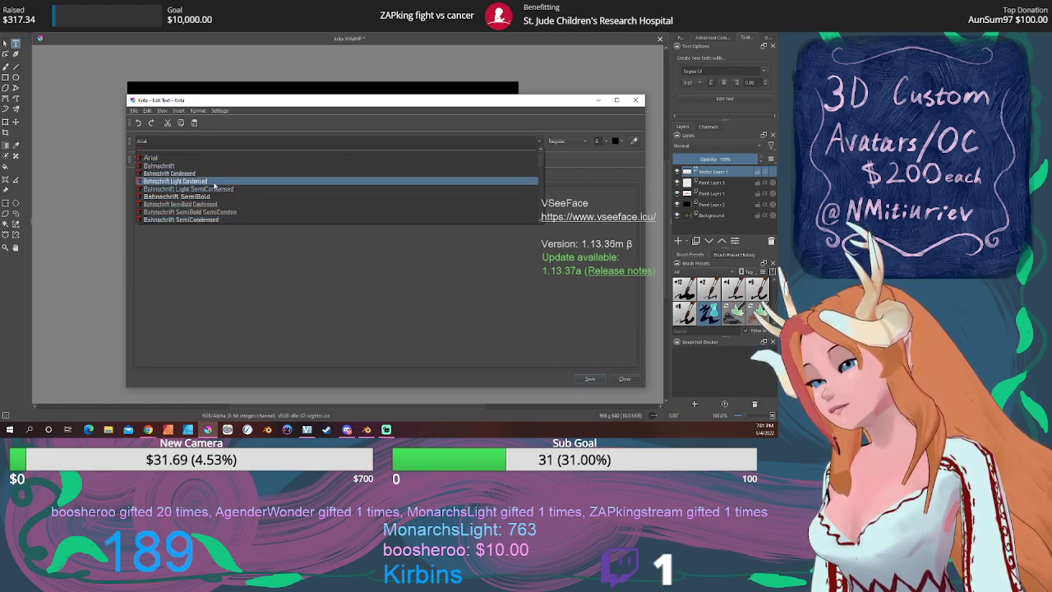
scroll(215, 186, down, 1)
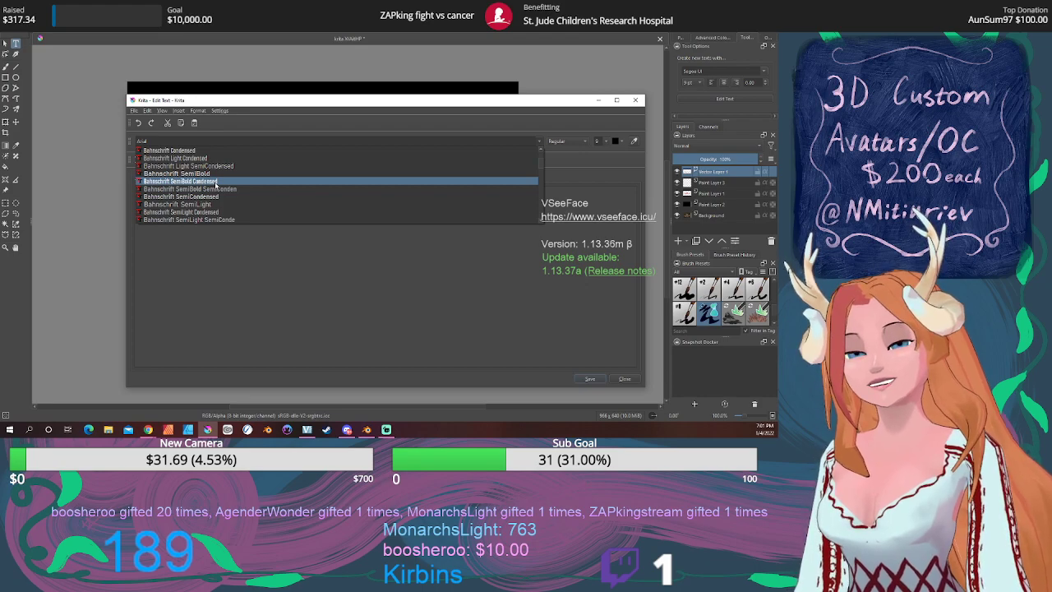
scroll(213, 181, down, 1)
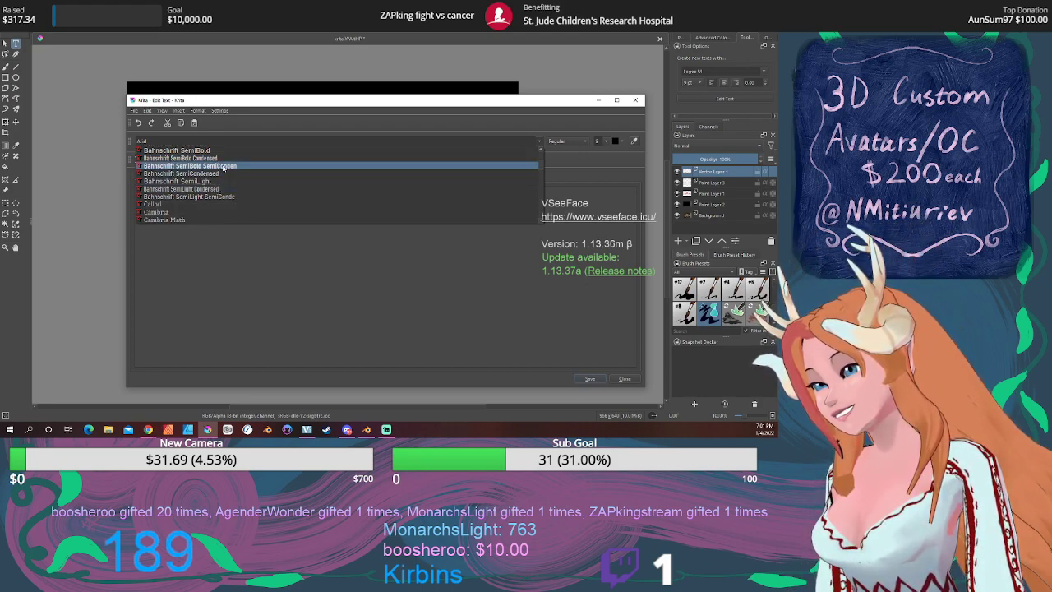
scroll(223, 166, down, 3)
scroll(223, 164, down, 12)
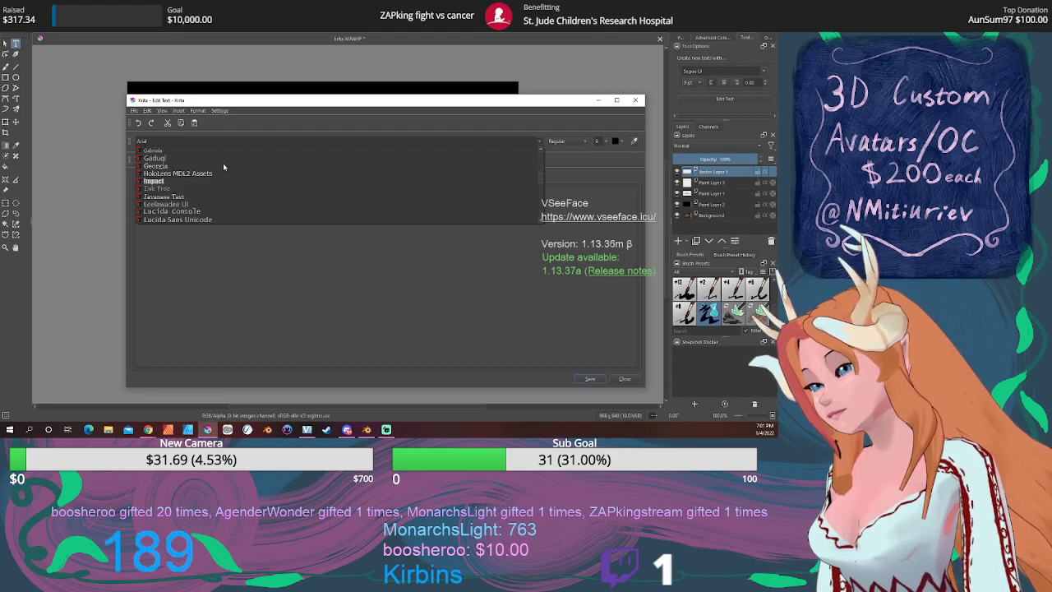
scroll(222, 163, down, 5)
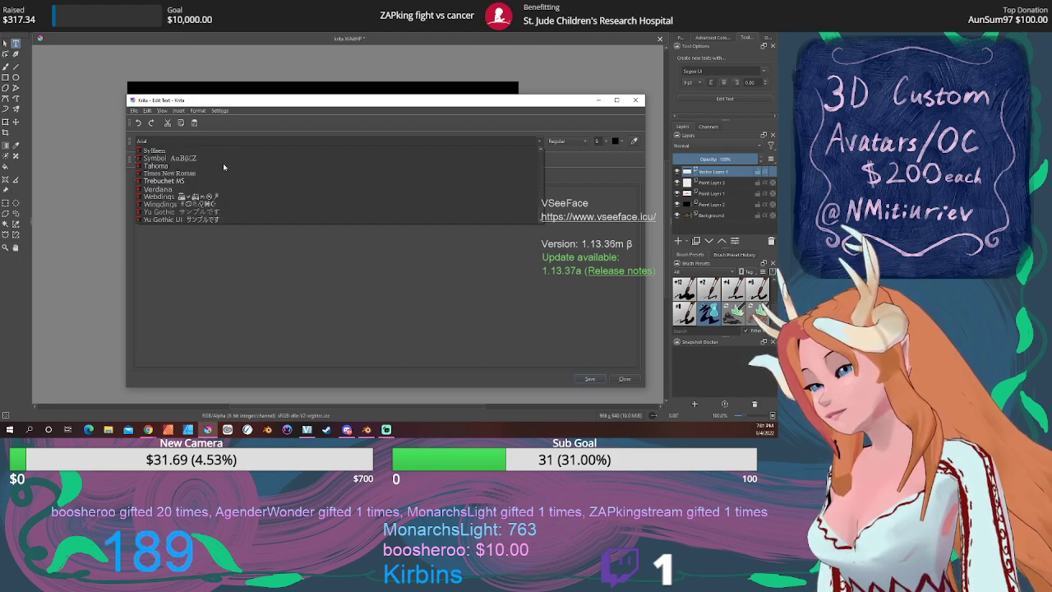
click(240, 275)
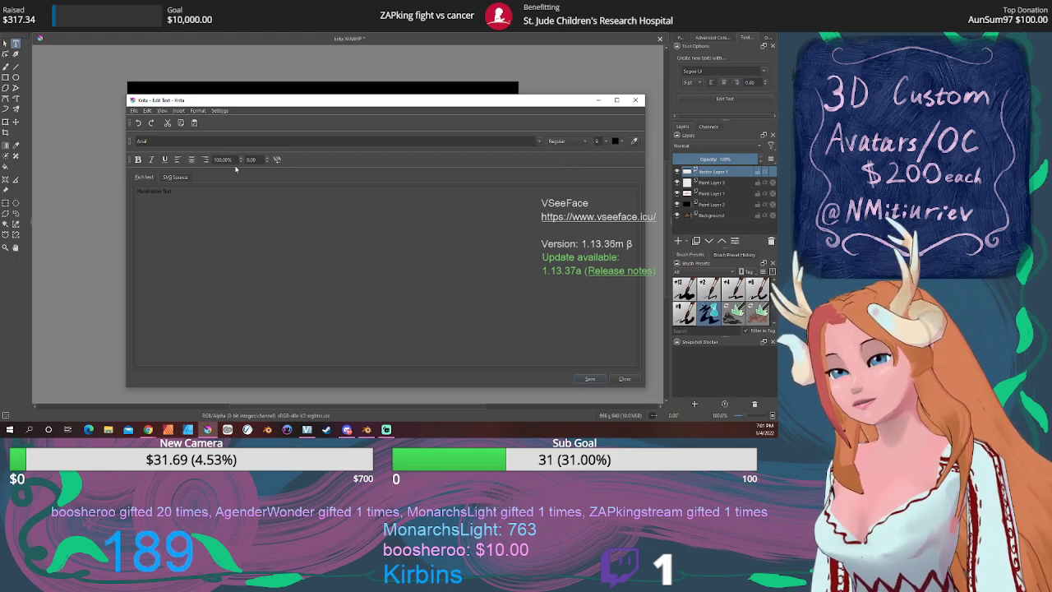
click(539, 141)
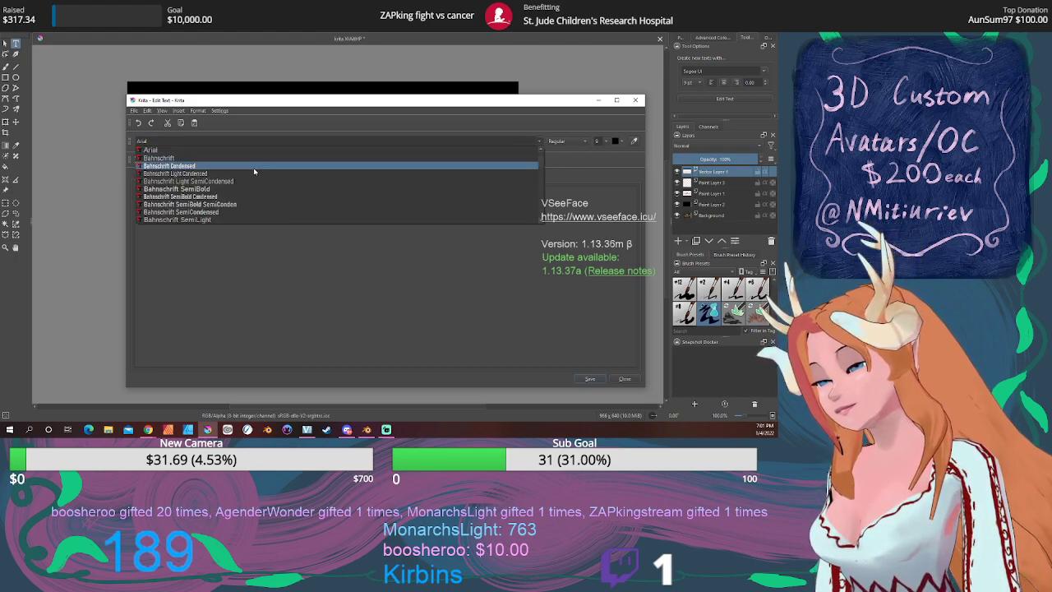
scroll(255, 172, down, 10)
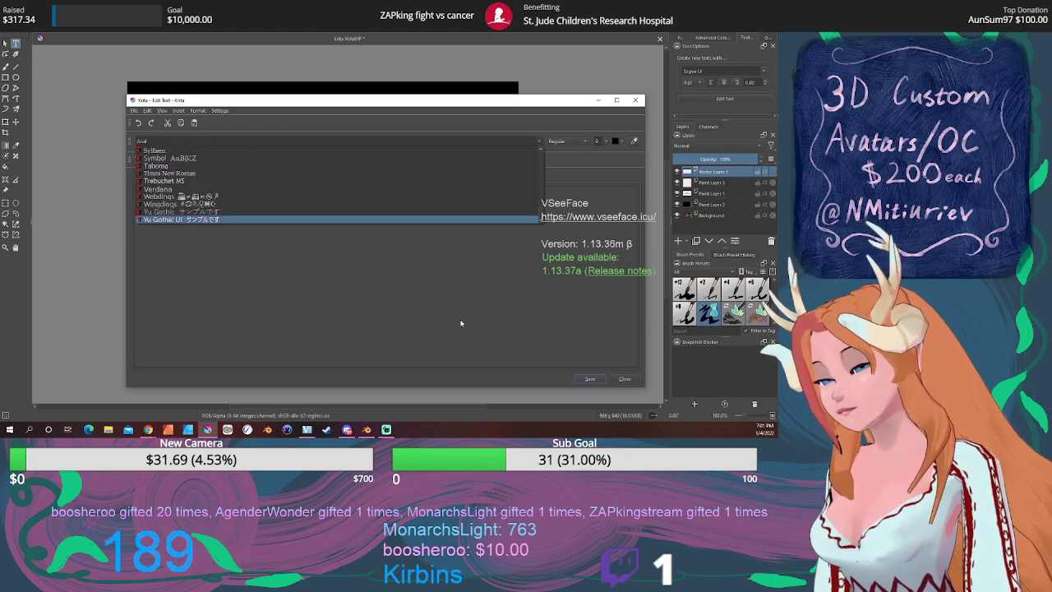
Close the text editor and delete Vector Layer 1 with its placeholder text.
click(411, 298)
click(623, 379)
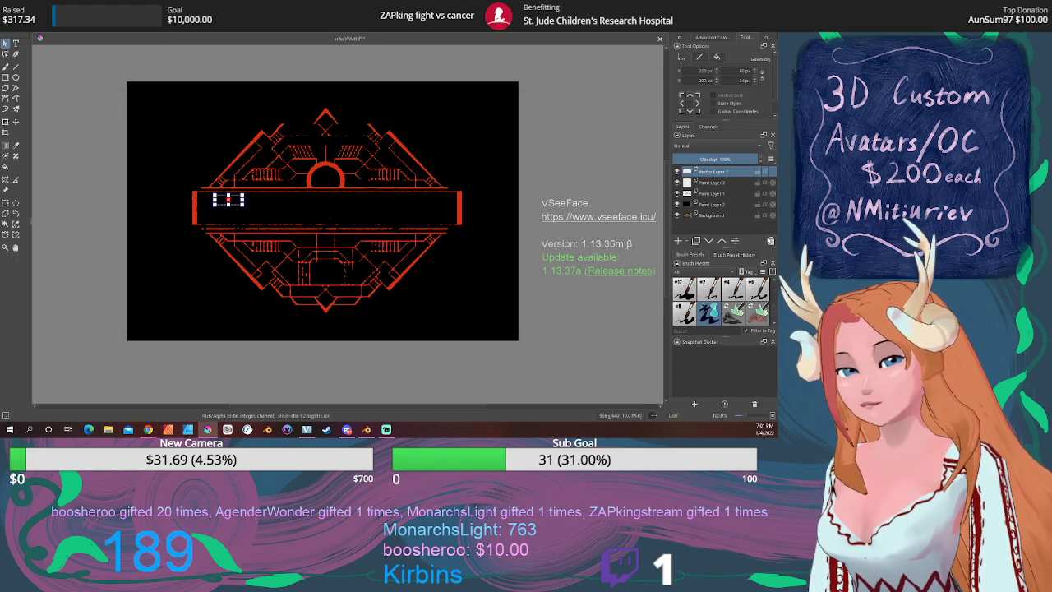
click(771, 241)
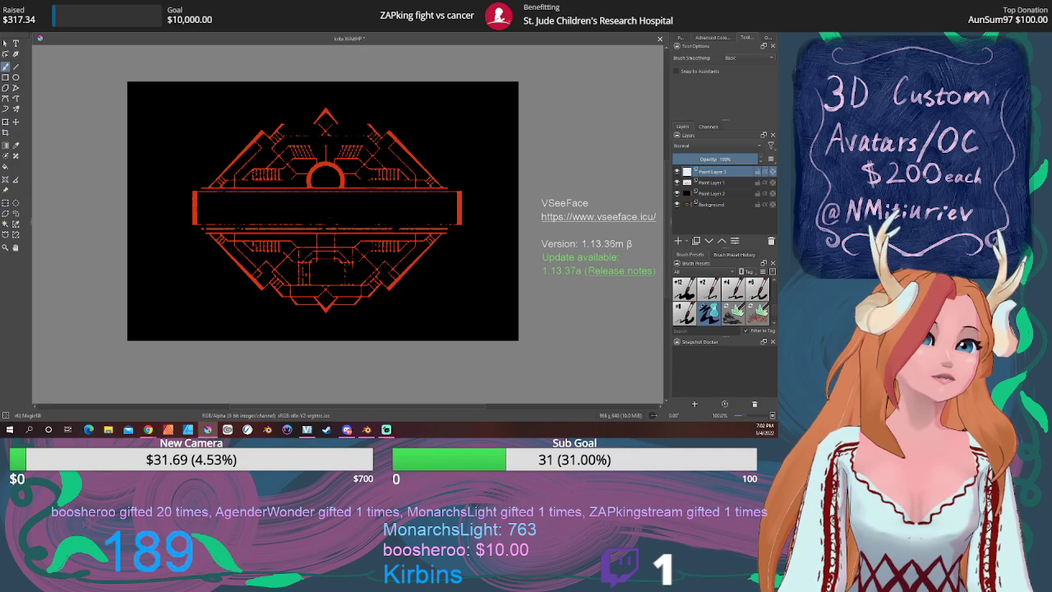
Switch to File Explorer and open the Artwork folder from the Desktop to view its files.
key(alt+Tab)
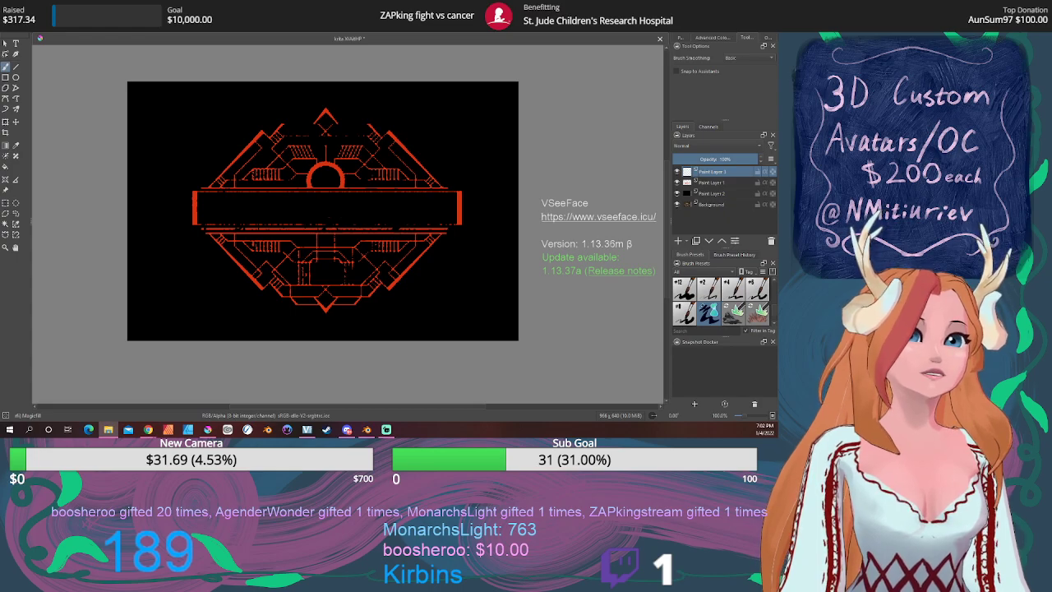
drag(777, 114, 206, 120)
double_click(175, 183)
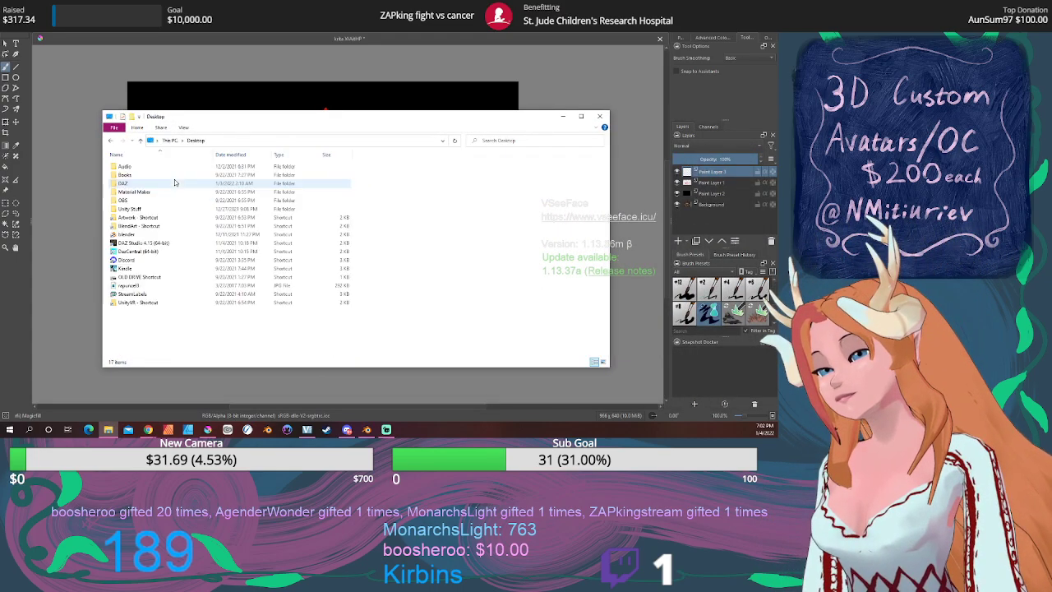
double_click(156, 217)
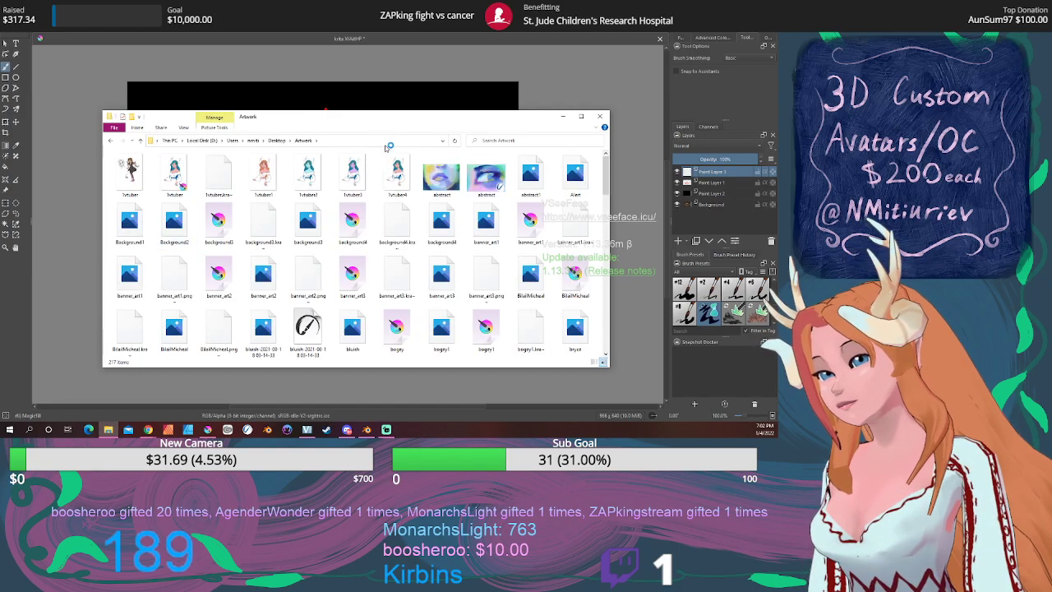
drag(206, 120, 892, 123)
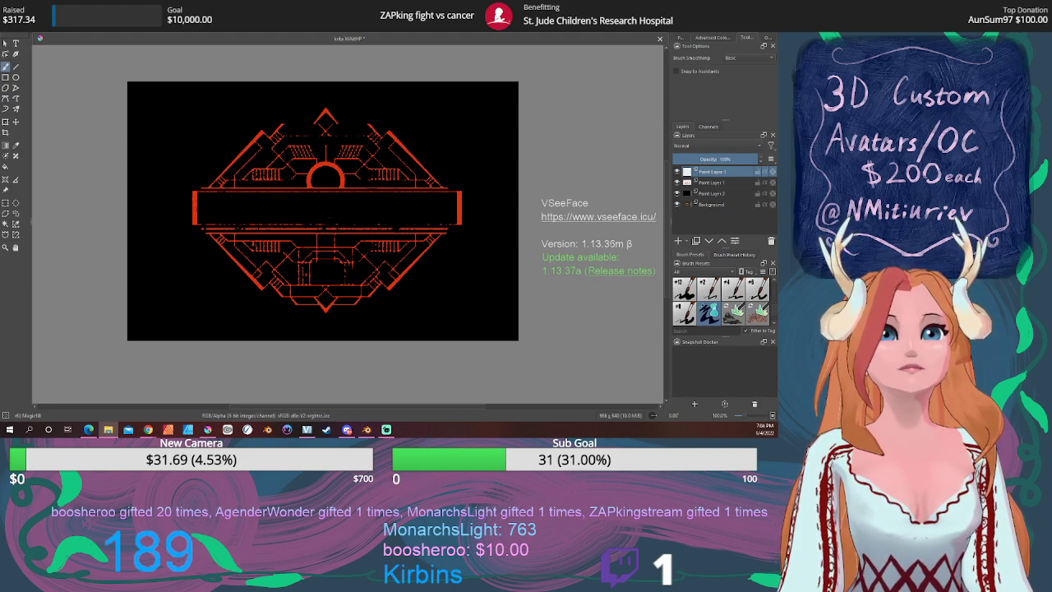
Create a new text box spanning the empty central banner and look through the fonts for its text.
click(15, 42)
drag(207, 197, 451, 223)
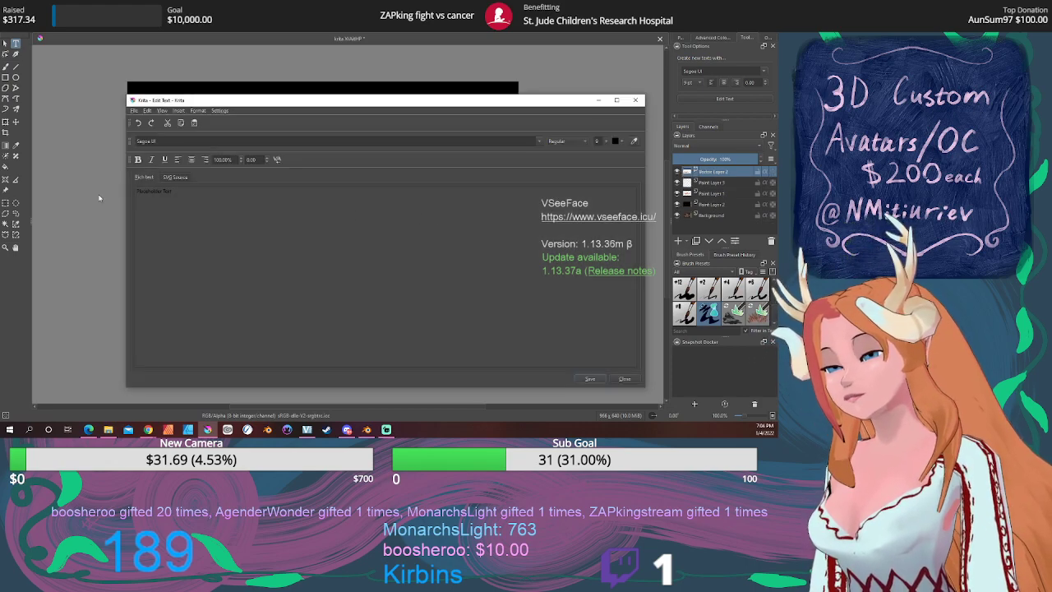
click(540, 142)
scroll(412, 194, down, 15)
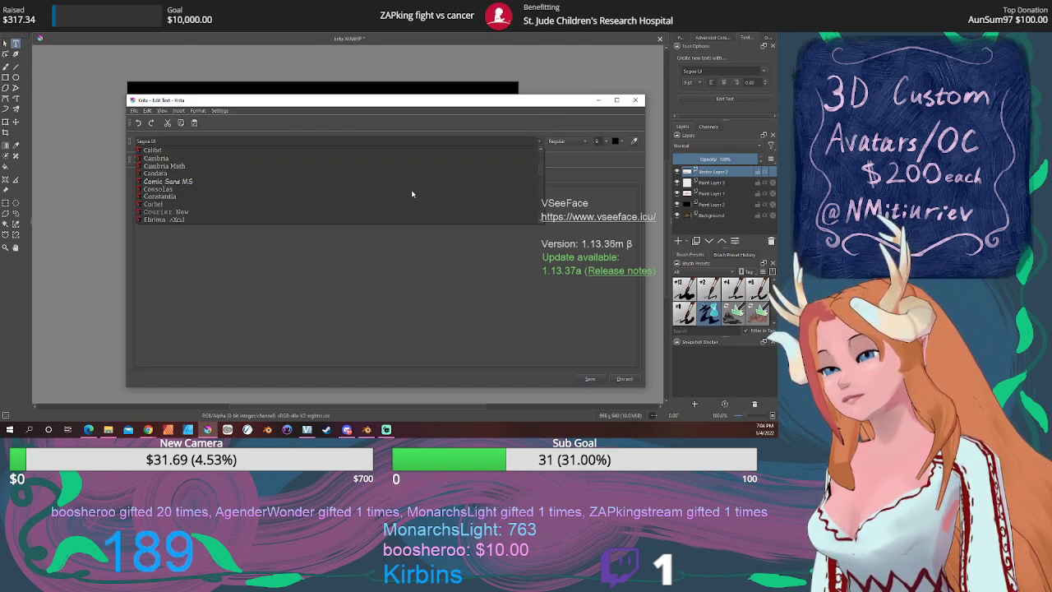
scroll(413, 194, down, 1)
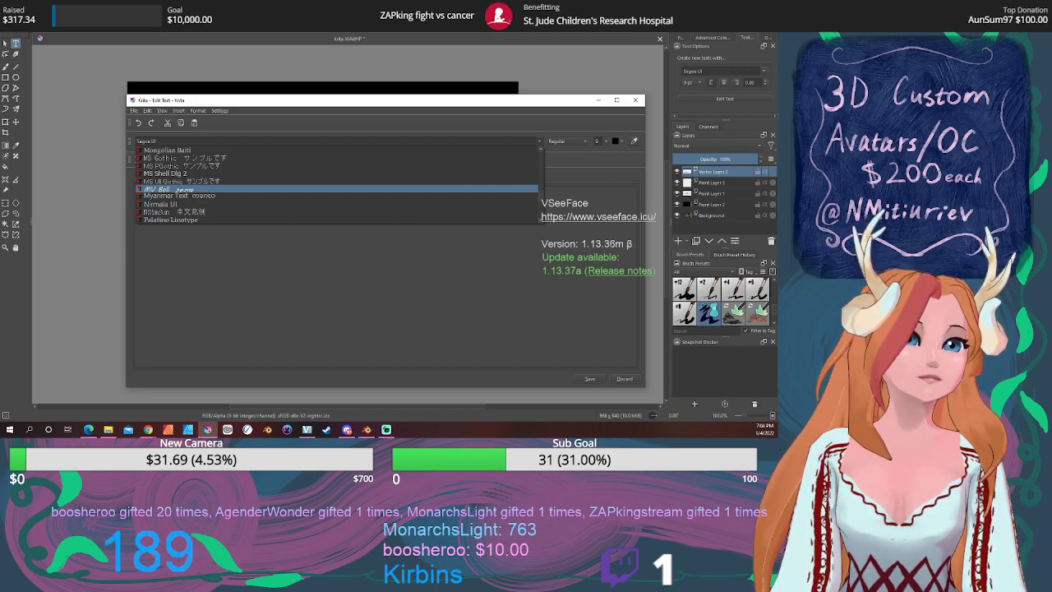
Look through the whole font list again for one suited to the banner's placeholder text.
key(alt+Tab)
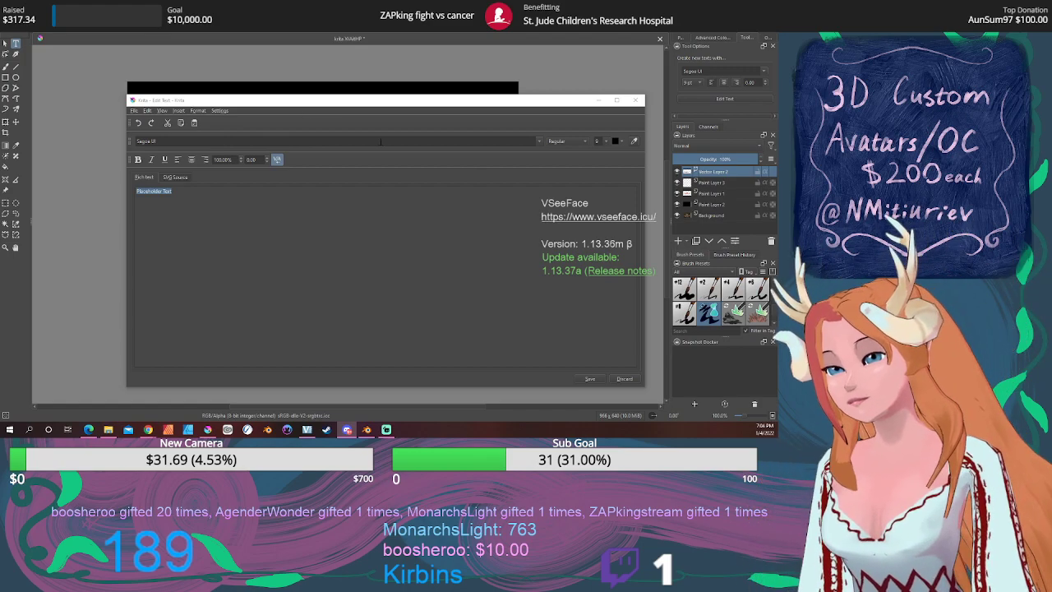
click(540, 142)
scroll(393, 183, down, 10)
scroll(394, 185, down, 10)
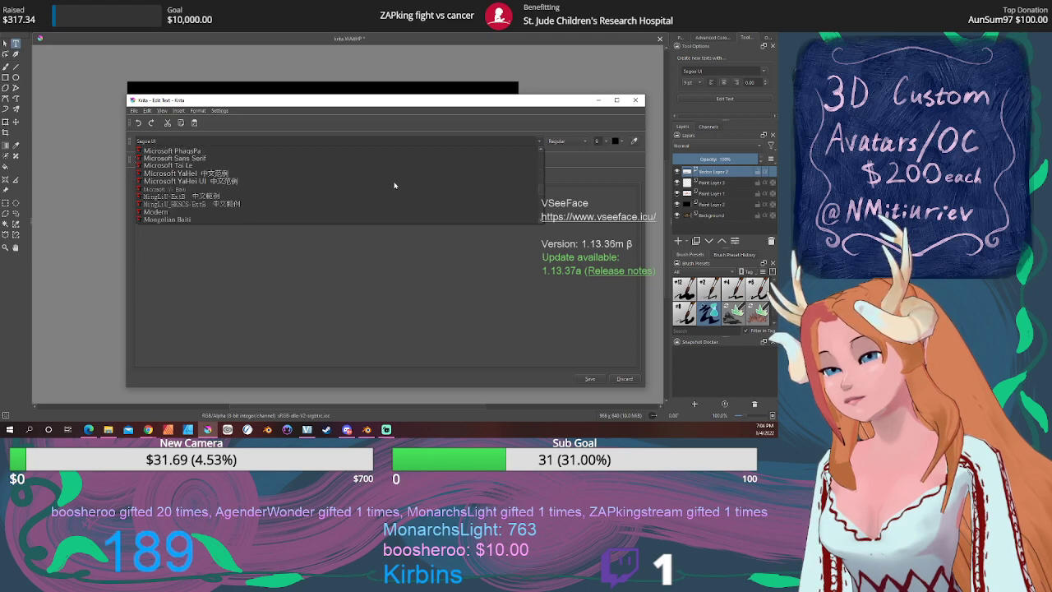
scroll(394, 185, up, 20)
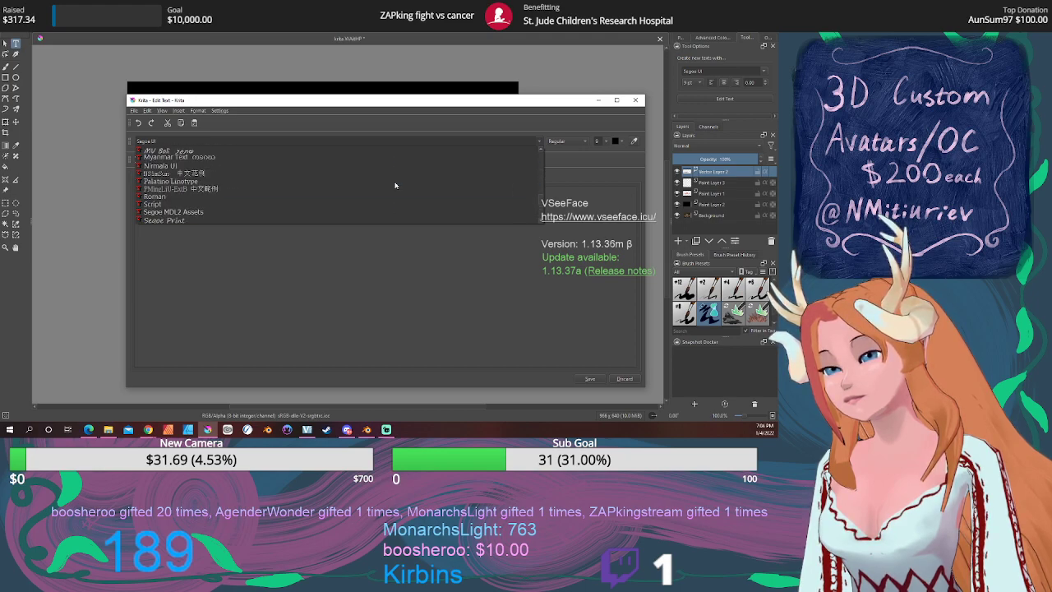
scroll(394, 185, down, 2)
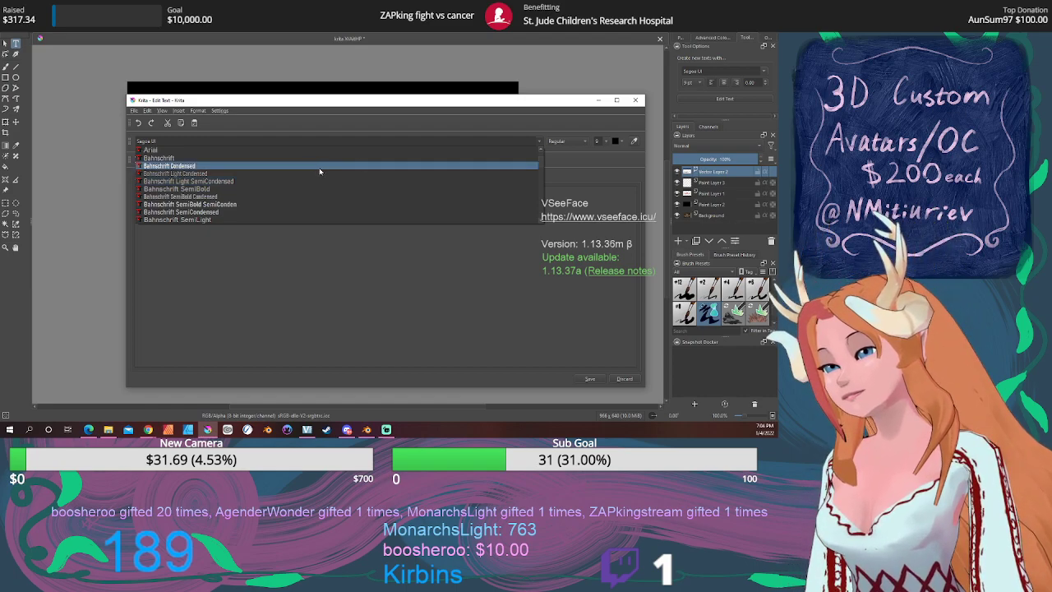
scroll(298, 179, down, 15)
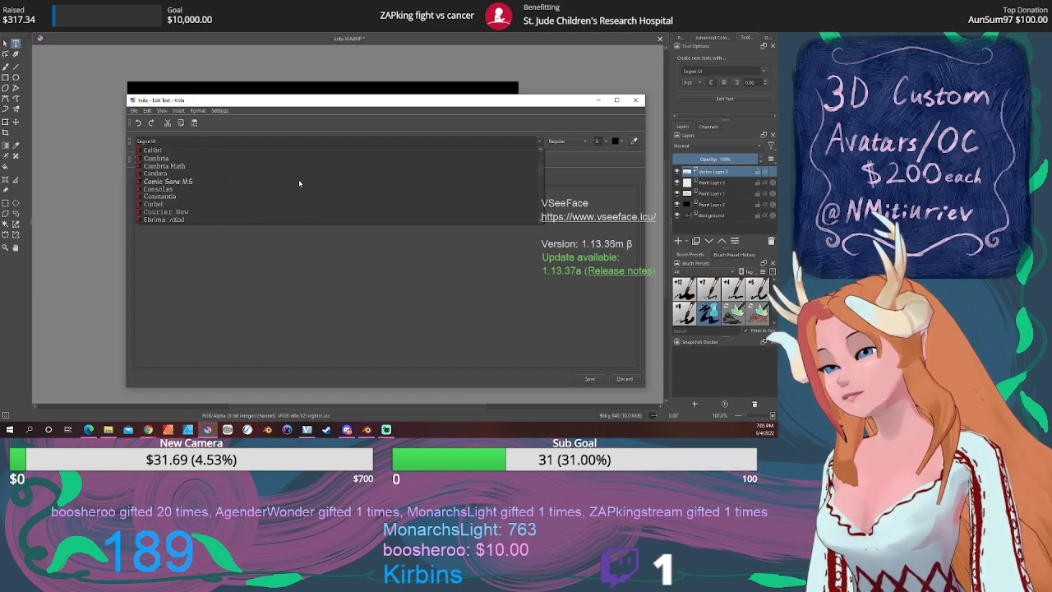
scroll(299, 179, up, 15)
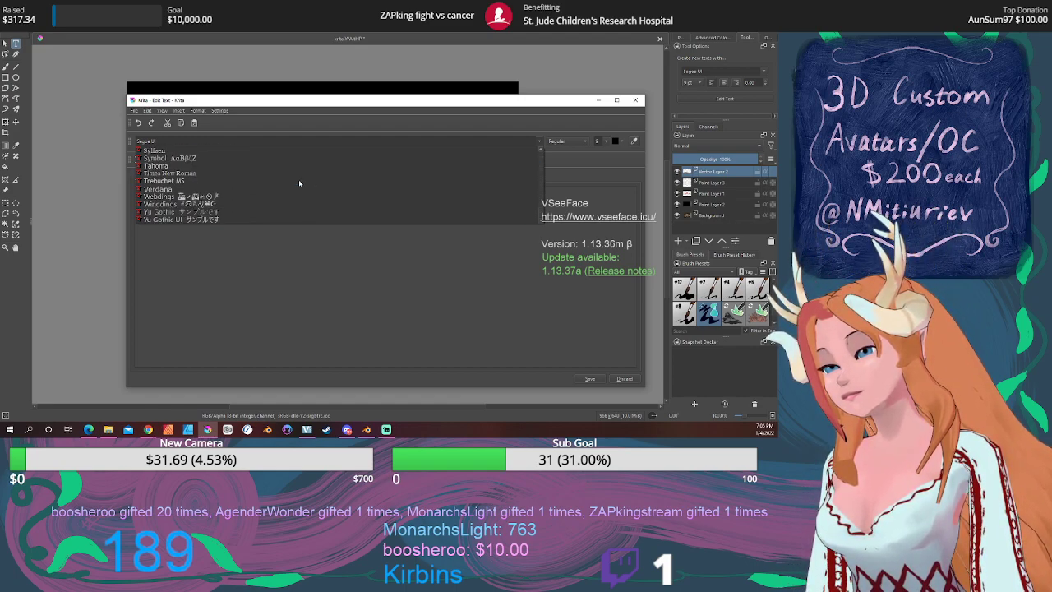
scroll(298, 179, up, 5)
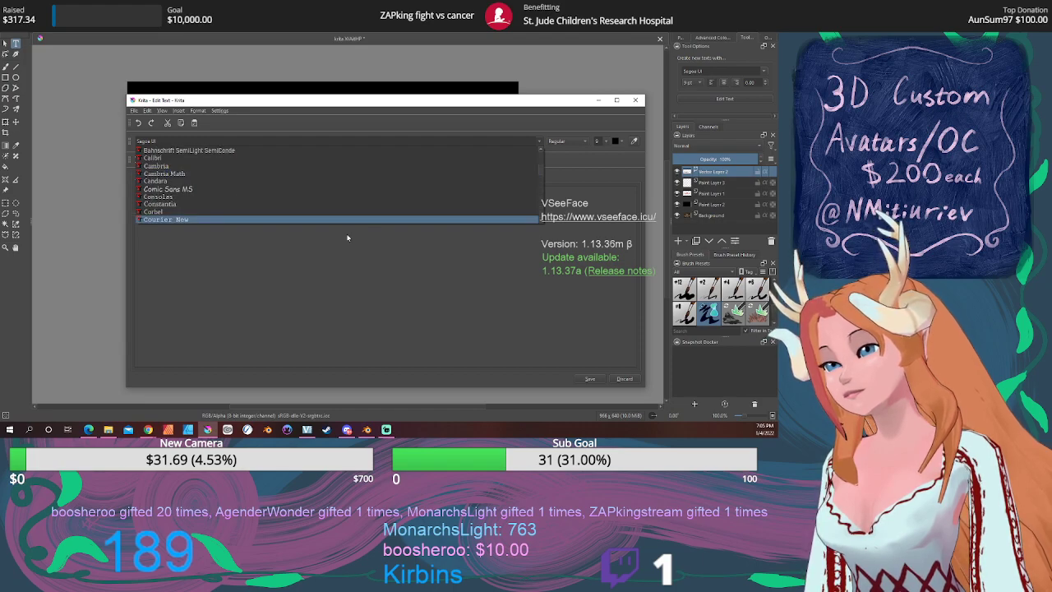
click(311, 250)
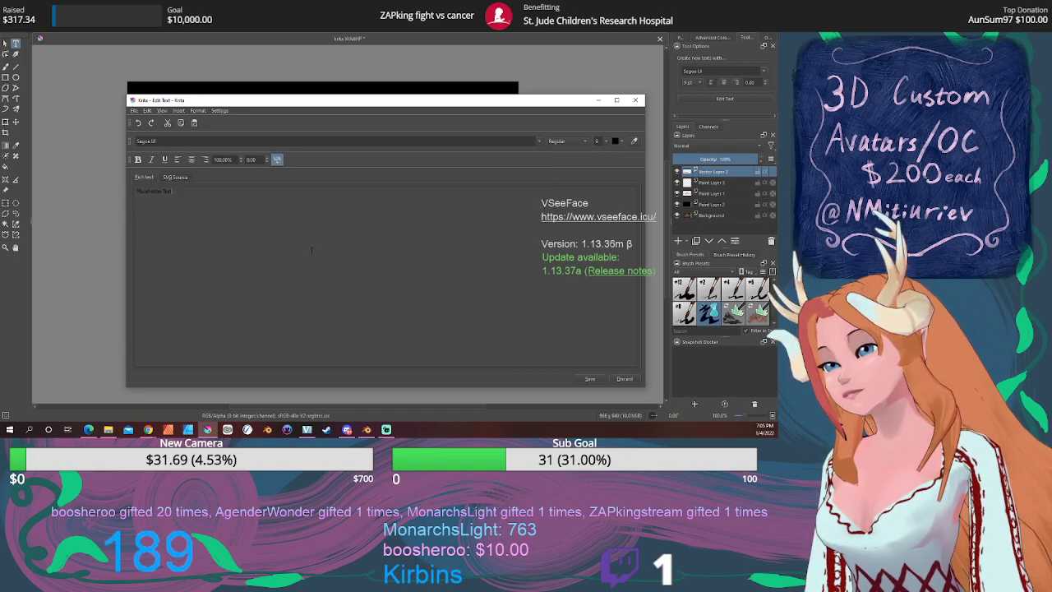
Inspect the SVG source of the placeholder text and return to the rich text view.
click(198, 112)
click(198, 112)
click(147, 110)
click(257, 190)
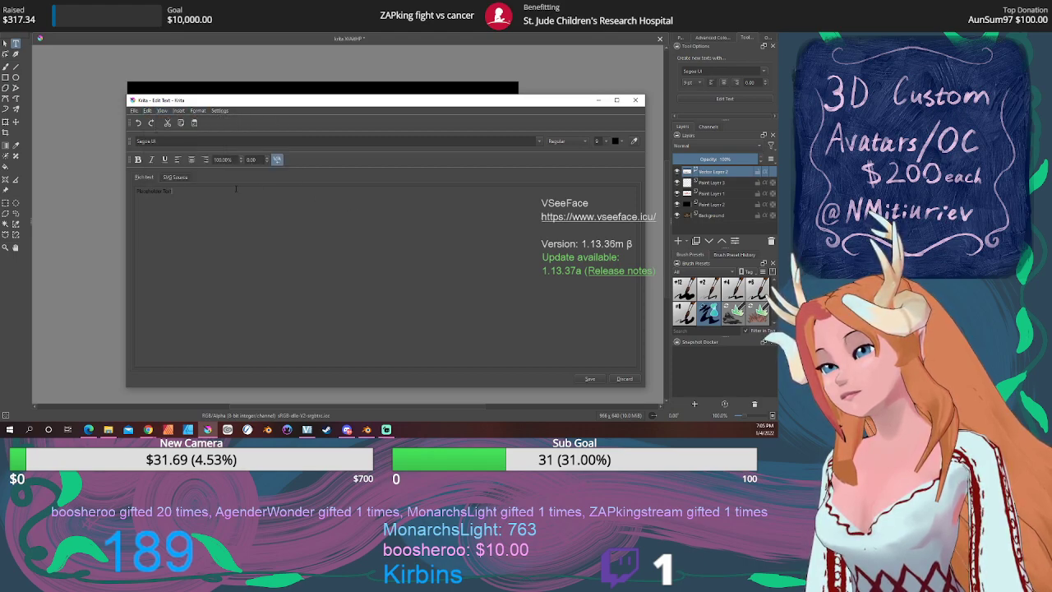
click(187, 179)
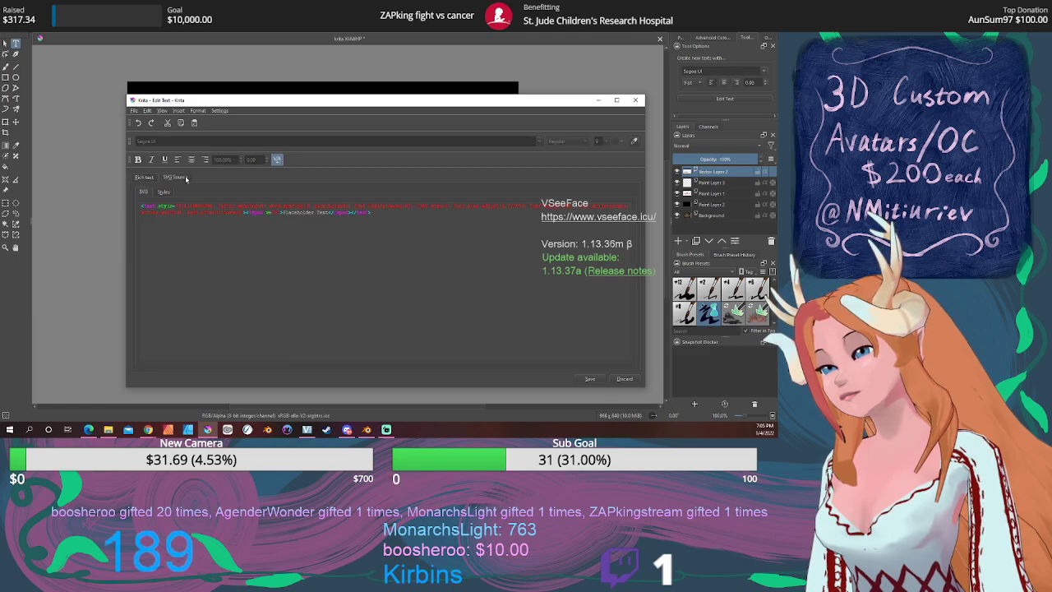
click(148, 177)
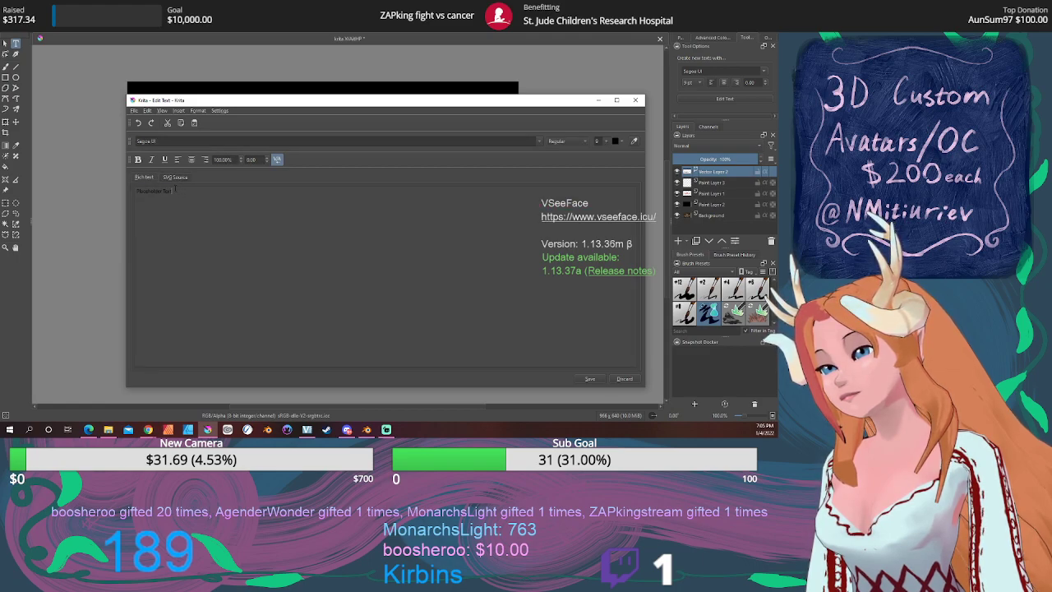
Set the font of the placeholder text to Impact.
click(537, 143)
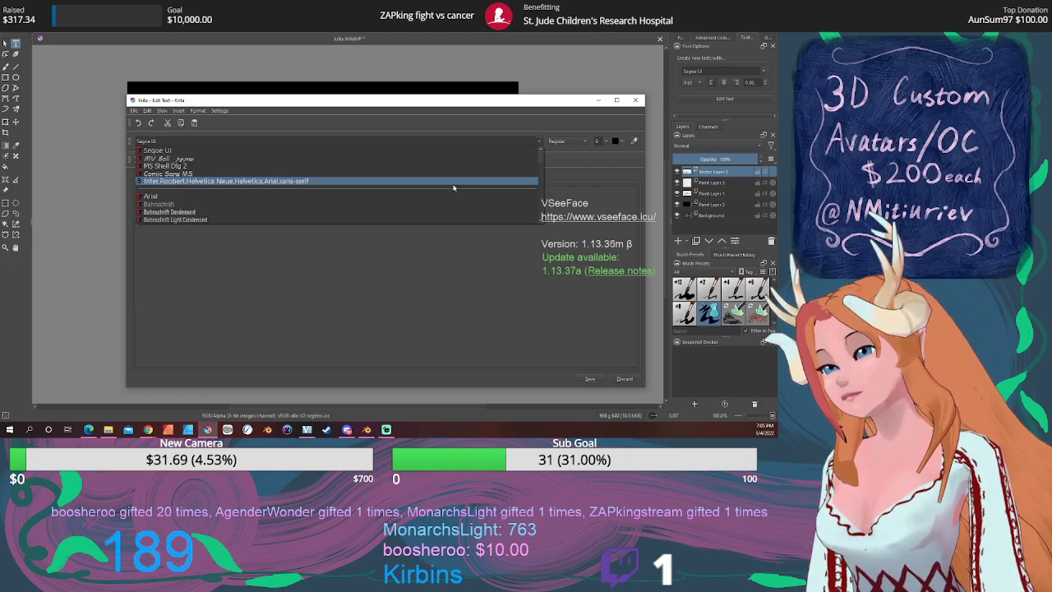
scroll(453, 187, down, 5)
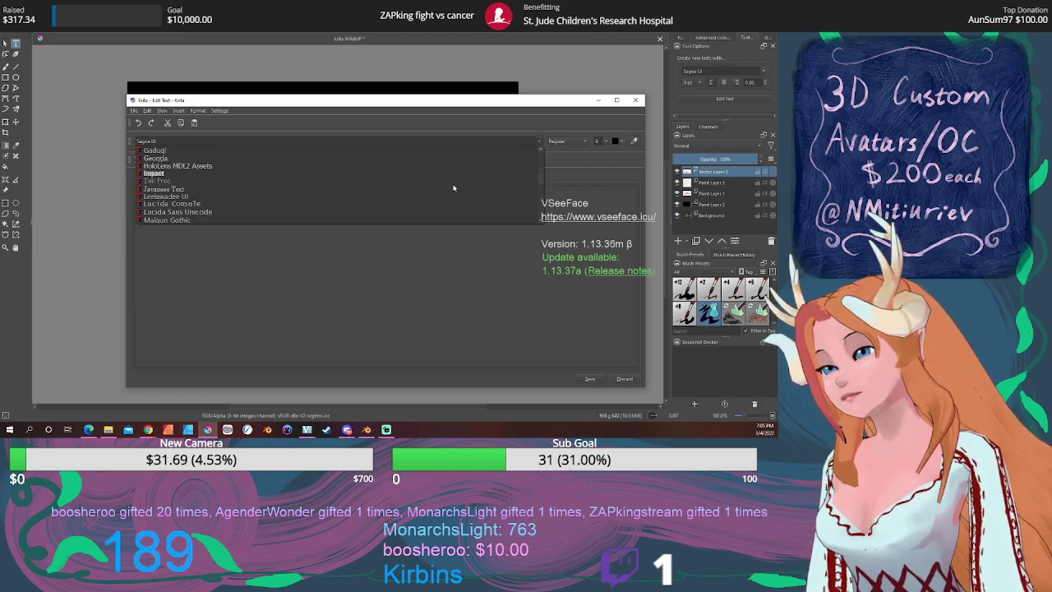
click(200, 173)
text(D)
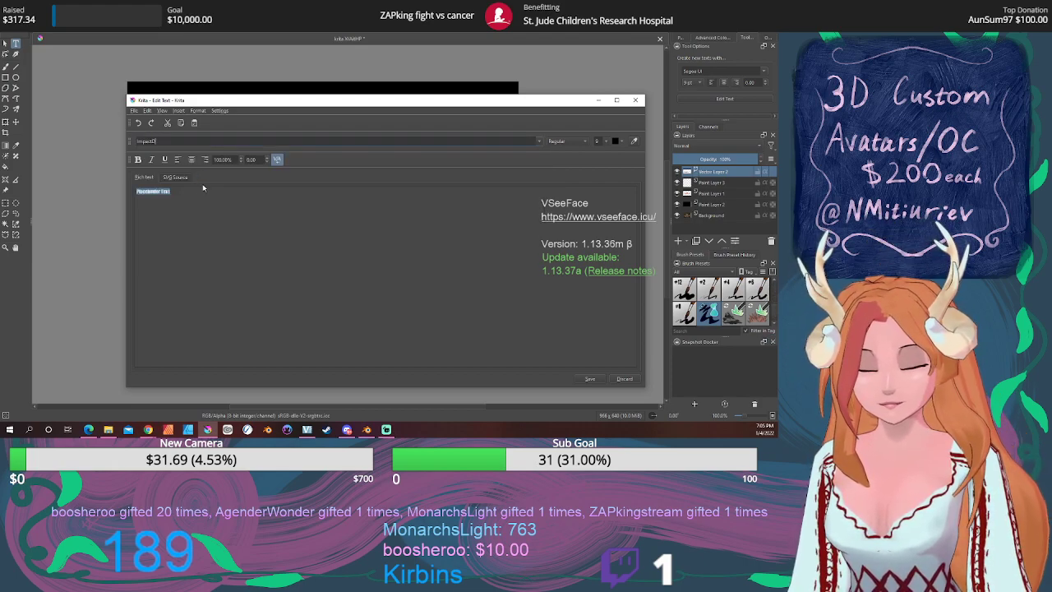
text(USTBBEAK)
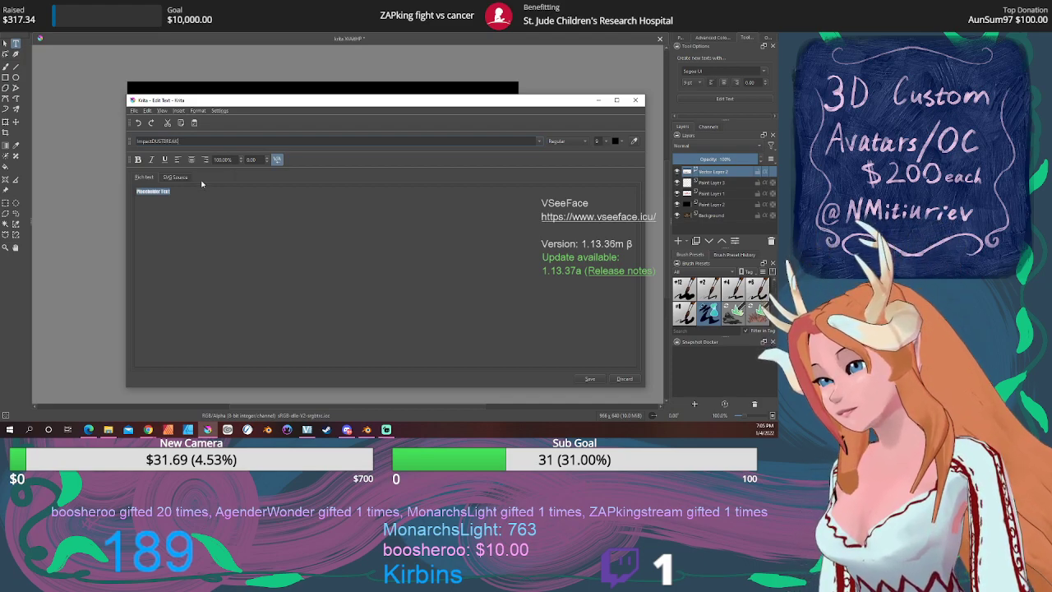
click(188, 194)
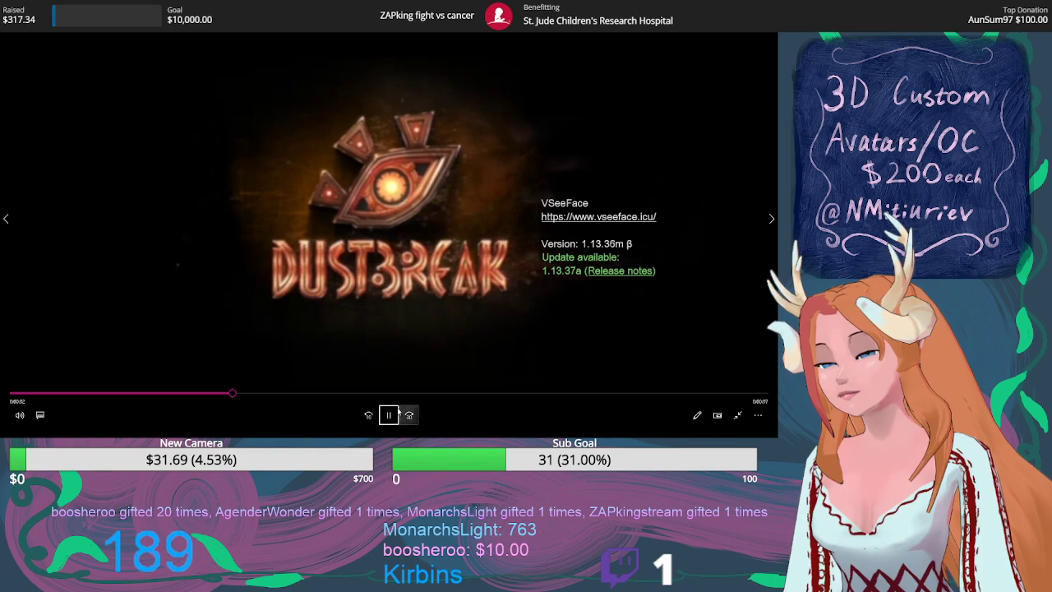
Pause the DUSTBREAK logo video to study its lettering, and resume playback.
click(390, 415)
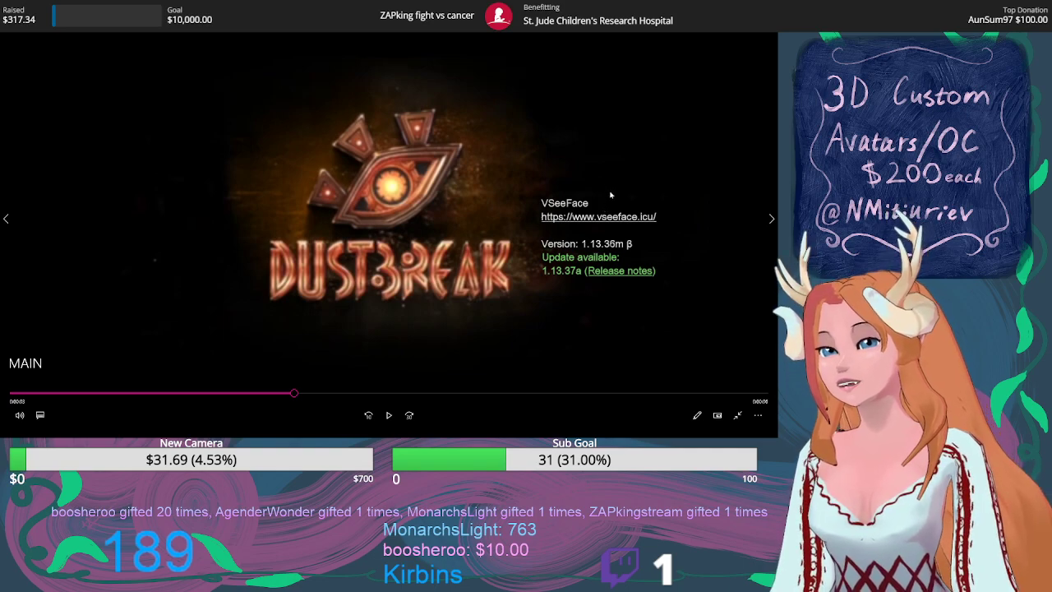
click(389, 415)
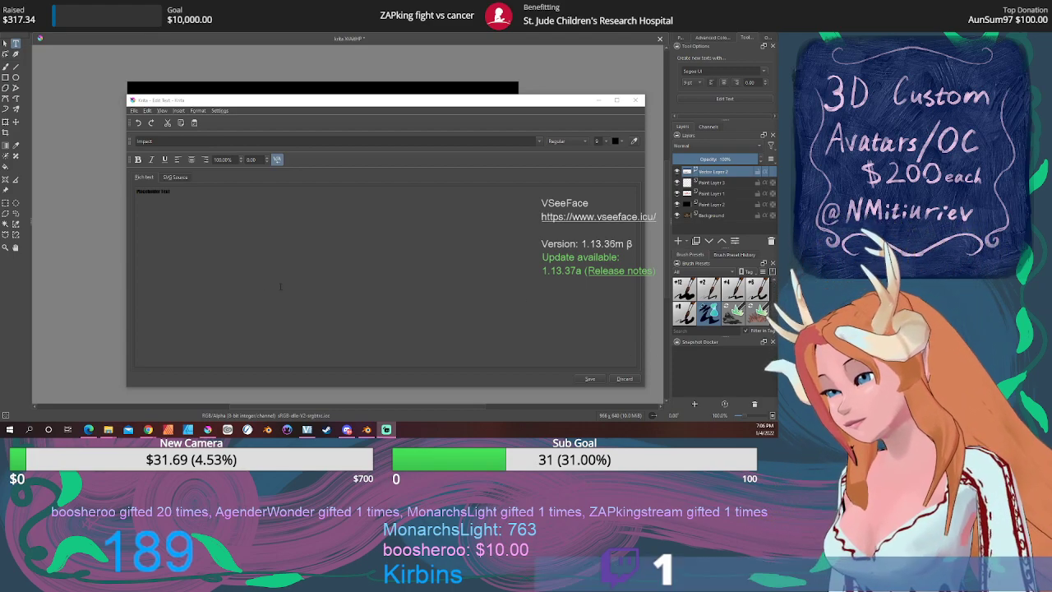
Replace the placeholder text with "DUSTBREAK" and save it to the text box.
click(187, 192)
key(ctrl+a)
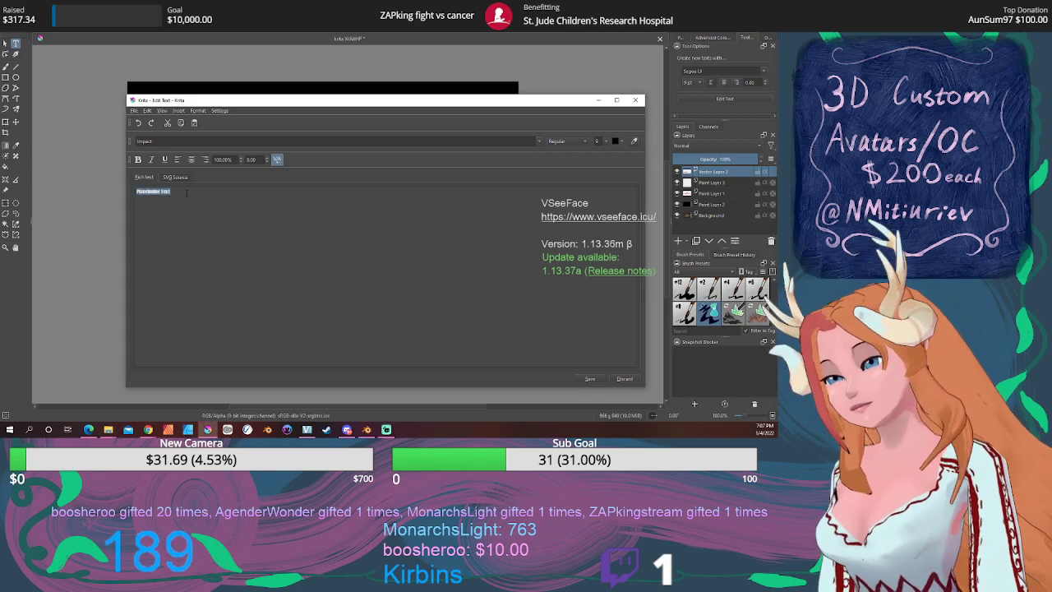
key(BackSpace)
text(Tutorial)
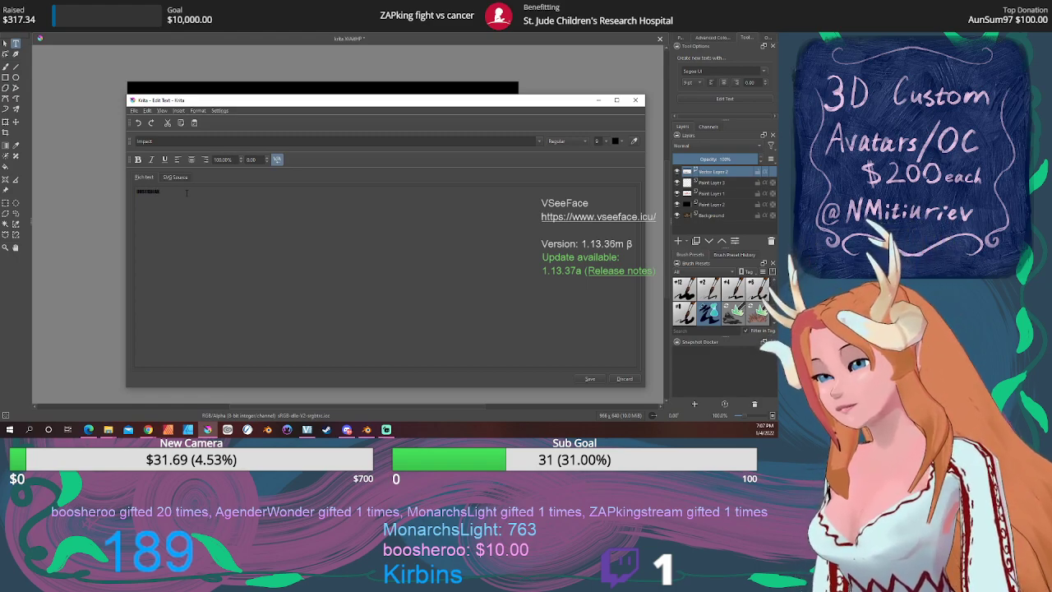
click(590, 380)
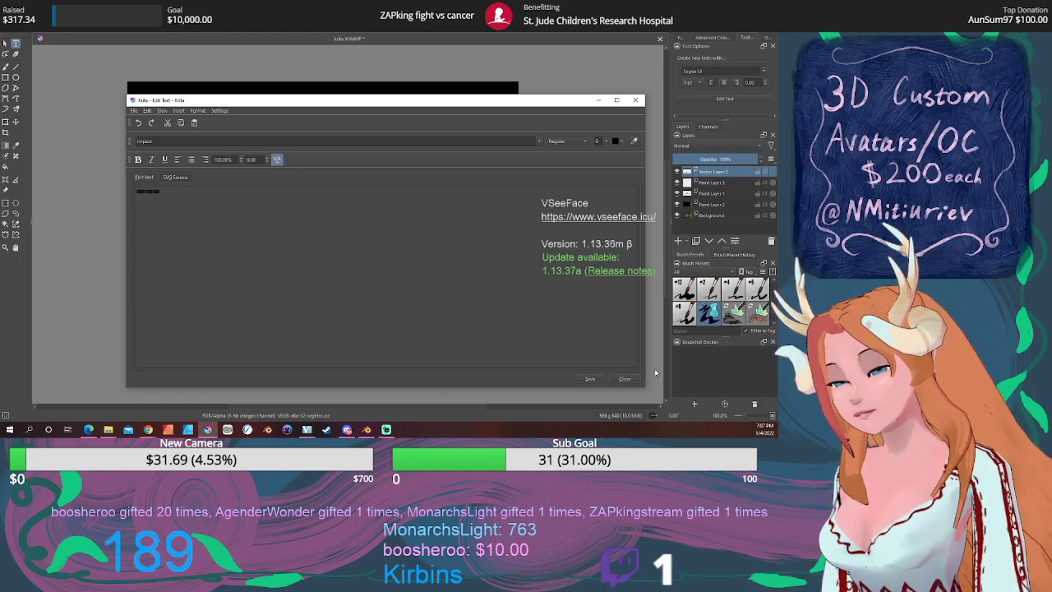
Colour the DUSTBREAK text red to match the logo linework and save the text.
drag(399, 97, 385, 158)
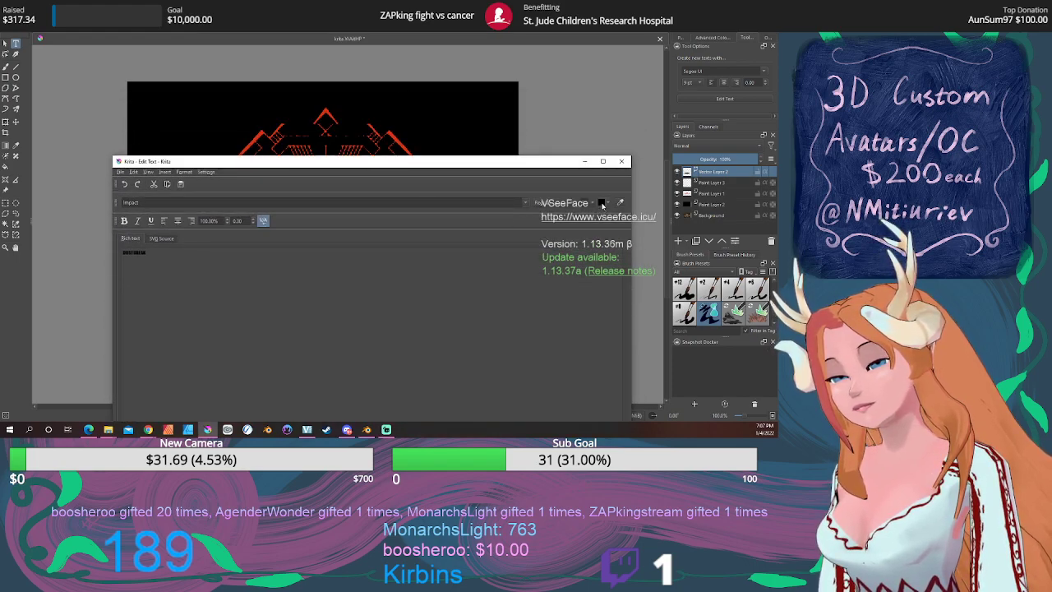
click(608, 204)
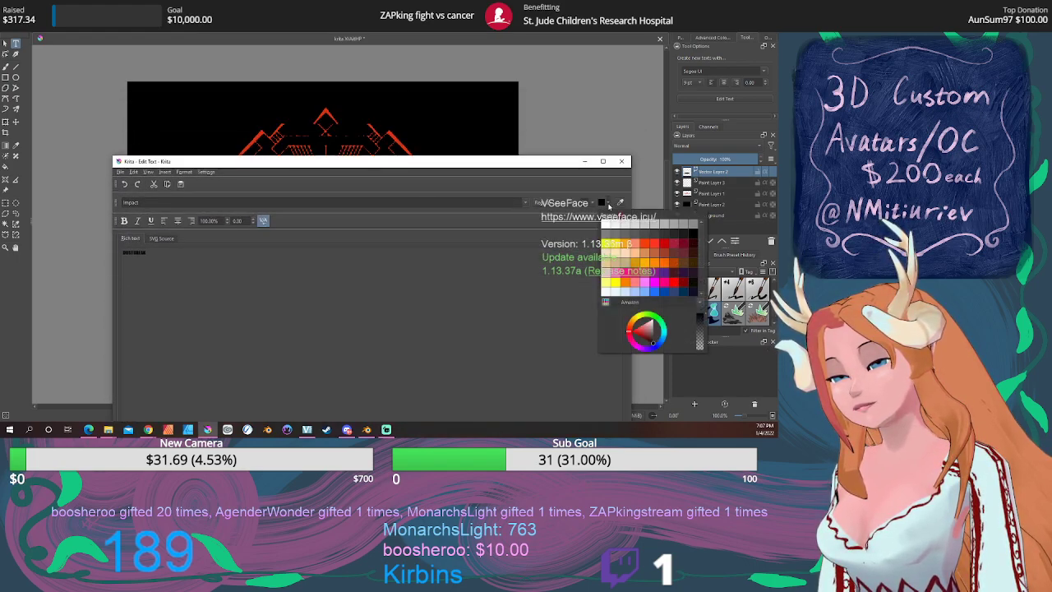
click(653, 244)
double_click(160, 253)
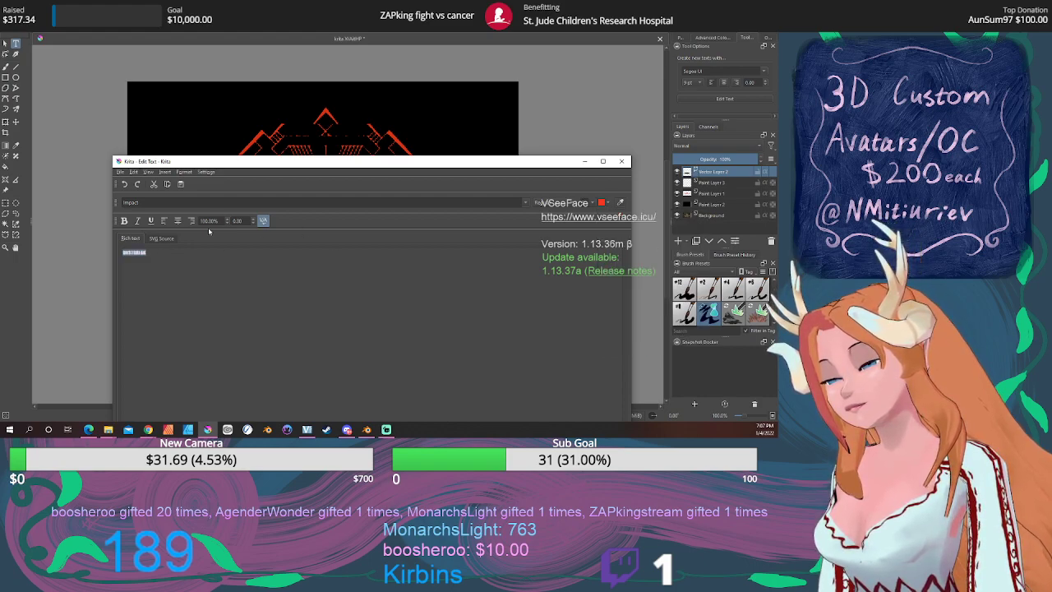
drag(278, 164, 293, 96)
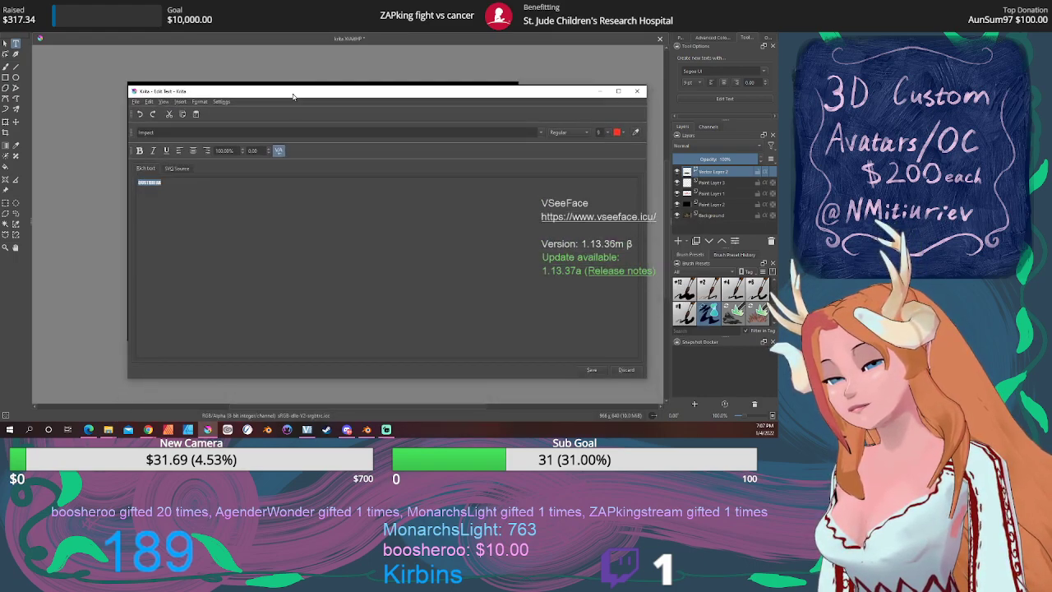
click(589, 369)
Set the font size of the DUSTBREAK text to 72 and uncover the canvas behind the editor.
drag(403, 96, 394, 125)
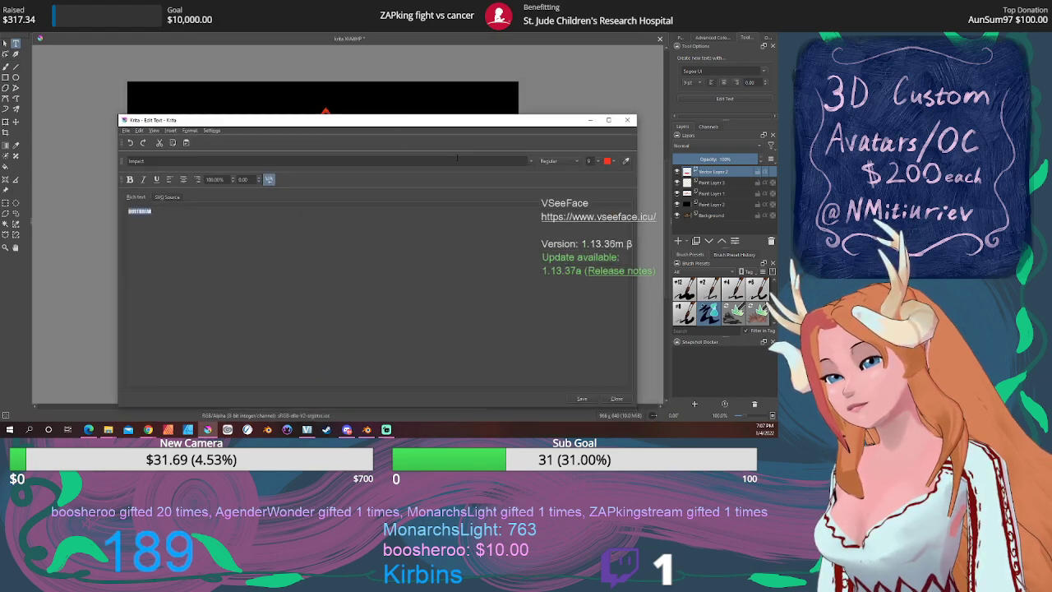
click(596, 161)
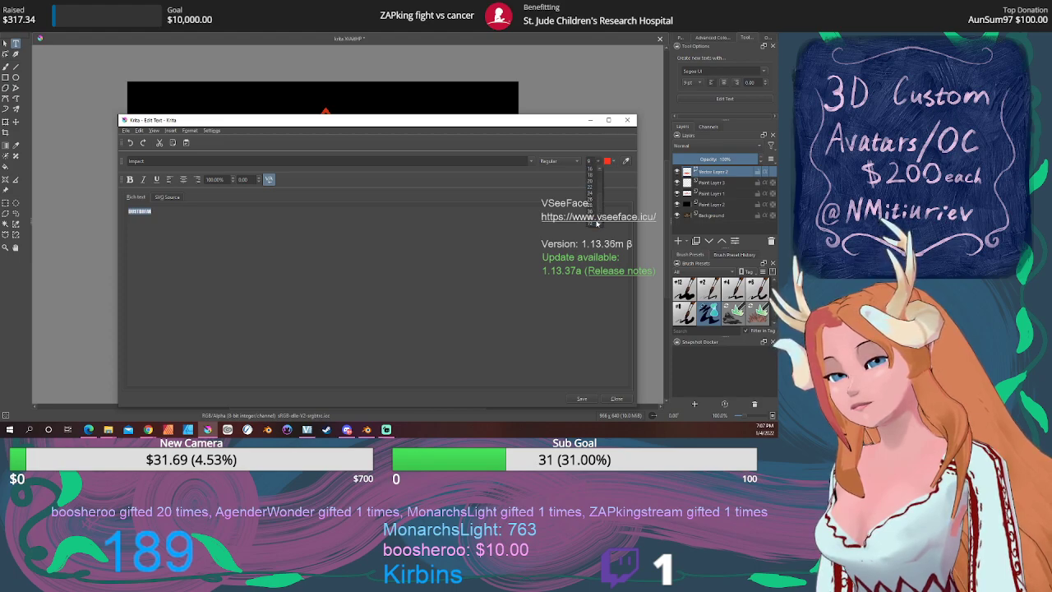
click(597, 222)
drag(391, 125, 424, 133)
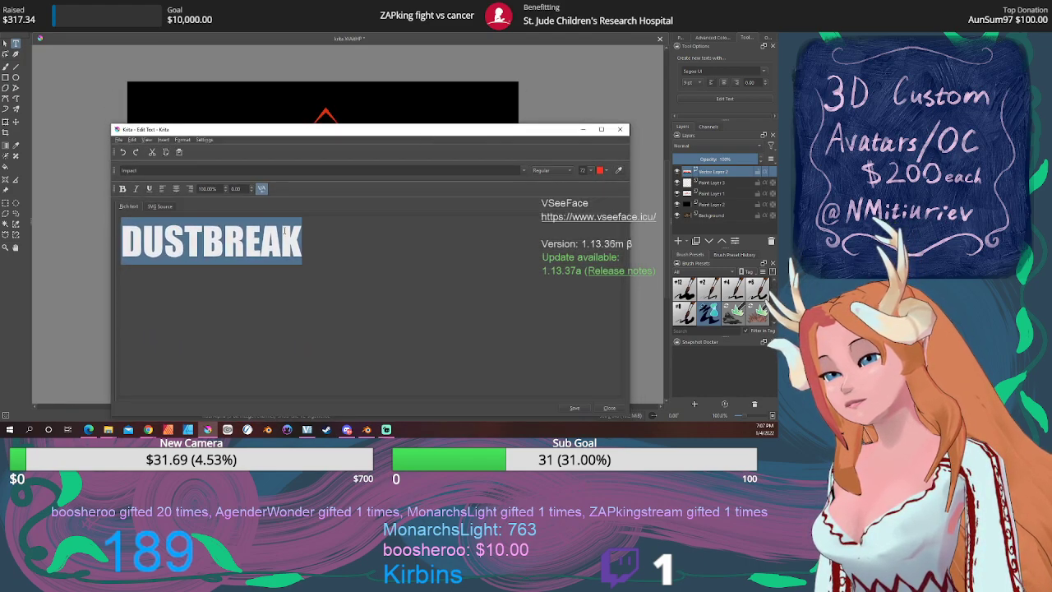
Look through the fonts for an alternative for the DUSTBREAK text and choose Impact again.
click(523, 171)
scroll(368, 228, down, 10)
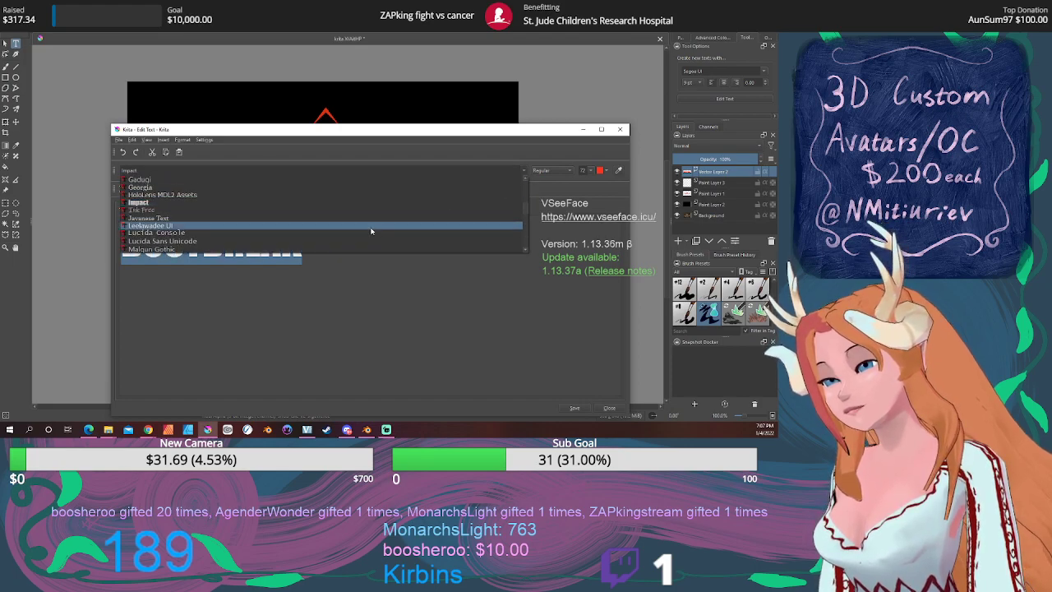
scroll(368, 228, up, 8)
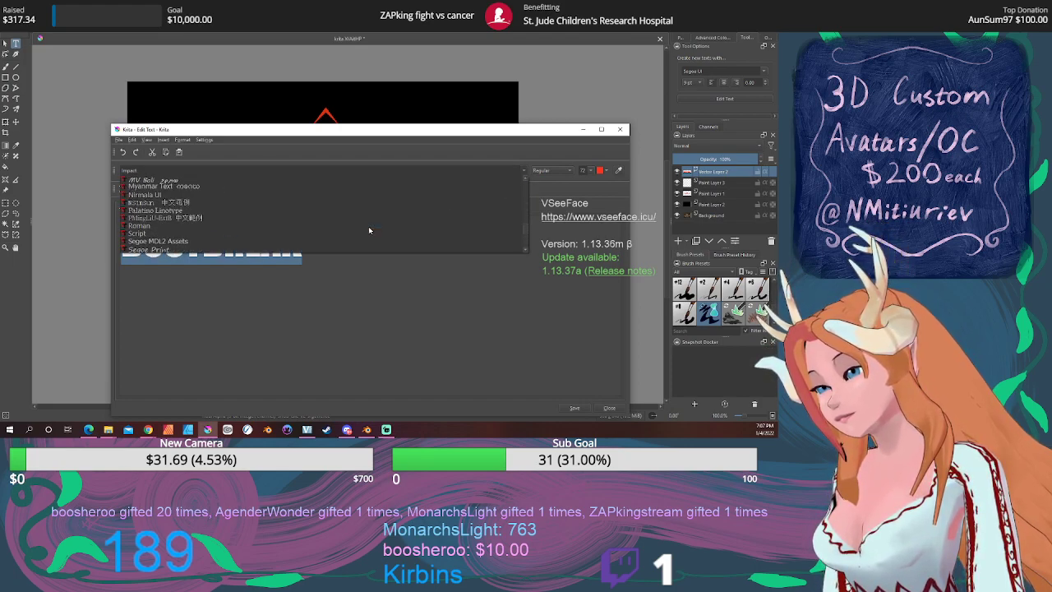
scroll(369, 230, up, 4)
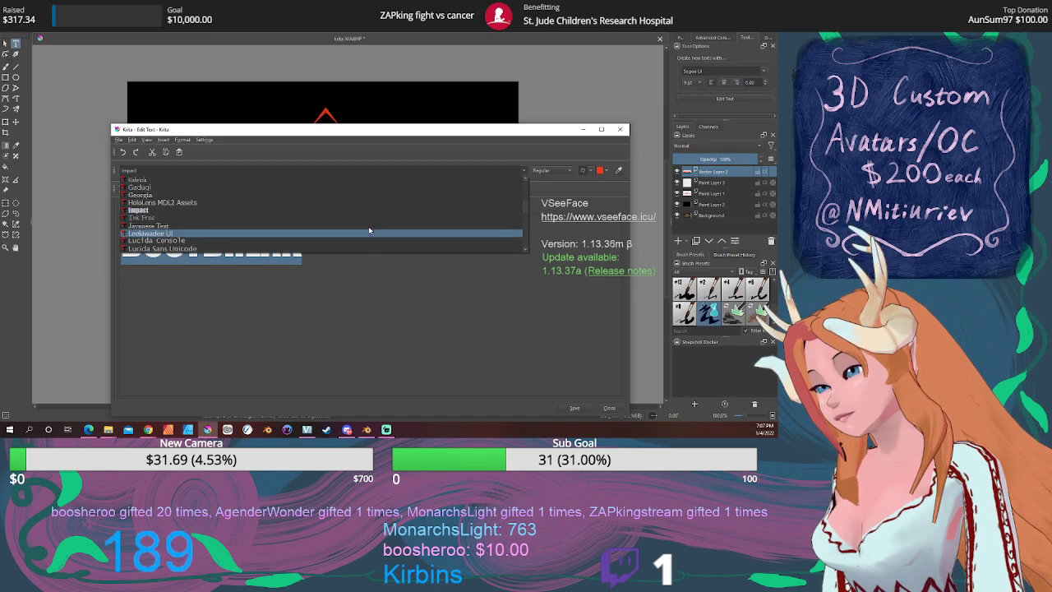
click(166, 210)
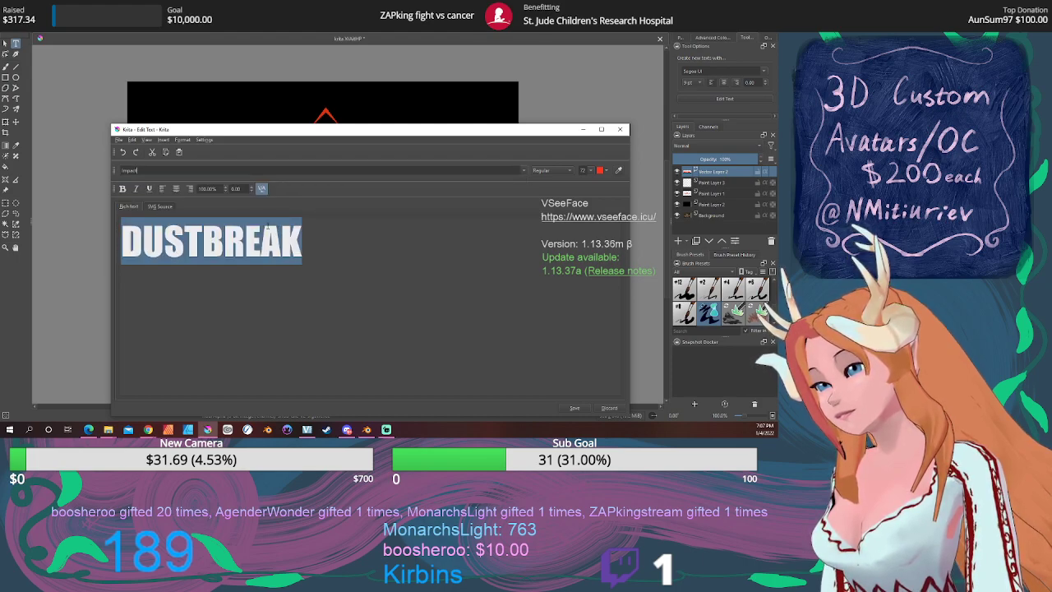
Try italic and bold on the DUSTBREAK text, turn both off again and save the text.
click(137, 189)
click(137, 190)
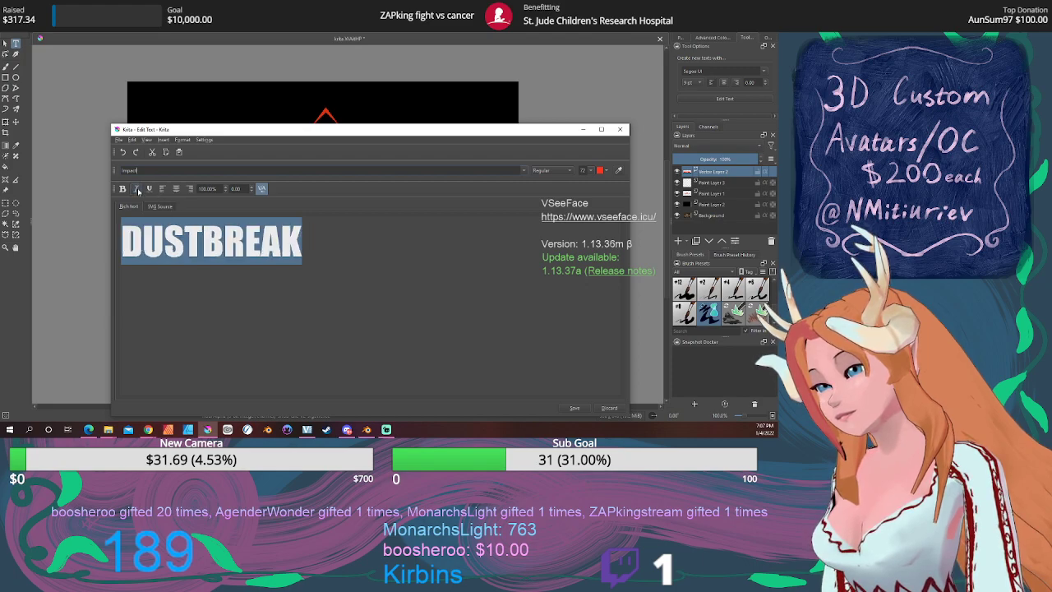
click(124, 189)
click(124, 189)
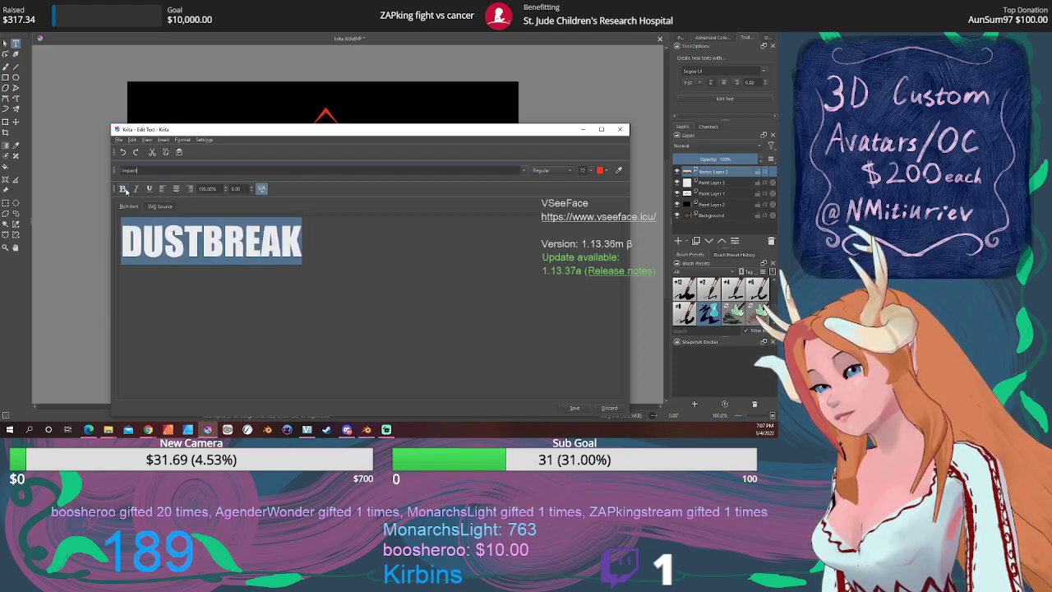
click(575, 408)
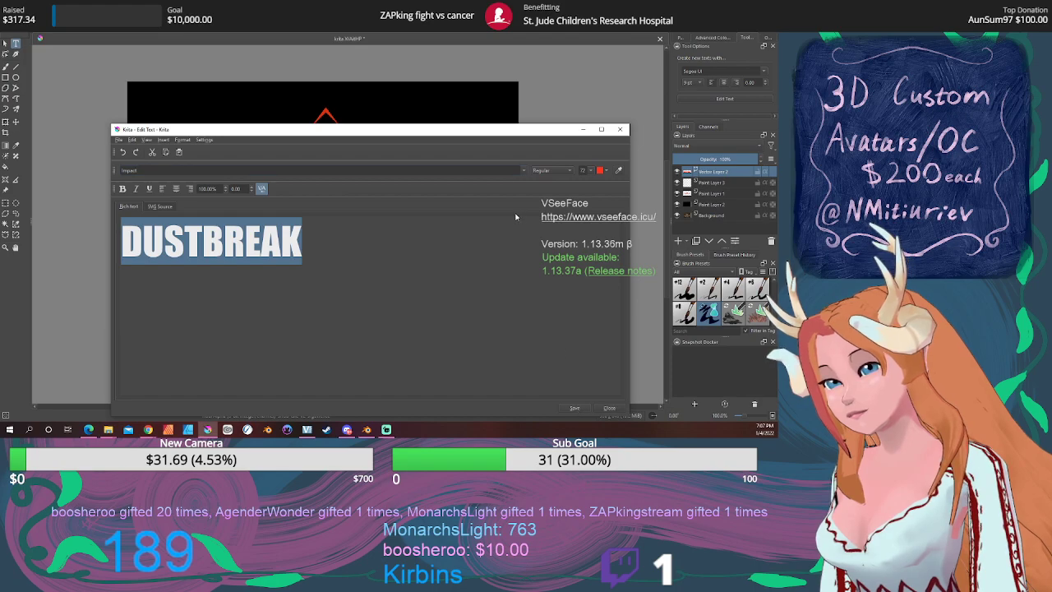
Centre the DUSTBREAK text in the logo's middle banner and stretch it horizontally to fill the banner's width.
click(609, 408)
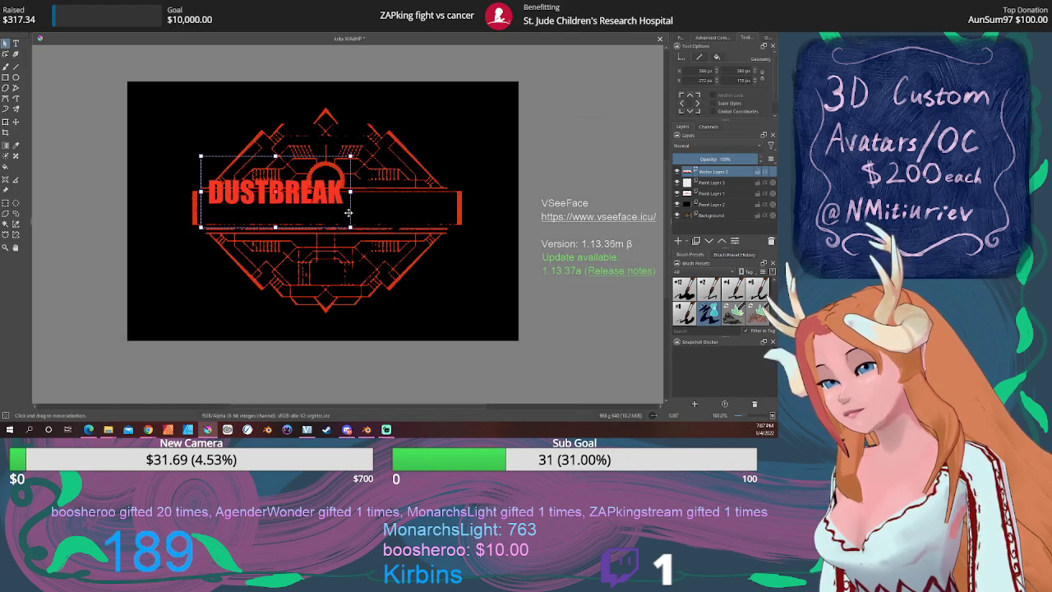
drag(308, 188, 357, 207)
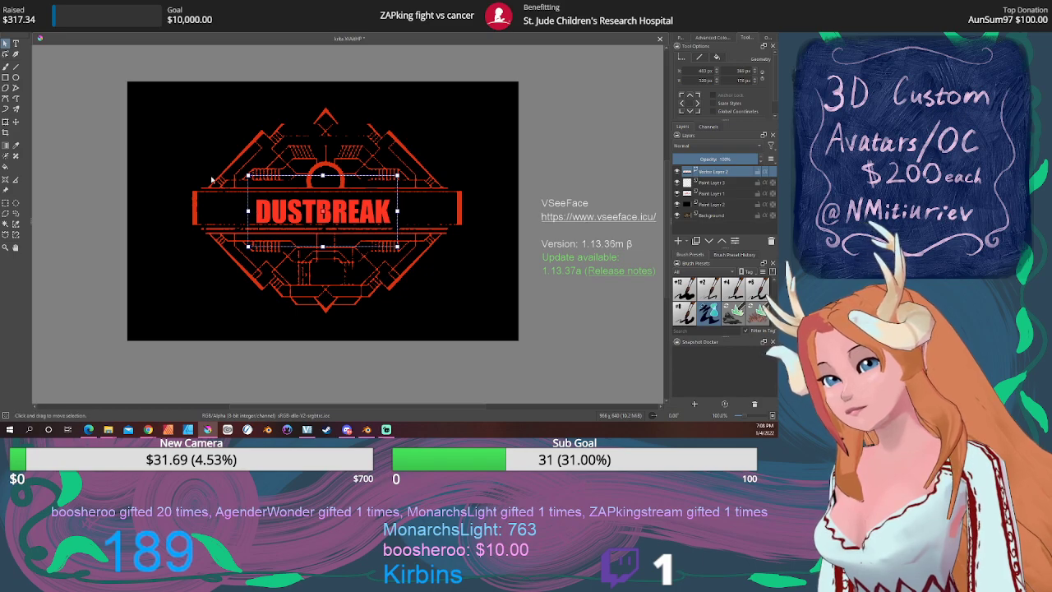
click(5, 121)
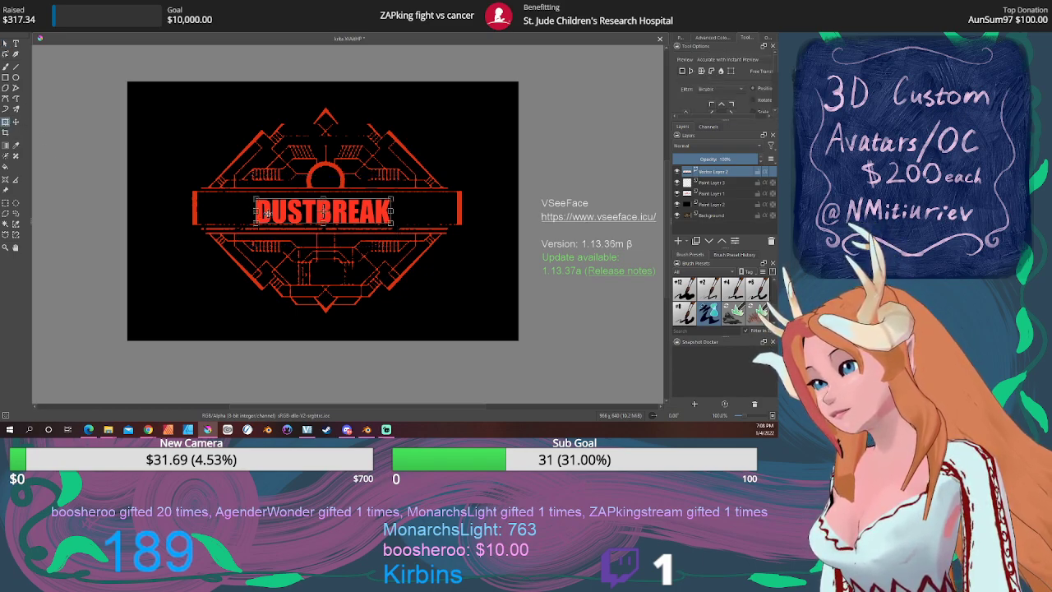
drag(255, 212, 201, 212)
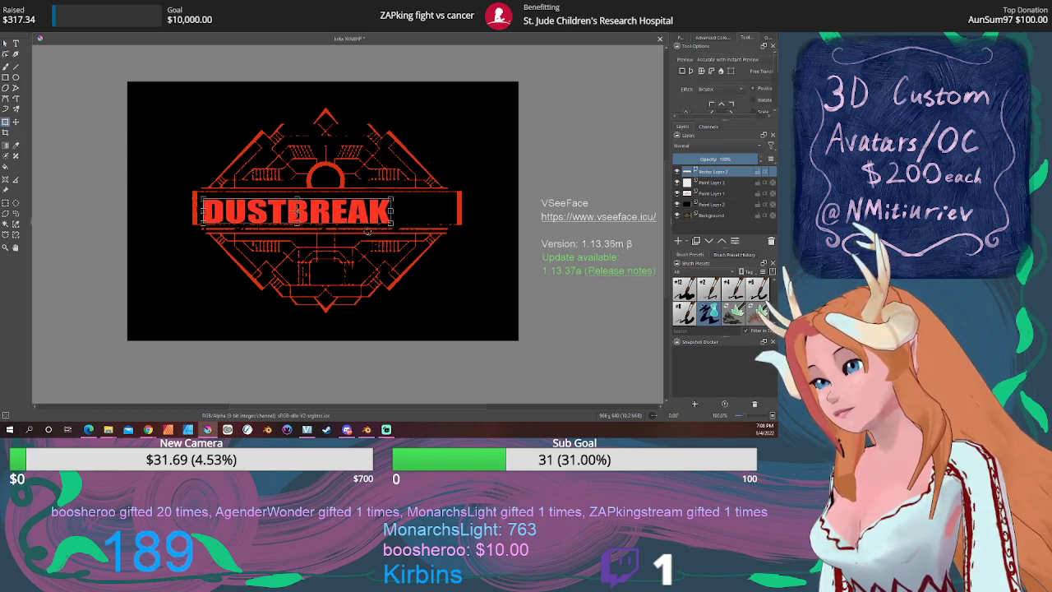
drag(393, 211, 453, 211)
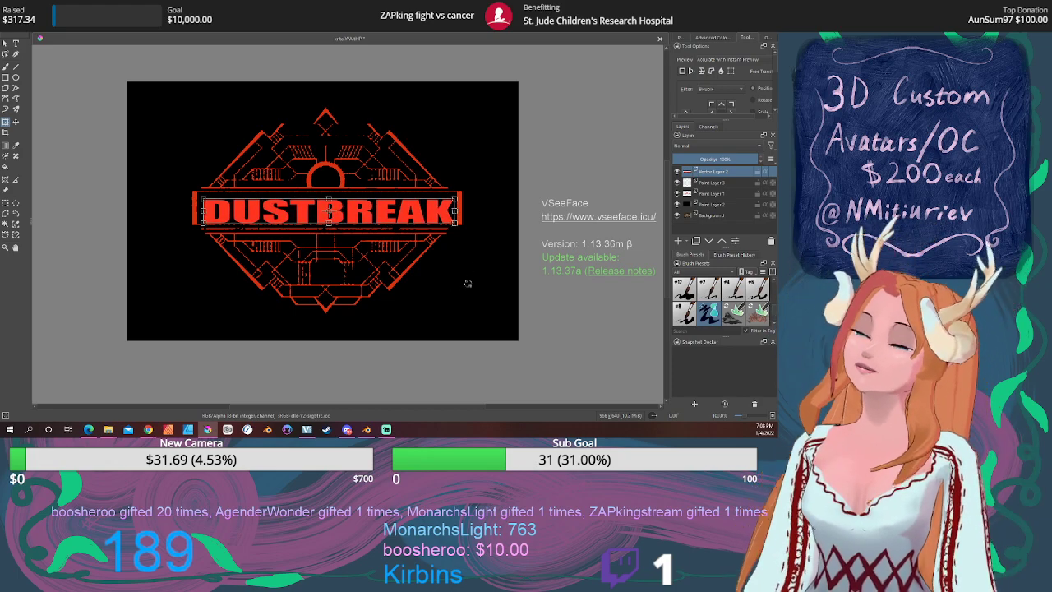
click(6, 43)
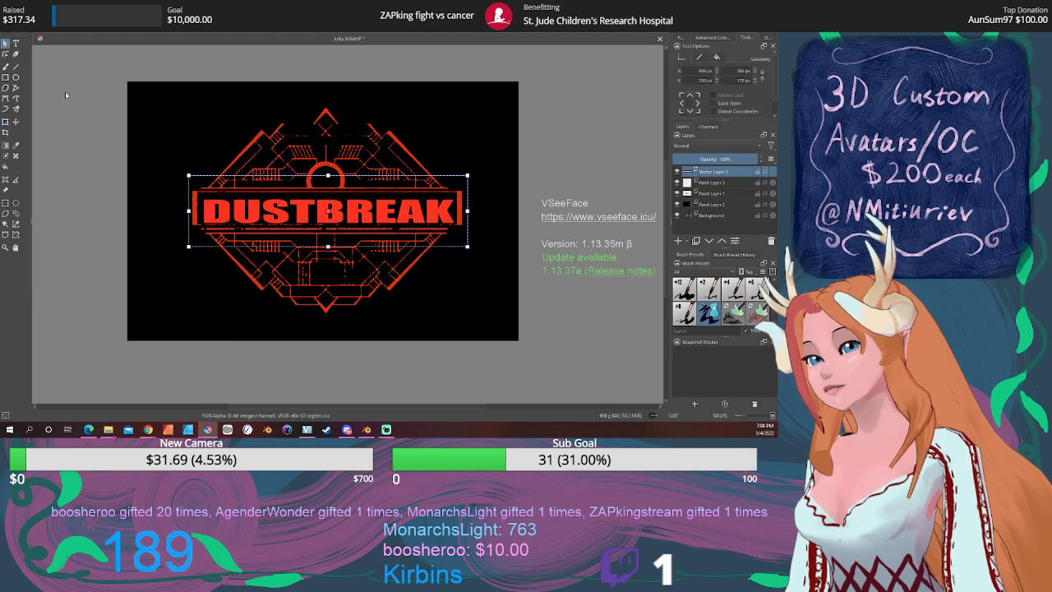
click(125, 145)
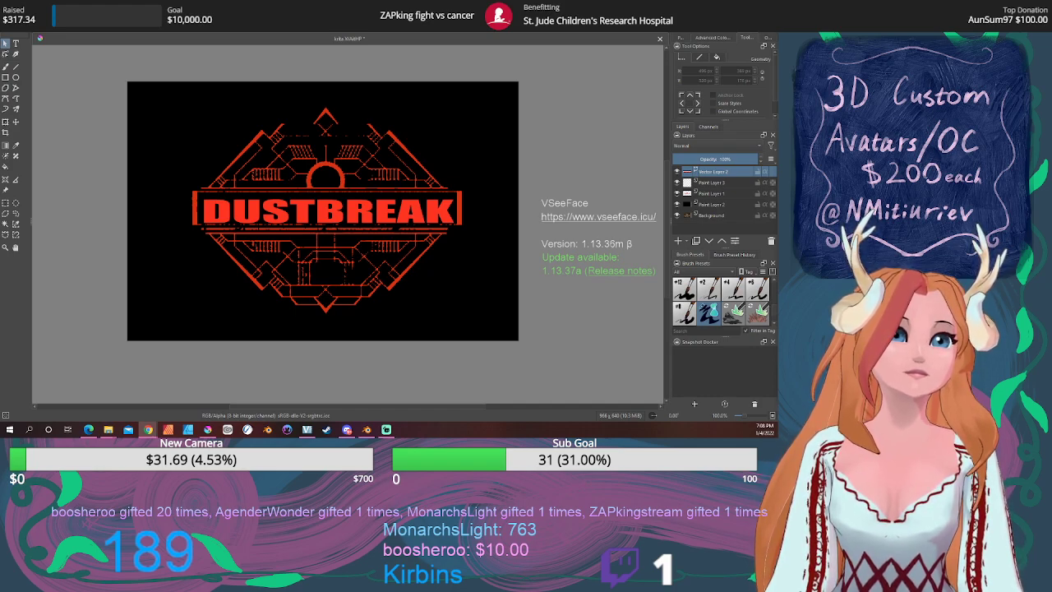
Reopen the DUSTBREAK text, browse the font list for an alternative, keep Impact and save the text.
click(379, 218)
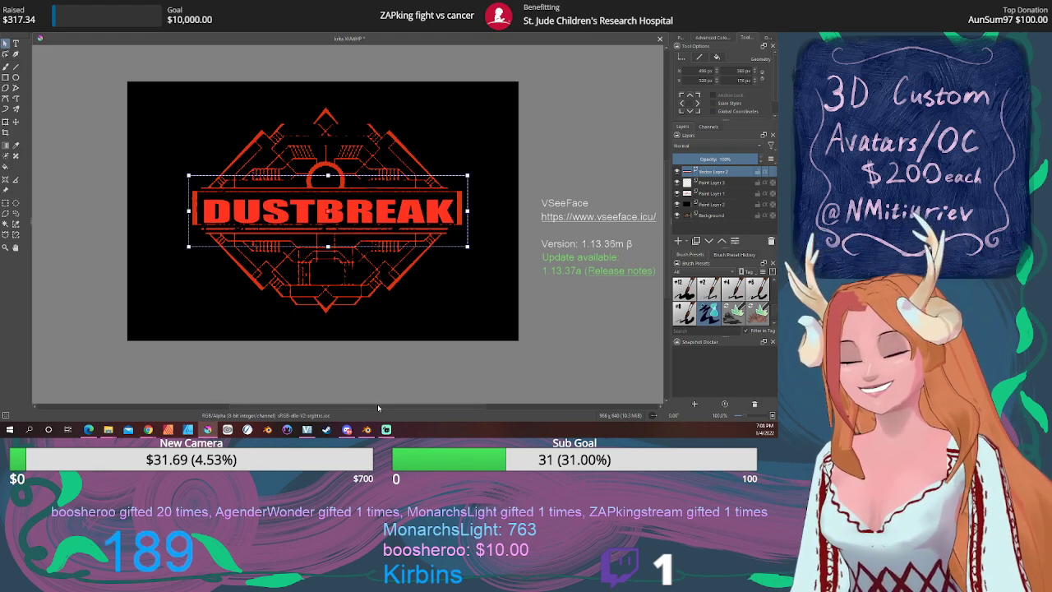
key(t)
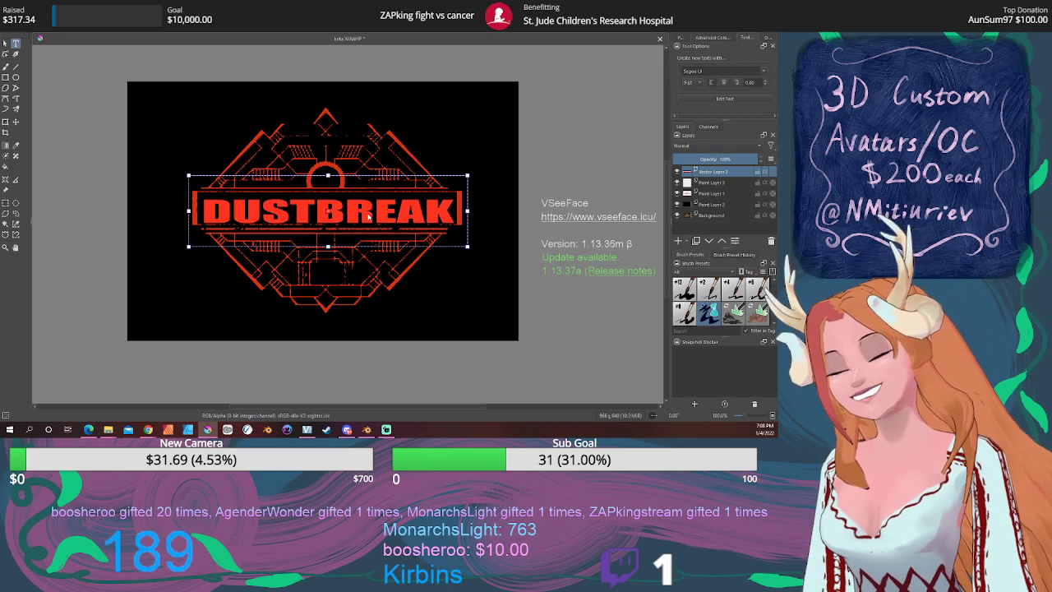
double_click(369, 215)
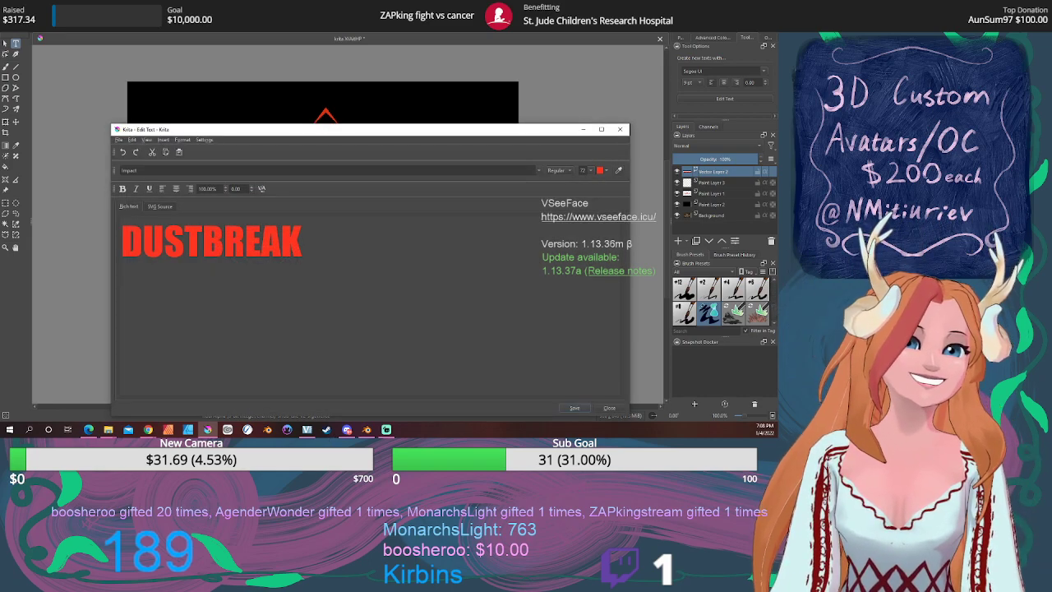
click(348, 431)
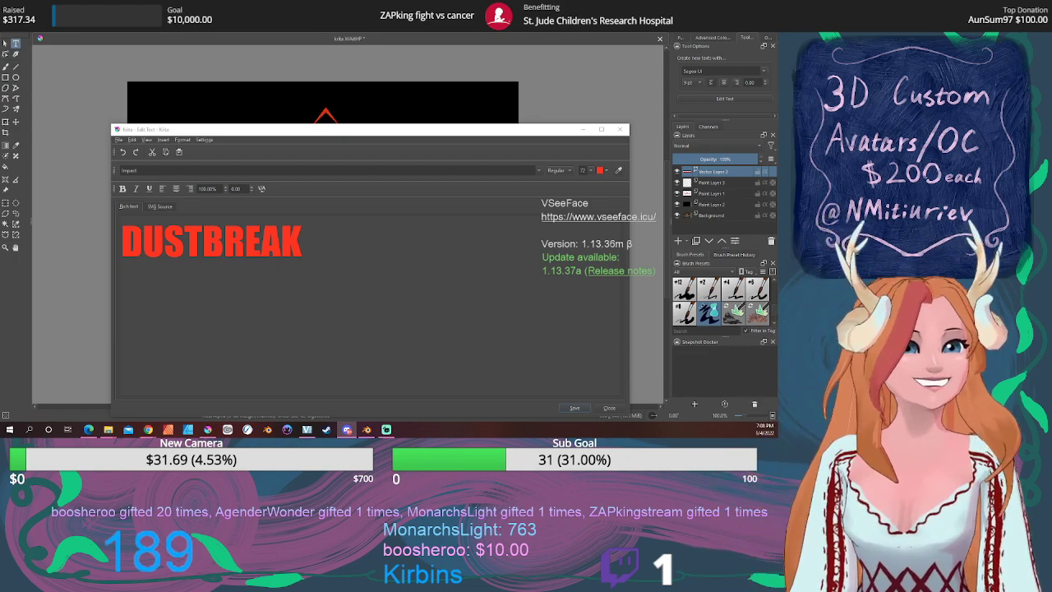
click(442, 302)
key(ctrl+a)
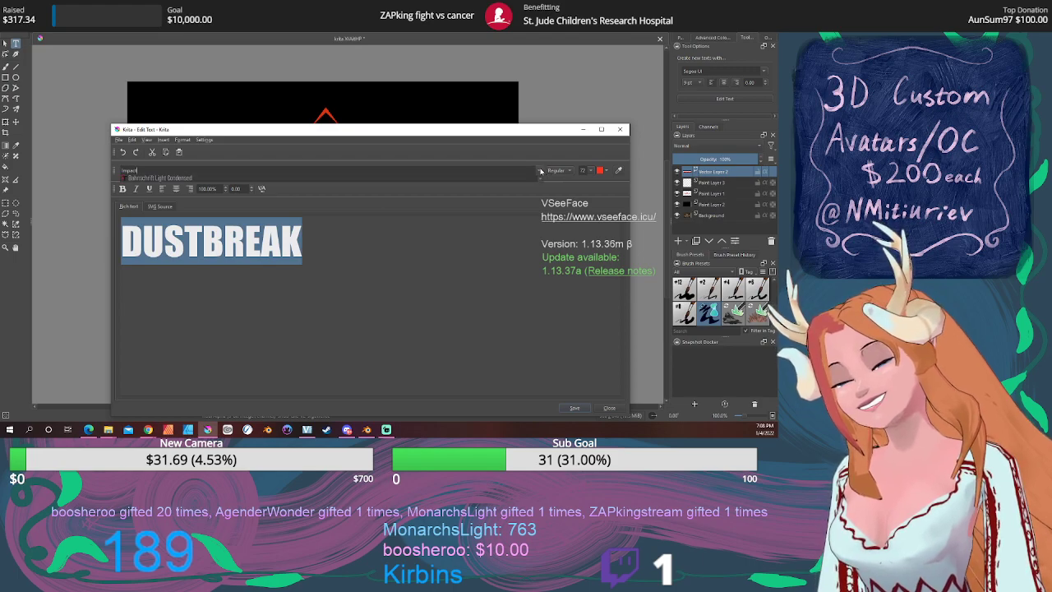
click(198, 171)
scroll(201, 214, down, 10)
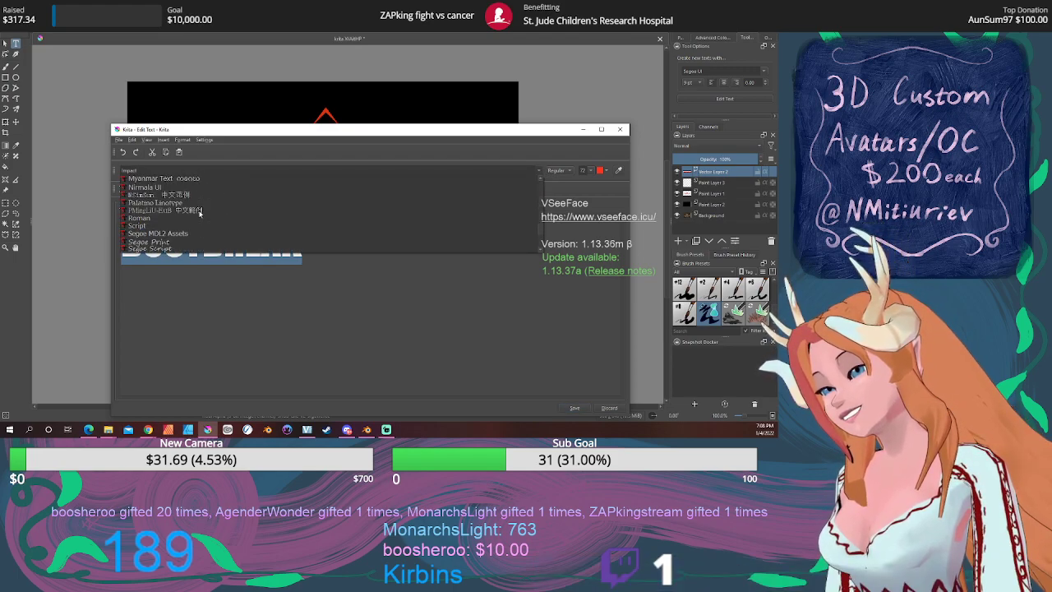
scroll(200, 213, up, 10)
scroll(200, 211, down, 3)
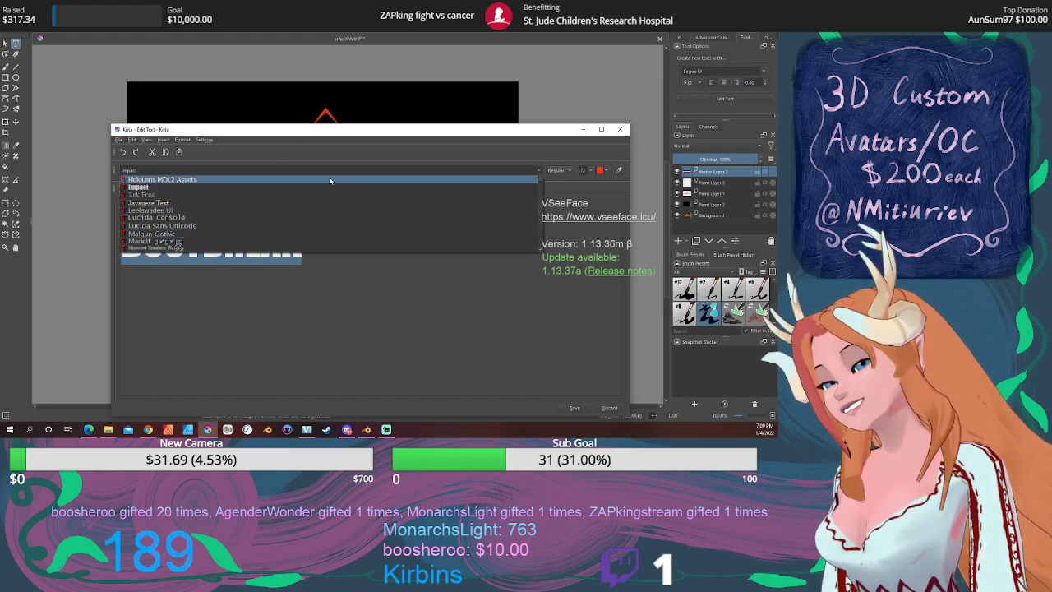
click(585, 411)
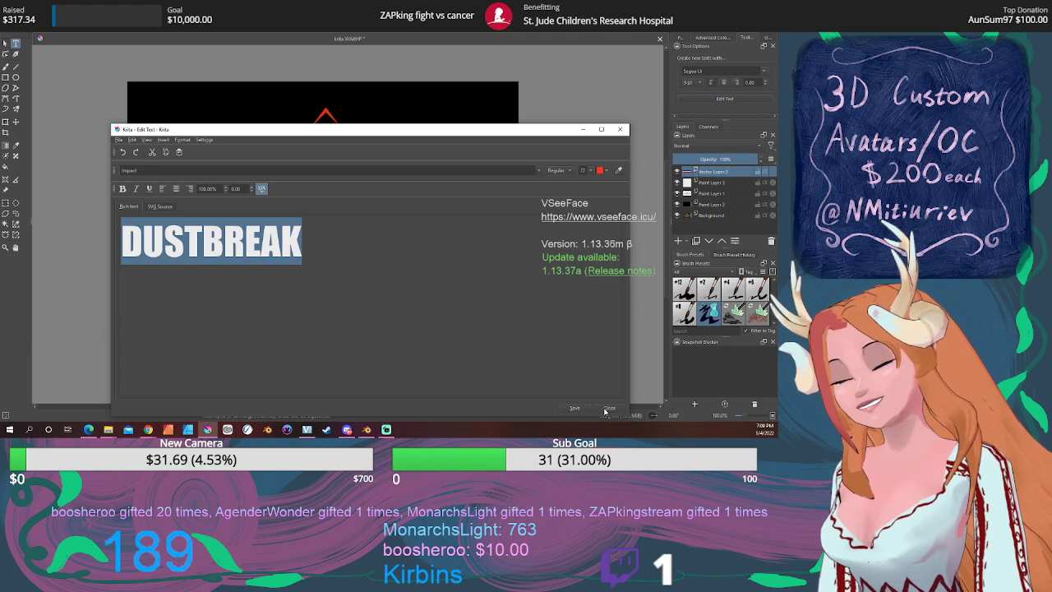
click(608, 408)
click(457, 310)
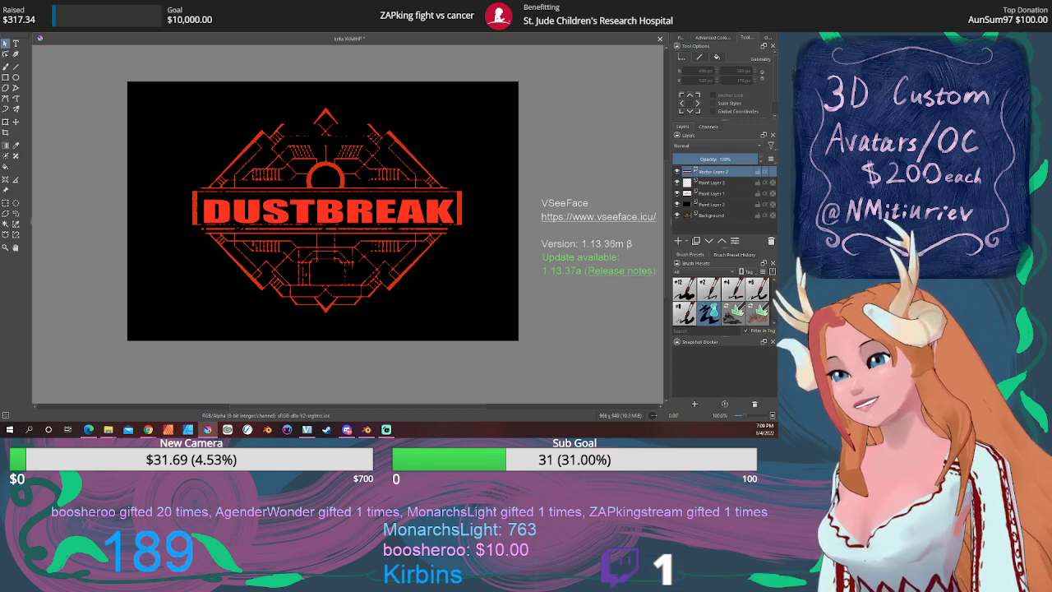
click(143, 13)
click(142, 13)
click(142, 13)
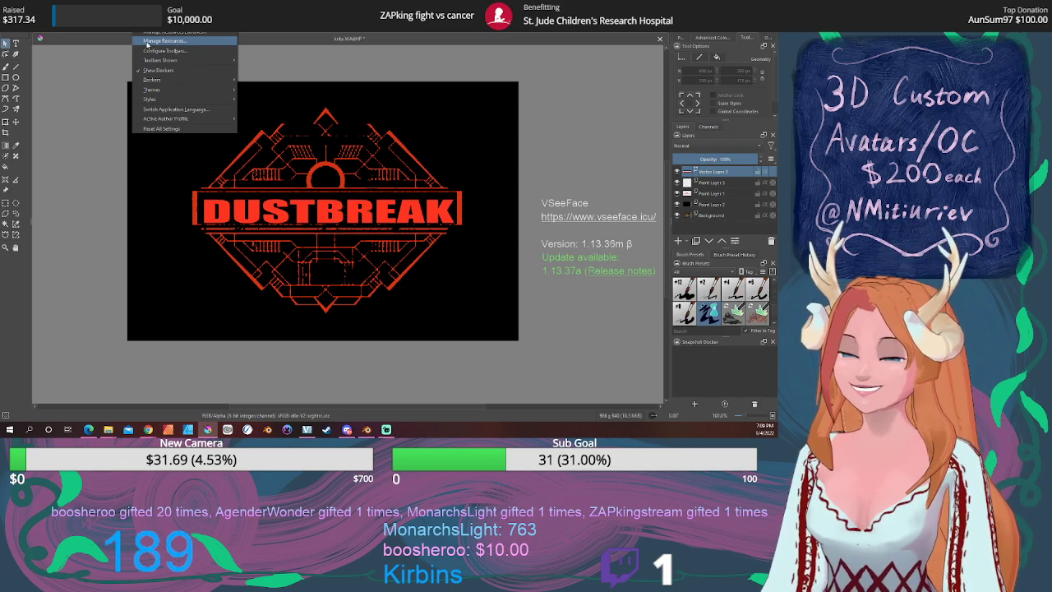
mouse_move(154, 92)
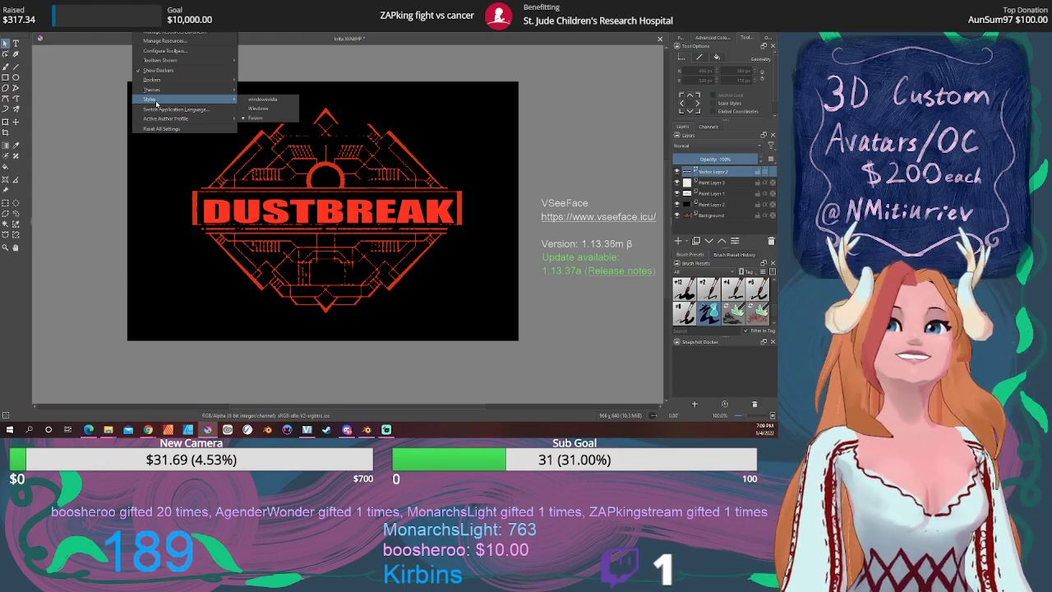
Open the DUSTBREAK text in the logo's banner for editing.
click(359, 254)
double_click(358, 255)
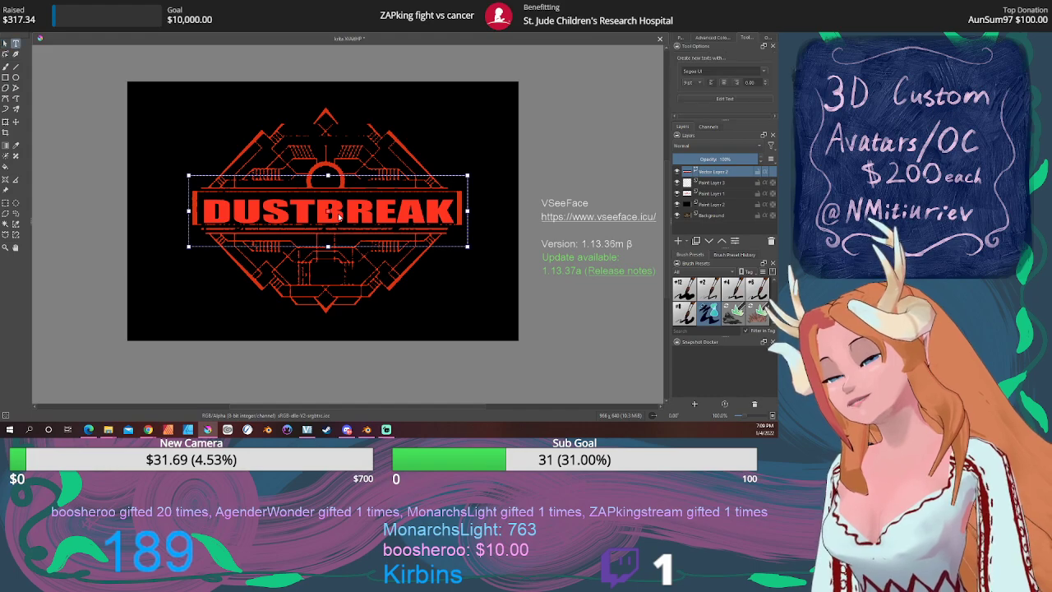
Change the font of the whole DUSTBREAK text to Comic Sans MS and save the text edit.
key(ctrl+a)
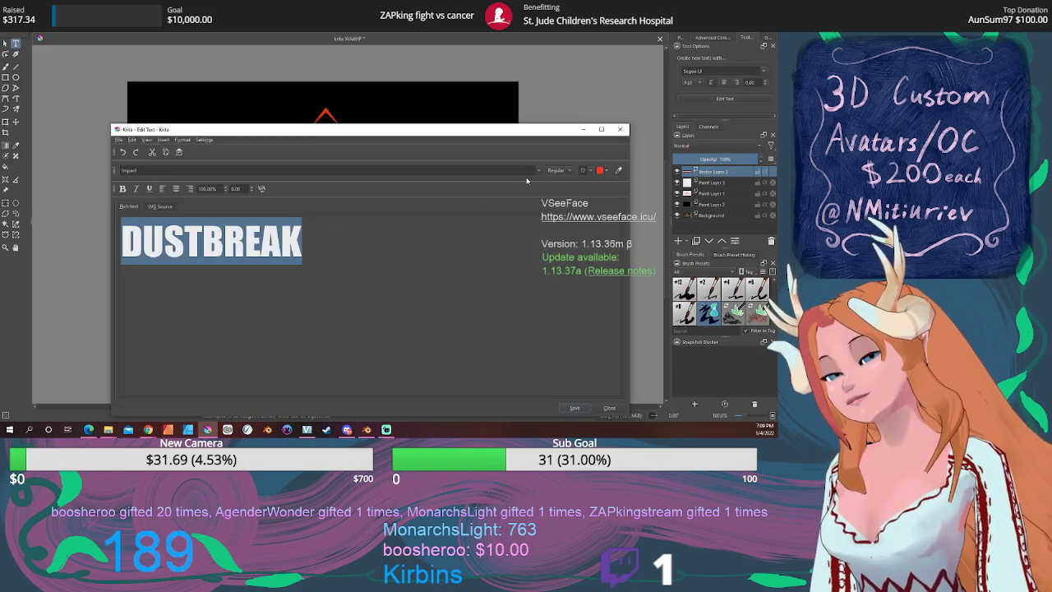
click(541, 171)
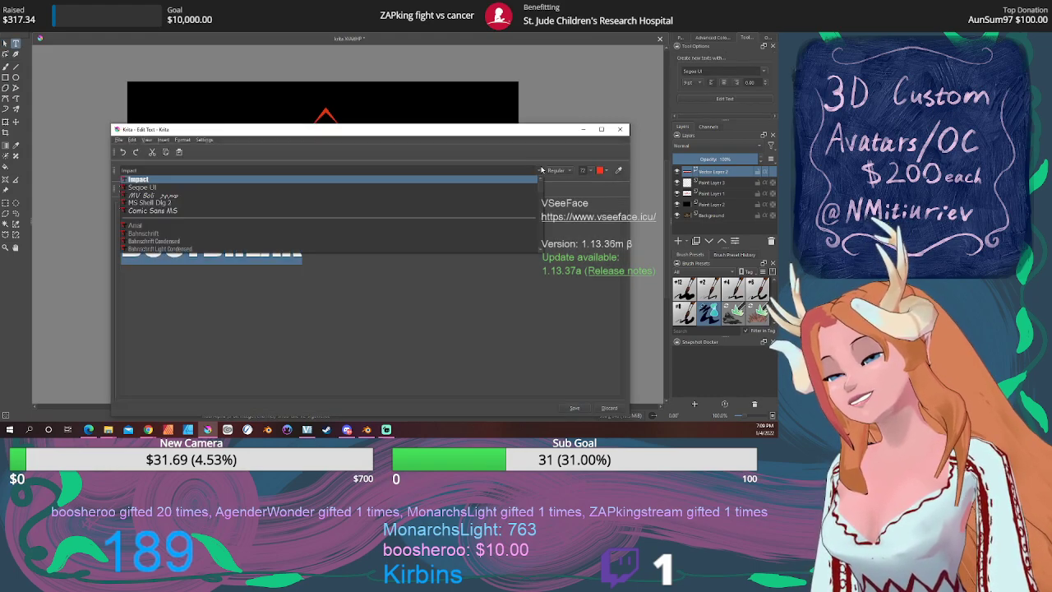
click(210, 210)
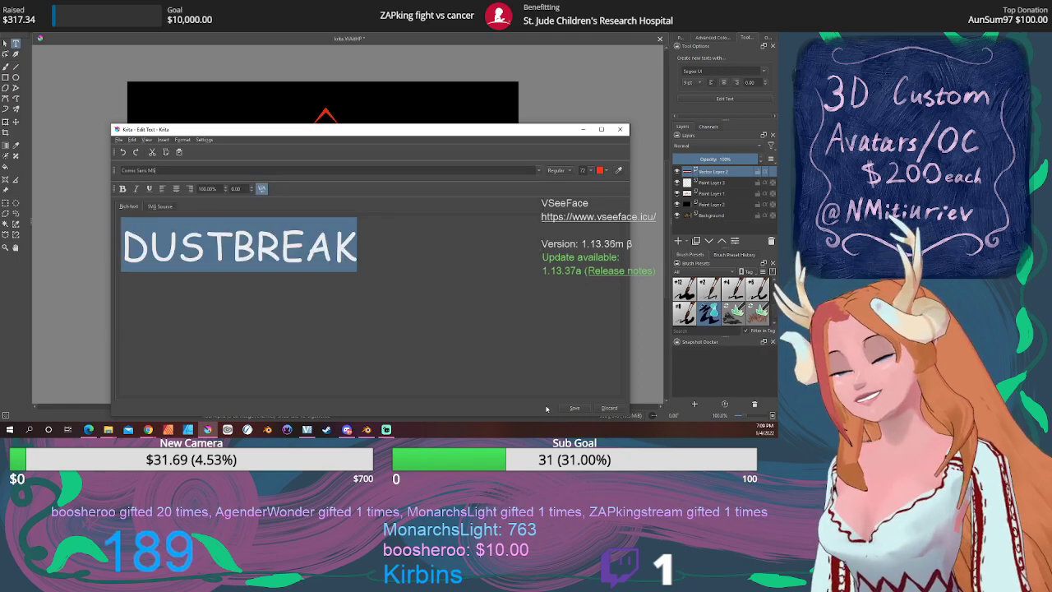
click(603, 408)
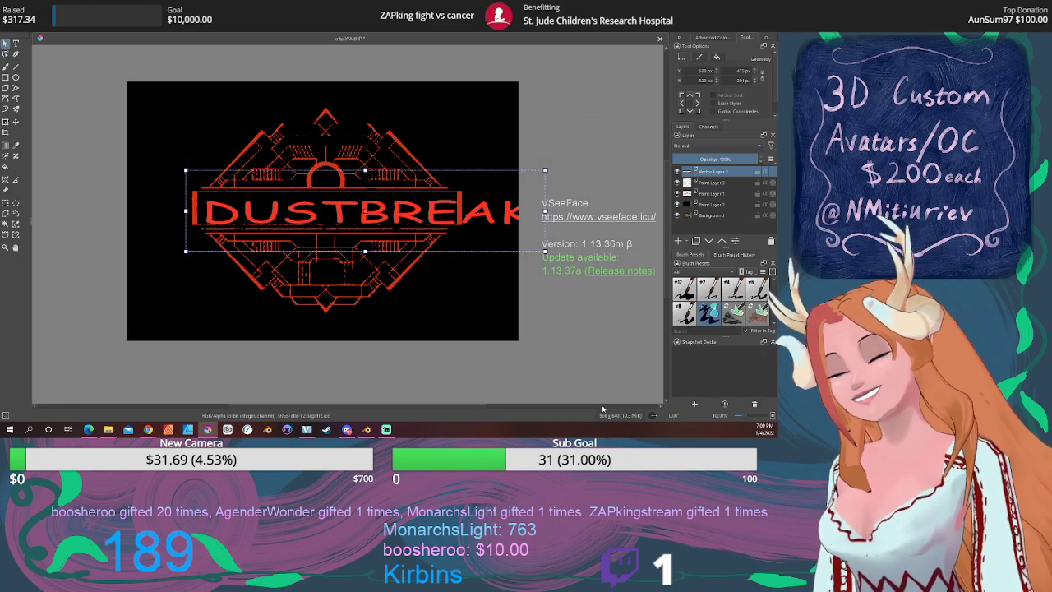
Move the DUSTBREAK text leftward across the emblem so that the whole word fits inside the black canvas.
drag(400, 220, 377, 219)
click(447, 279)
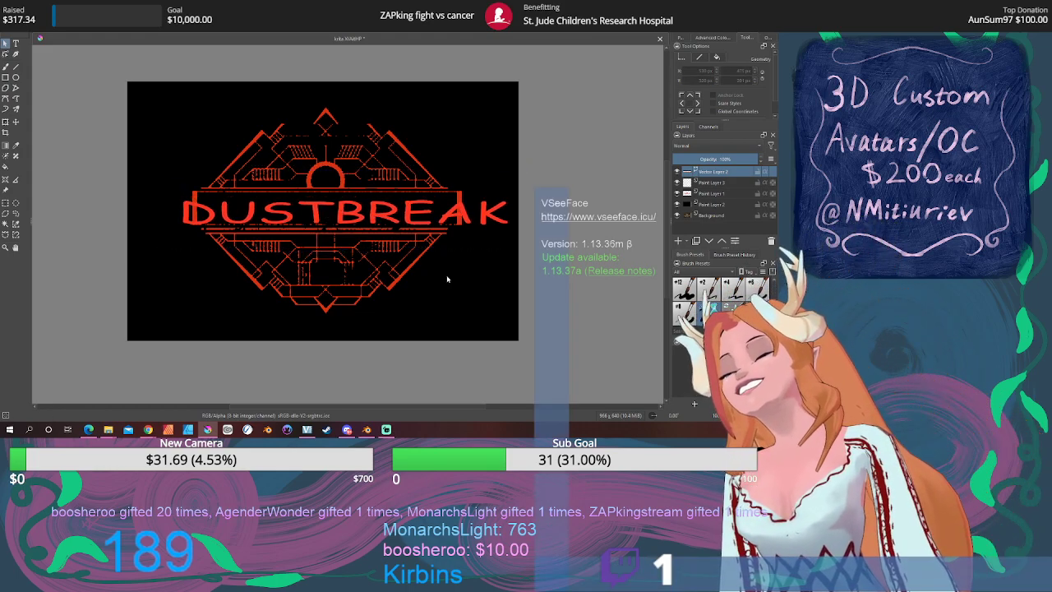
drag(397, 212, 390, 208)
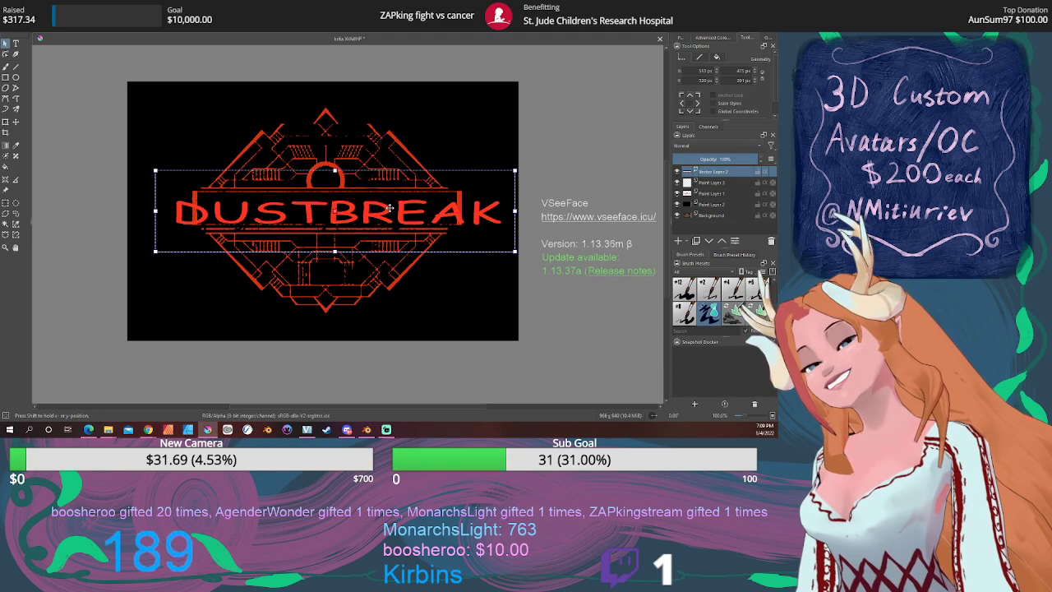
click(430, 275)
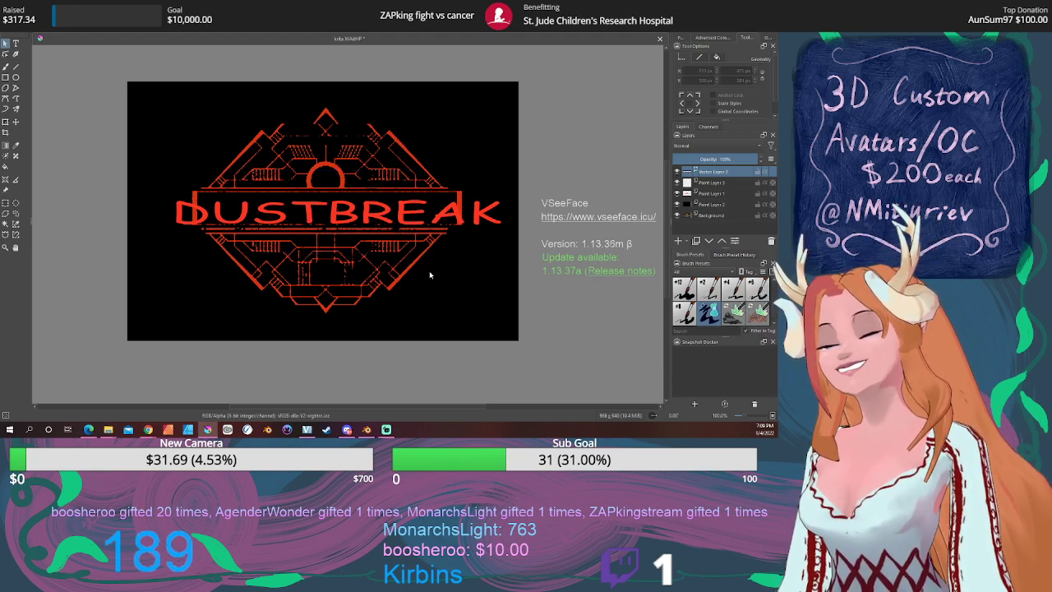
drag(375, 226, 385, 219)
click(427, 292)
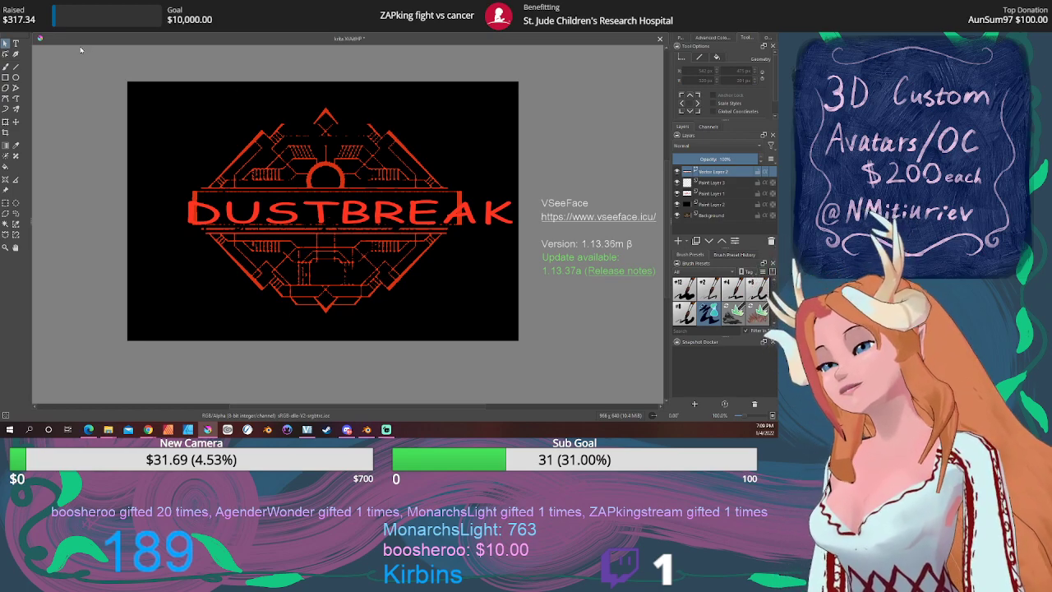
Export the image to the Artwork folder as a PNG named "DUSTBREAK comic clown" with the default PNG options.
key(alt+f)
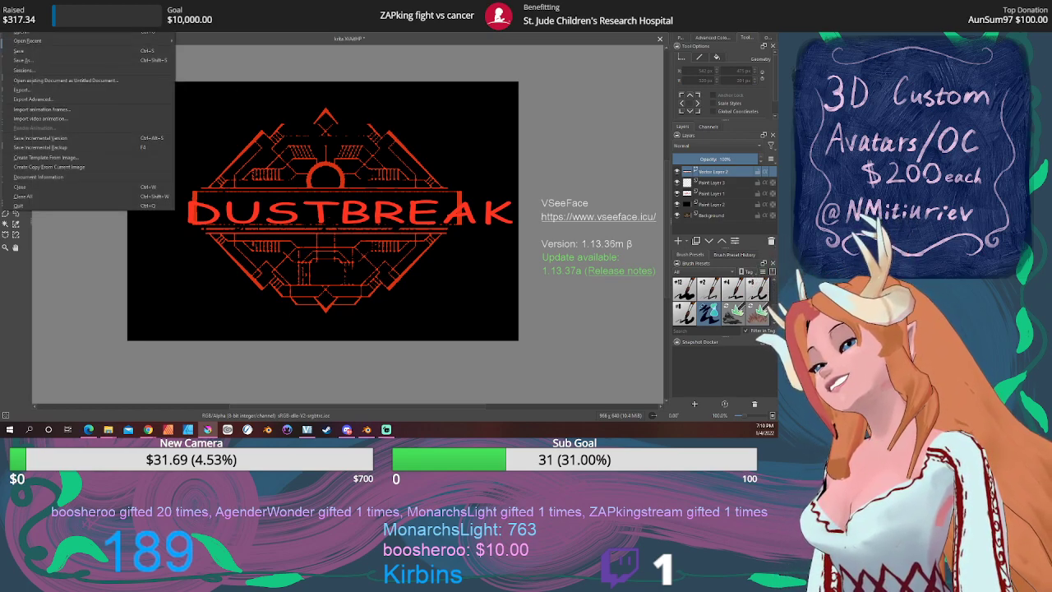
click(33, 89)
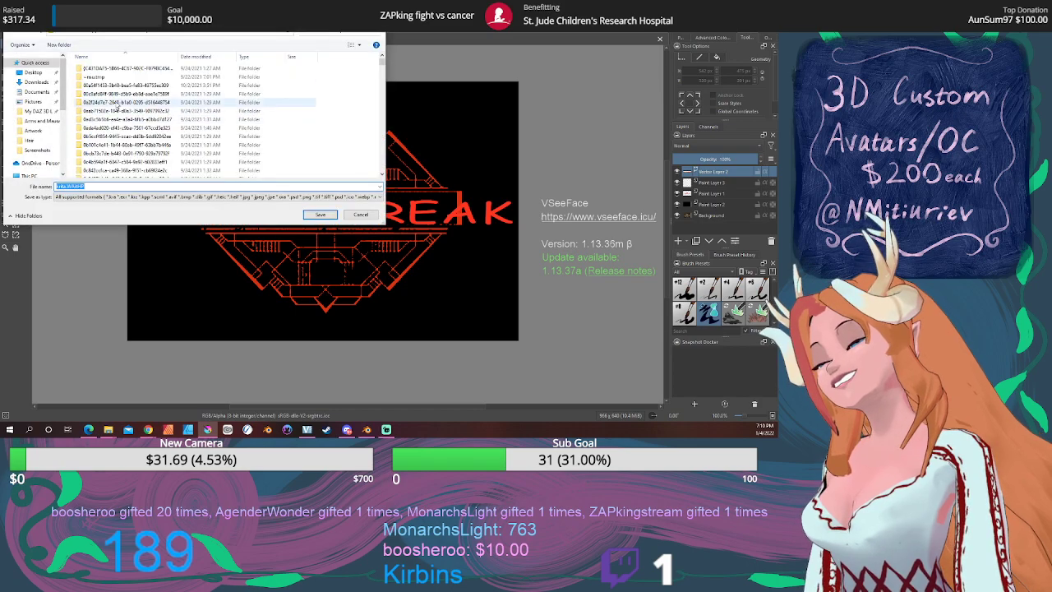
click(37, 134)
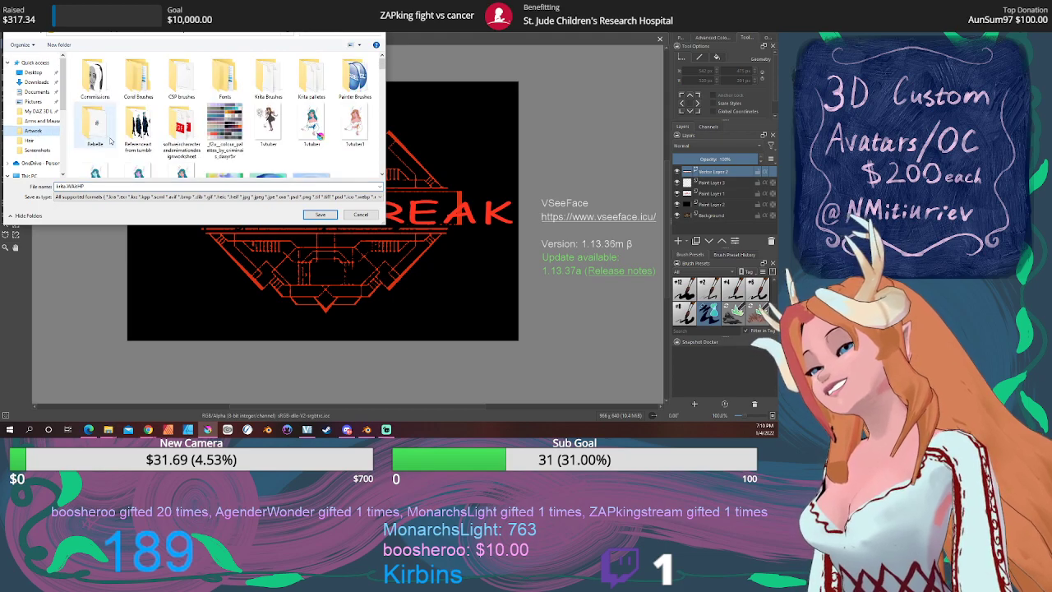
click(110, 197)
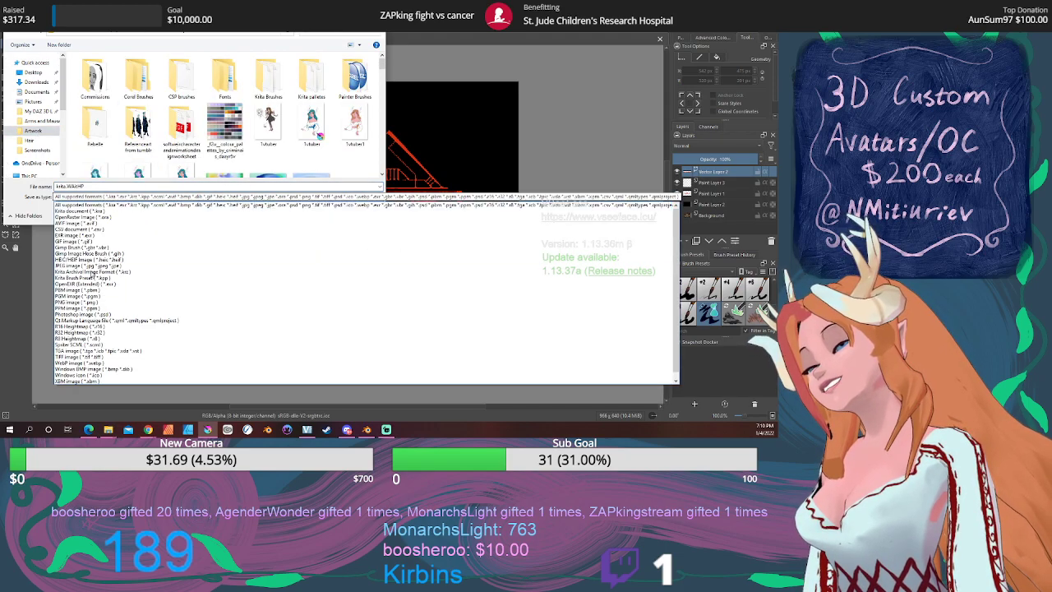
click(97, 301)
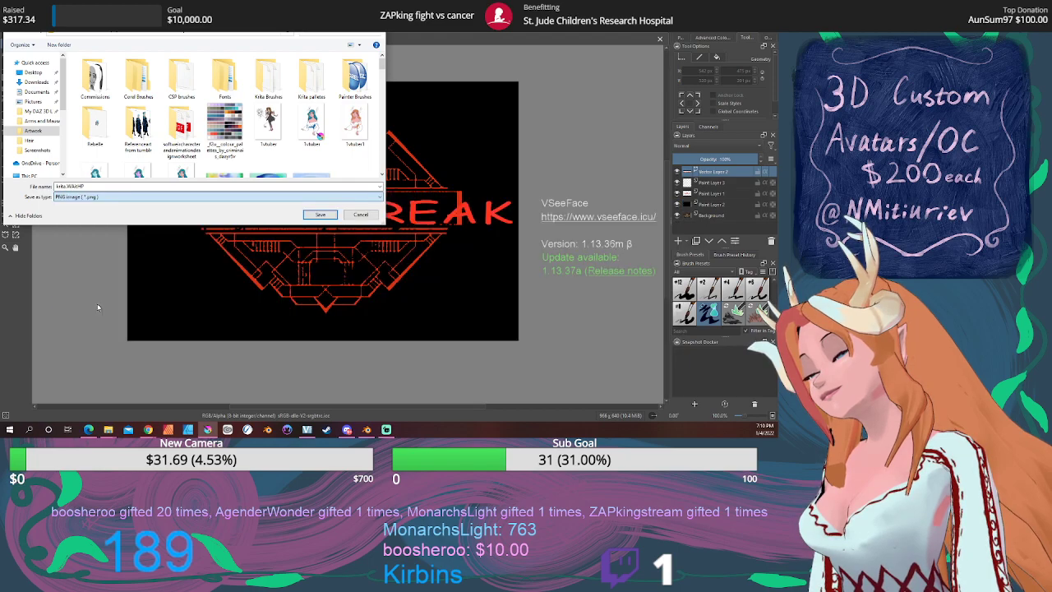
click(95, 186)
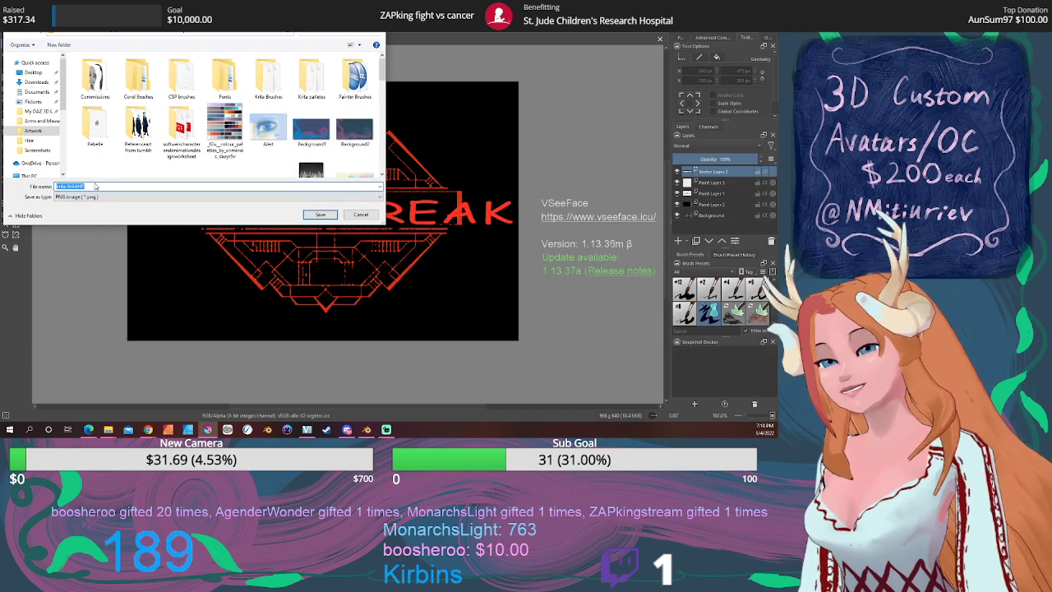
text(DUSTBREAK)
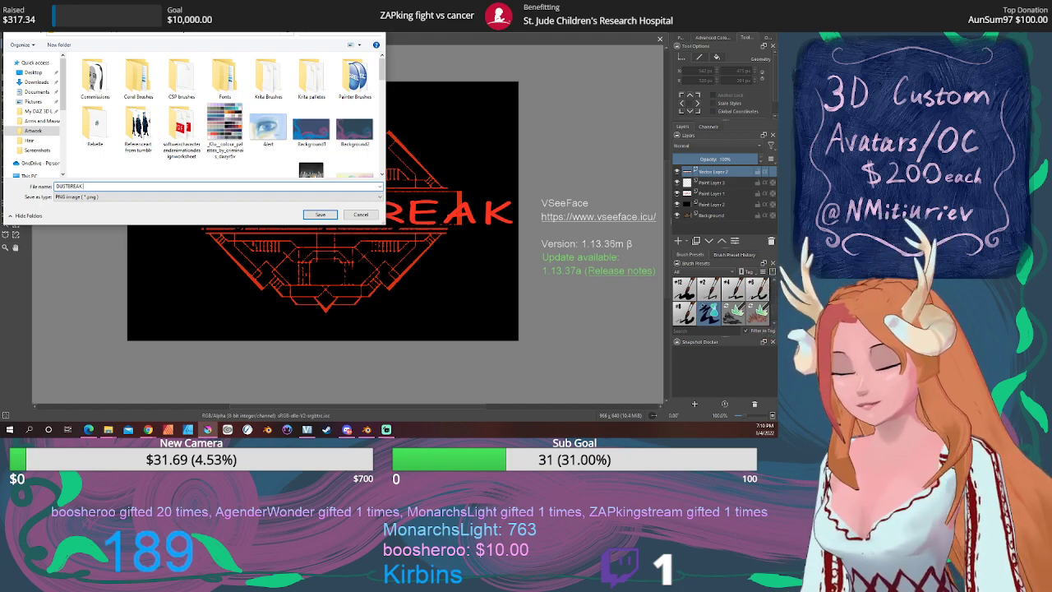
text( c)
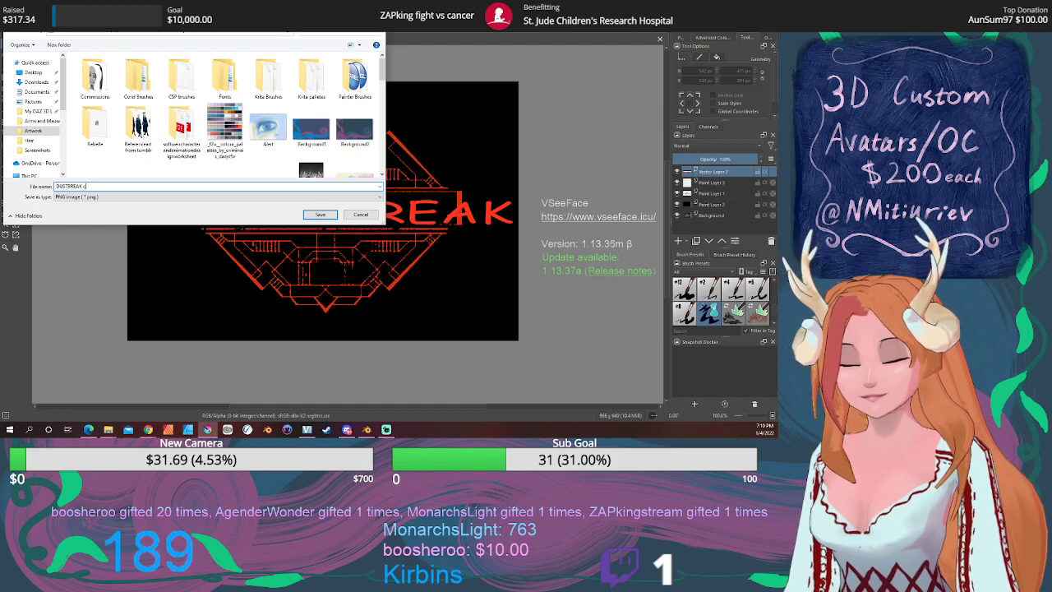
text(omic clown)
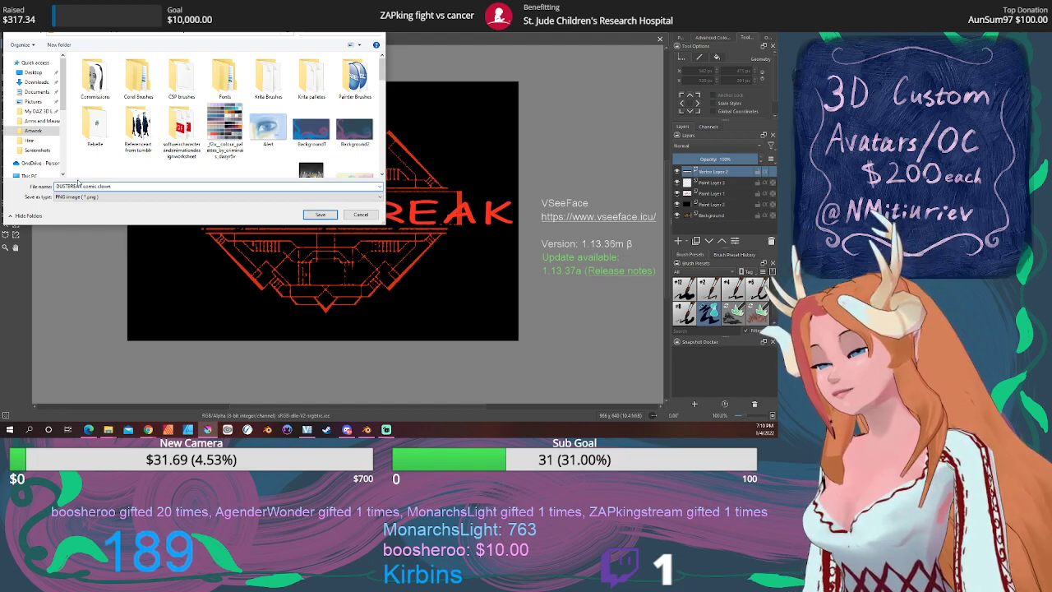
click(320, 215)
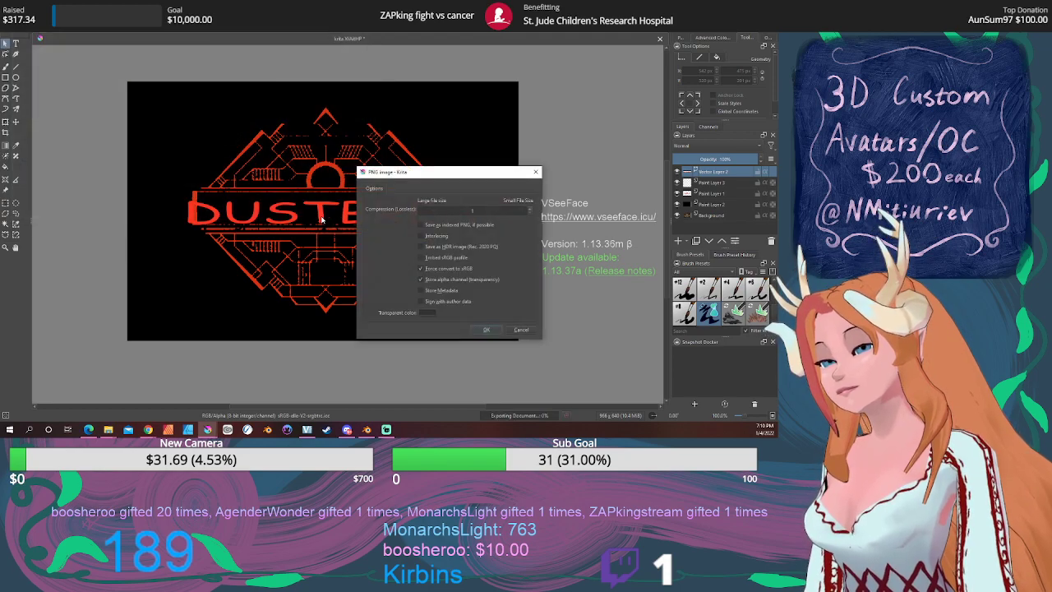
click(483, 329)
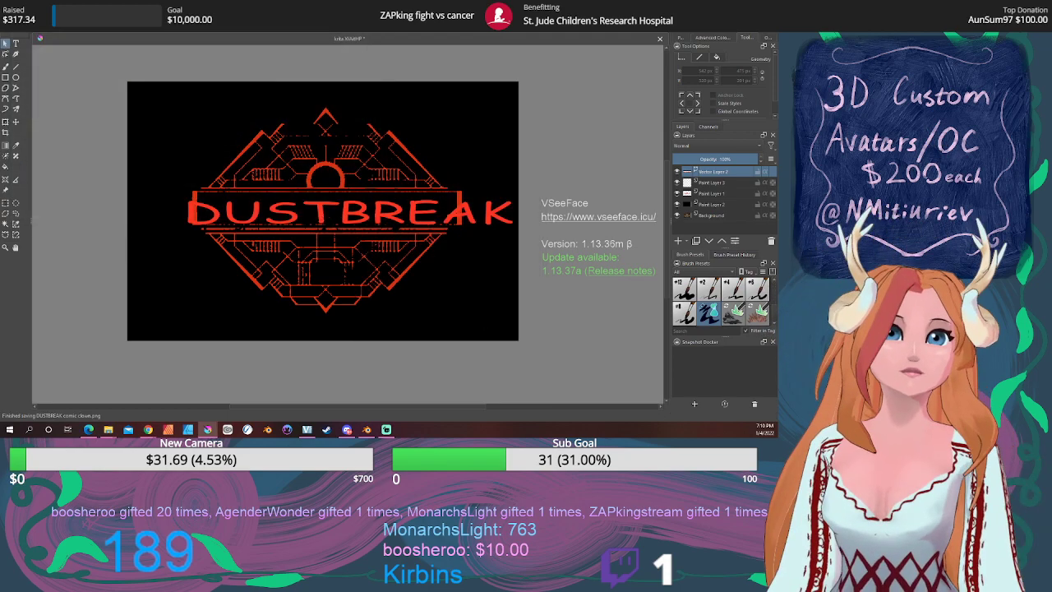
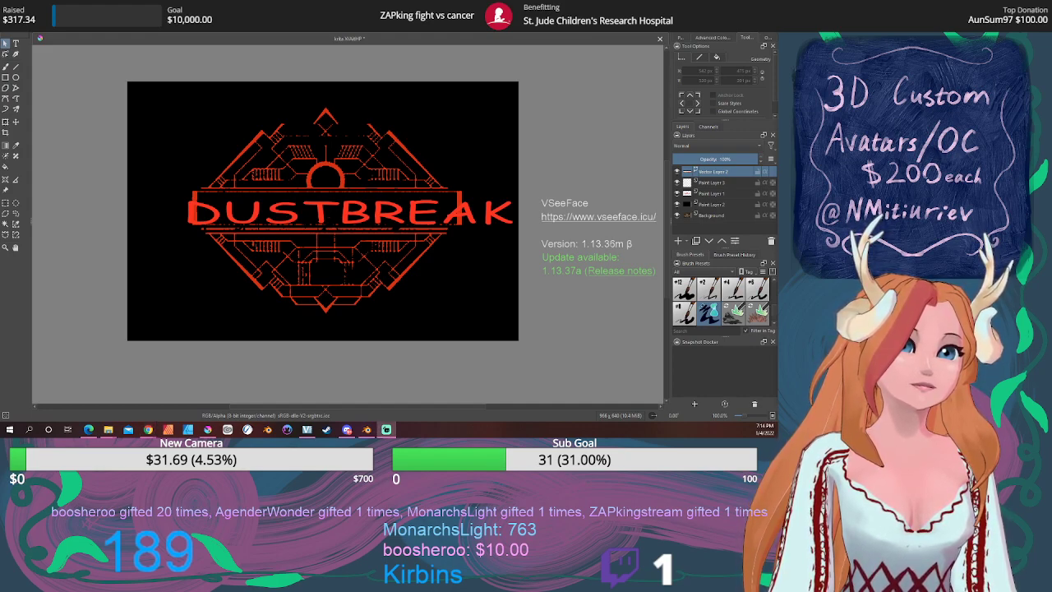
Switch to Blender and examine the first-person reload animation from about frame 50 onward, checking the hand pose at frame 88.
key(minus)
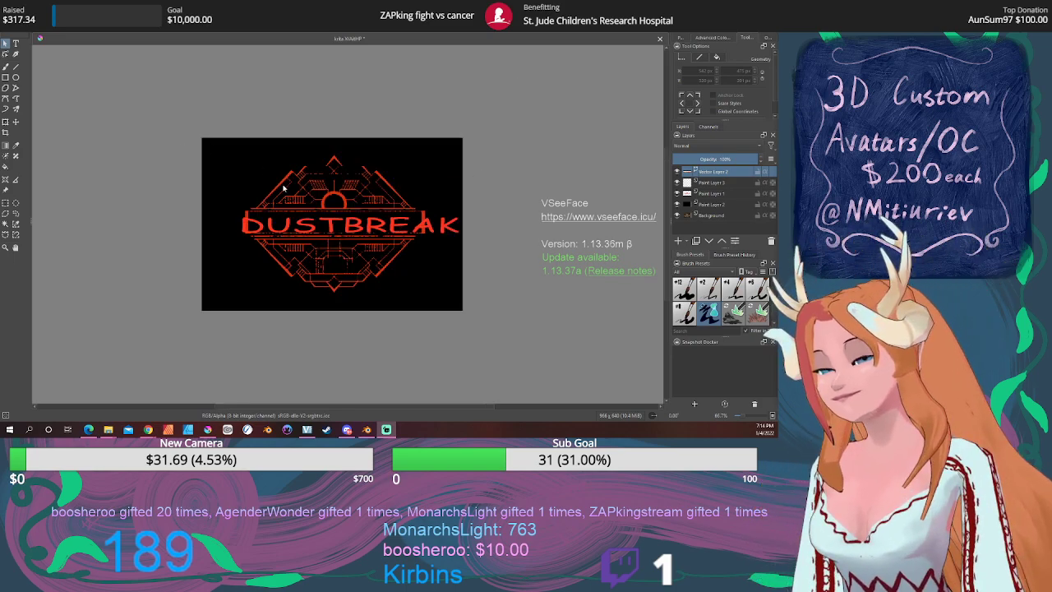
mouse_move(269, 429)
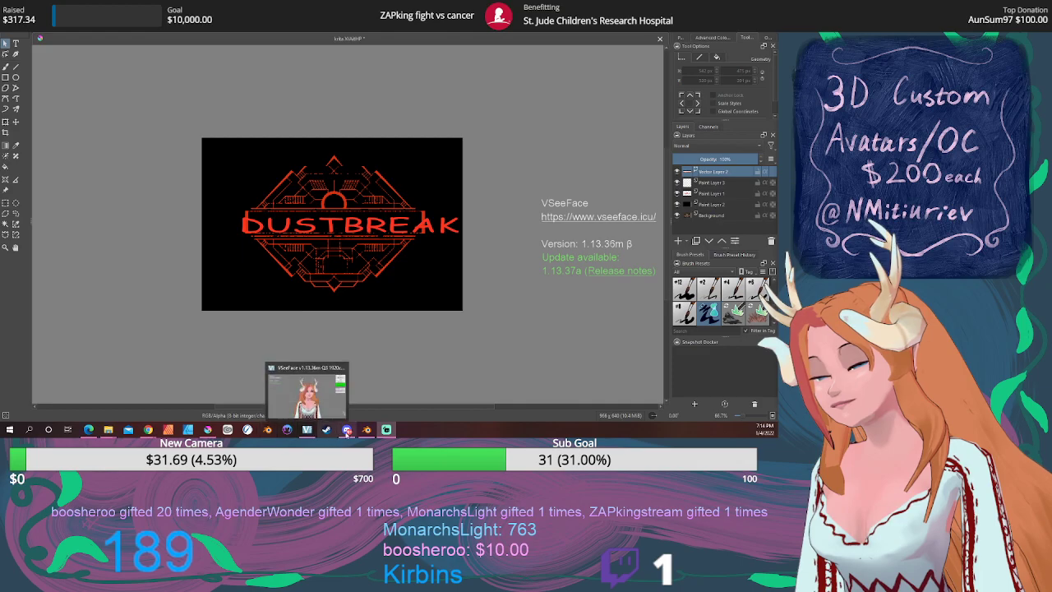
click(339, 393)
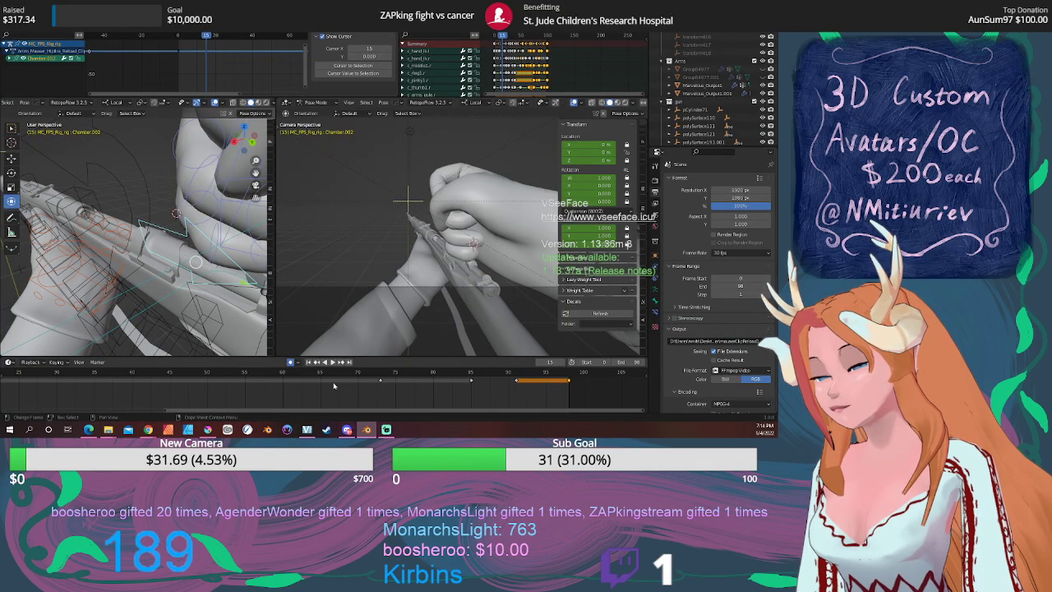
click(211, 374)
key(space)
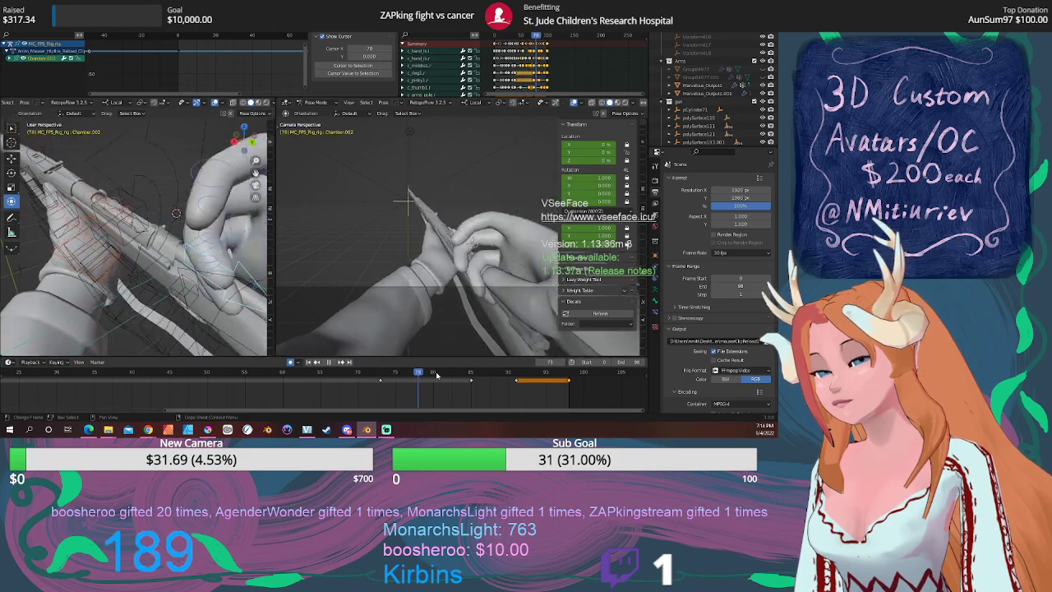
drag(504, 378, 417, 372)
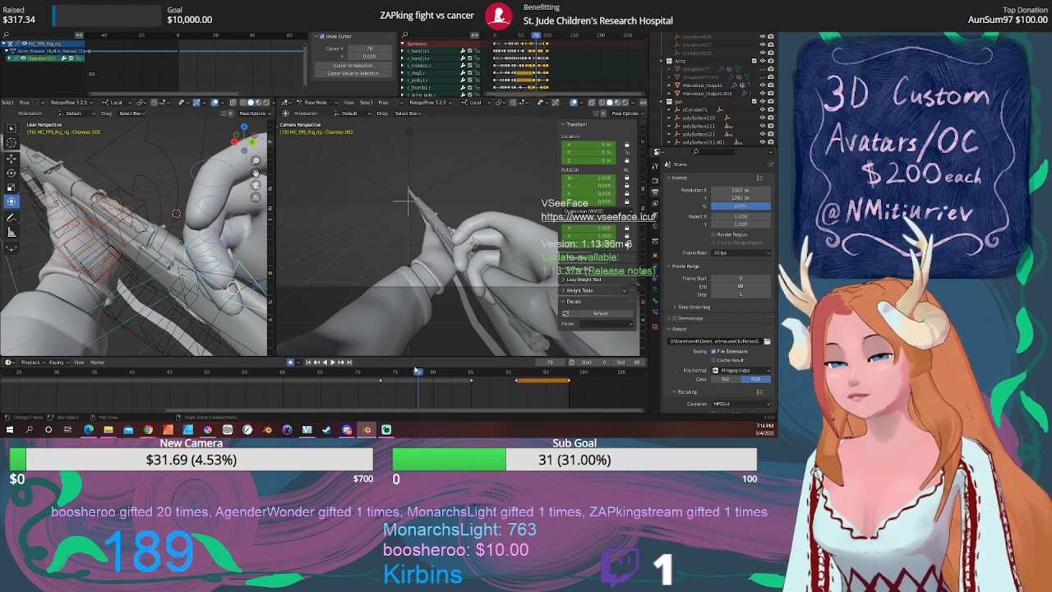
key(space)
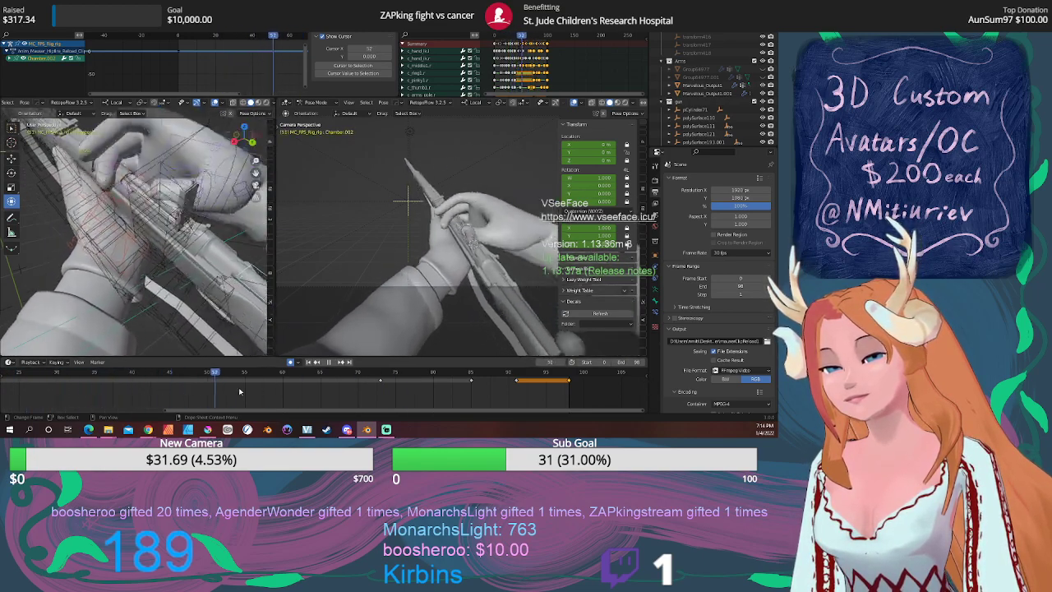
drag(518, 424, 496, 425)
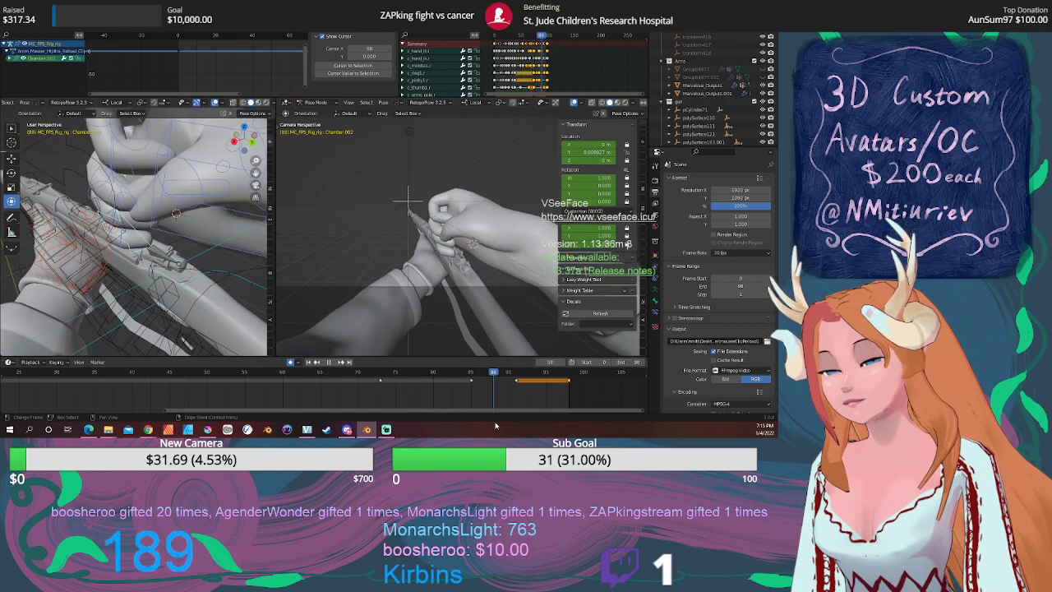
middle_drag(85, 251, 197, 243)
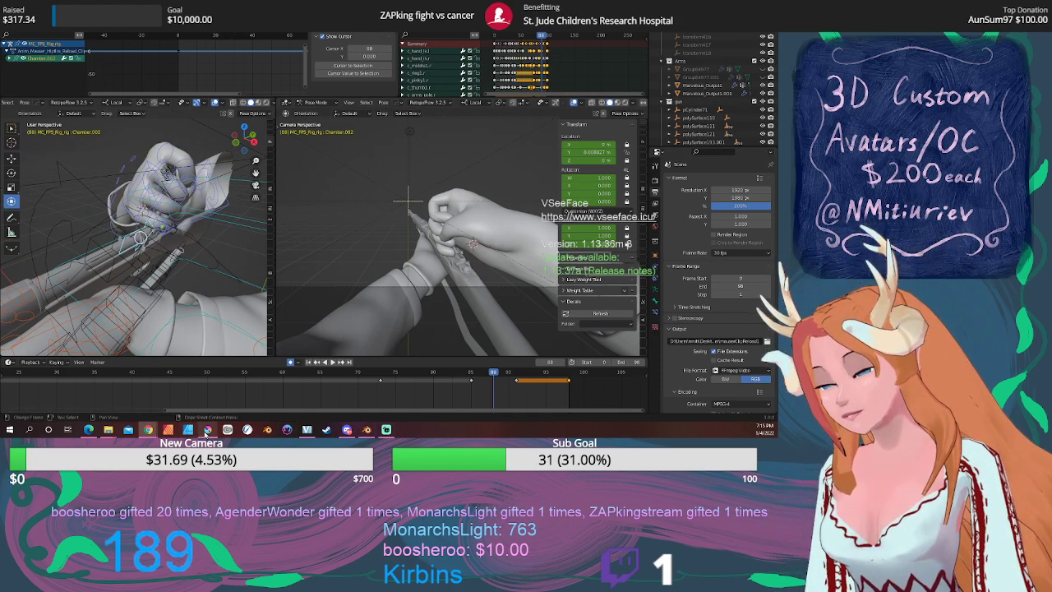
Switch to Krita, change the whole DUSTBREAK text to Bahnschrift Condensed without bold, and save the text edit.
click(208, 429)
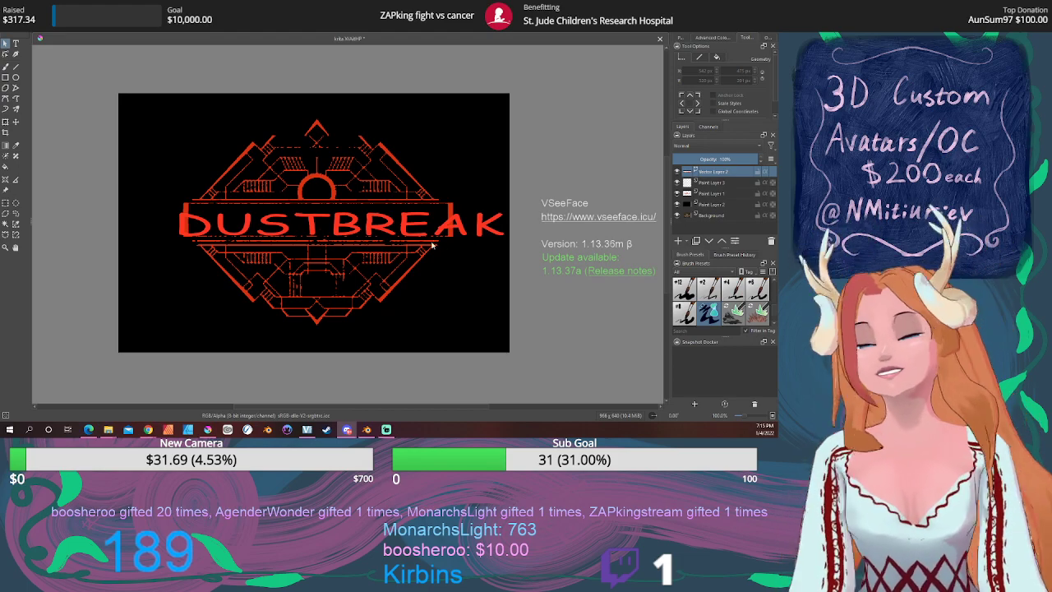
double_click(414, 220)
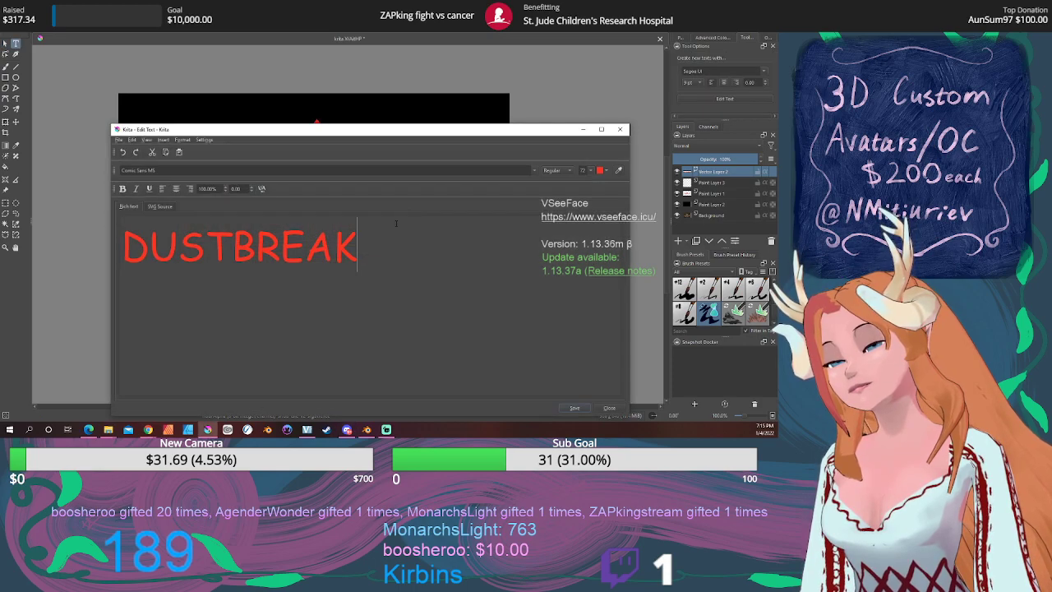
key(ctrl+a)
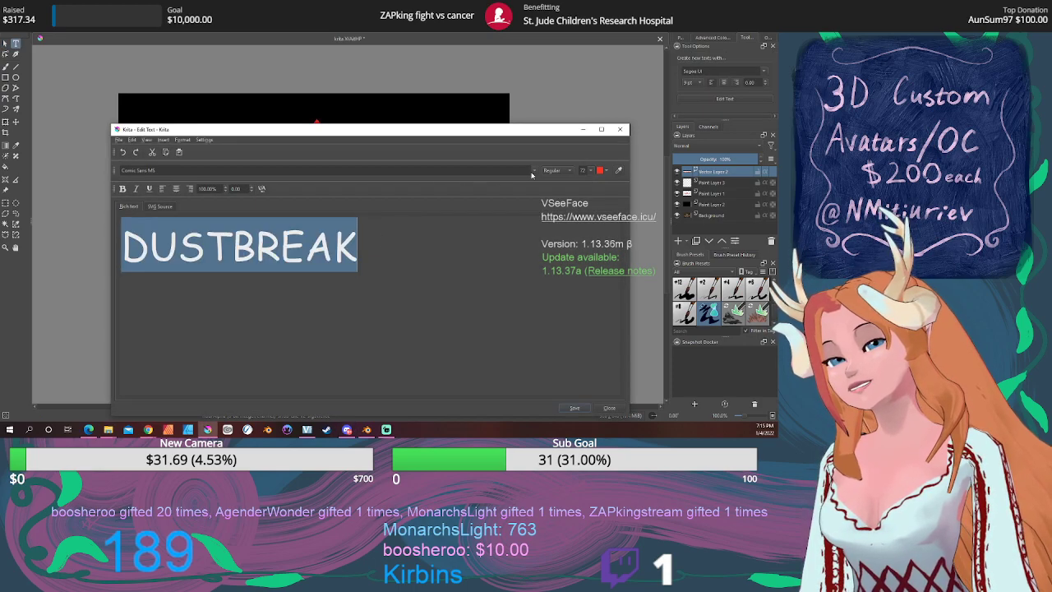
click(534, 171)
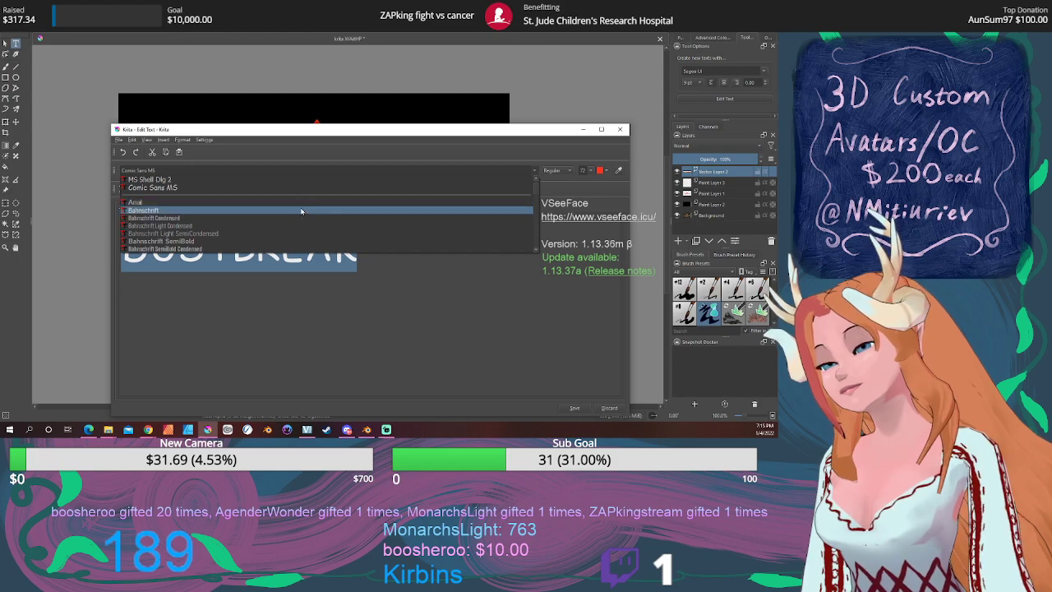
click(280, 218)
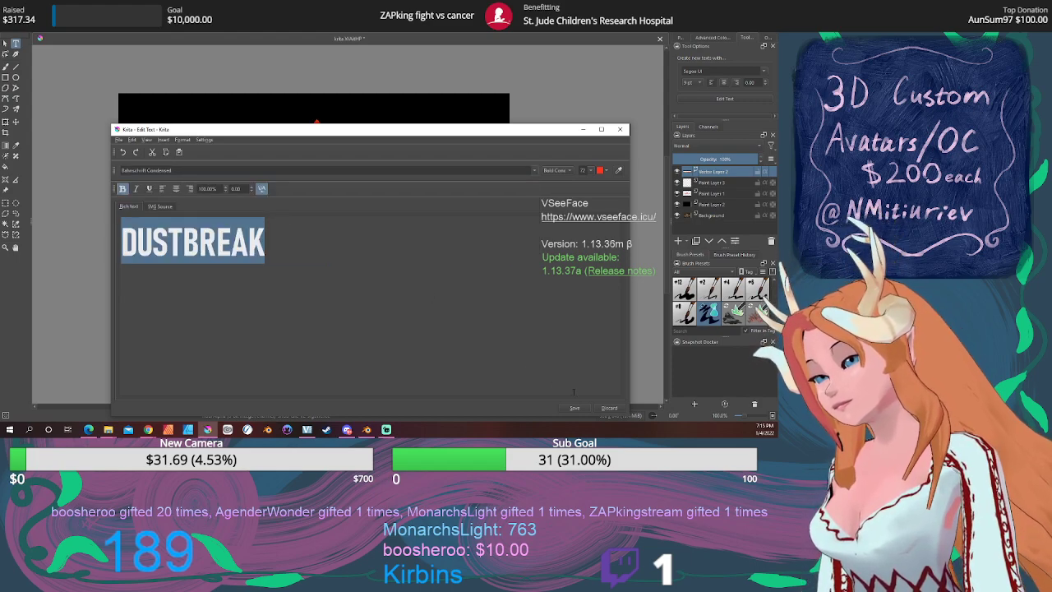
click(575, 408)
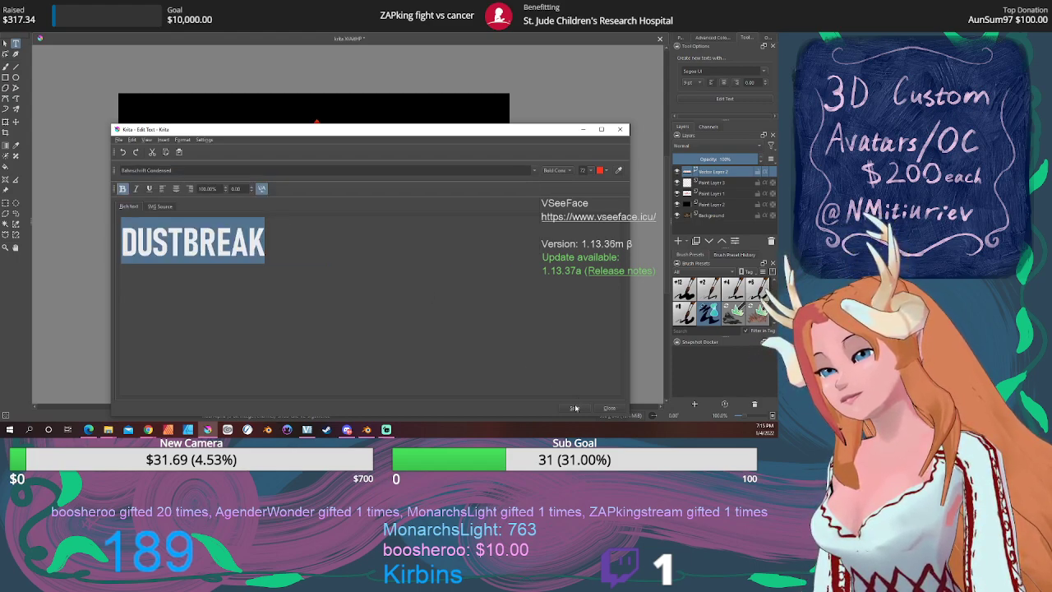
click(123, 189)
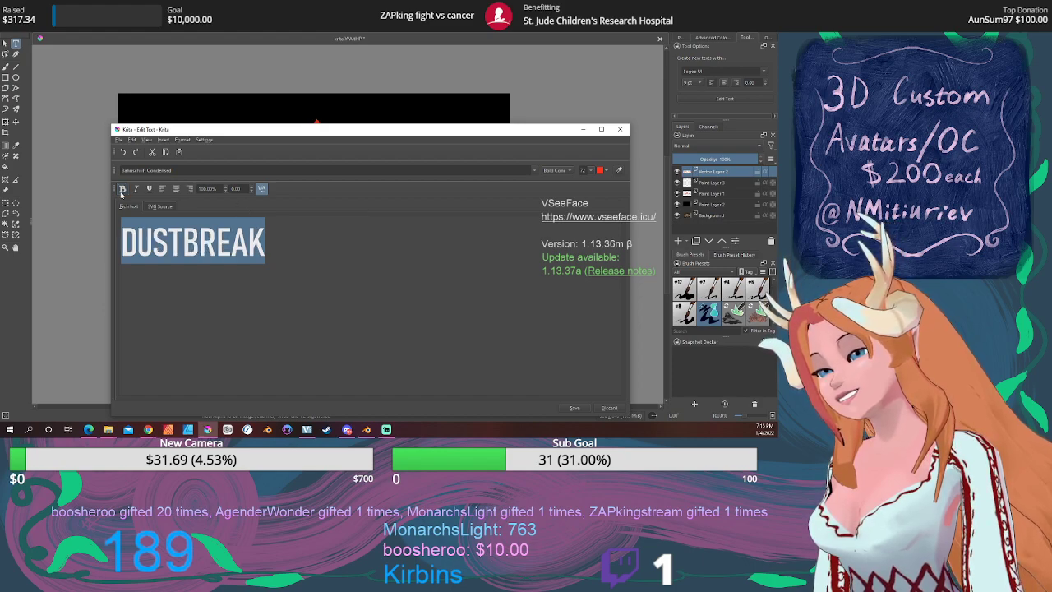
click(577, 408)
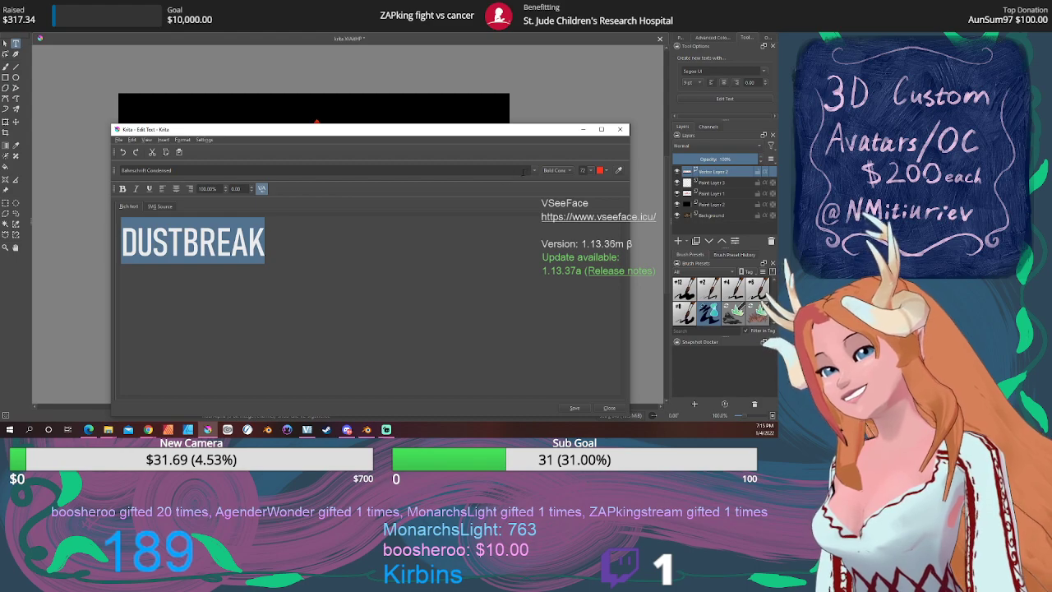
Change the font of the DUSTBREAK text to Bahnschrift SemiCondensed and save the text edit.
click(533, 171)
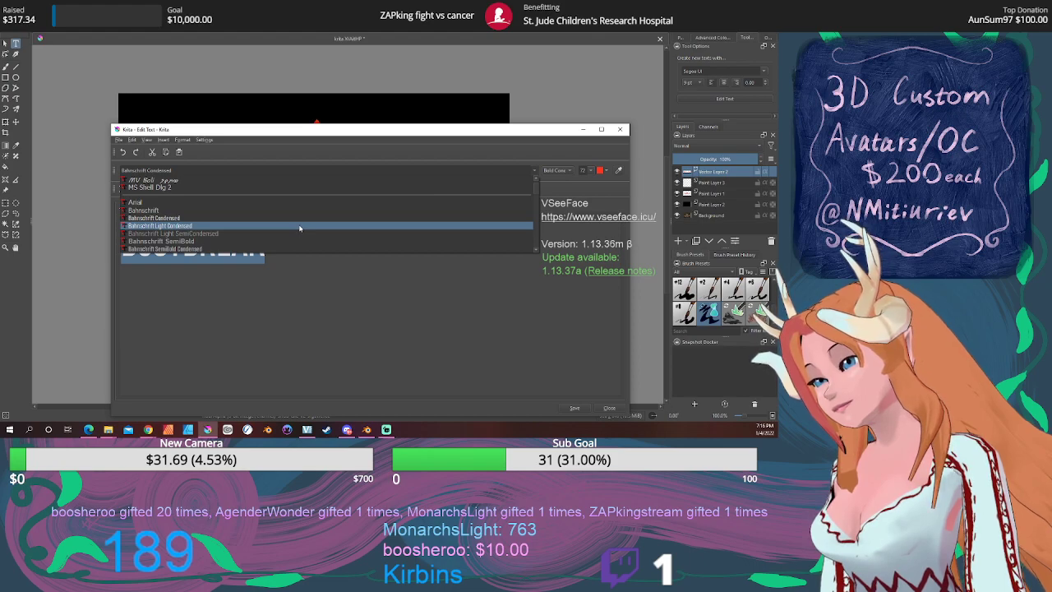
scroll(300, 228, down, 1)
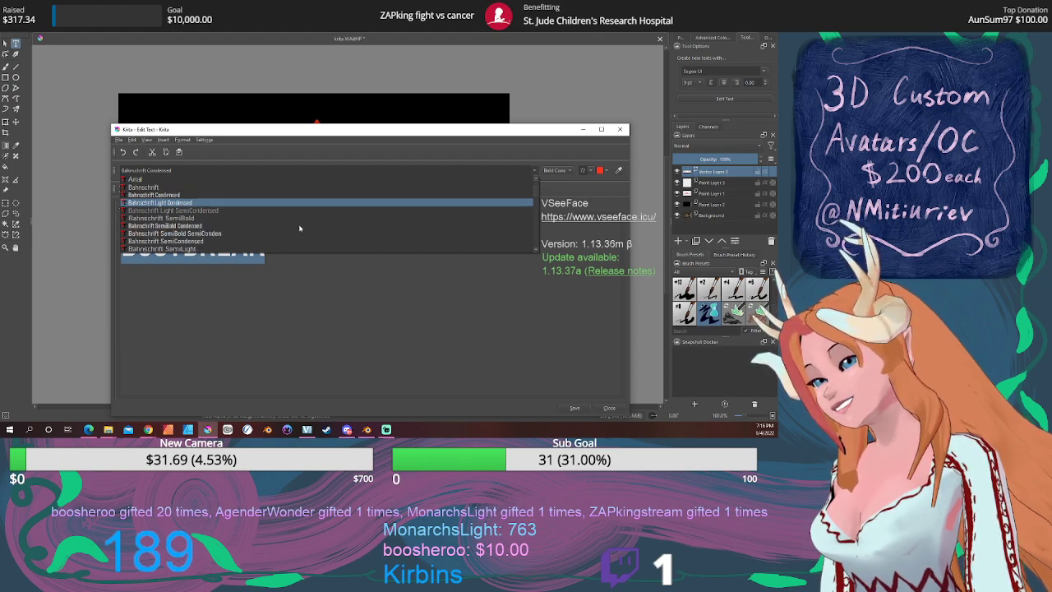
scroll(300, 228, down, 1)
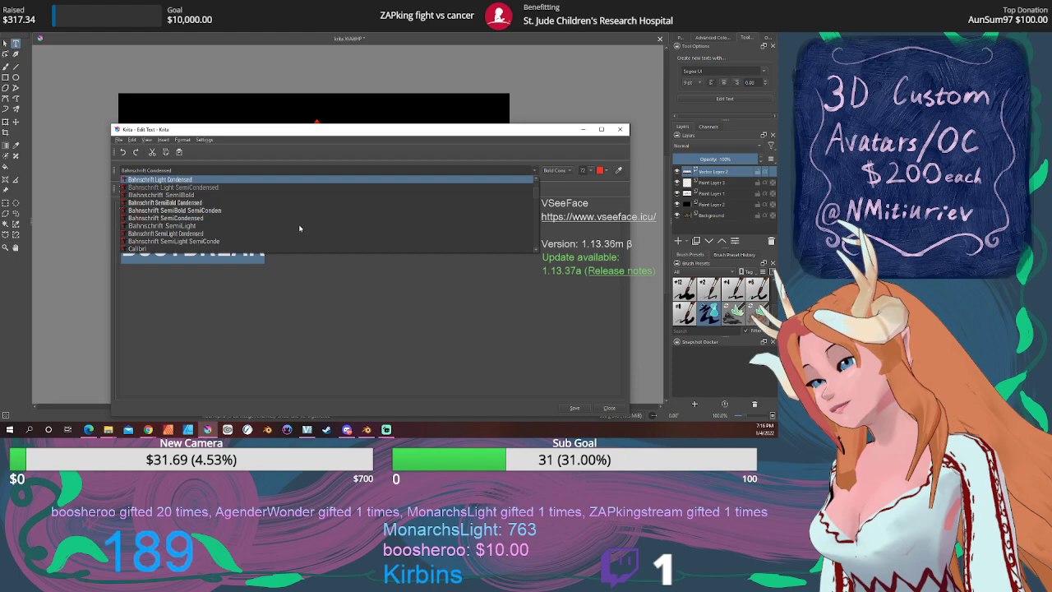
click(176, 217)
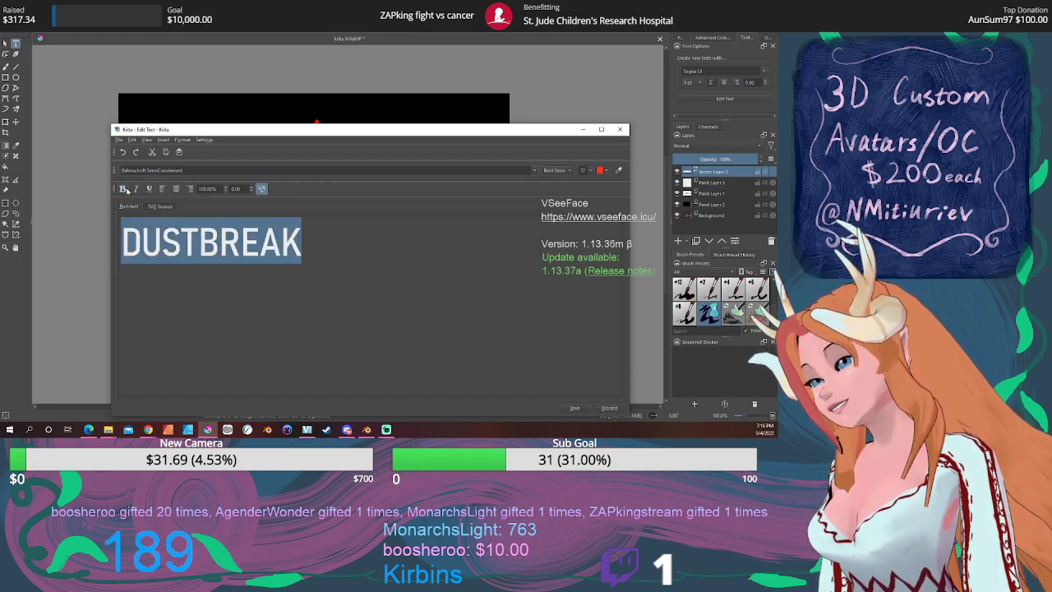
click(569, 408)
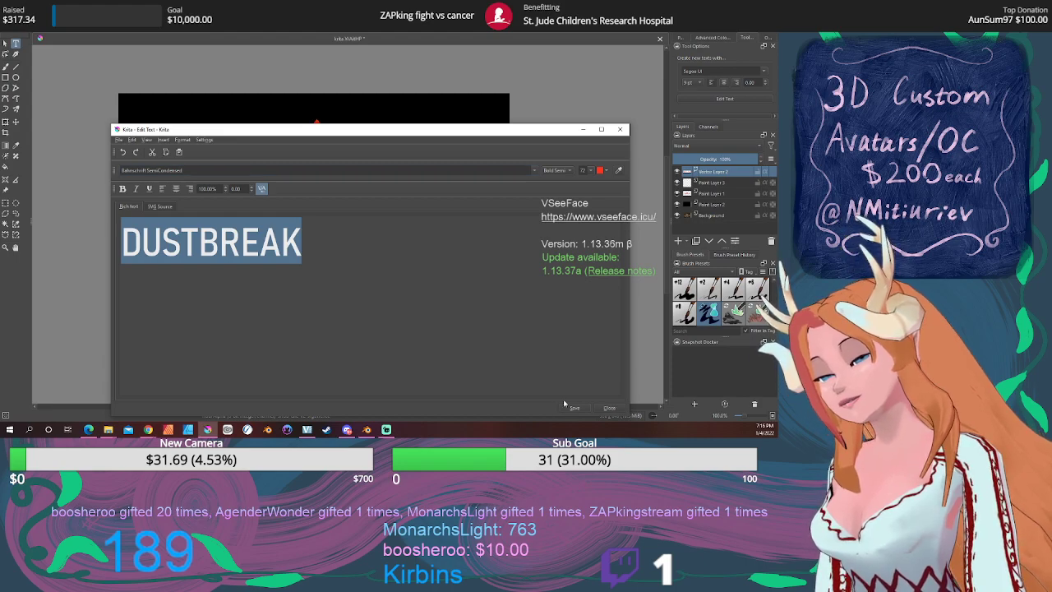
Set the font style of the DUSTBREAK text to SemiCondensed in place of the bold variant.
mouse_move(382, 132)
mouse_down()
mouse_move(384, 328)
mouse_move(374, 128)
mouse_up()
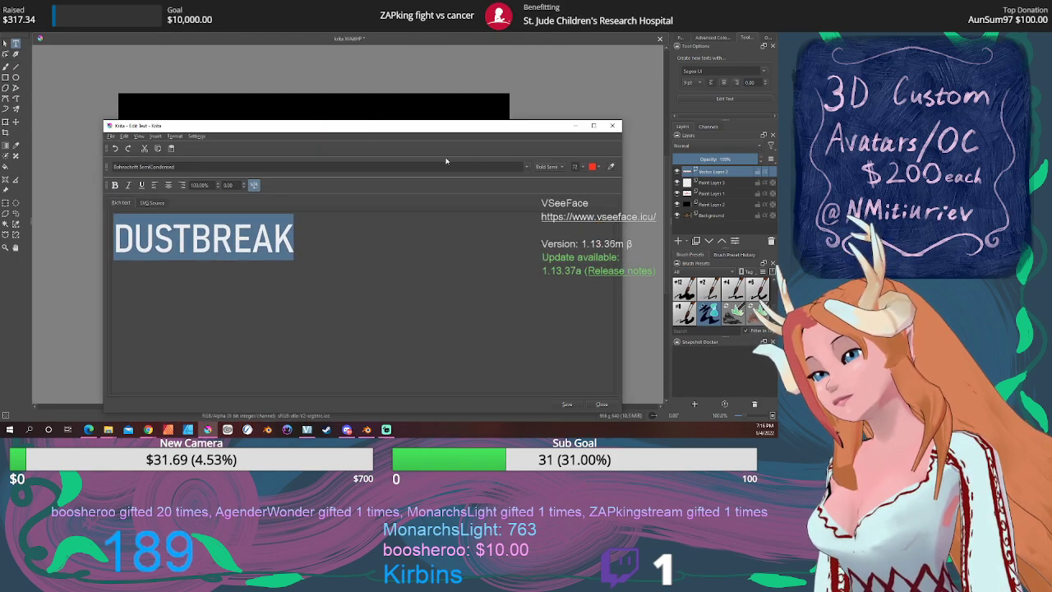
click(528, 167)
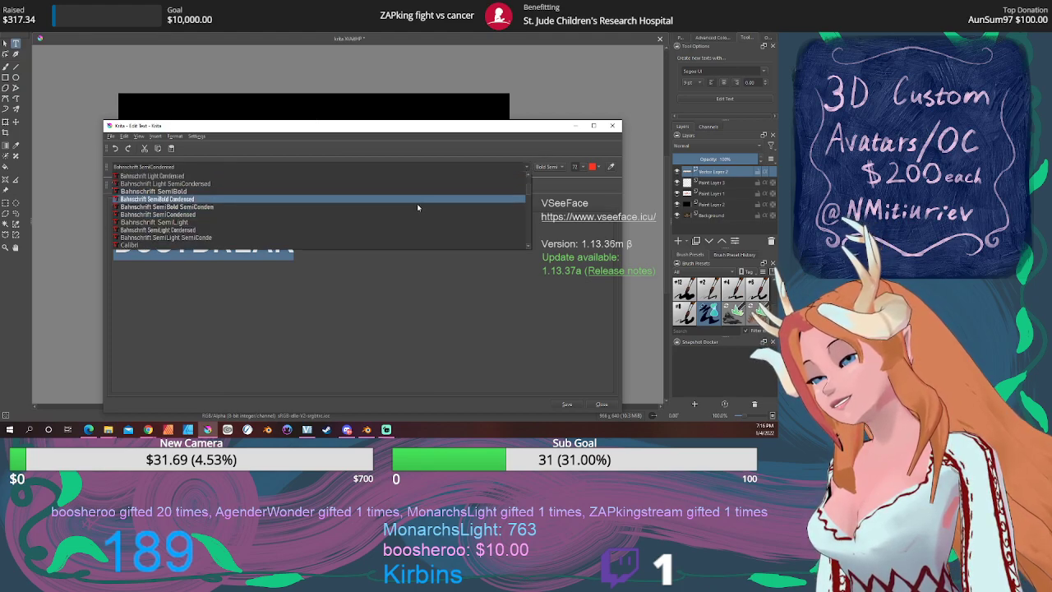
scroll(360, 235, down, 3)
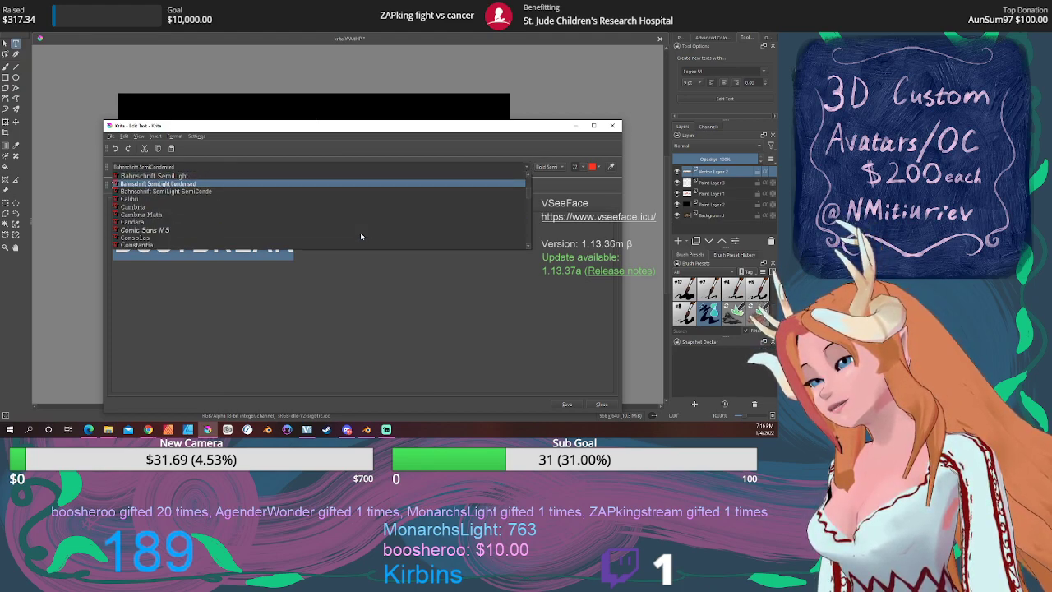
scroll(360, 235, up, 1)
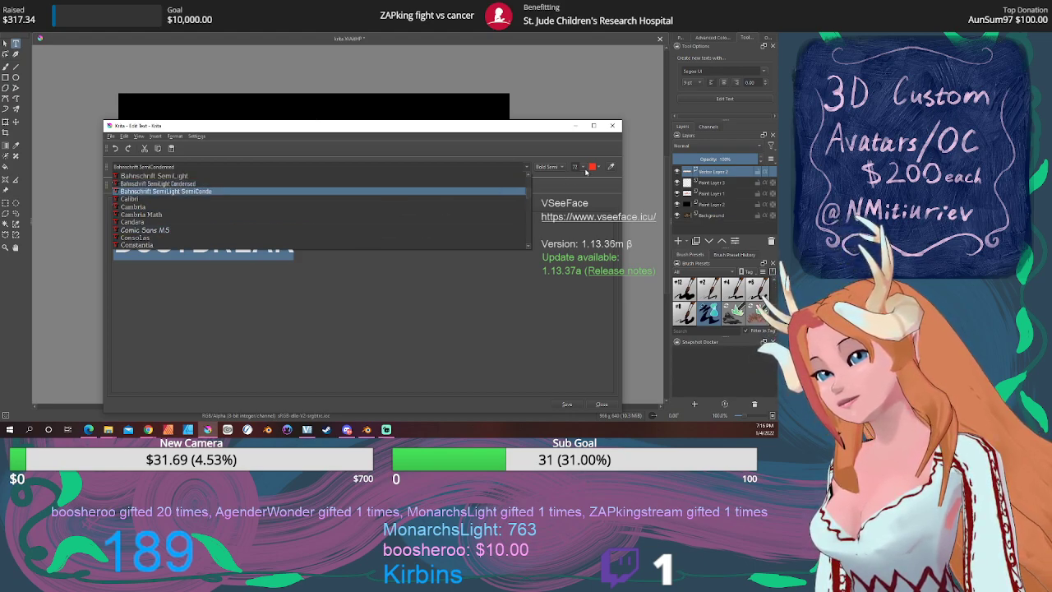
click(586, 171)
click(559, 168)
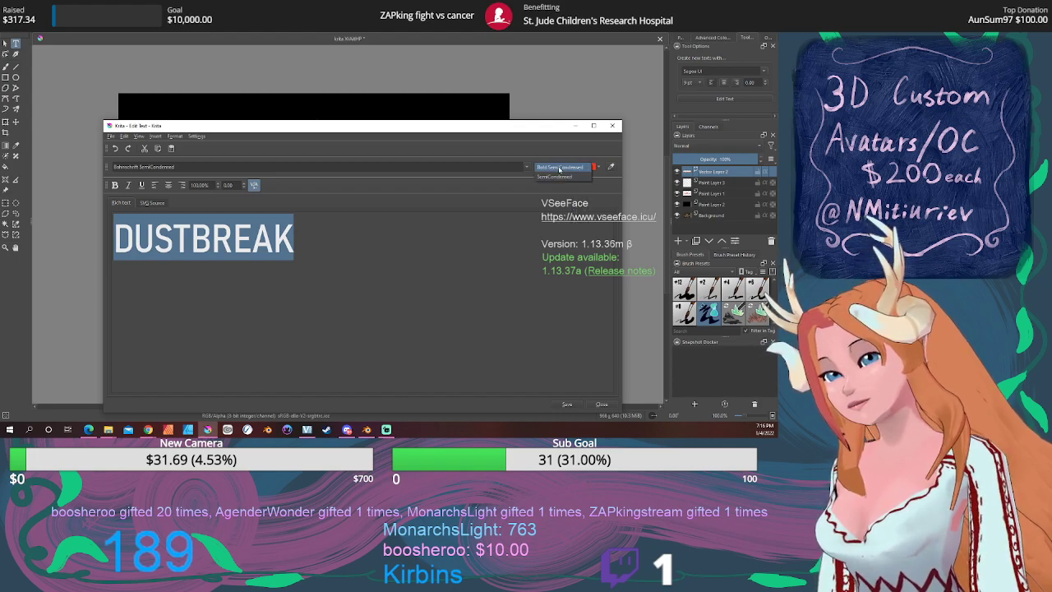
click(564, 176)
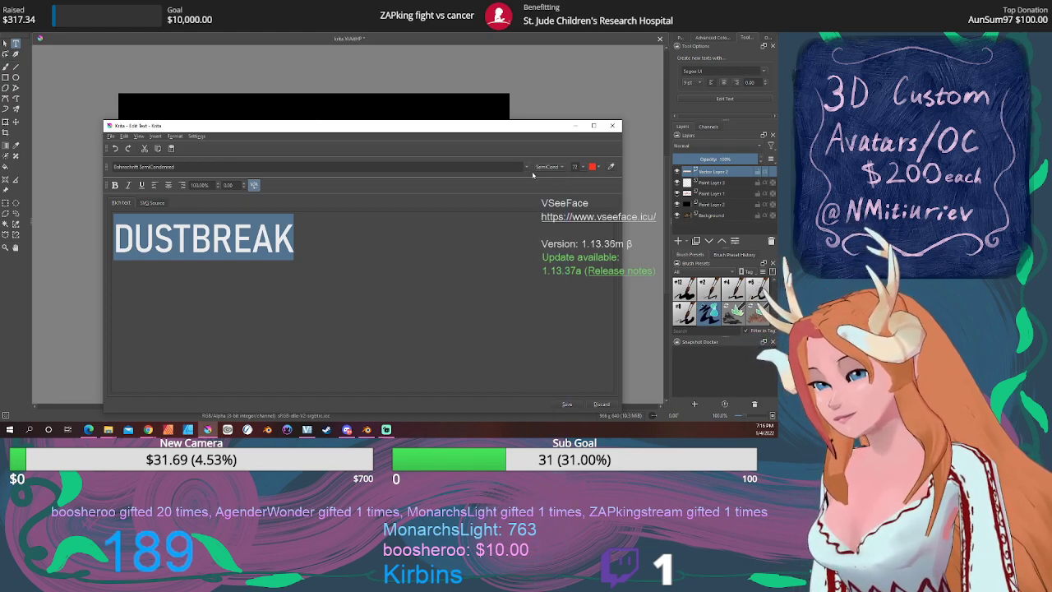
Change the DUSTBREAK text to the Bahnschrift font in the Light style without italics and save the text edit.
click(527, 166)
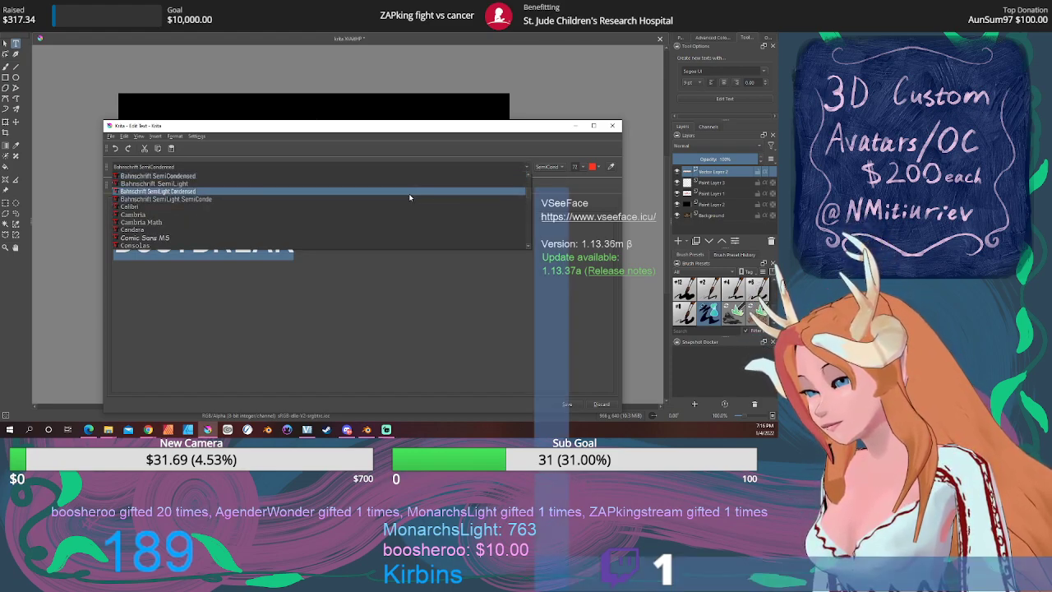
scroll(409, 193, up, 1)
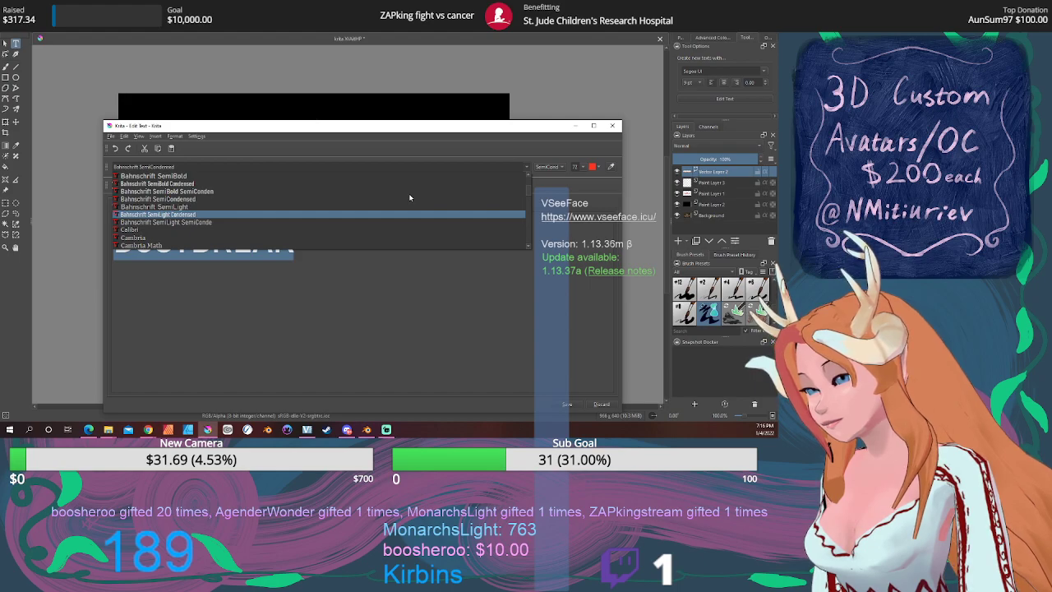
scroll(408, 193, up, 3)
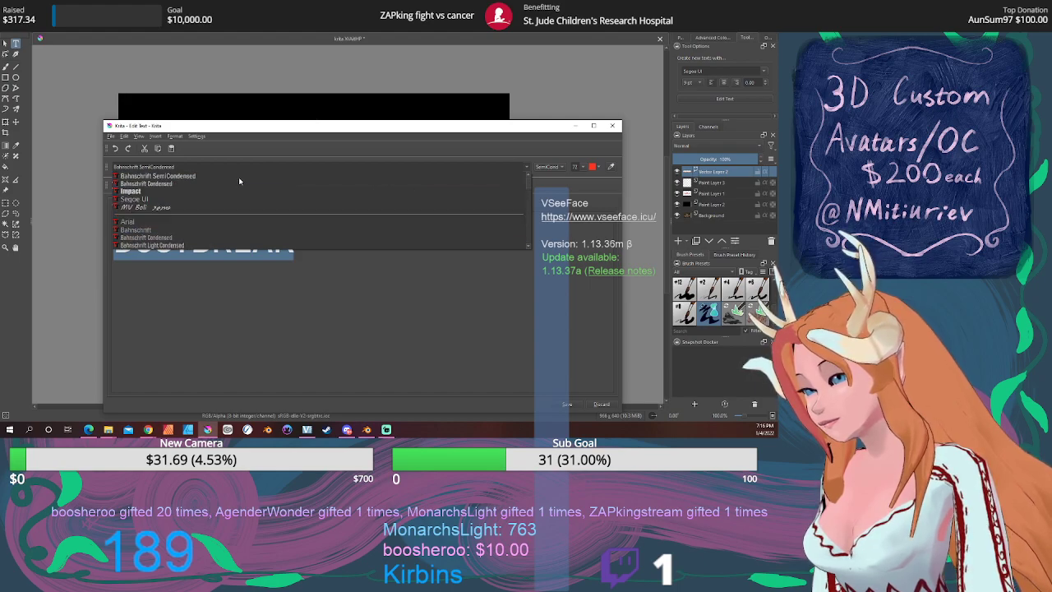
click(192, 206)
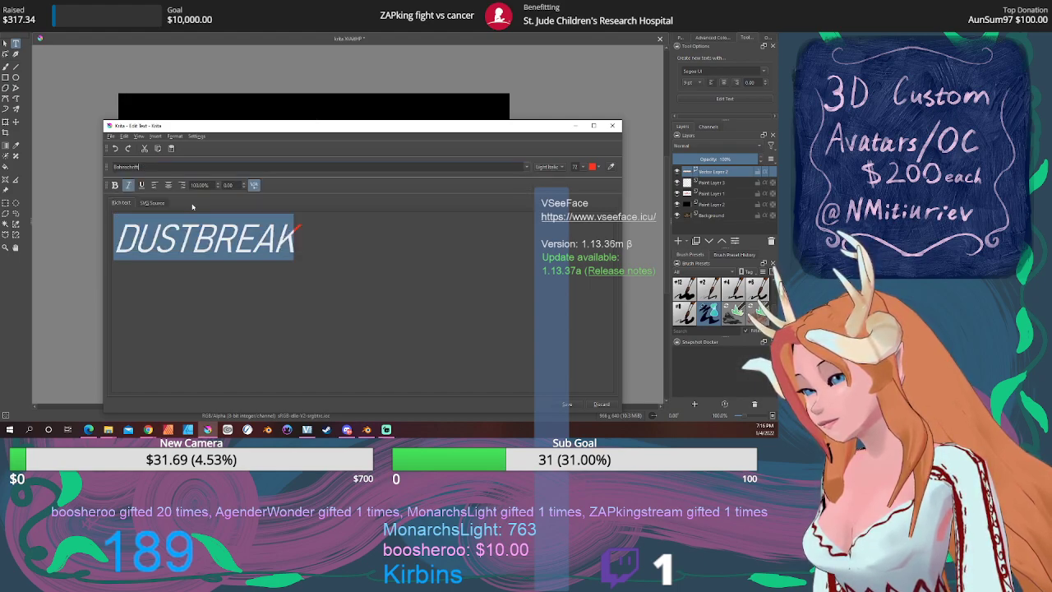
click(128, 185)
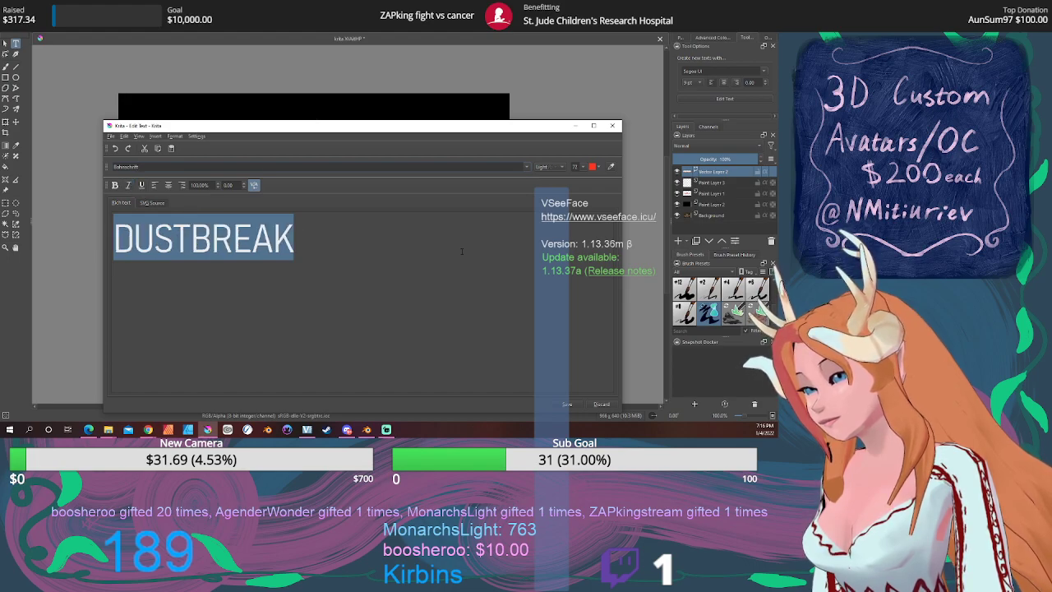
click(566, 406)
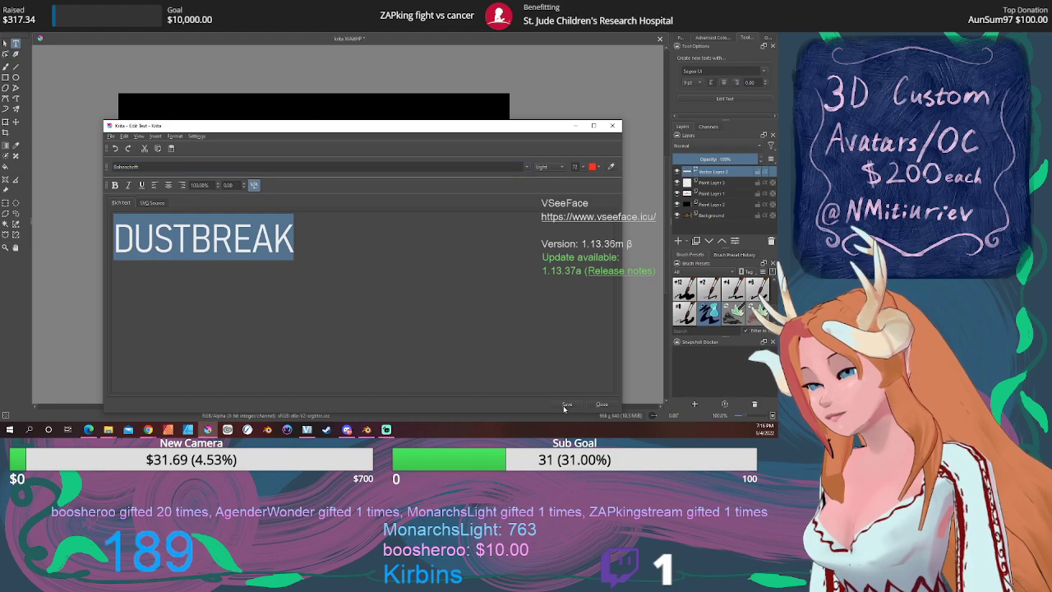
Set the font size of the DUSTBREAK text to 48 and save the text edit.
drag(415, 129, 372, 116)
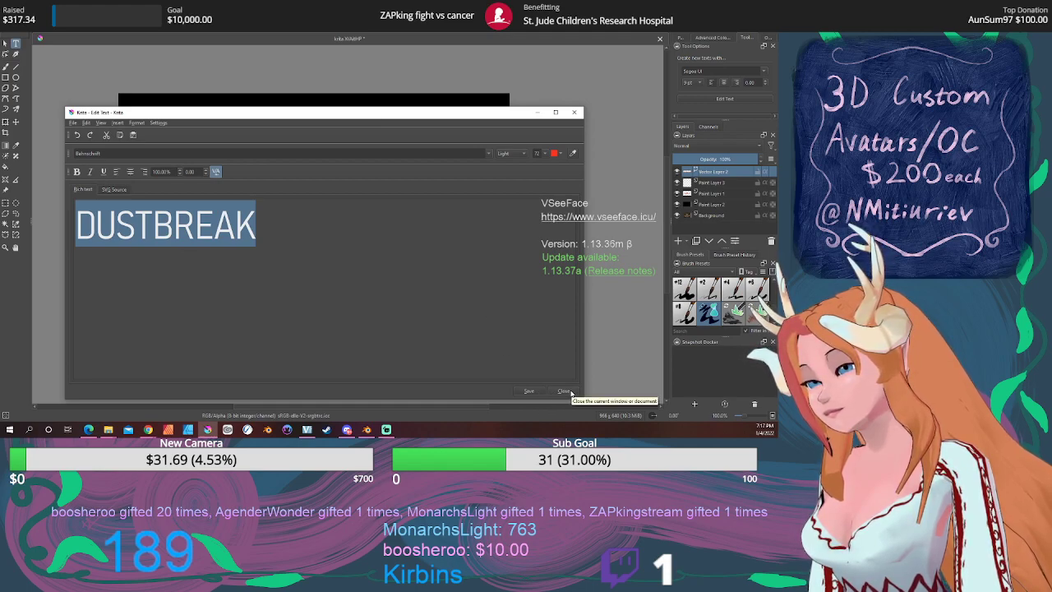
click(539, 153)
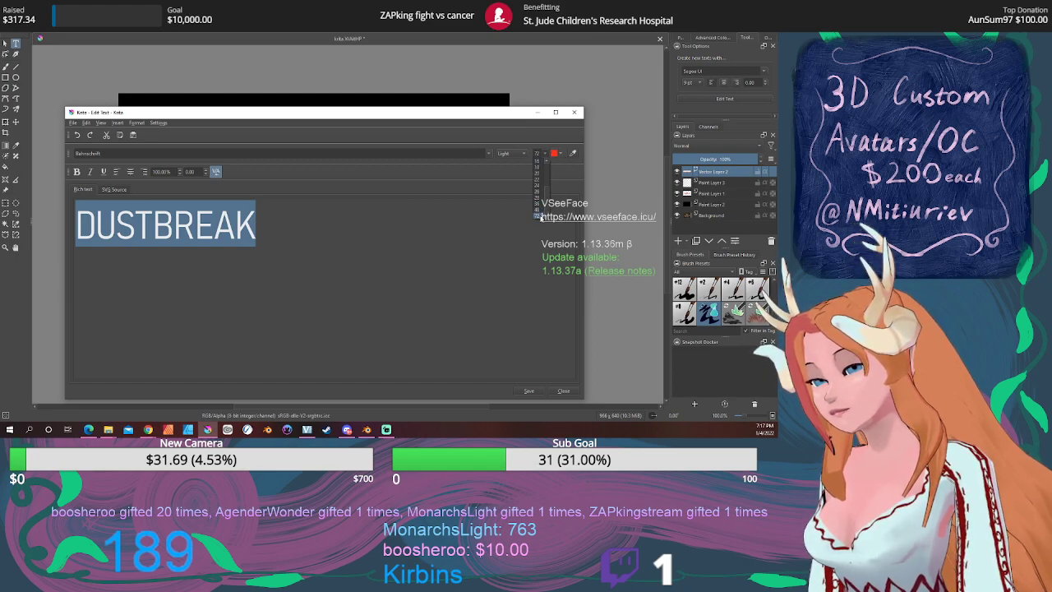
click(542, 212)
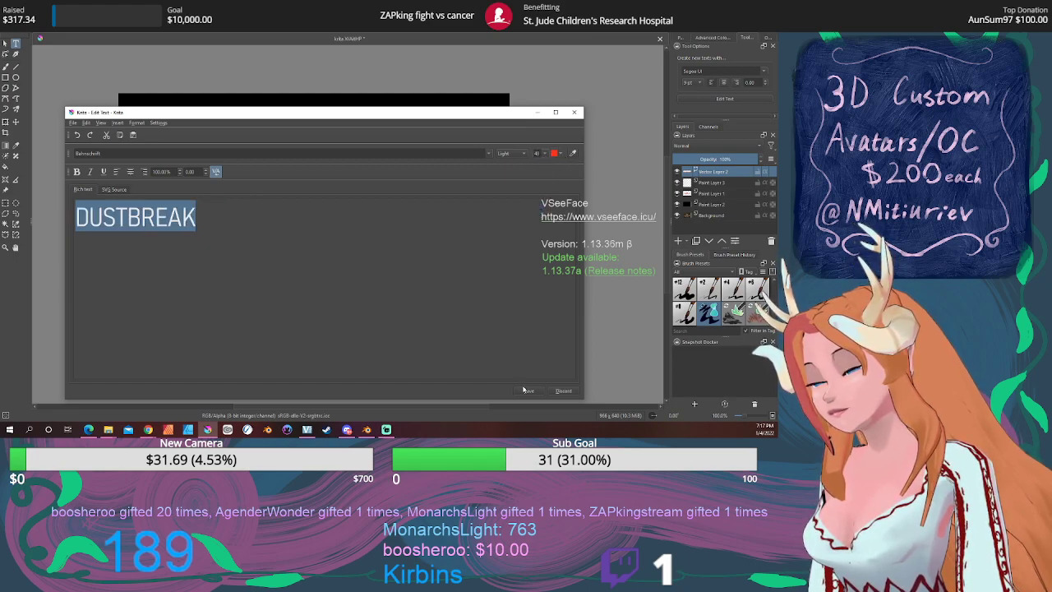
mouse_move(405, 119)
mouse_down()
mouse_move(423, 350)
mouse_move(421, 110)
mouse_up()
Insert a space between all the letters of DUSTBREAK, save the text edit and close the text editor.
click(105, 207)
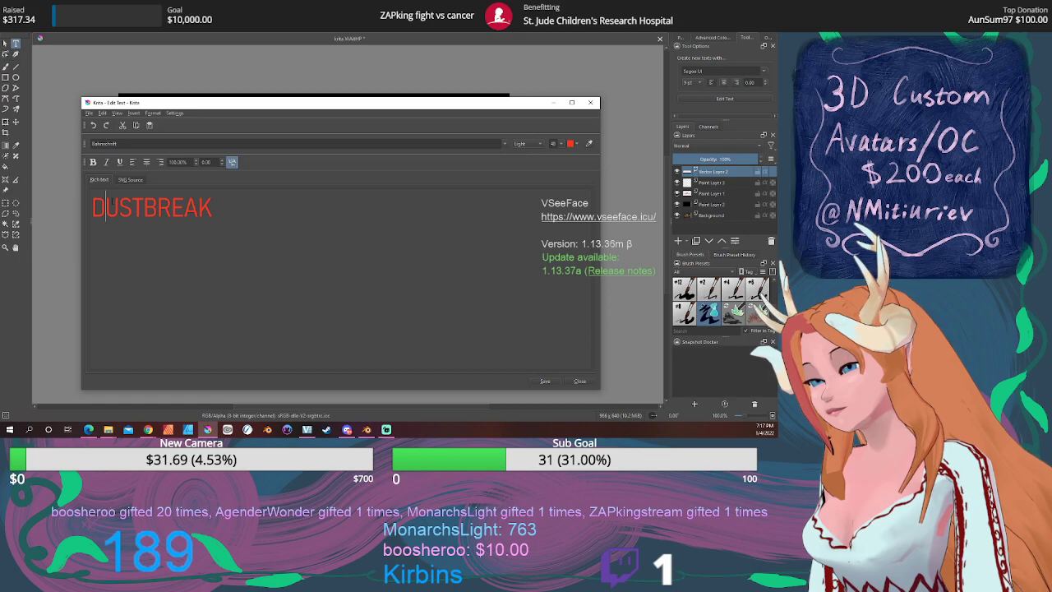
key(Right)
key(Right)
key(Right)
key(Right)
key(Right)
key(Right)
key(Right)
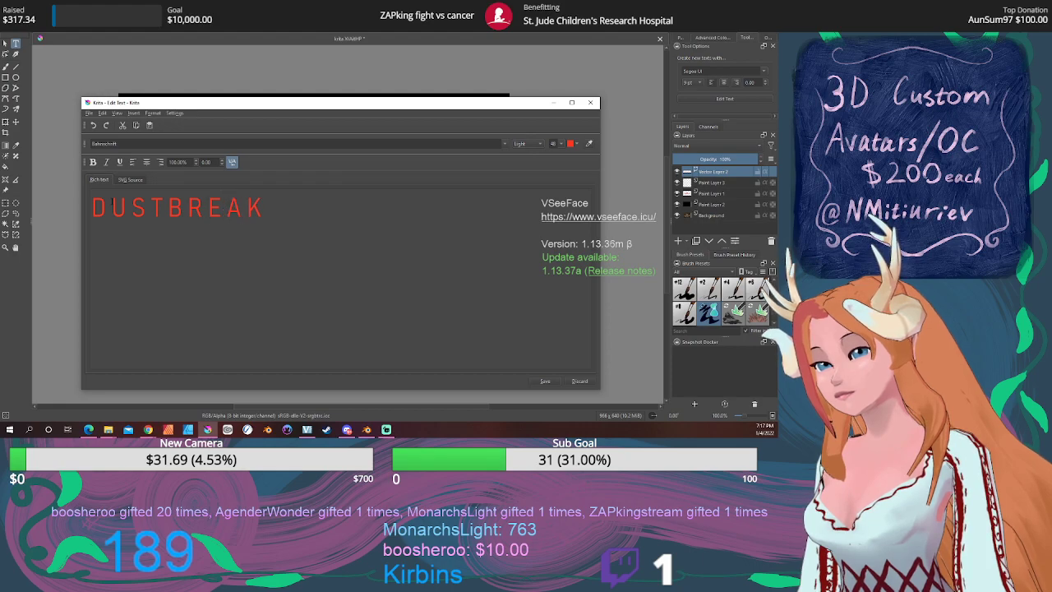
click(545, 382)
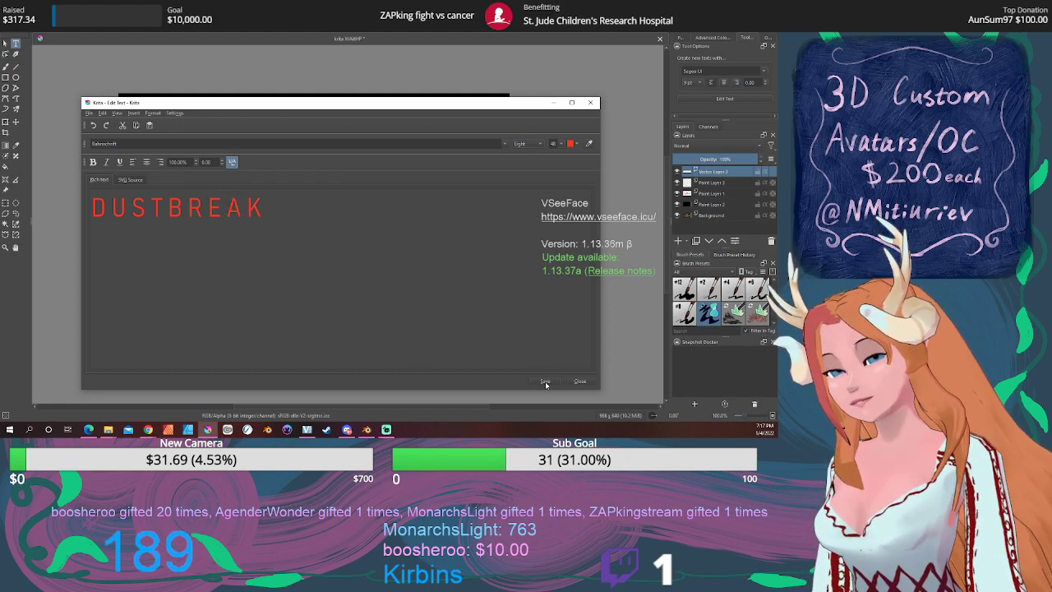
drag(395, 103, 380, 83)
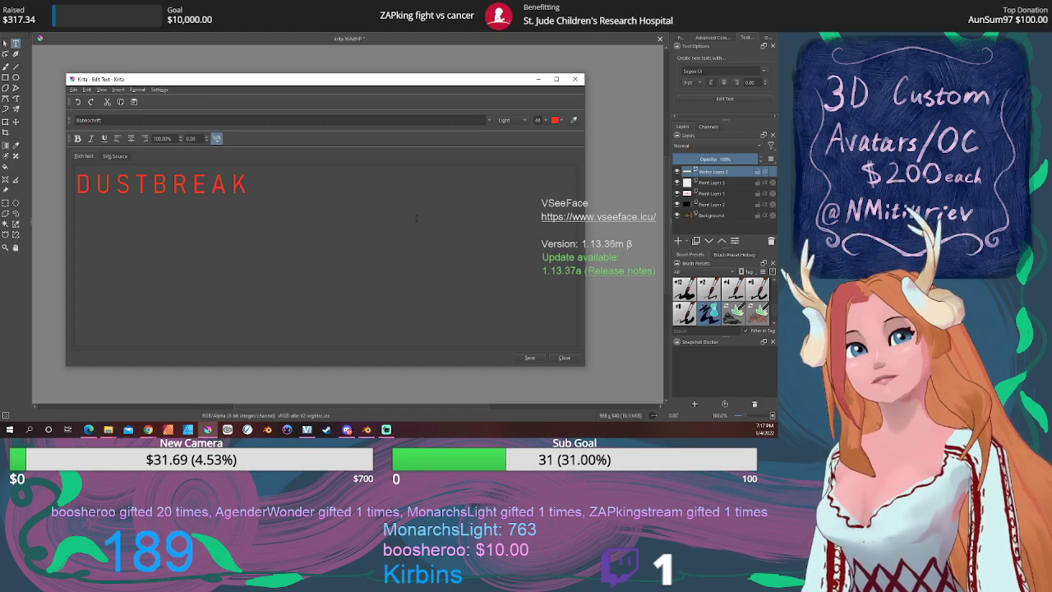
click(528, 358)
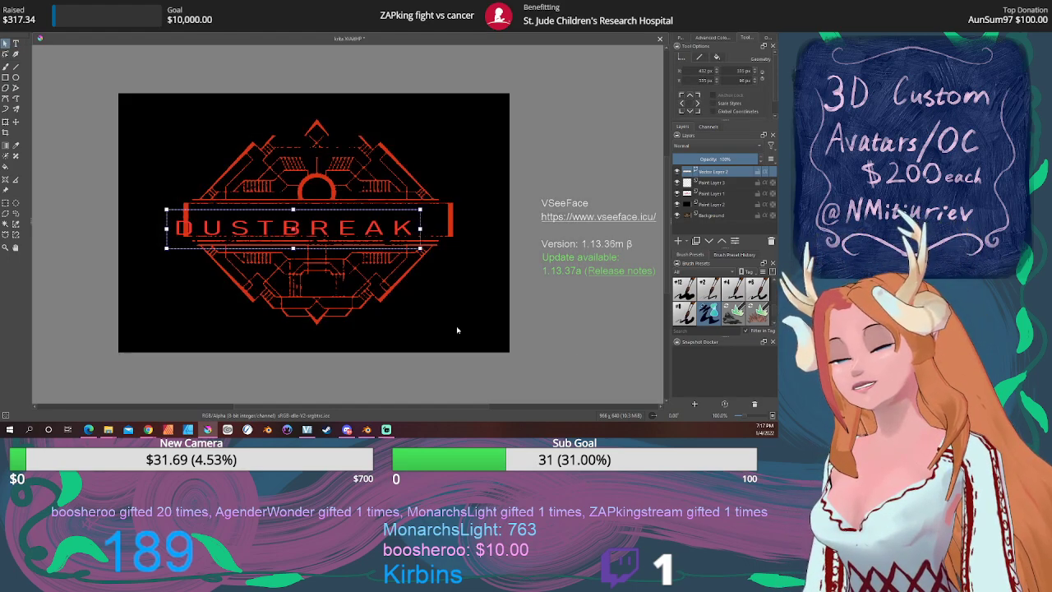
Move the DUSTBREAK text rightward and up so that it sits centred in the emblem's banner frame, and deselect it.
drag(333, 235, 356, 224)
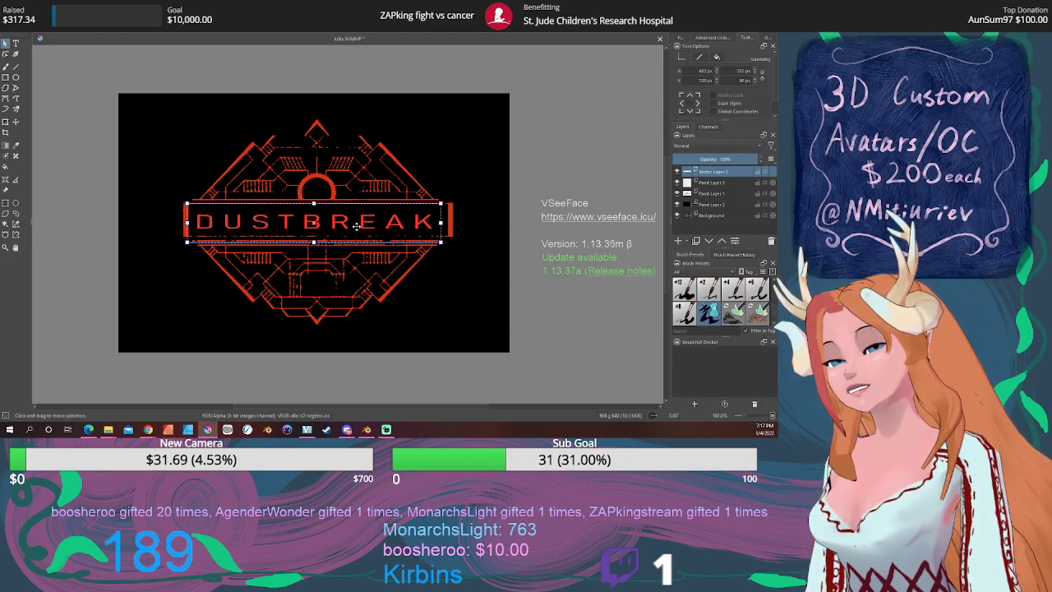
click(453, 272)
scroll(454, 272, down, 5)
scroll(453, 272, up, 5)
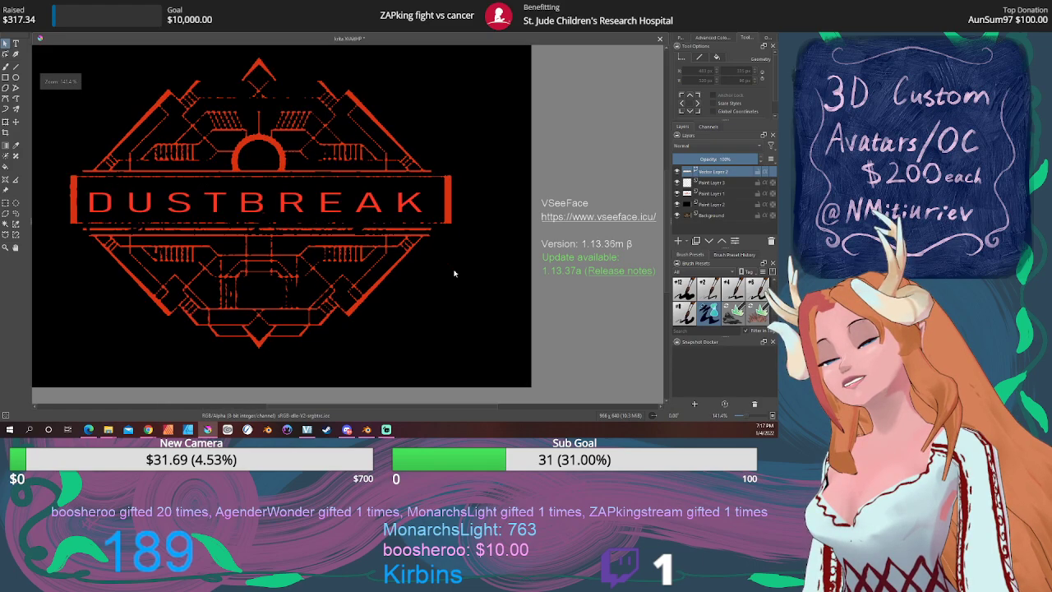
scroll(442, 290, down, 2)
scroll(442, 289, down, 1)
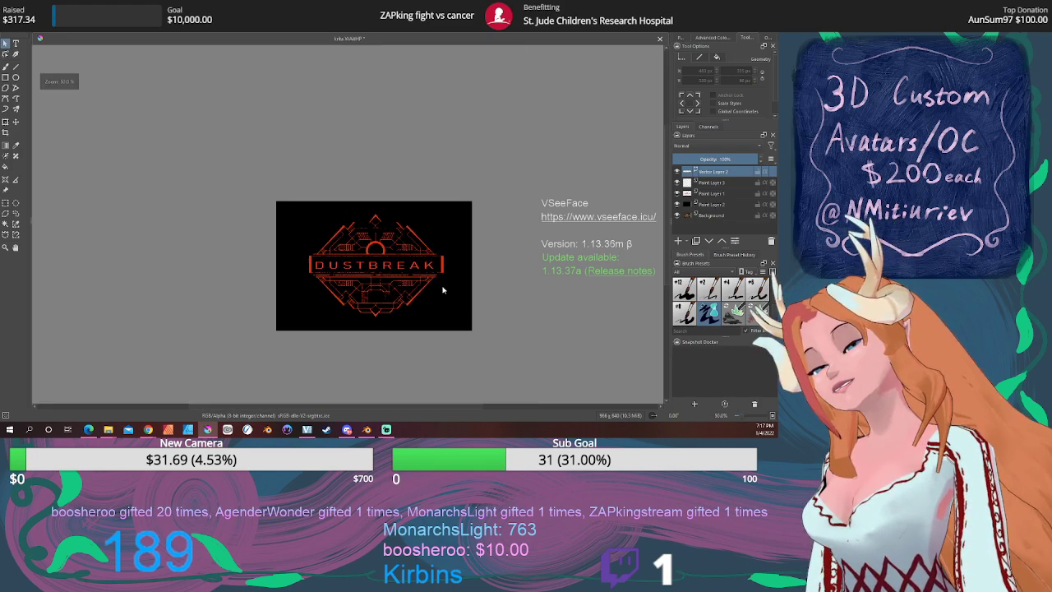
scroll(438, 288, up, 2)
middle_drag(439, 288, 423, 282)
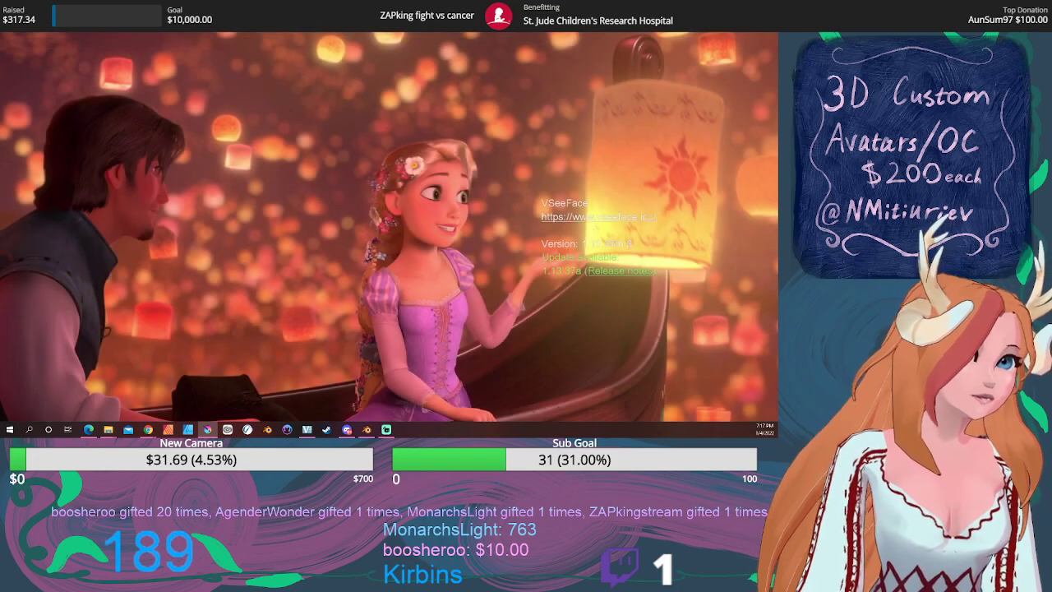
key(alt+Tab)
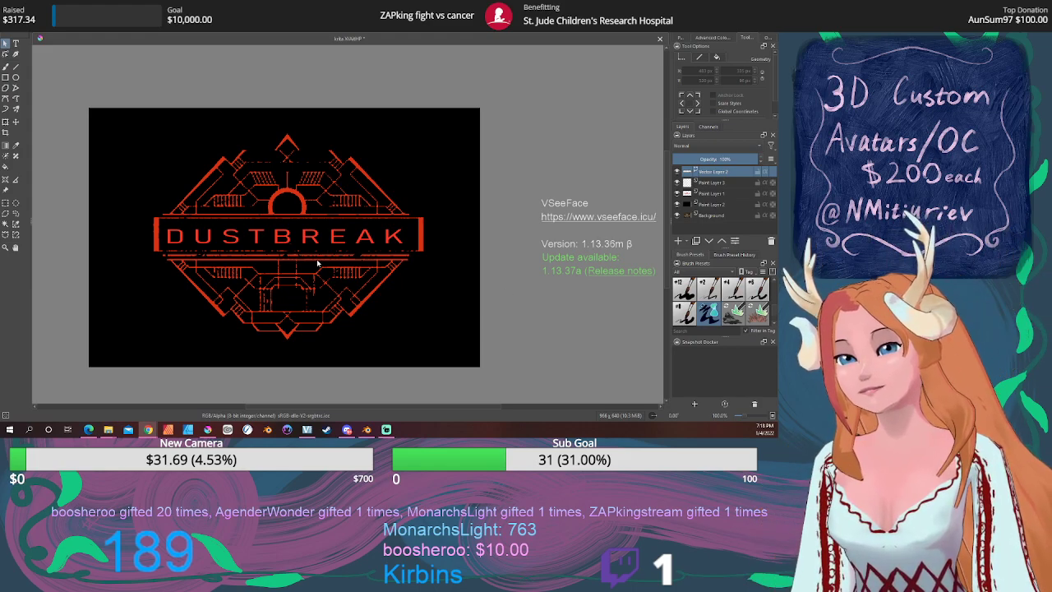
ctrl+scroll(316, 263, up, 1)
middle_drag(316, 263, 326, 270)
Export the emblem as a PNG image named "DUSTBREAK type preview", keeping the default PNG options.
click(8, 13)
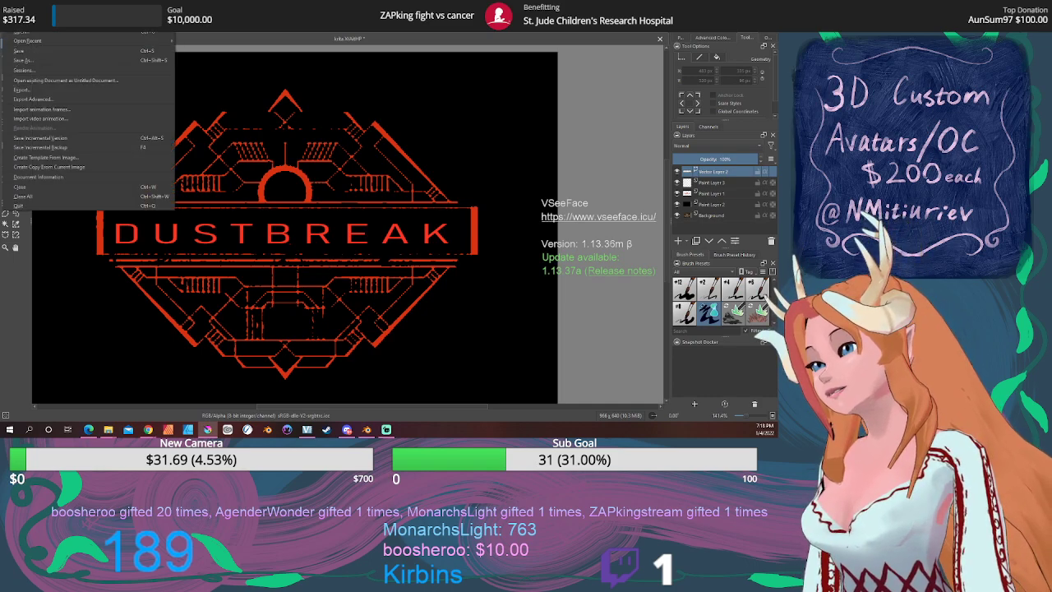
click(23, 89)
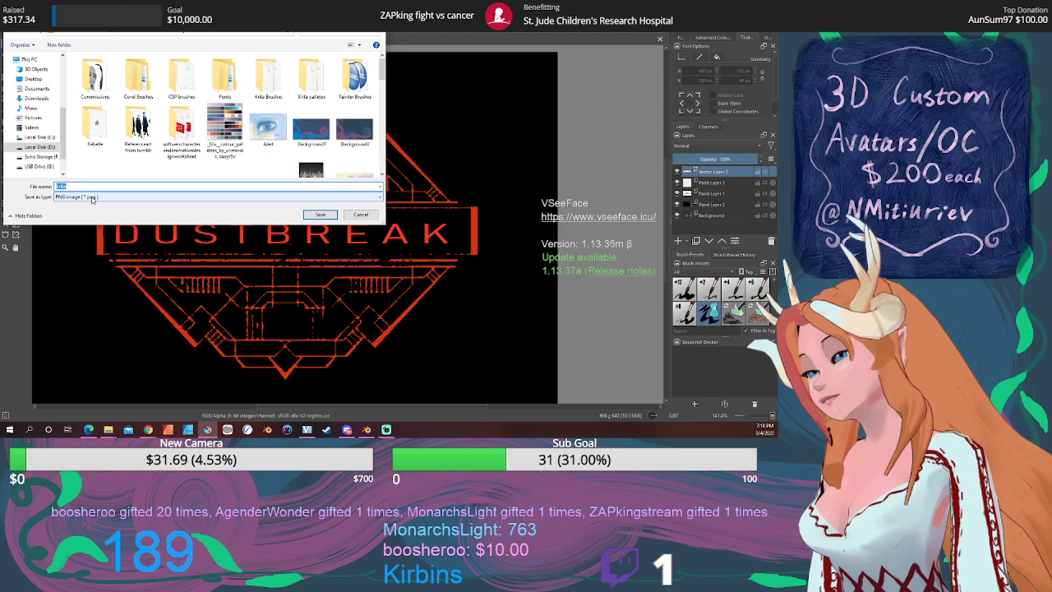
text(du)
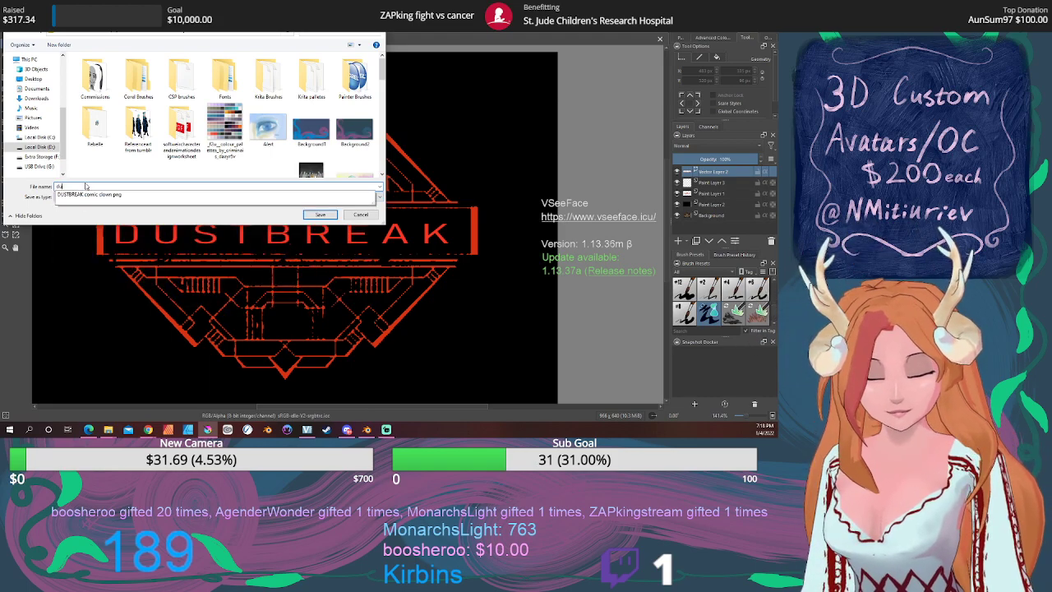
text(st)
key(Down)
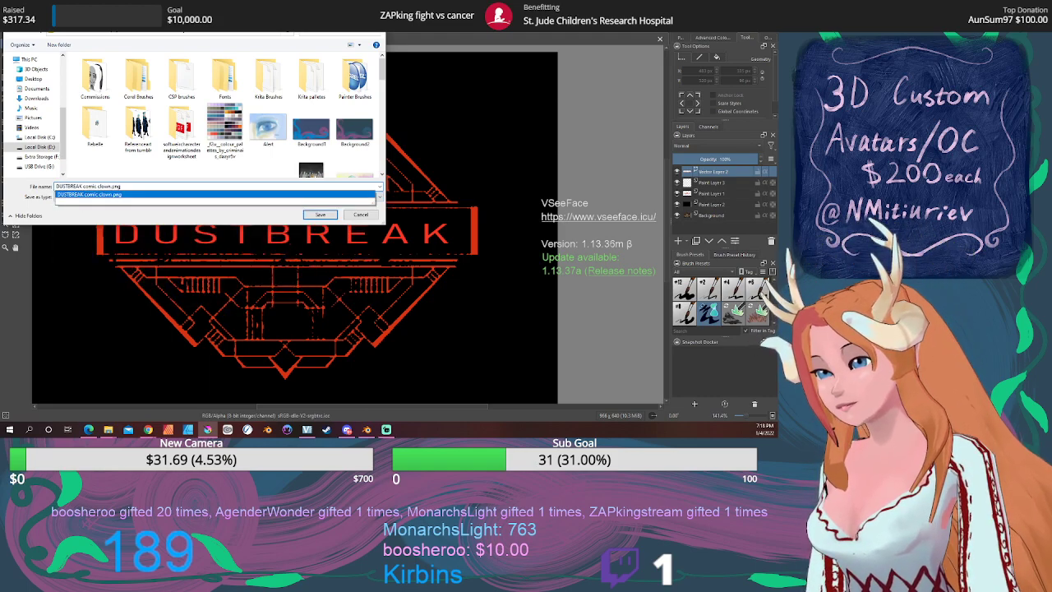
key(BackSpace)
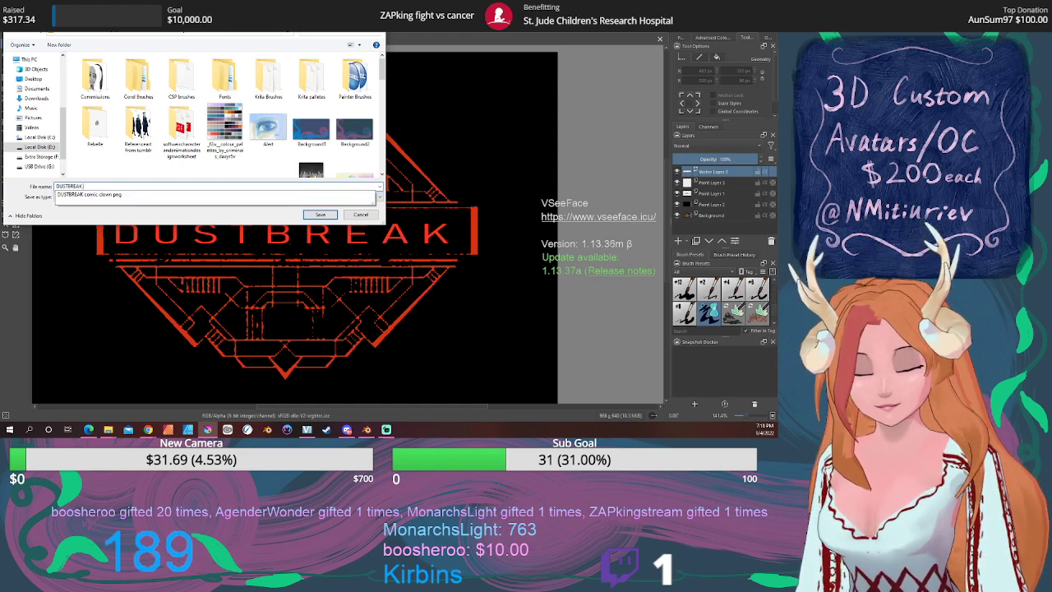
text(lype)
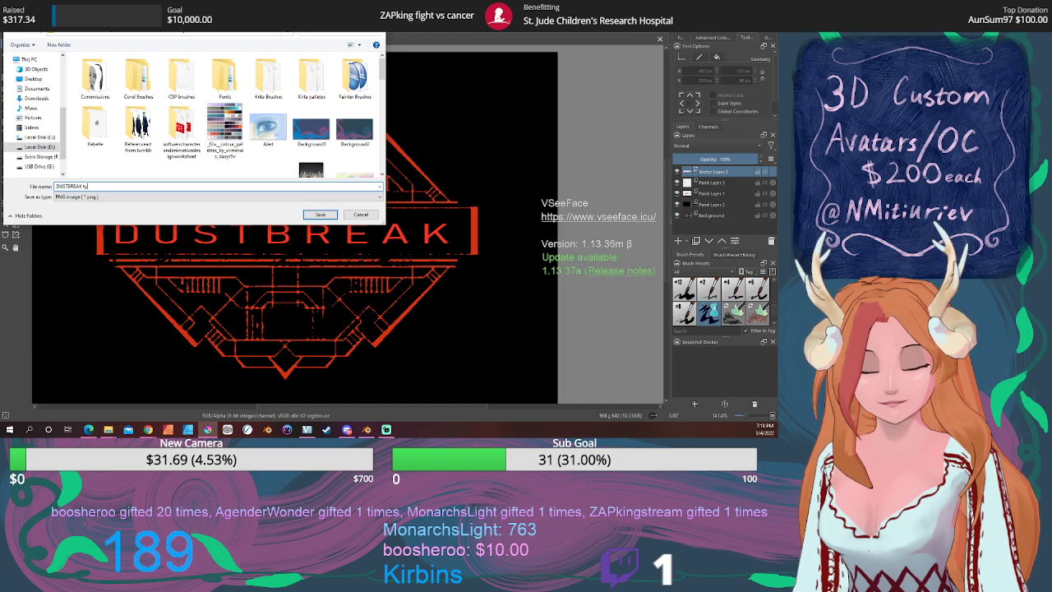
text( previe)
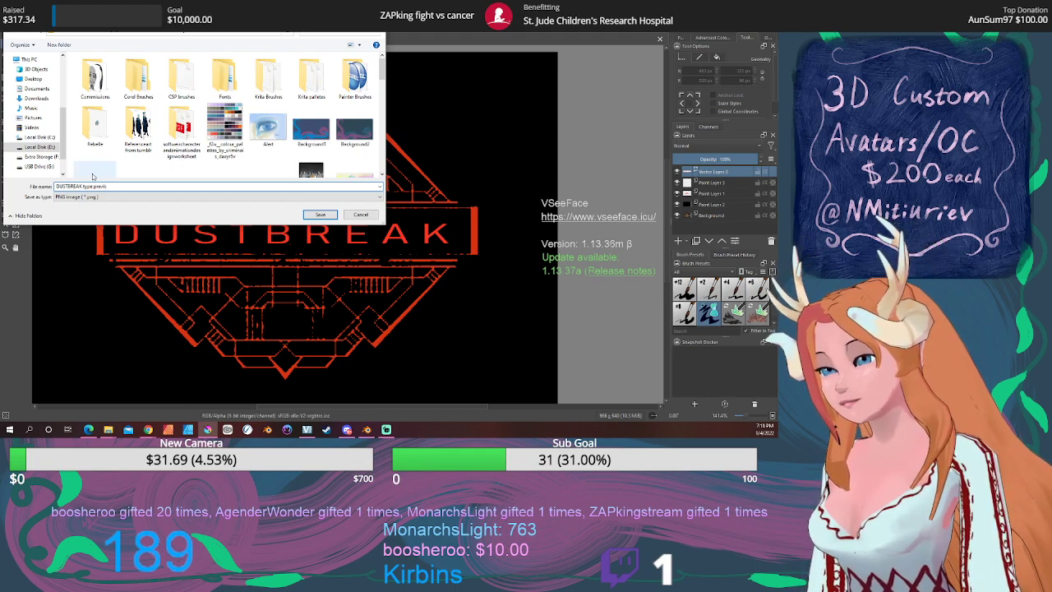
click(321, 215)
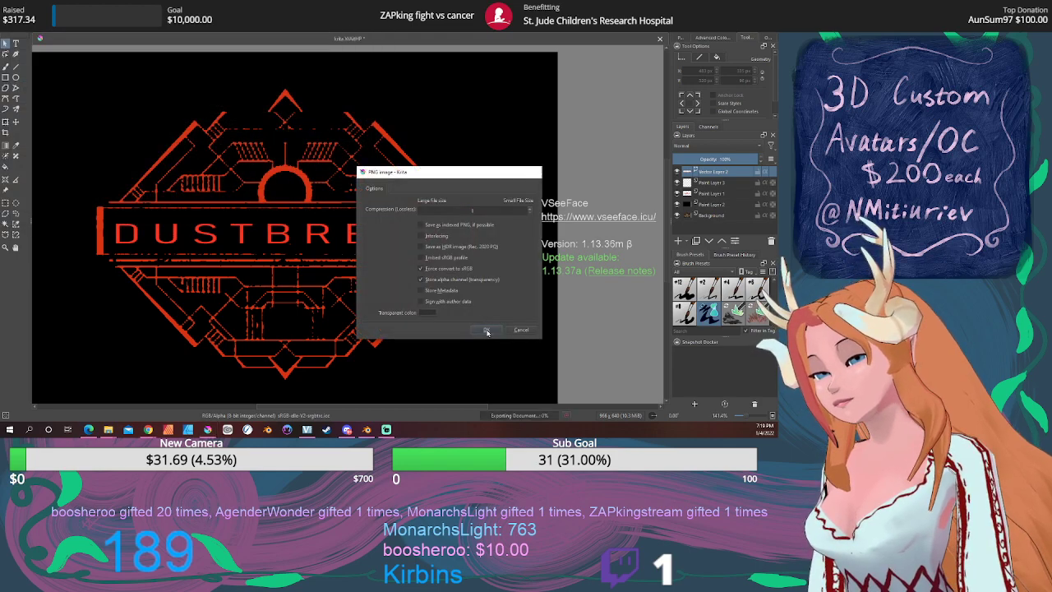
click(485, 329)
Reduce the opacity of the black Paint Layer 2 to 41% to reveal the original logo underneath.
click(733, 206)
mouse_move(739, 158)
mouse_down()
mouse_move(704, 159)
mouse_move(739, 164)
mouse_up()
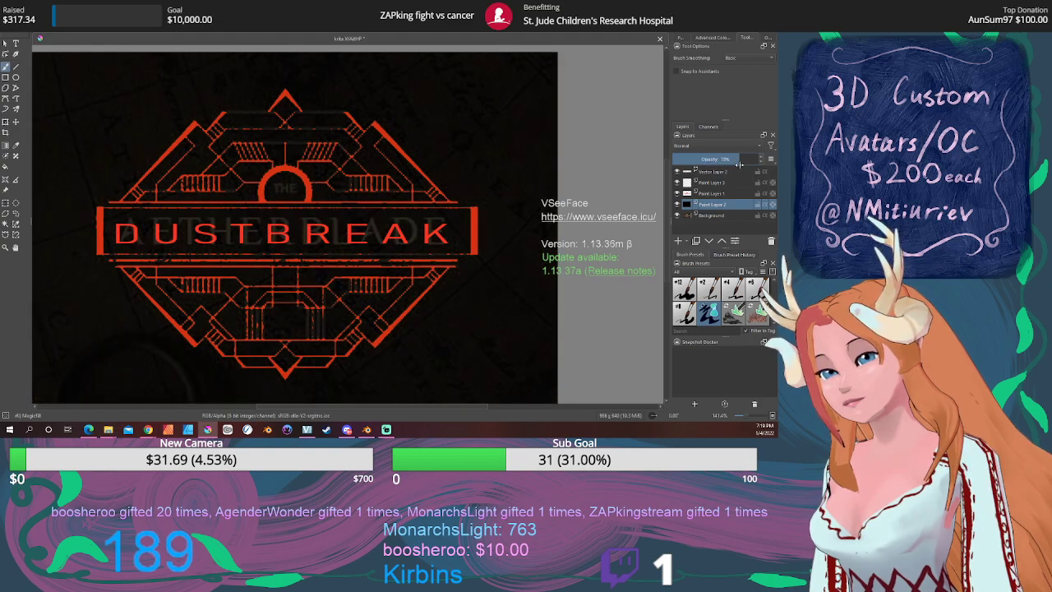
mouse_move(734, 166)
mouse_down()
mouse_move(711, 164)
mouse_move(759, 163)
mouse_move(653, 163)
mouse_move(743, 169)
mouse_move(706, 168)
mouse_up()
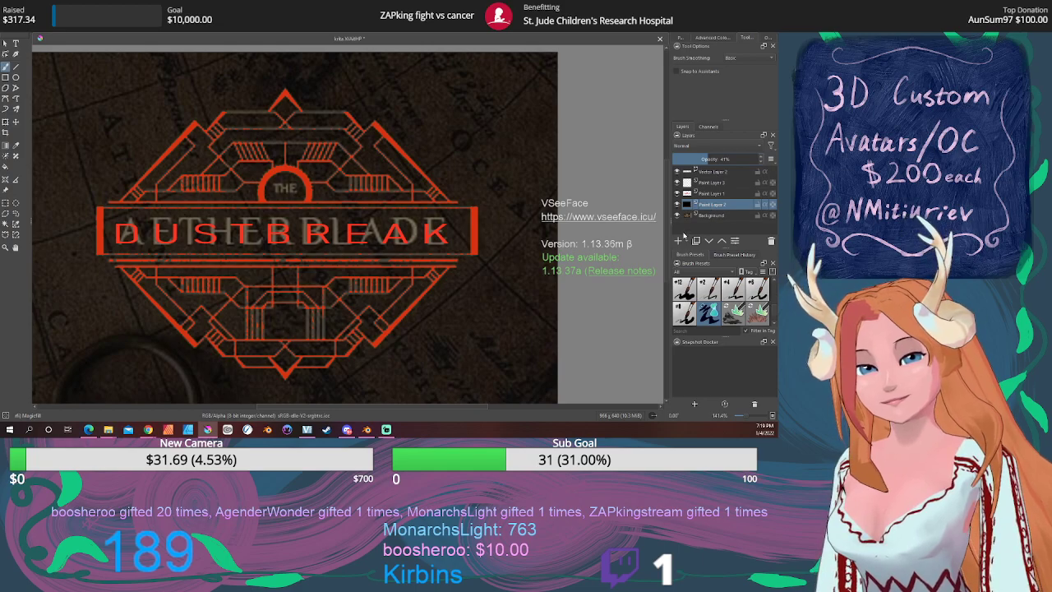
Add a paint layer above the black layer and brush over the old AETHERBLADE and THE lettering with a dark sampled background colour.
click(679, 241)
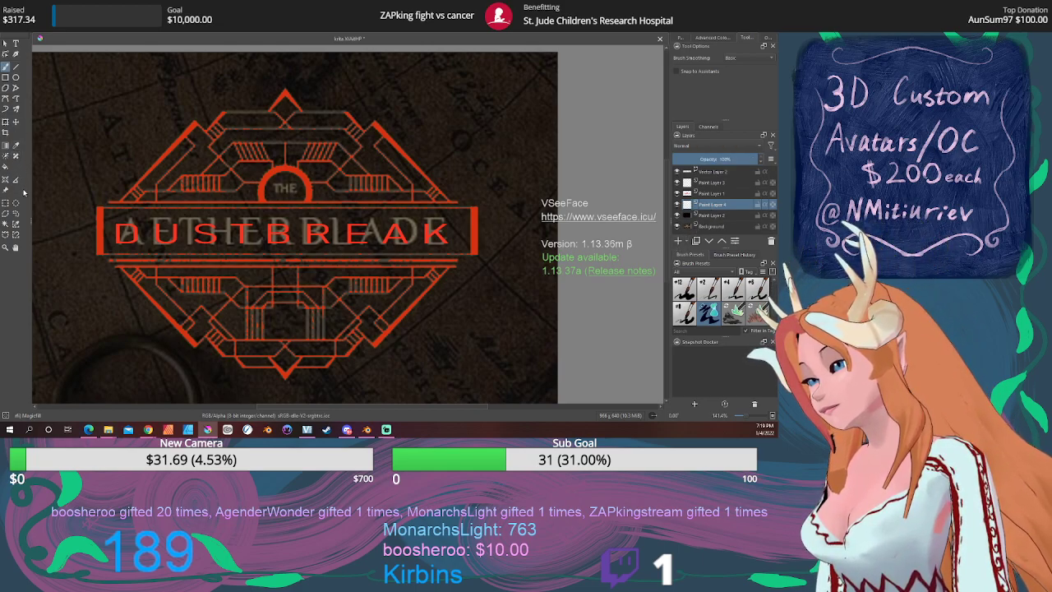
click(14, 145)
drag(340, 274, 463, 219)
click(5, 67)
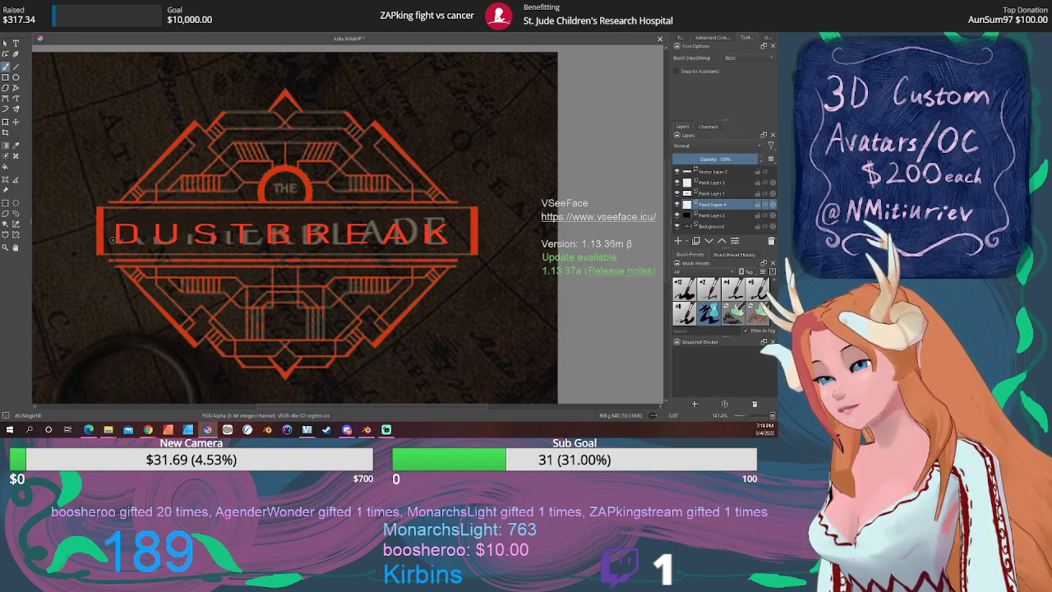
drag(116, 245, 454, 246)
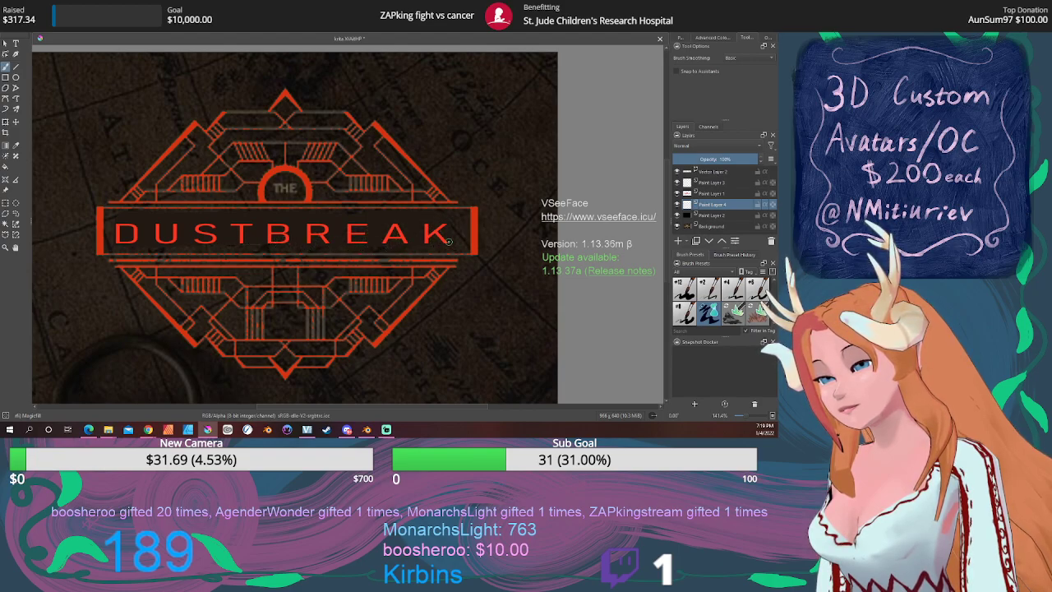
mouse_move(273, 181)
mouse_down()
mouse_move(296, 196)
mouse_move(298, 184)
mouse_up()
scroll(299, 225, down, 3)
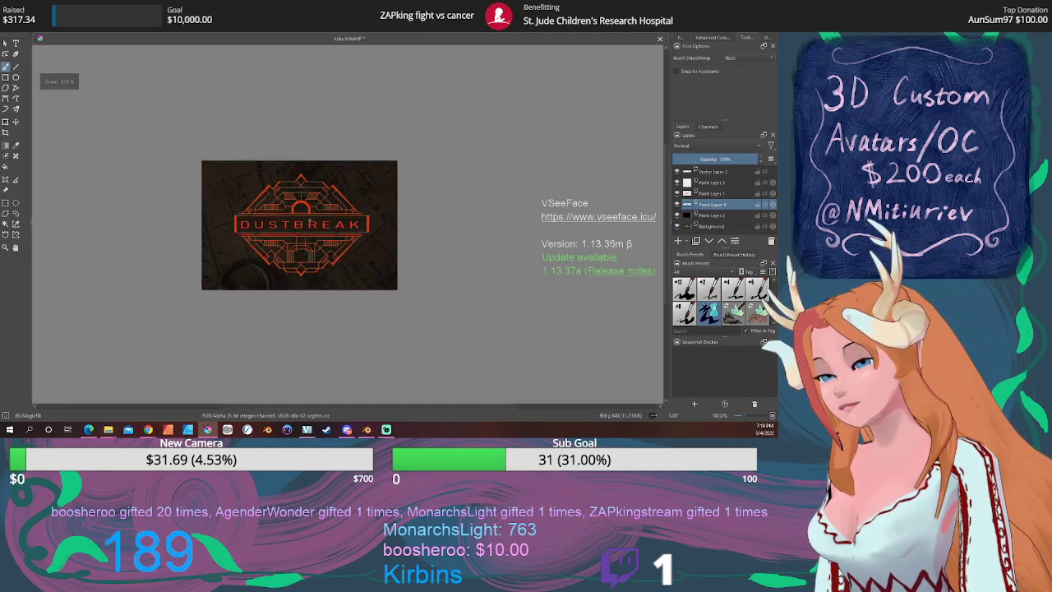
scroll(325, 238, up, 3)
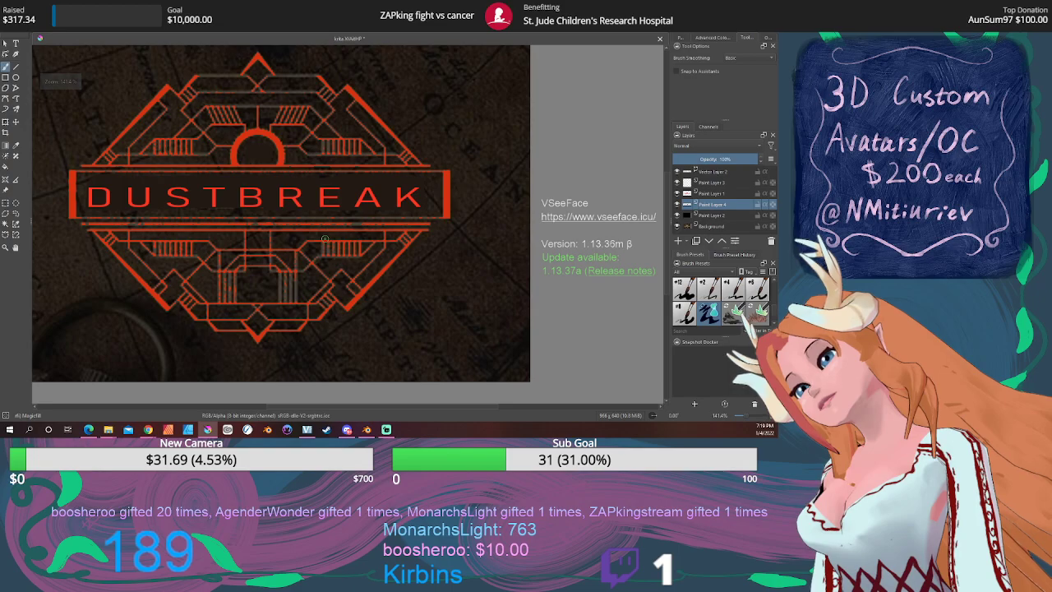
scroll(325, 239, down, 1)
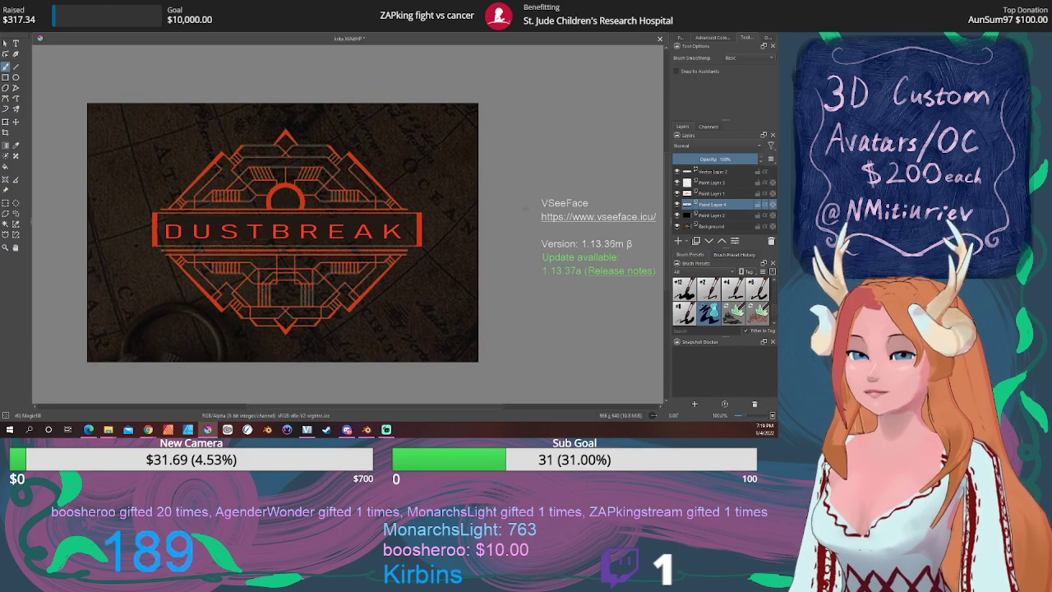
Try a lower opacity on the Background layer and reduce the black Paint Layer 2 to 24% opacity.
click(713, 225)
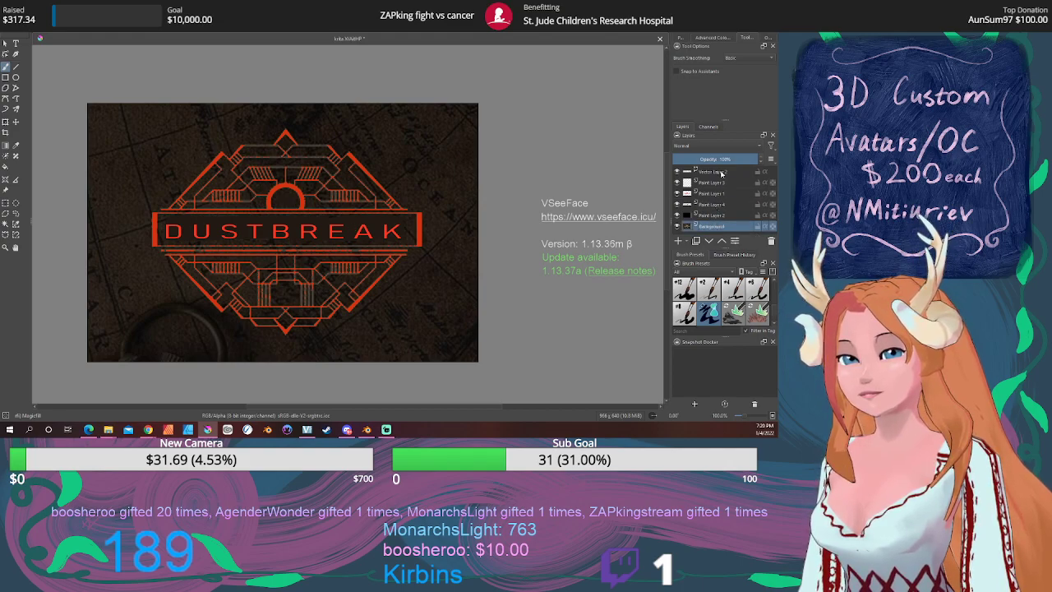
drag(752, 158, 726, 159)
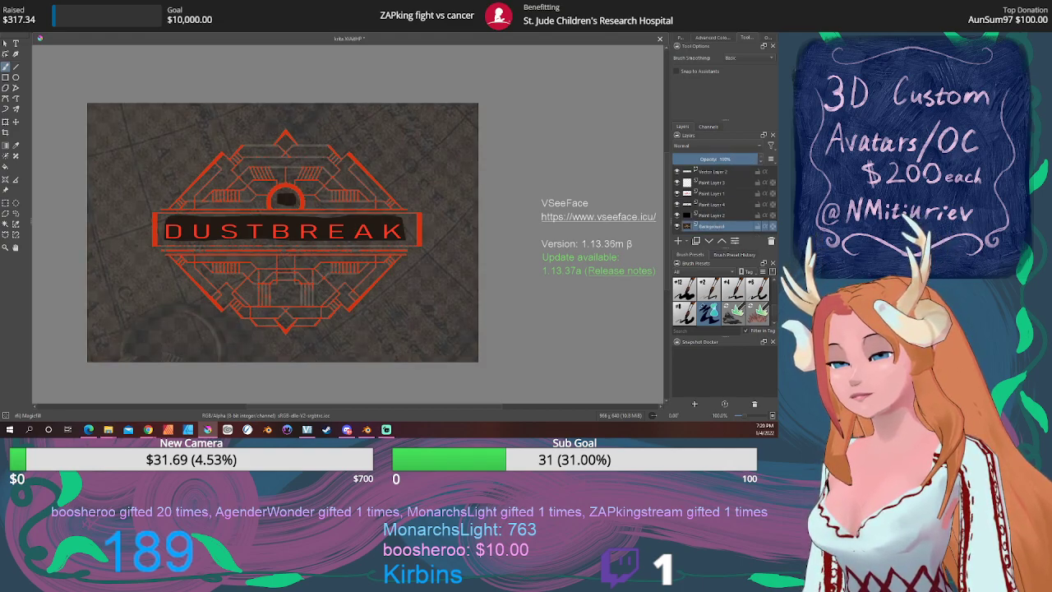
click(729, 215)
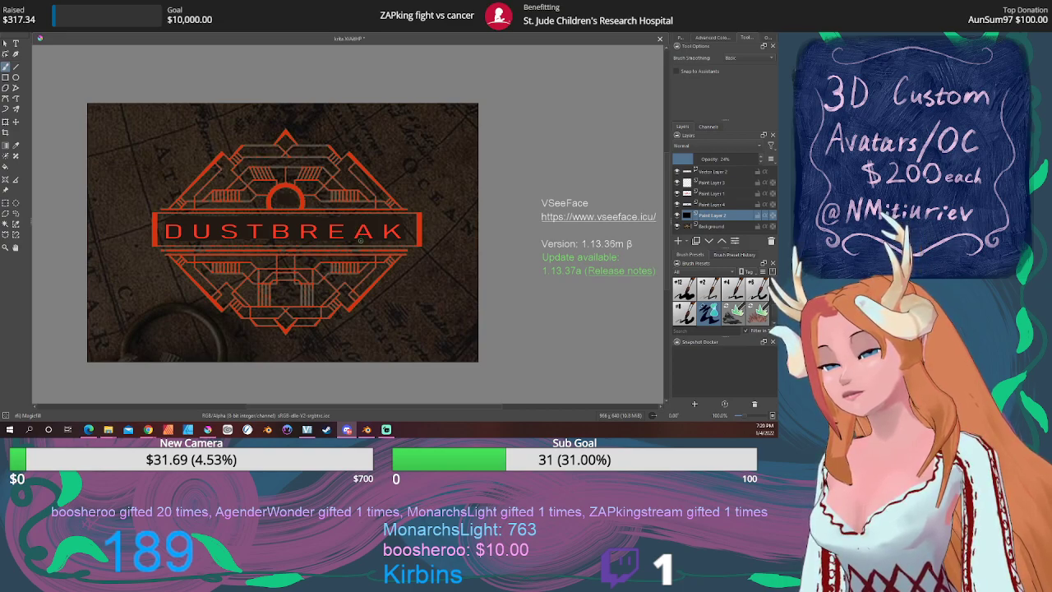
scroll(360, 237, up, 5)
scroll(360, 238, down, 5)
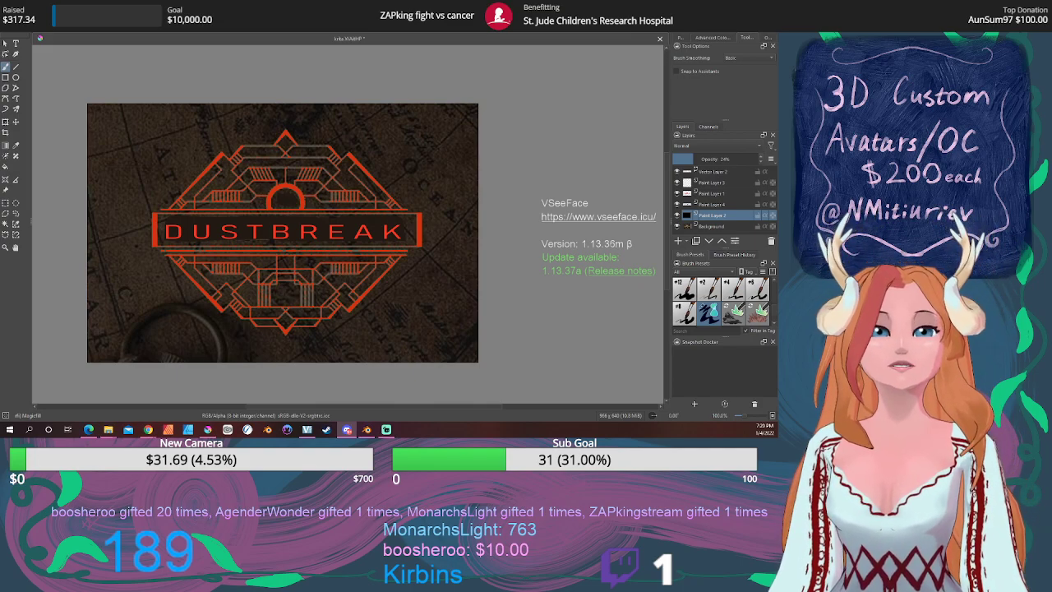
Hide the cover-up Paint Layer 4 and set the black Paint Layer 2 to 100% opacity.
click(676, 204)
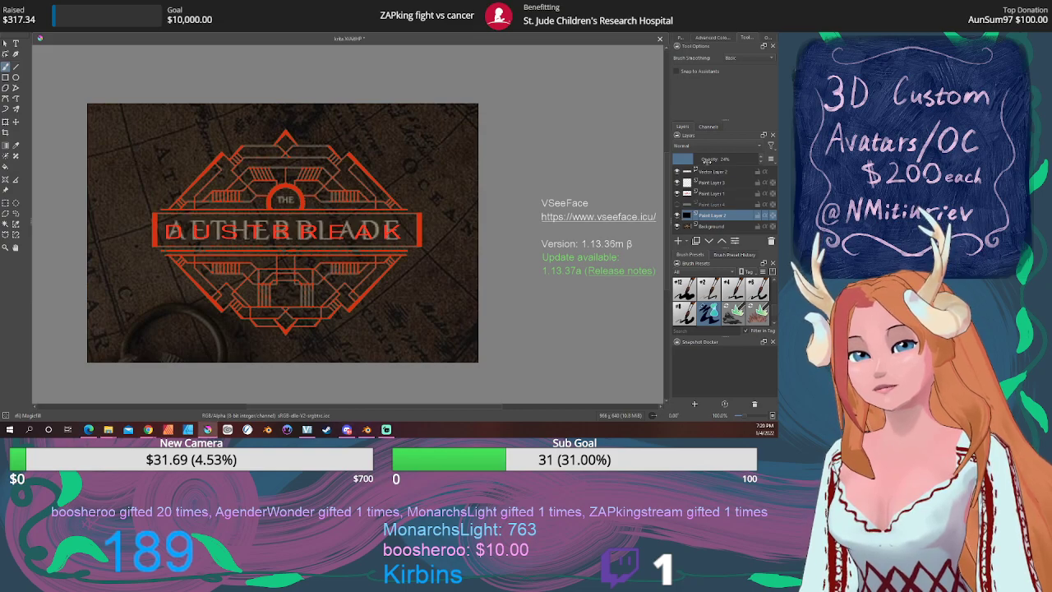
drag(698, 159, 760, 159)
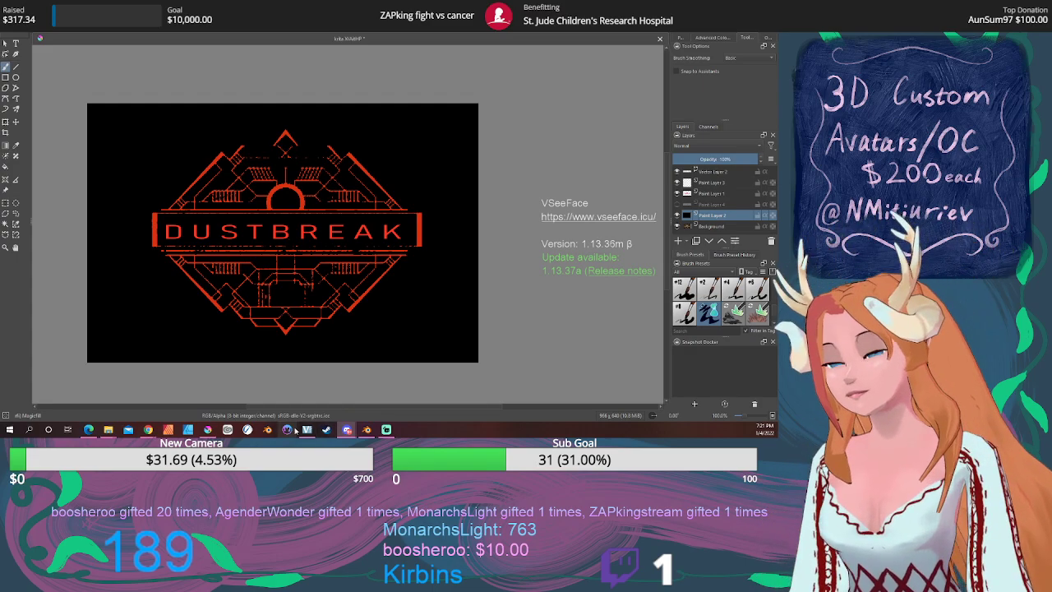
Switch to Blender and review the hand's grip on the rifle from several angles, playing the reload animation and stopping on frame 88.
click(367, 429)
middle_drag(139, 263, 109, 278)
middle_drag(168, 261, 198, 268)
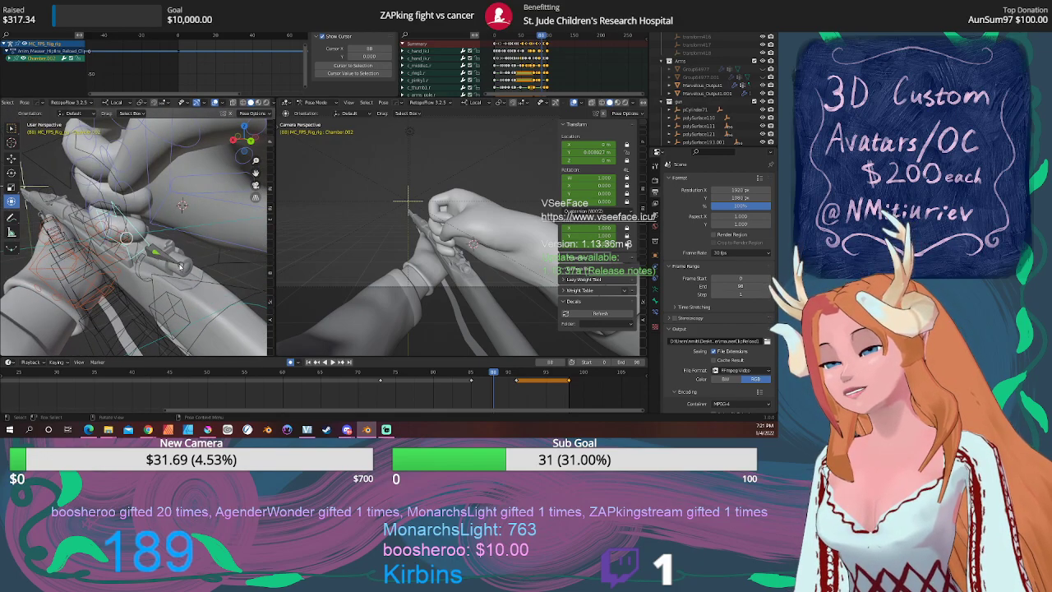
scroll(191, 275, down, 3)
middle_drag(192, 275, 209, 279)
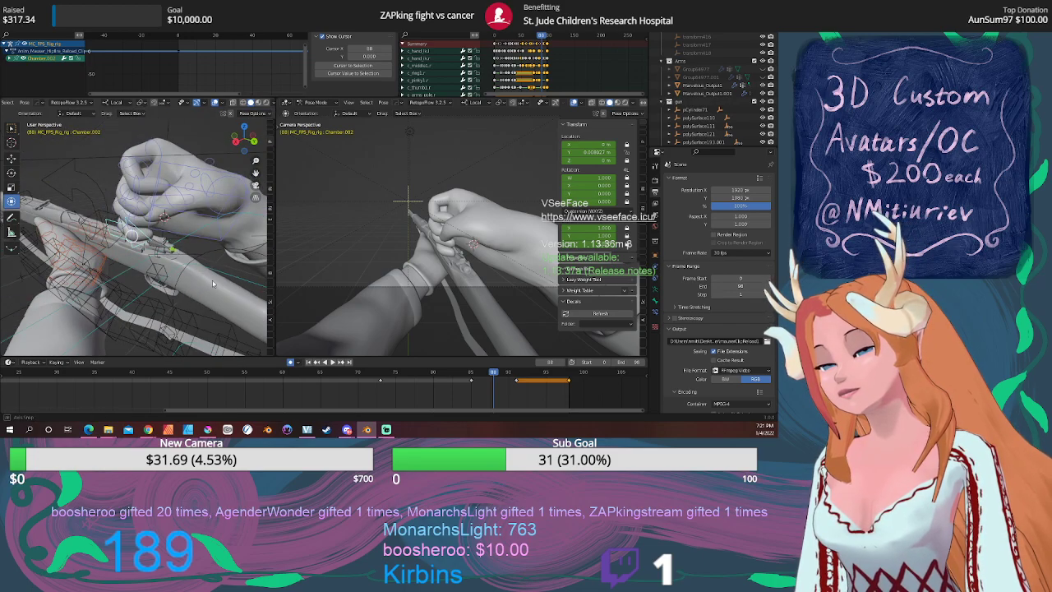
click(317, 362)
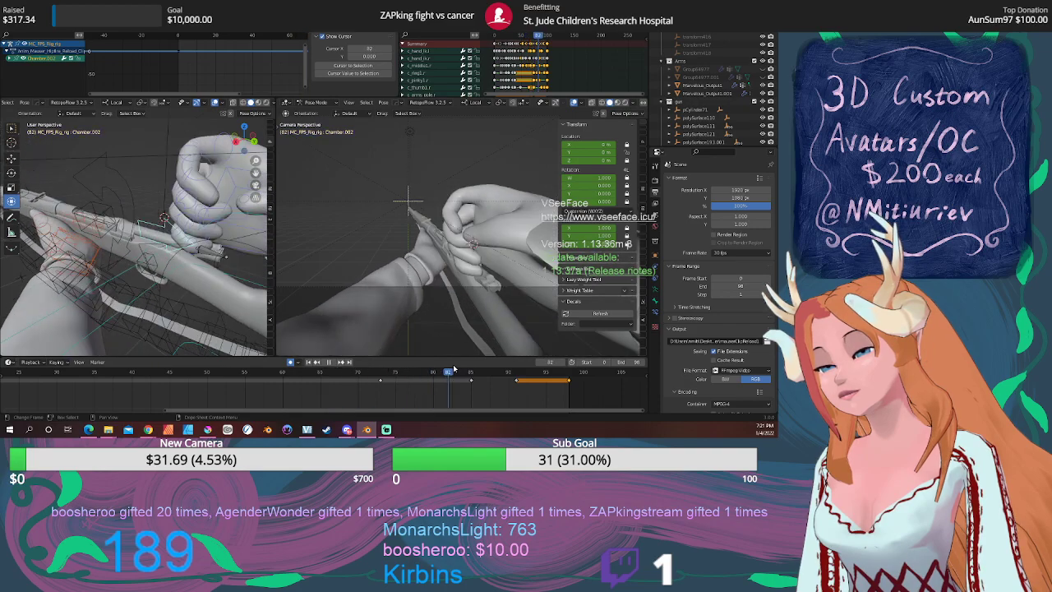
click(515, 367)
drag(515, 367, 493, 367)
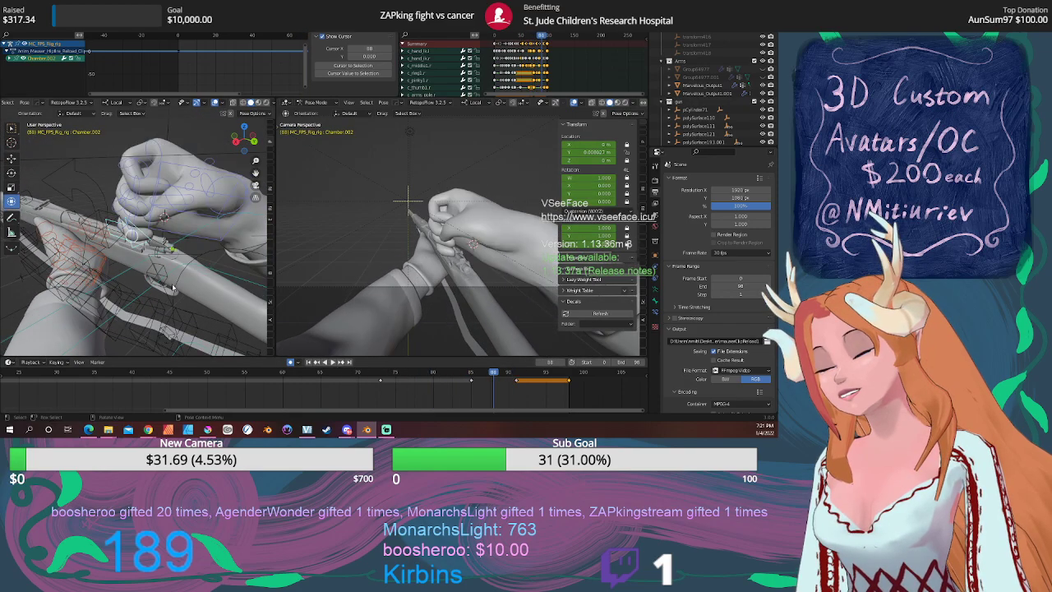
Replay the reload animation from an earlier frame, examine the hands and rifle from other angles, and move the playhead to frame 38.
scroll(159, 265, up, 4)
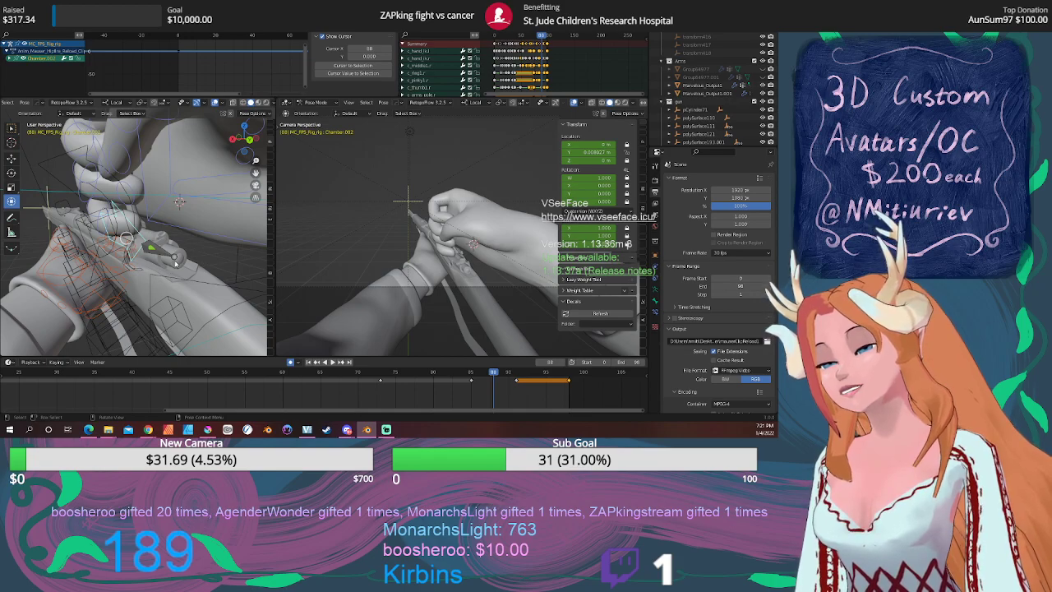
drag(493, 371, 243, 377)
click(334, 364)
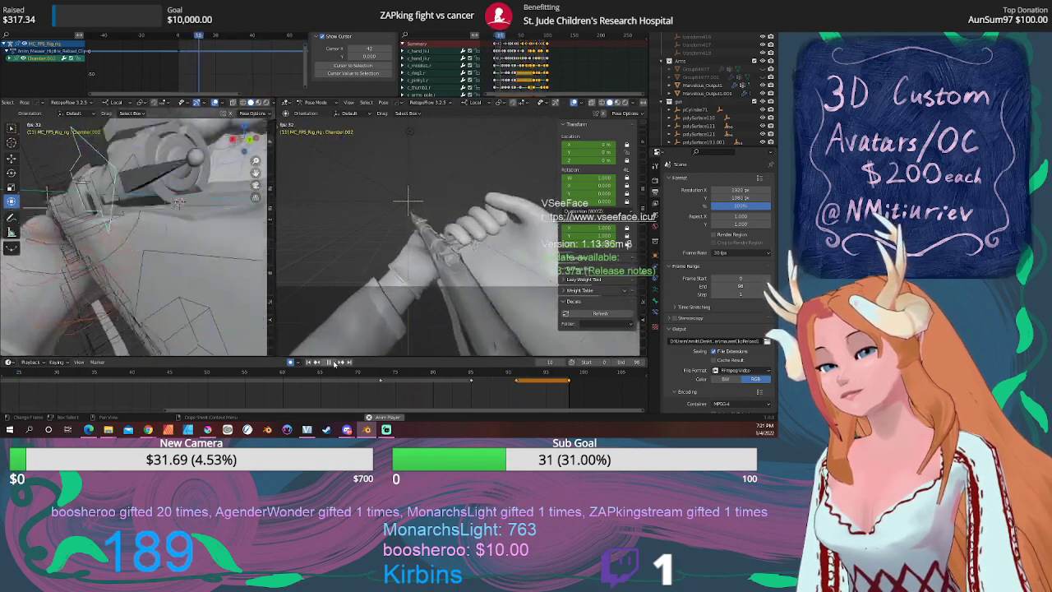
click(333, 363)
middle_drag(206, 263, 208, 301)
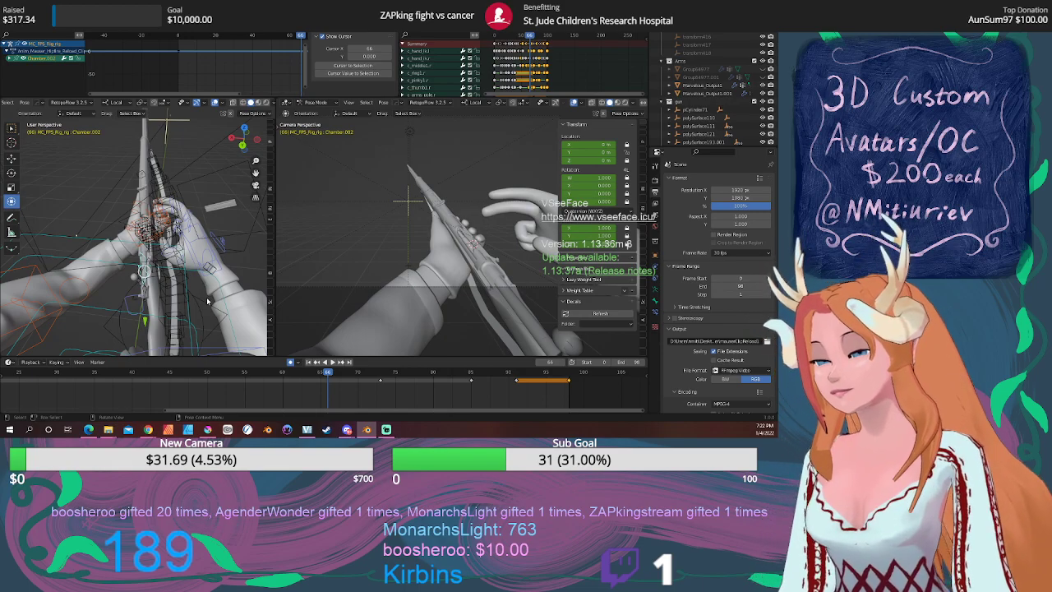
middle_drag(192, 321, 221, 292)
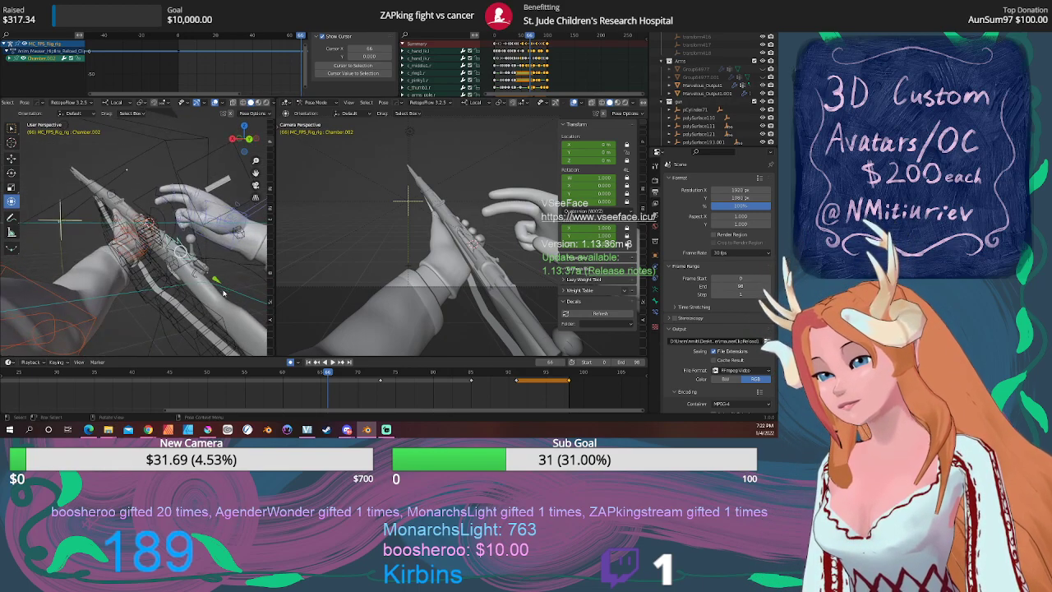
key(space)
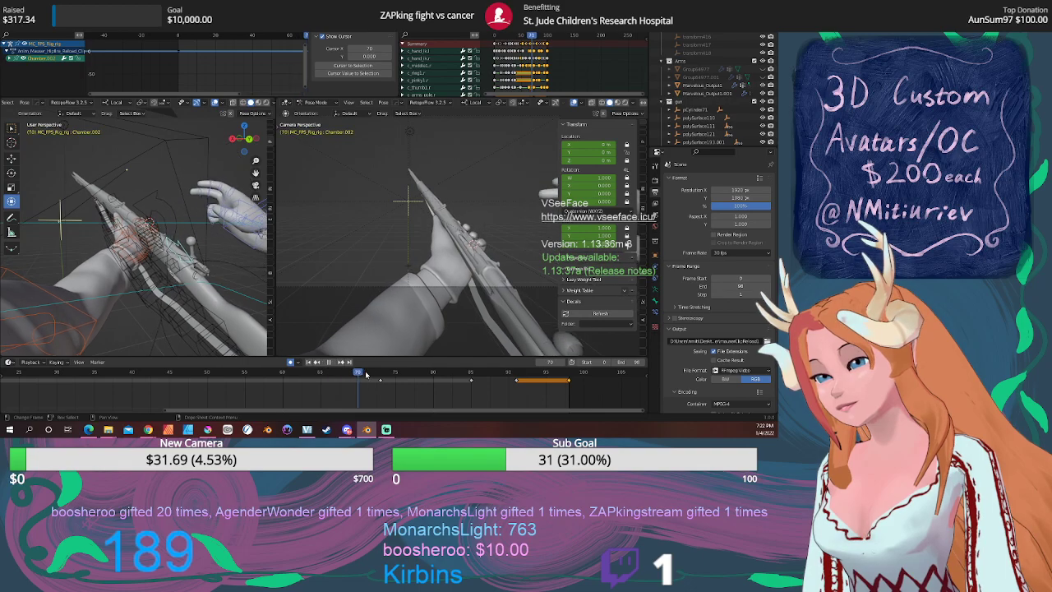
drag(493, 371, 117, 373)
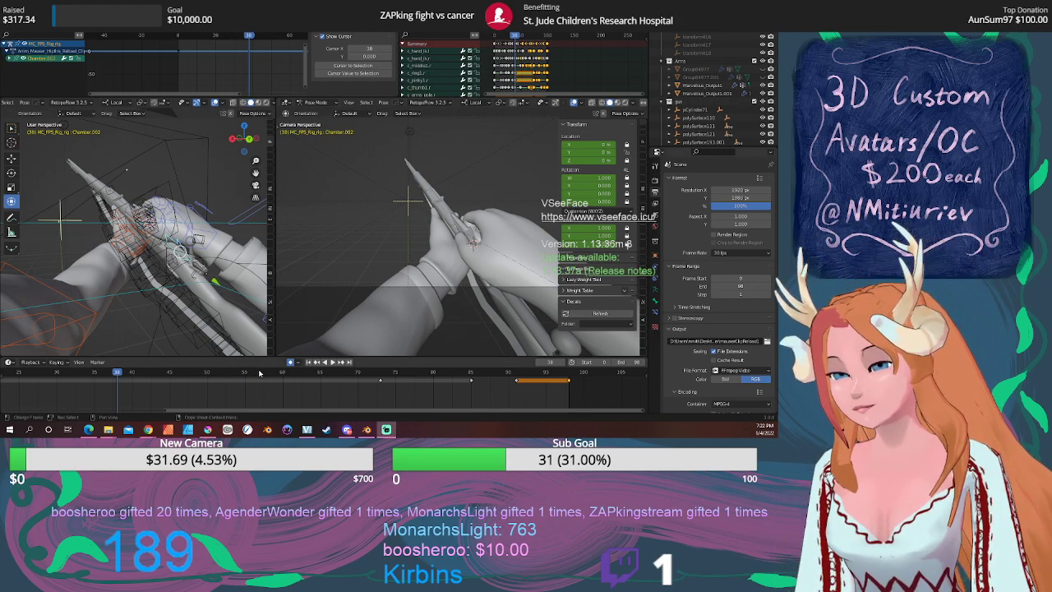
Play and scrub through the whole reload animation, examining the hands and rifle from both sides.
key(space)
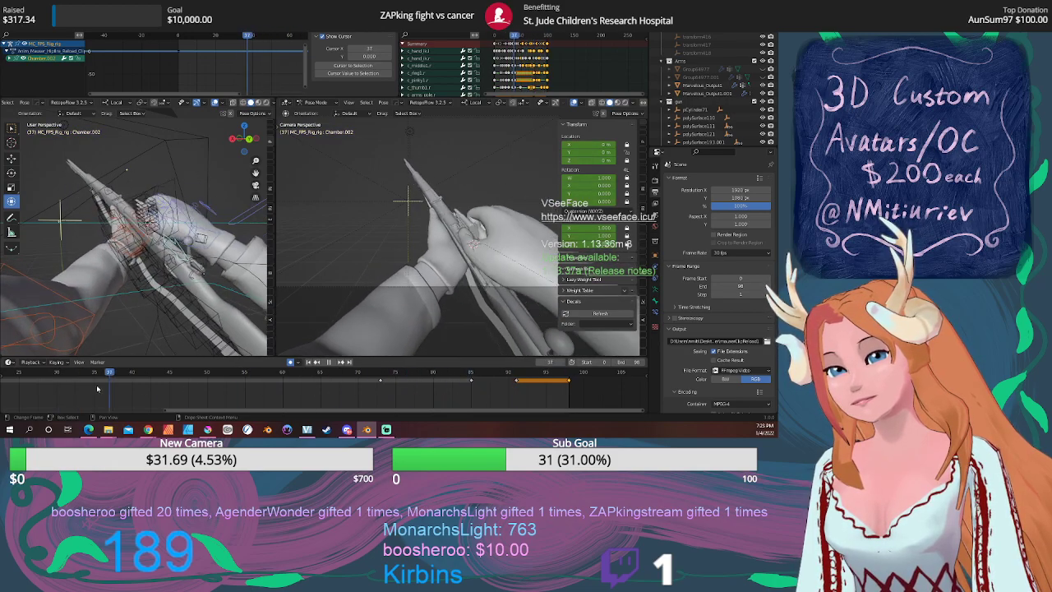
scroll(246, 374, down, 6)
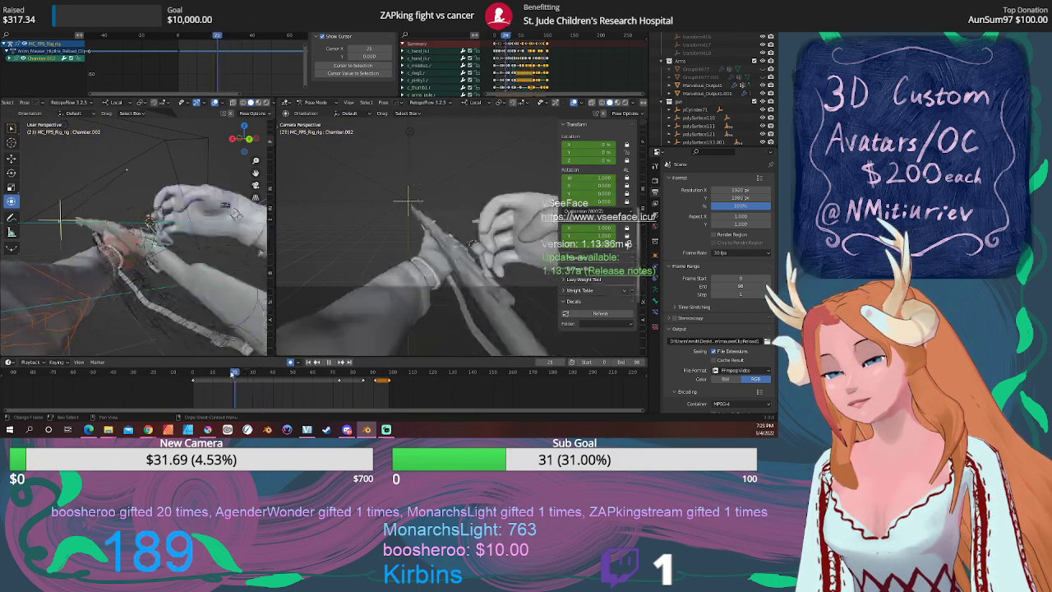
drag(245, 376, 272, 380)
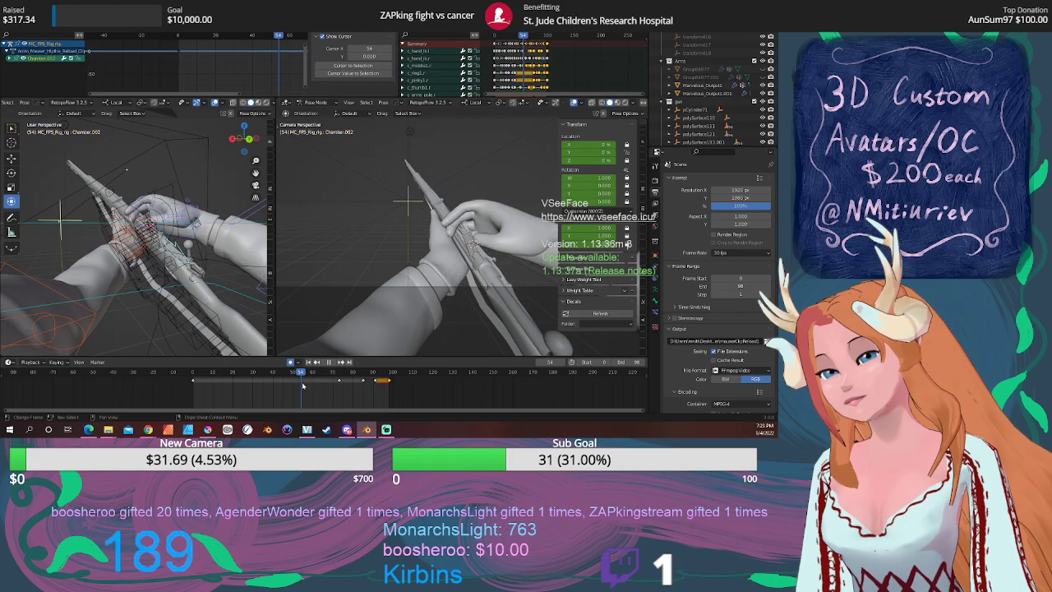
drag(331, 391, 355, 394)
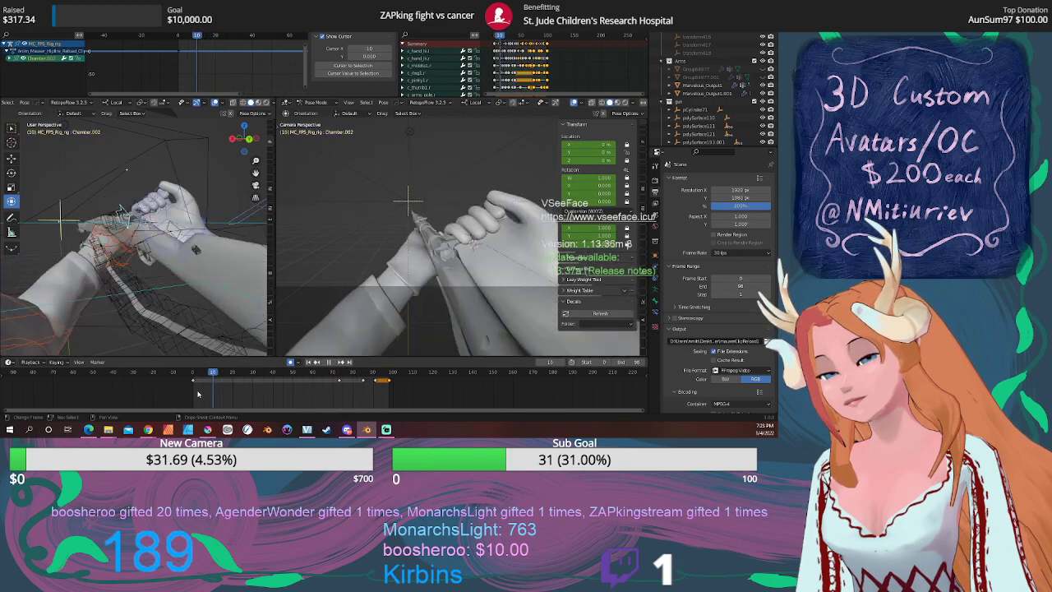
key(Escape)
click(340, 362)
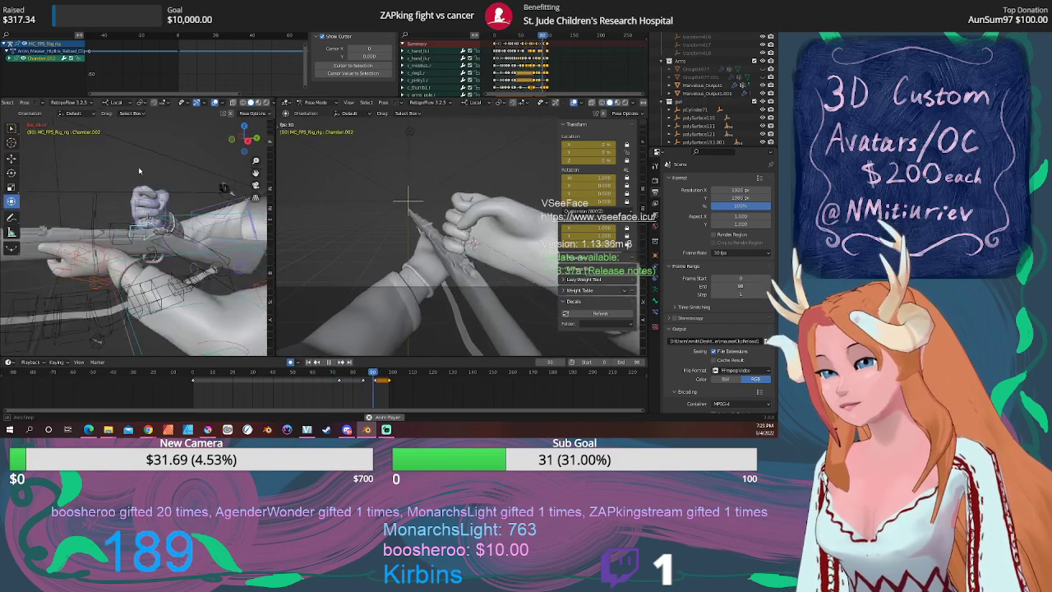
middle_drag(216, 175, 265, 173)
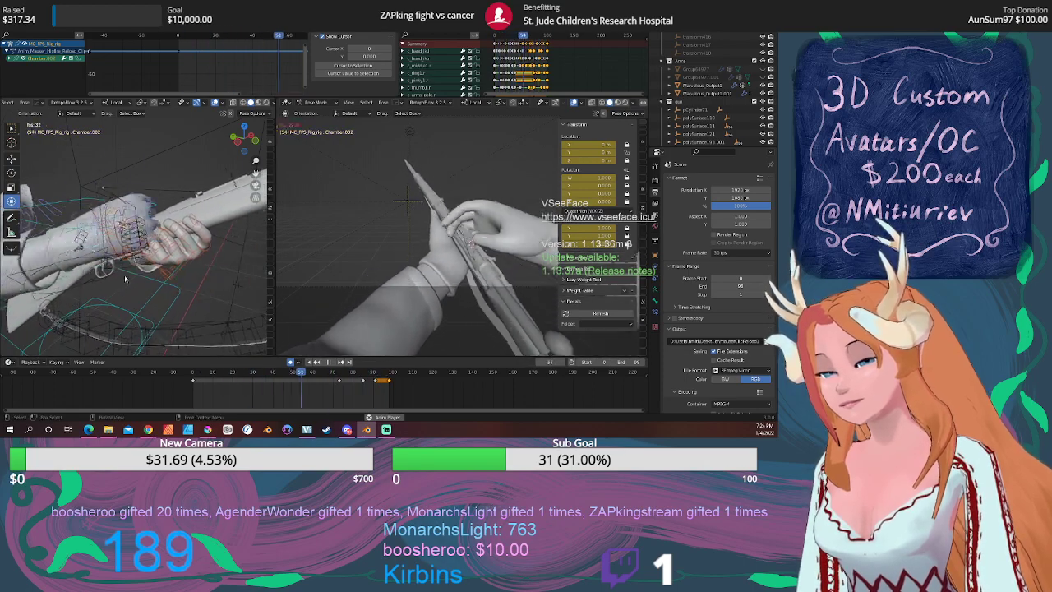
key(space)
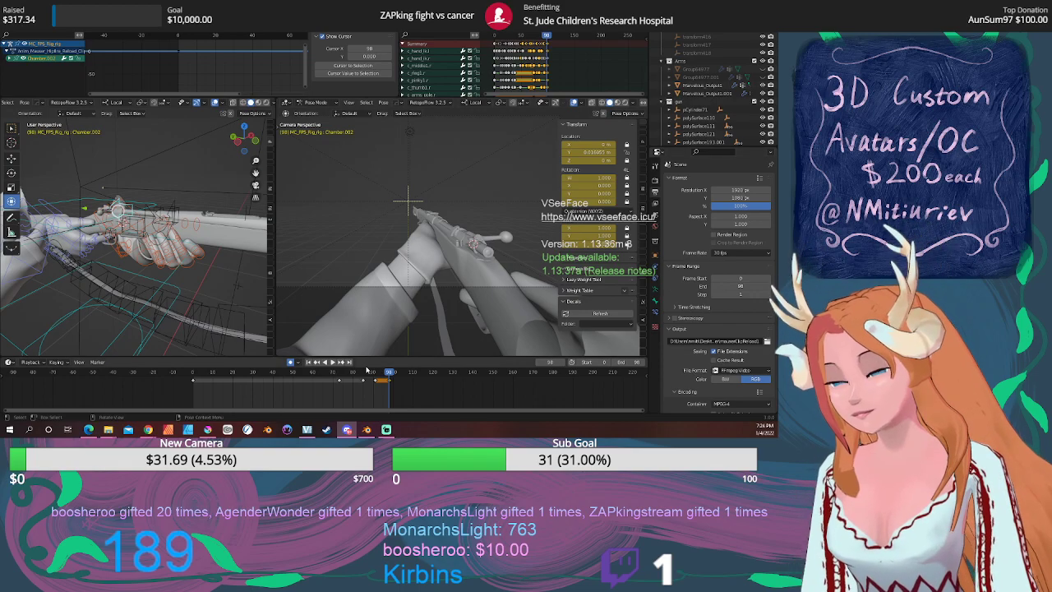
key(space)
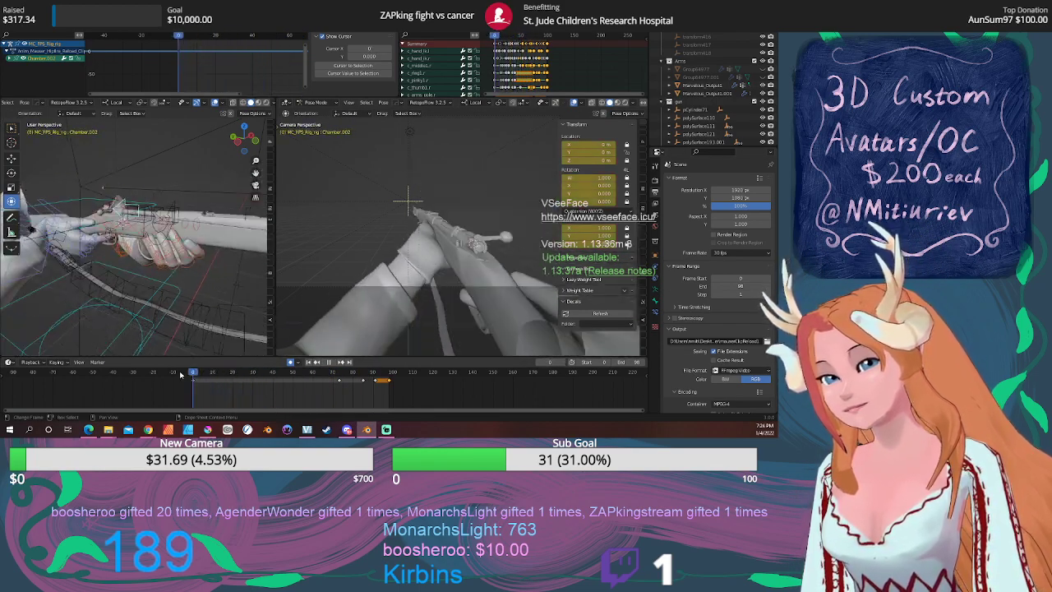
At frame 64, select the right hand's IK control bone and shift it slightly along the rifle.
drag(297, 376, 320, 378)
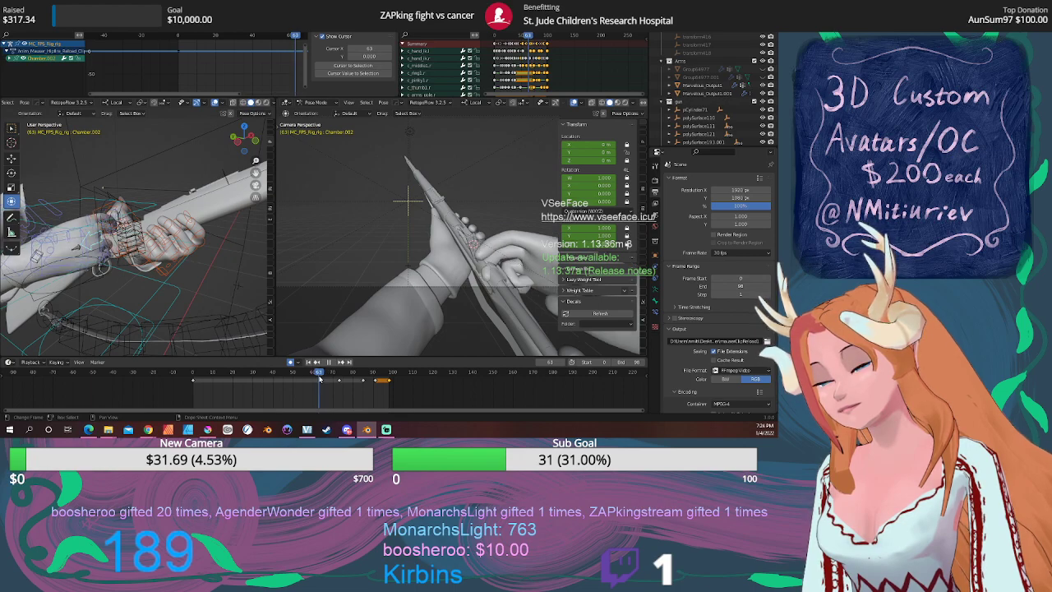
middle_drag(81, 277, 129, 280)
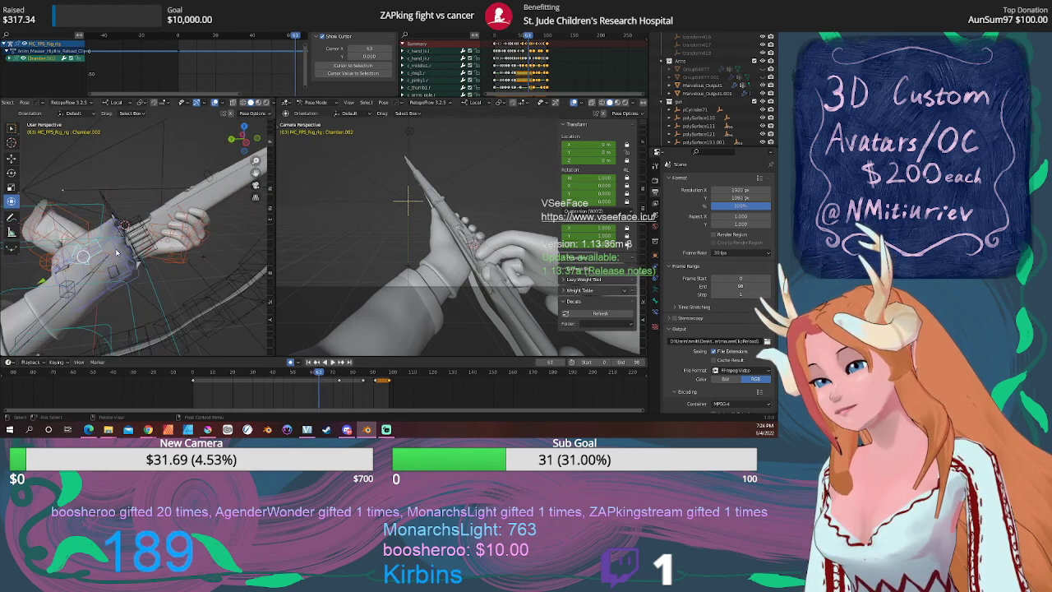
click(117, 253)
drag(320, 373, 322, 372)
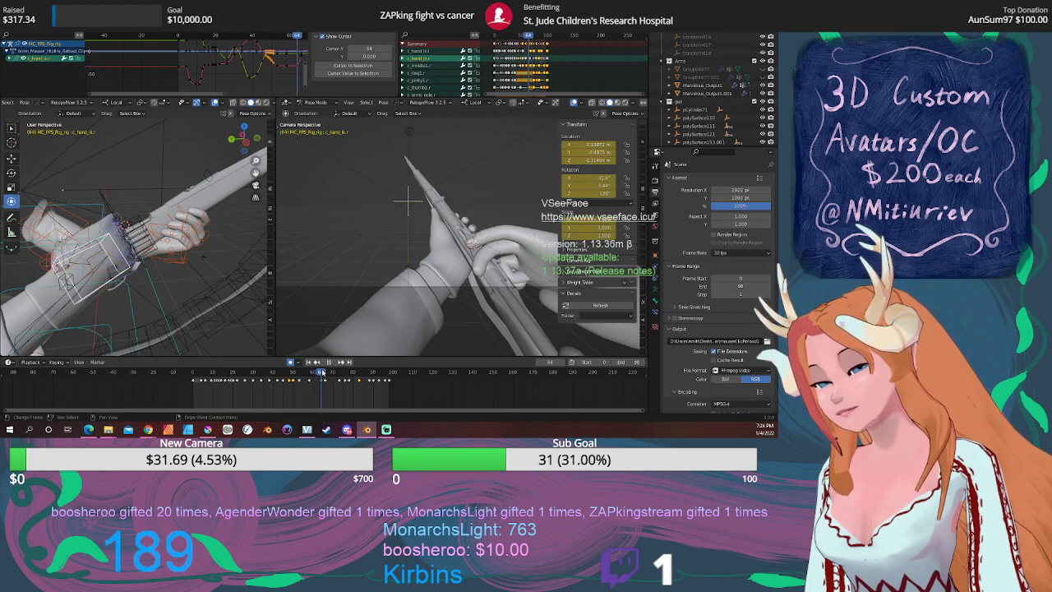
middle_drag(218, 303, 192, 300)
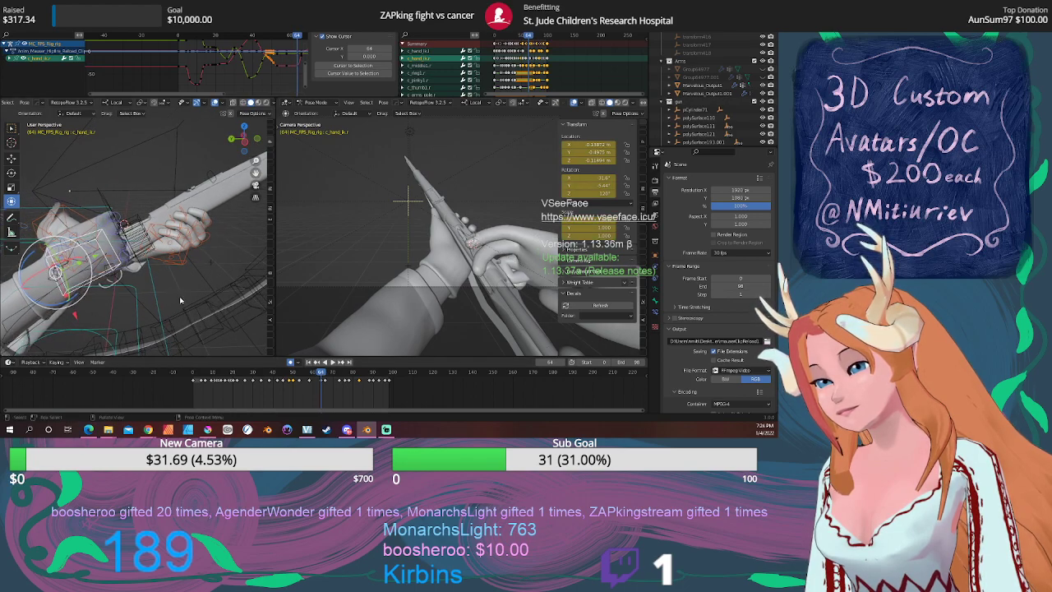
key(g)
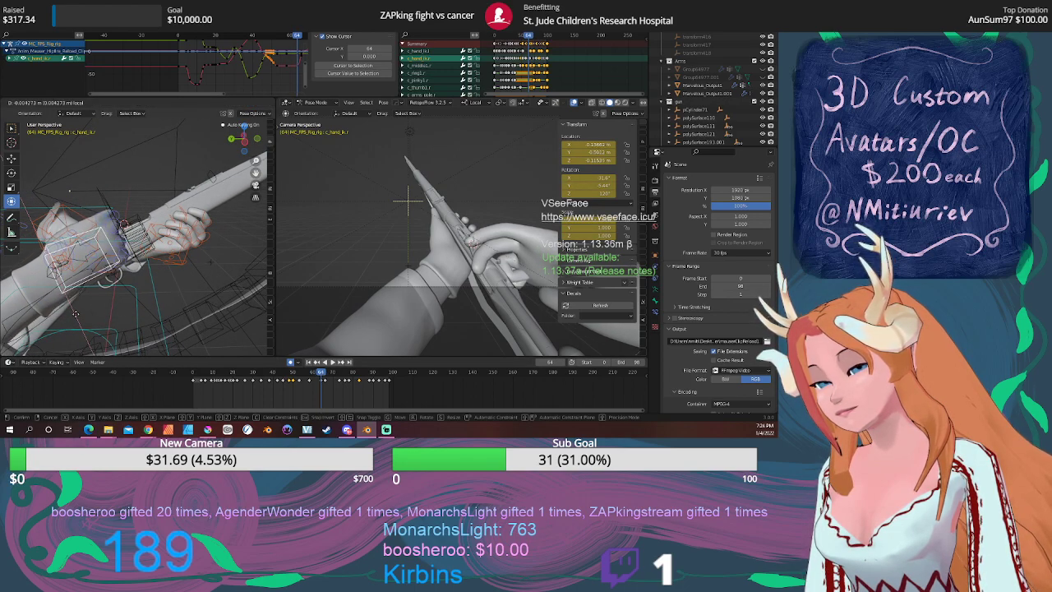
click(74, 314)
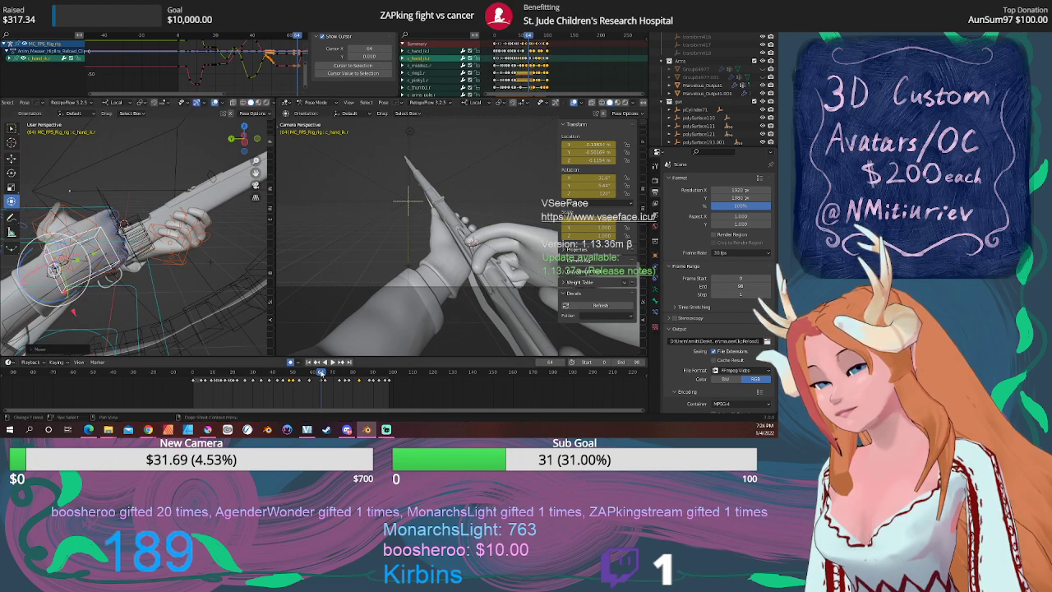
Review the adjusted reload motion, stop on frame 88 and examine the right hand's position over the bolt from several angles.
key(space)
drag(324, 374, 304, 373)
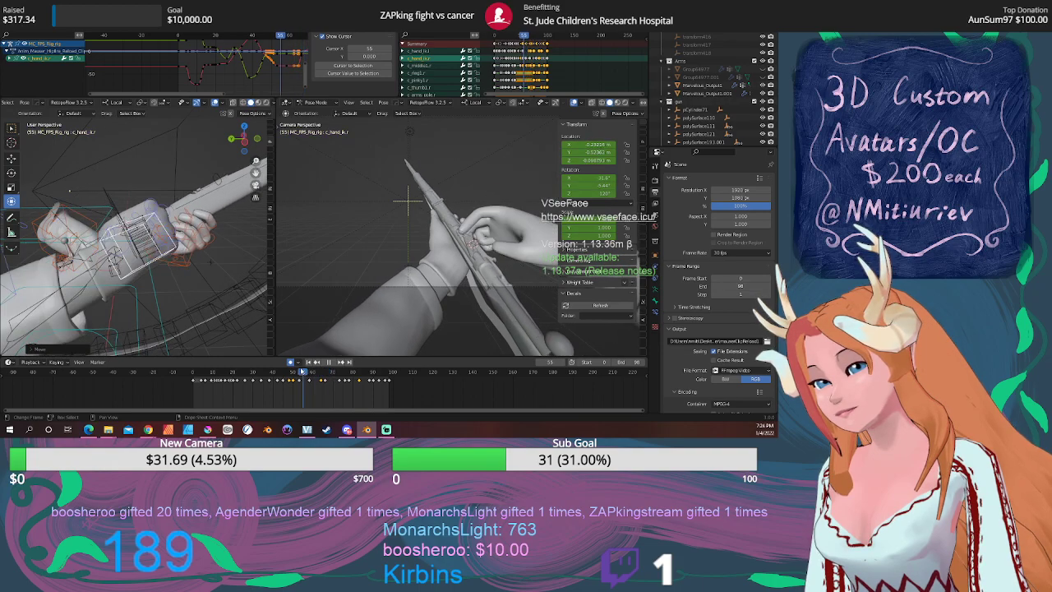
key(Escape)
click(332, 363)
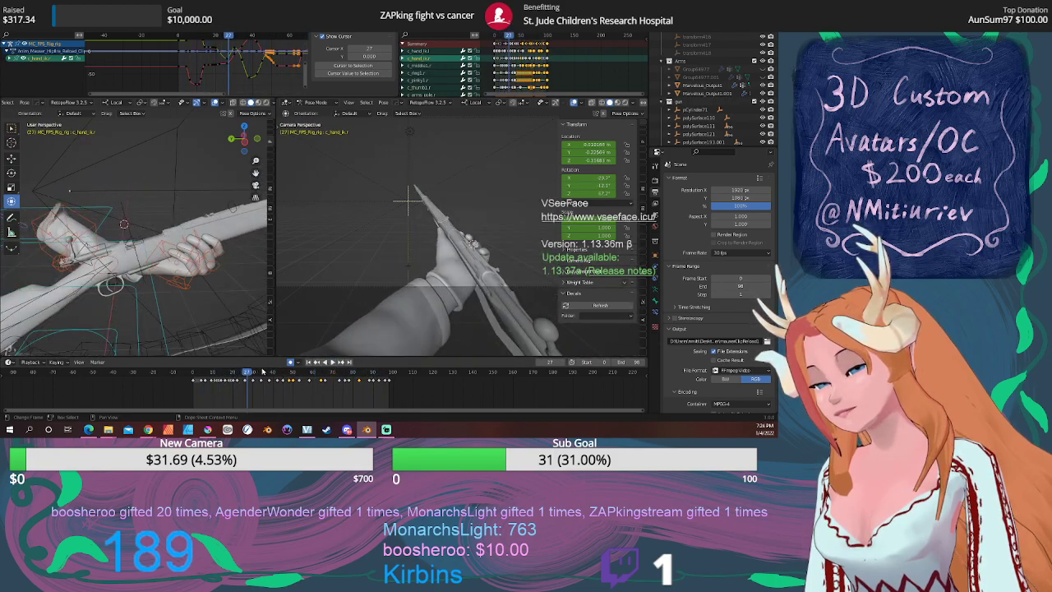
drag(349, 374, 369, 374)
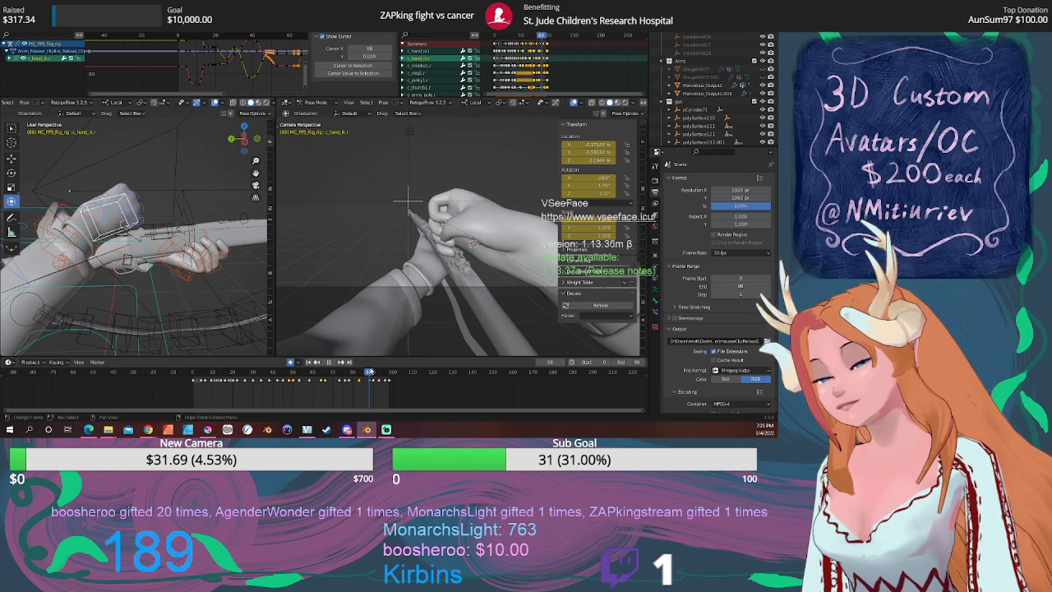
scroll(163, 275, up, 3)
middle_drag(163, 275, 205, 284)
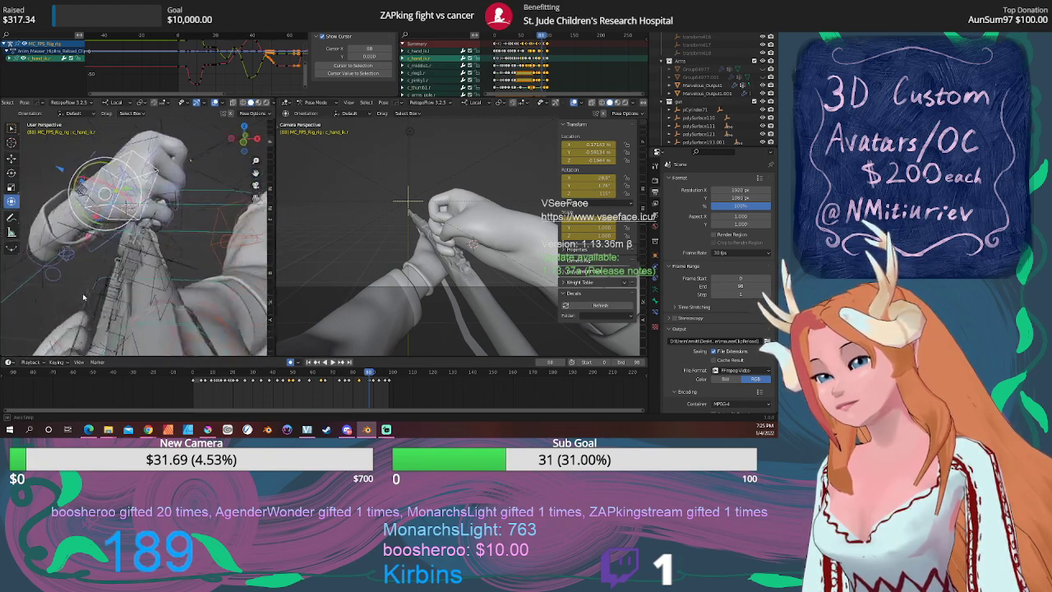
middle_drag(129, 288, 31, 274)
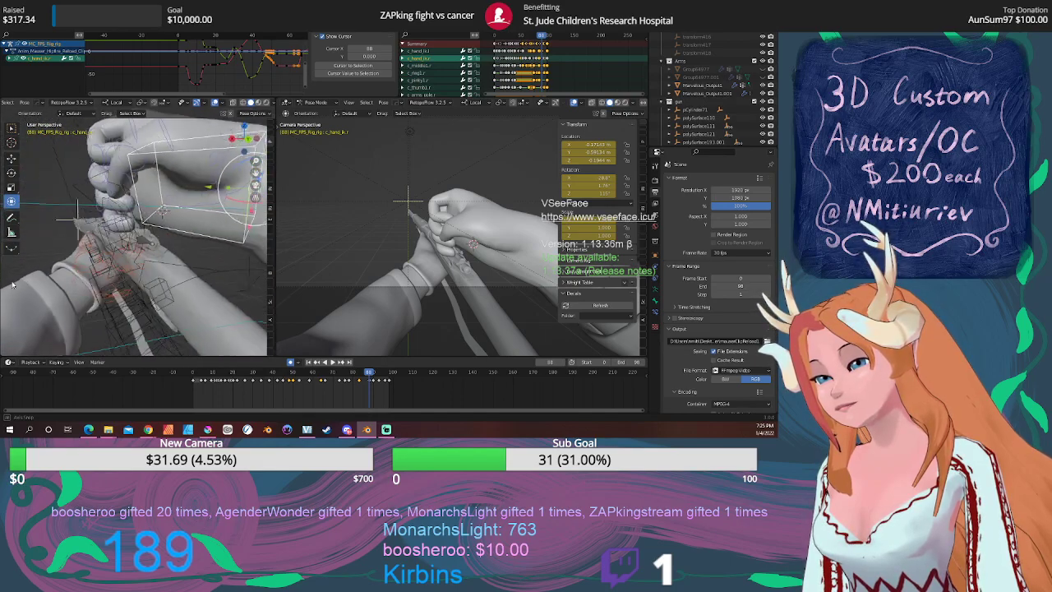
middle_drag(29, 298, 272, 297)
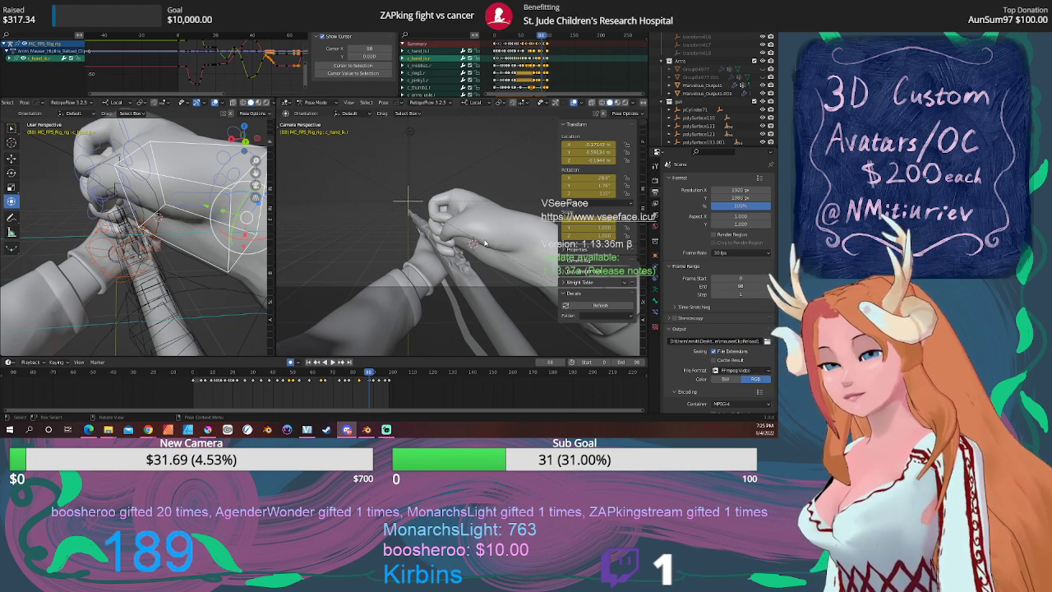
middle_drag(180, 222, 220, 208)
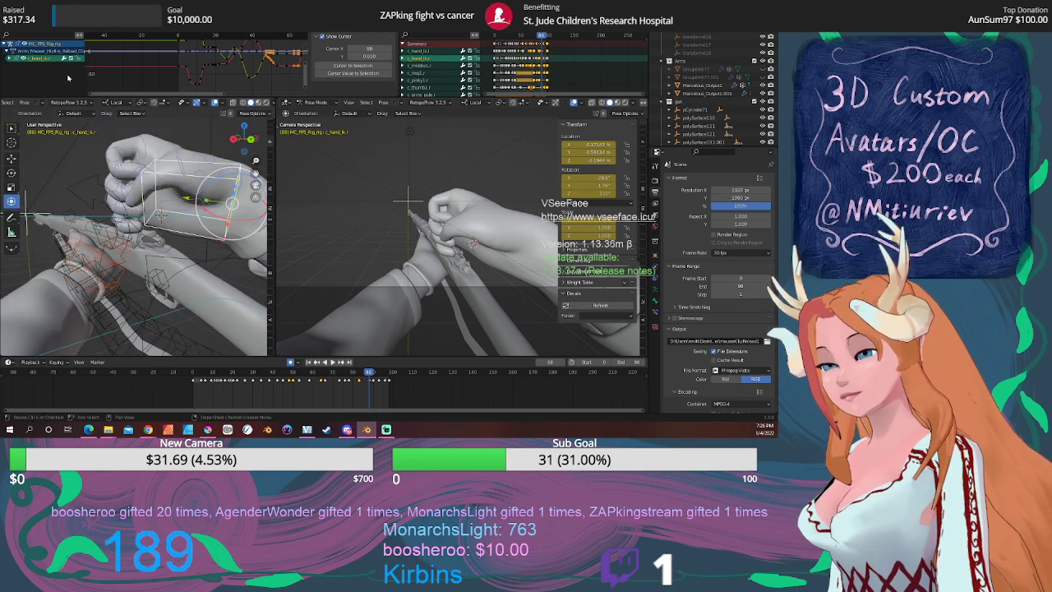
Save the Blender file and shift the right hand's IK control slightly at frame 88.
click(17, 14)
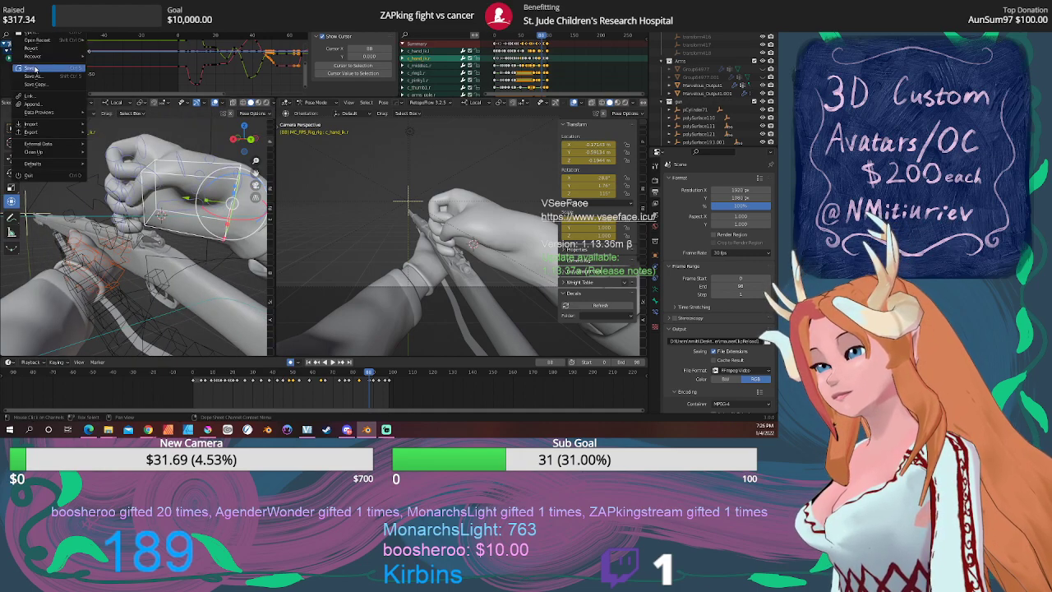
click(37, 69)
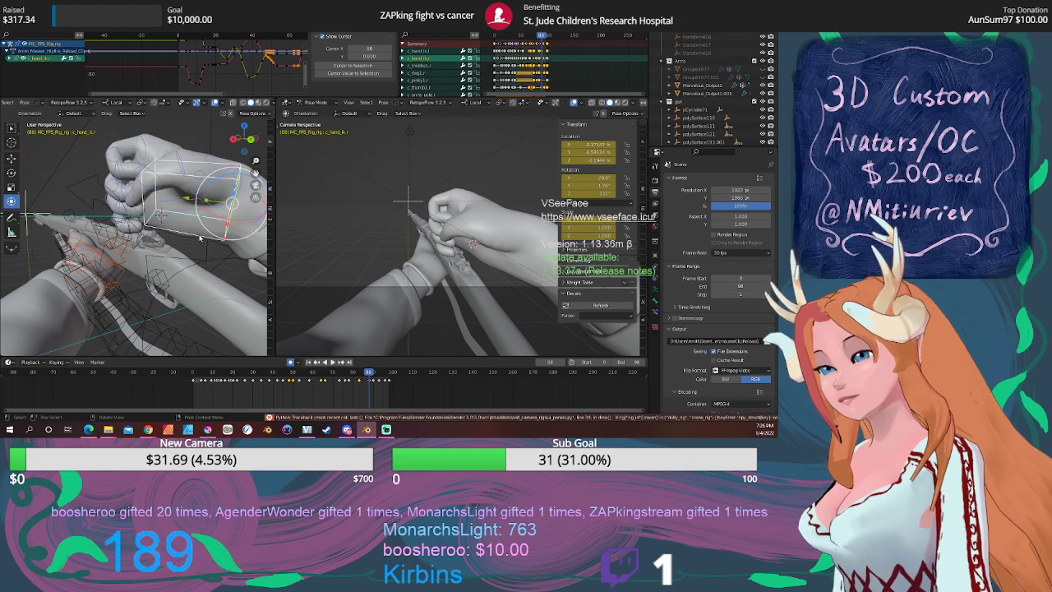
key(g)
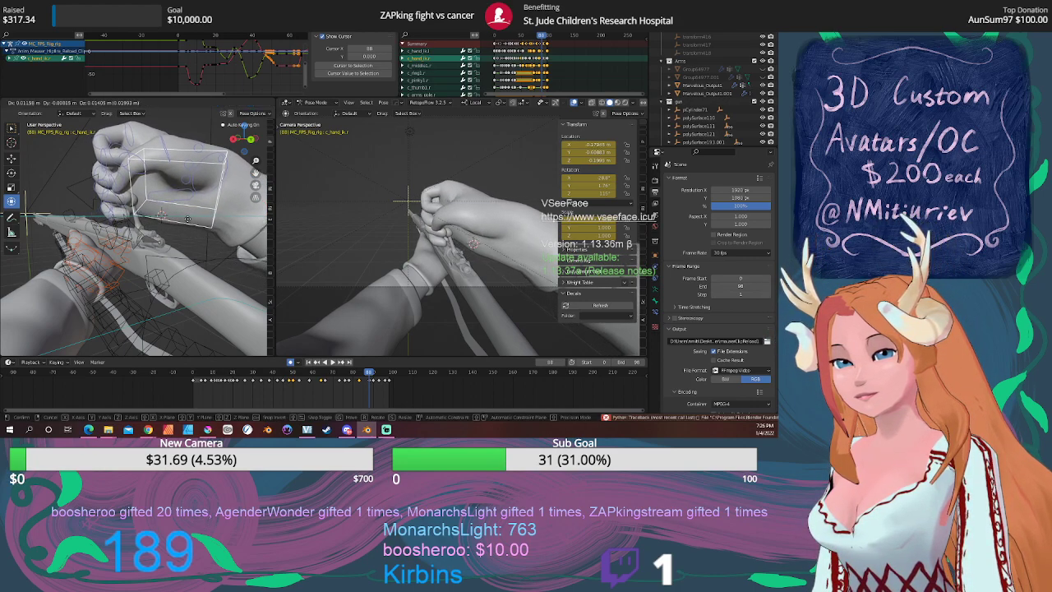
click(166, 226)
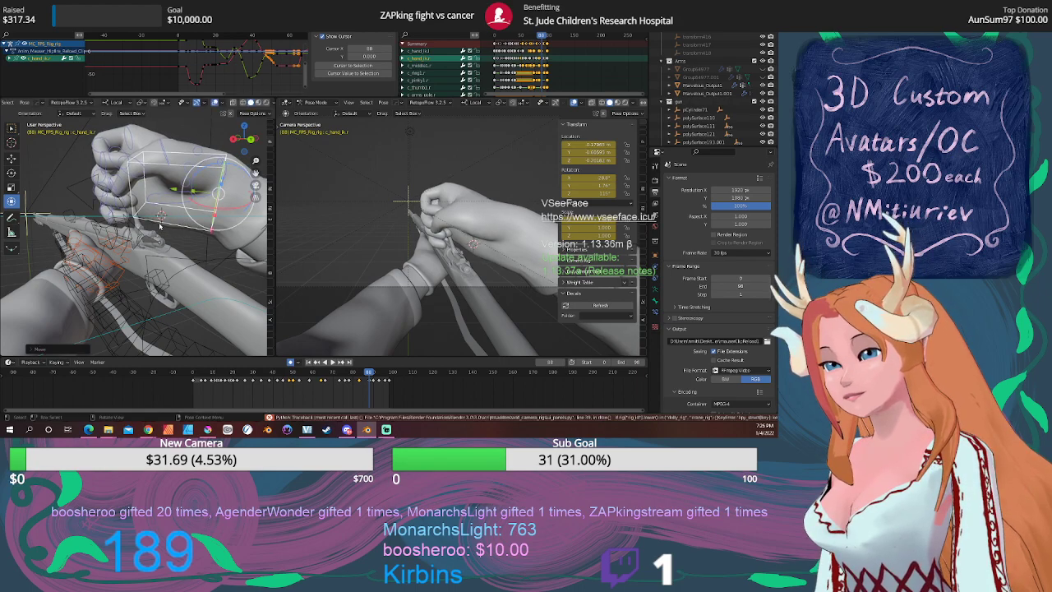
At frame 90, reposition the right hand's IK control beside the rifle bolt, adjusting it from two viewing angles.
click(375, 373)
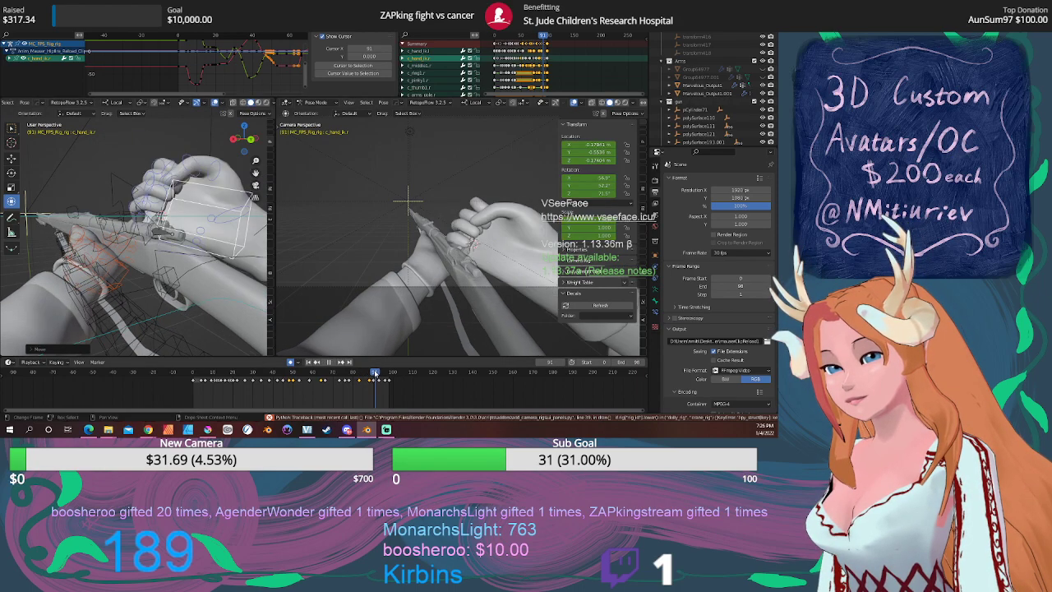
drag(375, 373, 374, 374)
middle_drag(164, 280, 210, 249)
key(g)
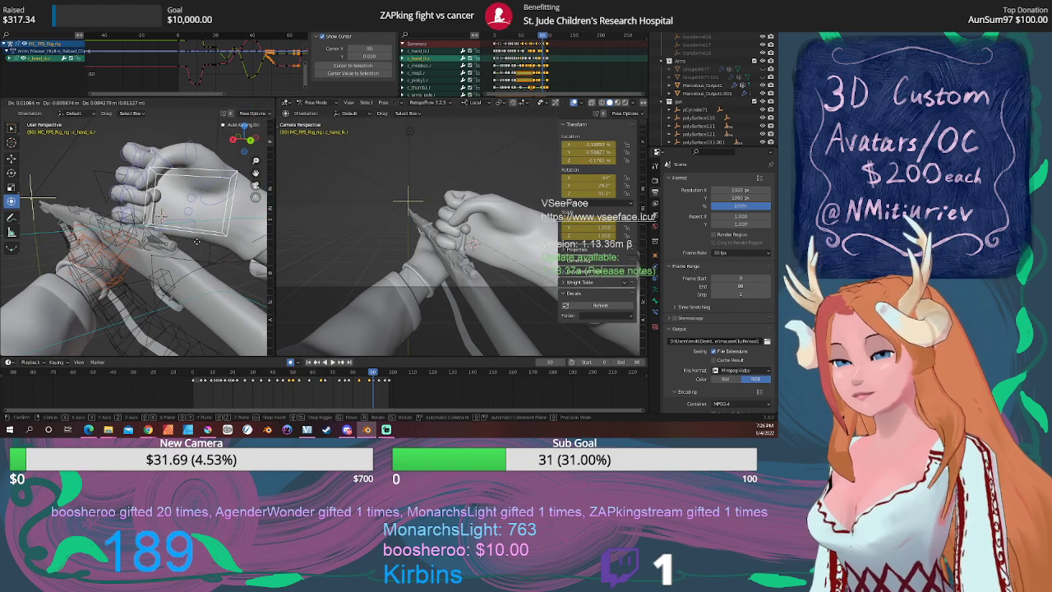
click(195, 242)
middle_drag(196, 242, 138, 260)
key(g)
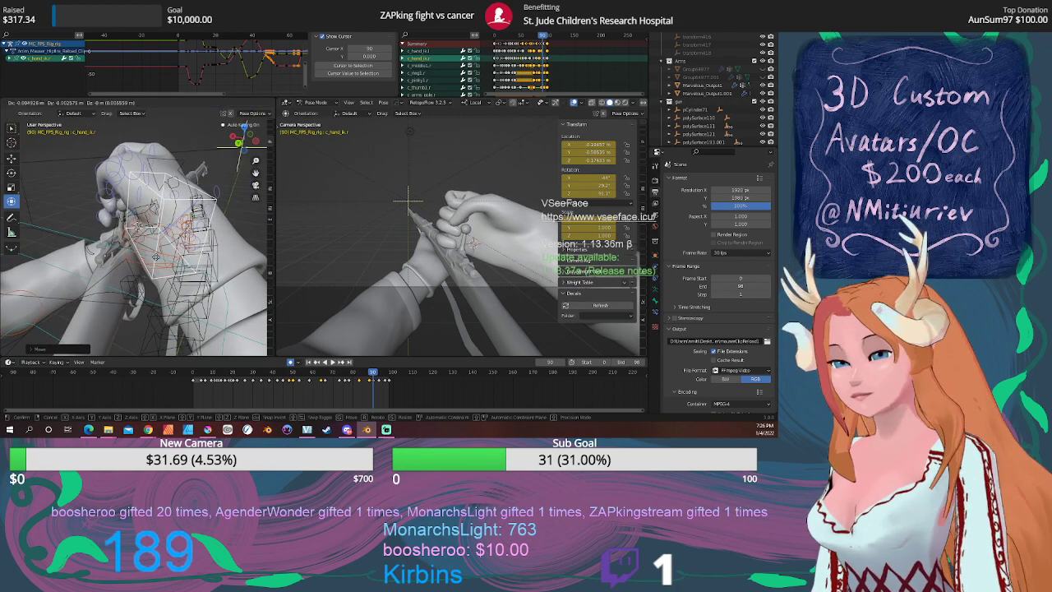
click(156, 255)
Select the right pinky's base bone (c_pinky1.r) and rotate it at frame 83 to adjust the finger's curl.
middle_drag(156, 255, 150, 212)
click(143, 212)
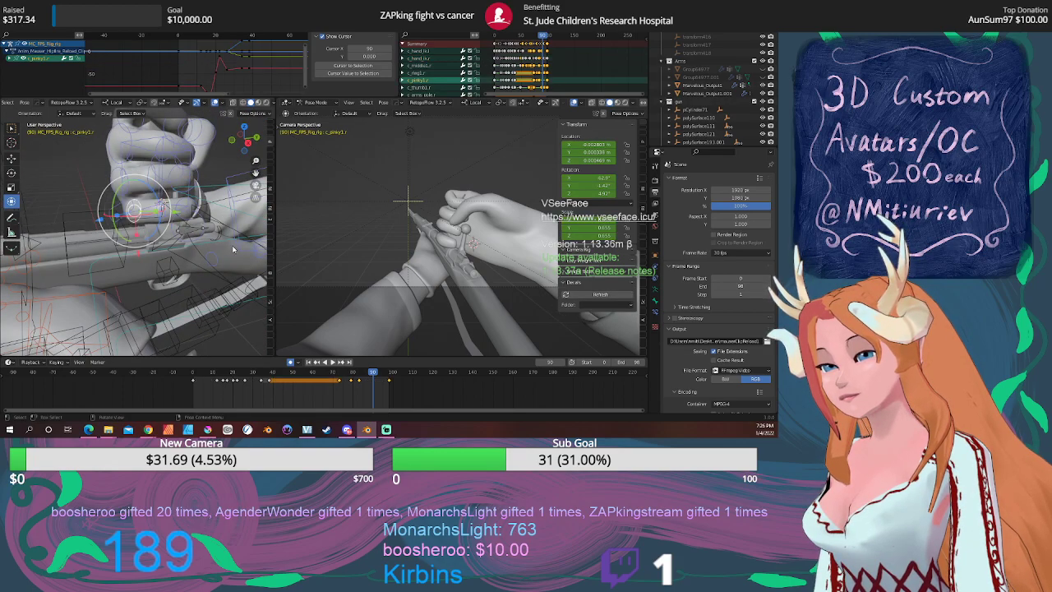
click(337, 362)
click(359, 373)
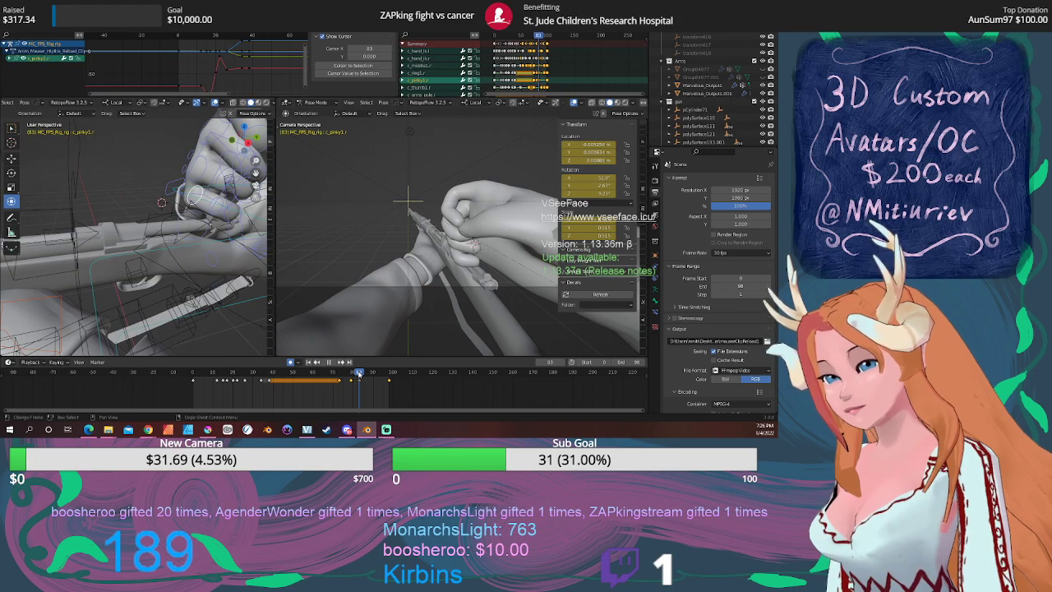
middle_drag(237, 276, 175, 261)
key(r)
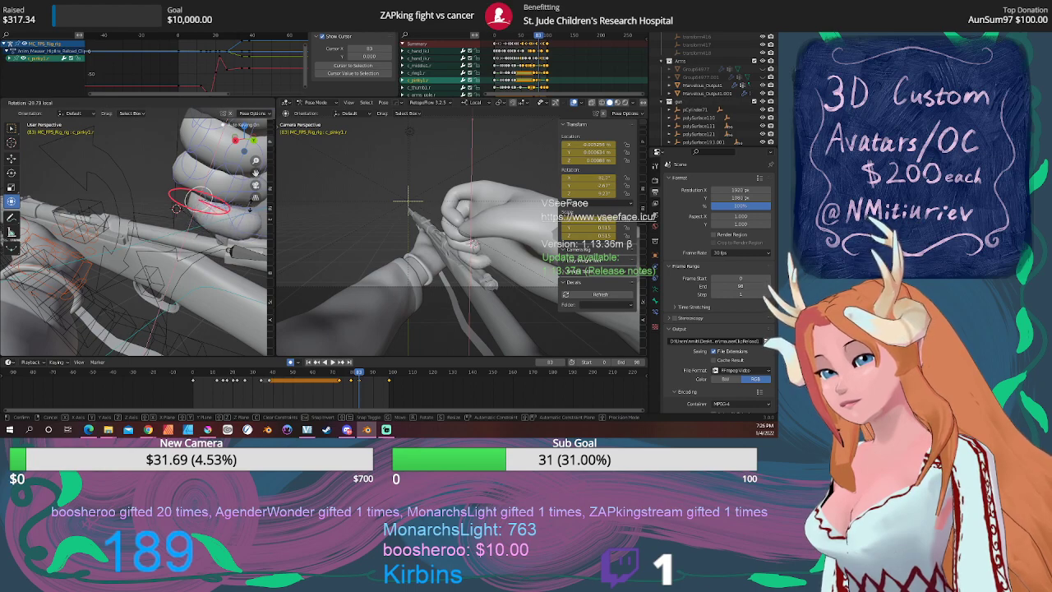
click(246, 209)
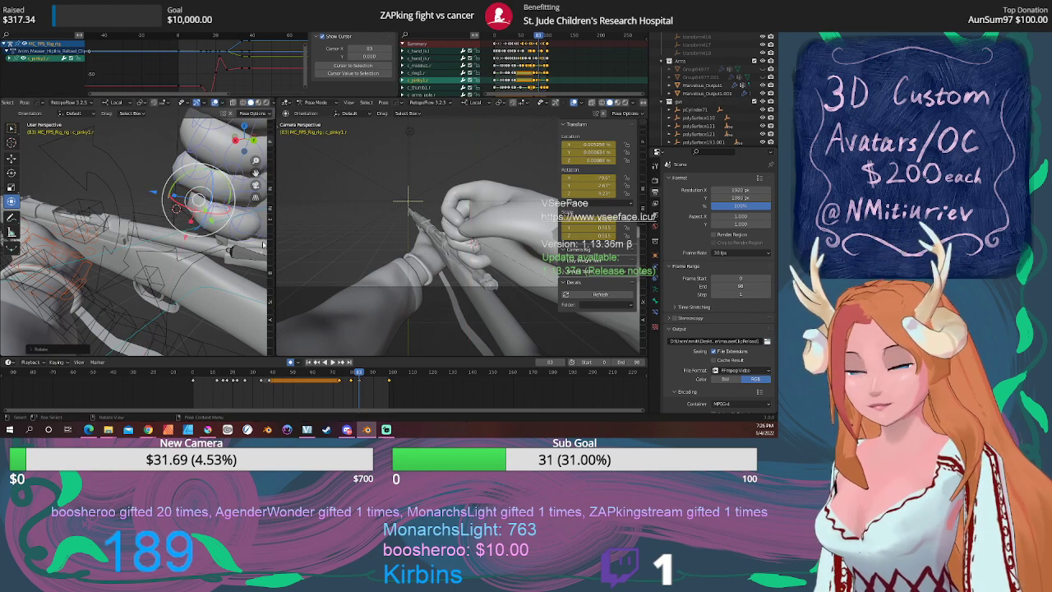
Rotate the right ring finger's base bone (c_ring1.r) slightly at frame 83.
middle_drag(206, 246, 210, 163)
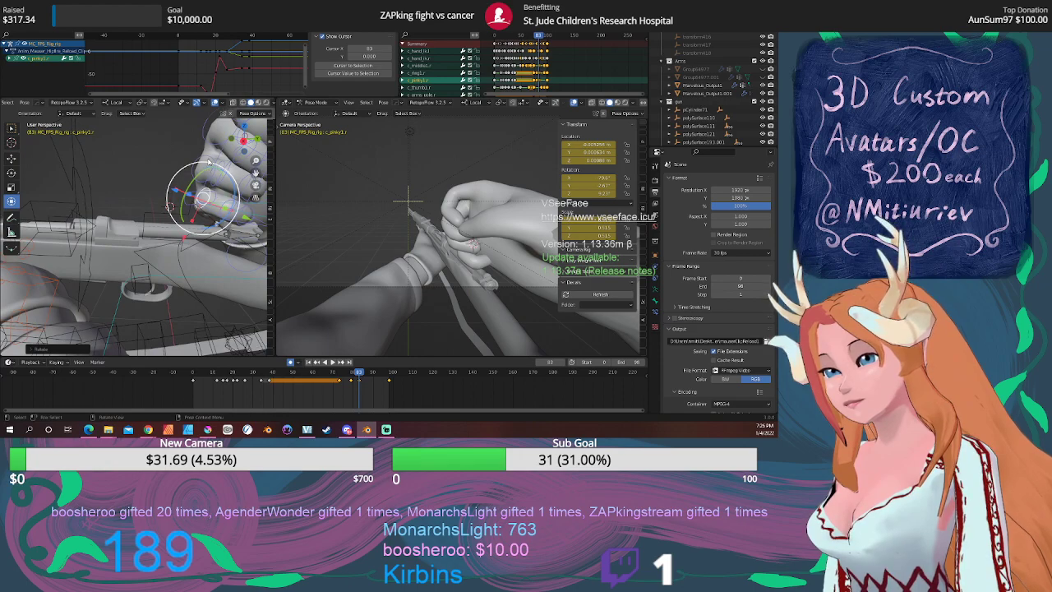
click(201, 164)
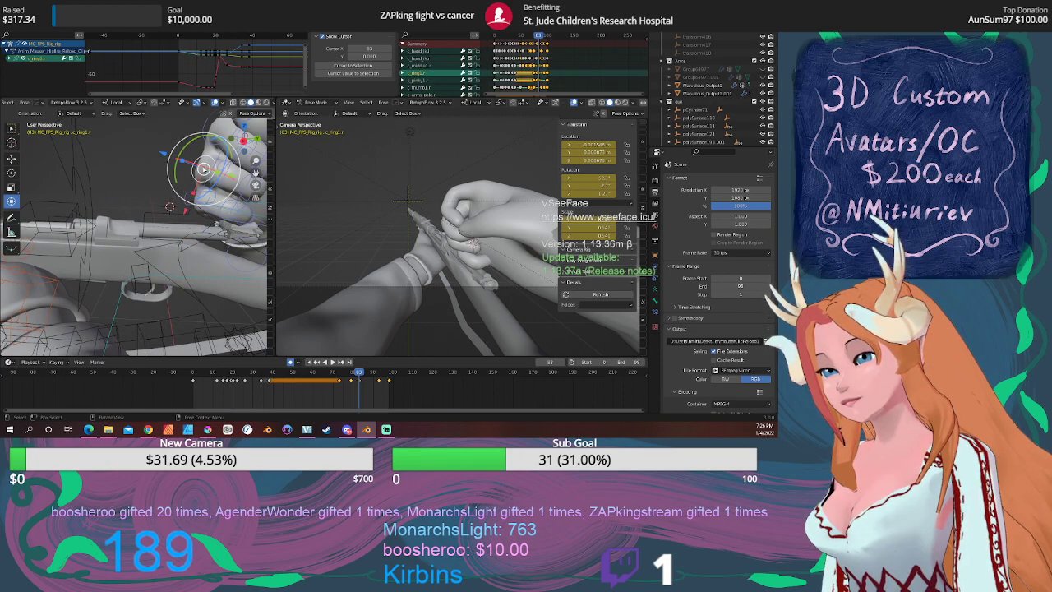
drag(194, 167, 201, 169)
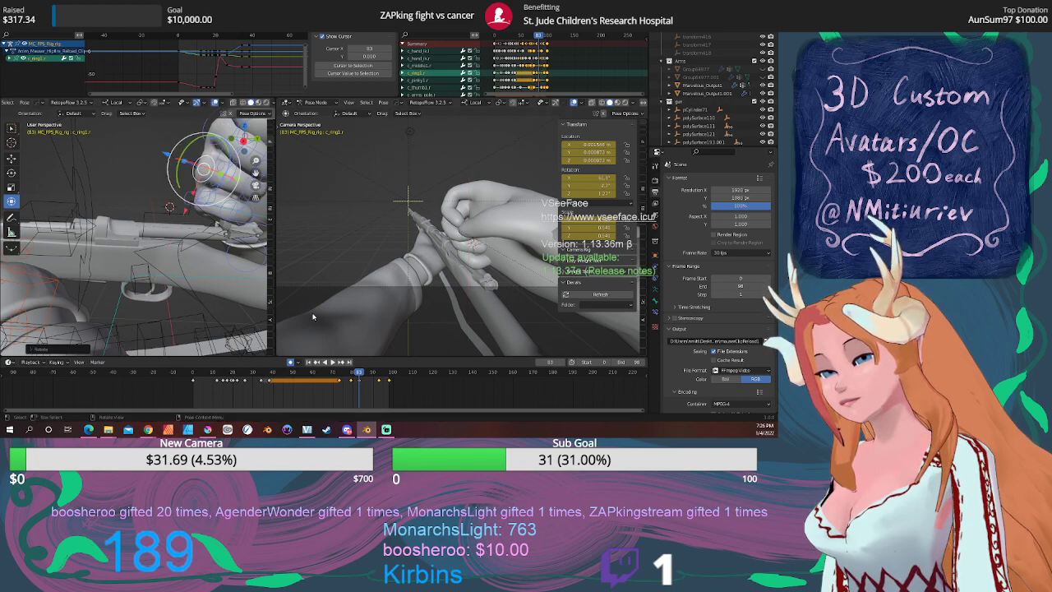
Select the right middle finger's base bone (c_middle1.r) and rotate it at frame 83 to adjust the finger's curl.
middle_drag(224, 216, 208, 251)
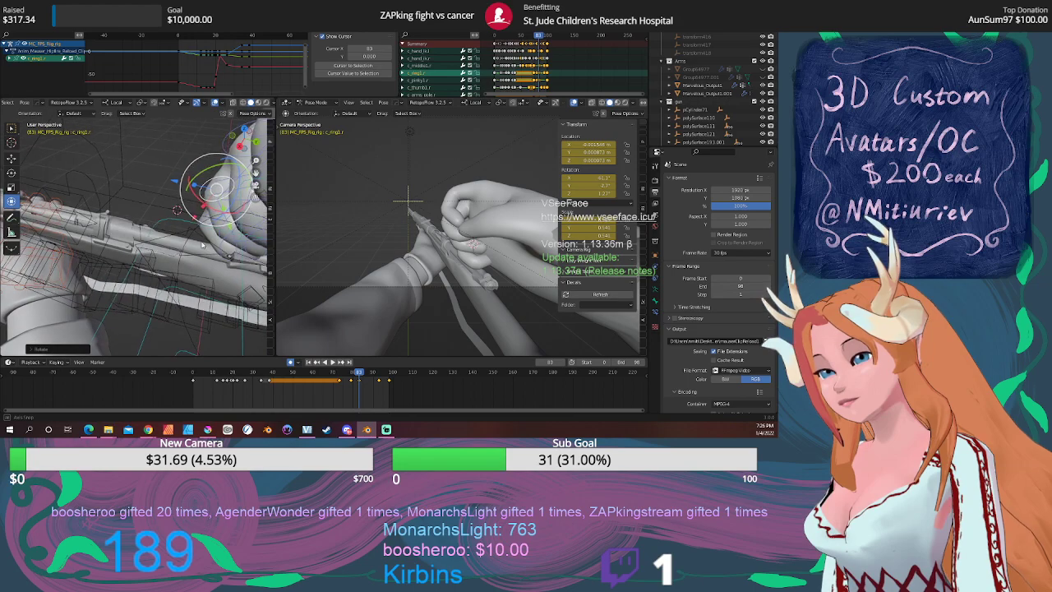
click(225, 150)
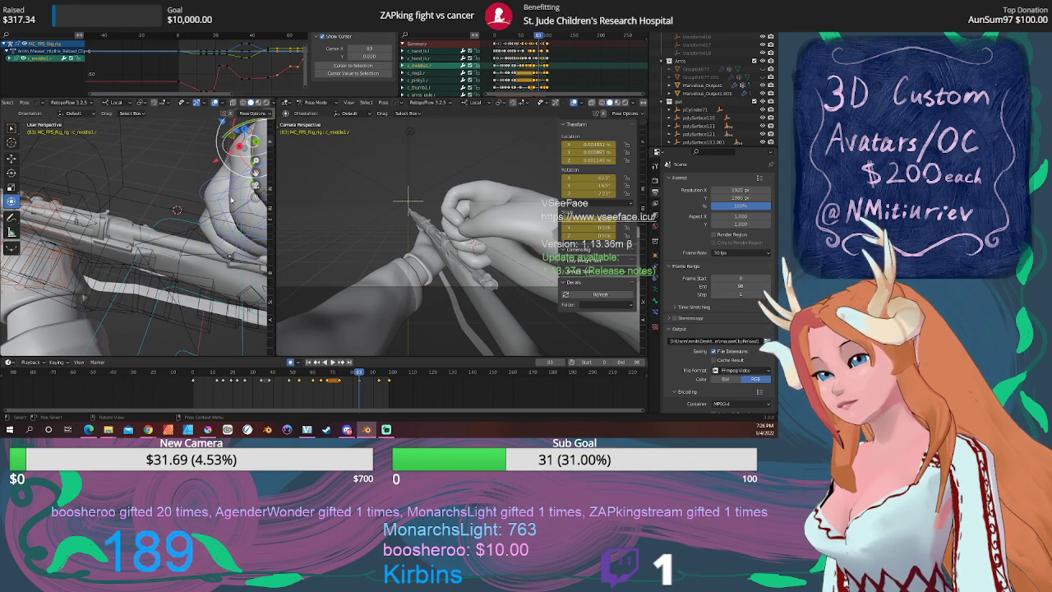
drag(245, 165, 243, 154)
middle_drag(244, 161, 215, 154)
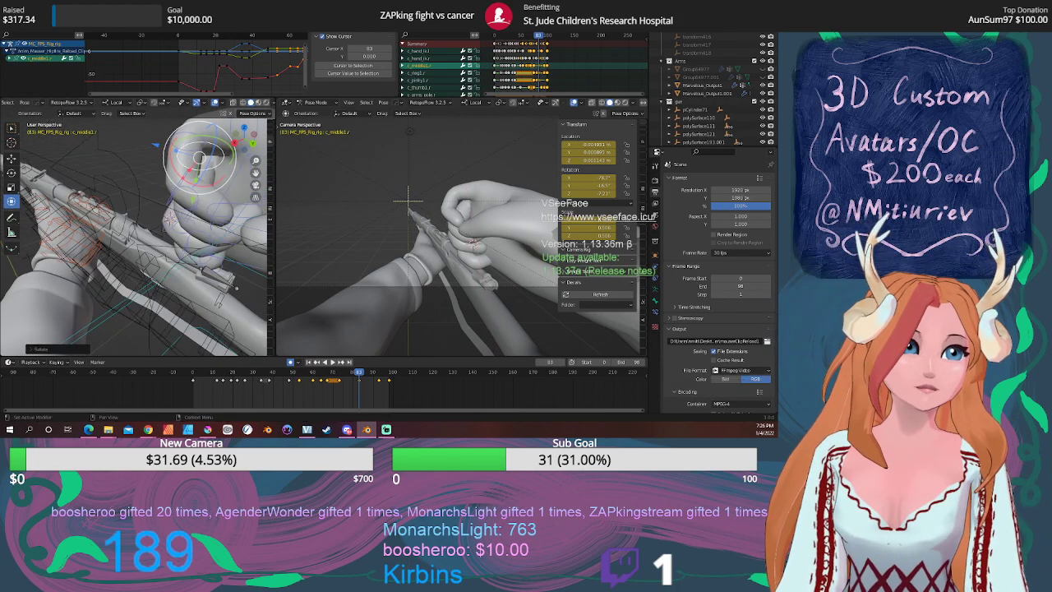
Select the right index finger's base bone (c_index1.r), rotate it and adjust its scale at frame 83.
middle_drag(212, 161, 201, 185)
click(171, 189)
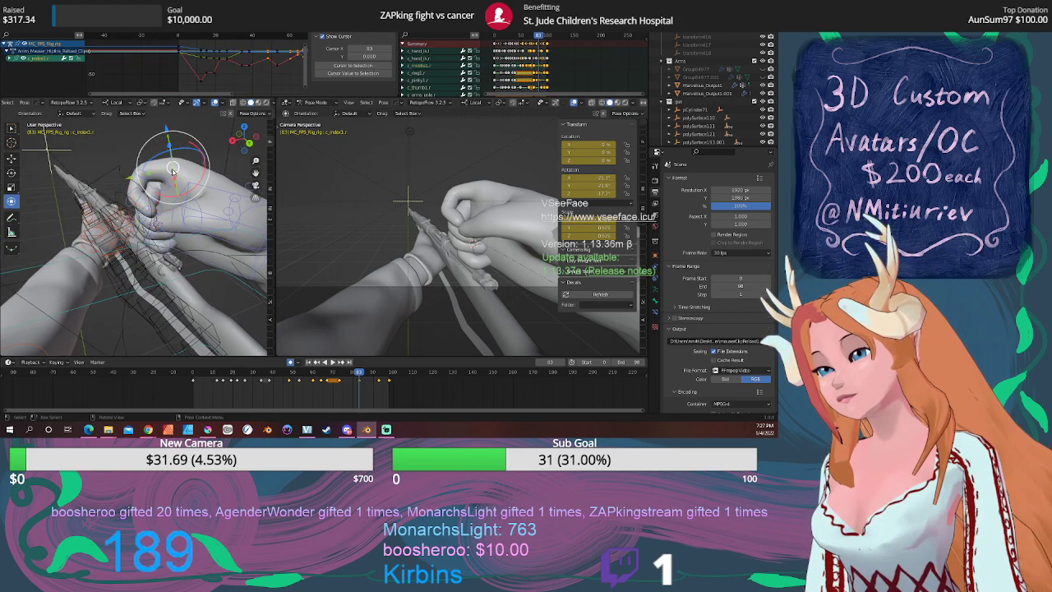
drag(168, 199, 179, 197)
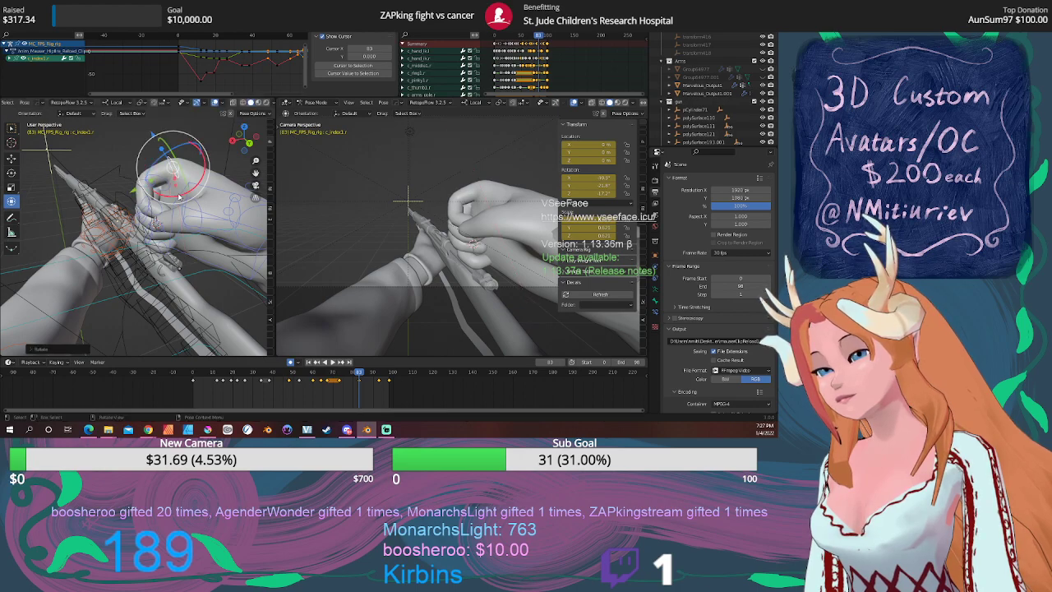
key(s)
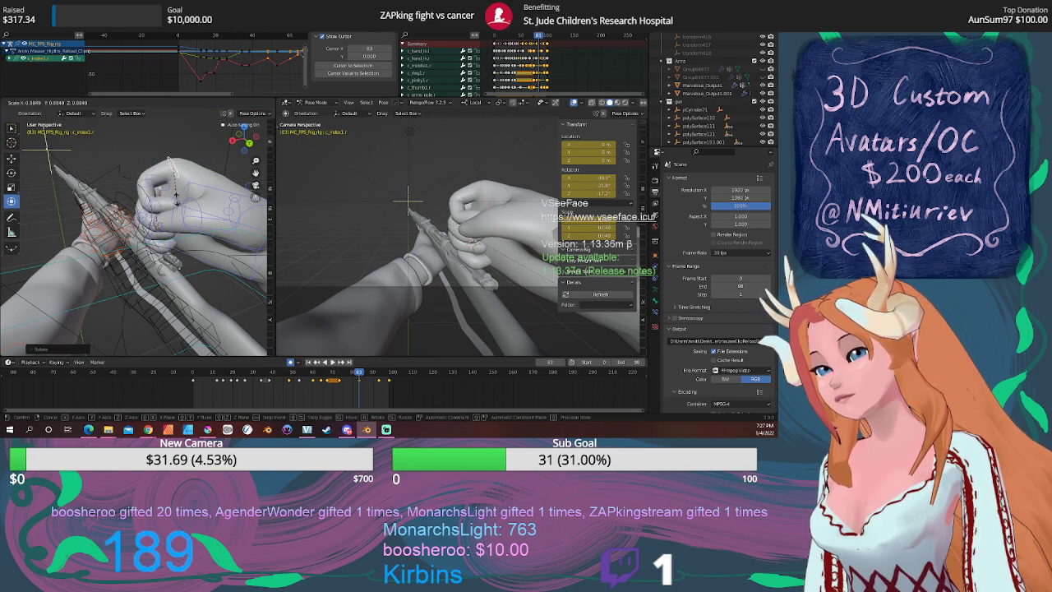
click(176, 200)
Play back the reload animation to check the finger poses, stop it and return to frame 83.
key(space)
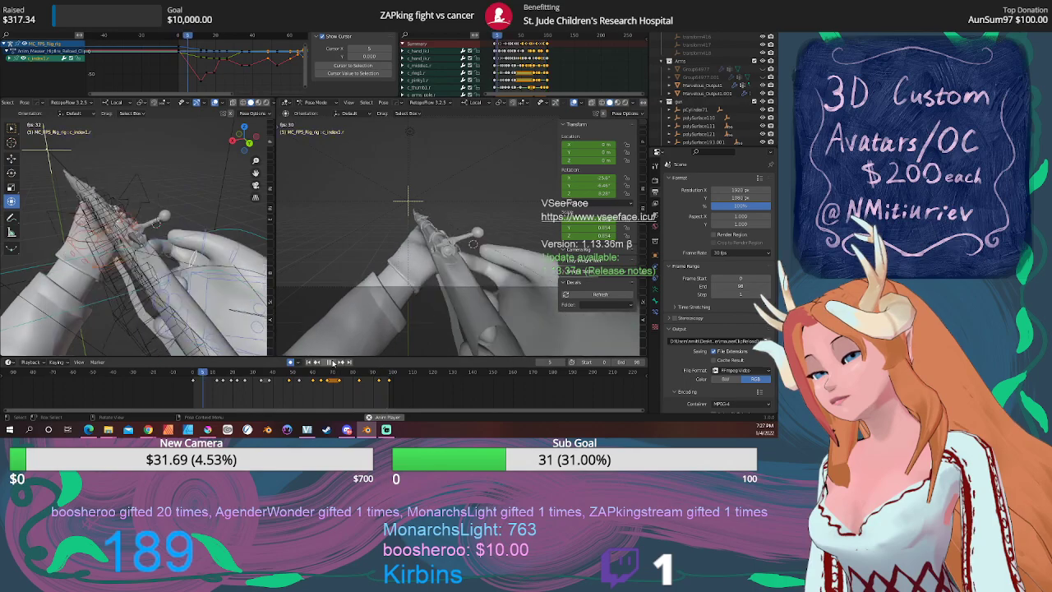
click(332, 362)
drag(306, 372, 360, 375)
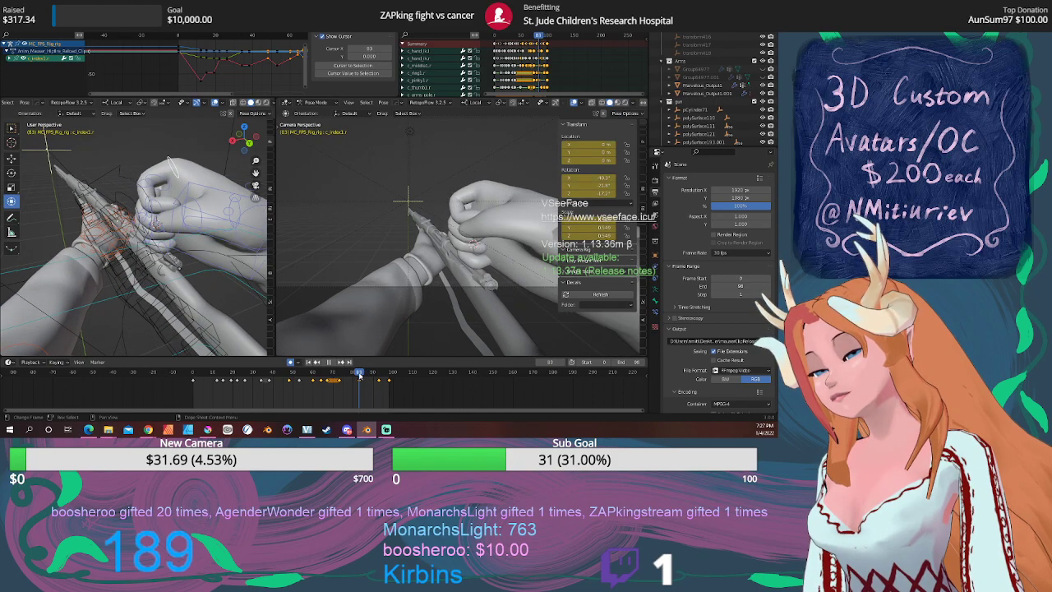
Select the right hand's IK control and reposition it over the rifle at frame 83.
middle_drag(207, 190, 222, 211)
click(228, 185)
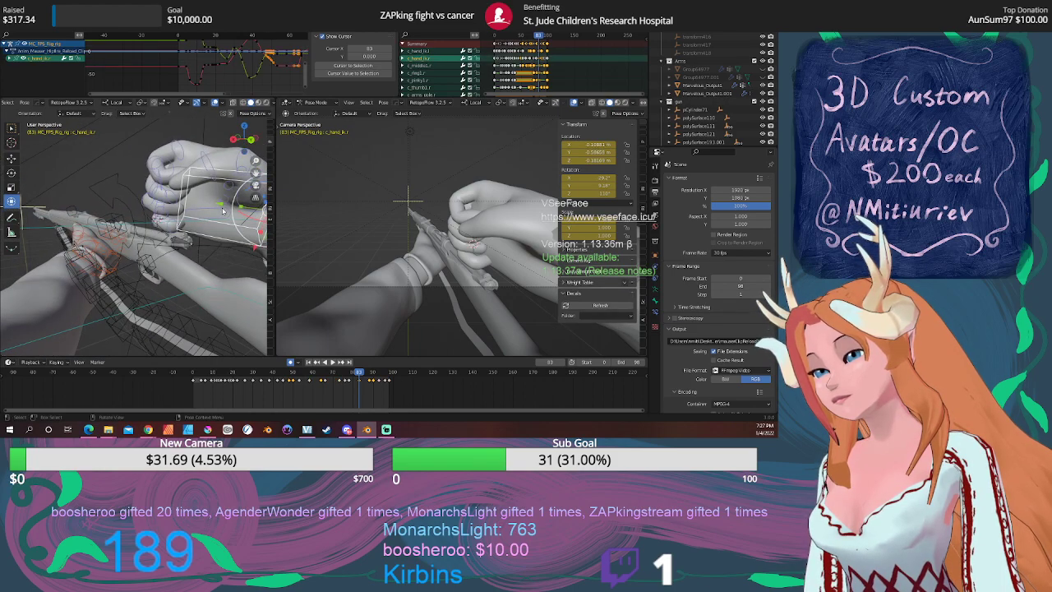
drag(222, 207, 195, 199)
middle_drag(195, 199, 153, 207)
Refine the right index finger's curl at frame 83 by rotating c_index1.r freely and around its local Y and X axes.
click(152, 212)
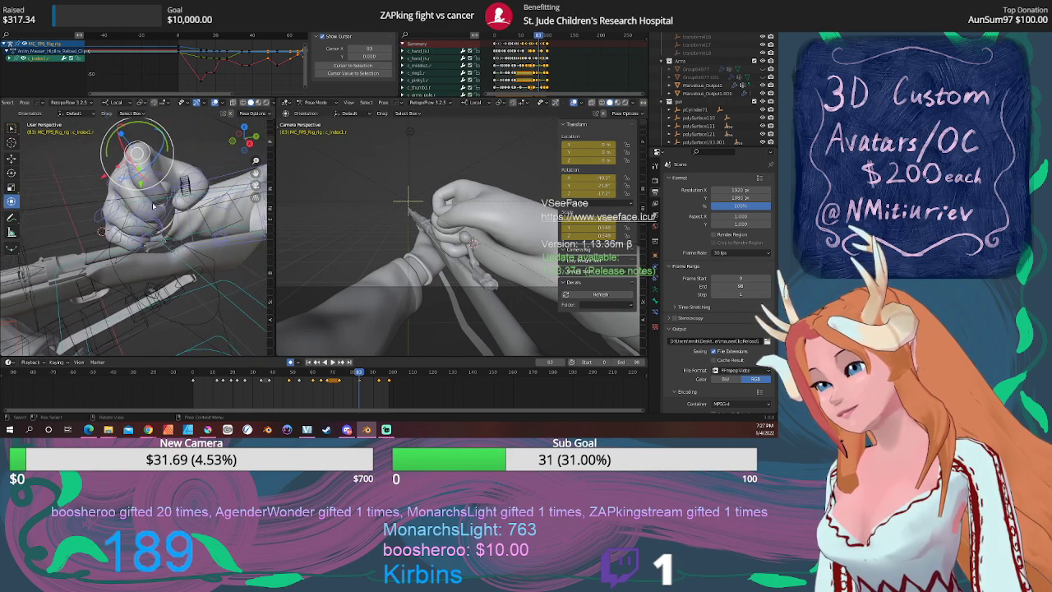
key(r)
key(r)
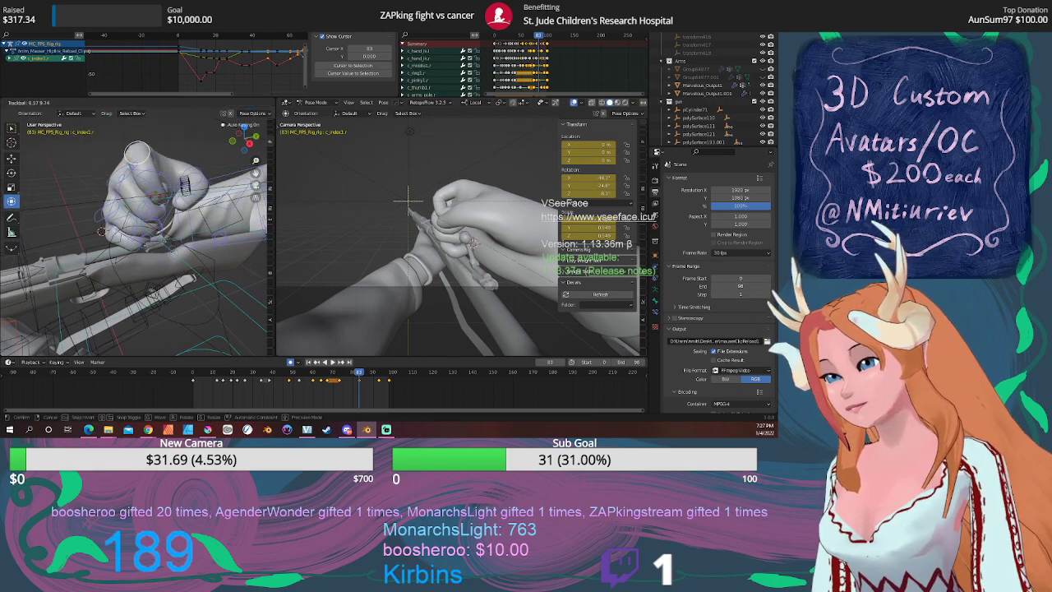
key(r)
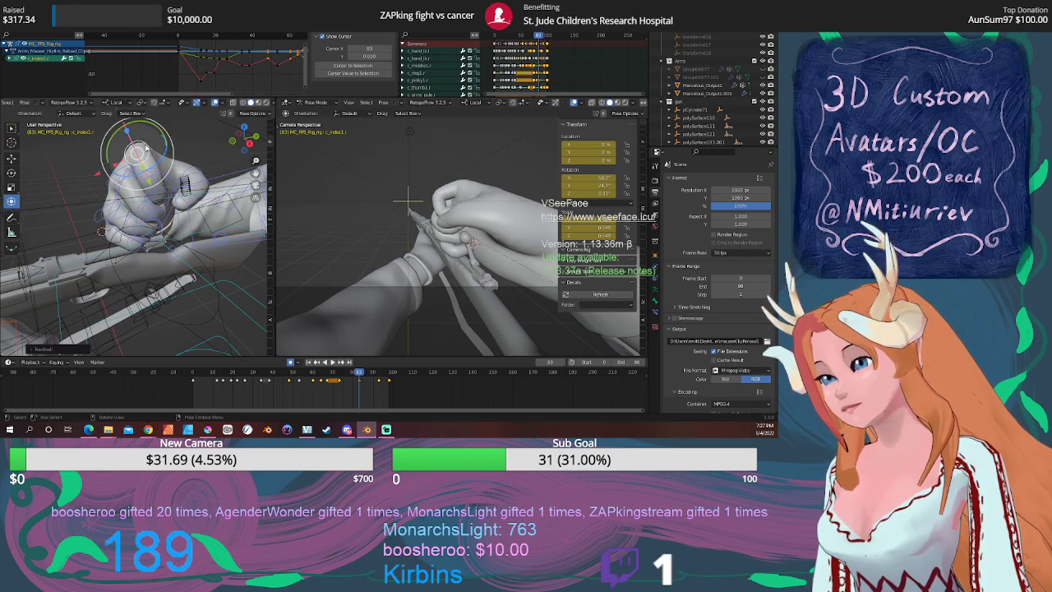
key(y)
key(y)
click(137, 151)
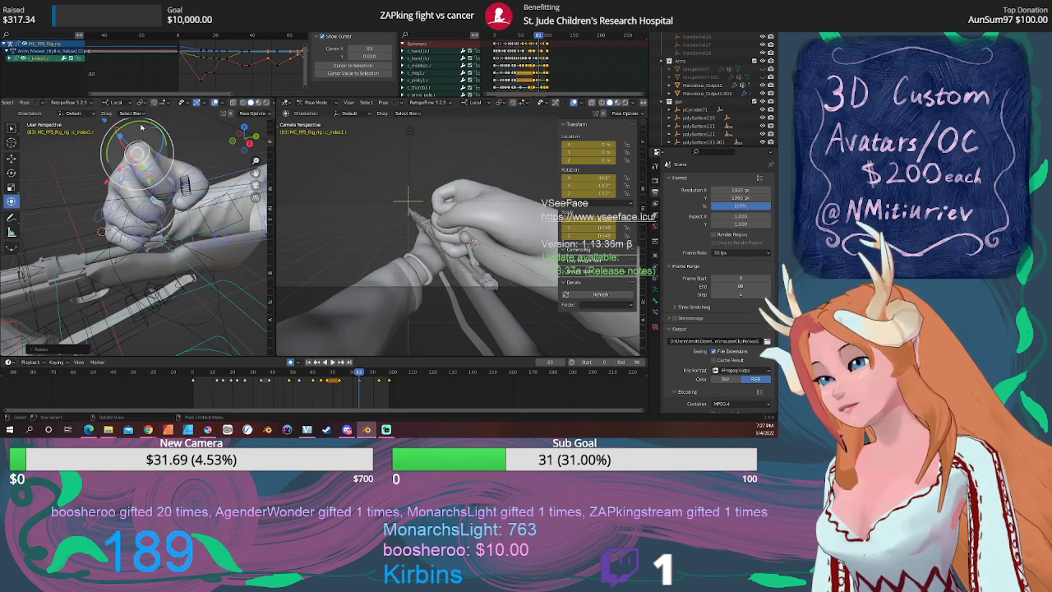
key(r)
key(x)
key(x)
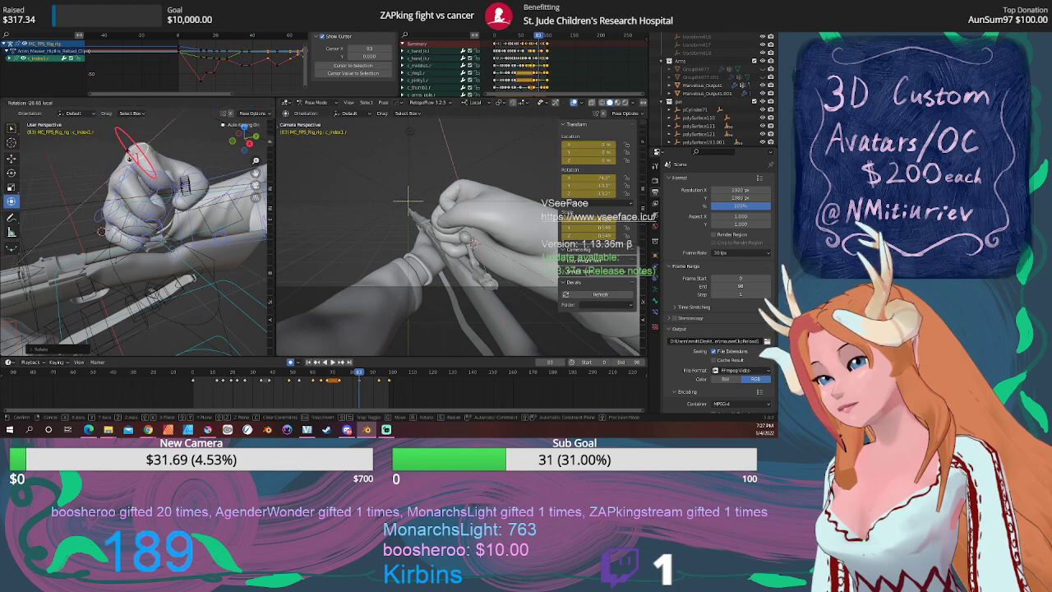
click(101, 231)
middle_drag(101, 230, 83, 149)
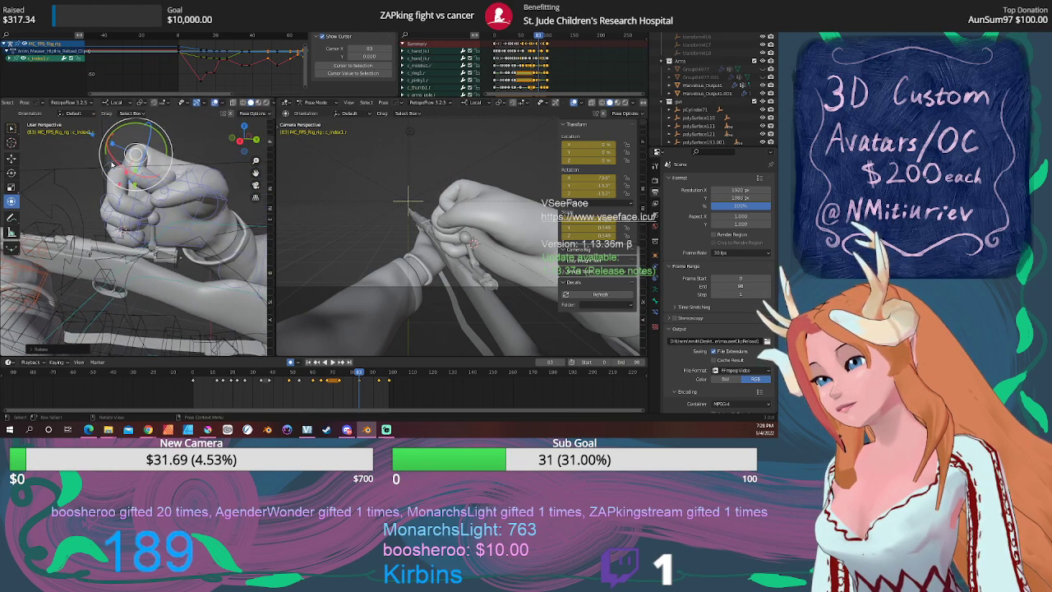
Move the right middle finger's base bone (c_middle1.r) along its local Z axis at frame 83.
click(90, 157)
key(g)
key(z)
key(z)
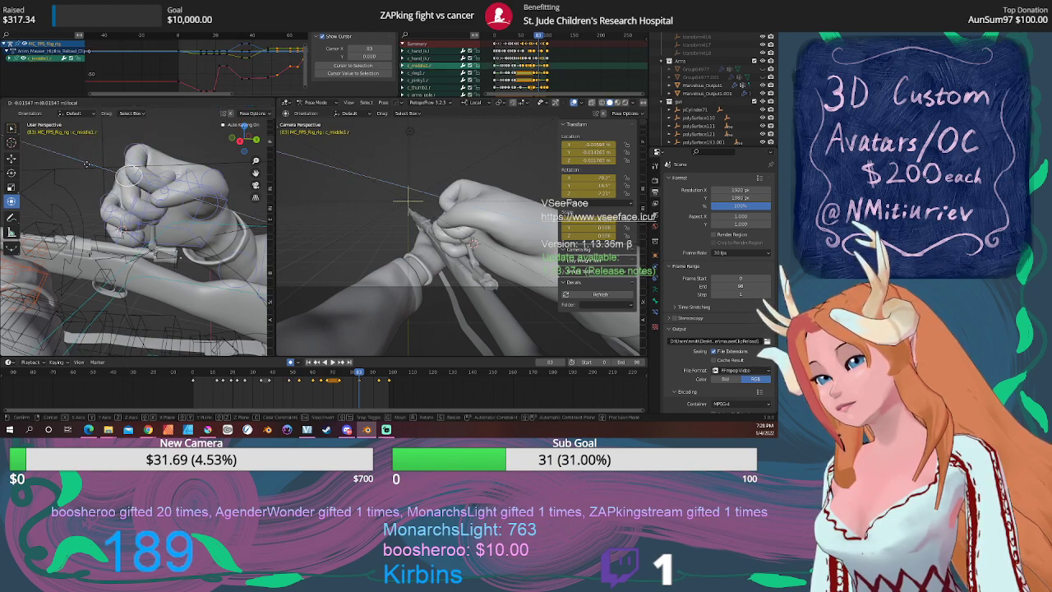
click(86, 165)
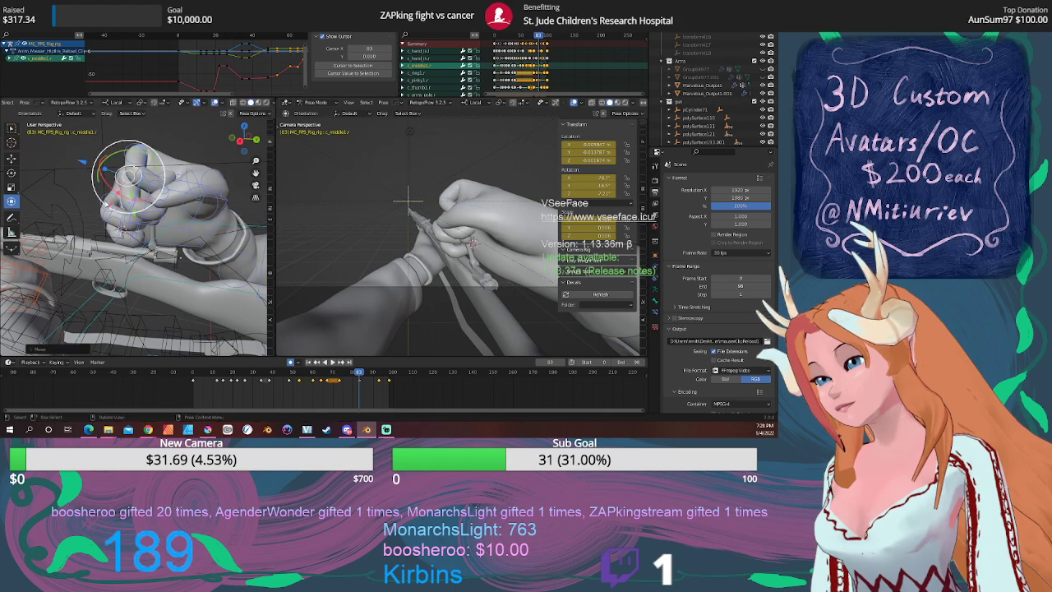
Move the right ring finger's base bone (c_ring1.r) along its local Z axis at frame 83.
click(68, 193)
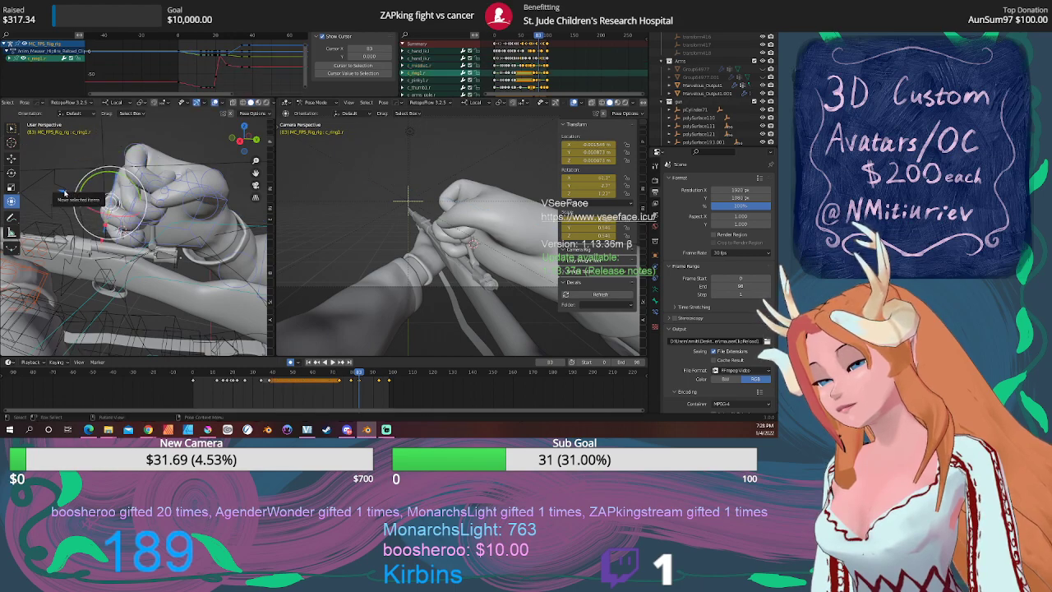
key(g)
key(z)
key(z)
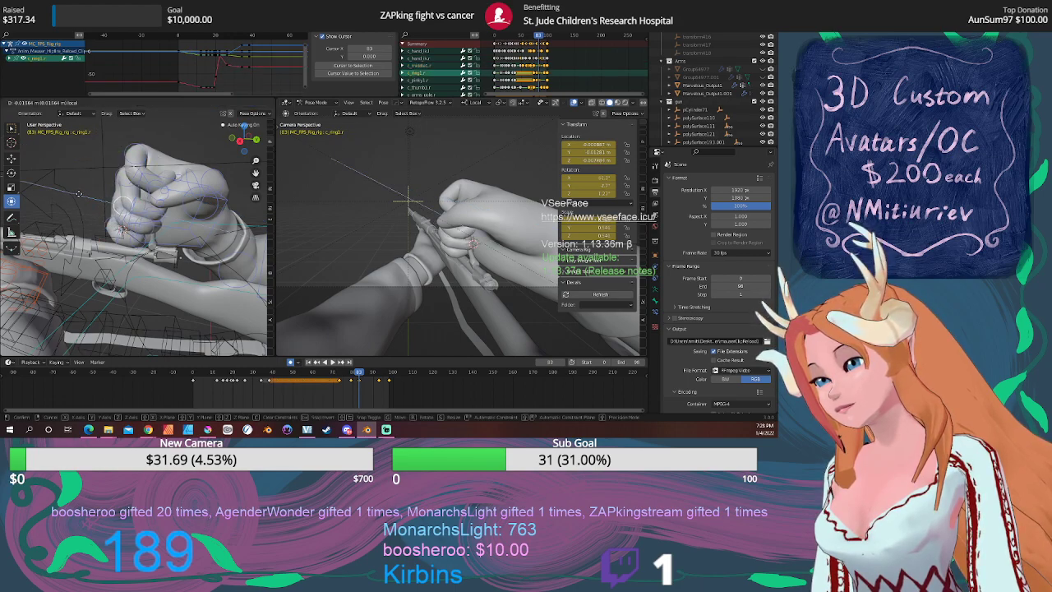
click(78, 194)
Move the right pinky's base bone (c_pinky1.r) along its local Z axis at frame 83 and fine-tune its position from another angle.
click(85, 221)
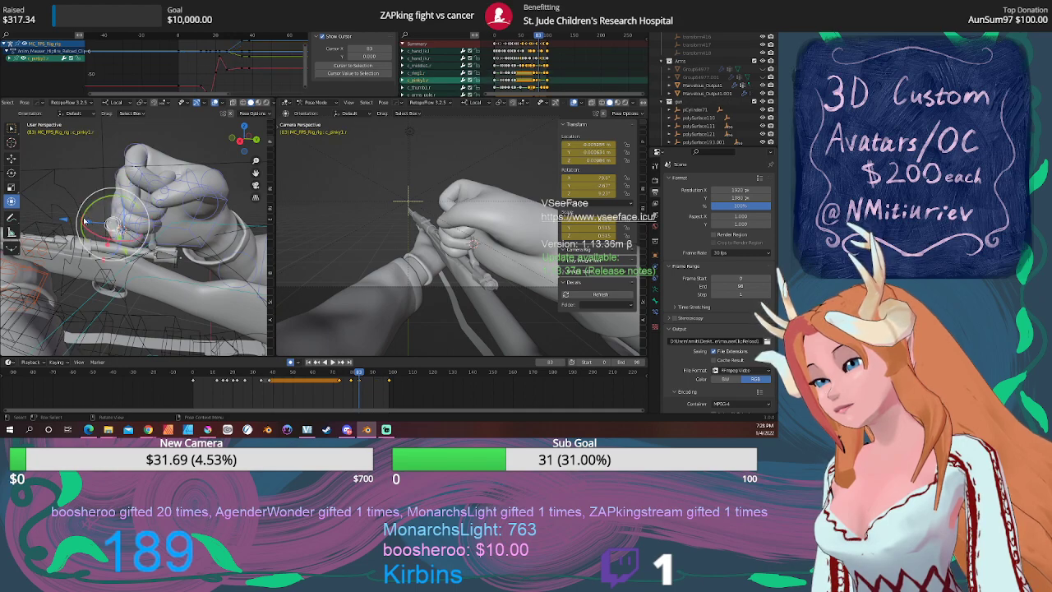
key(g)
key(z)
key(z)
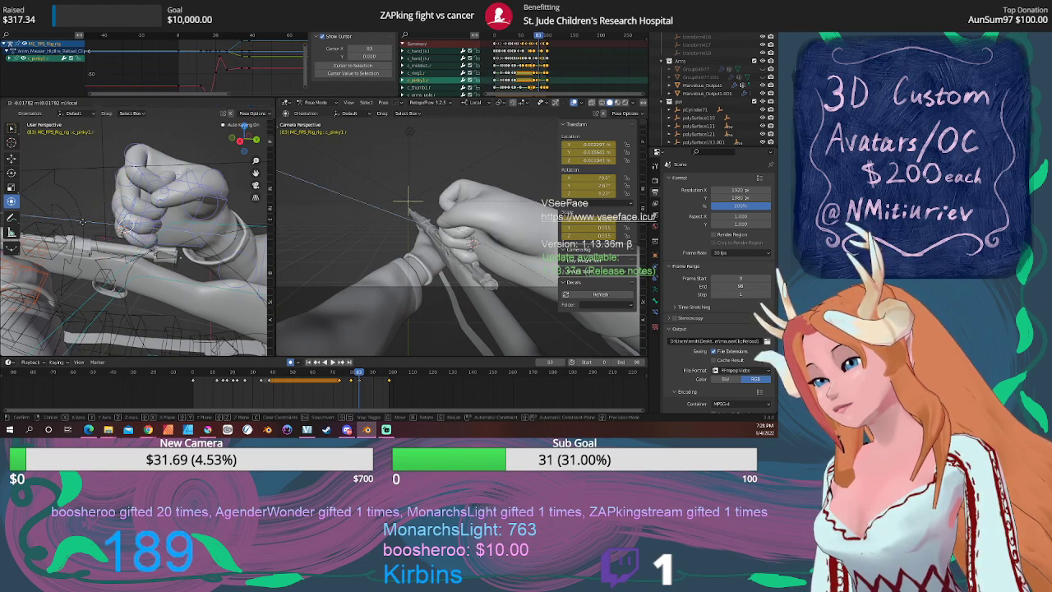
click(80, 220)
middle_drag(80, 221, 136, 213)
drag(90, 175, 88, 161)
middle_drag(88, 163, 205, 205)
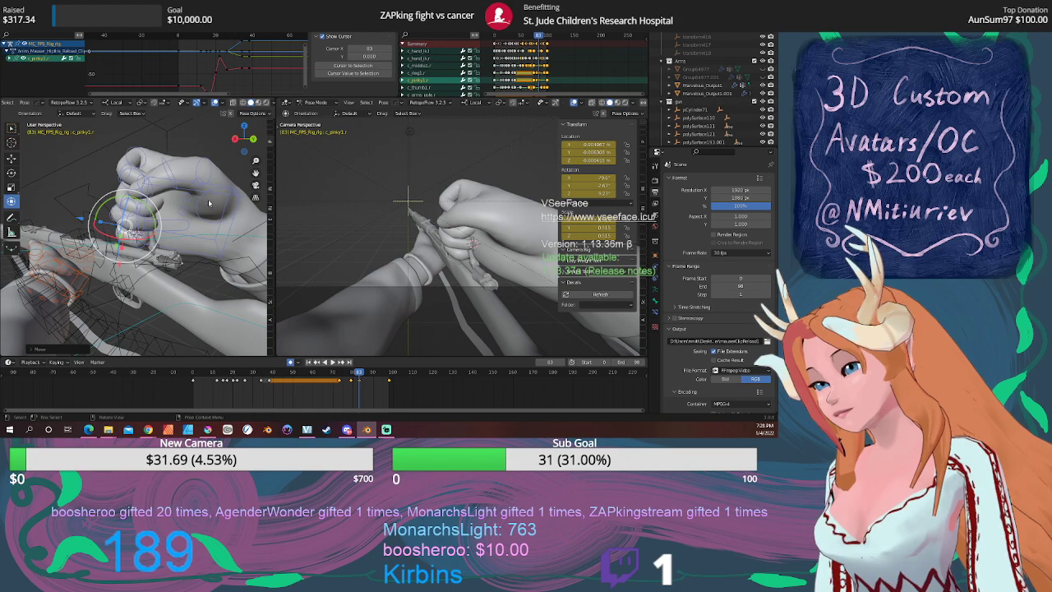
Shift the right hand's IK control slightly once more at frame 83.
click(226, 197)
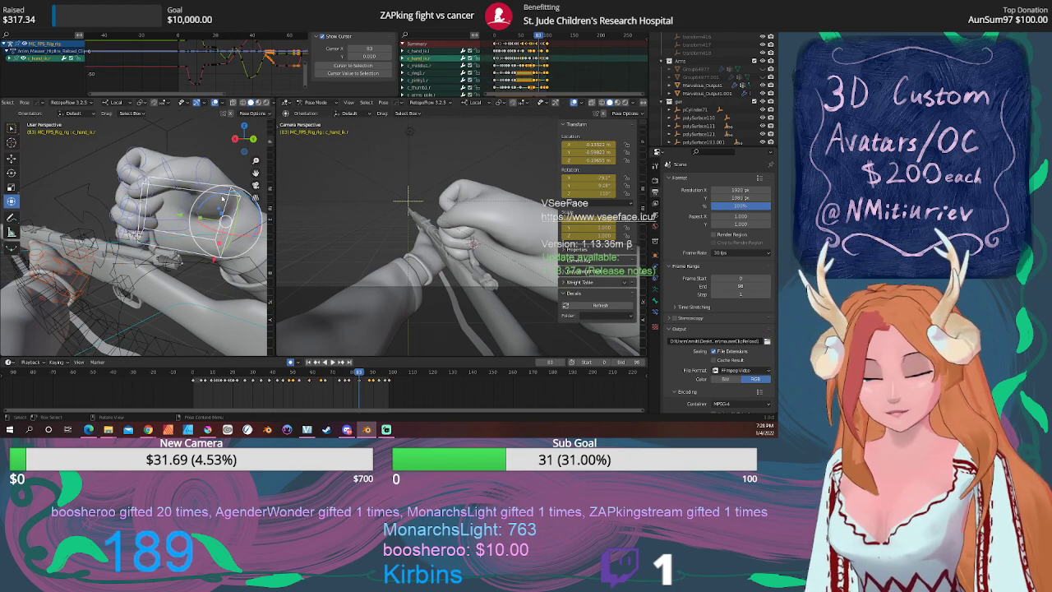
key(g)
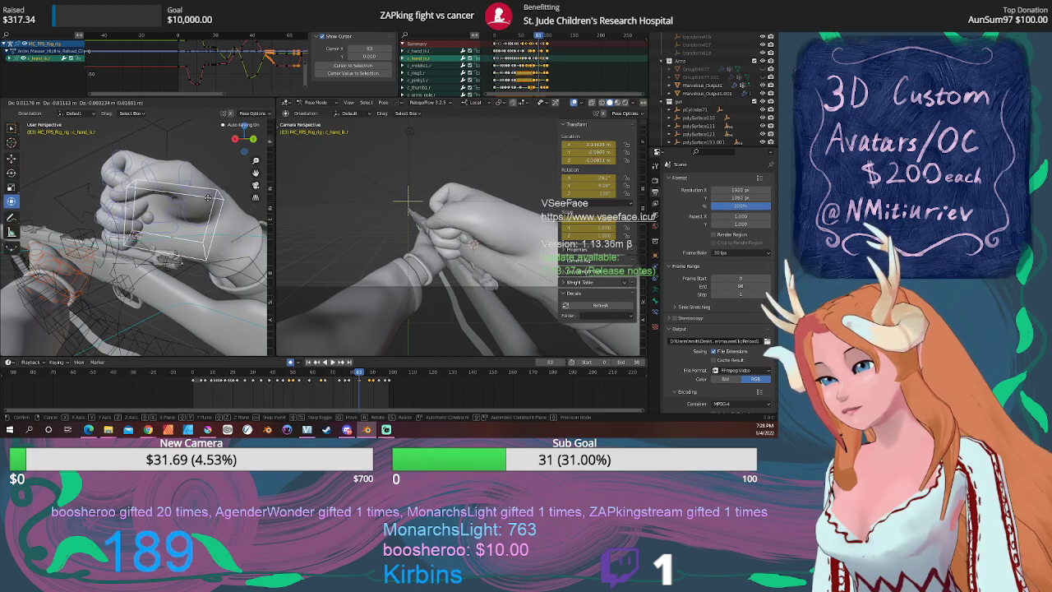
click(218, 199)
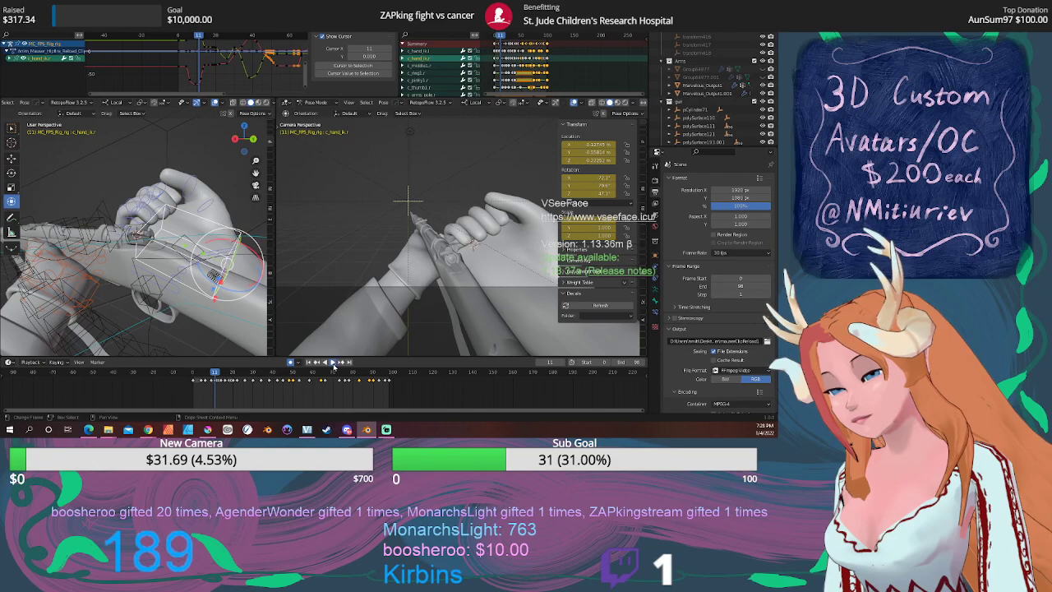
Play the reload animation and scrub between frames 49 and 96 to examine the right hand's motion.
click(331, 362)
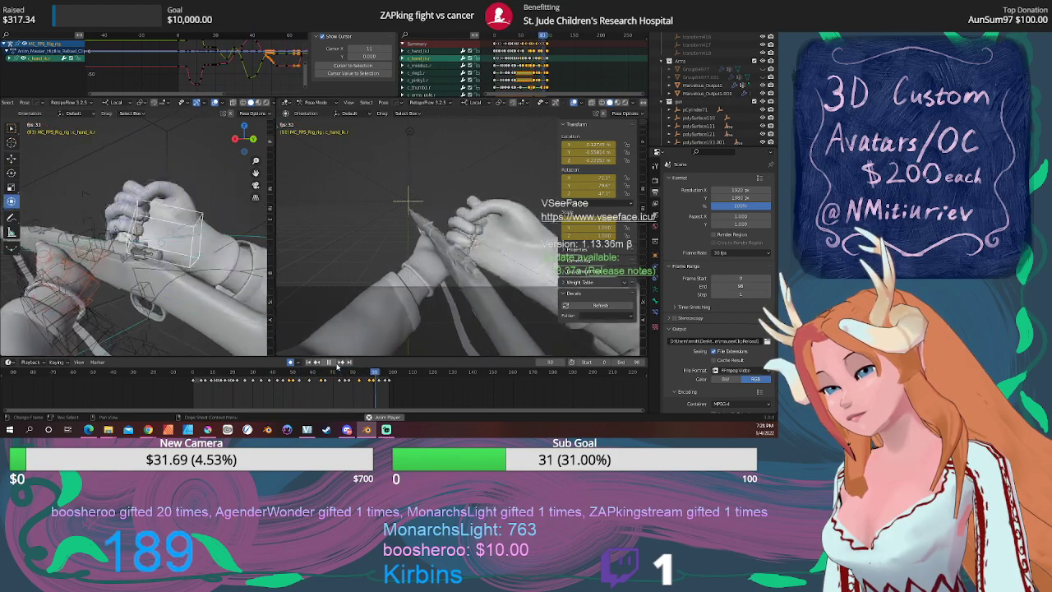
click(330, 362)
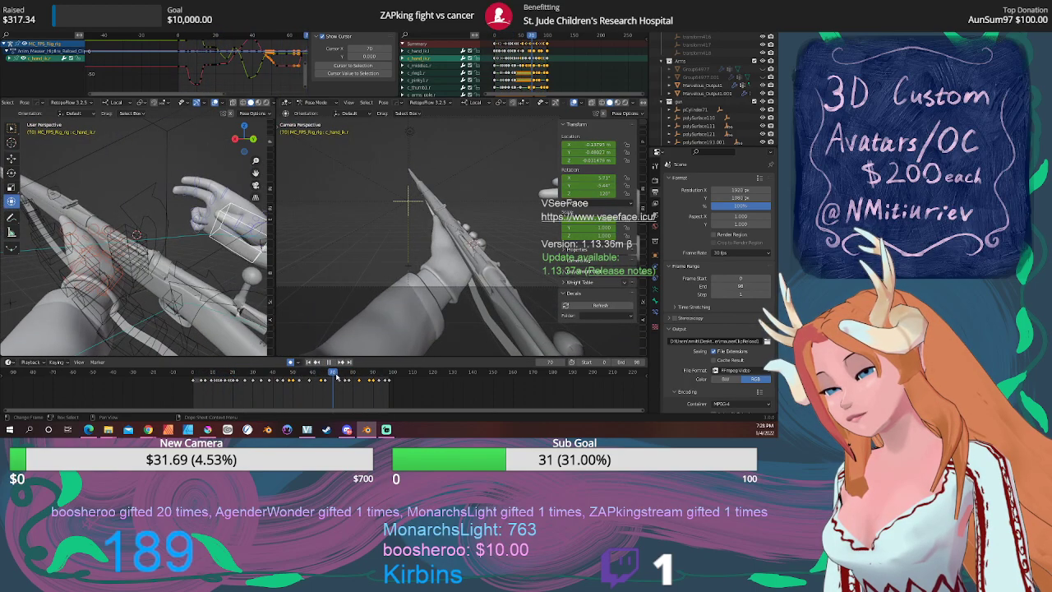
drag(350, 376, 389, 380)
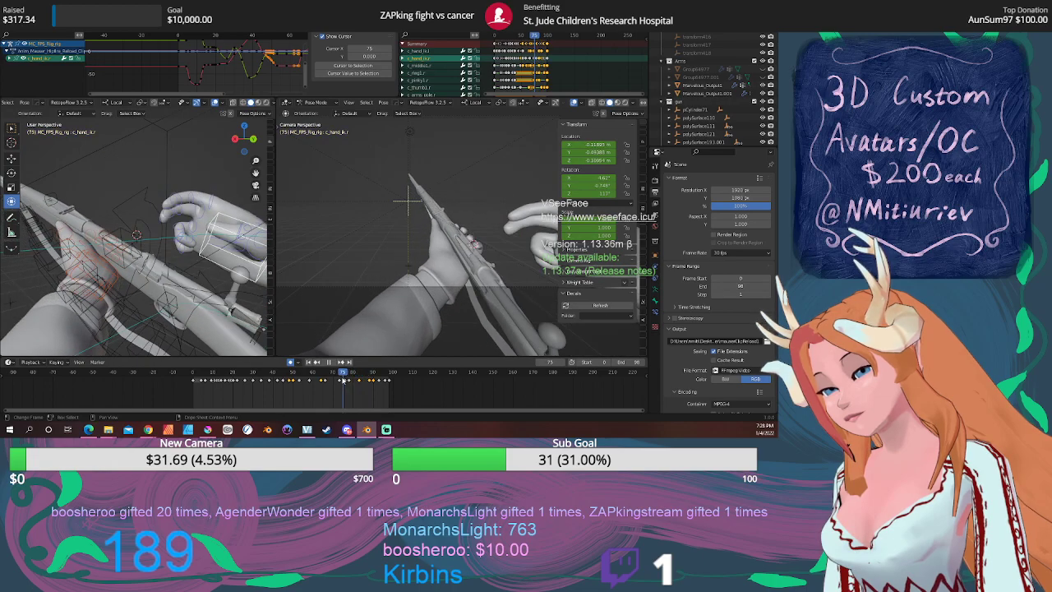
drag(350, 380, 322, 401)
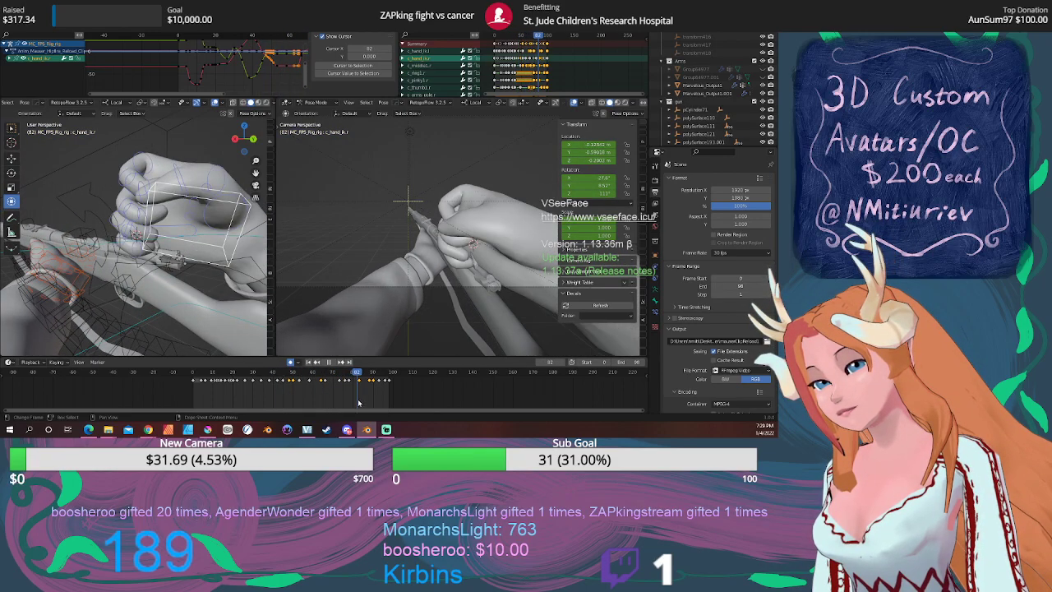
mouse_move(385, 401)
mouse_down()
mouse_move(401, 401)
mouse_move(365, 401)
mouse_up()
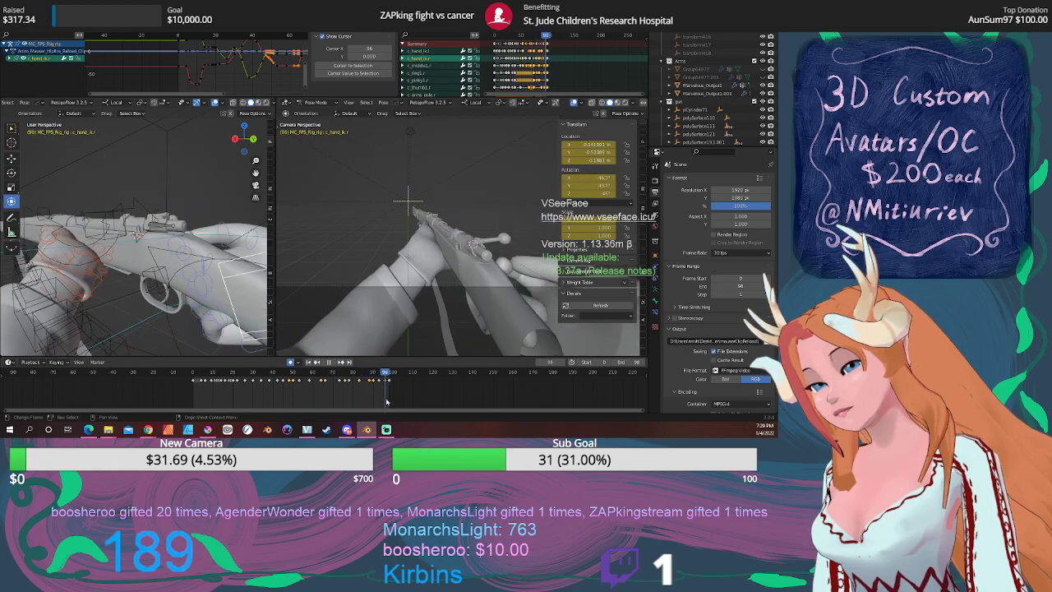
drag(377, 401, 291, 399)
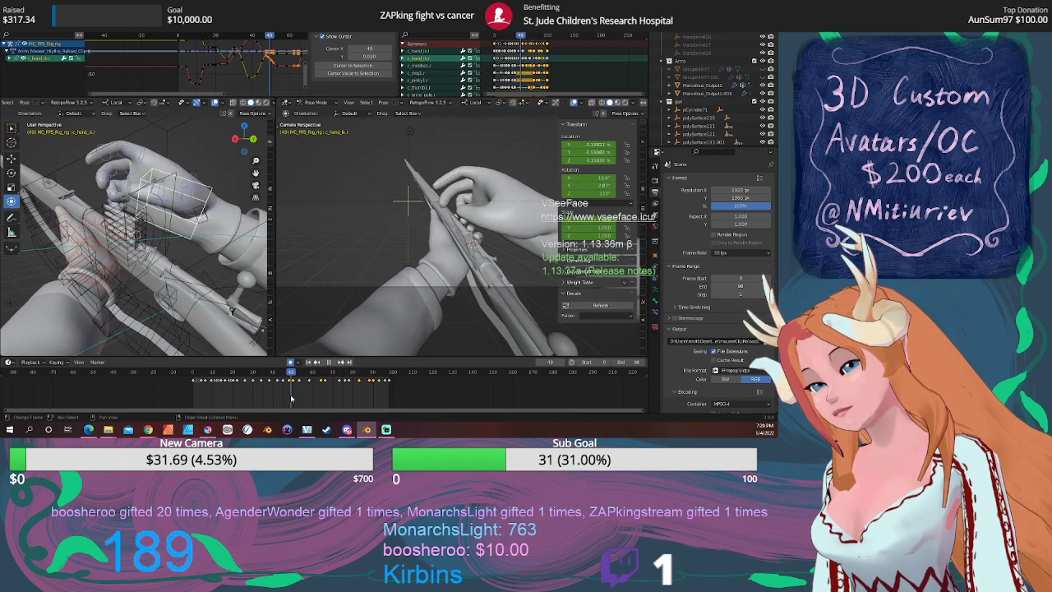
Revert the Blender file to its last saved version and confirm discarding the unsaved pose edits.
click(19, 15)
click(37, 51)
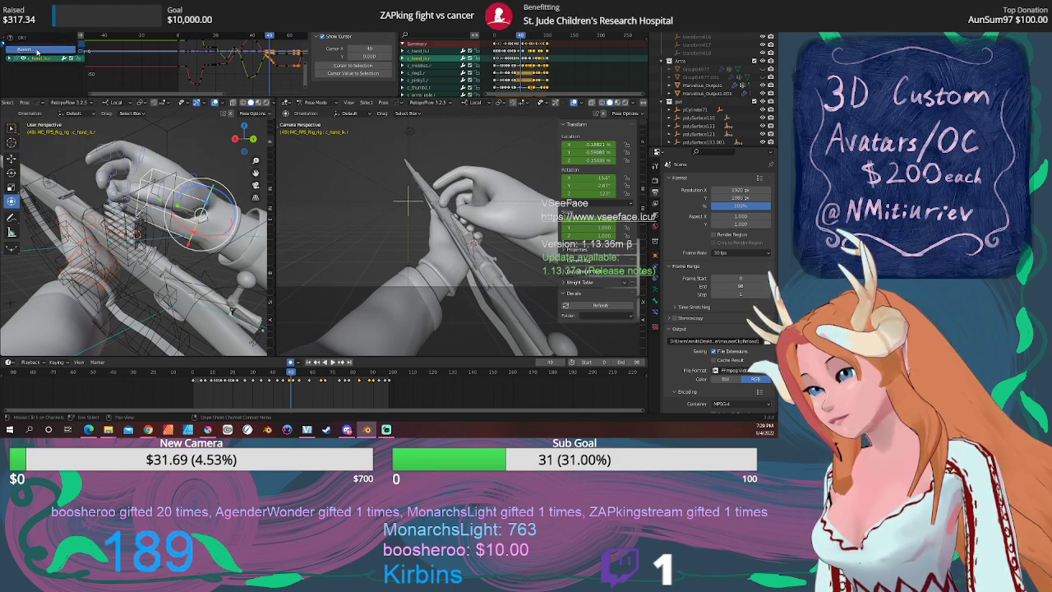
click(37, 50)
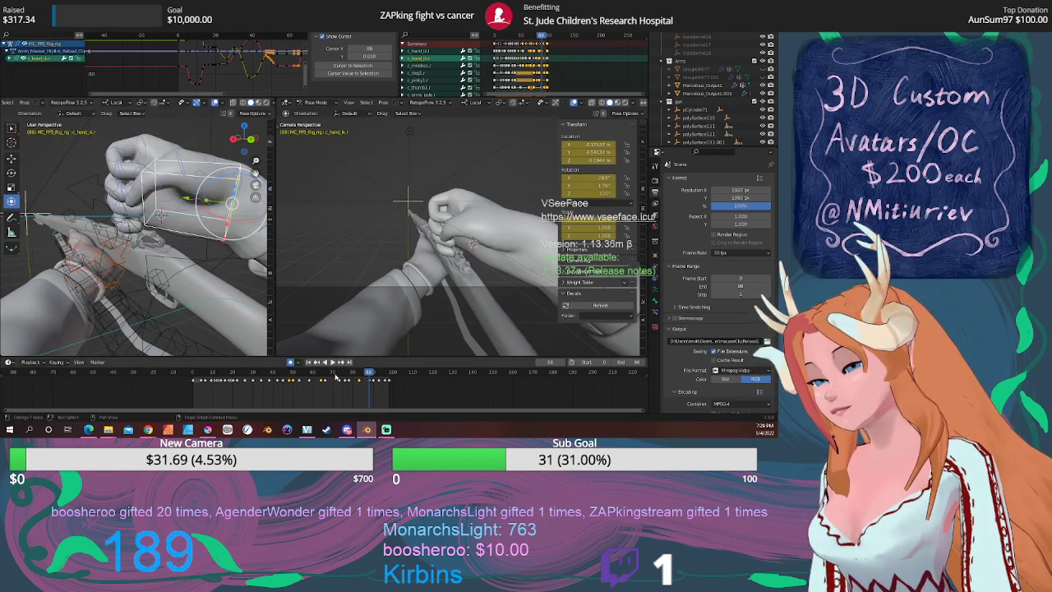
Scrub back to frame 49 and play the reverted reload animation to review it.
drag(366, 371, 291, 371)
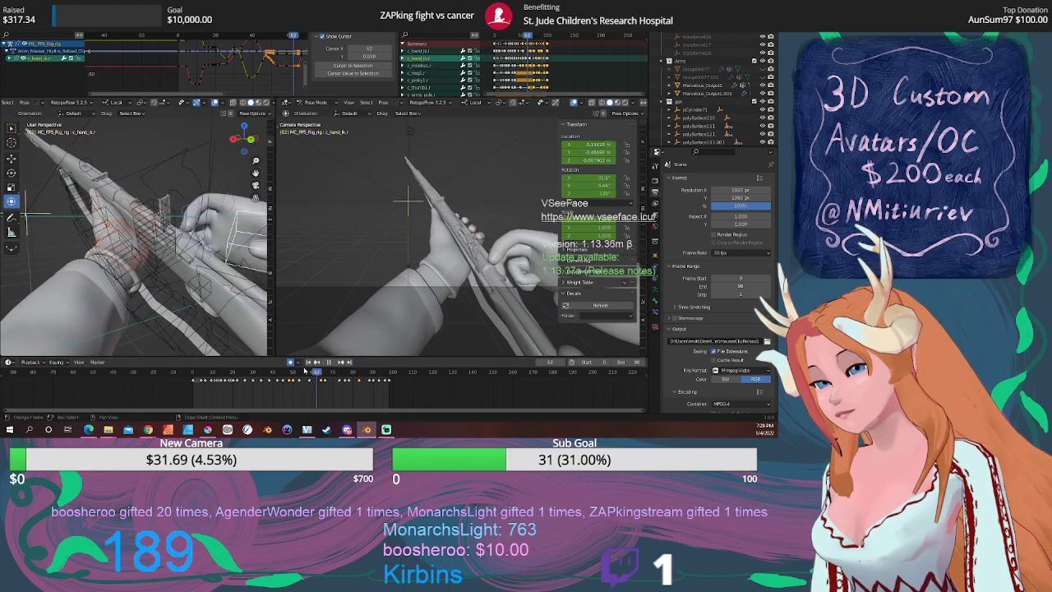
click(332, 362)
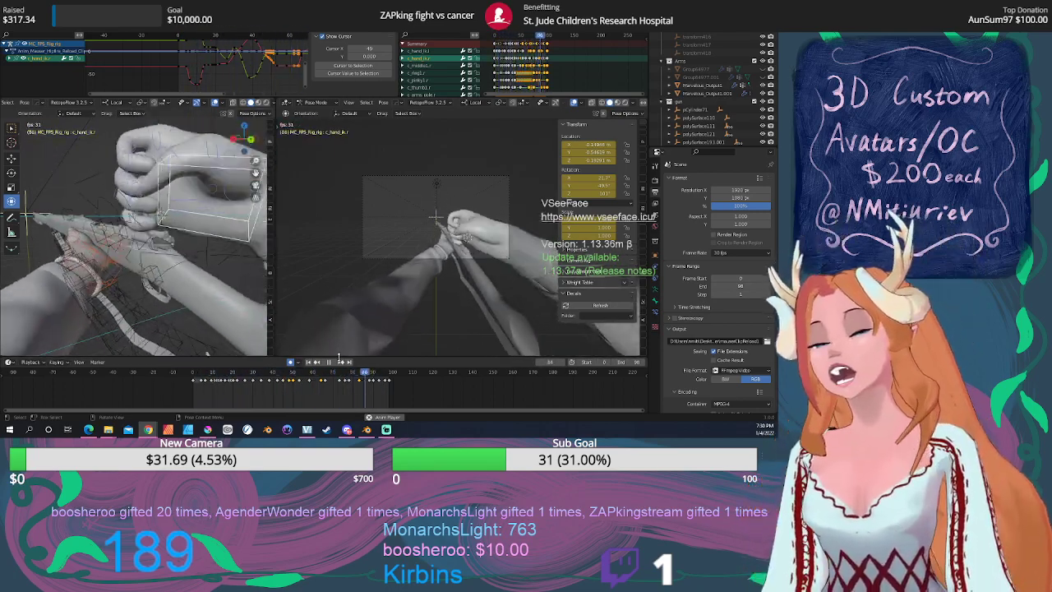
Stop playback, go to frame 83 and move the right hand's IK control within its local YZ plane.
click(329, 362)
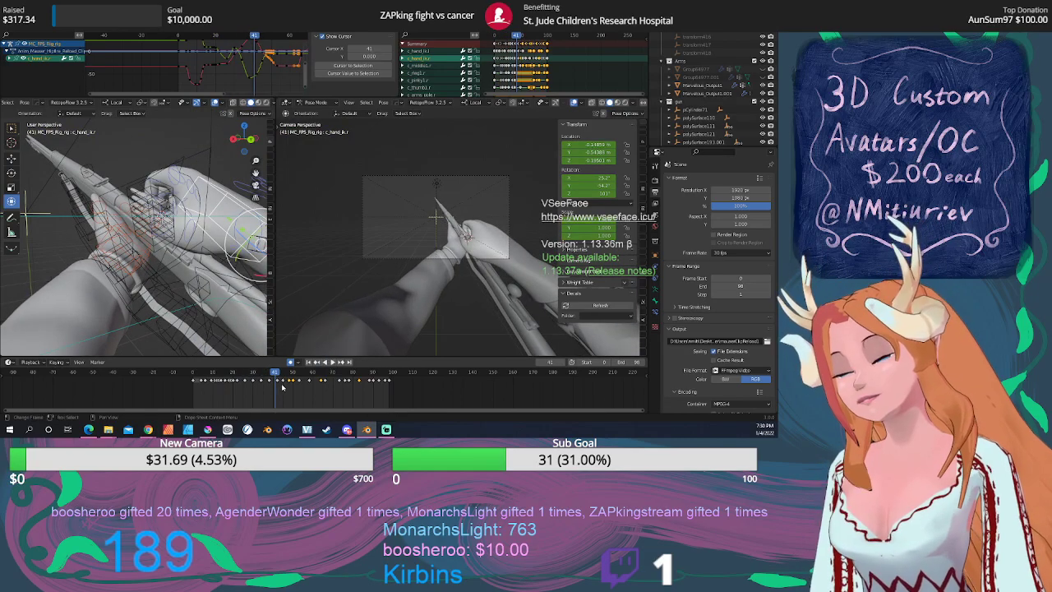
key(space)
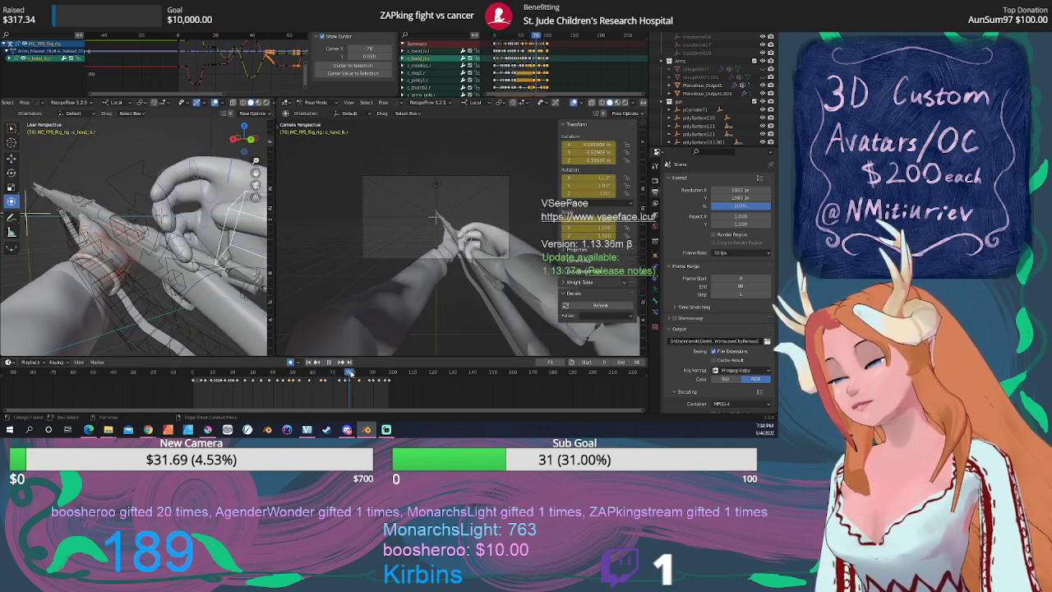
drag(356, 374, 359, 375)
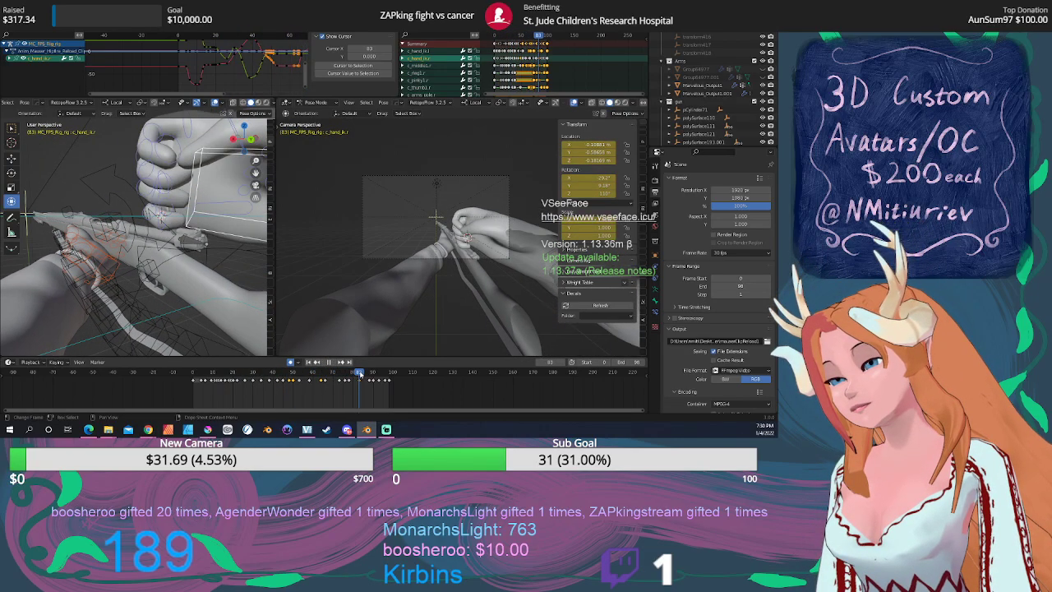
middle_drag(217, 281, 174, 254)
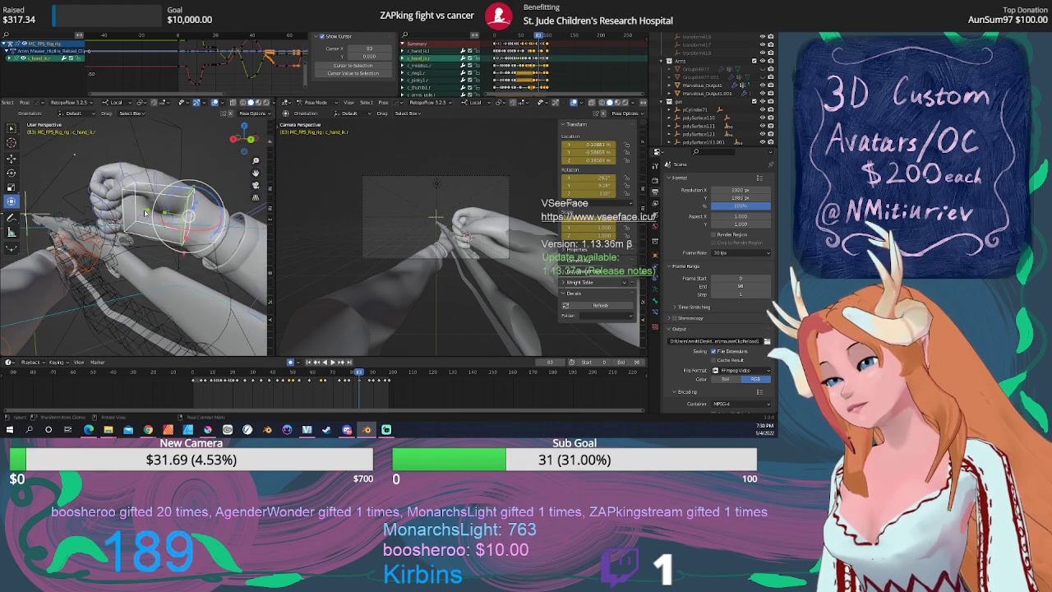
drag(147, 212, 127, 204)
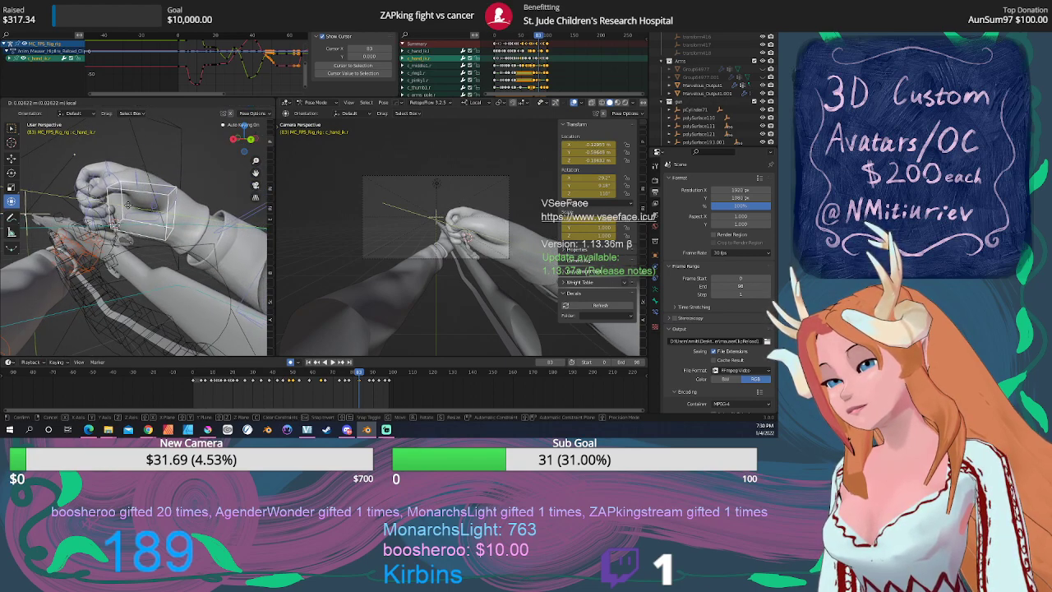
click(125, 204)
Rotate the right hand's IK control slightly about its local X axis and reposition it freely at frame 83.
scroll(128, 216, up, 6)
middle_drag(131, 228, 174, 233)
scroll(194, 236, down, 4)
drag(217, 244, 209, 248)
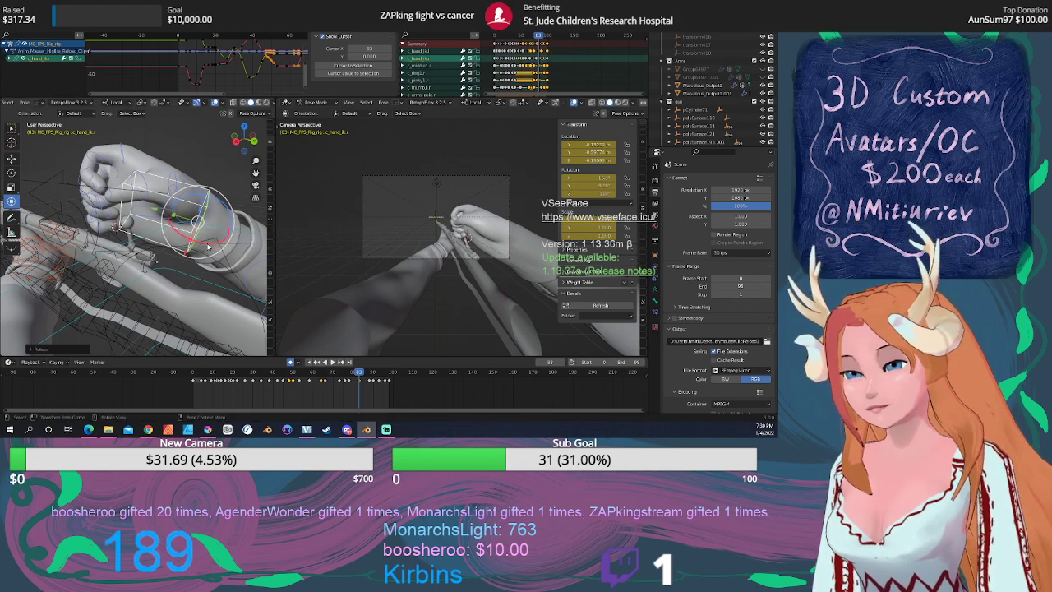
key(g)
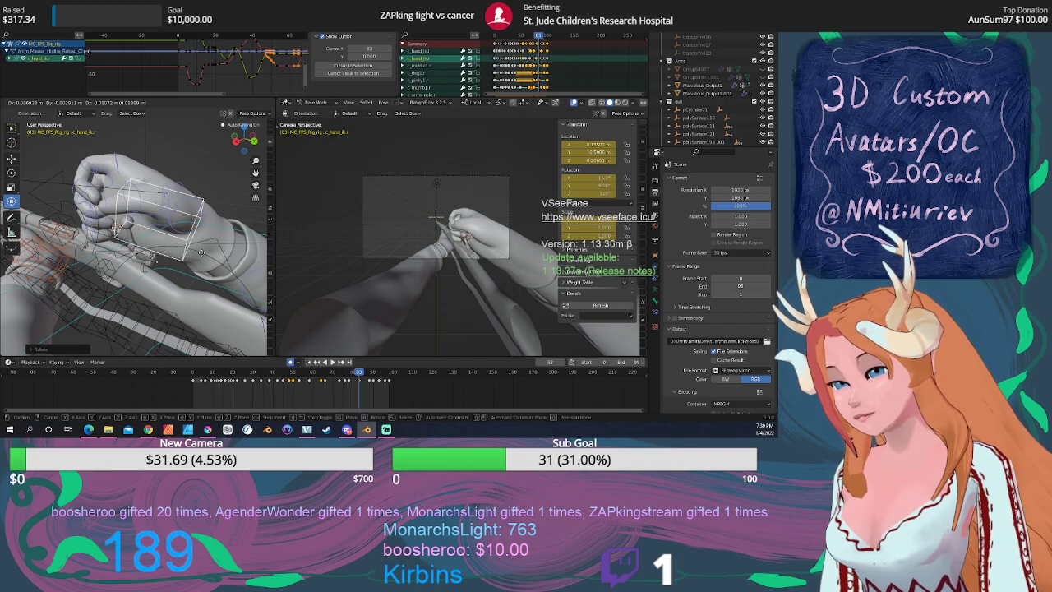
click(200, 254)
Rotate the right ring finger's base control about its local X axis at frame 83 to adjust its curl.
middle_drag(200, 255, 177, 209)
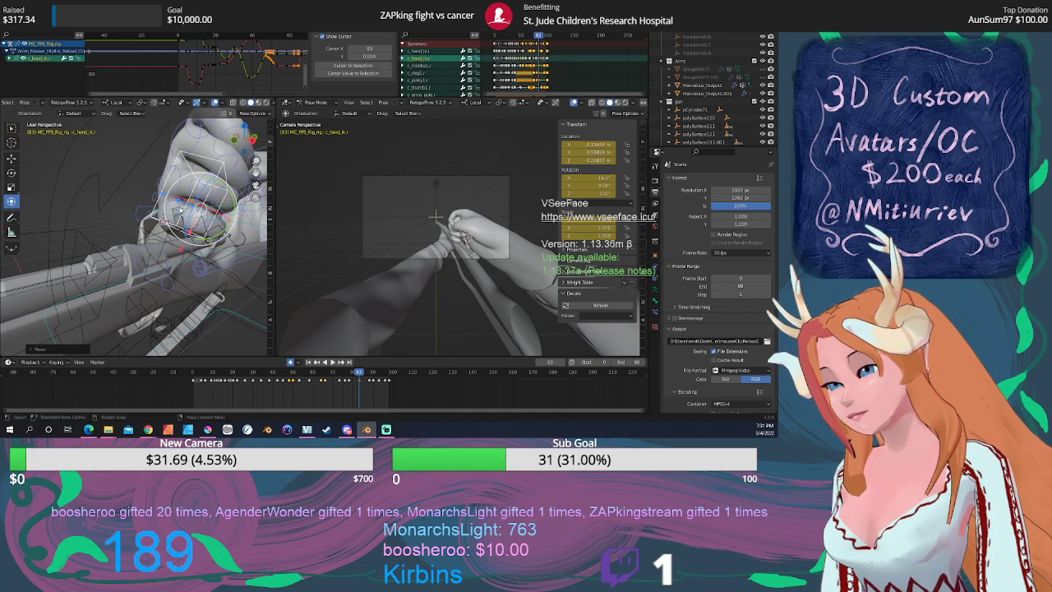
click(177, 189)
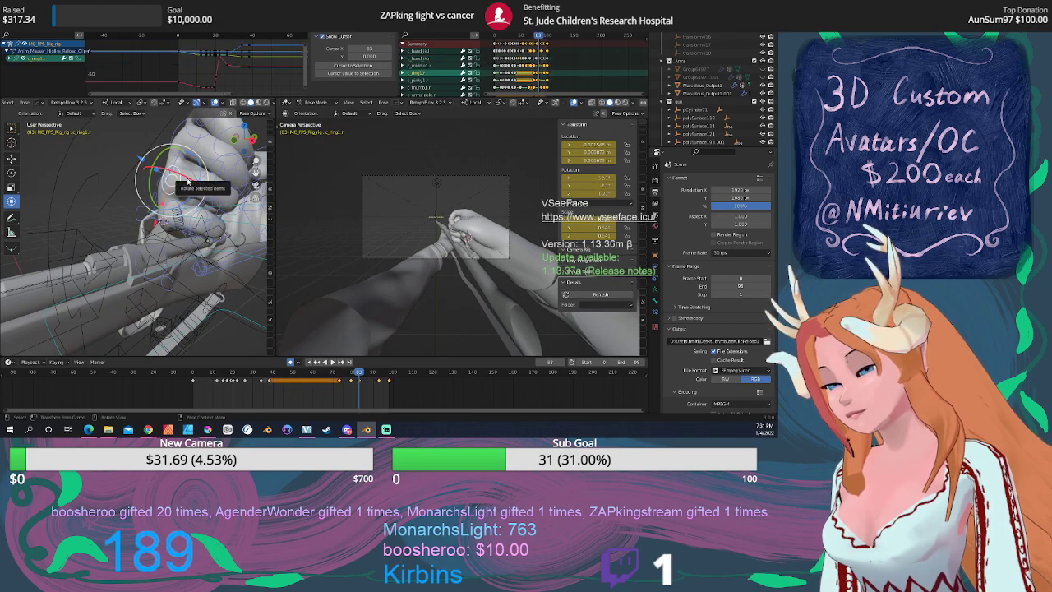
key(r)
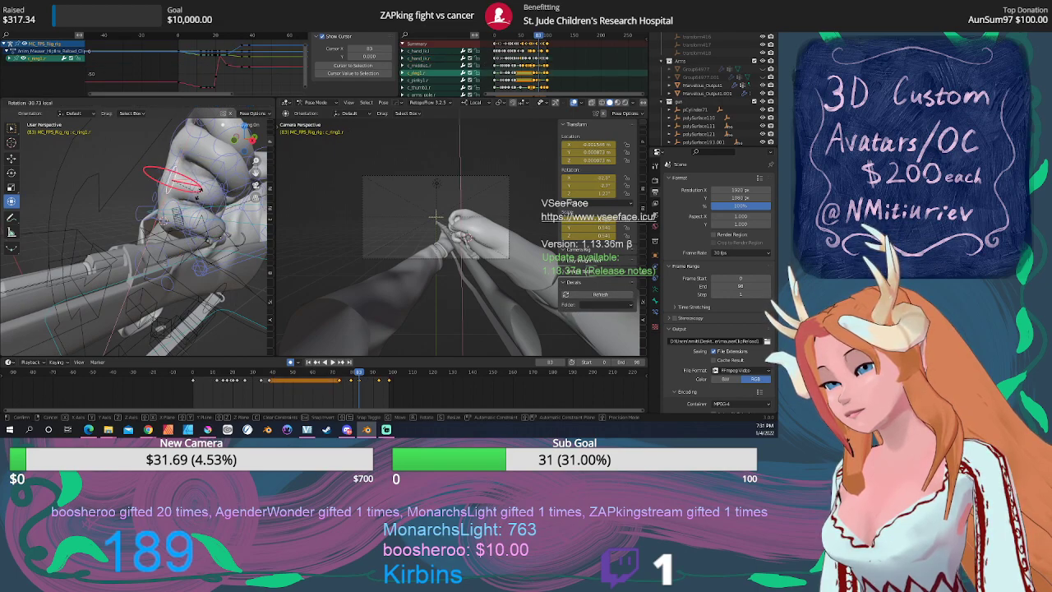
drag(200, 197, 201, 199)
scroll(439, 253, up, 5)
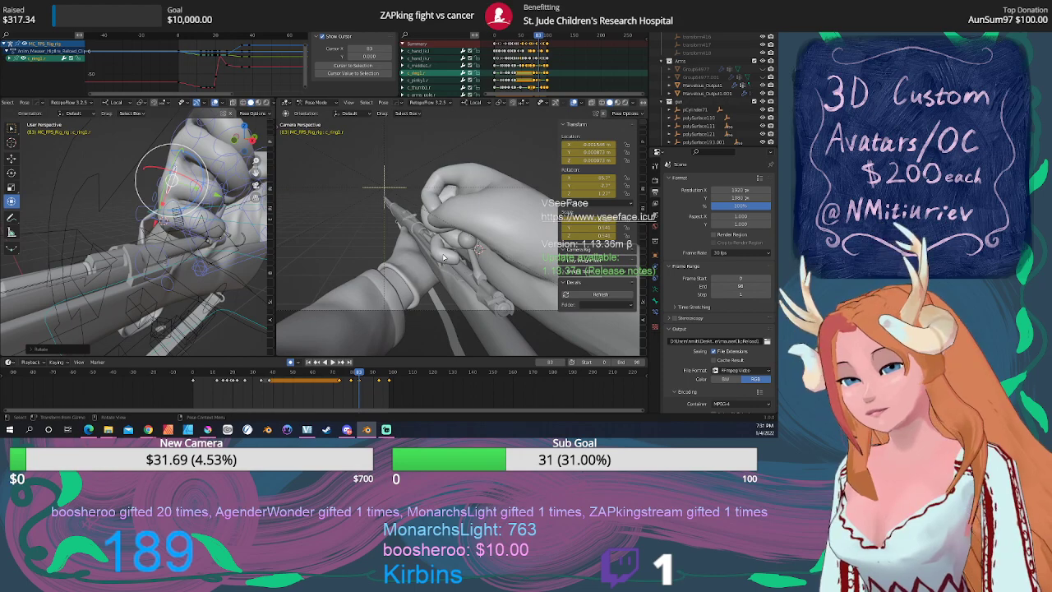
Rotate the right pinky's and middle finger's base controls at frame 83 to refine their curl around the bolt handle.
middle_drag(208, 201, 136, 188)
click(97, 207)
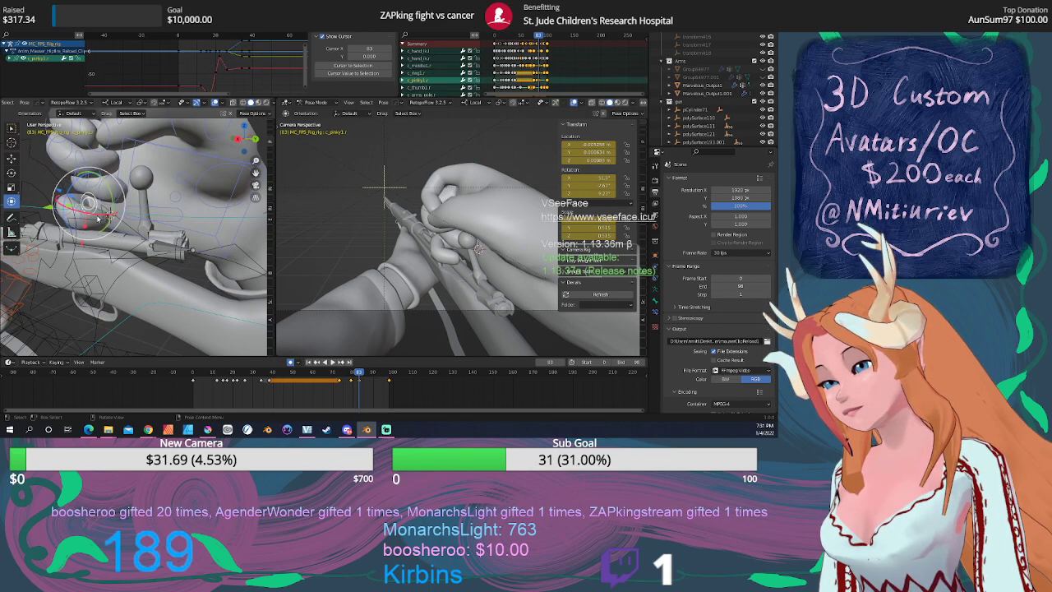
drag(99, 218, 123, 209)
middle_drag(124, 209, 152, 171)
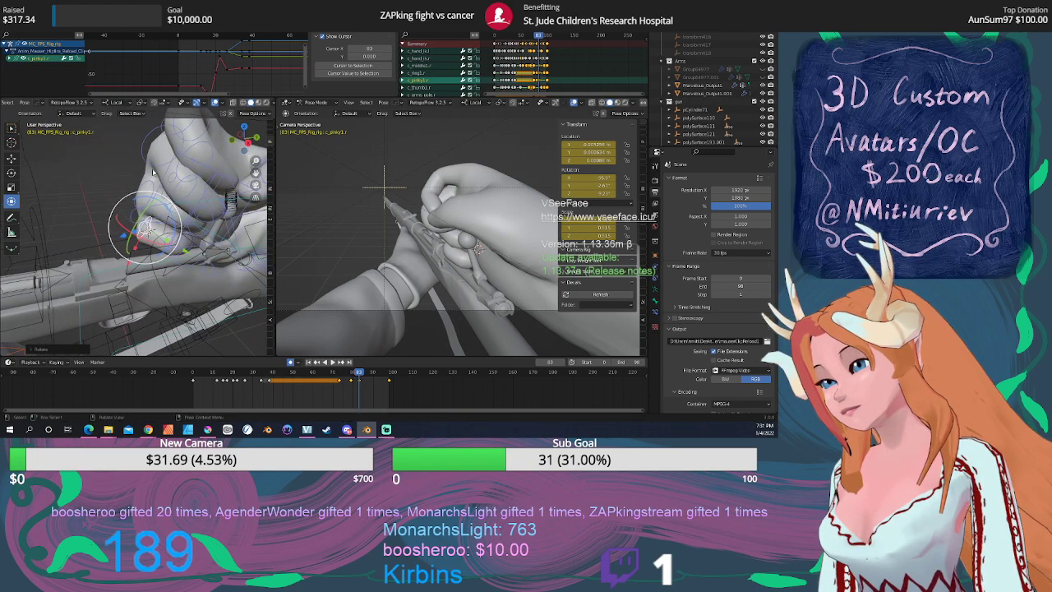
click(154, 169)
mouse_move(169, 163)
mouse_down()
mouse_move(174, 153)
mouse_move(176, 165)
mouse_up()
Move the right hand's IK control in two small shifts at frame 83 to reposition the hand over the rifle.
middle_drag(176, 164, 157, 186)
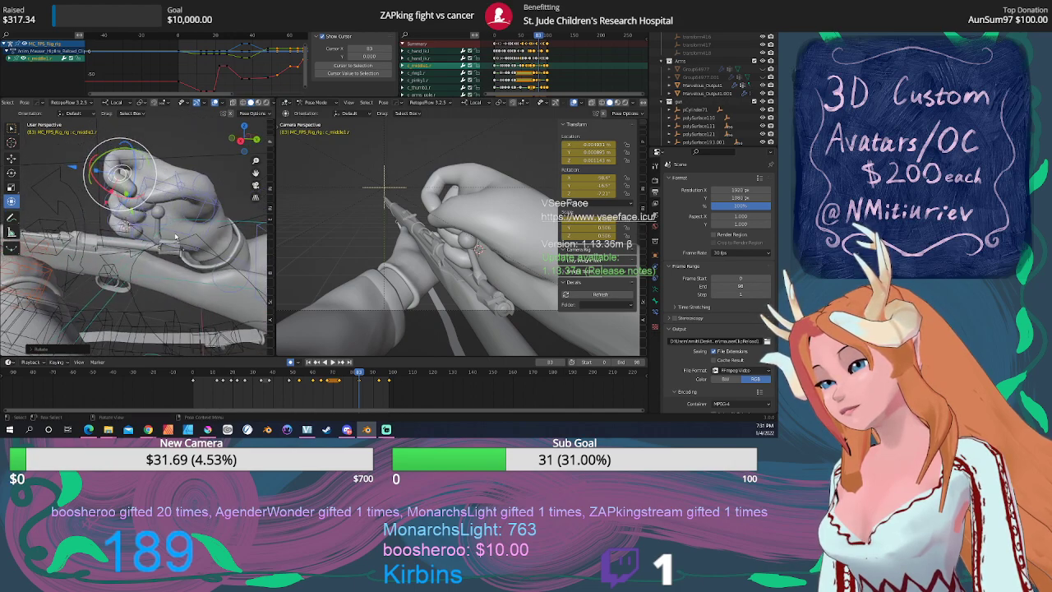
click(190, 193)
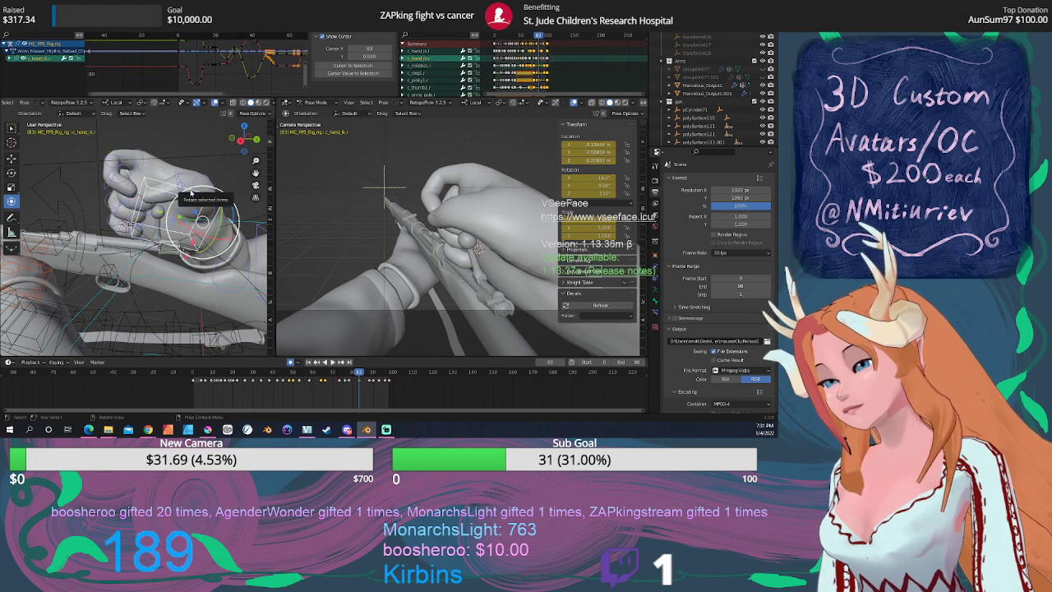
key(g)
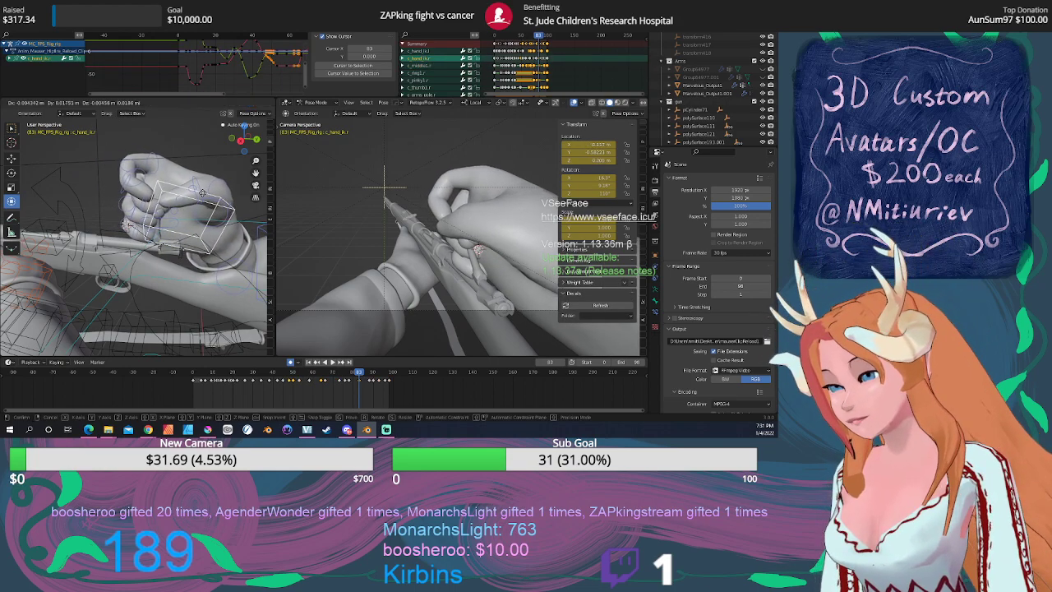
click(202, 194)
middle_drag(203, 196, 170, 200)
key(g)
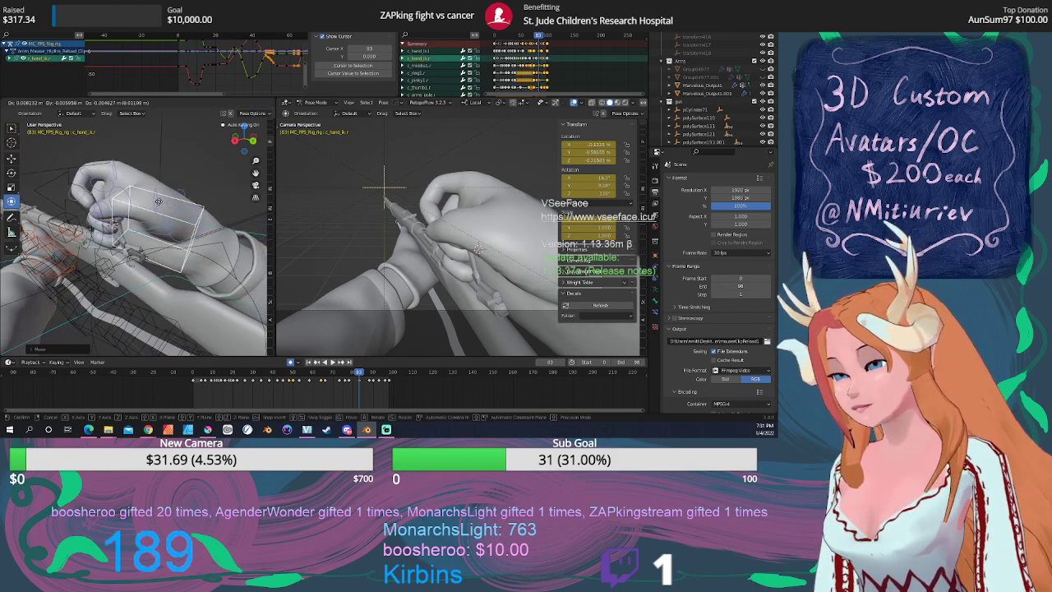
click(163, 201)
Adjust the right hand's orientation at frame 83 with a free trackball rotation of its IK control.
middle_drag(163, 200, 148, 215)
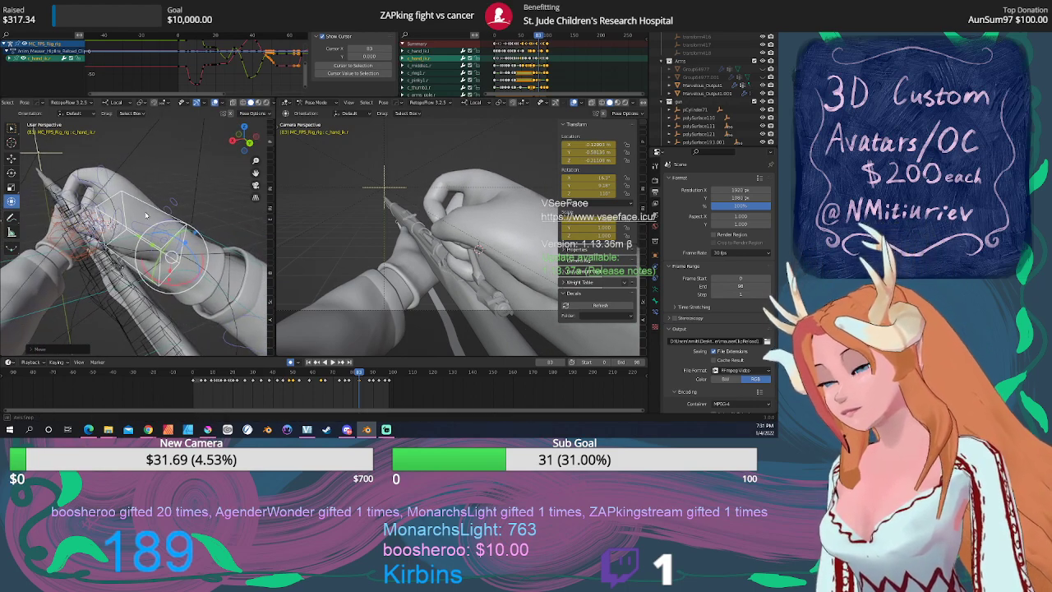
key(r)
click(463, 224)
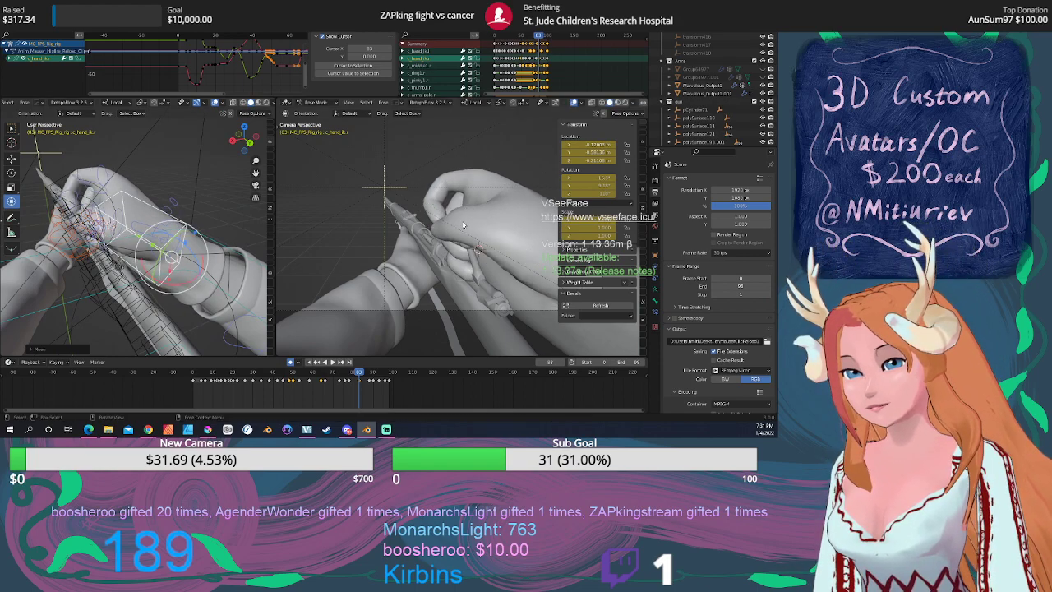
key(r)
key(r)
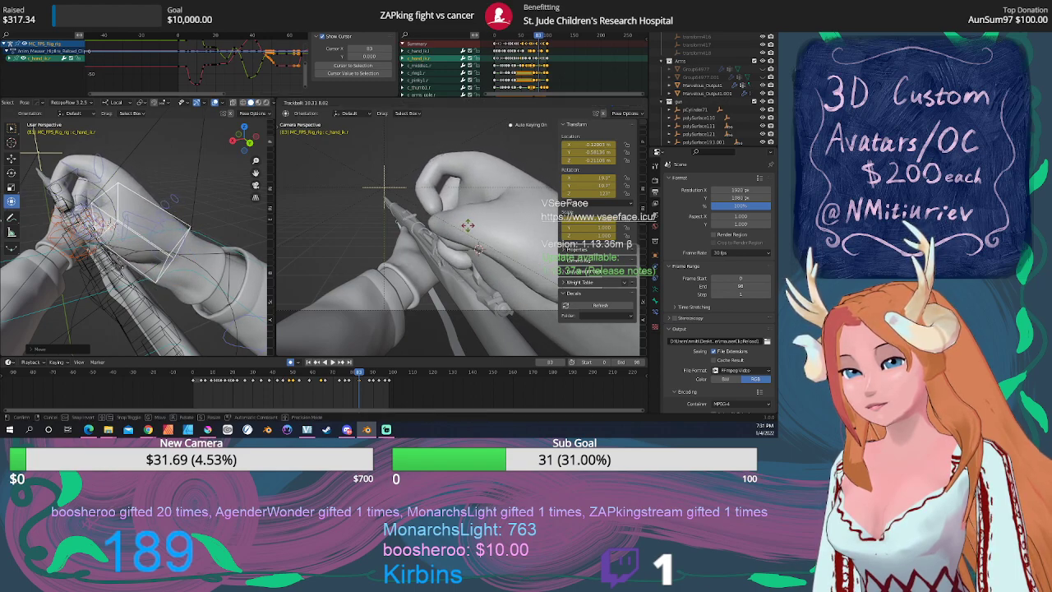
click(466, 225)
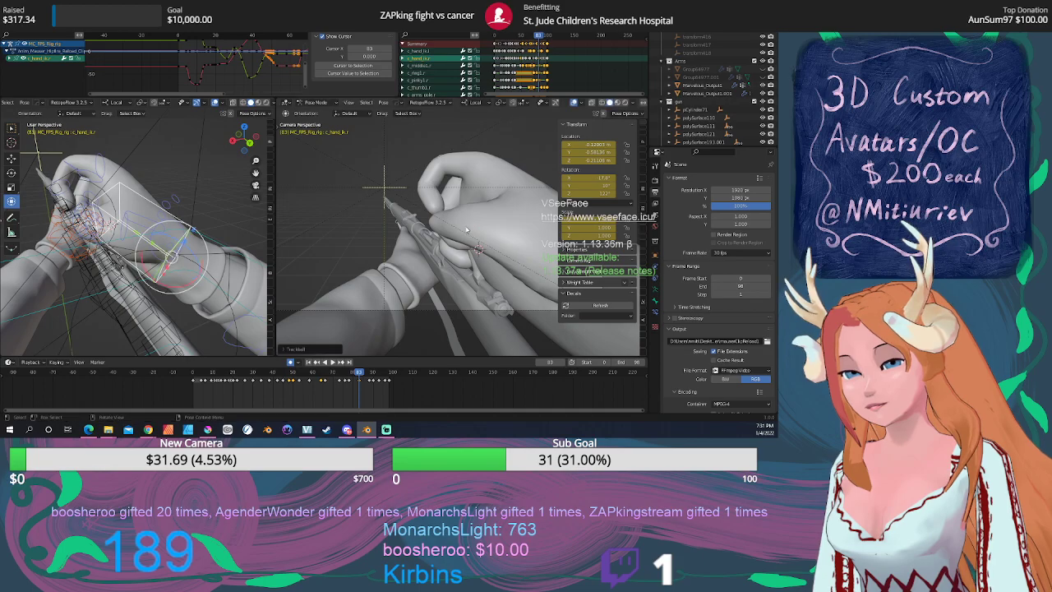
Play the reload animation and stop it to check the revised right-hand pose in motion.
key(space)
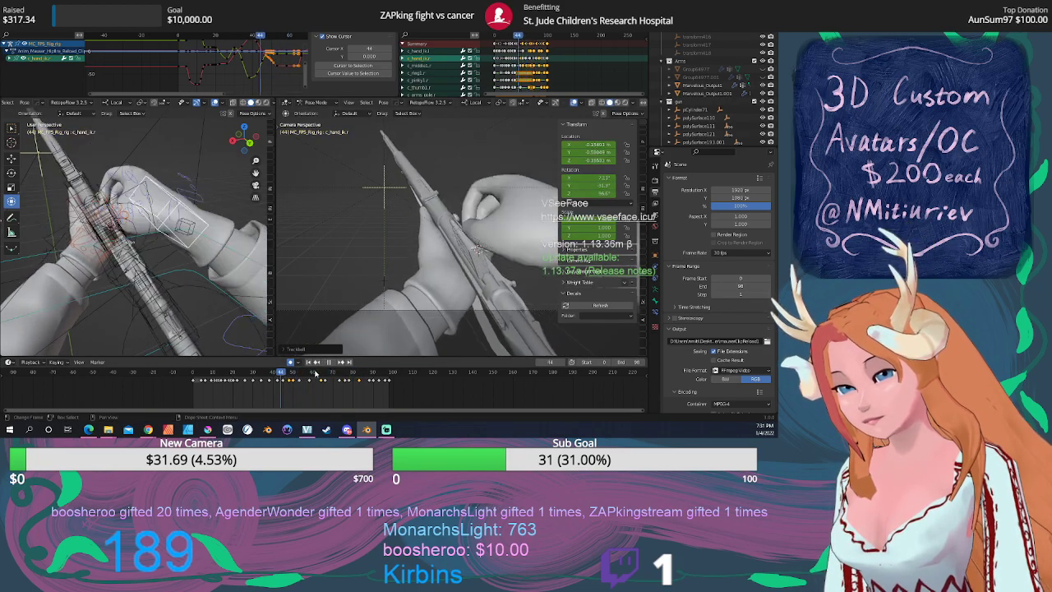
click(328, 362)
click(334, 363)
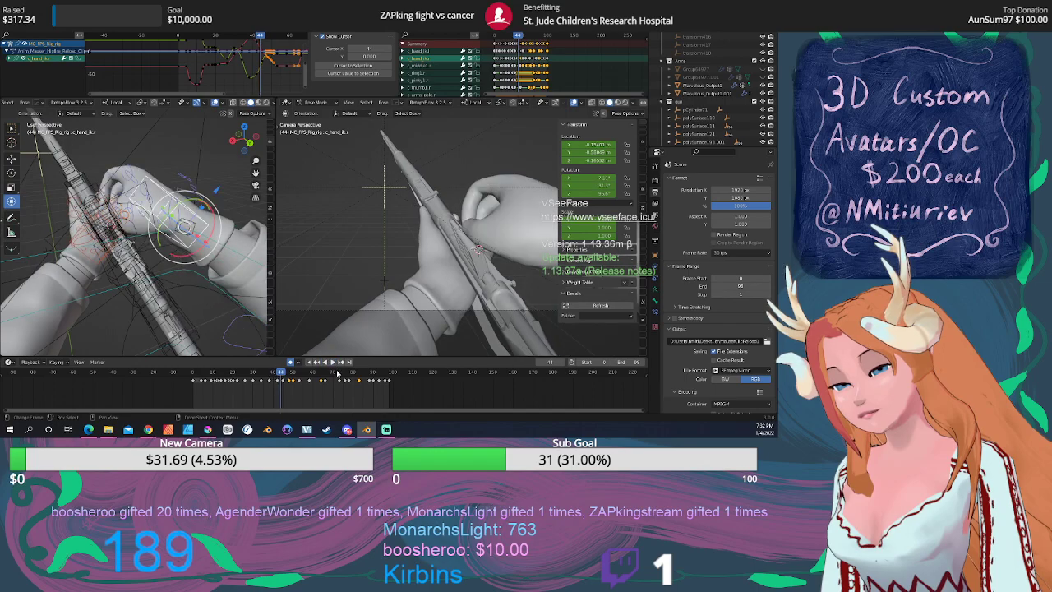
Return to frame 83, rotate the right index finger's base control and scale it down to curl the finger.
mouse_move(364, 374)
mouse_down()
mouse_move(345, 373)
mouse_move(392, 372)
mouse_move(359, 369)
mouse_up()
middle_drag(78, 314, 144, 192)
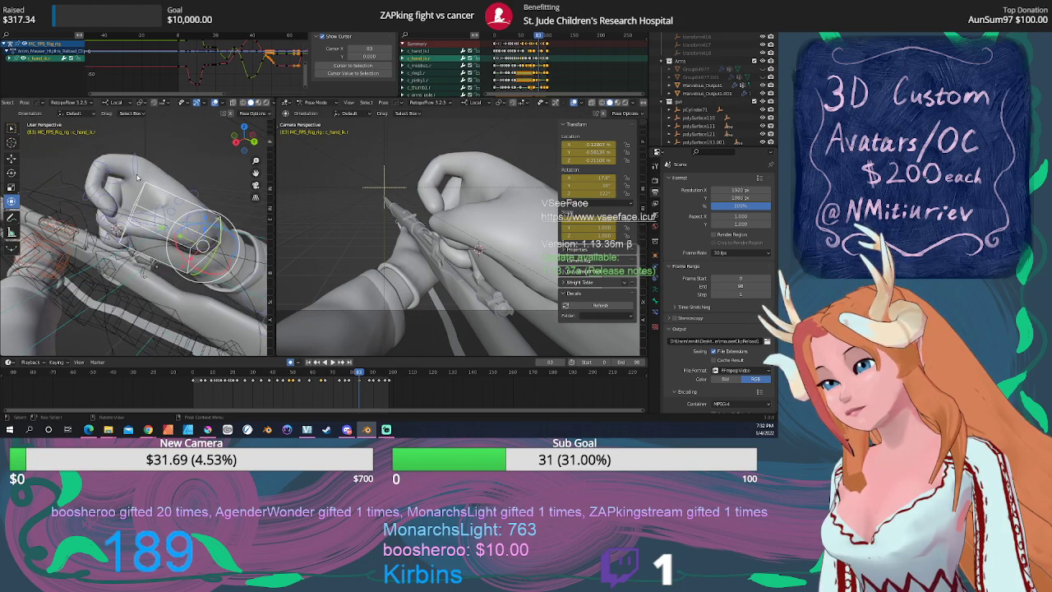
click(137, 175)
drag(126, 198, 130, 194)
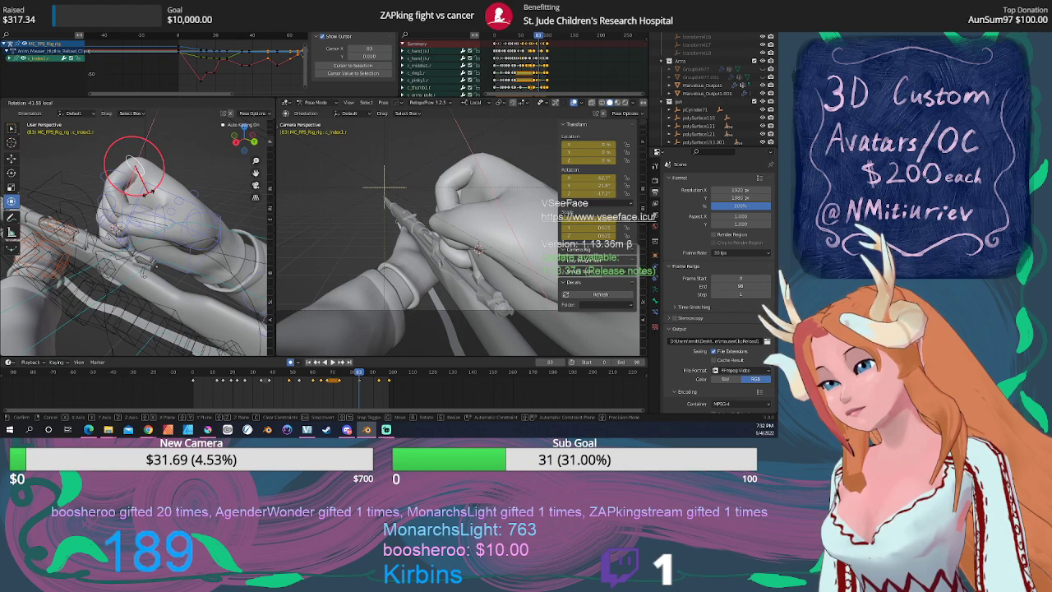
drag(148, 193, 149, 196)
key(s)
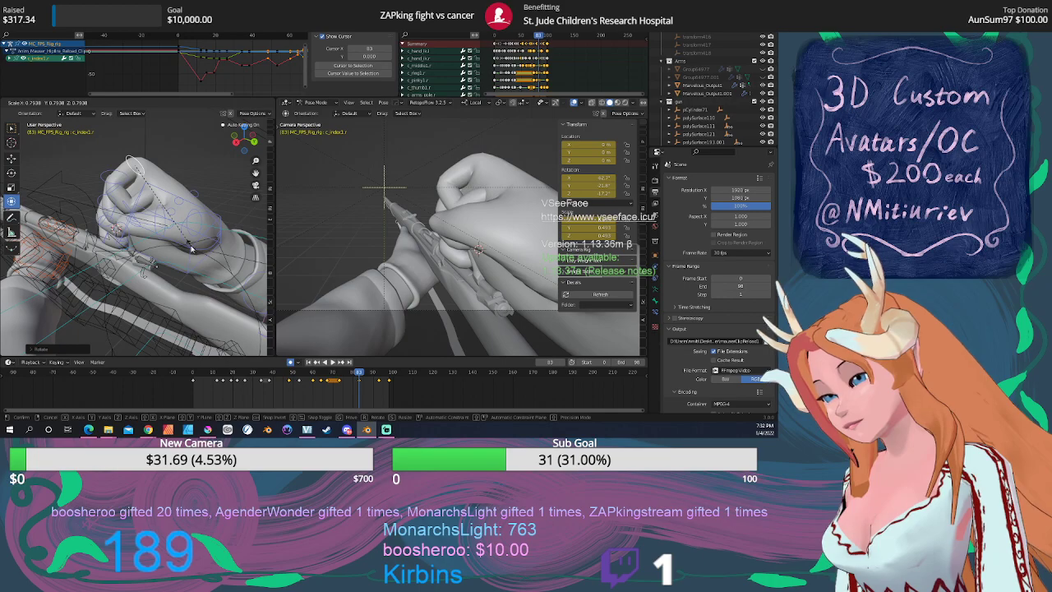
click(190, 248)
Scrub back to frame 2 and play the reload animation through to review the updated hand and finger poses.
key(space)
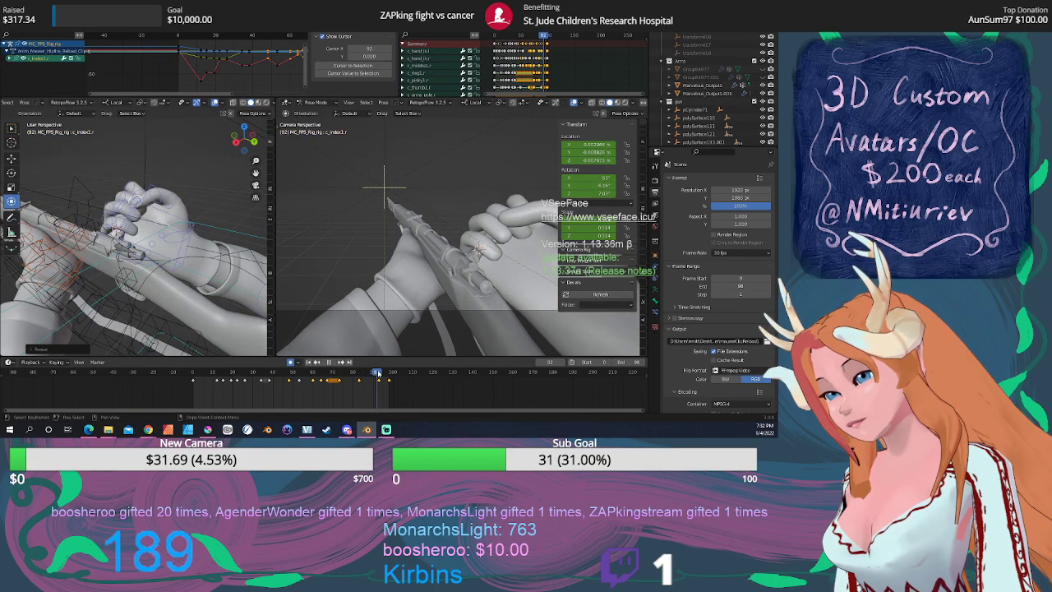
drag(293, 372, 197, 373)
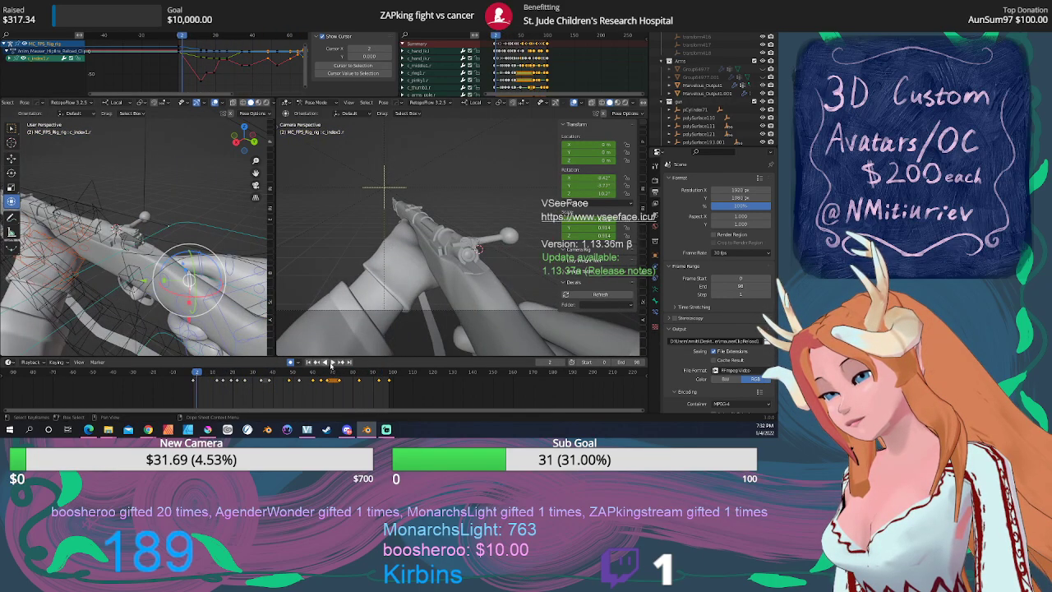
click(329, 362)
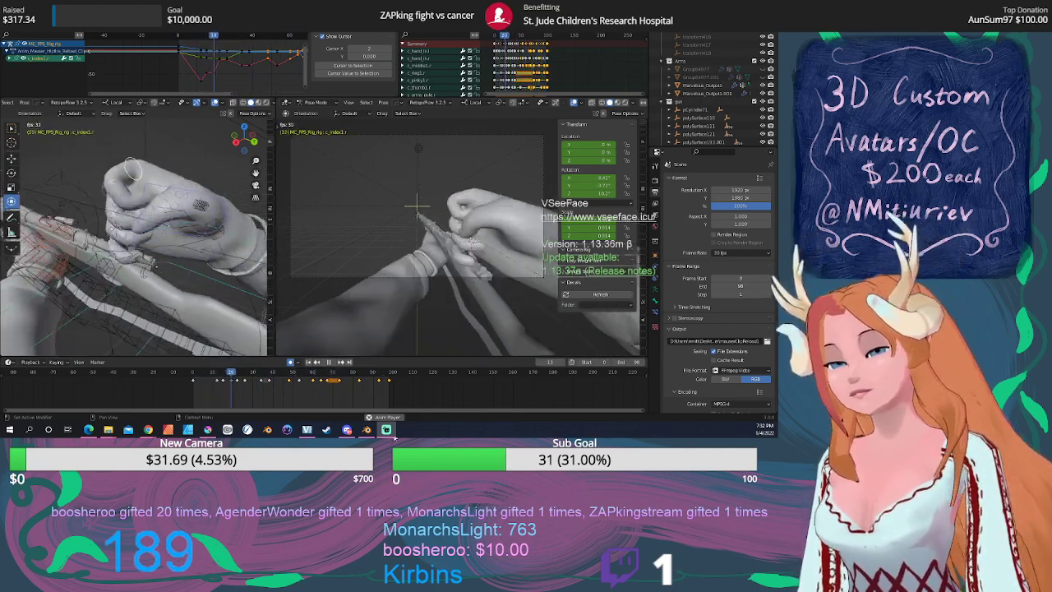
click(329, 362)
Scrub through frames 69 to 94 to examine the right hand's motion, and replay the reload animation.
drag(324, 372, 365, 375)
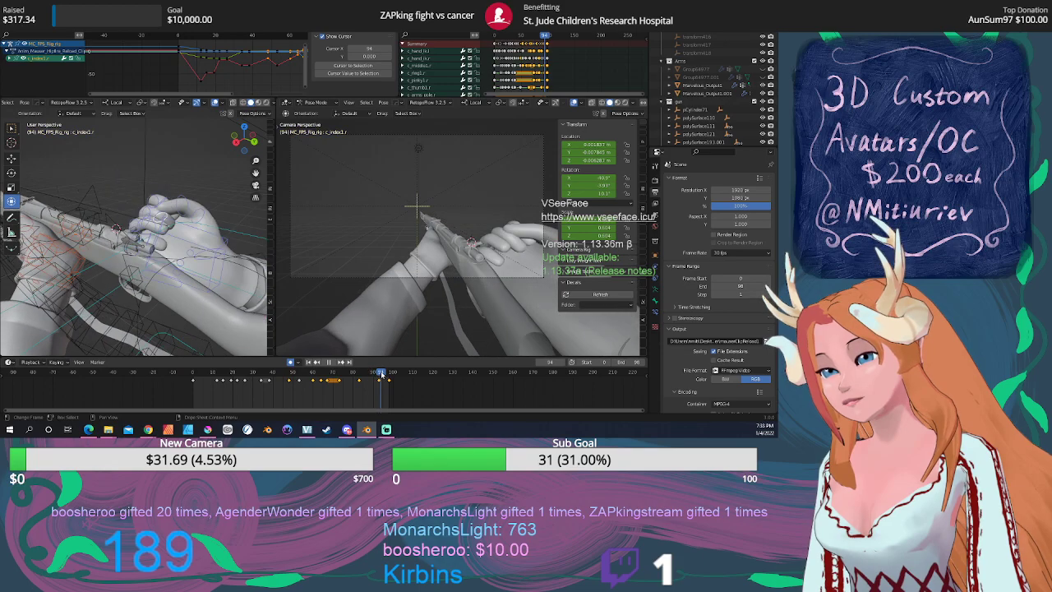
mouse_move(355, 372)
mouse_down()
mouse_move(338, 373)
mouse_move(353, 374)
mouse_up()
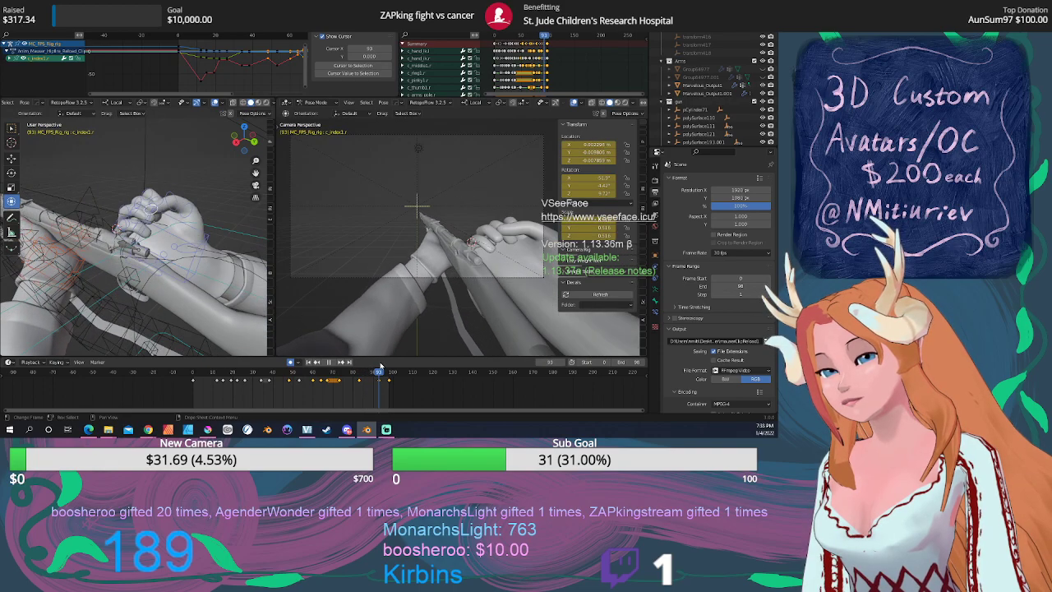
drag(382, 366, 382, 366)
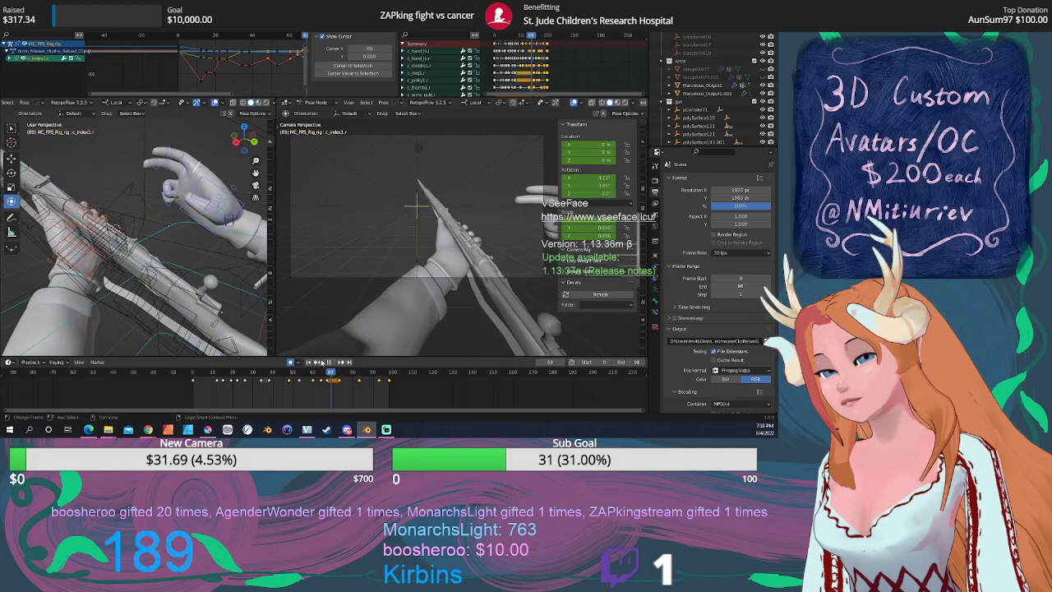
click(333, 362)
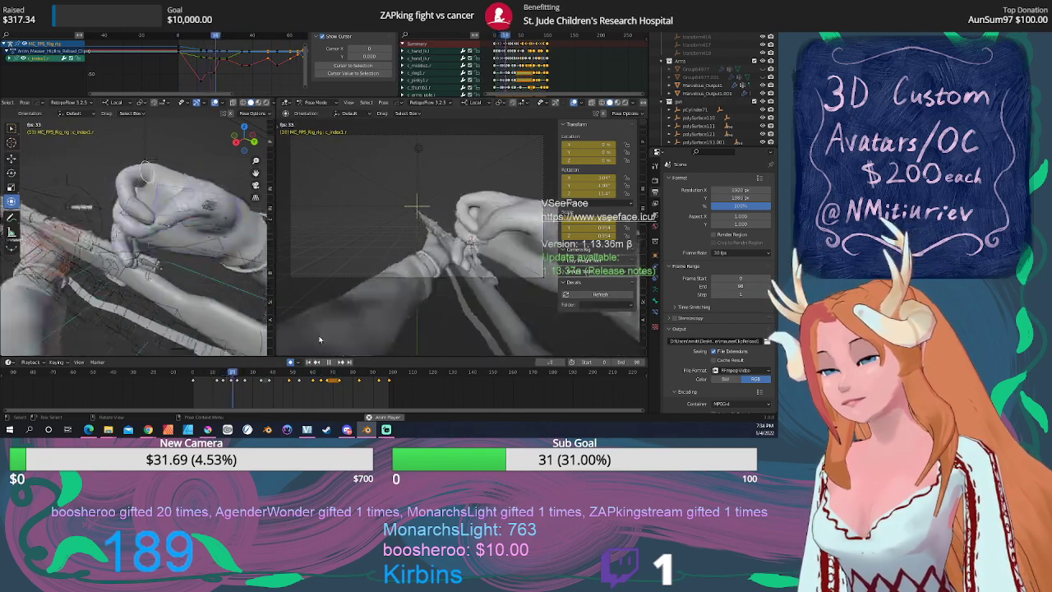
key(space)
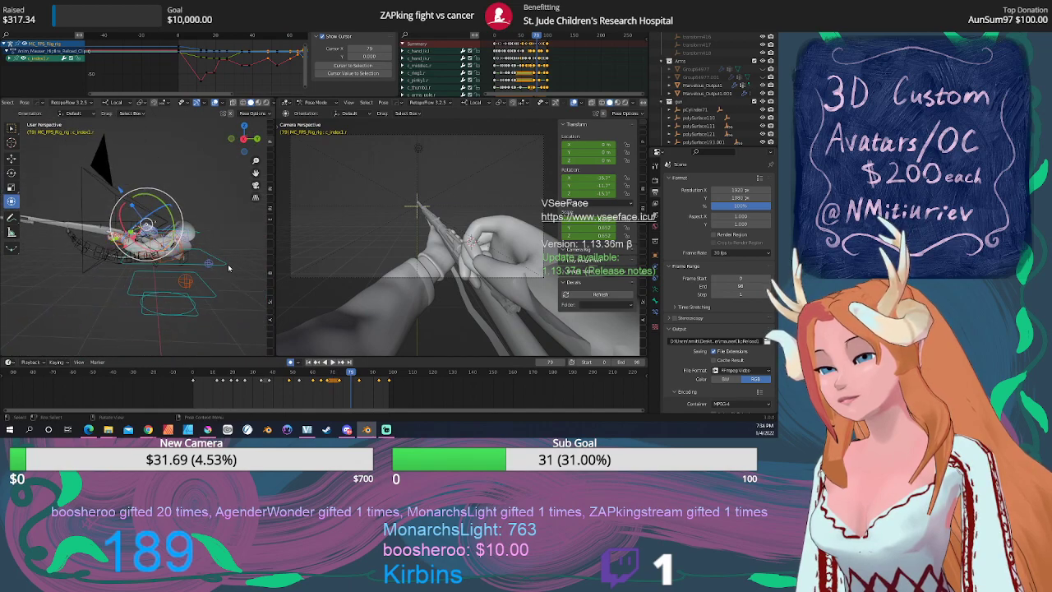
click(229, 268)
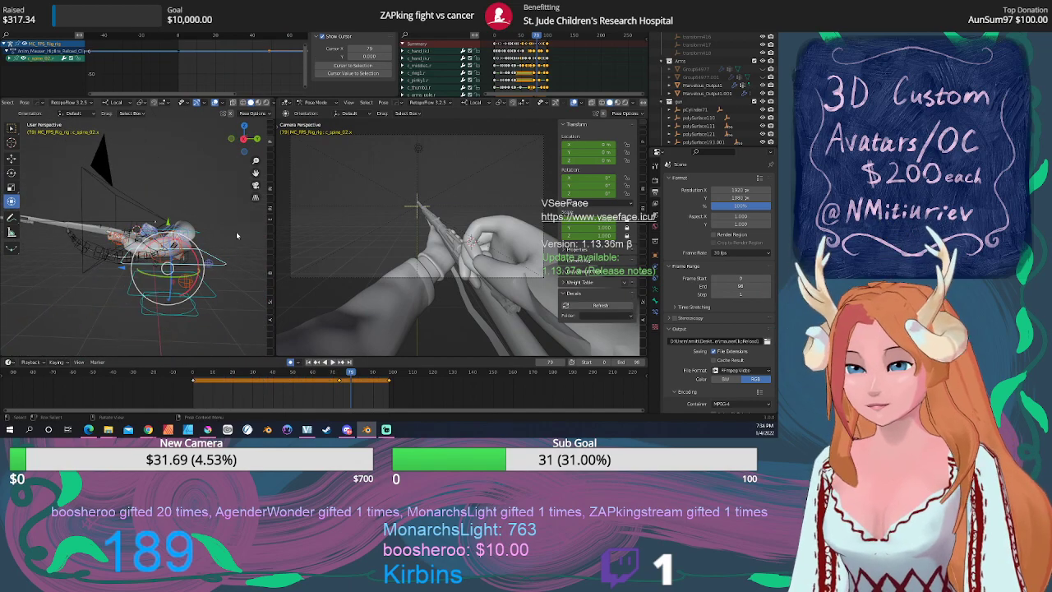
key(r)
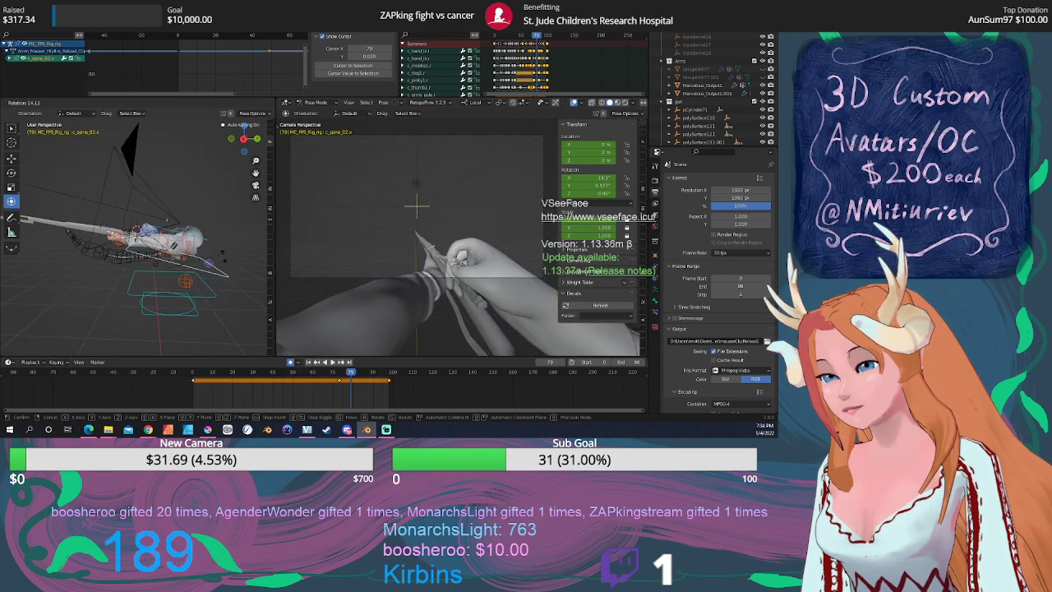
right_click(191, 224)
middle_drag(200, 237, 206, 249)
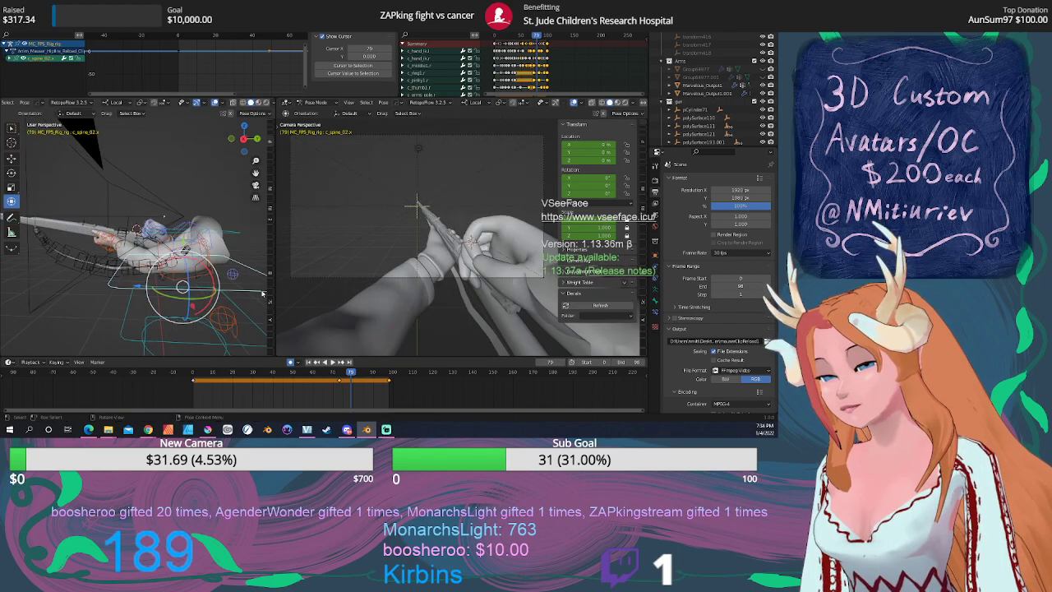
Scrub to frame 85, select the right hand's IK control and go back to frame 83 to examine the hand pose up close.
drag(348, 381, 363, 361)
middle_drag(206, 271, 191, 263)
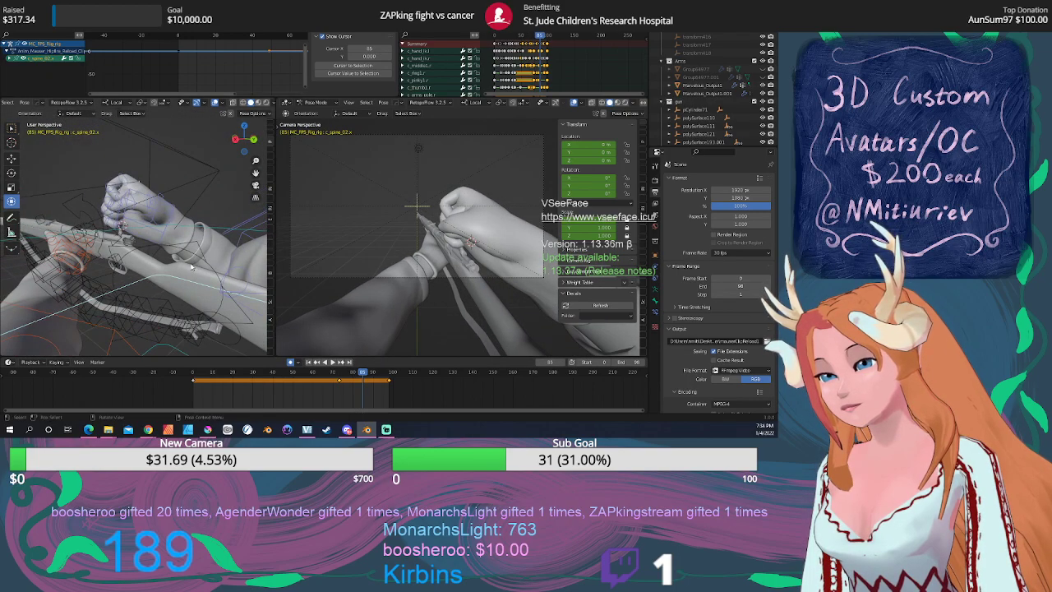
click(162, 236)
scroll(172, 251, up, 4)
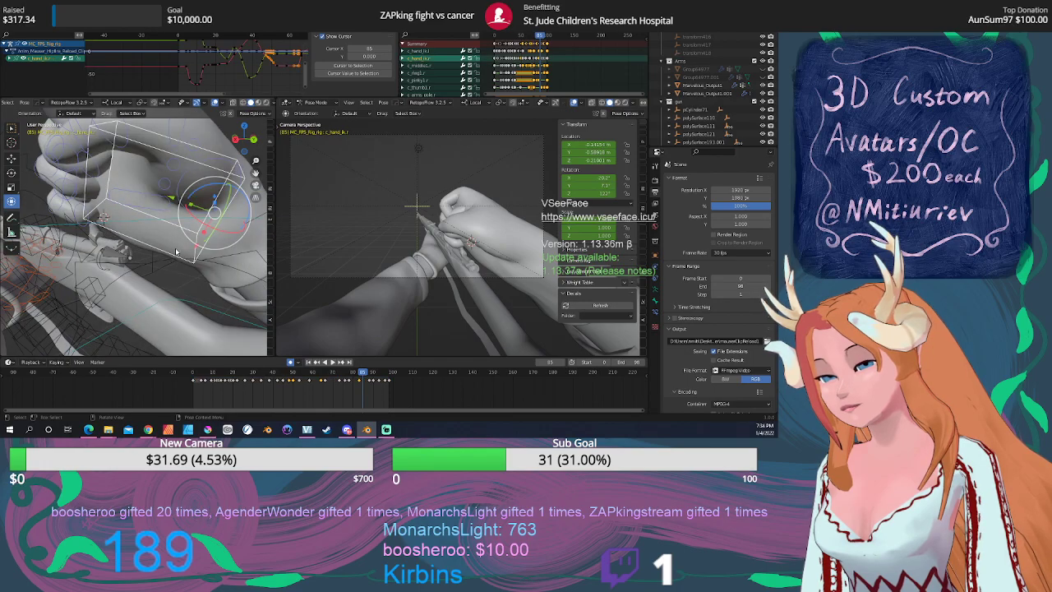
drag(367, 373, 360, 375)
mouse_move(247, 306)
middle_down()
mouse_move(234, 297)
mouse_move(245, 302)
middle_up()
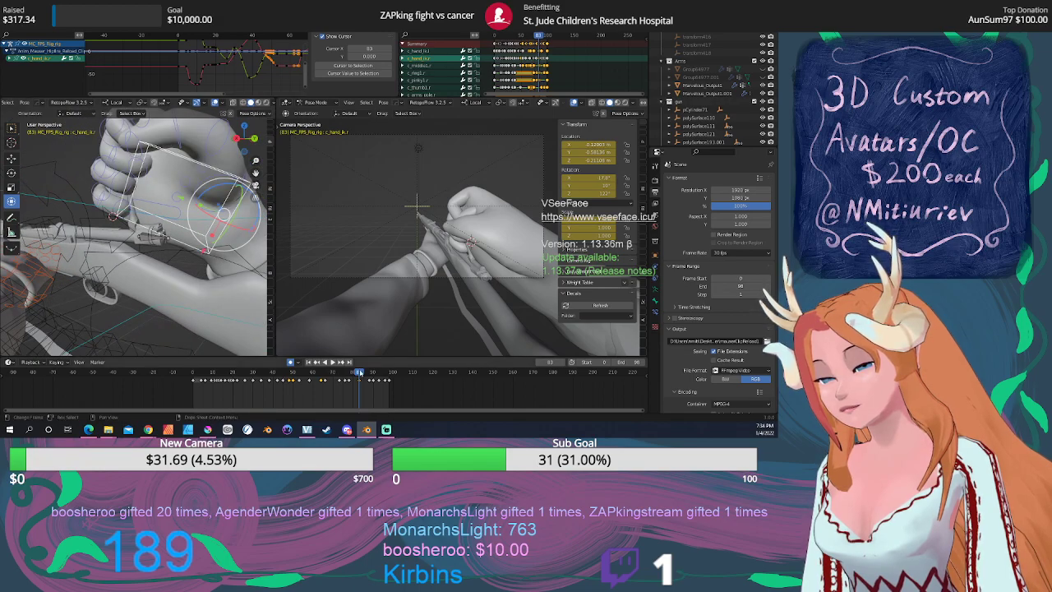
Return to frame 0 and play the reload animation from the start to review the right hand's motion.
key(space)
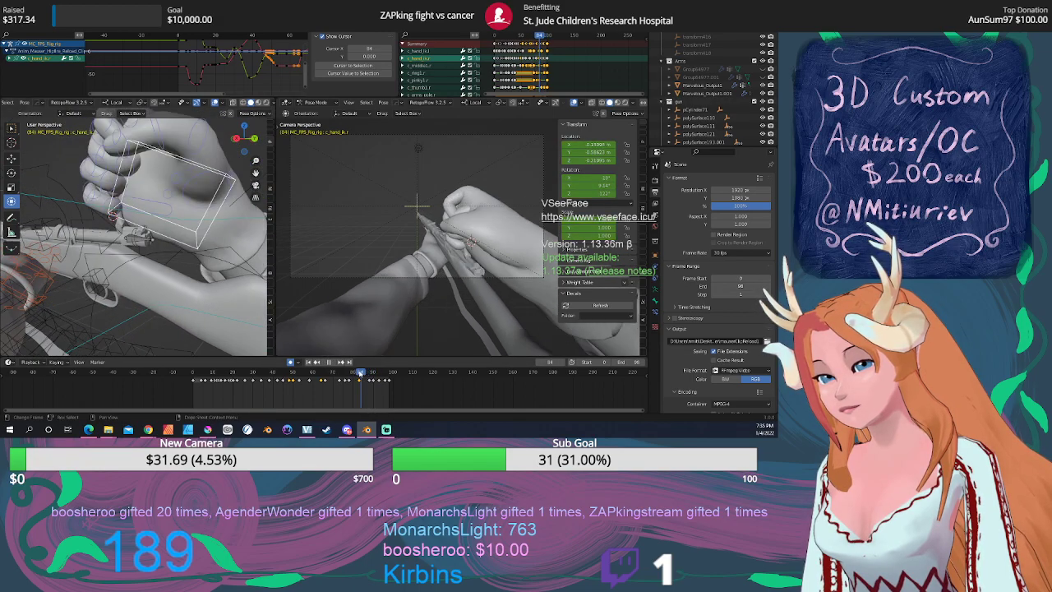
drag(393, 374, 309, 377)
key(Escape)
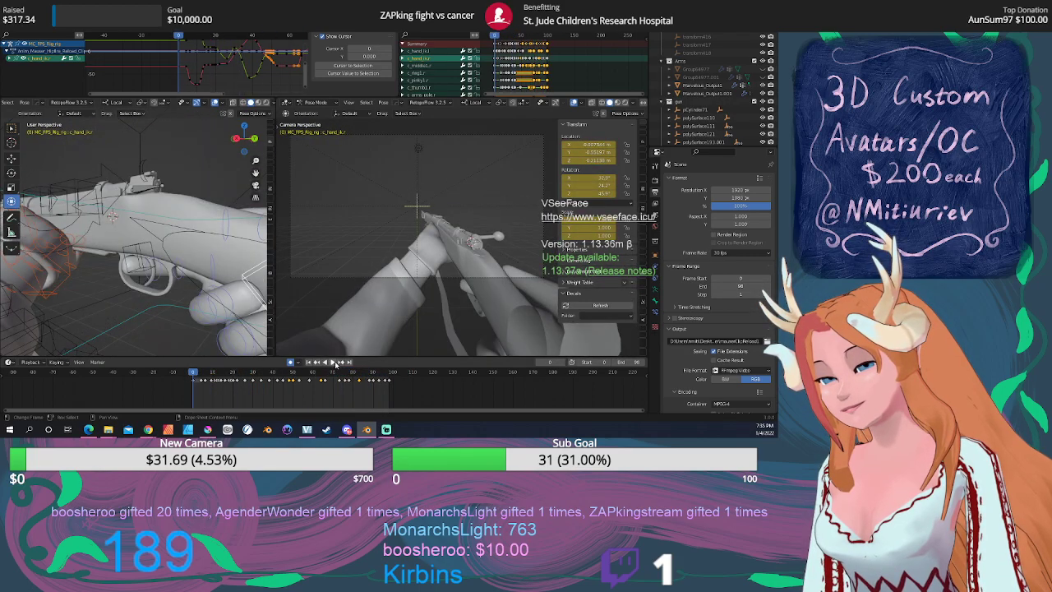
click(333, 362)
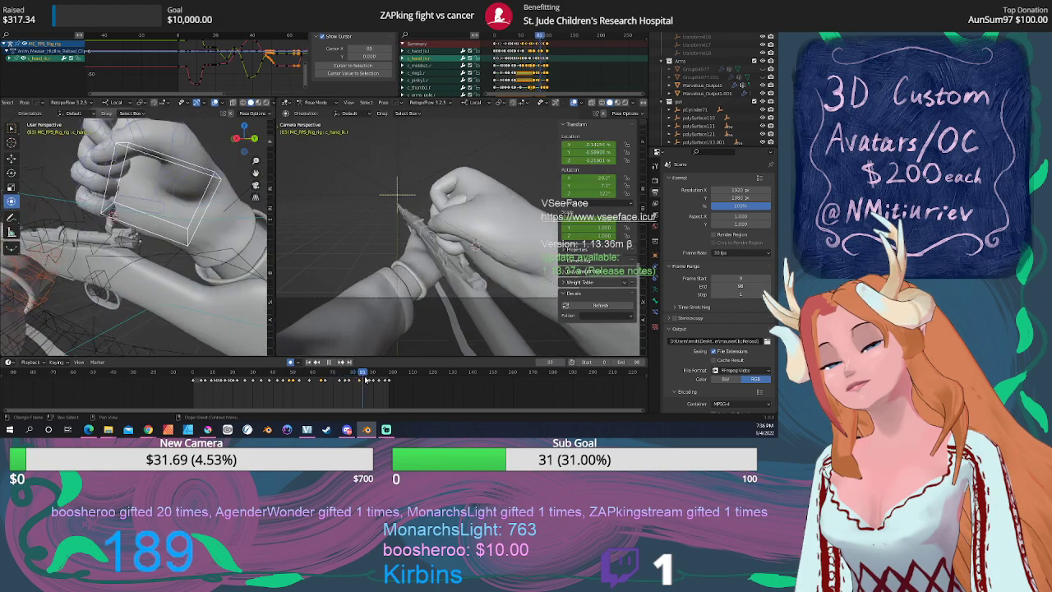
Scrub to frame 96 and back to frame 32 to check the grip around the rifle, and replay the reload animation.
mouse_move(381, 380)
mouse_down()
mouse_move(343, 382)
mouse_move(401, 375)
mouse_move(385, 375)
mouse_up()
middle_drag(238, 311, 247, 301)
scroll(427, 383, up, 2)
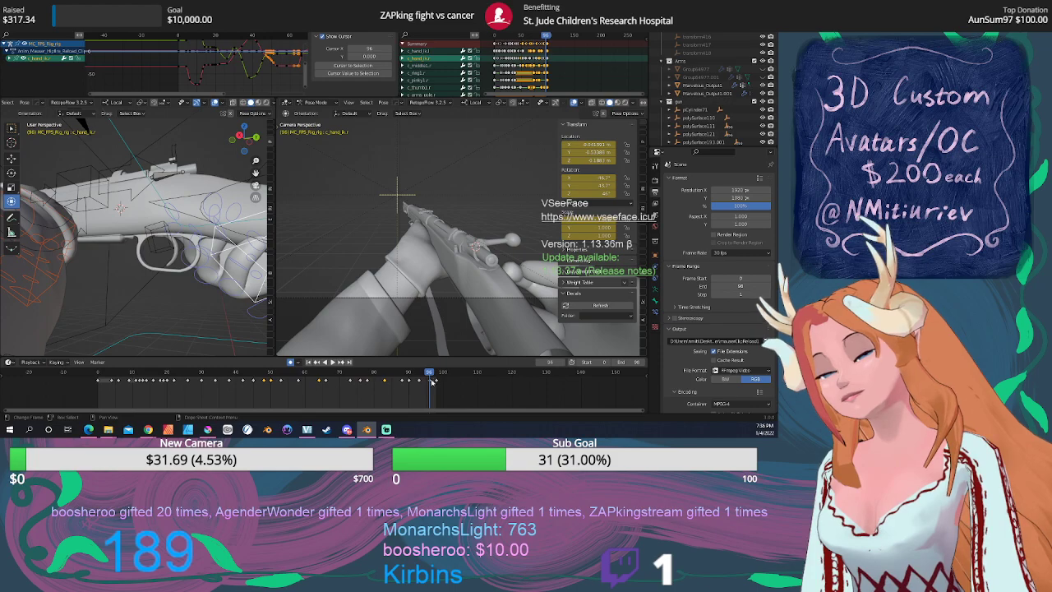
drag(429, 372, 208, 385)
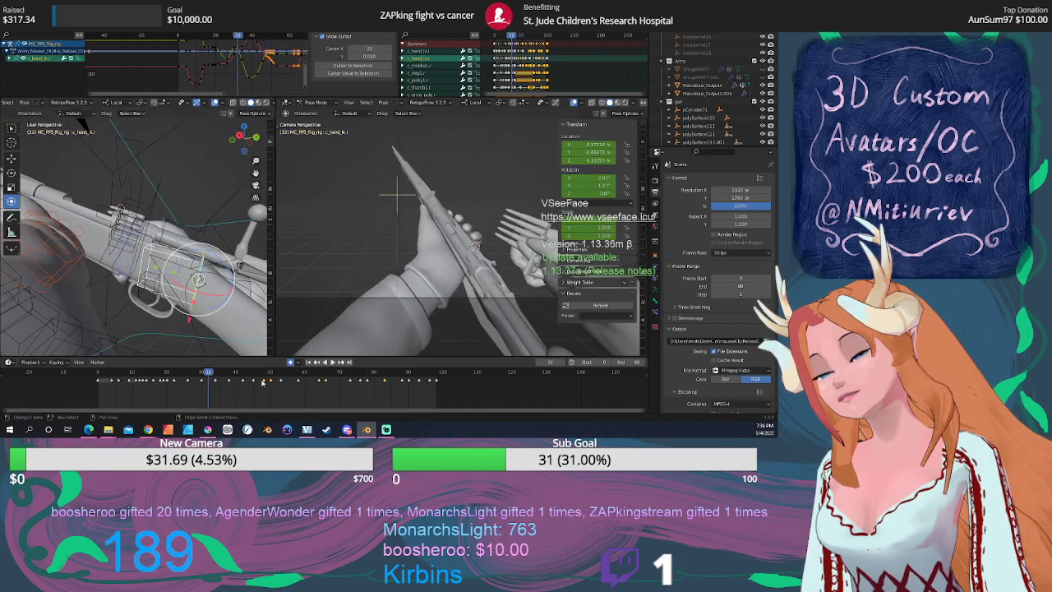
click(330, 362)
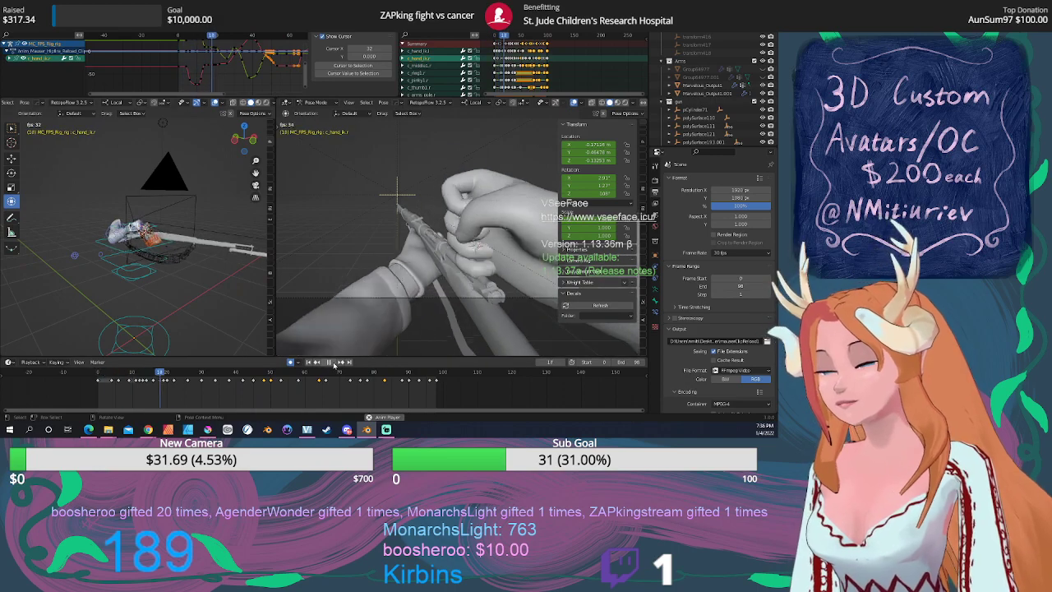
key(space)
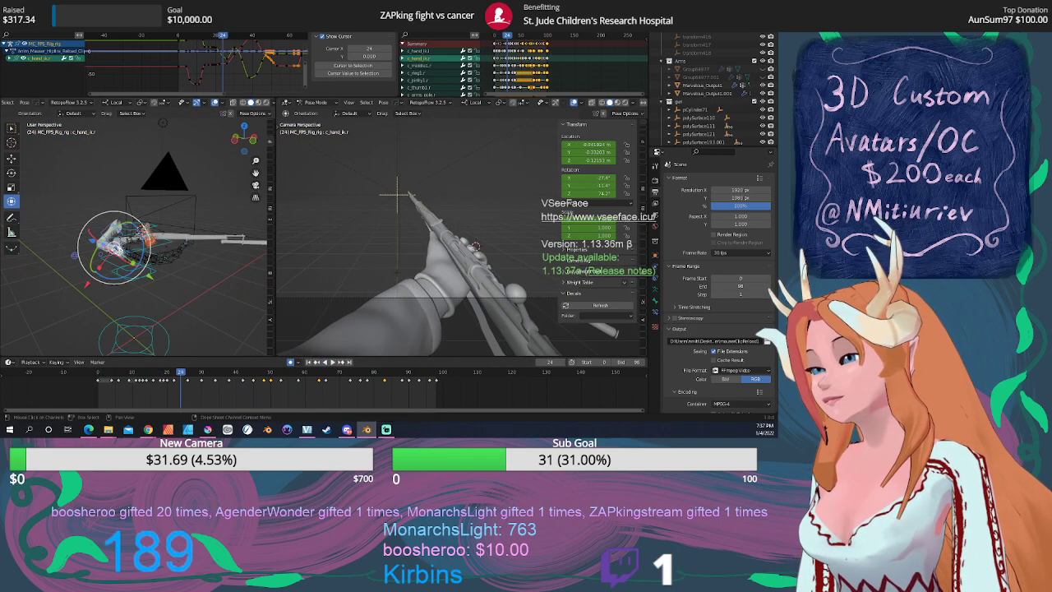
Save the project with Save As in the Arms and Mauser folder, keeping the proposed file name.
click(16, 24)
click(37, 81)
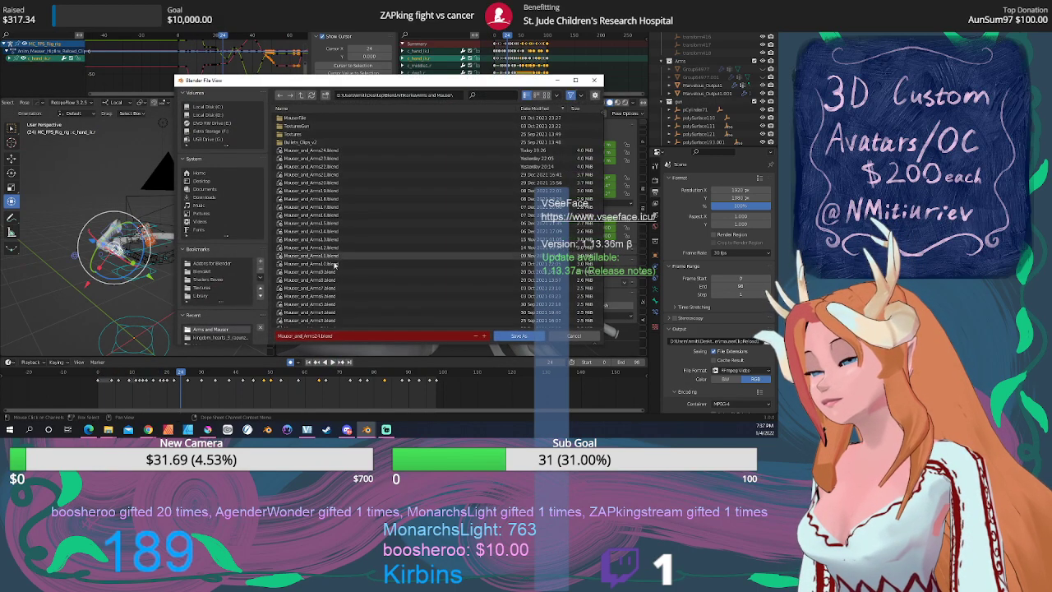
click(507, 337)
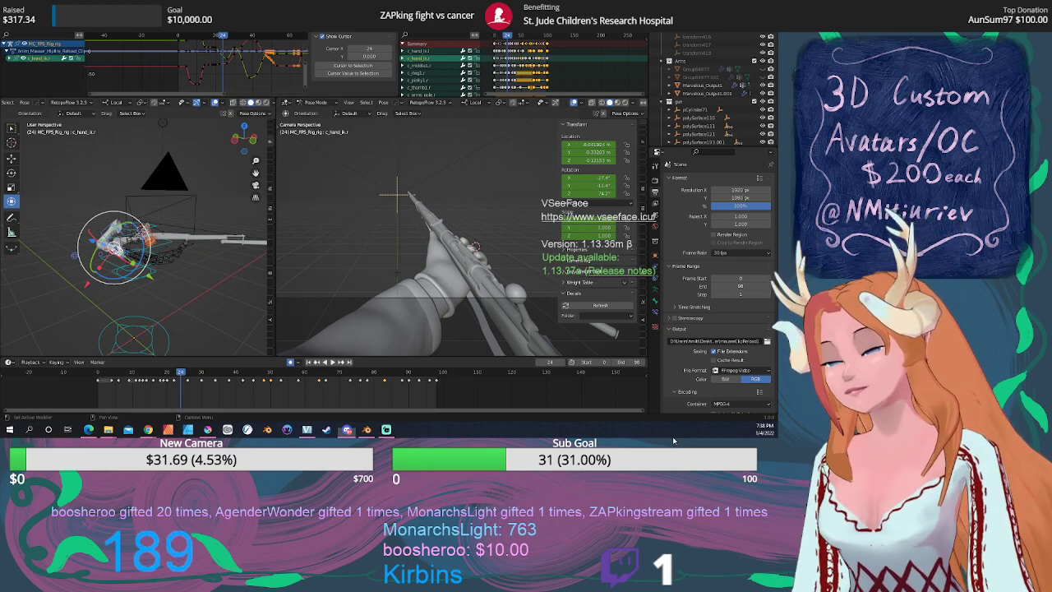
Play the reload animation, scrub back to frame 25 and replay it to review the motion from the camera view.
key(space)
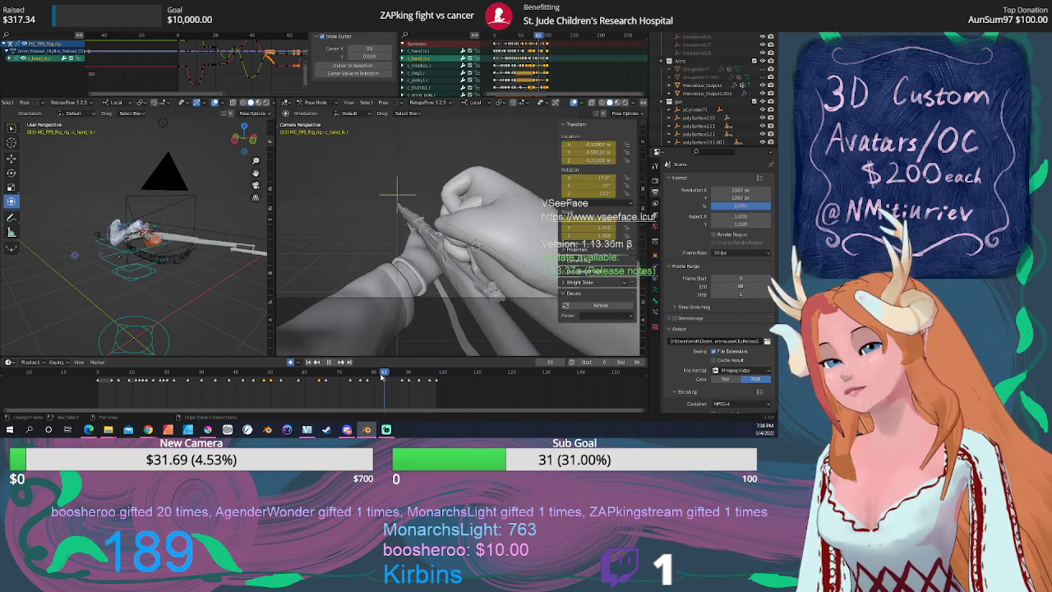
drag(333, 376, 201, 391)
key(Escape)
click(332, 362)
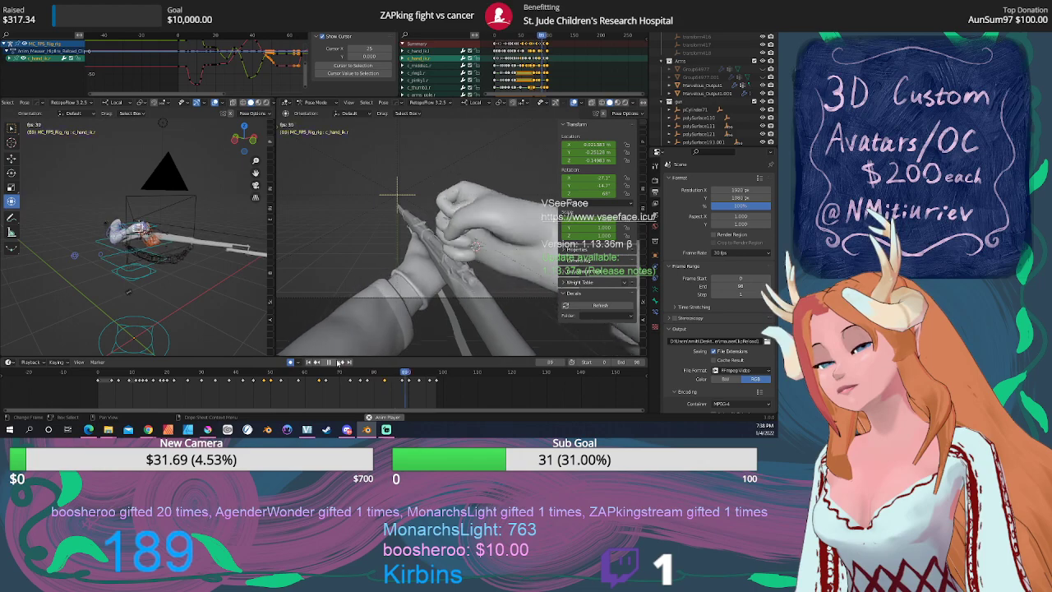
click(332, 362)
Scrub through frames 93, 96, 49 and 8, viewing the arms from several angles, to examine the right hand's movement around the rifle.
drag(310, 372, 421, 377)
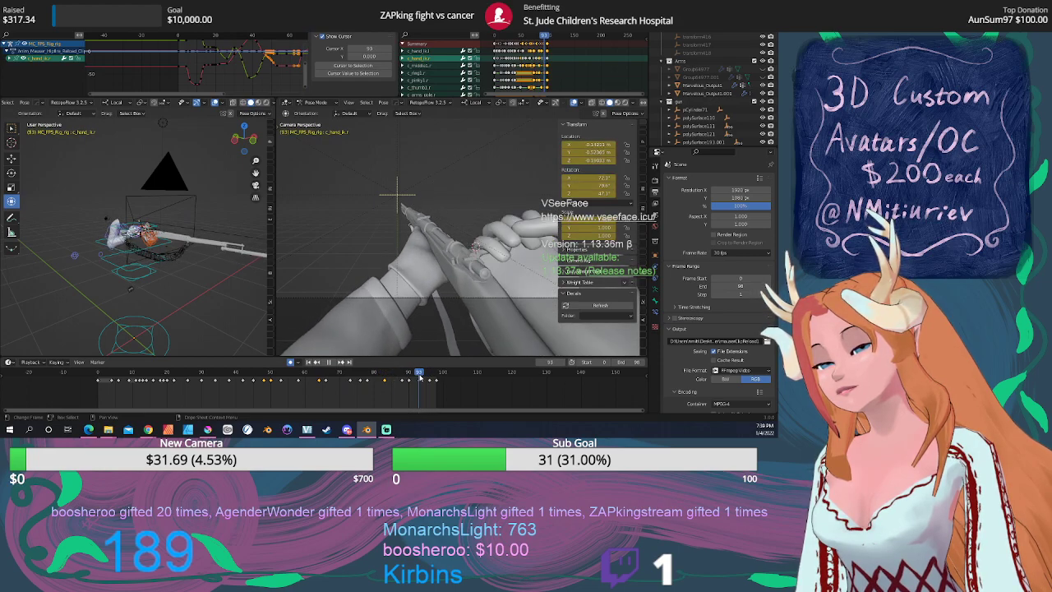
mouse_move(177, 284)
middle_down()
mouse_move(155, 290)
mouse_move(185, 288)
middle_up()
scroll(154, 290, up, 6)
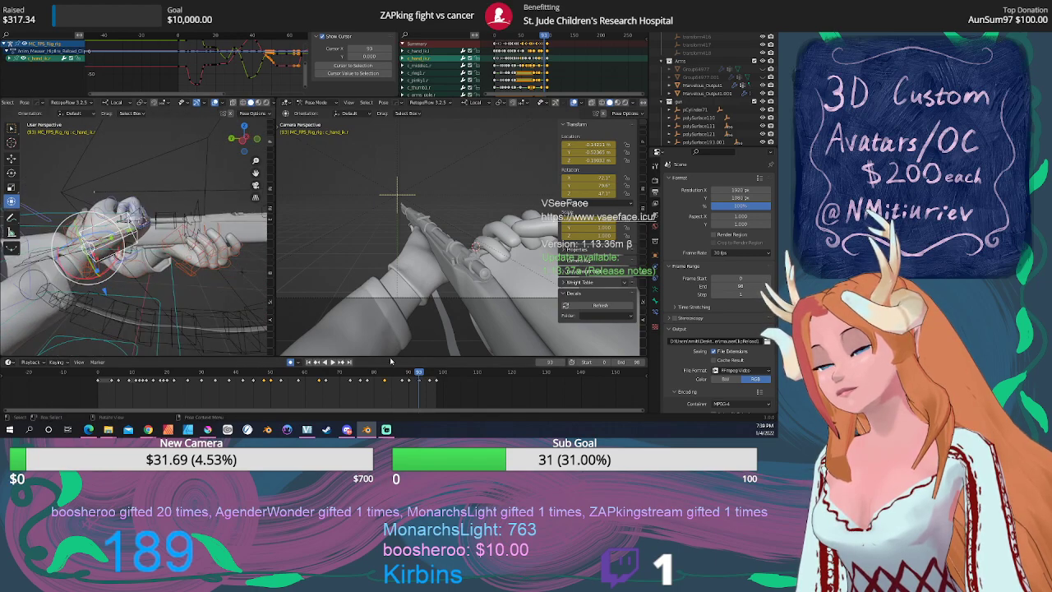
drag(421, 375, 429, 374)
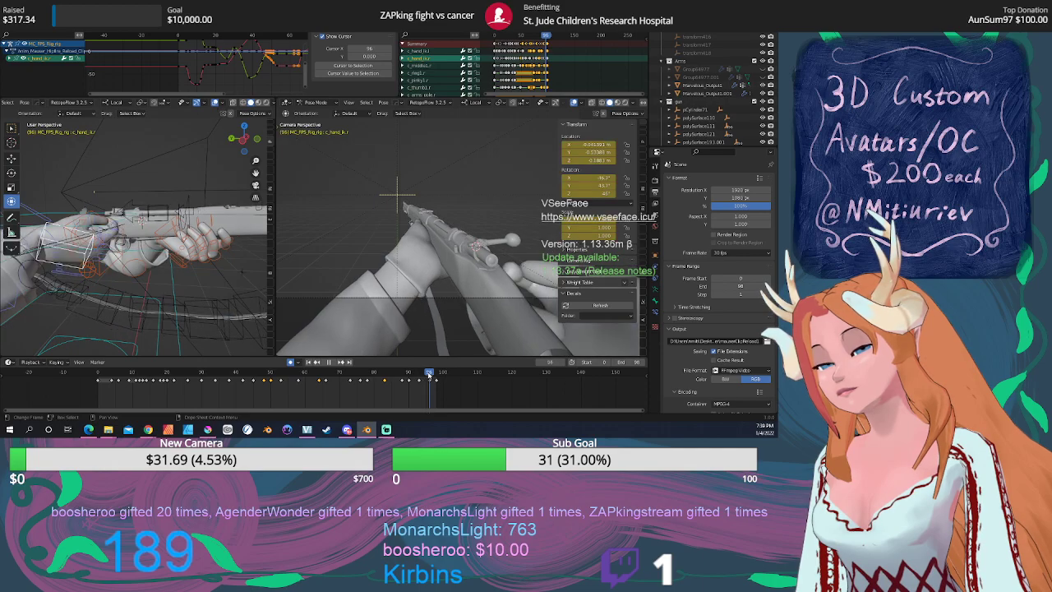
middle_drag(57, 283, 82, 306)
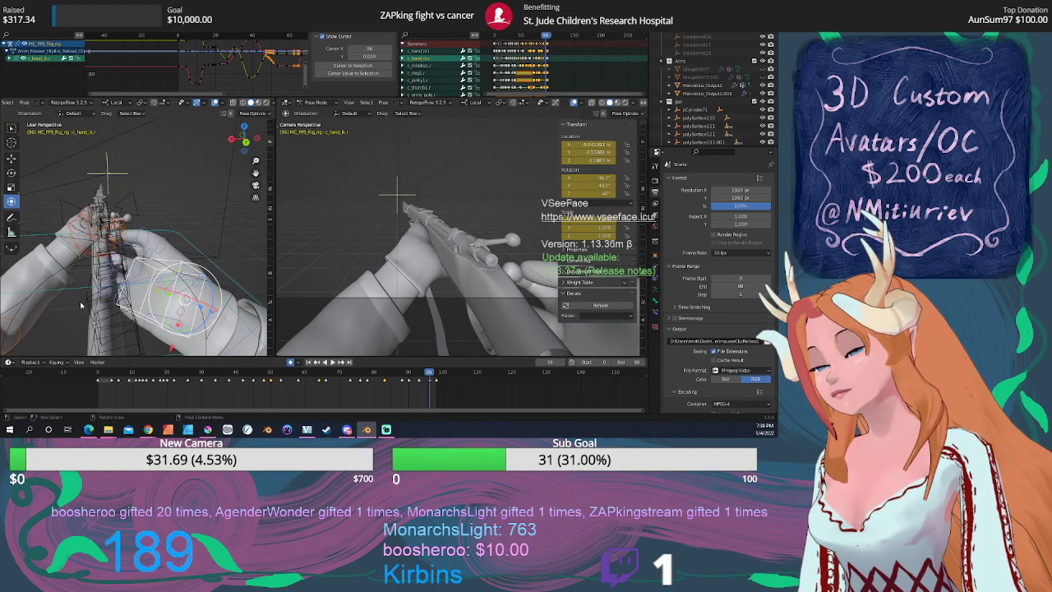
drag(430, 373, 268, 375)
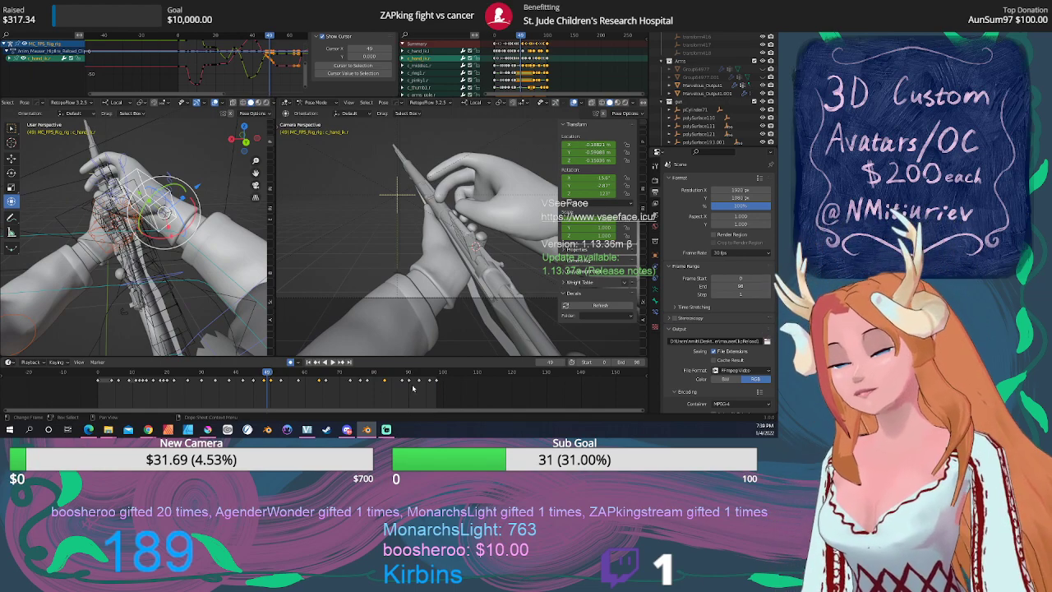
drag(410, 378, 140, 382)
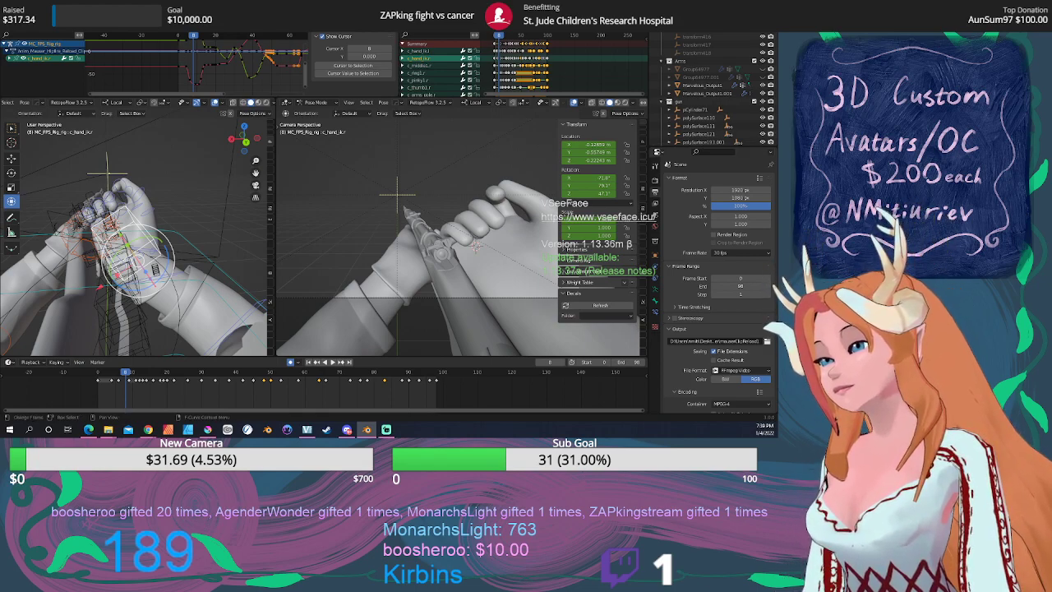
Save the current blend file with the reworked reload animation.
click(13, 26)
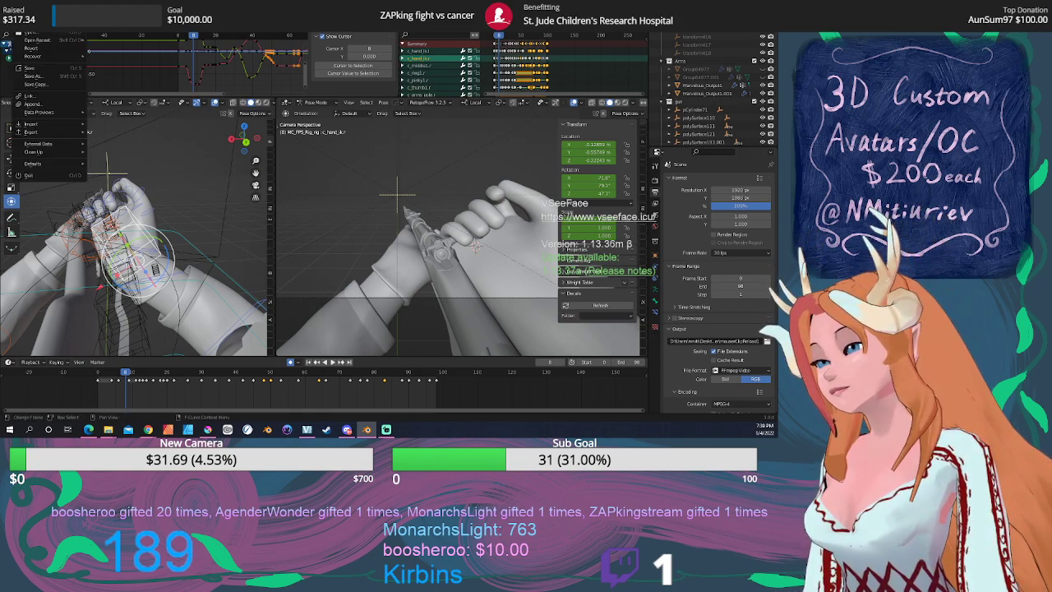
click(36, 73)
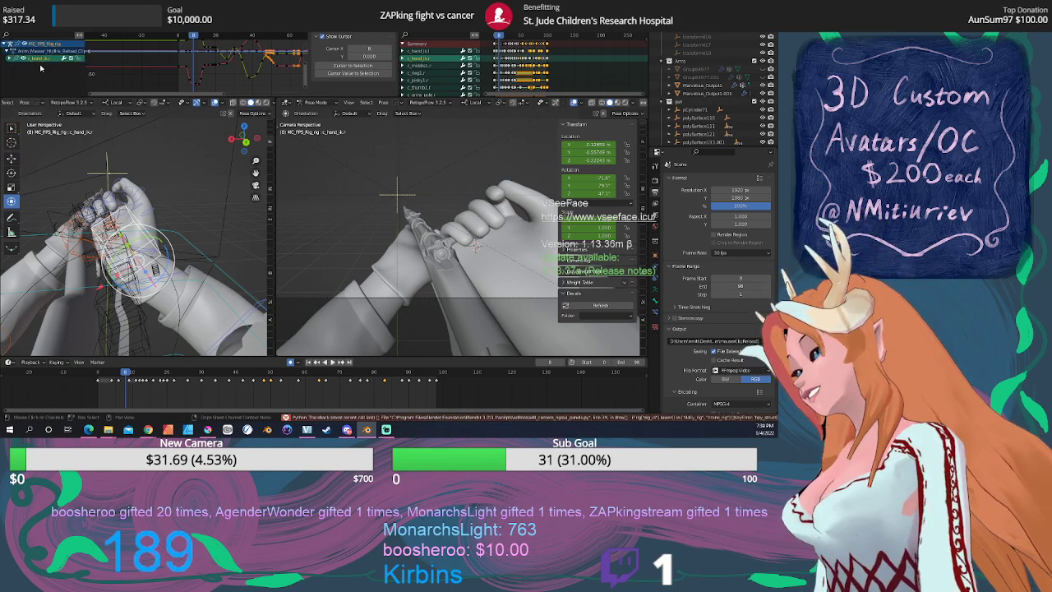
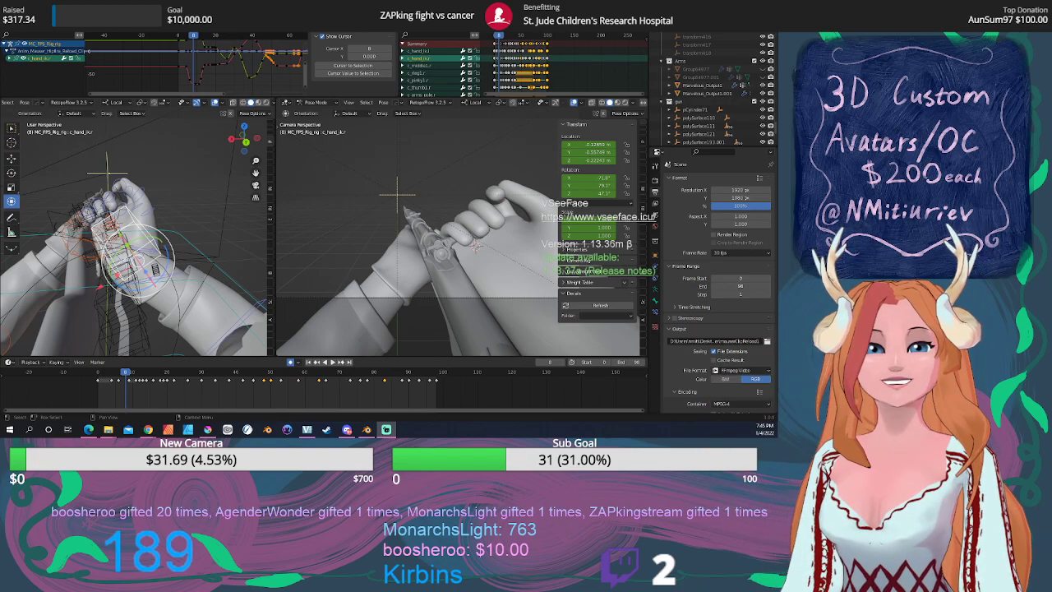
key(super+d)
key(super+d)
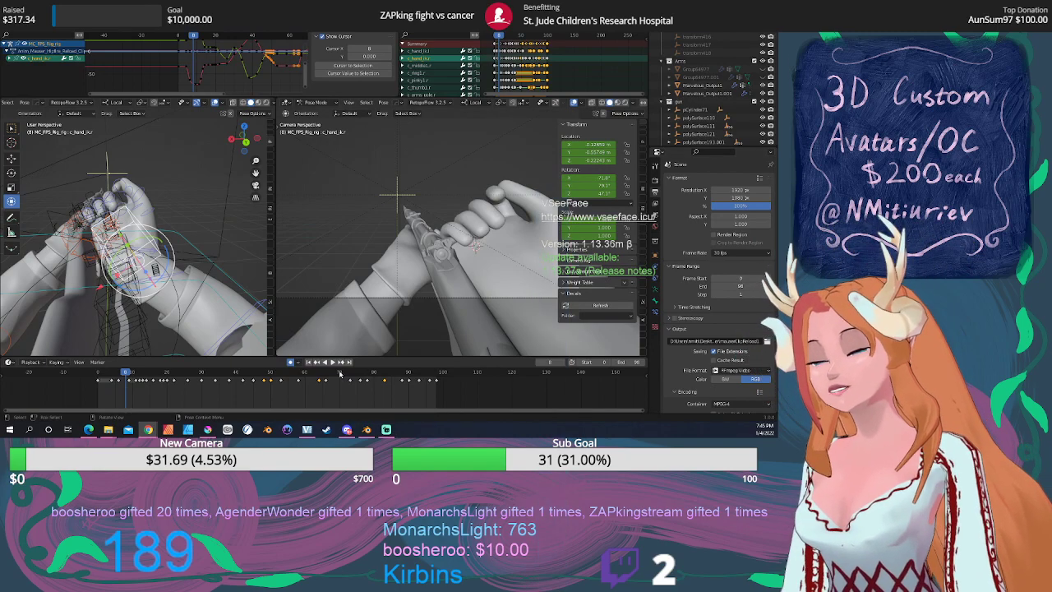
Scrub from frame 82 back to frame 28, replay the reload animation with a wider camera view and stop it at frame 19.
click(298, 377)
key(space)
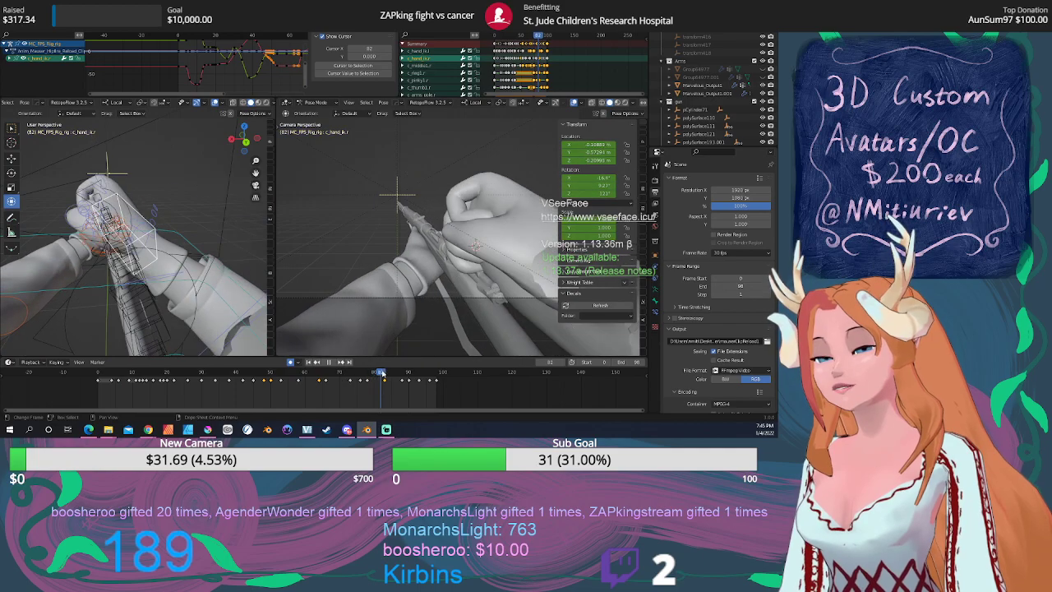
drag(402, 374, 219, 394)
click(333, 362)
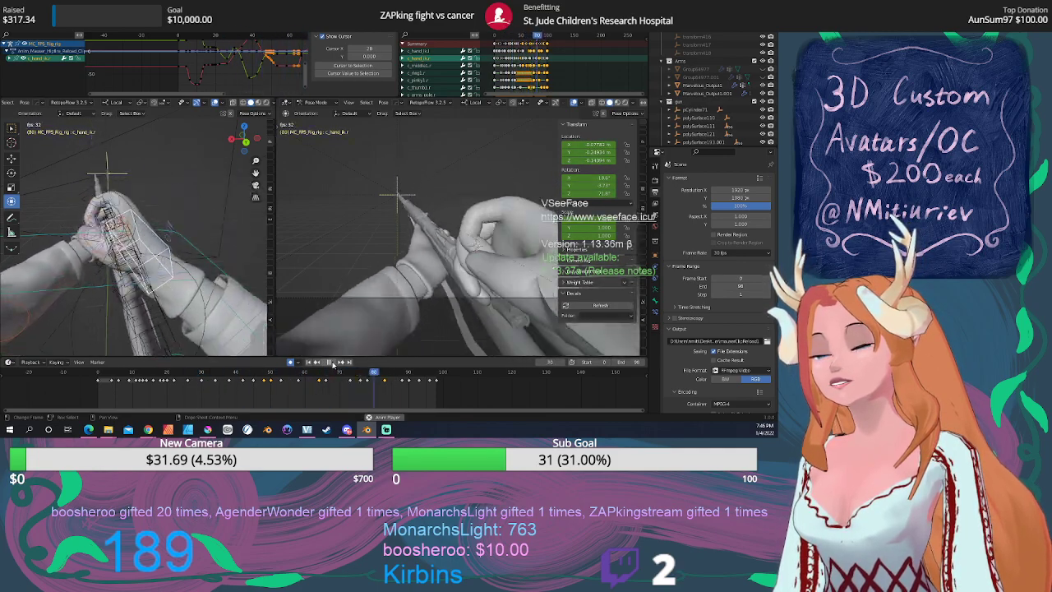
scroll(420, 280, down, 3)
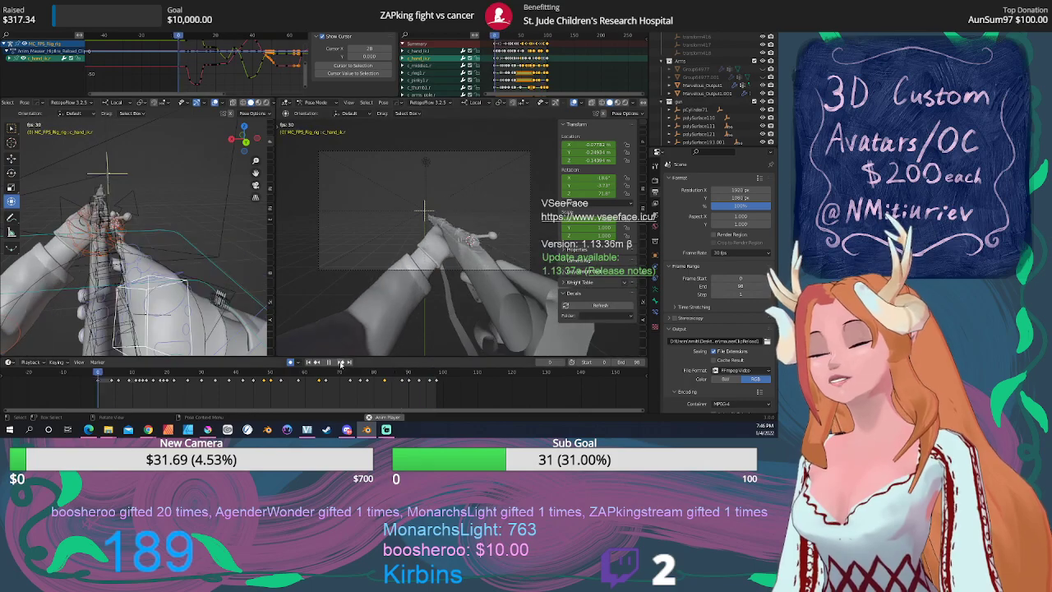
key(Escape)
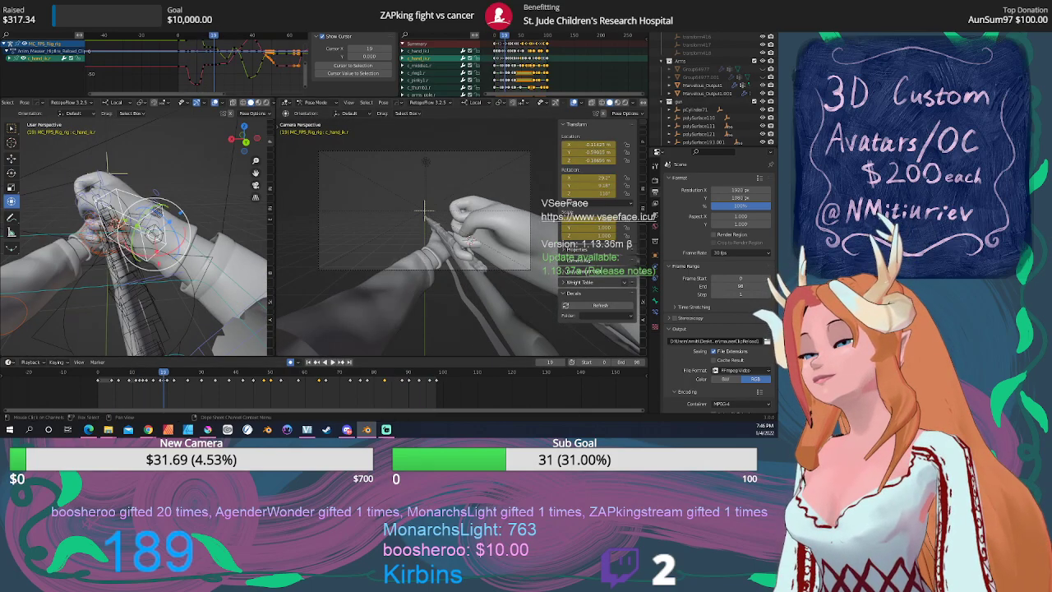
Save the blend file and switch the rig's active action to Anim_Mauser_Hipfire.001.
click(10, 31)
click(40, 70)
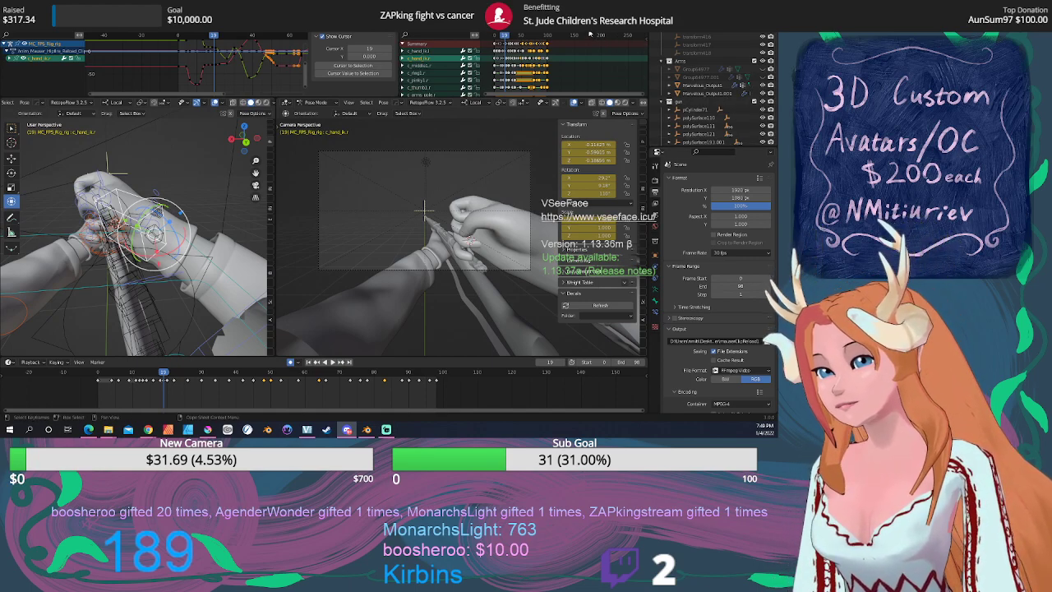
click(588, 30)
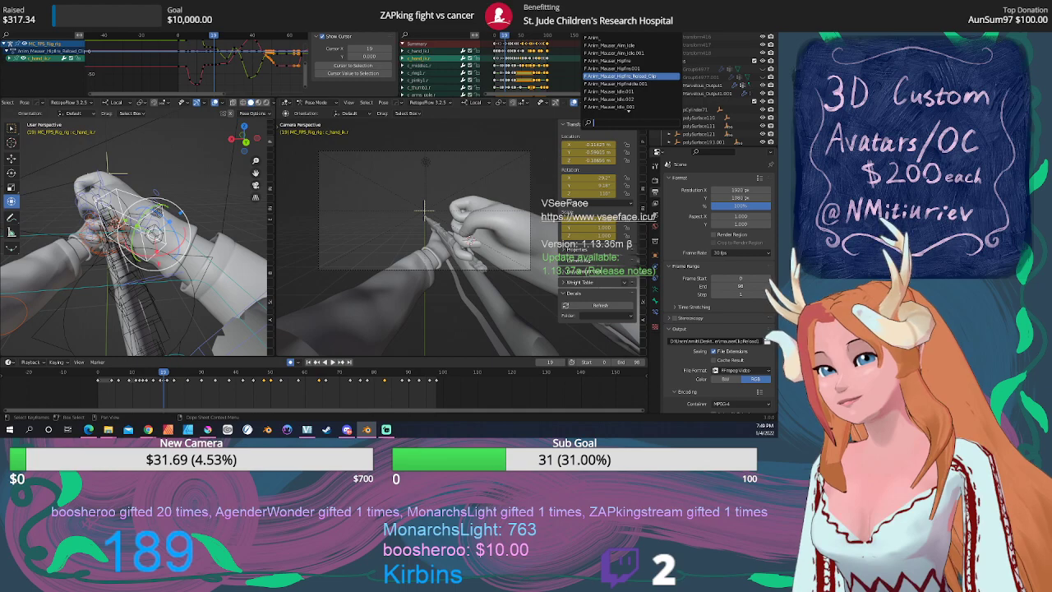
click(651, 69)
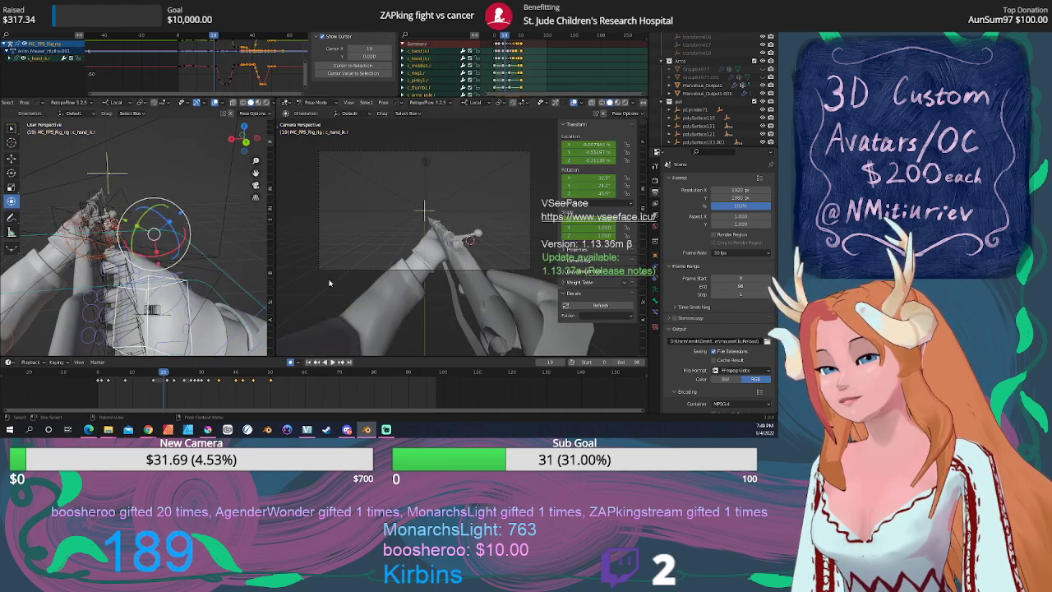
Replay the hipfire animation from its first frame, view the arms from the rifle's side, and scrub back to frame 16.
click(309, 363)
click(332, 363)
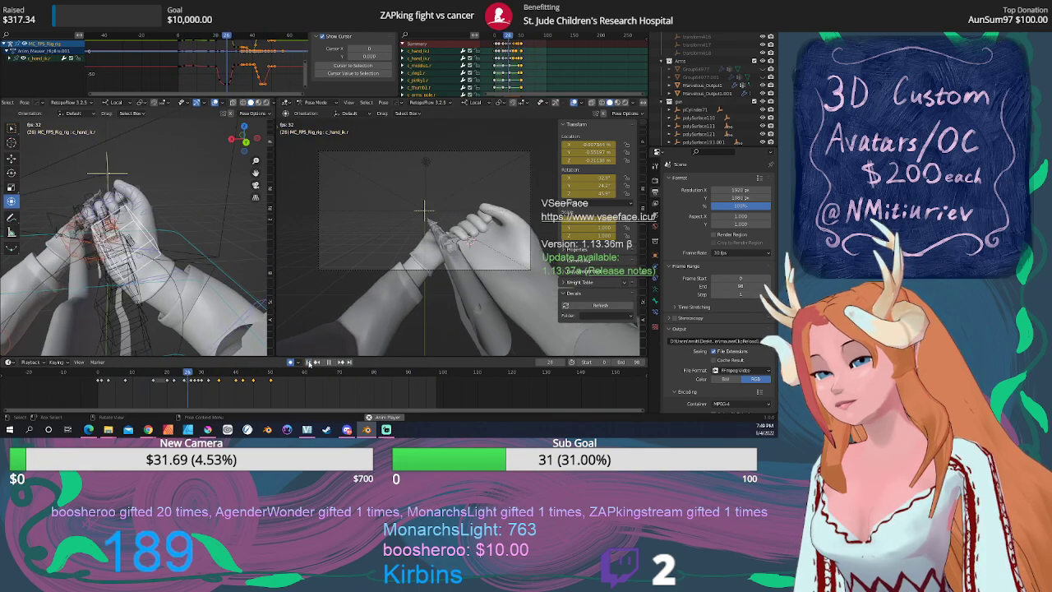
click(309, 362)
click(329, 363)
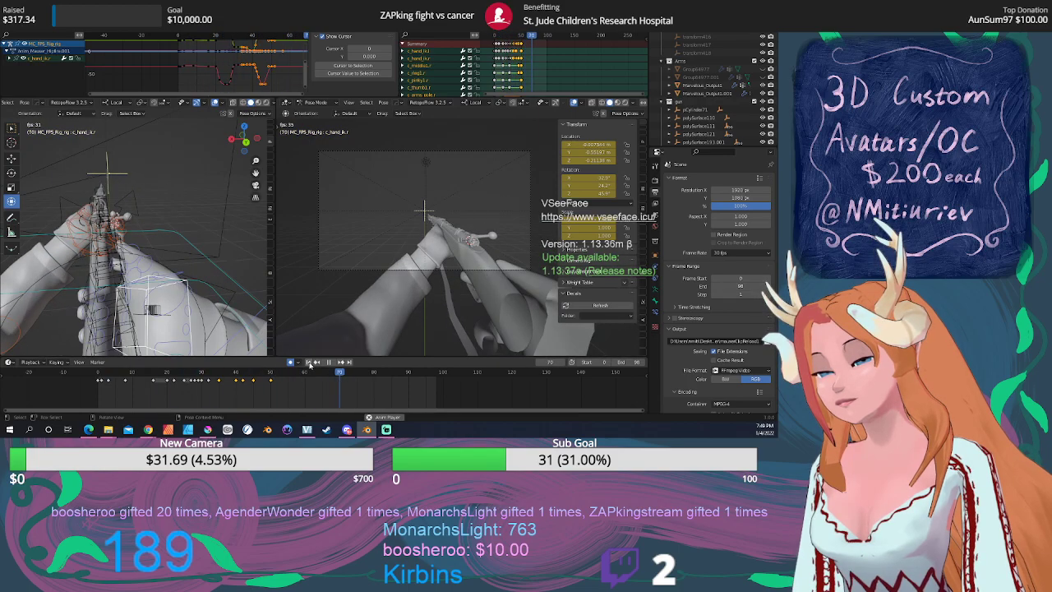
middle_drag(189, 263, 235, 271)
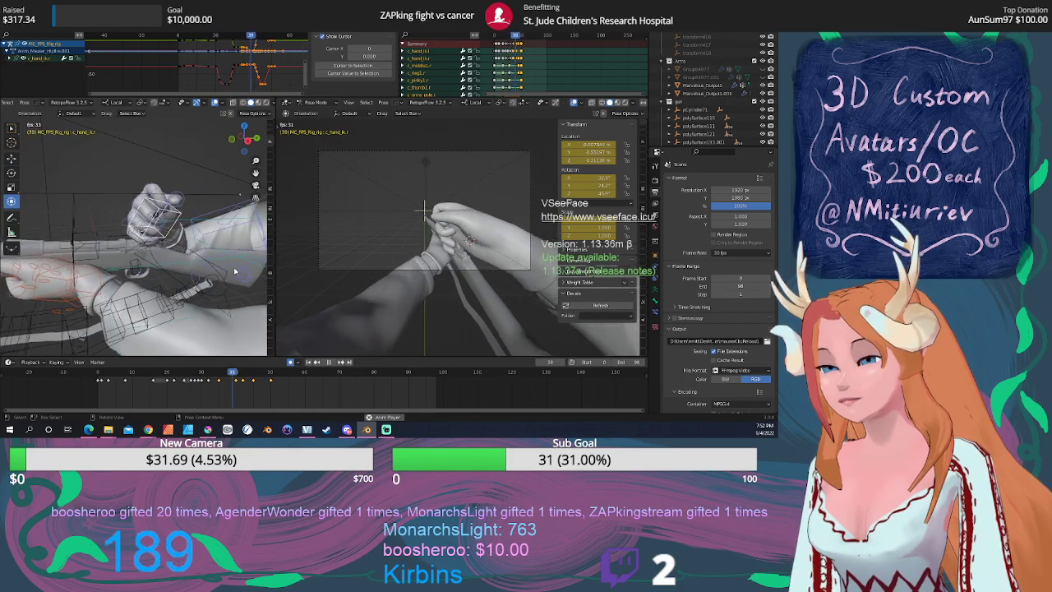
key(space)
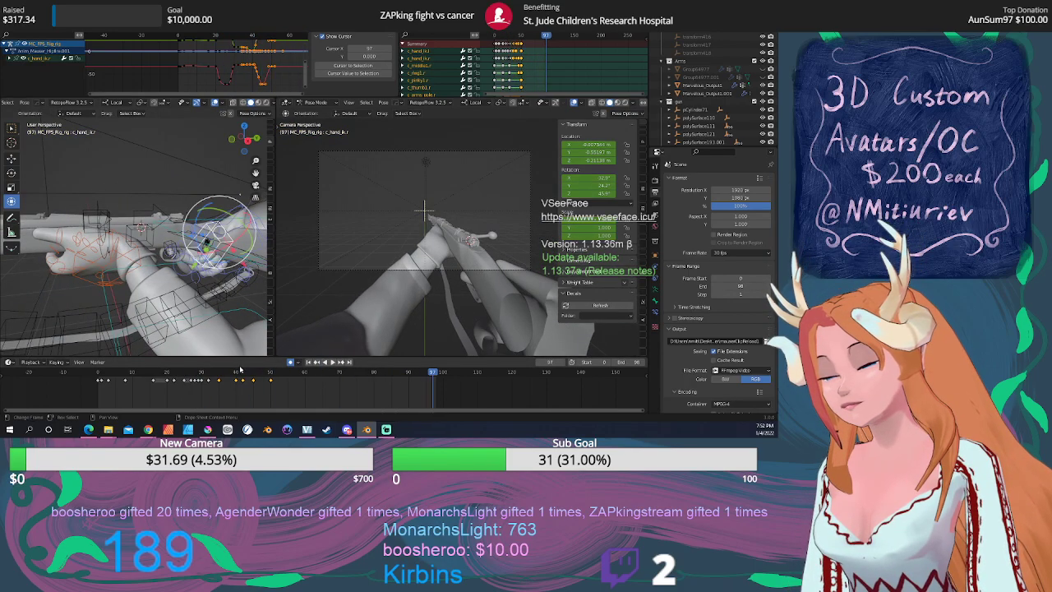
key(space)
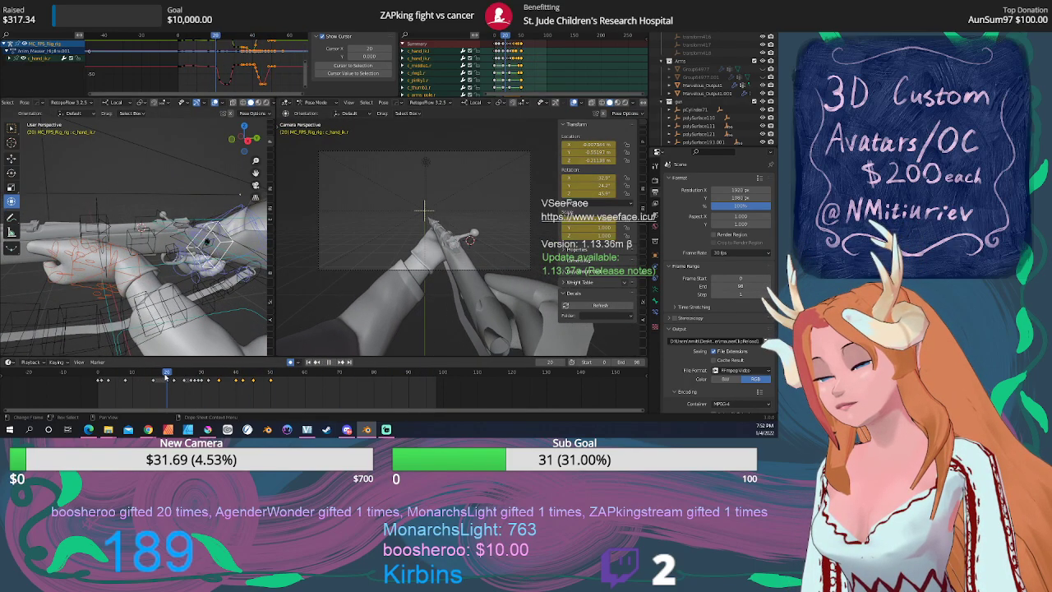
drag(166, 375, 152, 374)
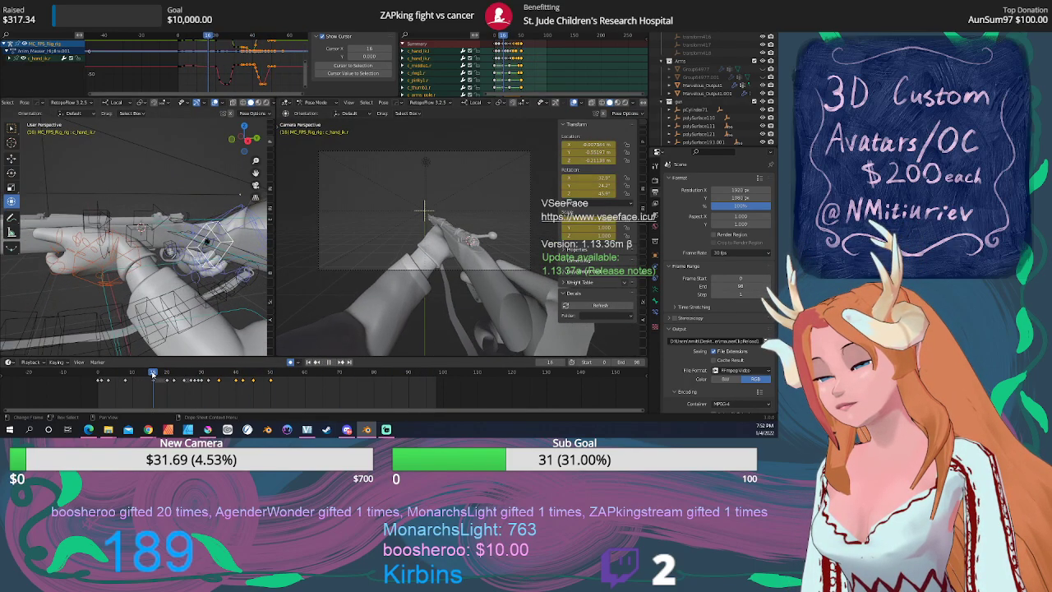
Replay the hipfire animation from frame 0 in the side view, stop it and scrub to frame 33.
click(309, 362)
key(space)
drag(191, 375, 100, 382)
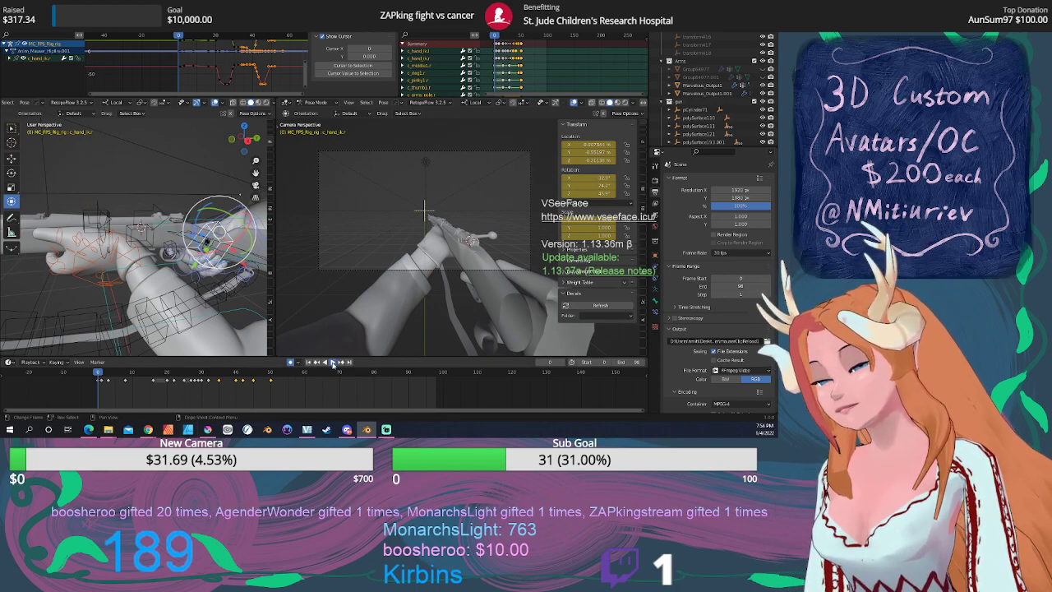
click(333, 362)
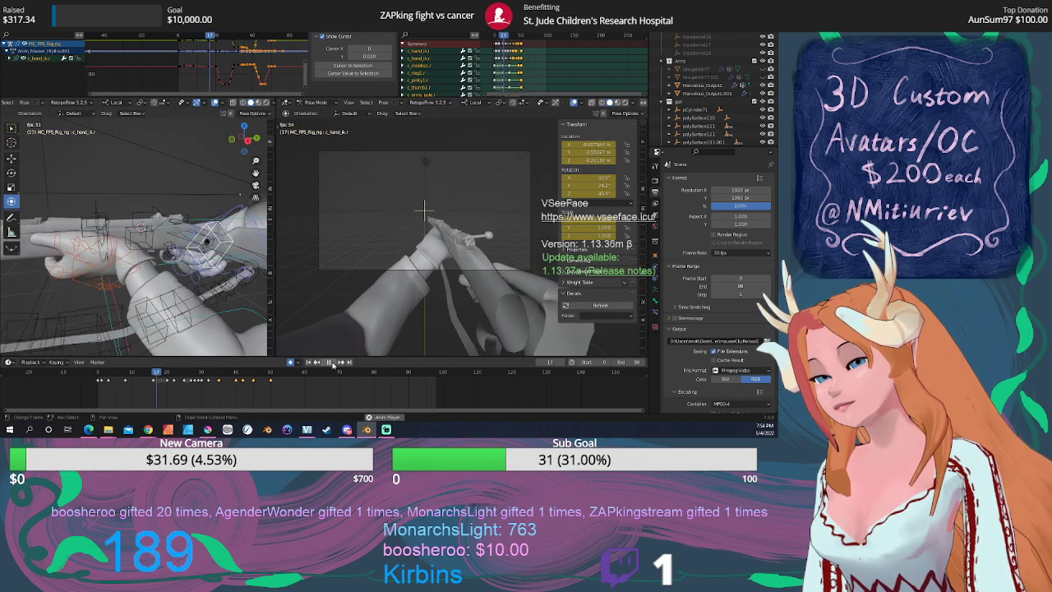
click(330, 362)
drag(110, 375, 212, 378)
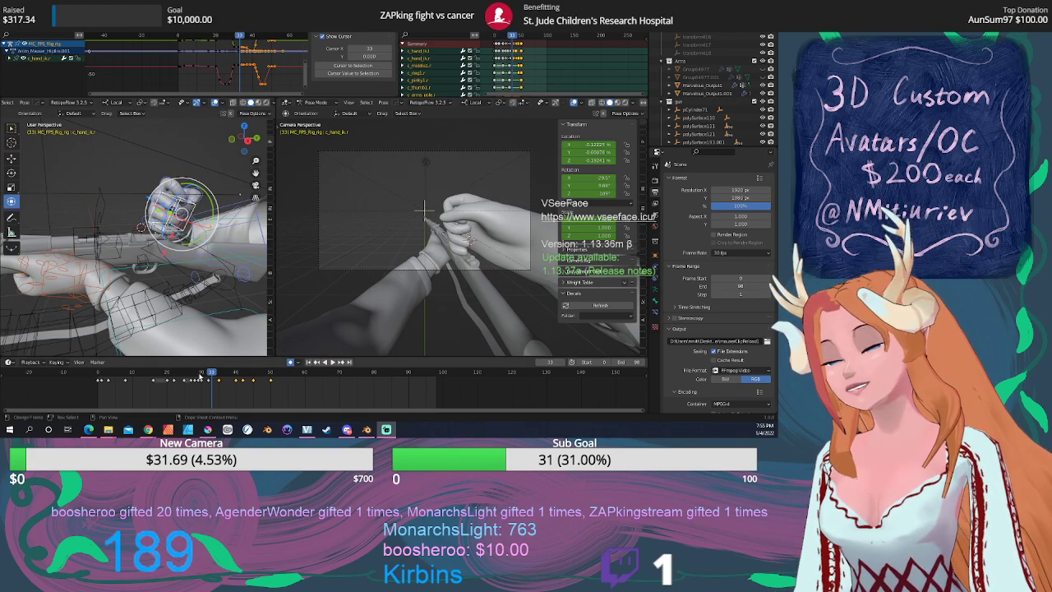
Scrub to frame 35 and examine the right hand's fingers close up.
key(space)
drag(198, 381, 294, 401)
drag(142, 405, 219, 408)
scroll(215, 312, up, 6)
middle_drag(218, 313, 163, 313)
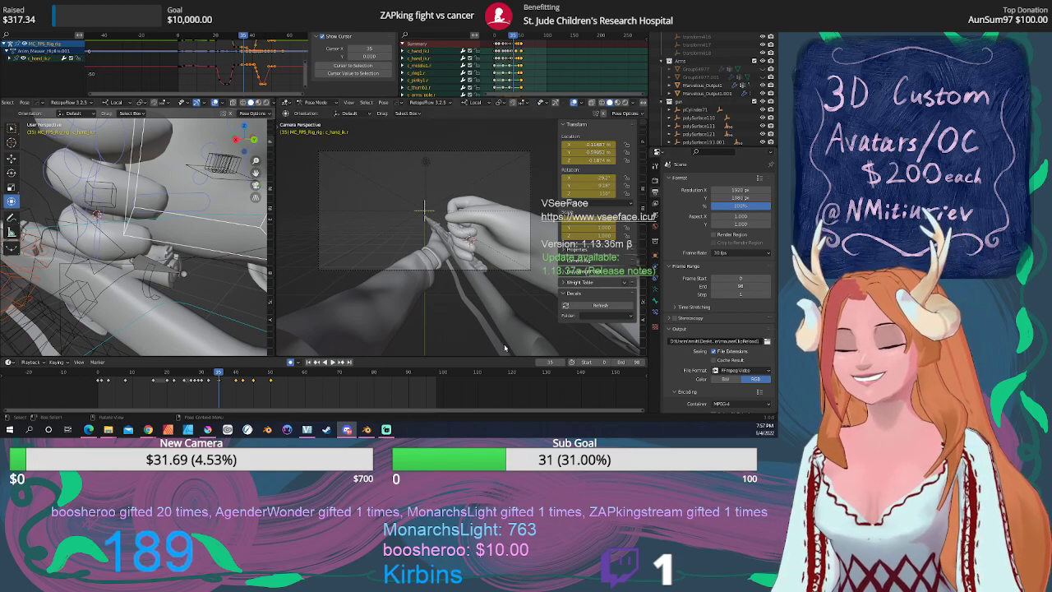
Play the animation from frame 0 with the close-up view of the rifle bolt, restart it and scrub to frame 50.
key(space)
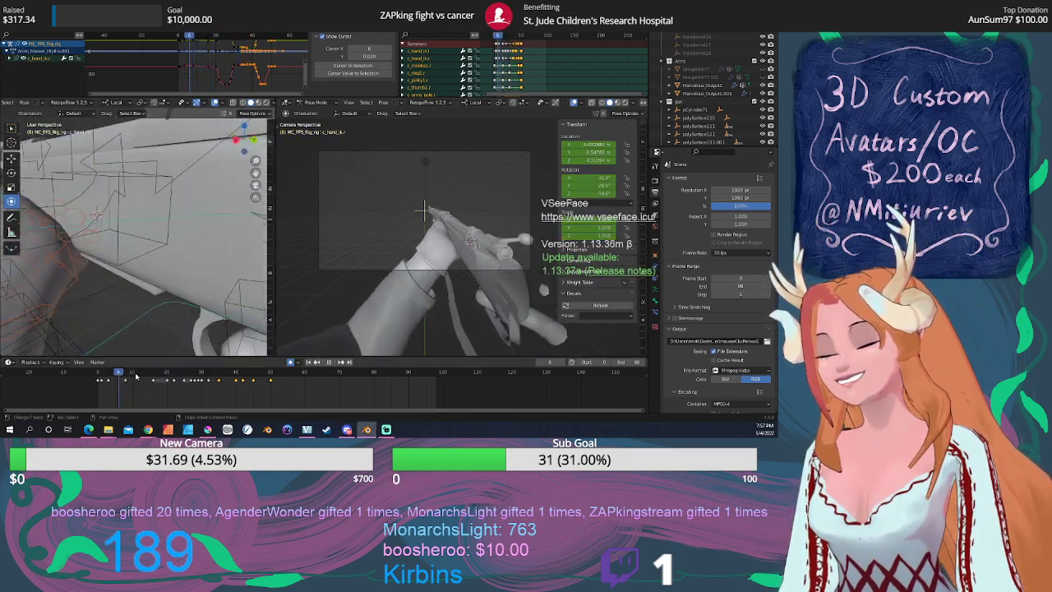
drag(255, 376, 98, 377)
click(332, 362)
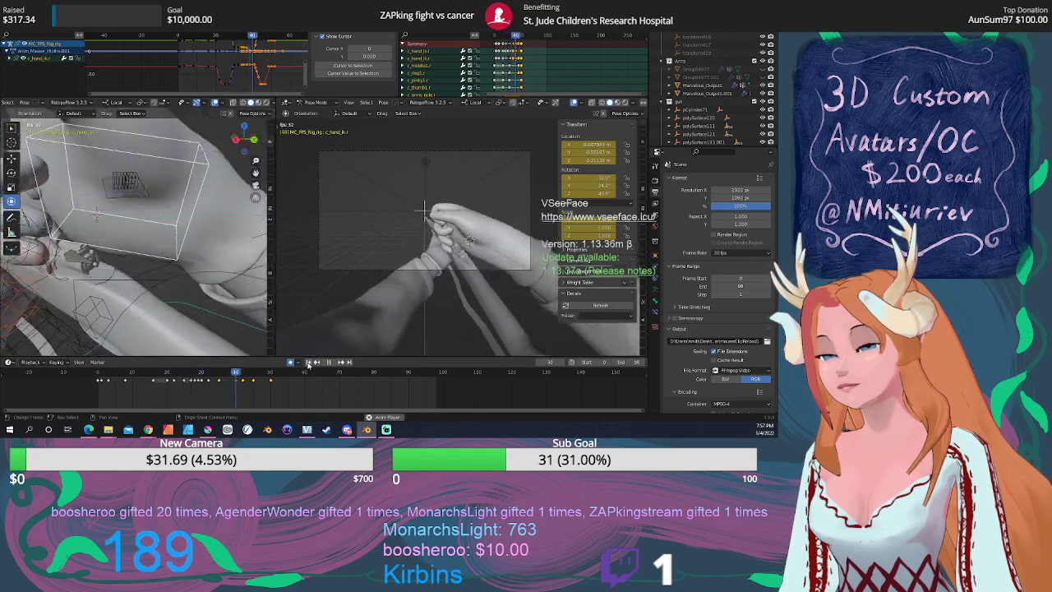
click(309, 362)
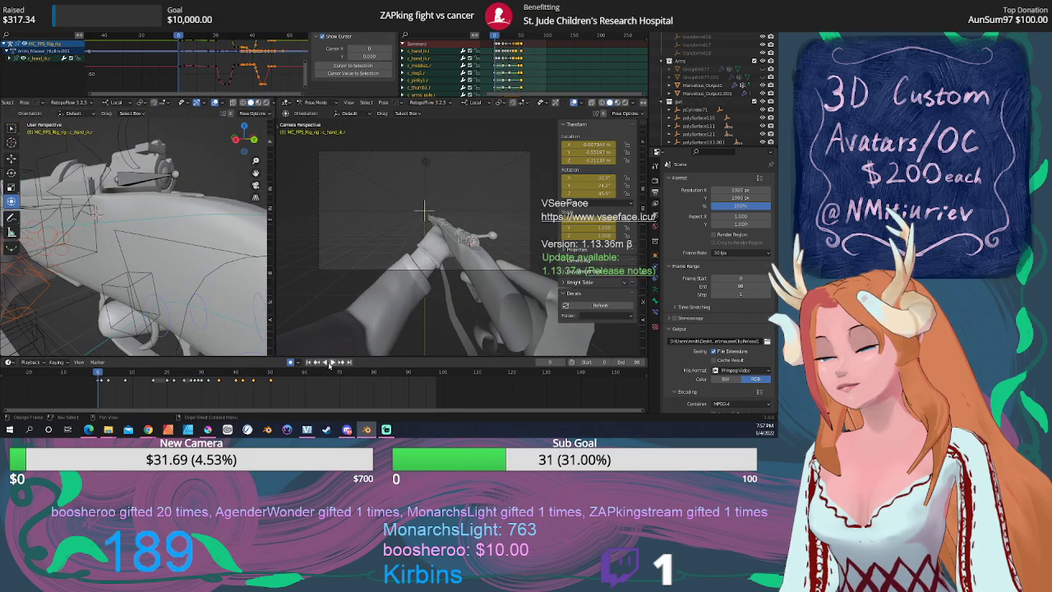
drag(161, 373, 267, 401)
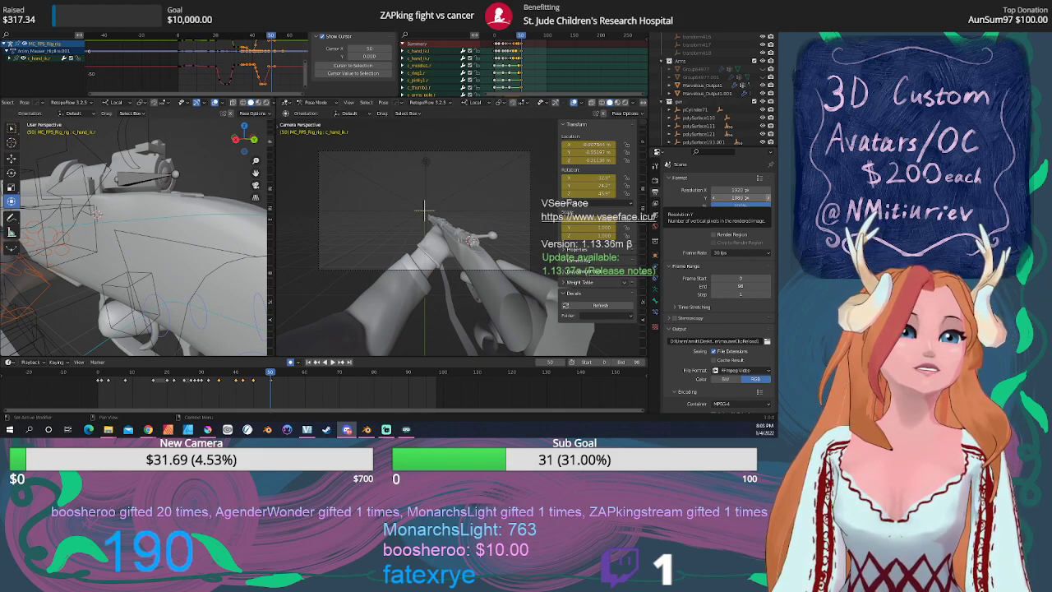
Scrub through the bolt motion, return to frame 0 and save the blend file.
key(alt+Tab)
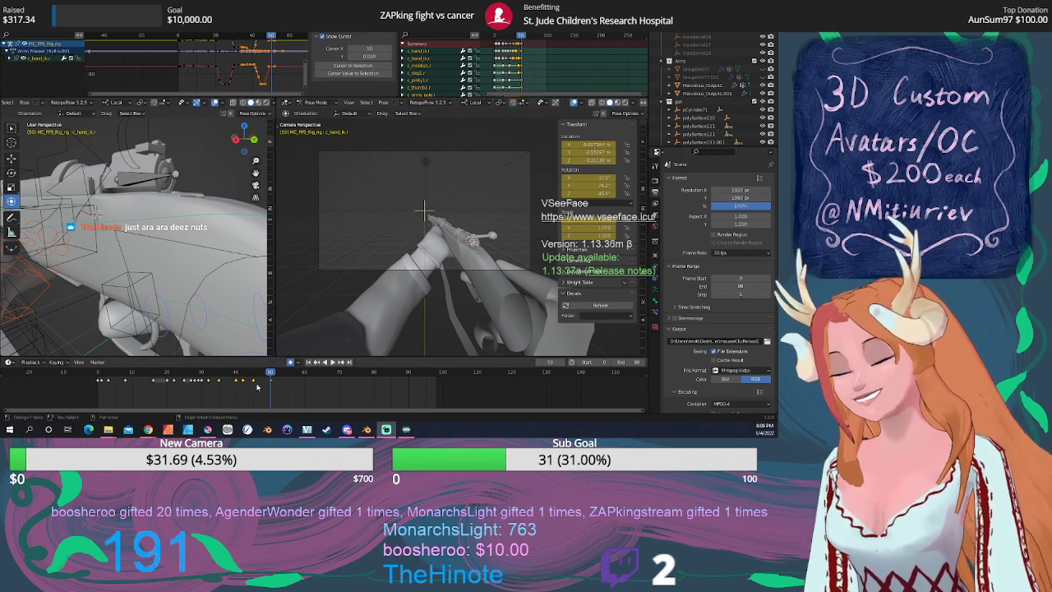
drag(254, 377, 87, 380)
key(space)
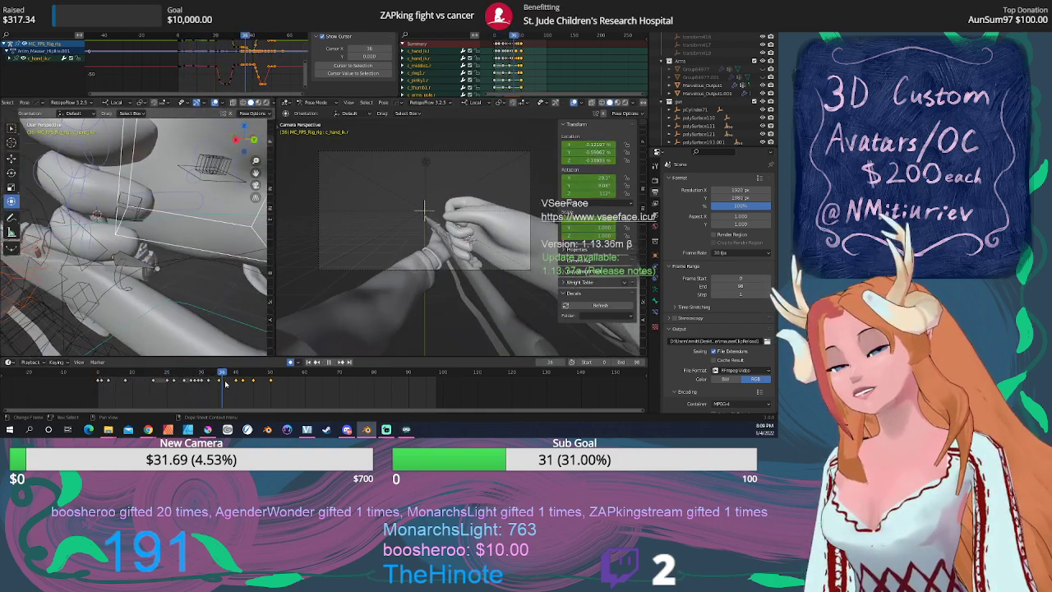
key(Escape)
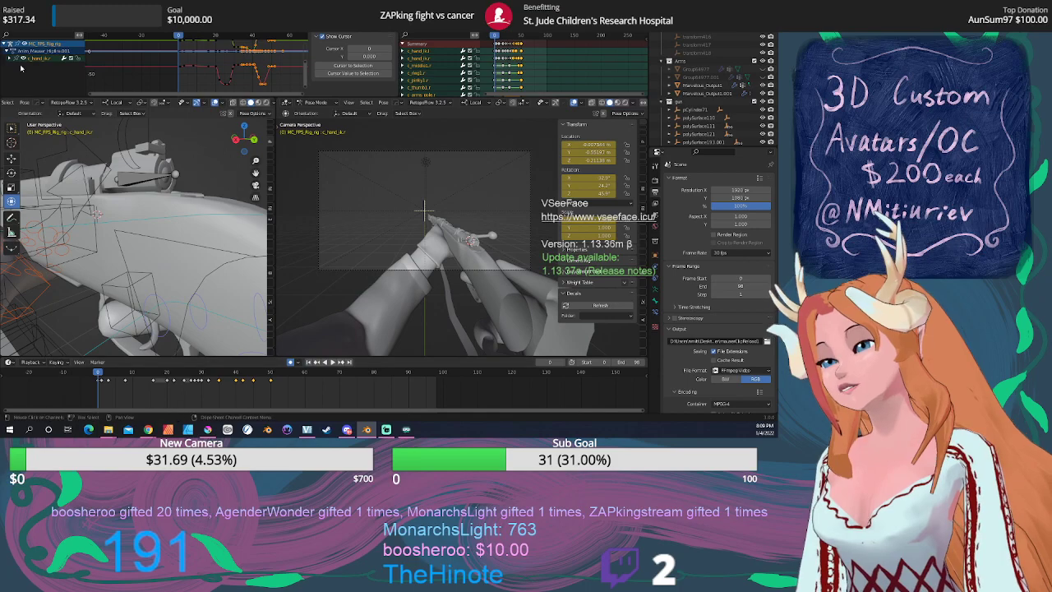
click(16, 16)
click(33, 69)
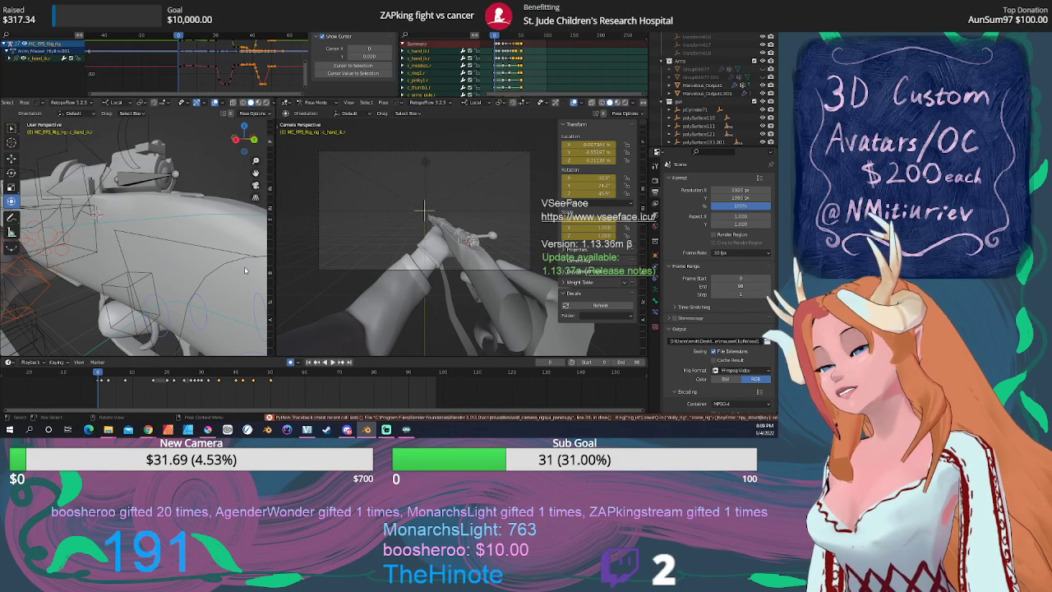
Scrub from frame 1 through frame 37 to frame 35 and view the right hand's grip from another angle.
key(space)
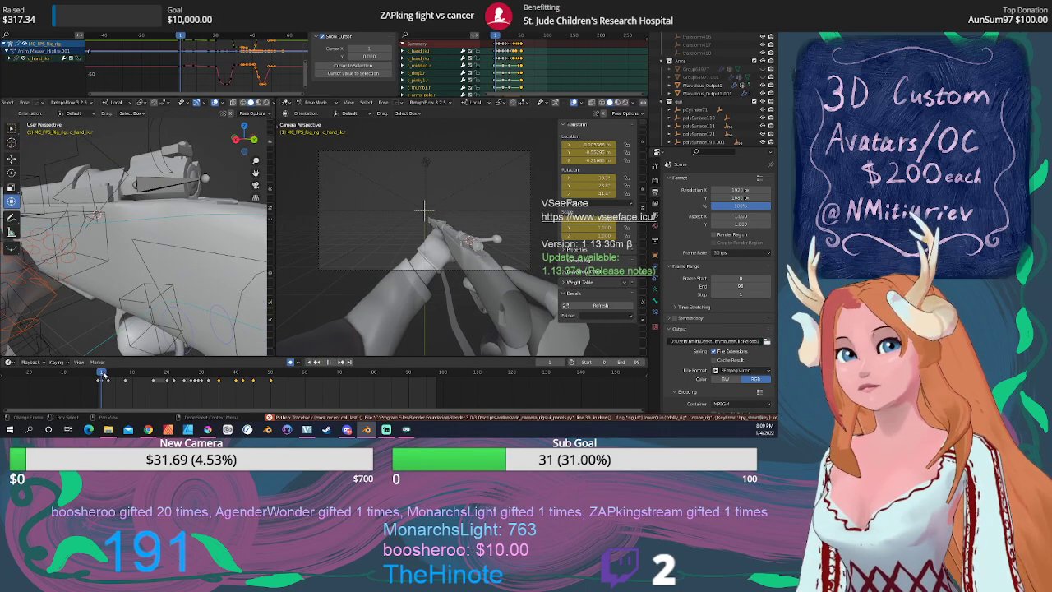
key(Escape)
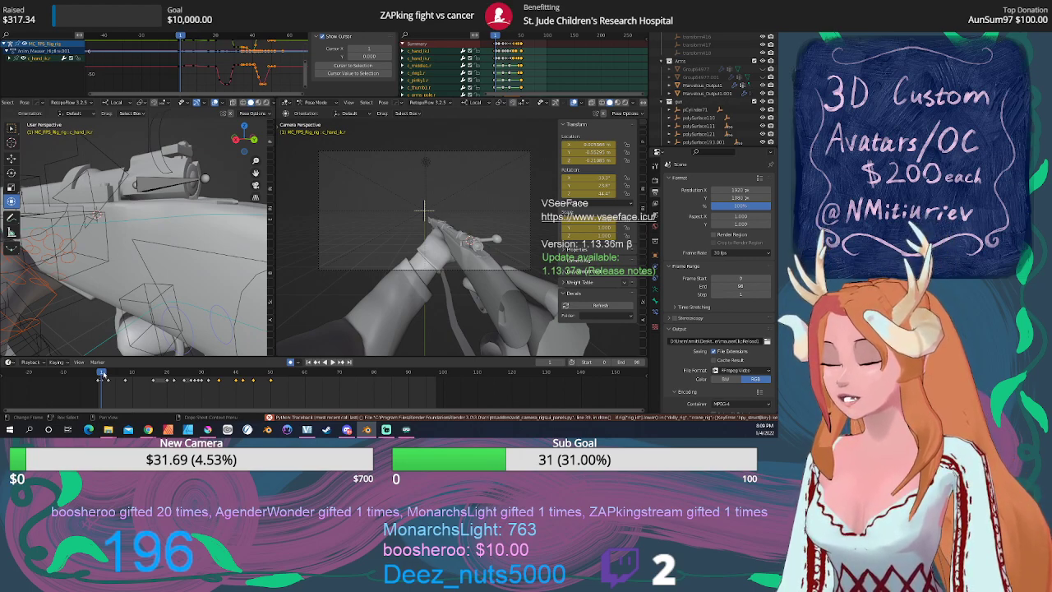
key(space)
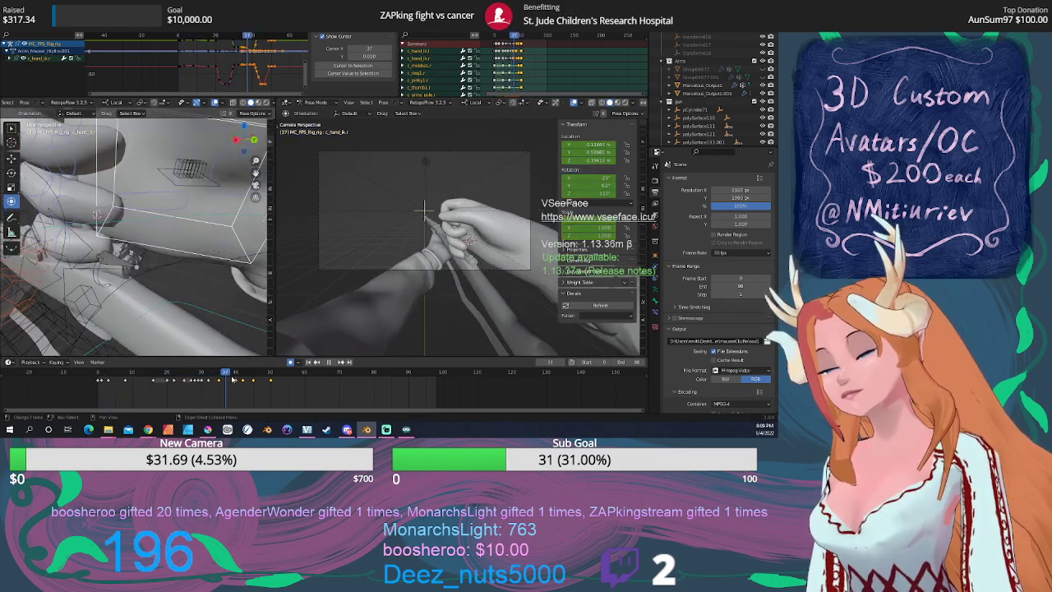
drag(240, 377, 217, 377)
middle_drag(123, 247, 174, 214)
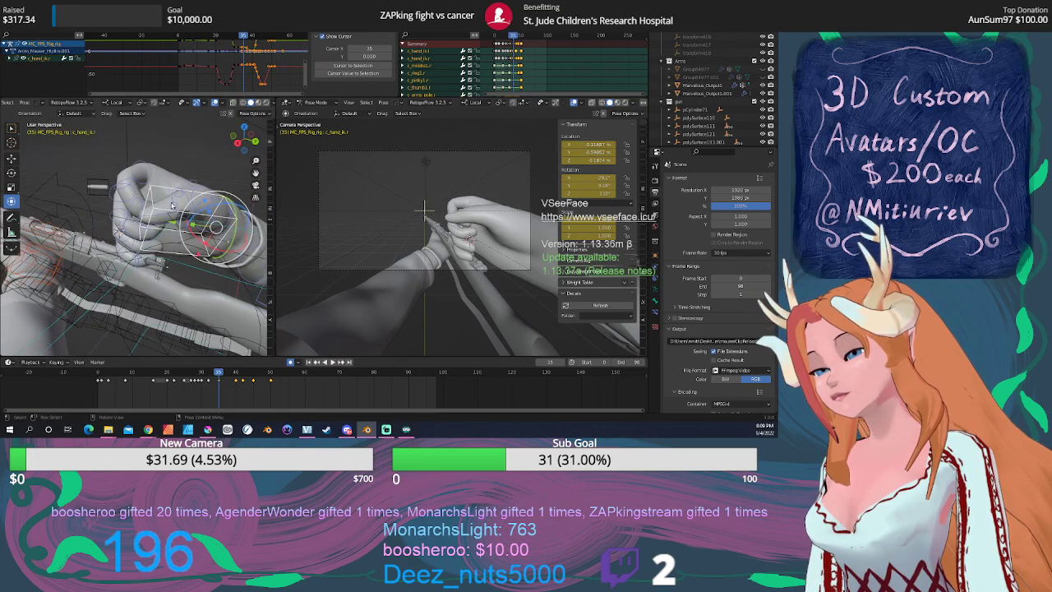
Select the right index finger control c_index1.r, move to frame 45 and rotate it about 41° around its X axis.
click(147, 173)
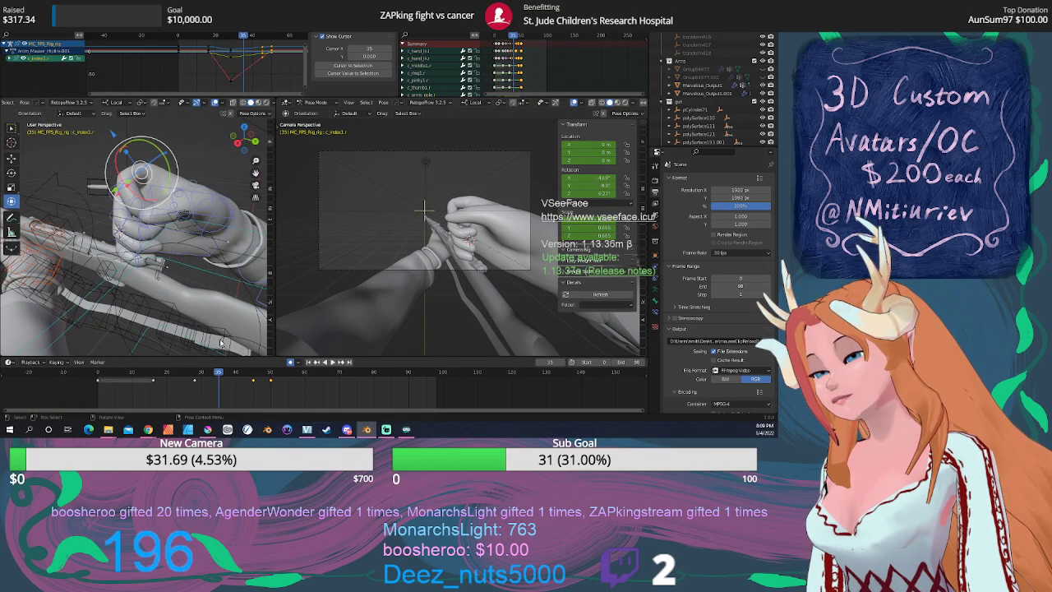
drag(219, 372, 196, 374)
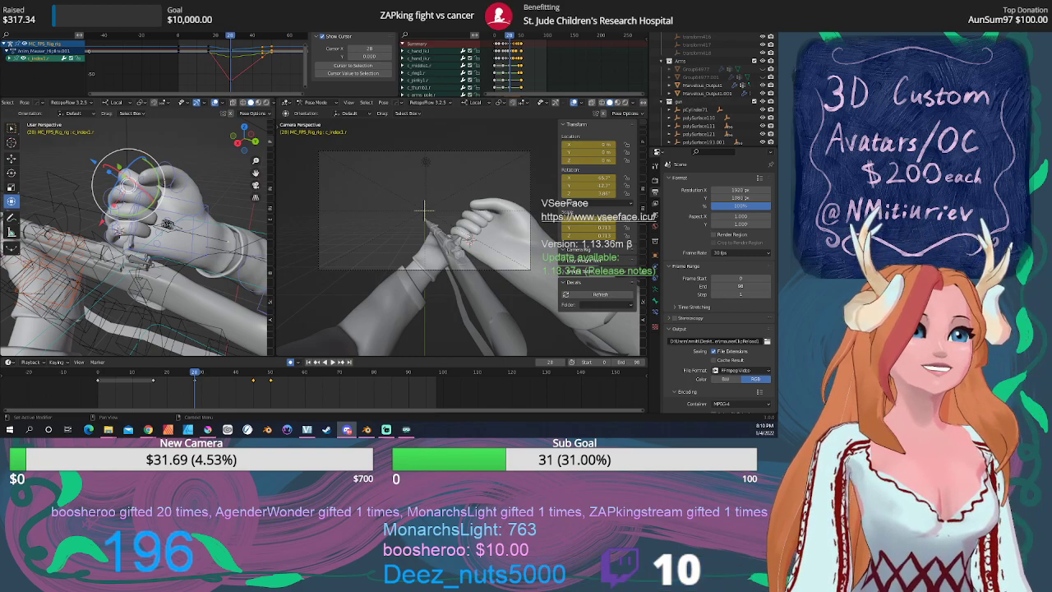
key(alt+Tab)
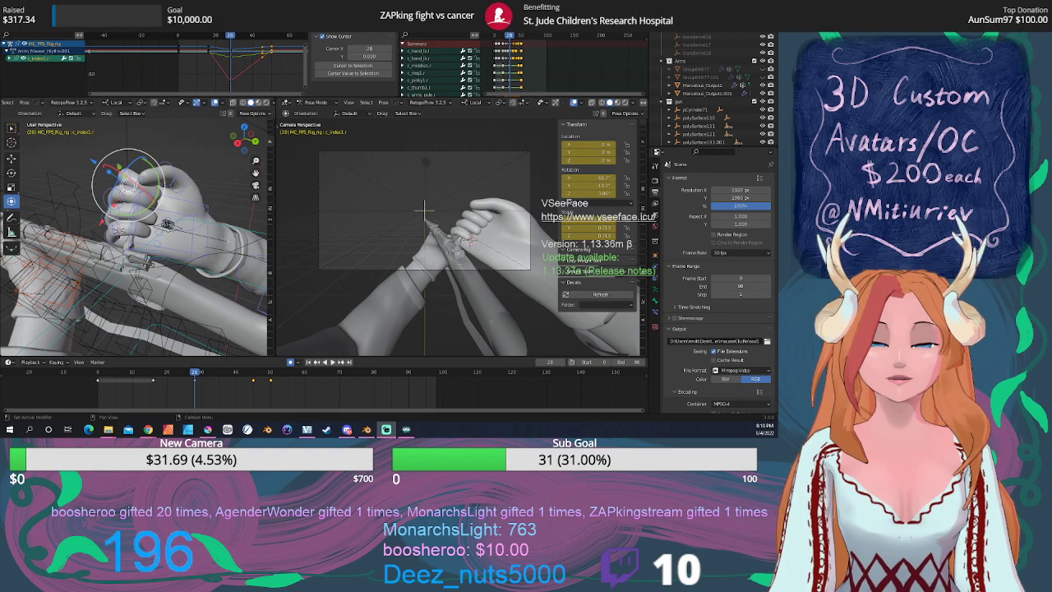
middle_drag(168, 271, 226, 263)
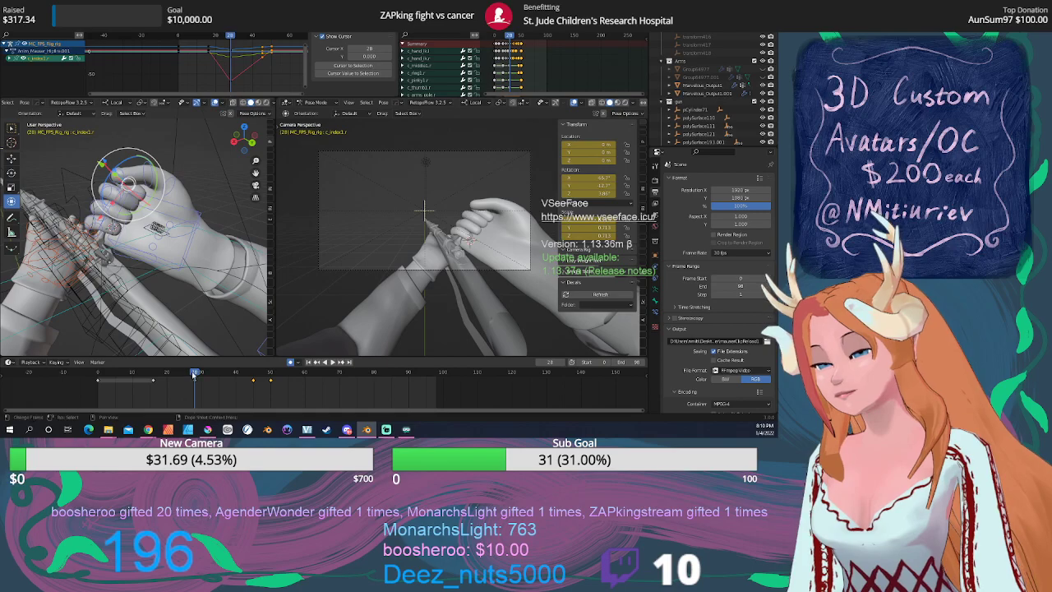
key(space)
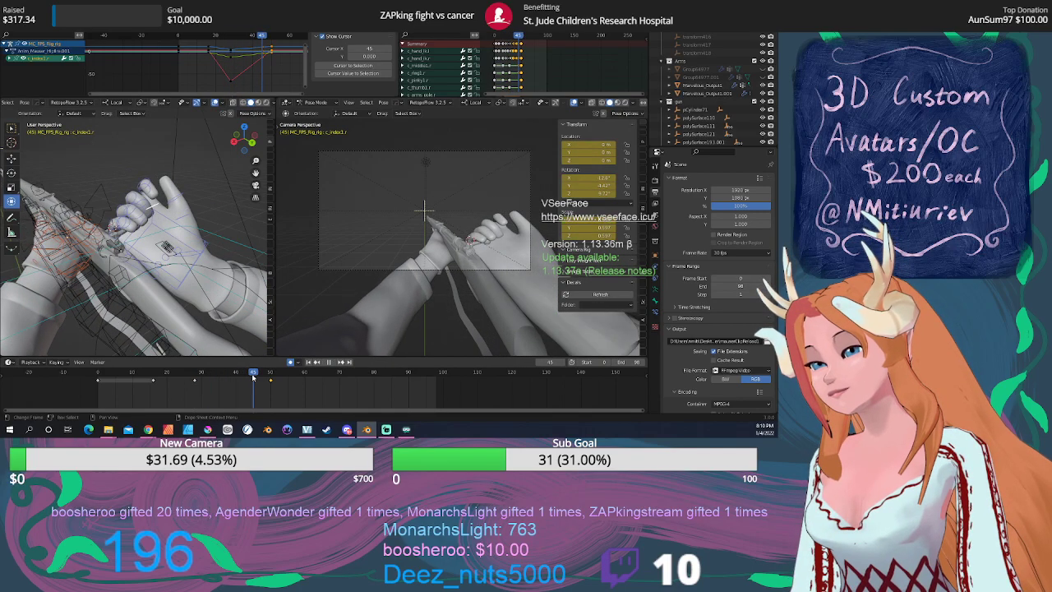
key(space)
middle_drag(191, 306, 53, 302)
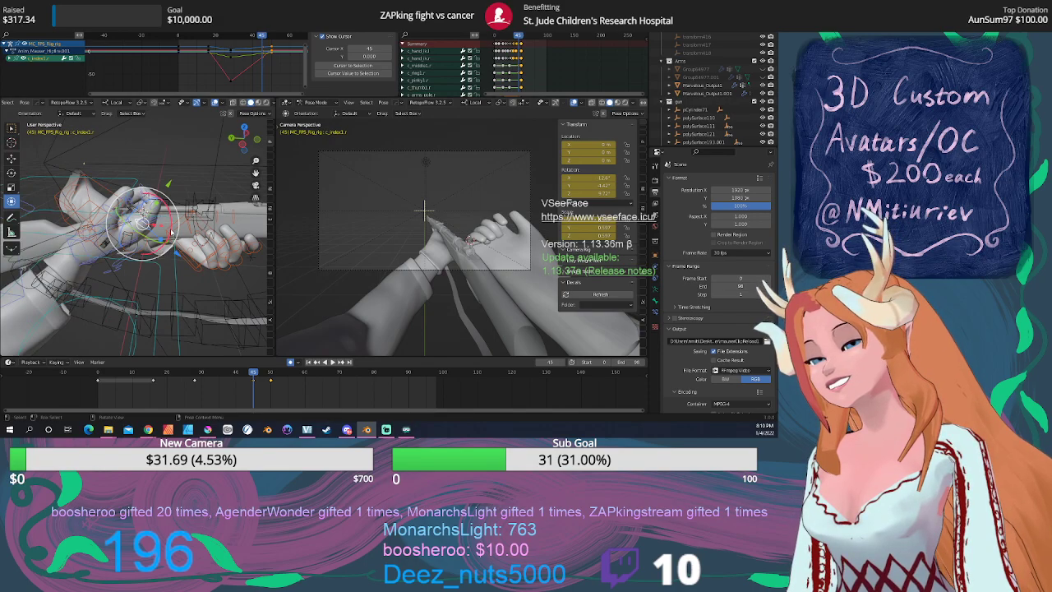
key(r)
key(x)
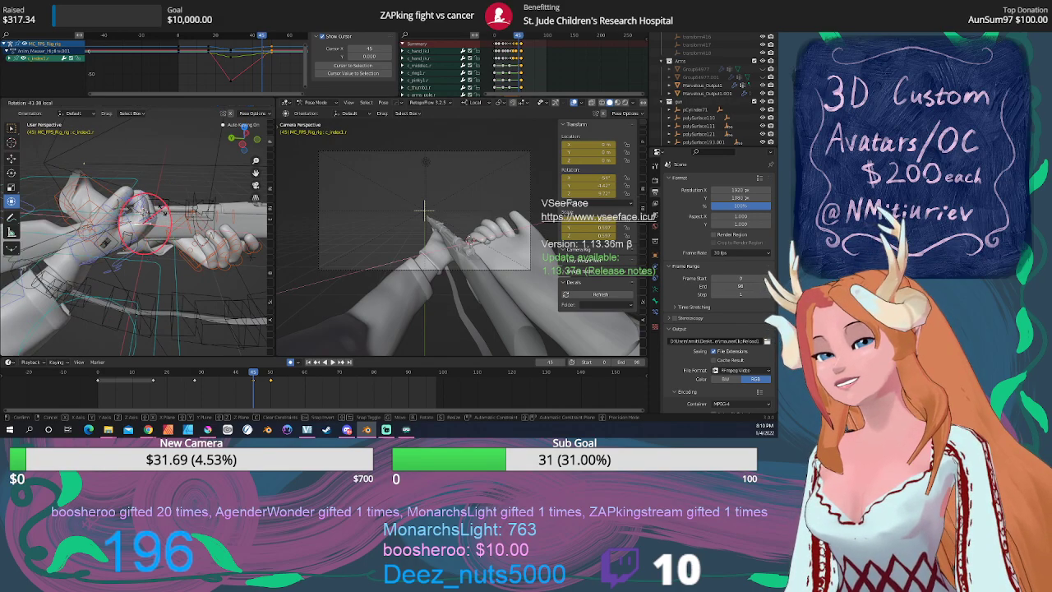
key(Return)
Select the right middle finger control c_middle1.r and rotate it freehand at frame 45.
middle_drag(132, 263, 171, 238)
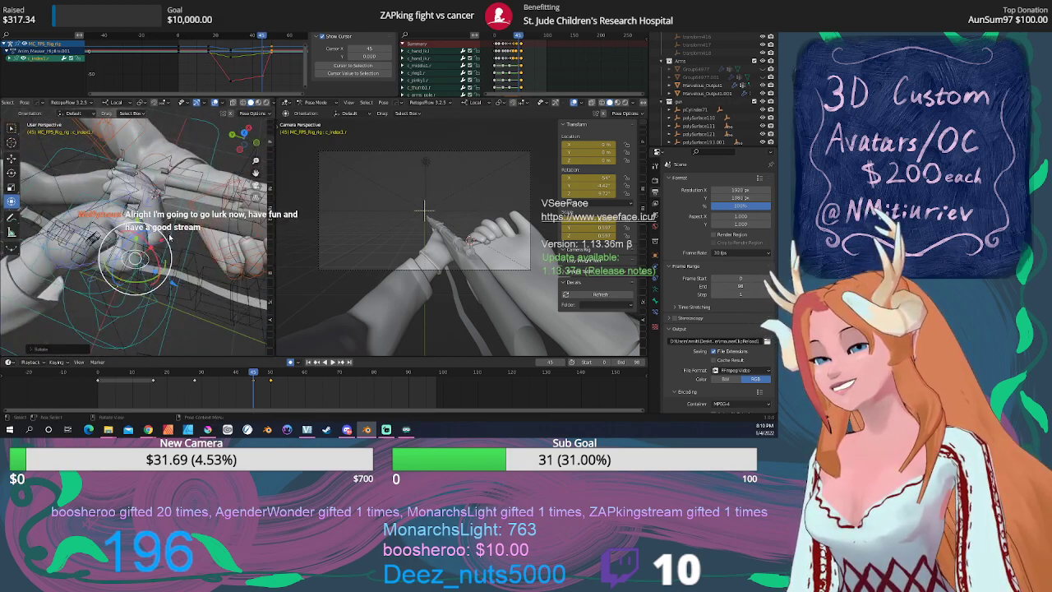
click(169, 237)
drag(164, 215, 125, 200)
Go back to frame 28, select the right ring finger control c_ring1.r and adjust its rotation slightly.
mouse_move(254, 372)
mouse_down()
mouse_move(200, 375)
mouse_move(259, 373)
mouse_move(233, 371)
mouse_up()
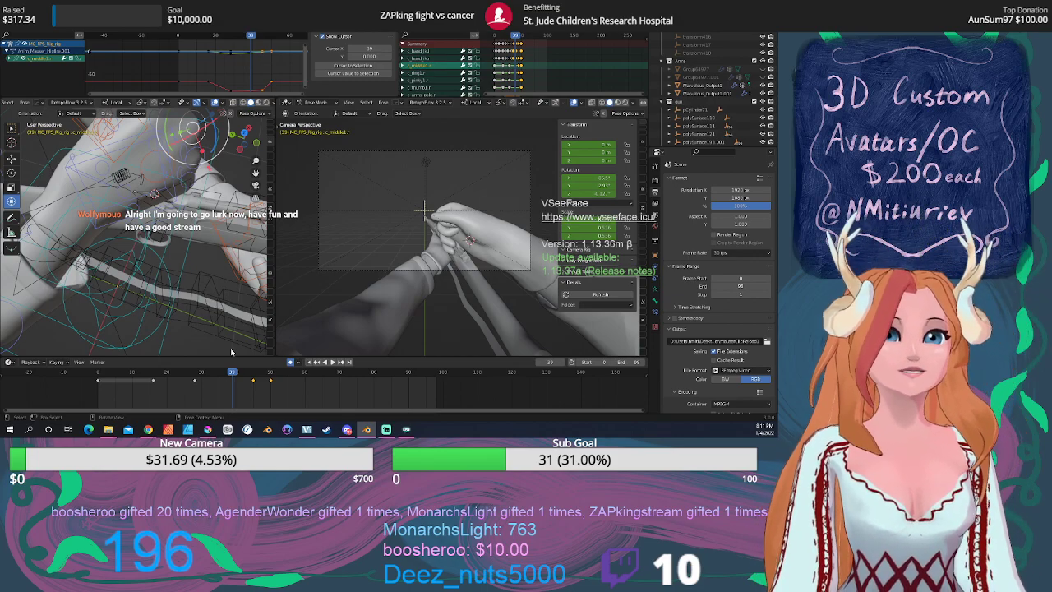
drag(232, 374, 195, 372)
middle_drag(98, 287, 220, 241)
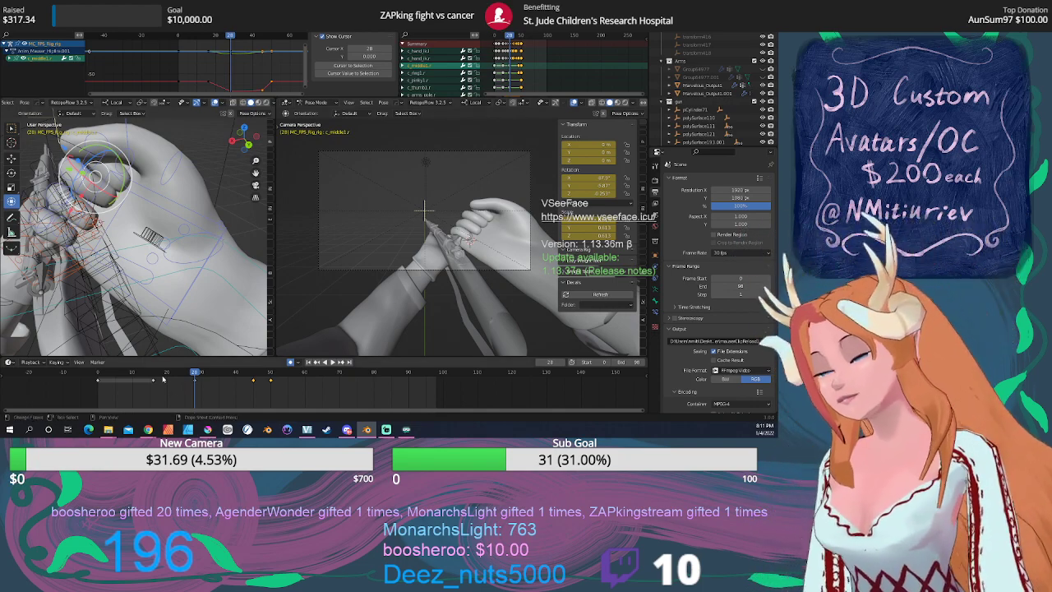
mouse_move(197, 376)
mouse_down()
mouse_move(140, 376)
mouse_move(215, 375)
mouse_move(195, 383)
mouse_up()
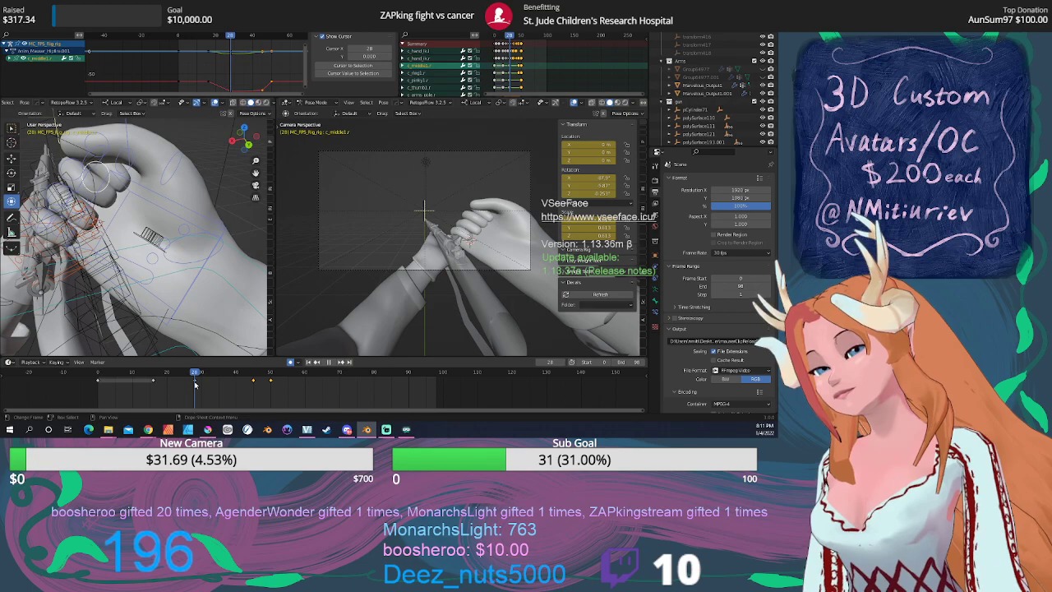
middle_drag(144, 271, 110, 176)
click(141, 203)
drag(107, 174, 110, 169)
drag(106, 170, 111, 168)
Review the right hand's pose between frames 35 and 45, select its control c_hand_ik.r and go to frame 42.
drag(196, 374, 218, 374)
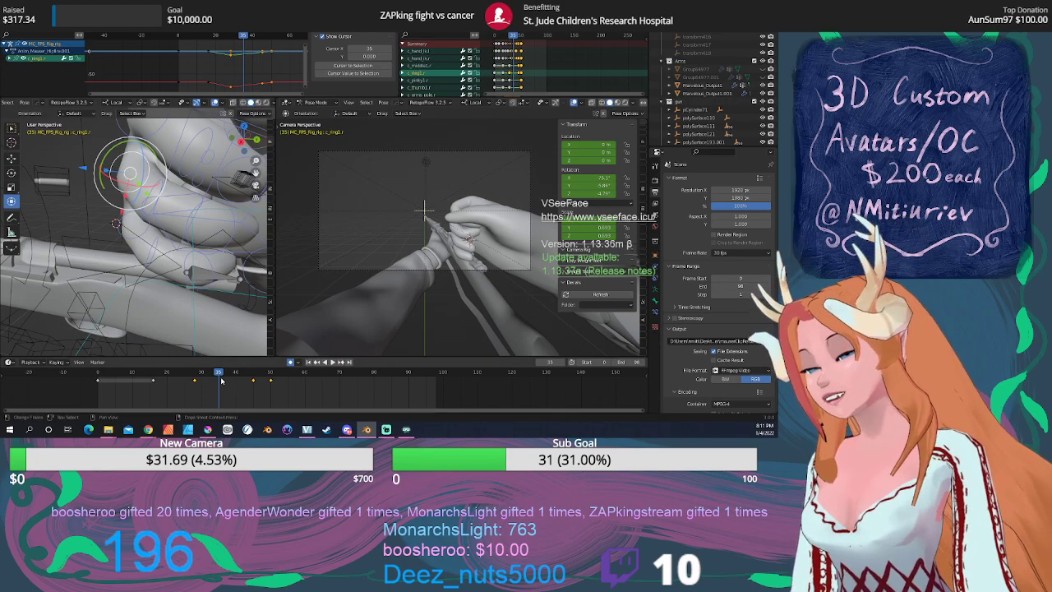
drag(218, 374, 253, 373)
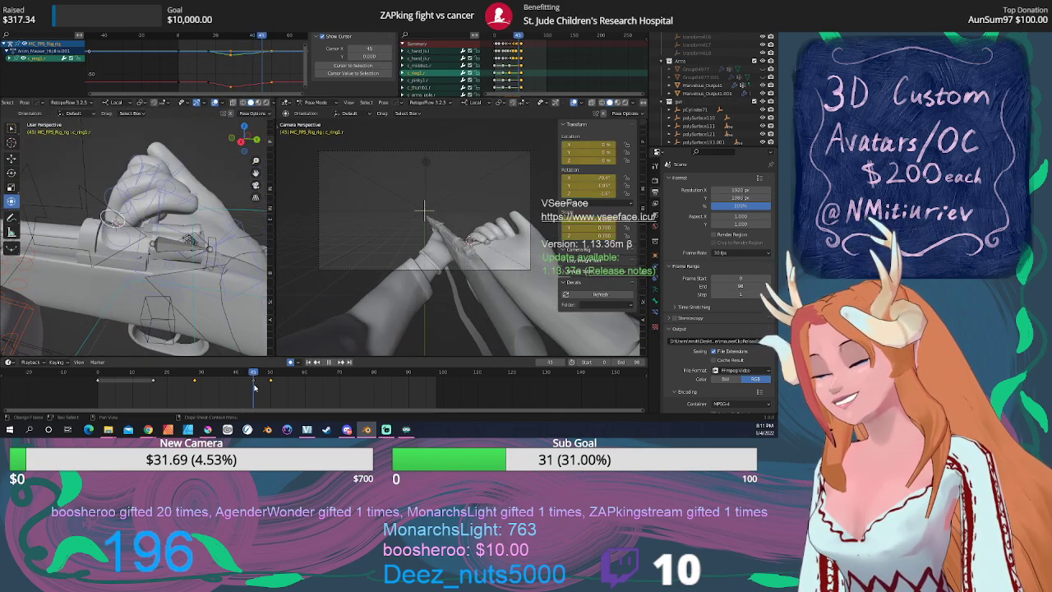
middle_drag(225, 353, 148, 264)
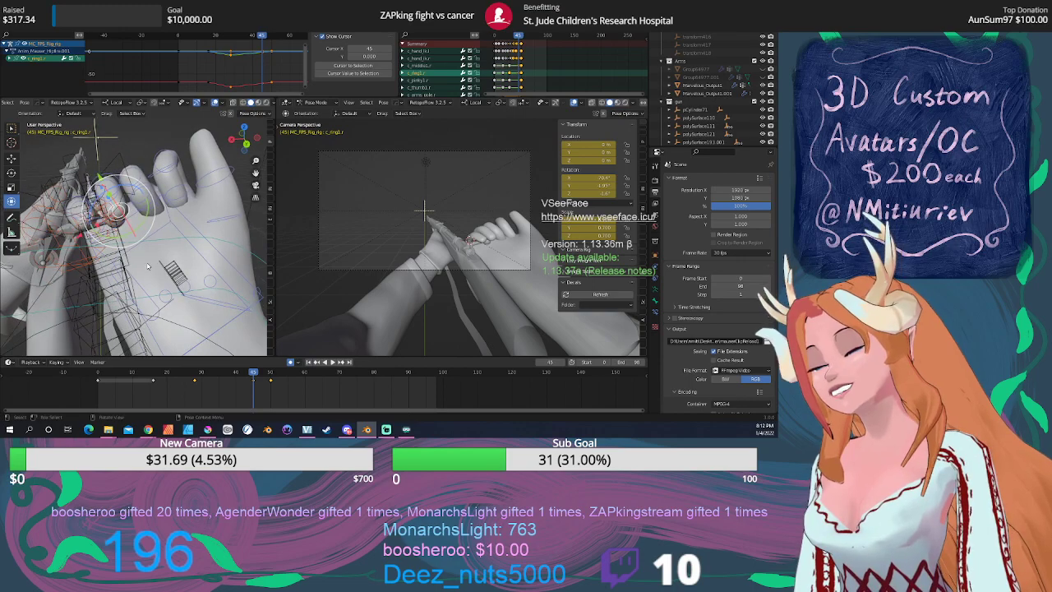
click(207, 248)
click(247, 374)
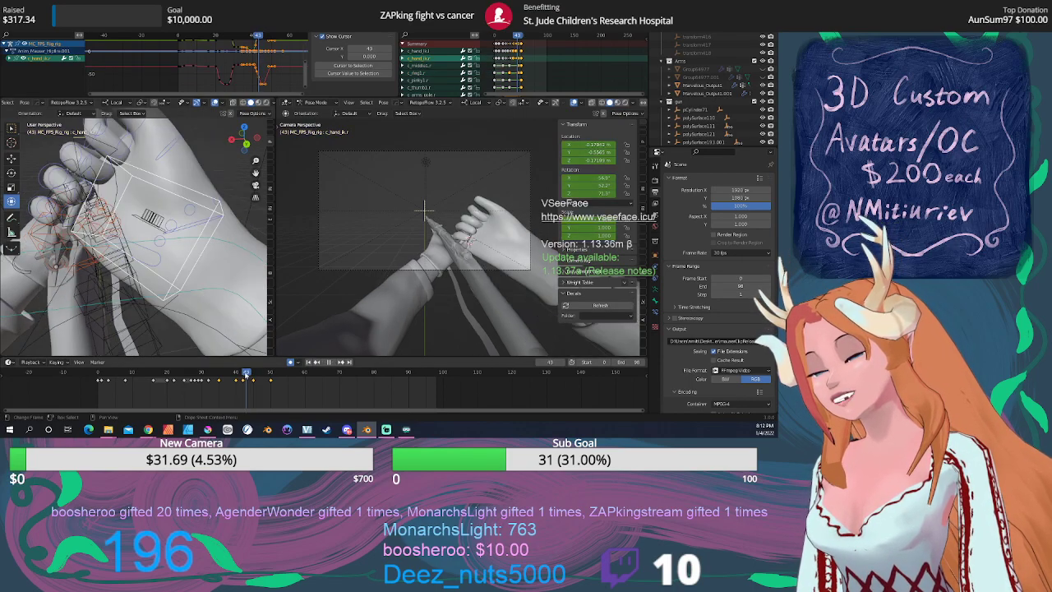
drag(247, 375, 241, 376)
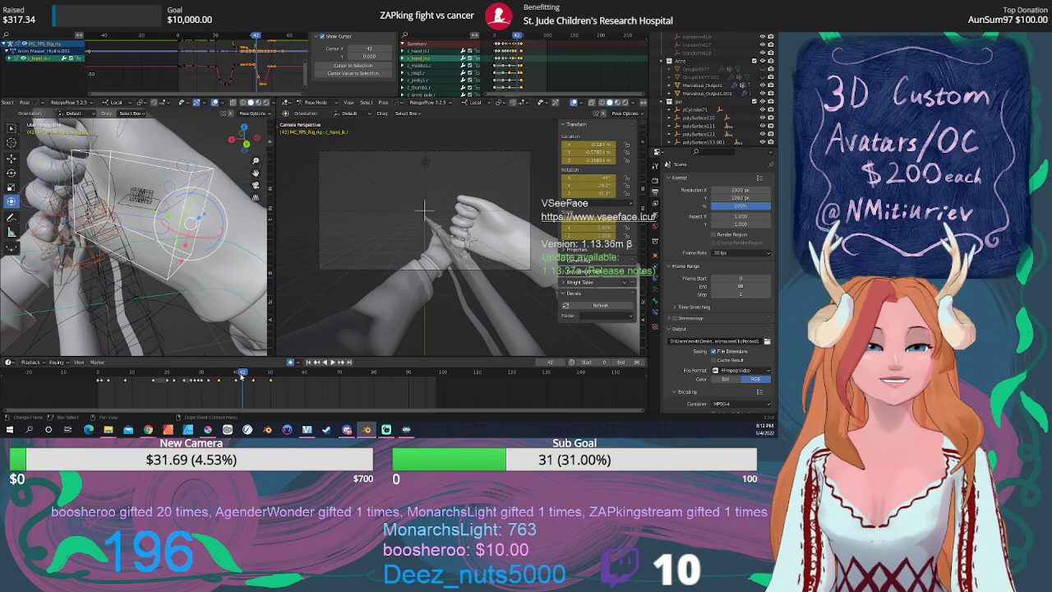
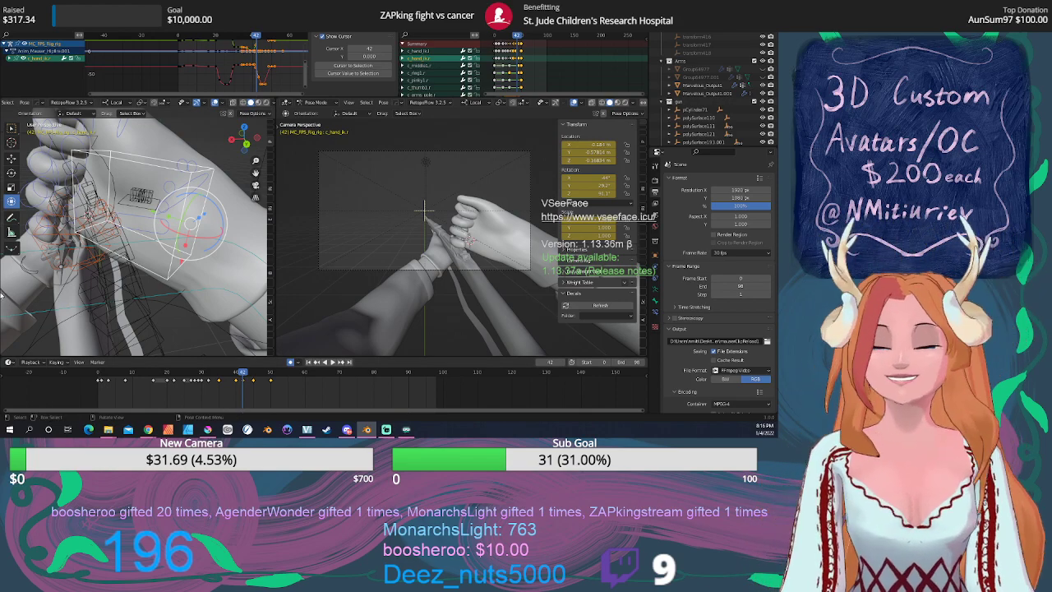
Play back the hipfire animation starting from frame 16, stop at frame 50 and scrub back to frame 32.
click(221, 375)
drag(221, 375, 153, 372)
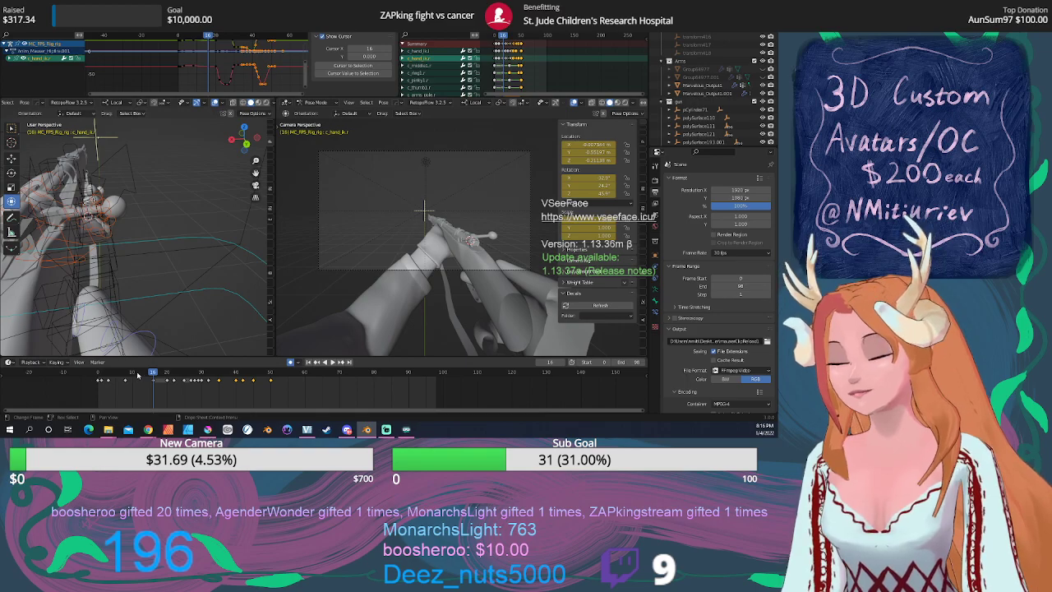
key(space)
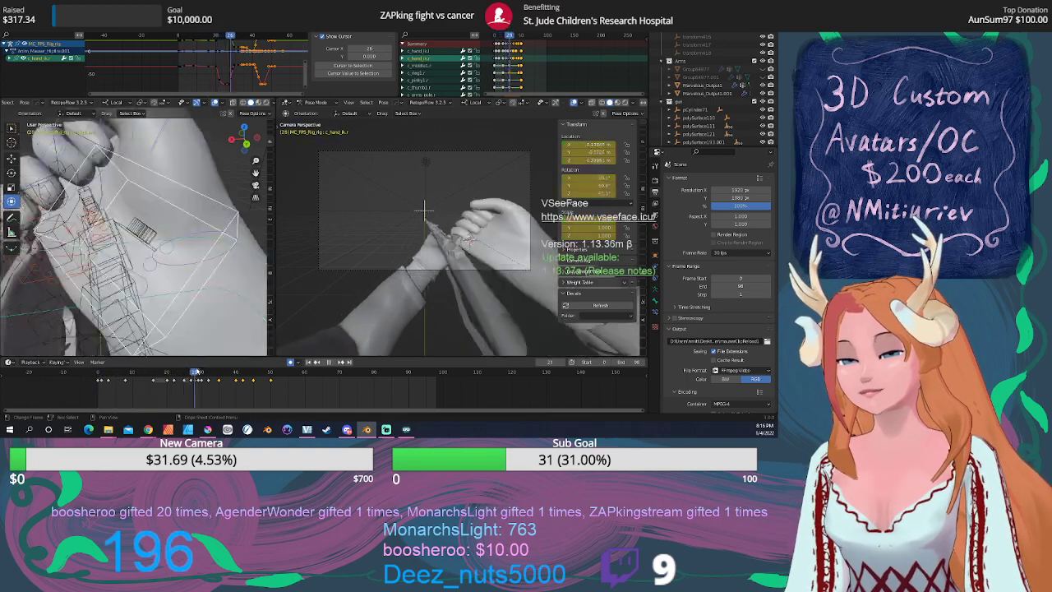
key(space)
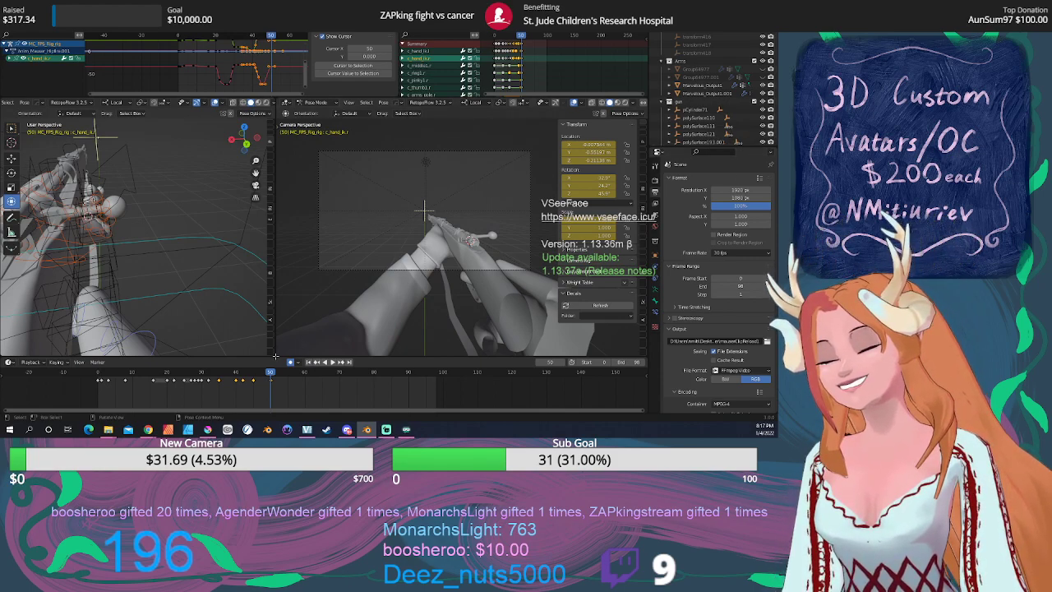
drag(270, 372, 208, 375)
Switch the rig's active action to Anim_Mauser_HipfireIdle.001 and scrub to frame 9.
click(590, 28)
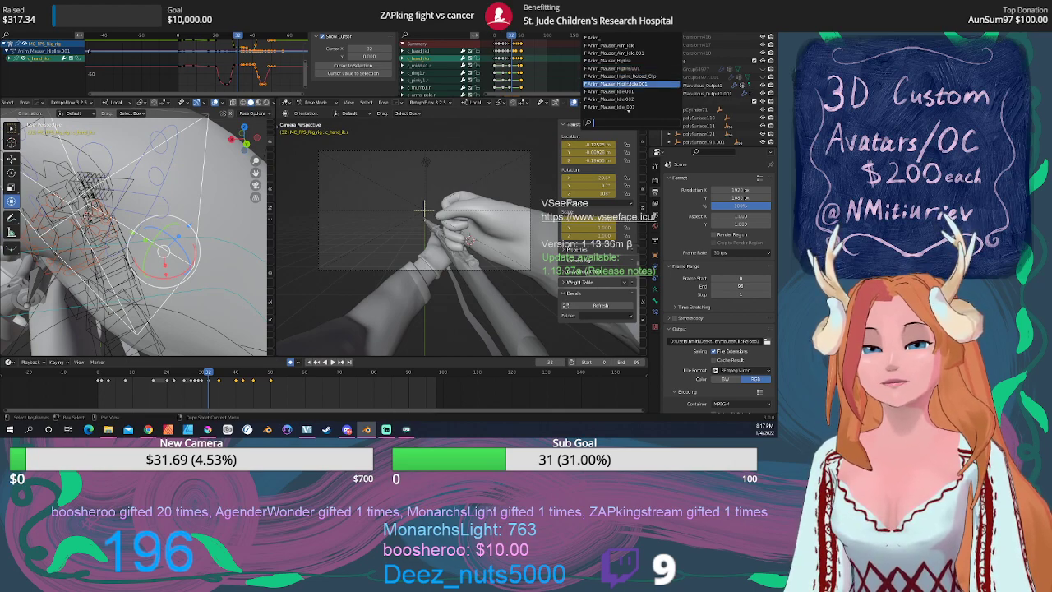
click(624, 84)
key(Right)
drag(219, 375, 131, 383)
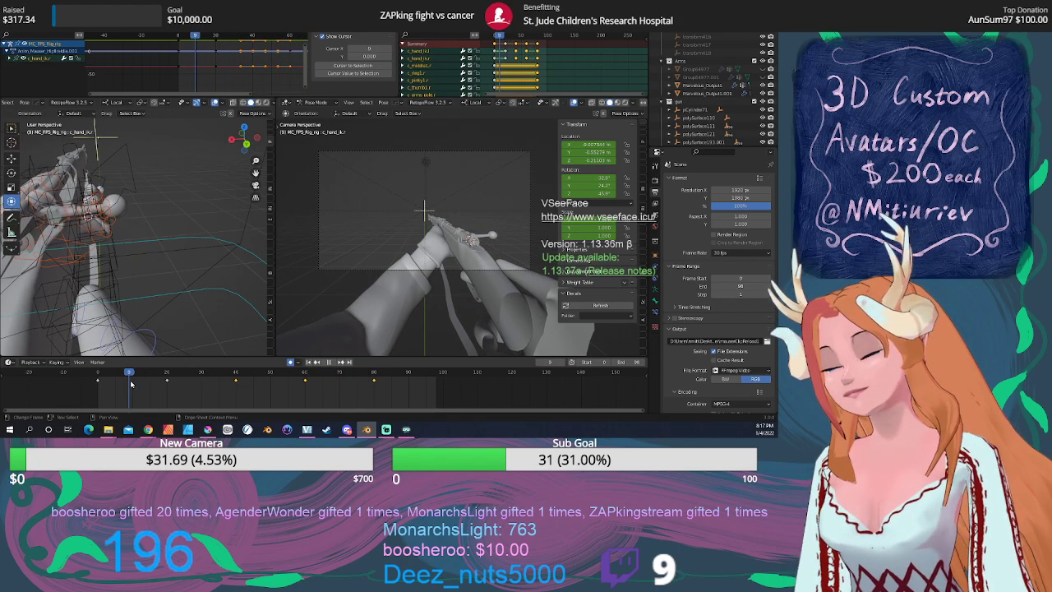
Scrub through and play back the hipfire idle animation to check its motion, ending on frame 49.
mouse_move(147, 429)
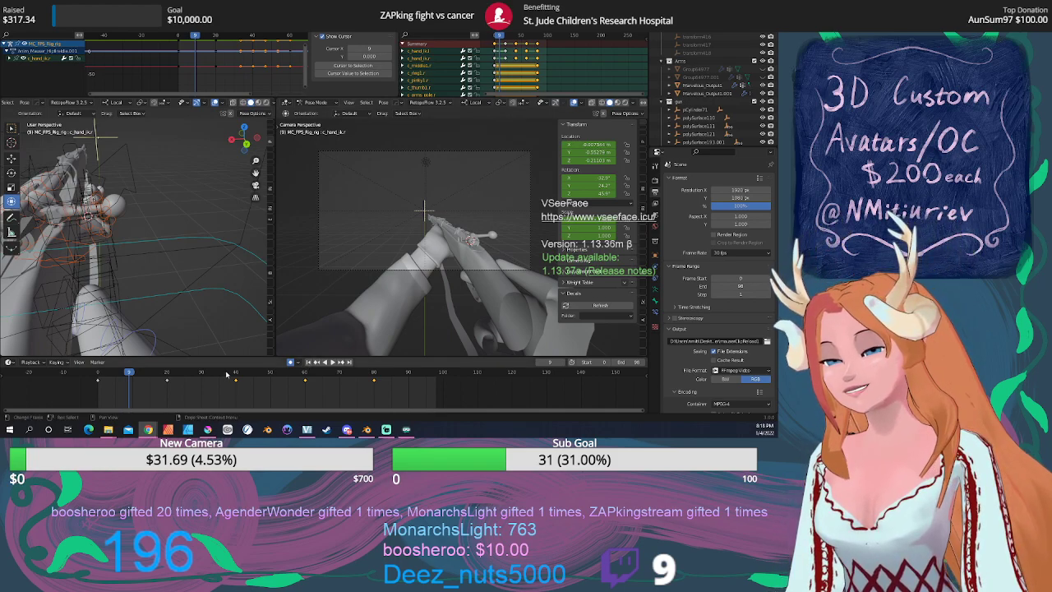
click(281, 372)
drag(282, 371, 253, 372)
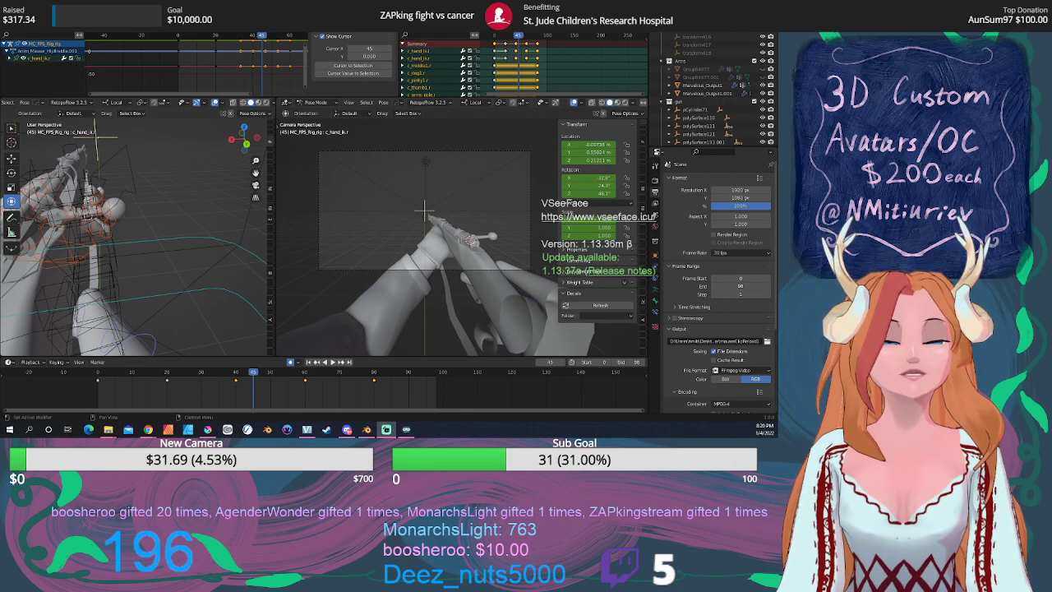
drag(256, 374, 201, 371)
key(space)
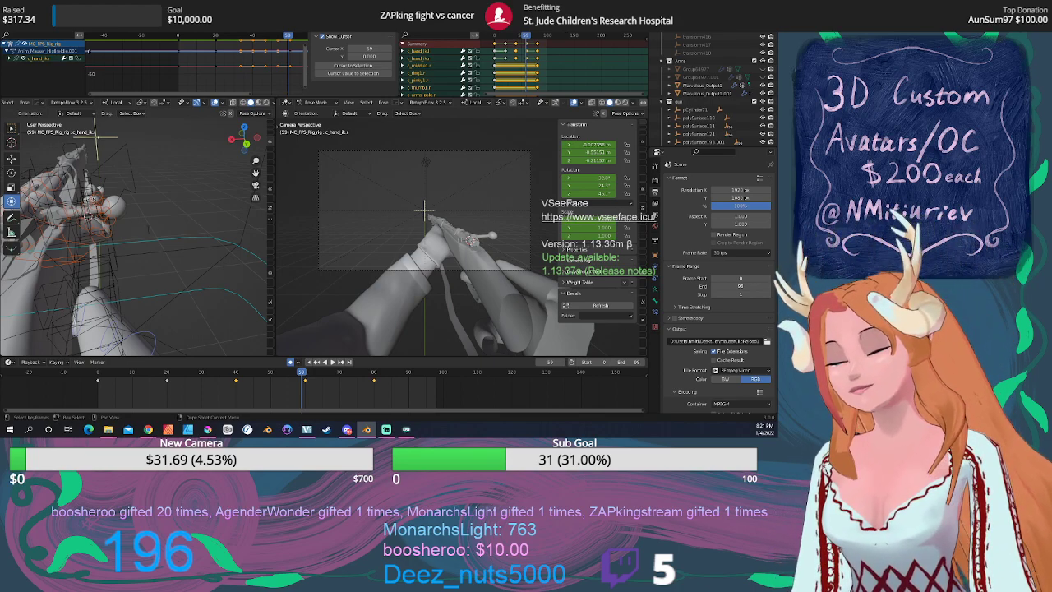
key(space)
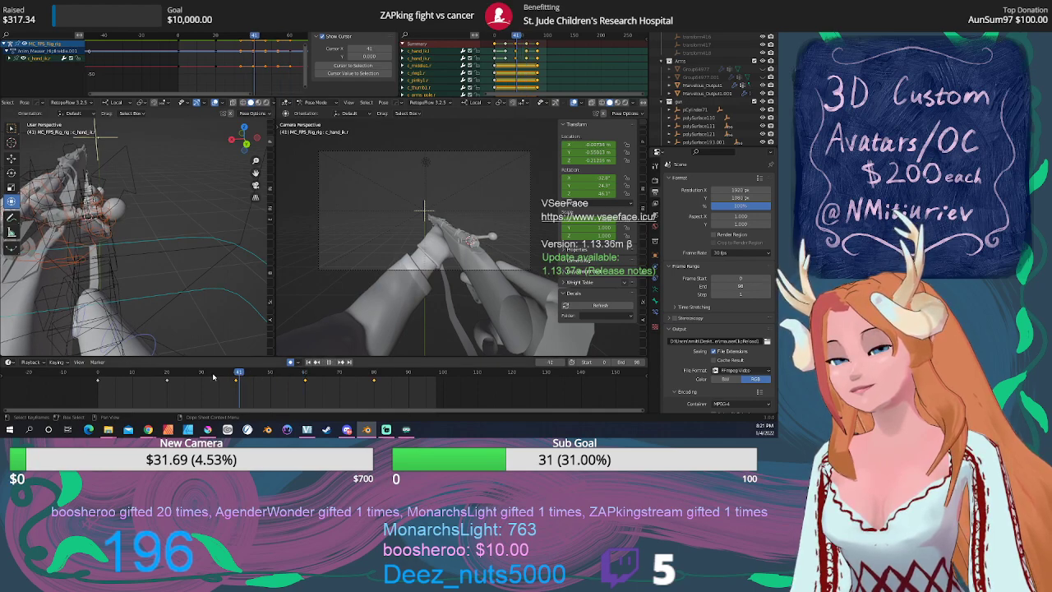
click(265, 371)
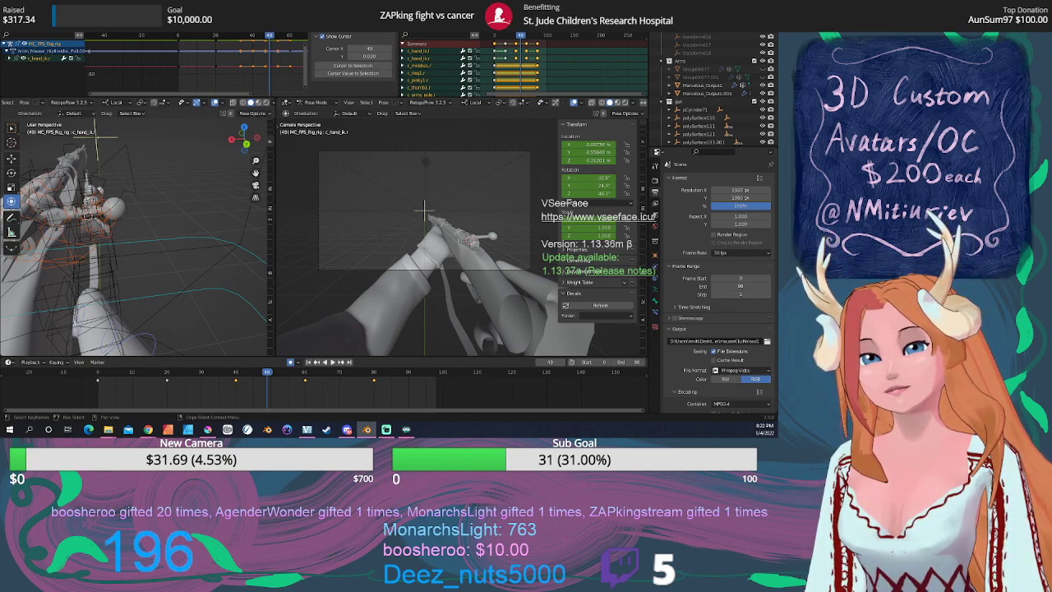
Switch the active action to the empty hipfire idle and on to Anim_Mauser_Hipfire_Reload_Clip, reviewing the reload through frame 98.
click(490, 28)
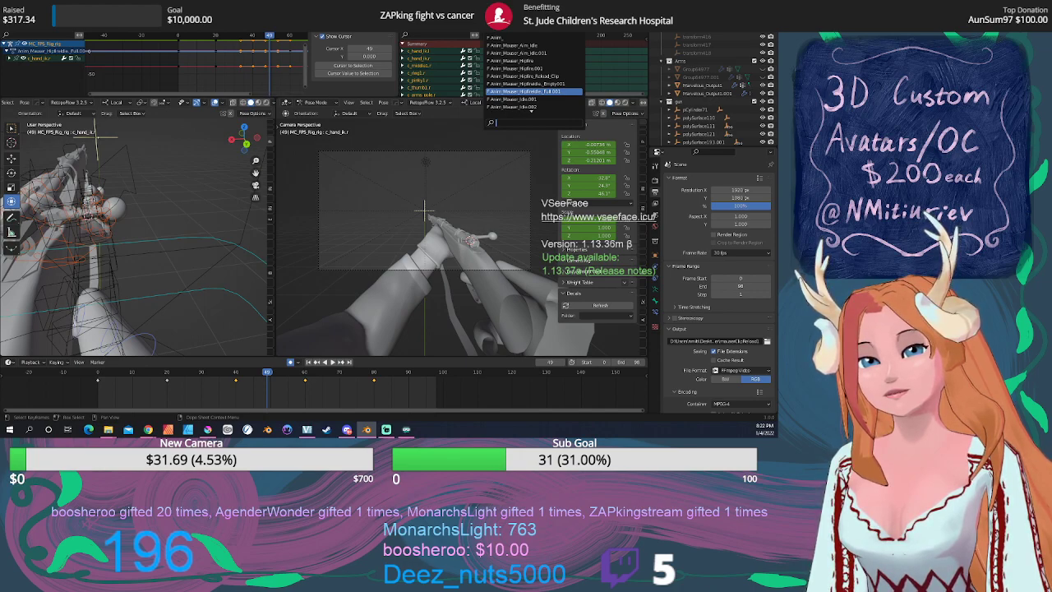
click(547, 84)
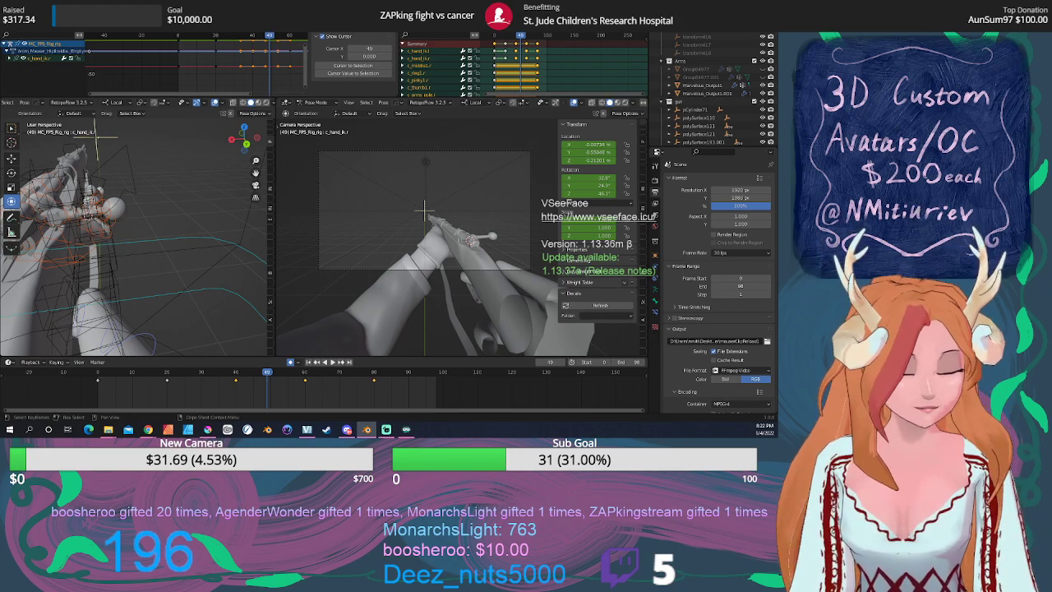
click(572, 36)
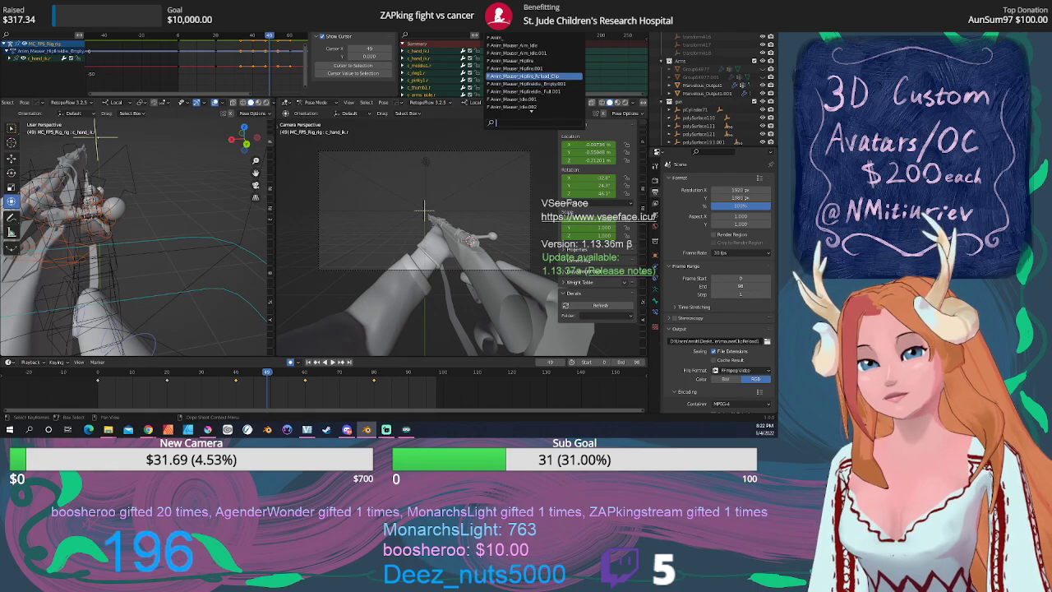
click(526, 76)
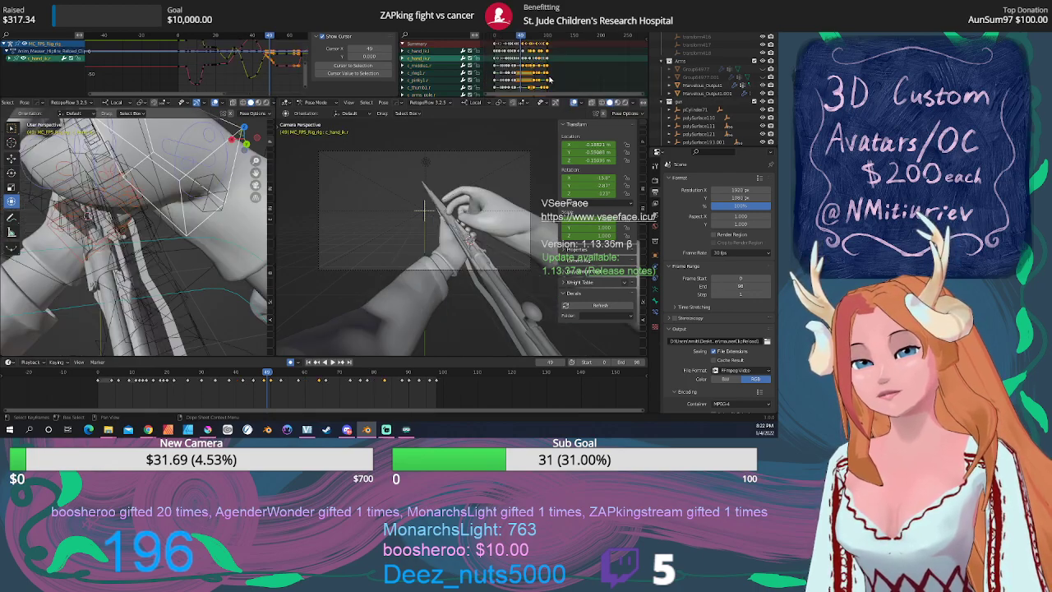
key(space)
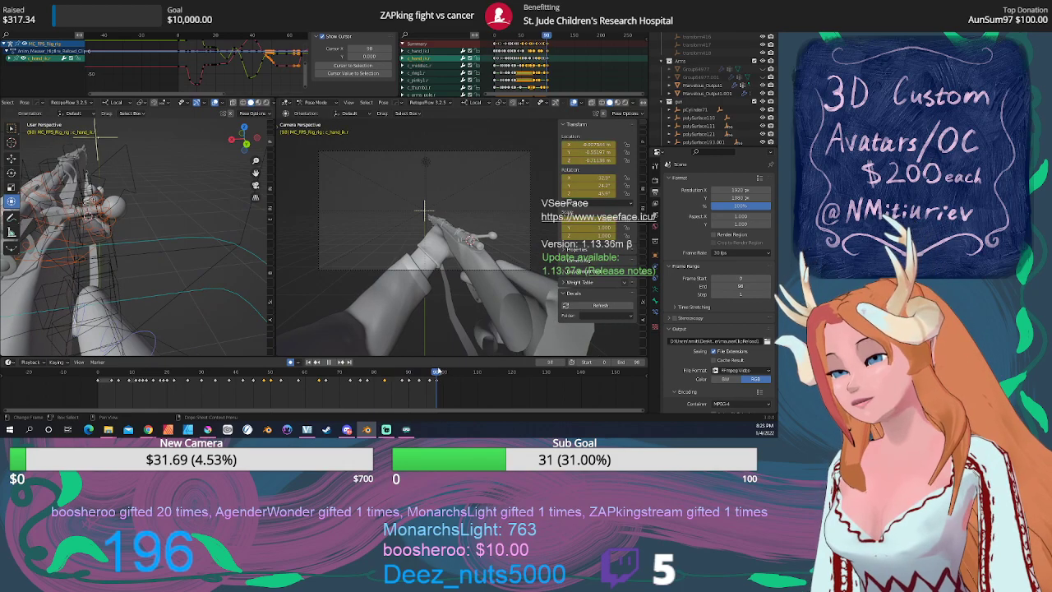
key(space)
Select the rifle's Chamber.002 bone and inspect the bolt at frames 98 and 91 of the reload animation.
scroll(199, 269, up, 5)
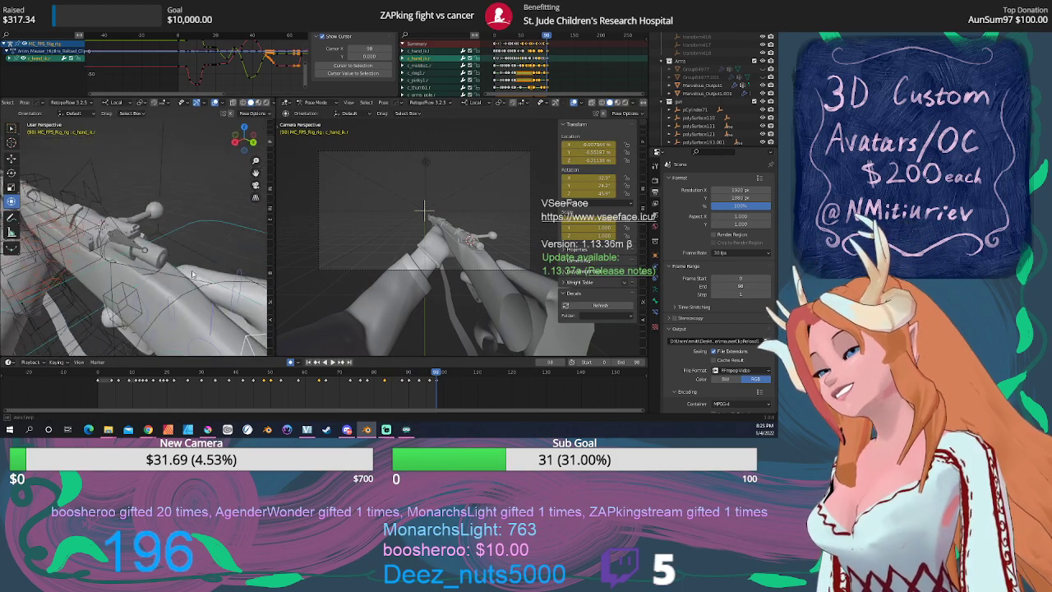
middle_drag(199, 270, 169, 244)
click(137, 221)
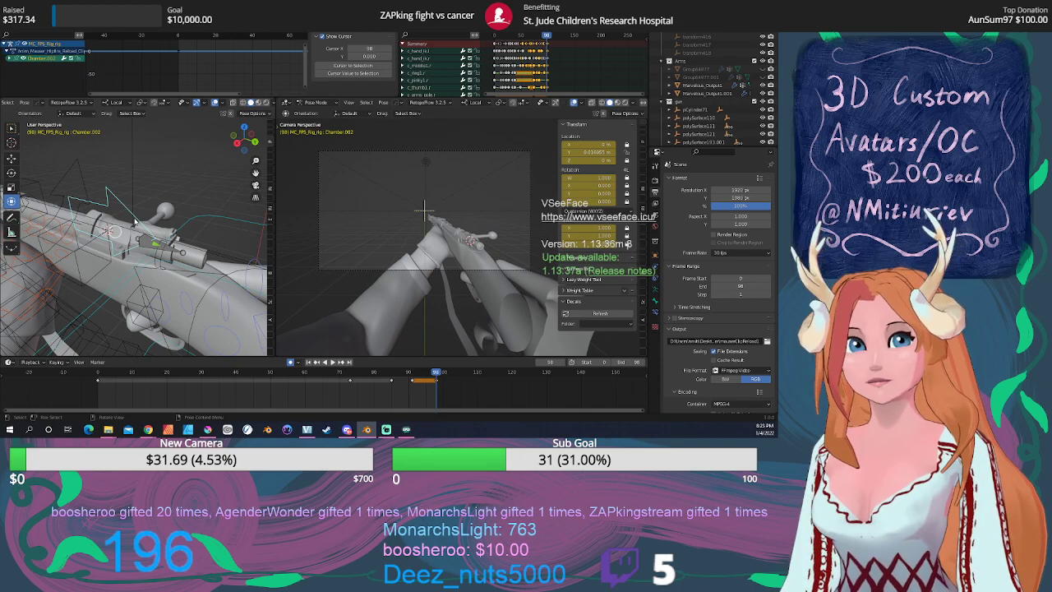
middle_drag(135, 222, 168, 219)
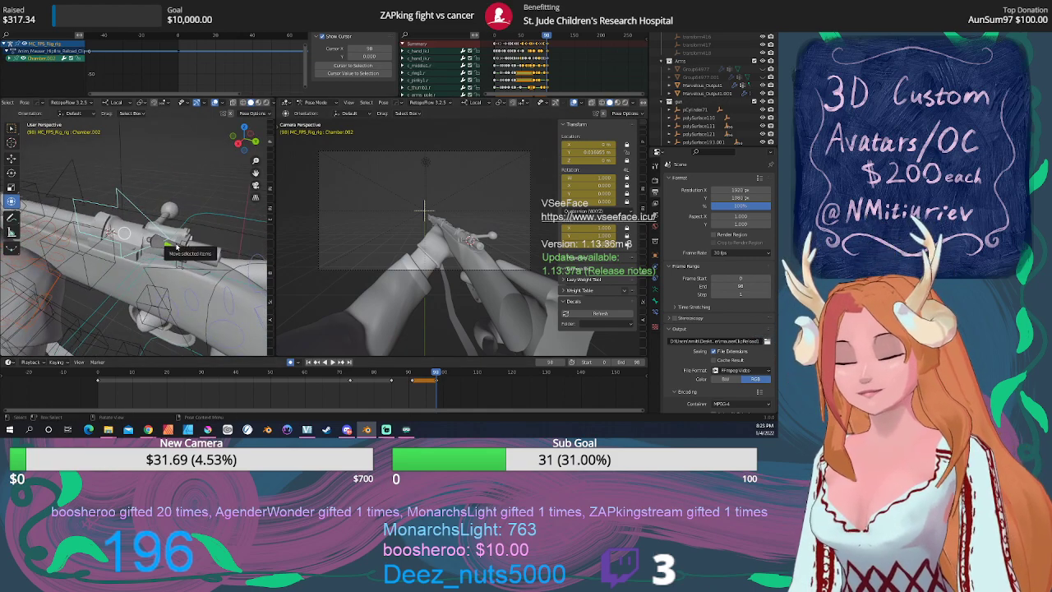
click(176, 247)
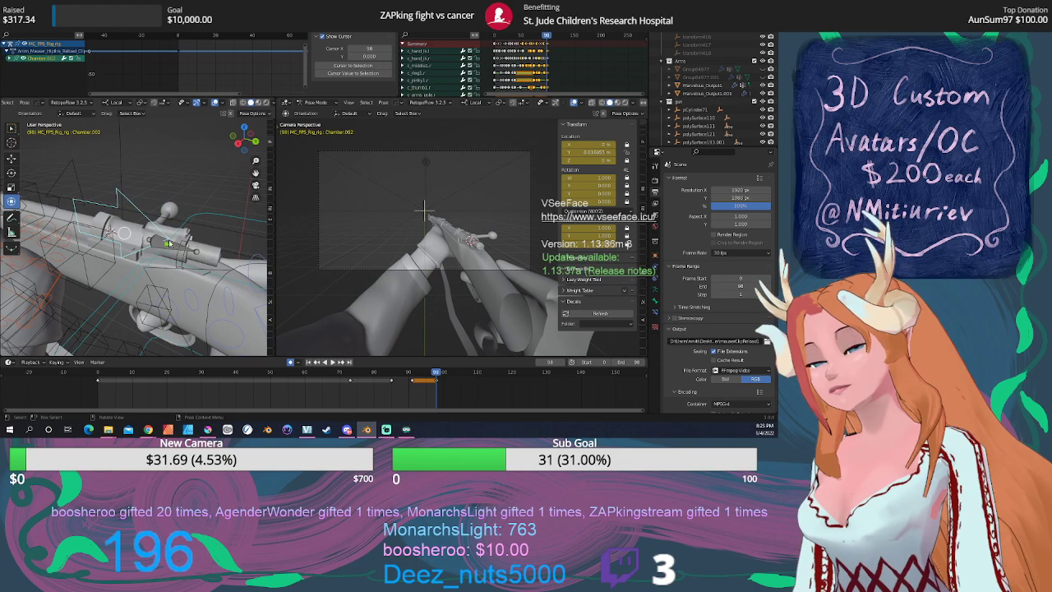
click(413, 379)
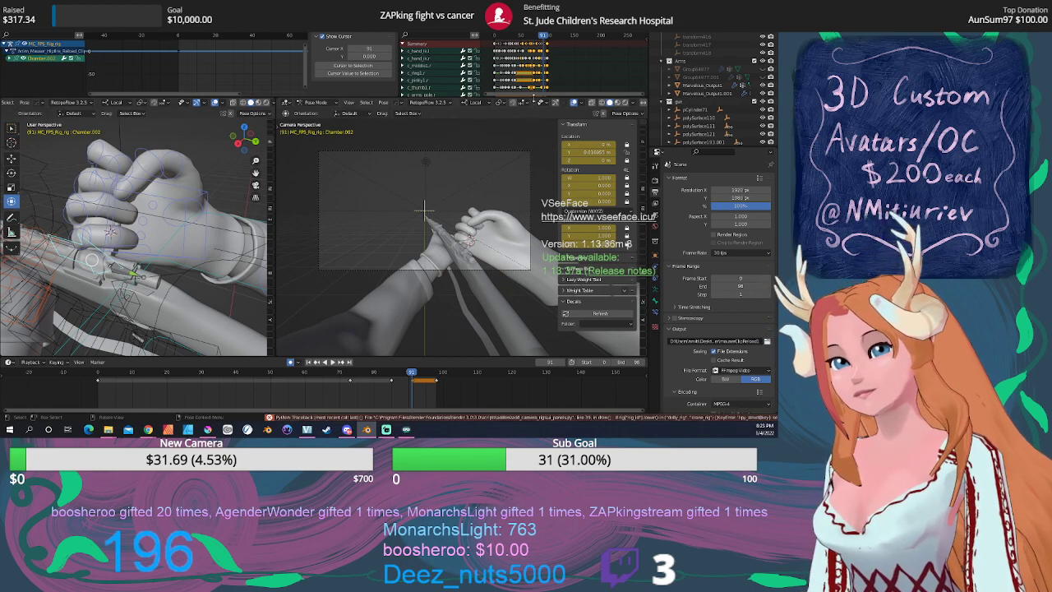
Switch the active action to Anim_Mauser_HipfireIdle_Full.001 with the Chamber.002 bone selected, and check the bolt's position.
click(495, 32)
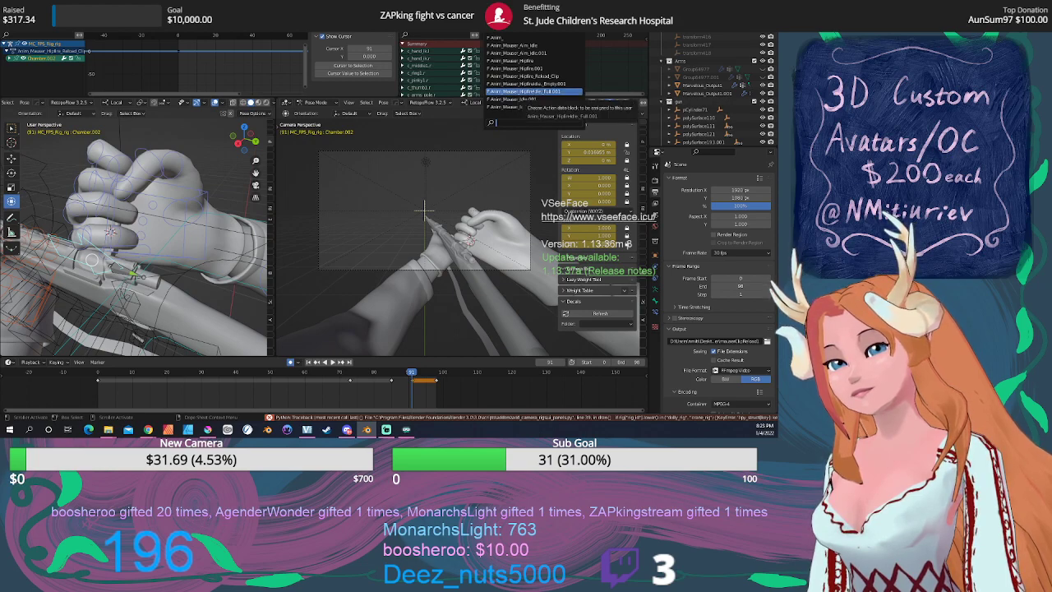
click(534, 91)
key(space)
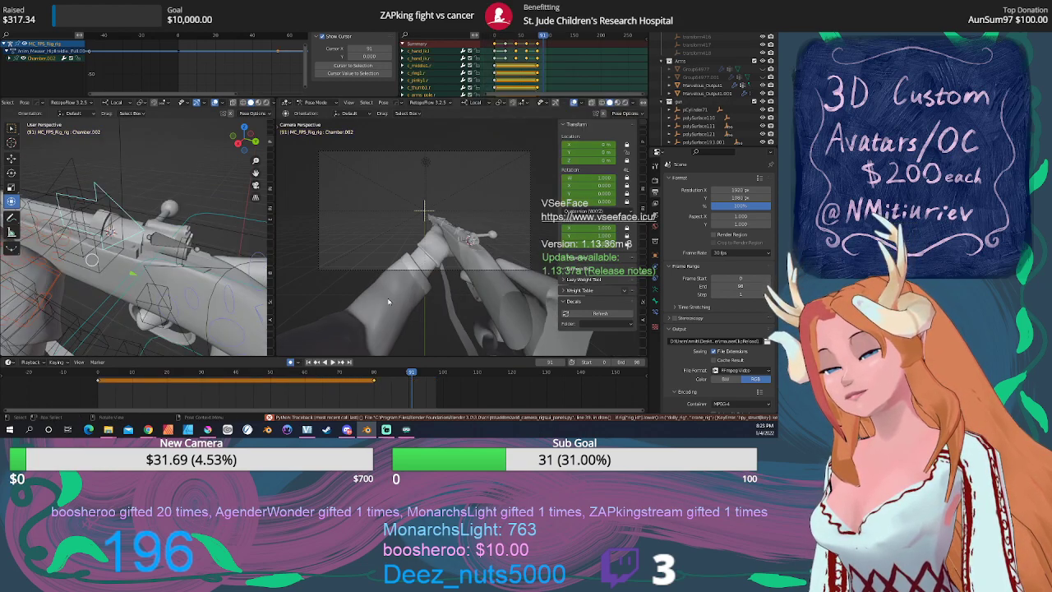
Try to paste keyframes for the chamber bone at frame 0 of the idle action.
click(59, 380)
key(space)
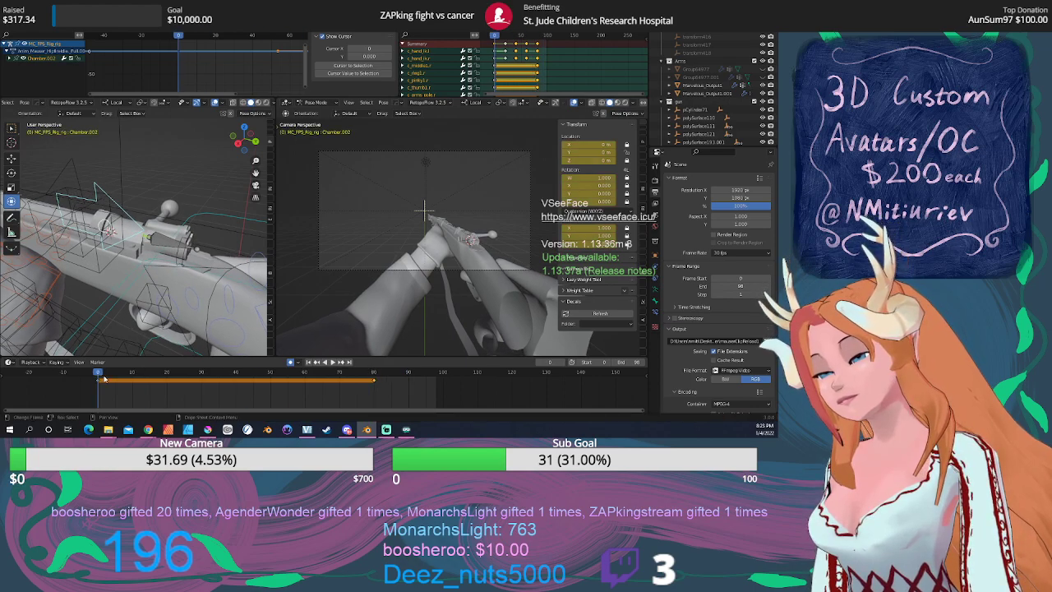
key(ctrl+v)
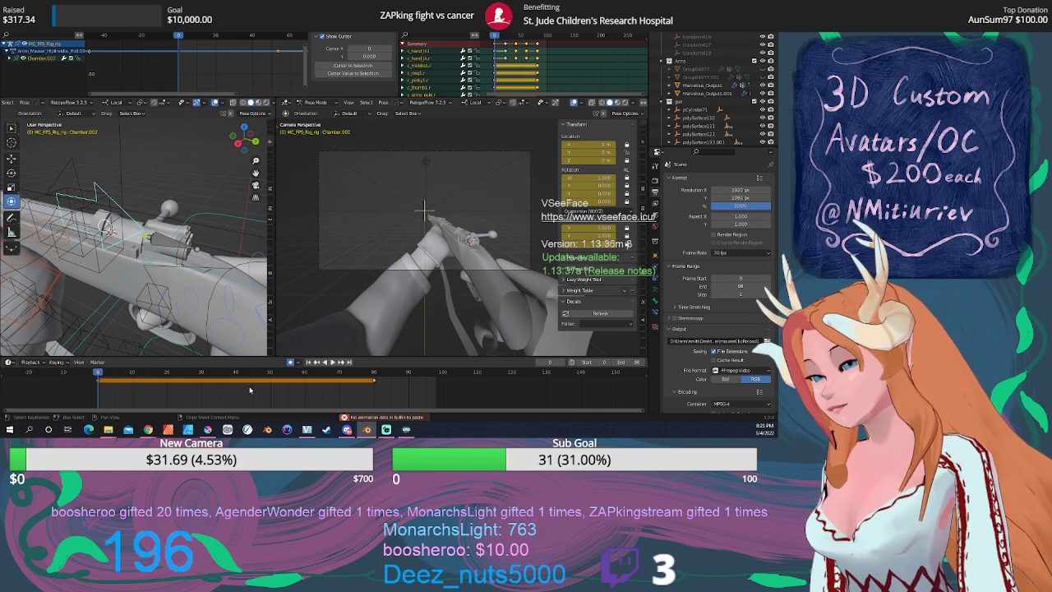
Copy the chamber bone's keyframe at frame 91 from the Anim_Mauser_Hipfire_Reload_Clip action.
click(494, 36)
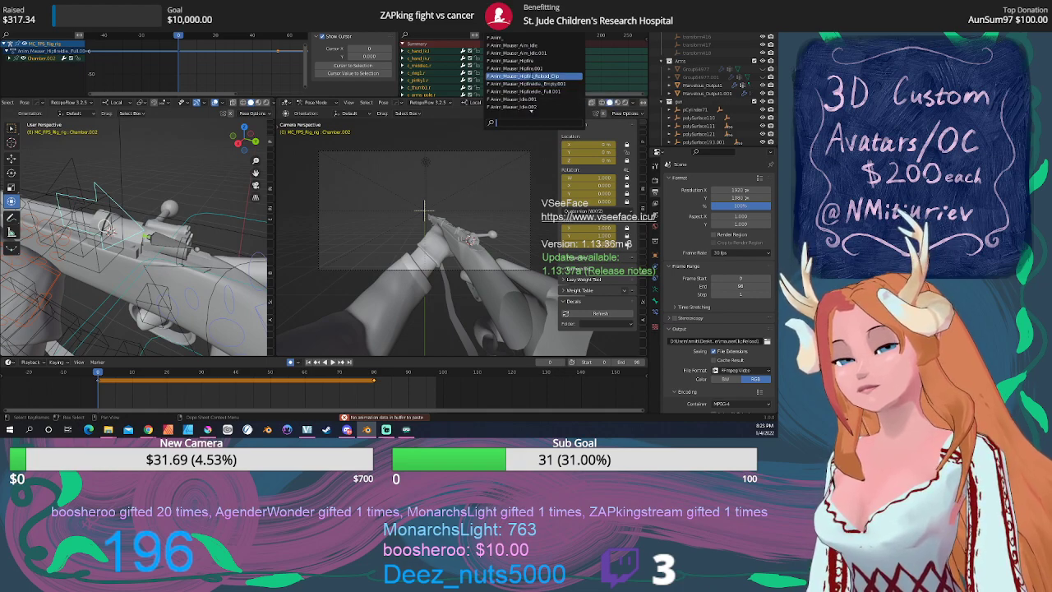
click(526, 75)
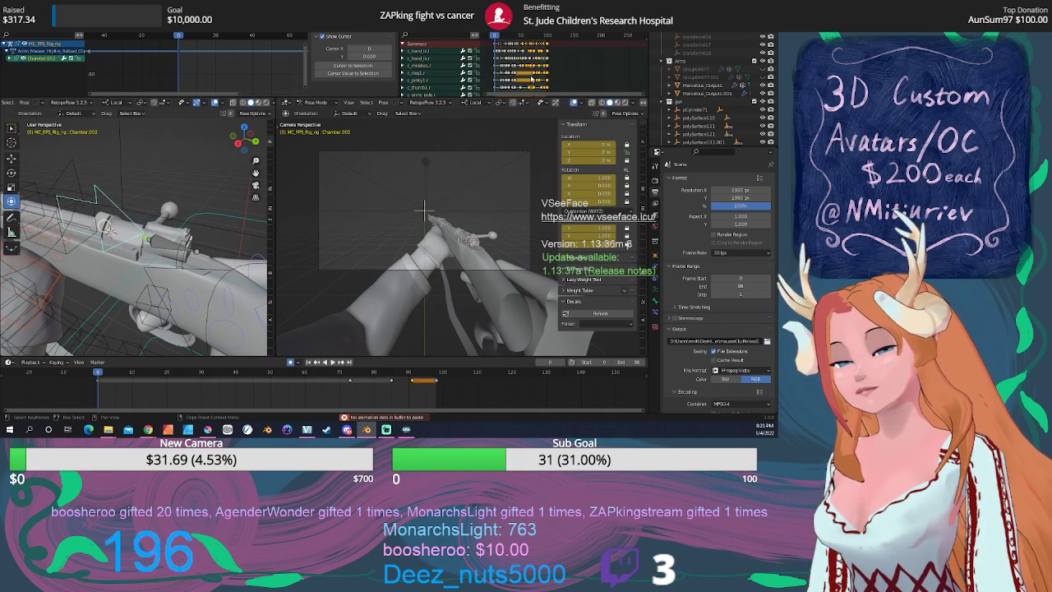
click(411, 375)
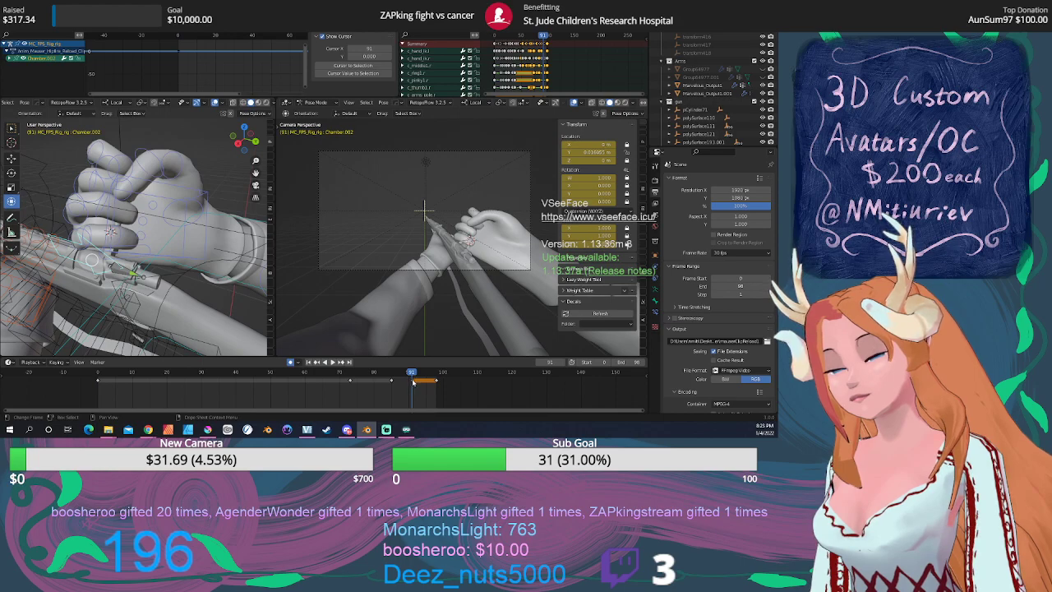
scroll(240, 69, down, 3)
middle_drag(239, 68, 209, 76)
scroll(214, 65, up, 9)
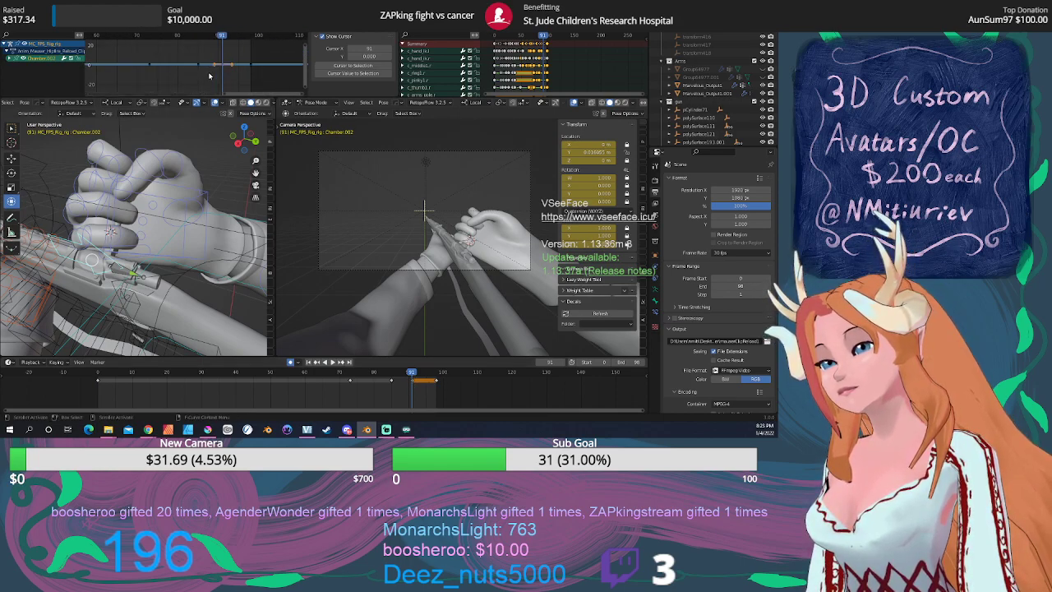
scroll(209, 76, up, 4)
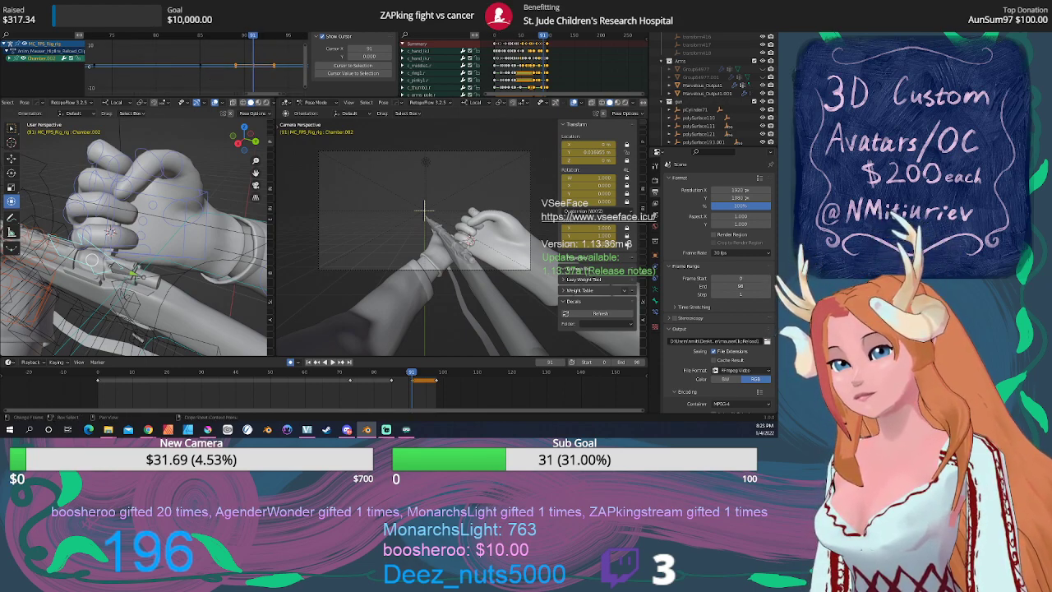
Paste the copied chamber keyframe at frame 0 of the full-magazine hipfire idle action ending in Full.001.
click(491, 28)
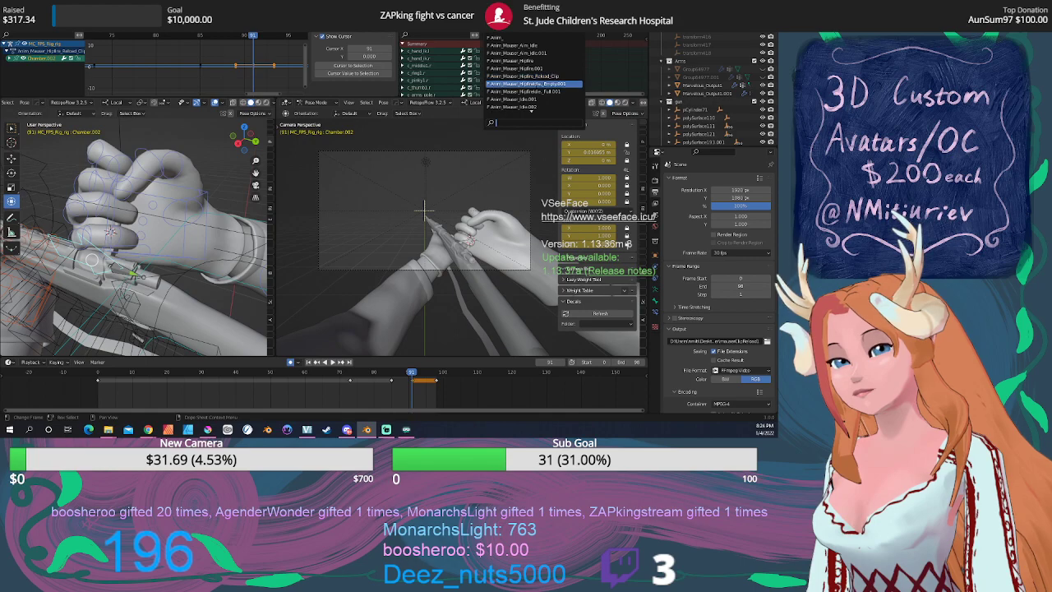
click(525, 90)
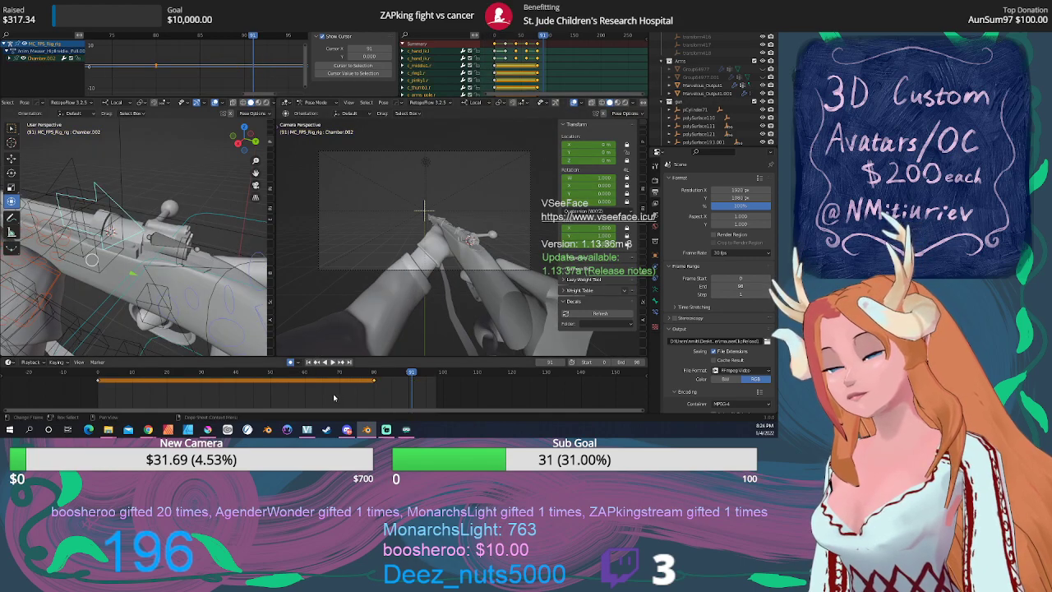
key(shift+Left)
middle_drag(177, 392, 245, 402)
scroll(232, 401, down, 1)
click(221, 382)
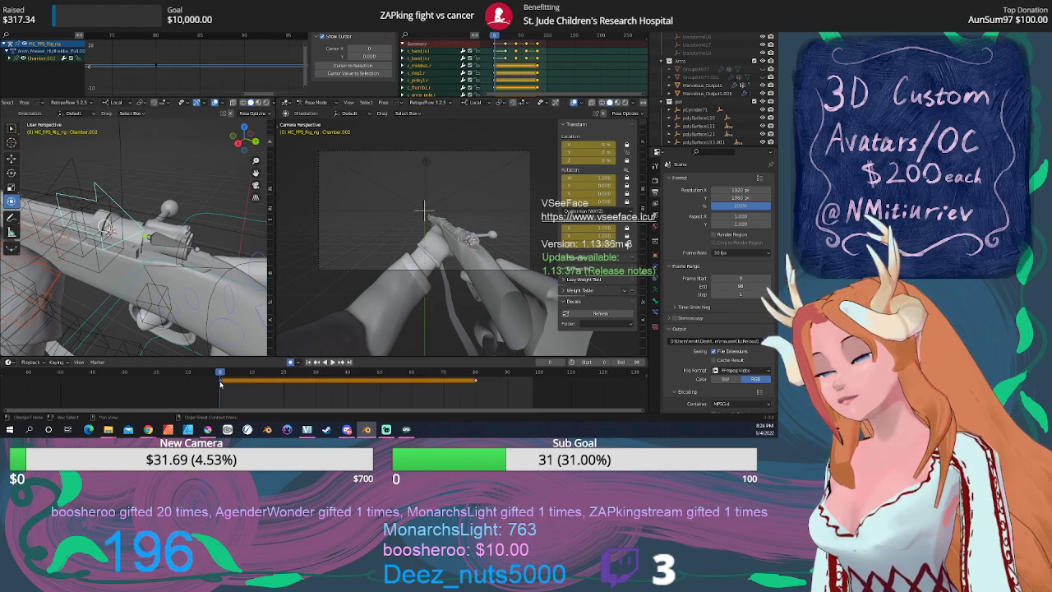
scroll(174, 69, down, 8)
middle_drag(173, 68, 237, 76)
scroll(97, 74, down, 3)
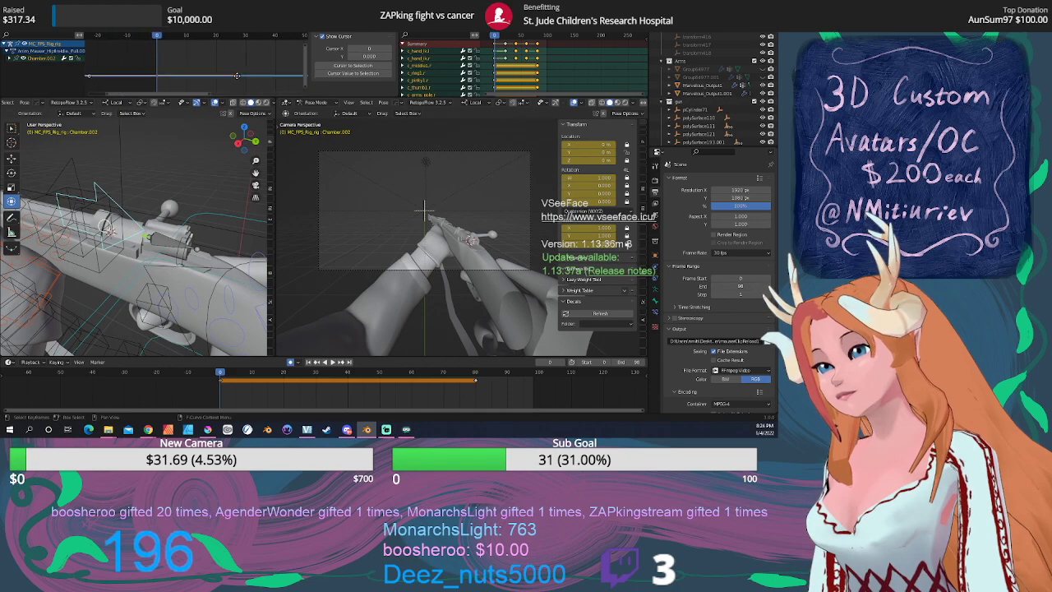
key(ctrl+v)
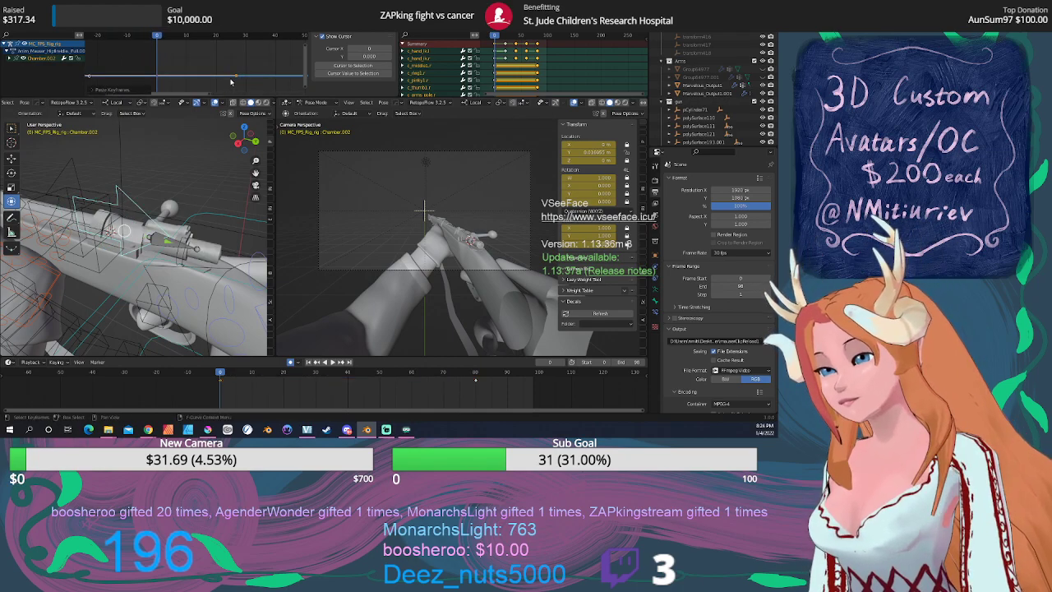
Duplicate the chamber's frame 0 keyframe to frame 80 and scrub the idle action to check the chamber's position.
click(220, 382)
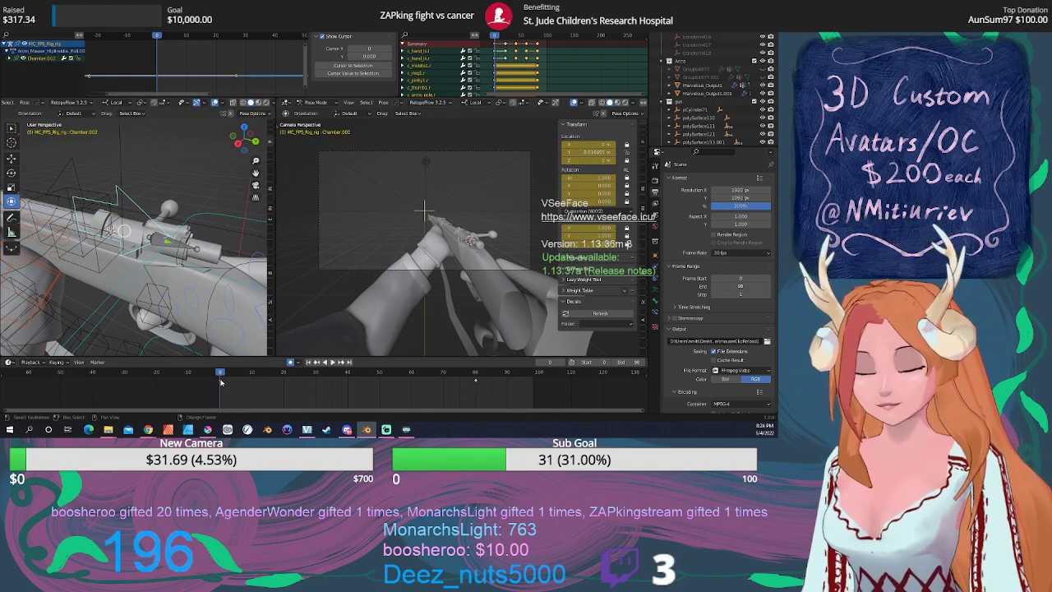
key(g)
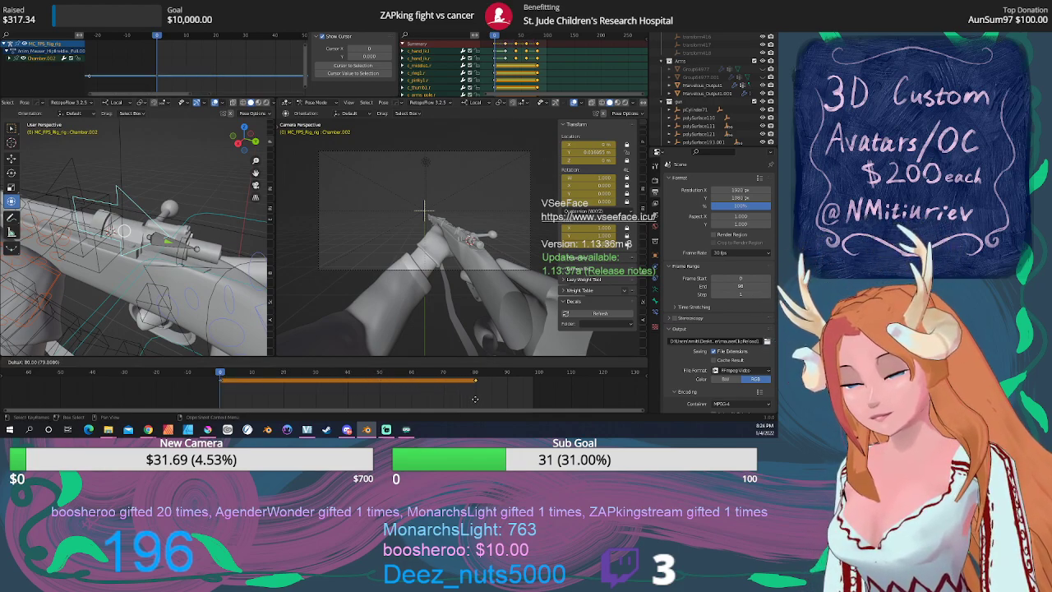
click(472, 399)
scroll(463, 393, down, 1)
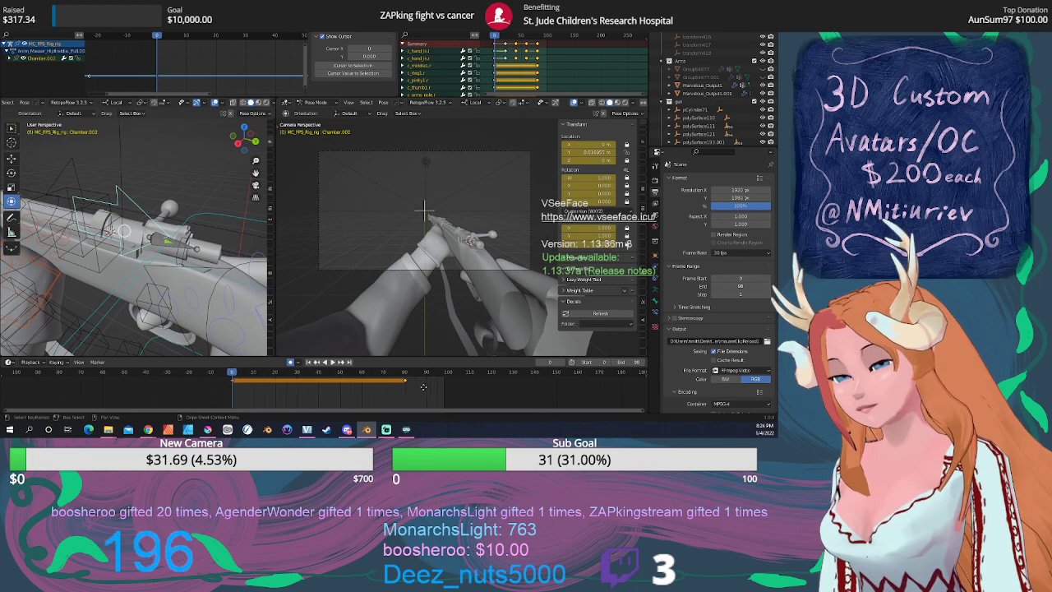
scroll(427, 392, down, 1)
key(space)
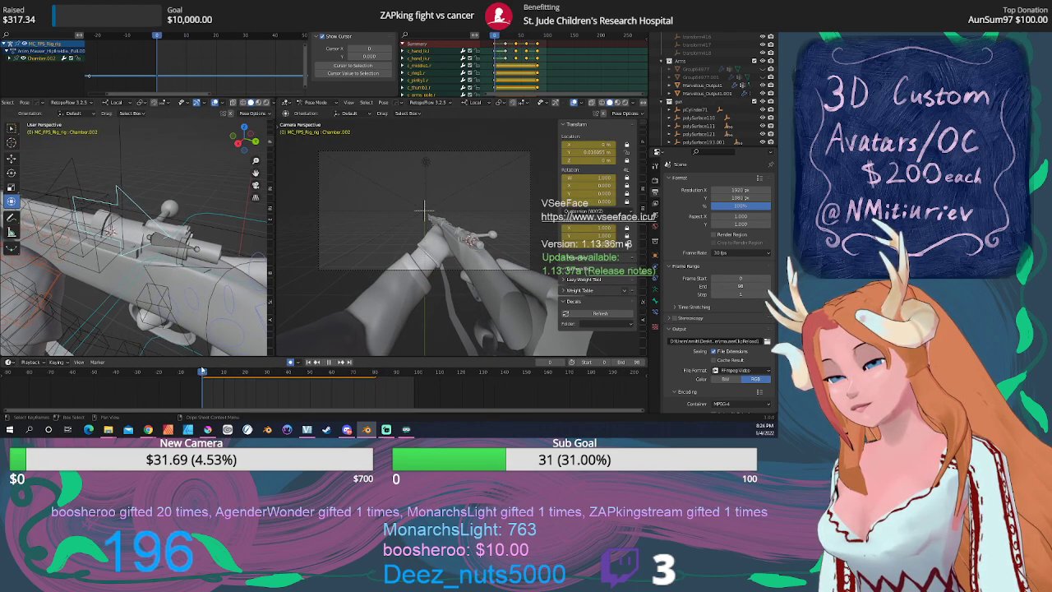
drag(360, 371, 375, 369)
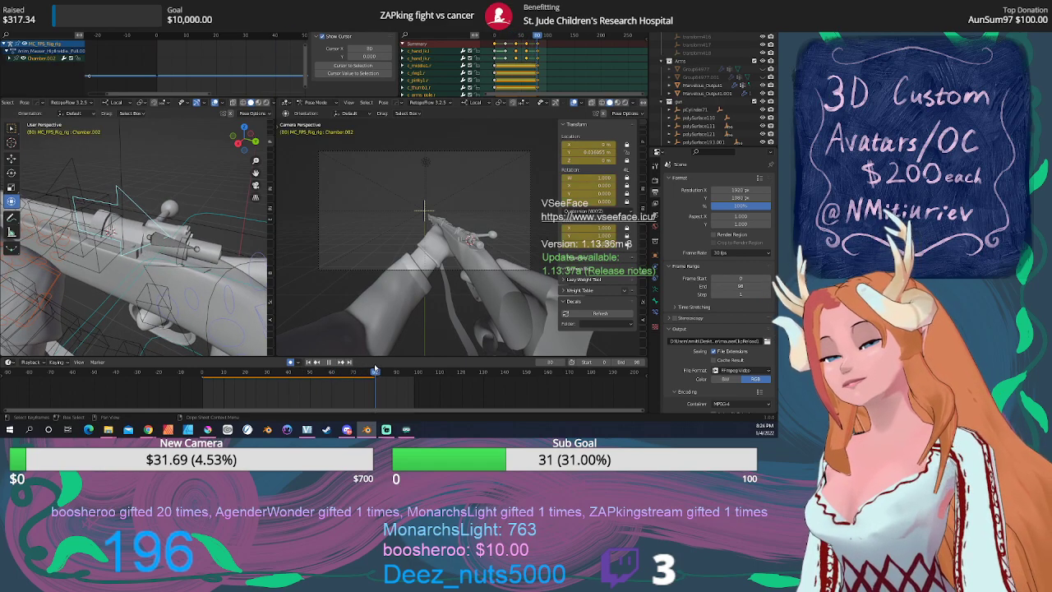
Switch to the Anim_Mauser_Hipfire.001 action and paste the copied chamber keyframe at frame 0.
click(490, 26)
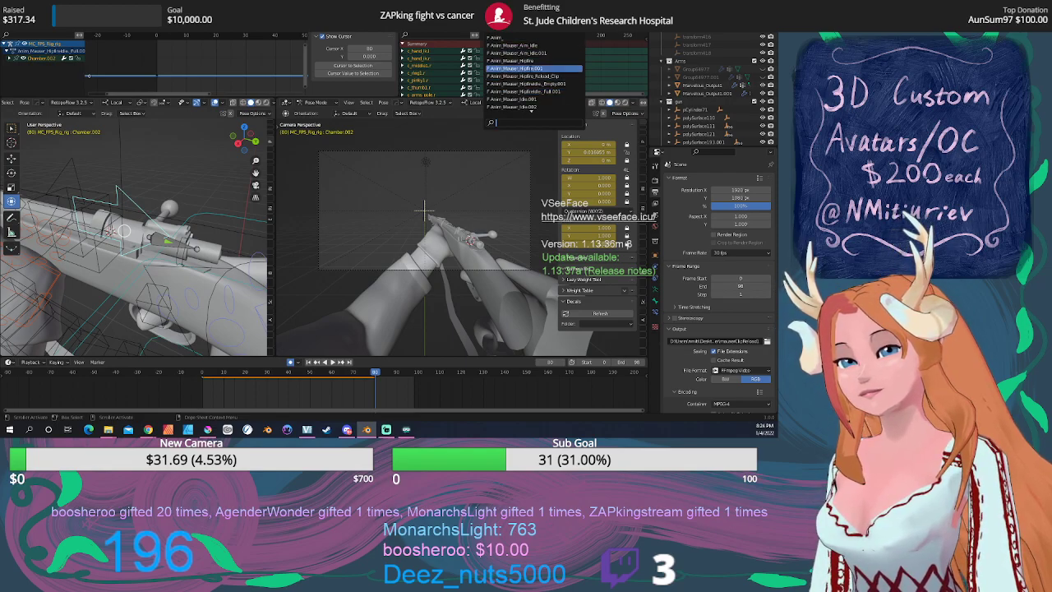
click(533, 70)
click(228, 370)
key(shift+Left)
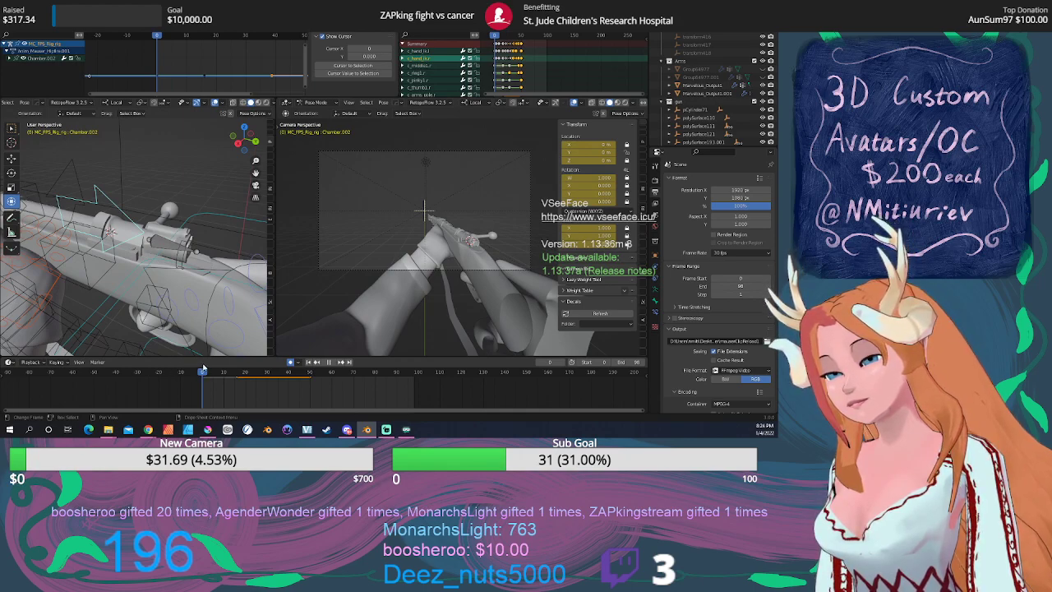
mouse_move(212, 397)
middle_down()
mouse_move(224, 406)
mouse_move(227, 386)
middle_up()
click(222, 383)
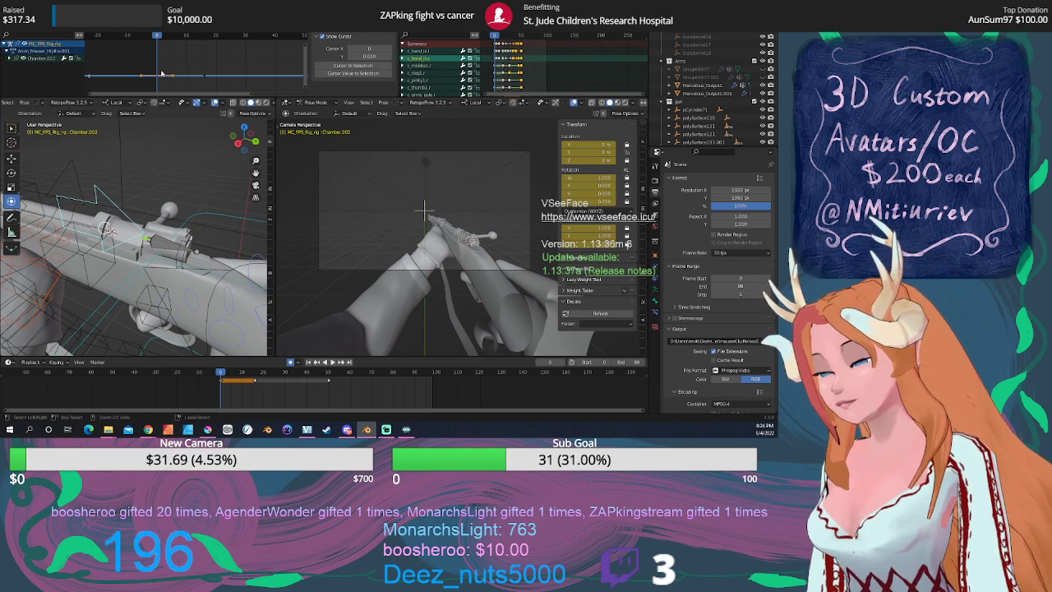
key(ctrl+v)
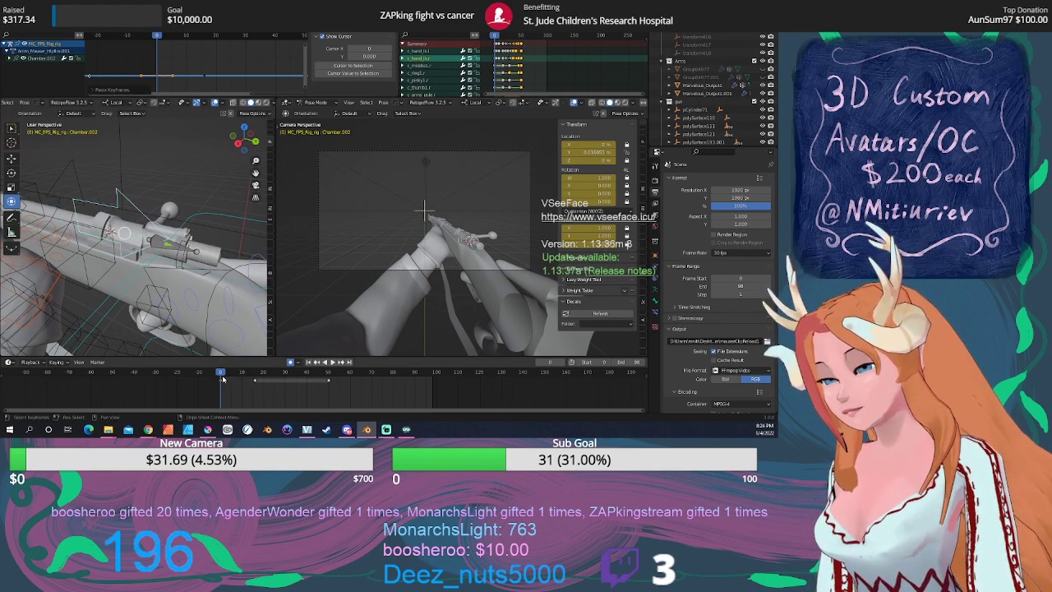
Add a chamber keyframe at frame 8 of the hipfire action with Y location 0 and play it back.
click(232, 376)
mouse_move(233, 375)
mouse_down()
mouse_move(251, 378)
mouse_move(241, 378)
mouse_up()
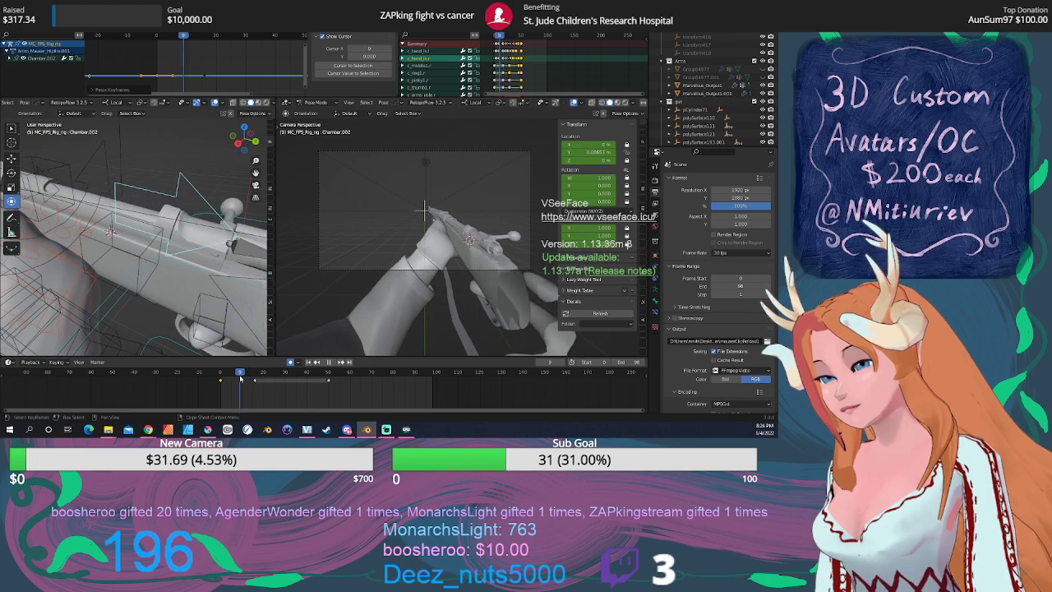
scroll(244, 387, up, 6)
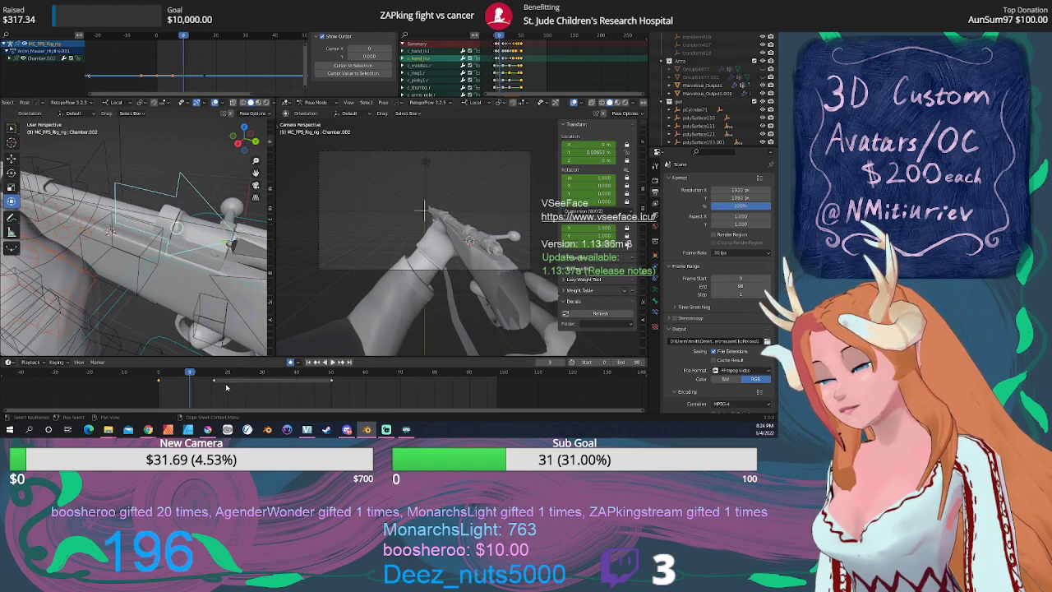
drag(192, 375, 141, 362)
key(space)
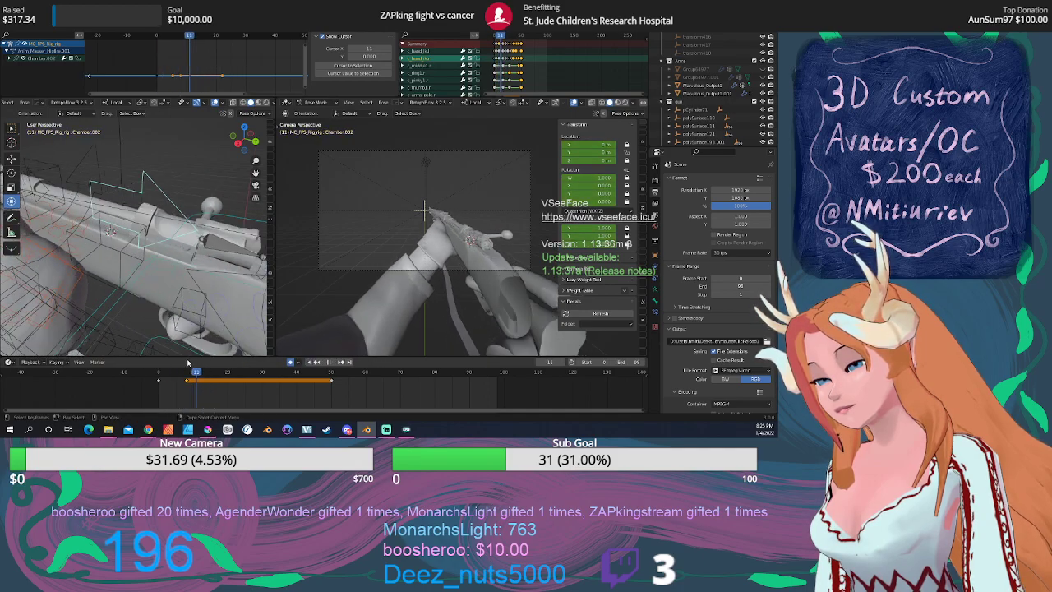
key(Escape)
Review the bolt motion from the side and move the chamber's last keyframe to frame 34.
middle_drag(181, 270, 139, 247)
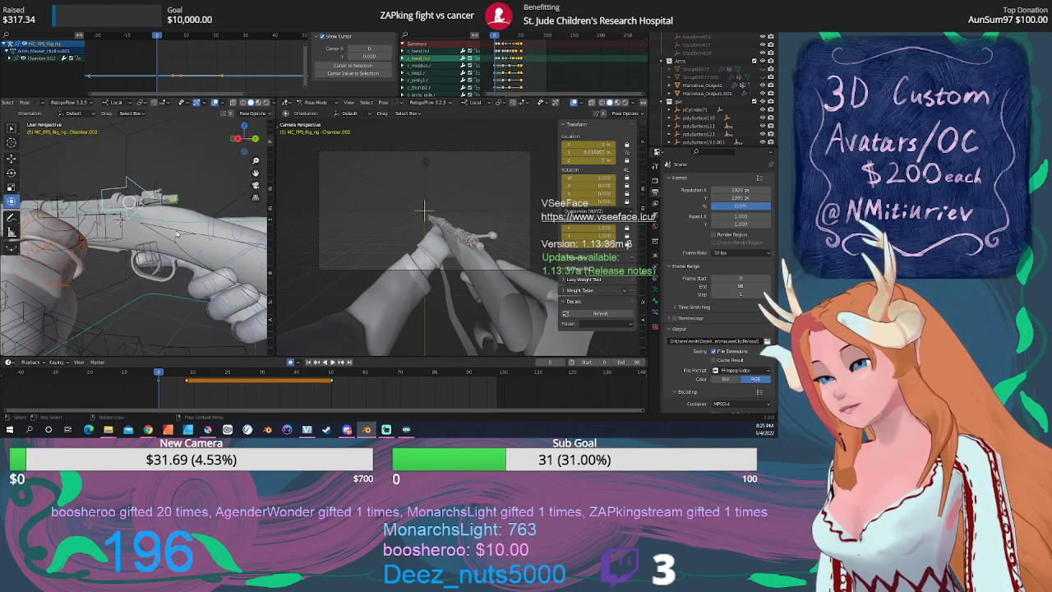
click(330, 362)
key(space)
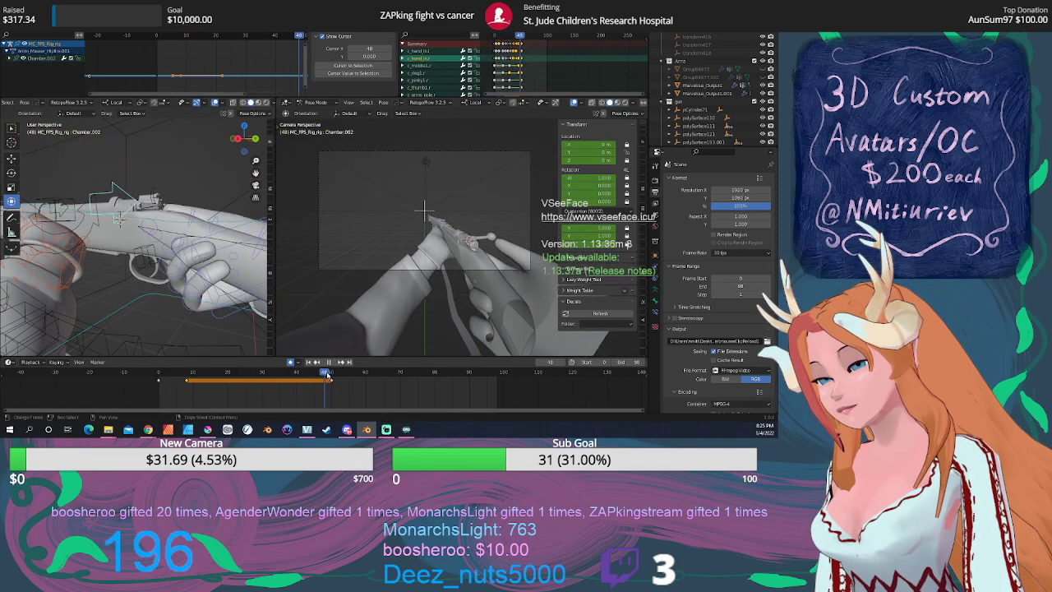
mouse_move(292, 372)
mouse_down()
mouse_move(280, 372)
mouse_move(315, 375)
mouse_move(298, 372)
mouse_up()
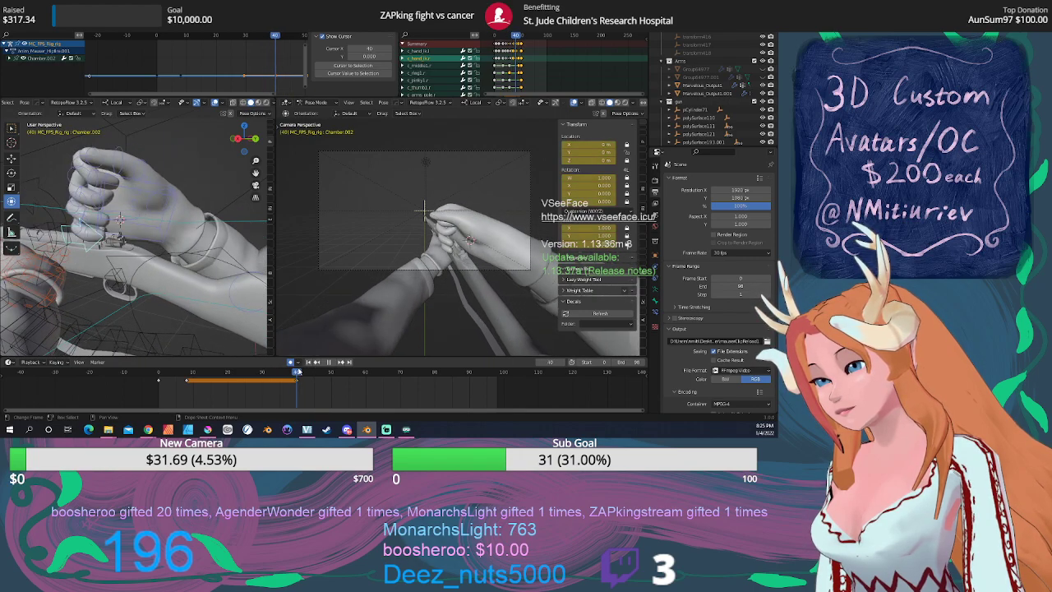
mouse_move(287, 381)
mouse_down()
mouse_move(270, 376)
mouse_move(298, 379)
mouse_up()
click(279, 380)
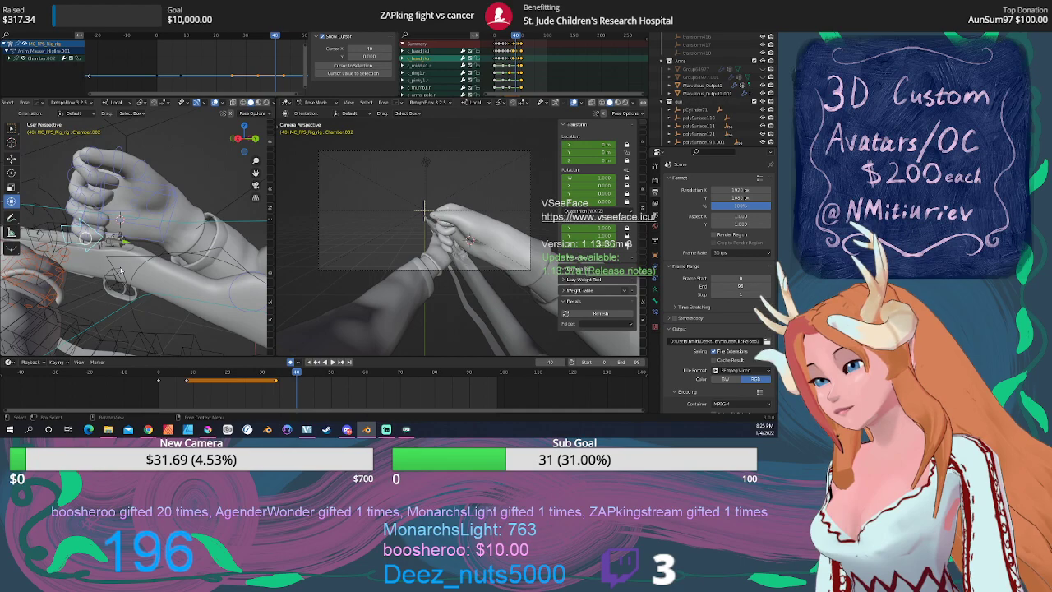
Duplicate the chamber's frame 0 keyframe to frame 40 and play the hipfire action from the start.
click(161, 382)
drag(161, 383, 344, 371)
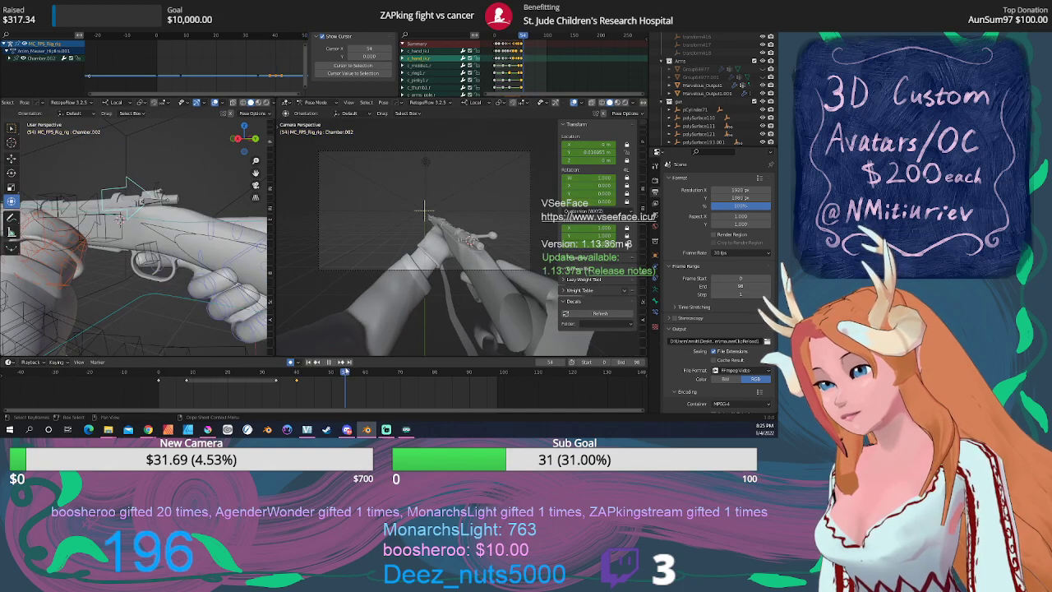
click(309, 361)
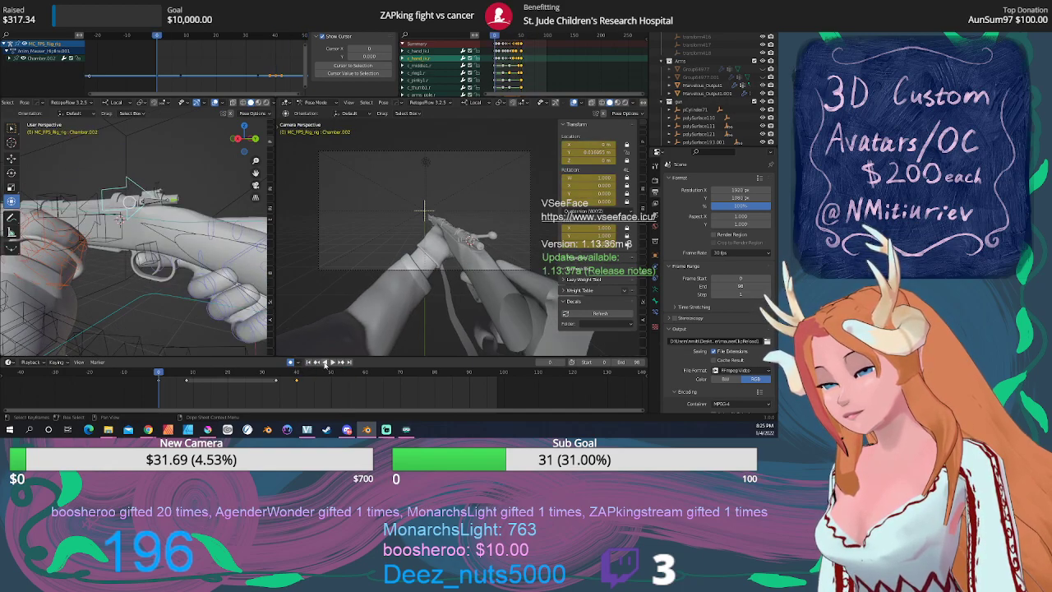
click(332, 363)
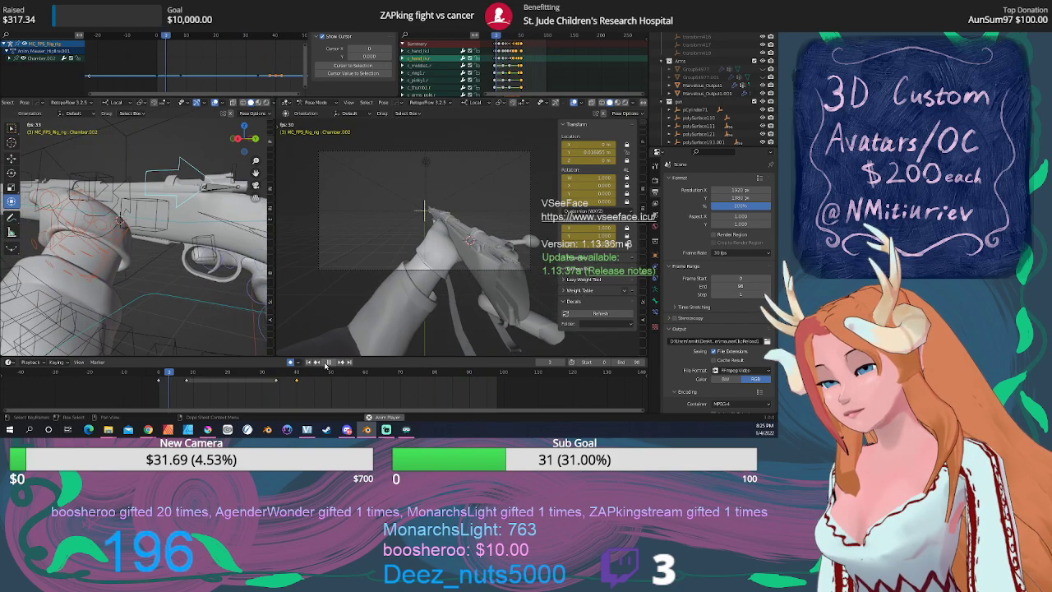
click(329, 362)
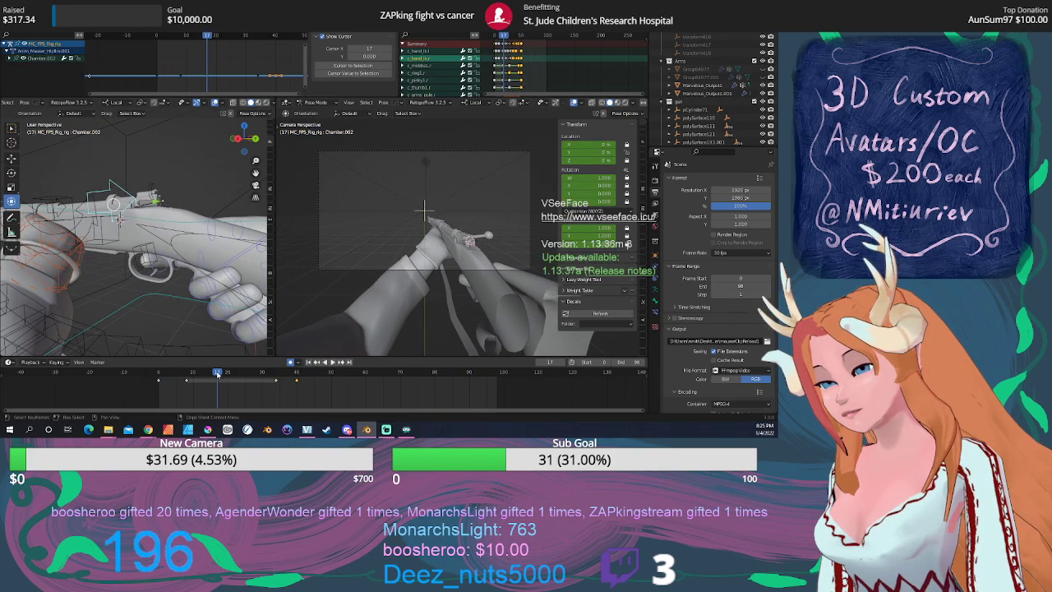
Scrub the hipfire action between frames 8 and 17 and replay it from frame 0 to examine the chamber's motion.
click(185, 373)
drag(184, 372, 211, 379)
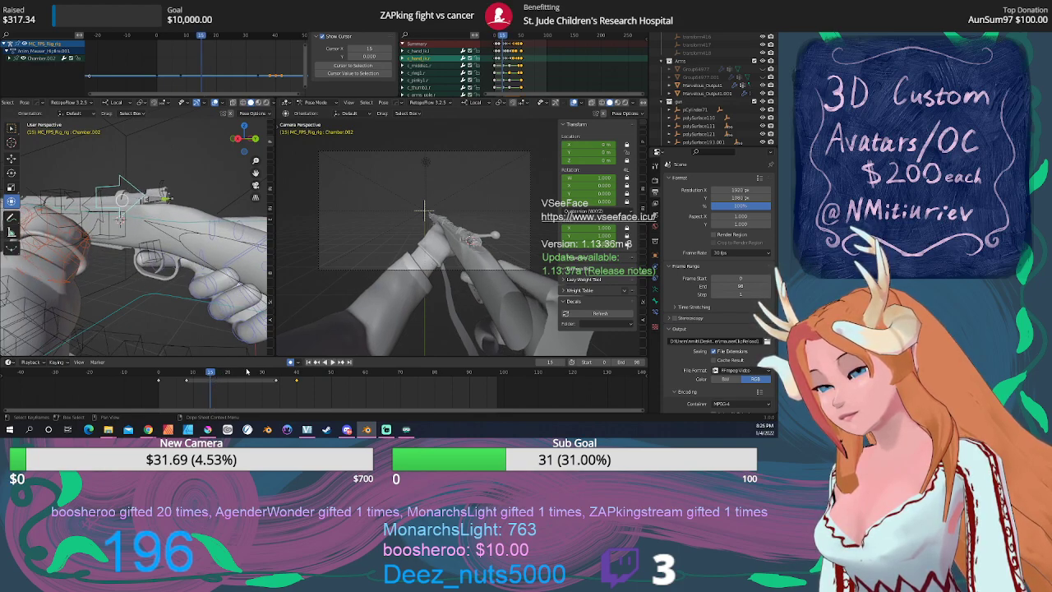
click(308, 362)
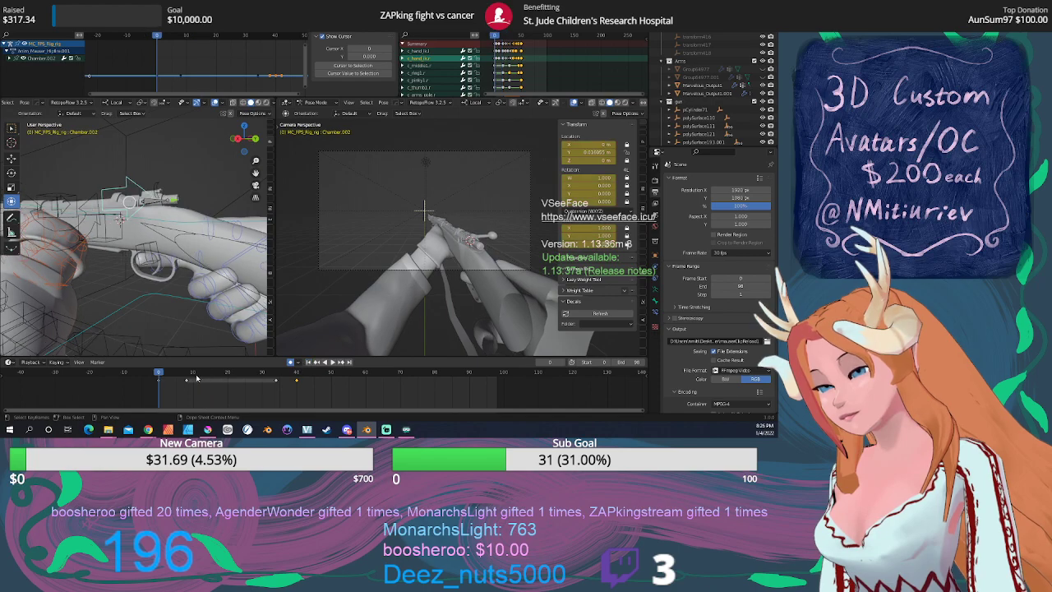
key(space)
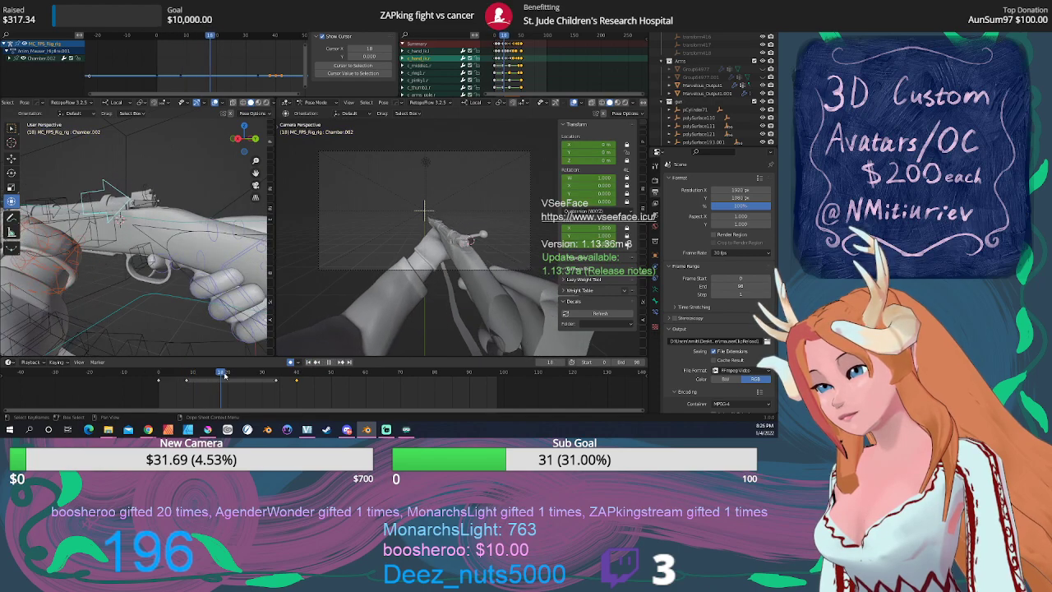
Show the keyframes of all bones and replay the hipfire action from frame 0, stopping at frame 16 to check the bolt timing.
drag(230, 376, 218, 376)
key(a)
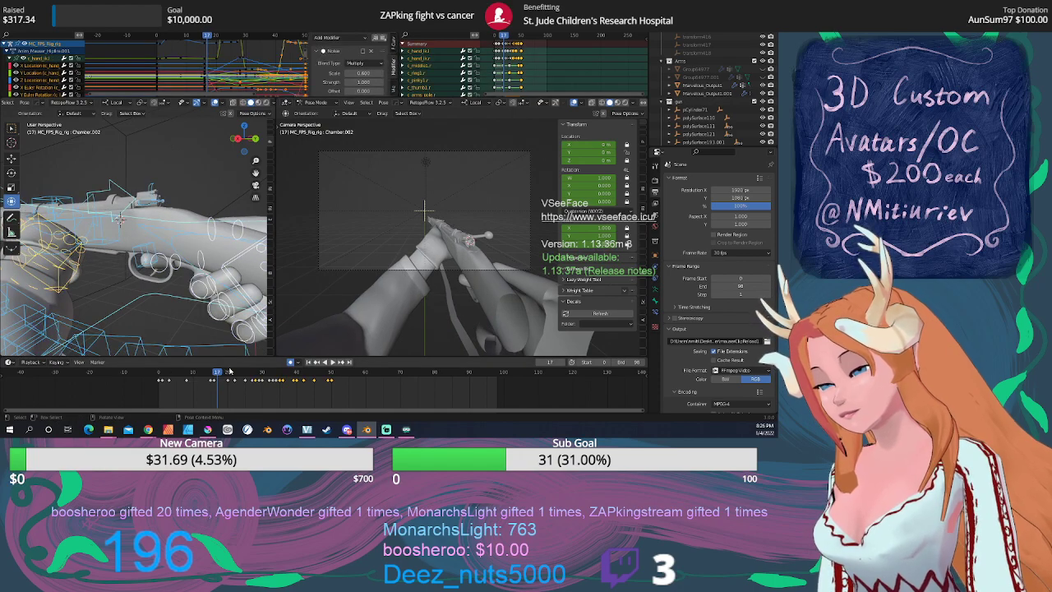
click(310, 363)
key(space)
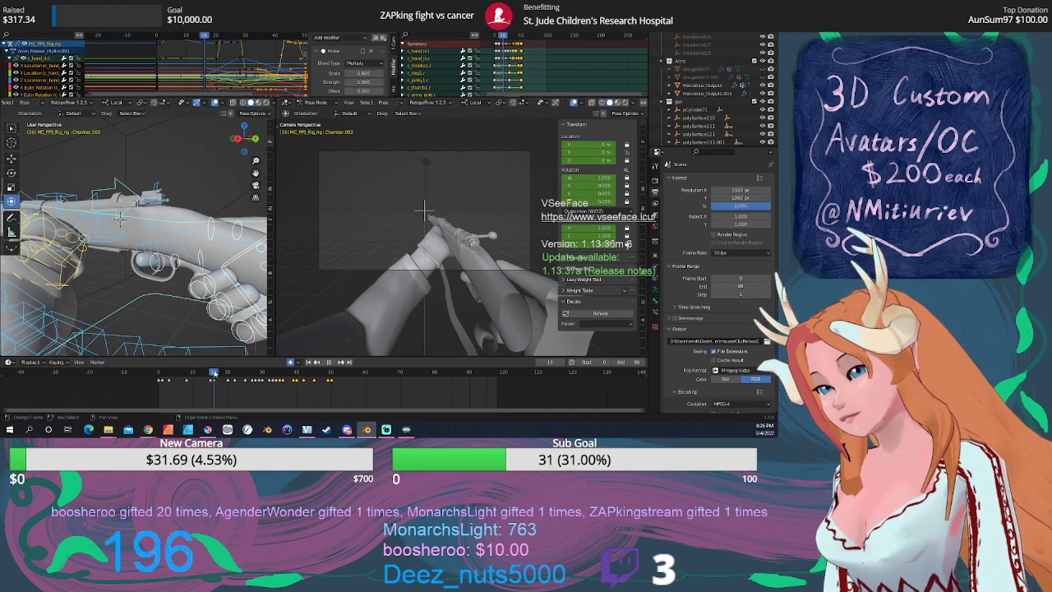
key(space)
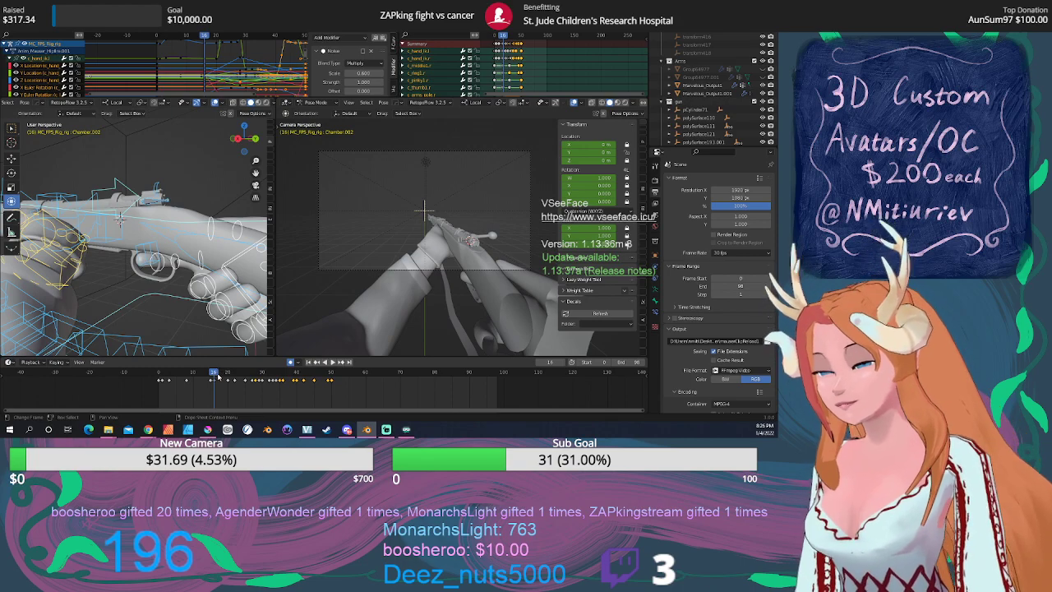
Duplicate the chamber bone's frame 8 keyframe to frame 16 in the hipfire action.
click(128, 188)
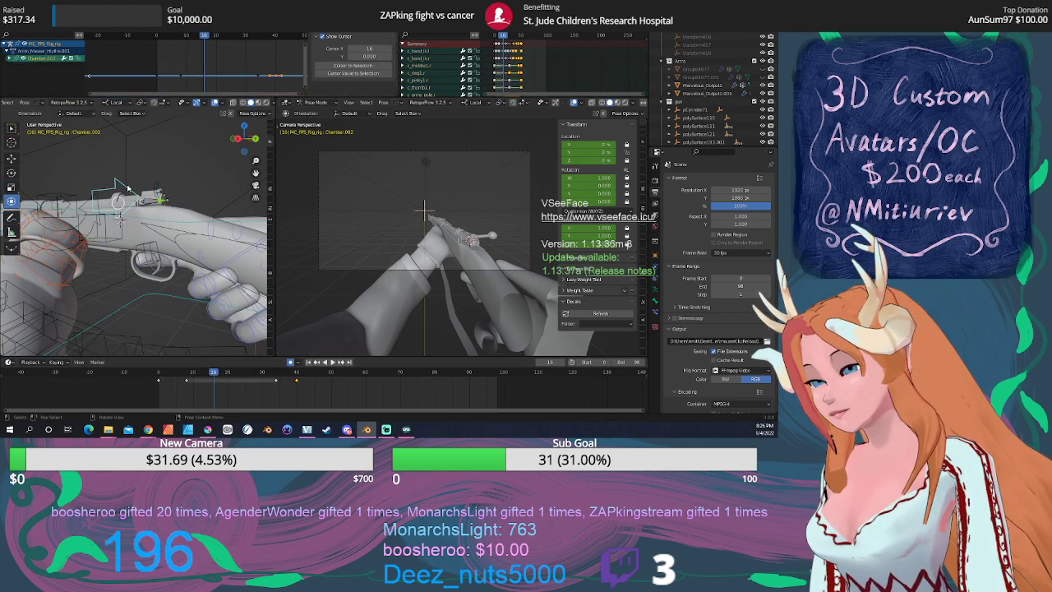
click(188, 380)
drag(188, 383, 213, 391)
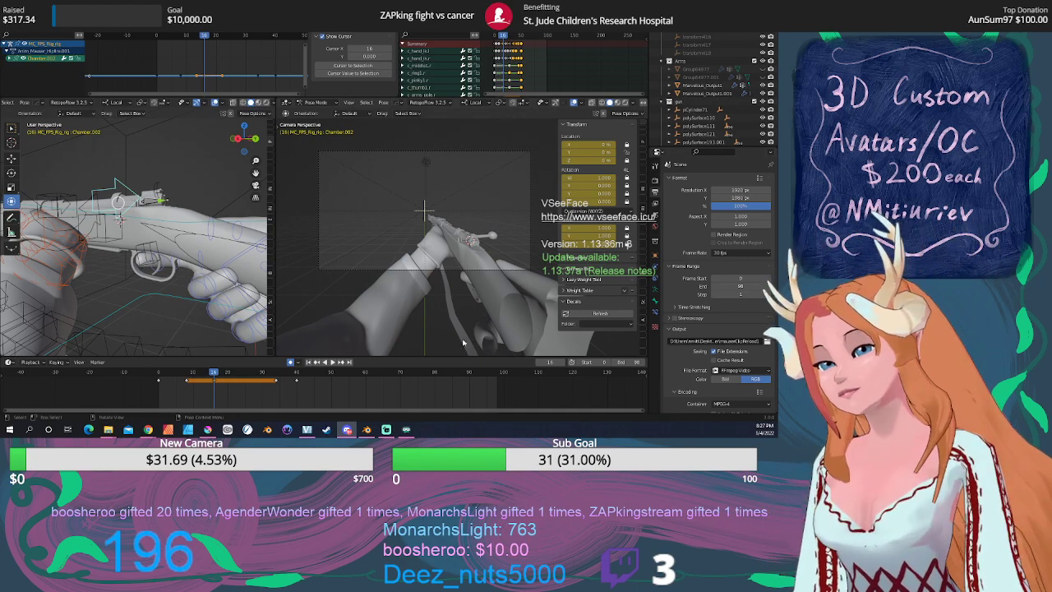
Play the hipfire action from frame 0 and scrub up to frame 16 to examine the chambered round's motion.
drag(215, 374, 148, 377)
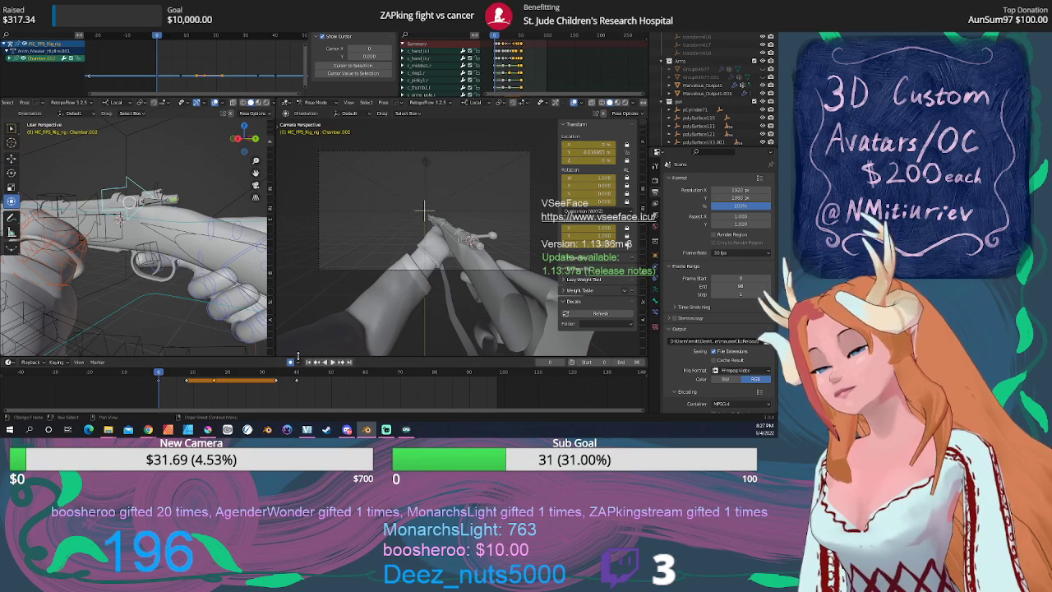
click(336, 365)
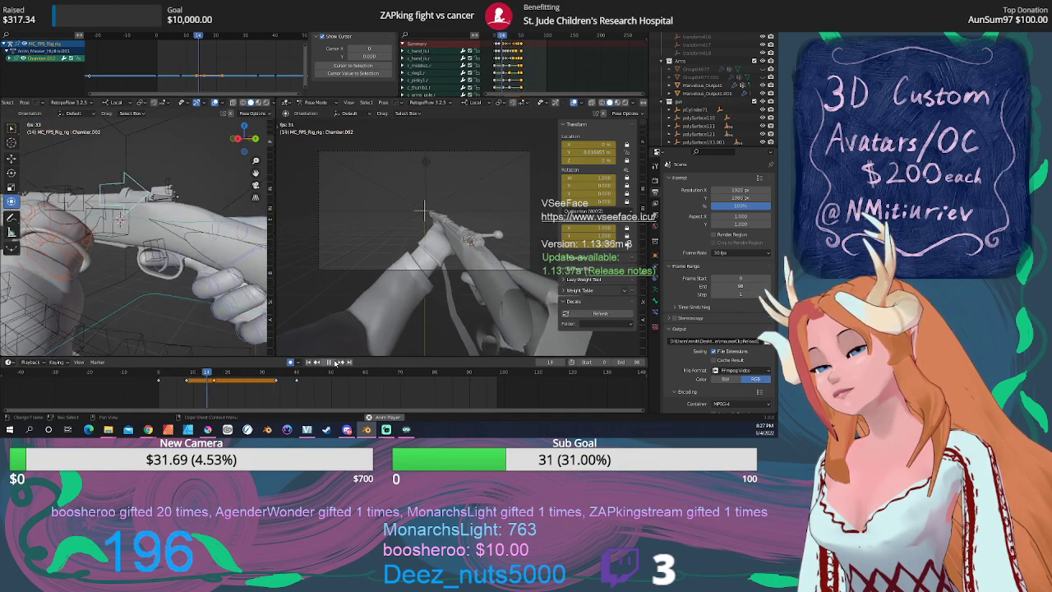
click(329, 362)
click(311, 362)
drag(175, 374, 213, 373)
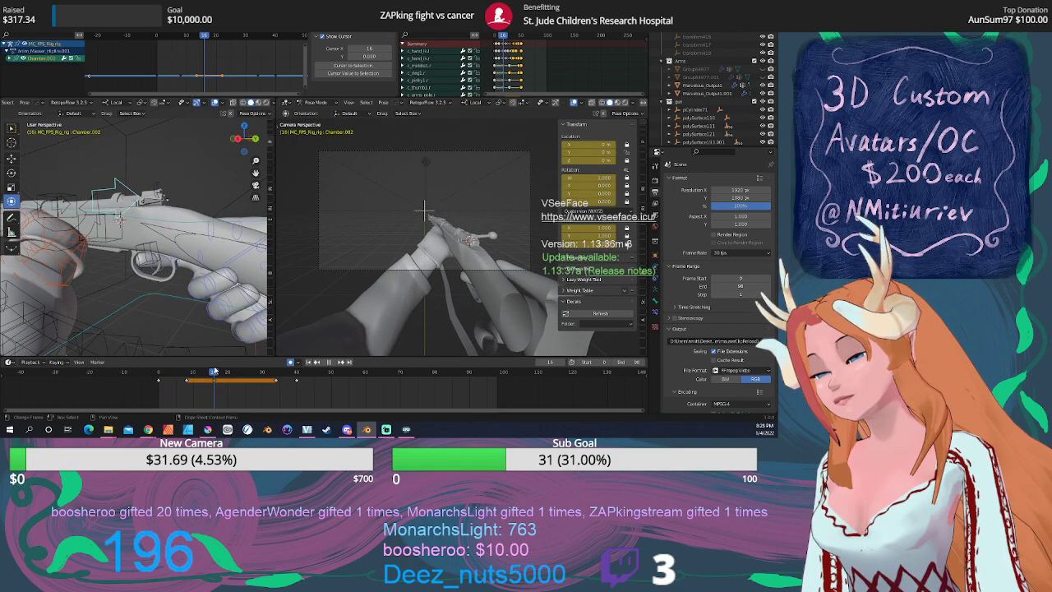
click(309, 363)
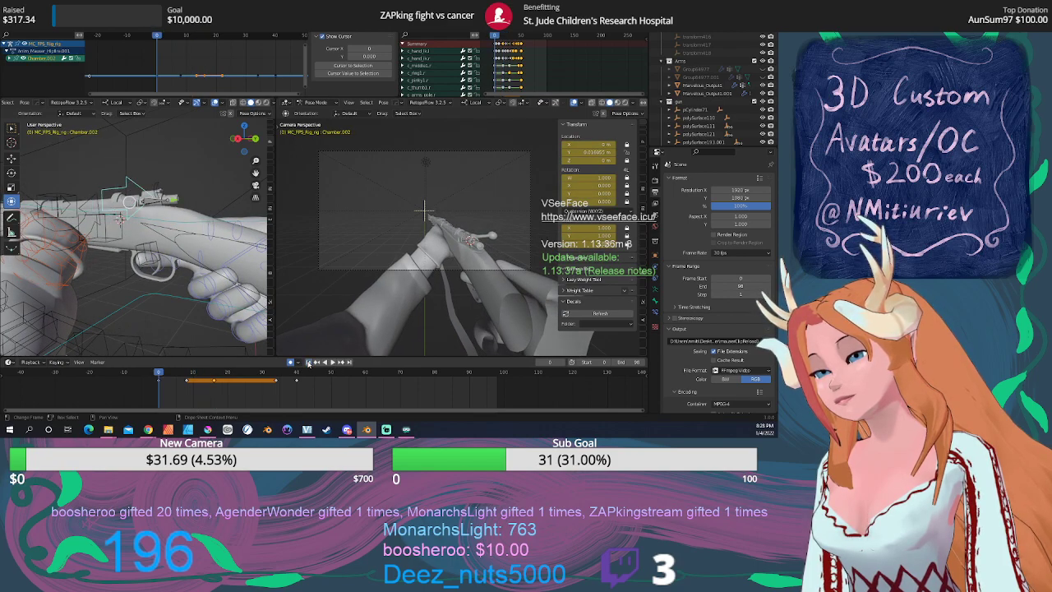
drag(189, 372, 214, 373)
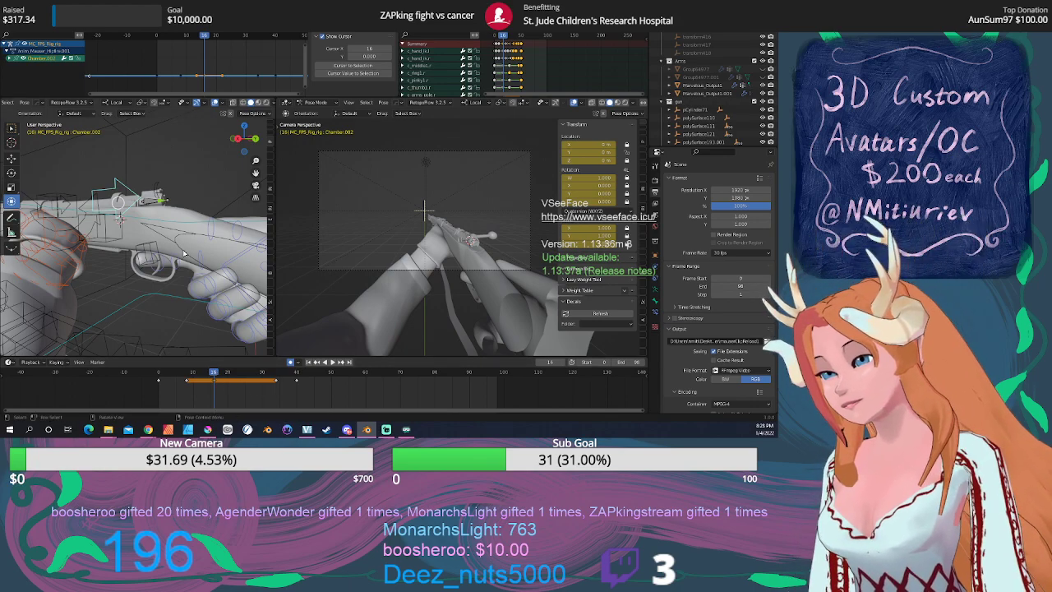
Select all bones and play the hipfire action from frame 0 to check the chamber against the full rig.
key(a)
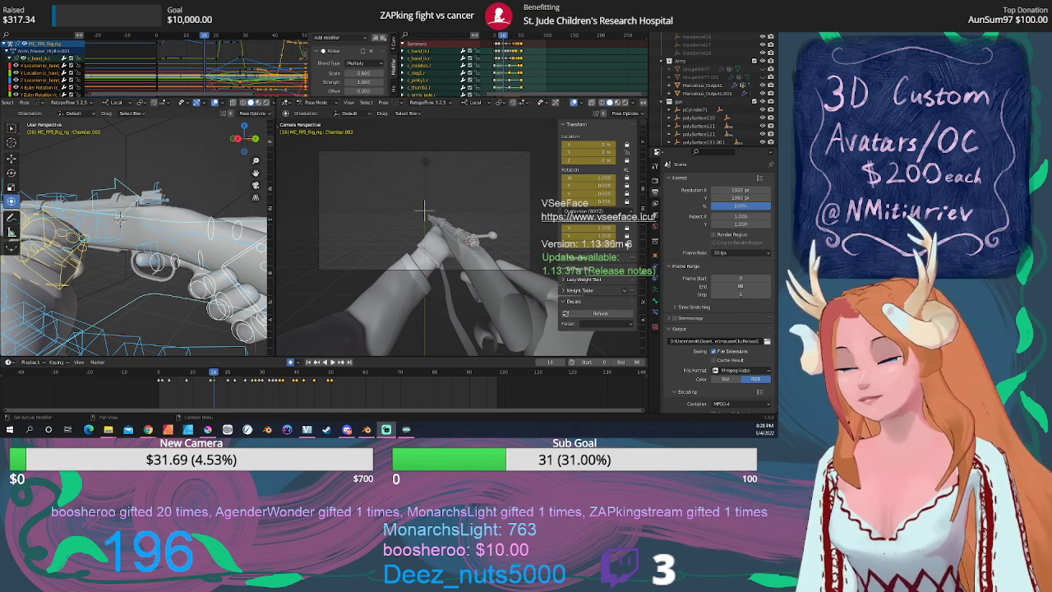
key(space)
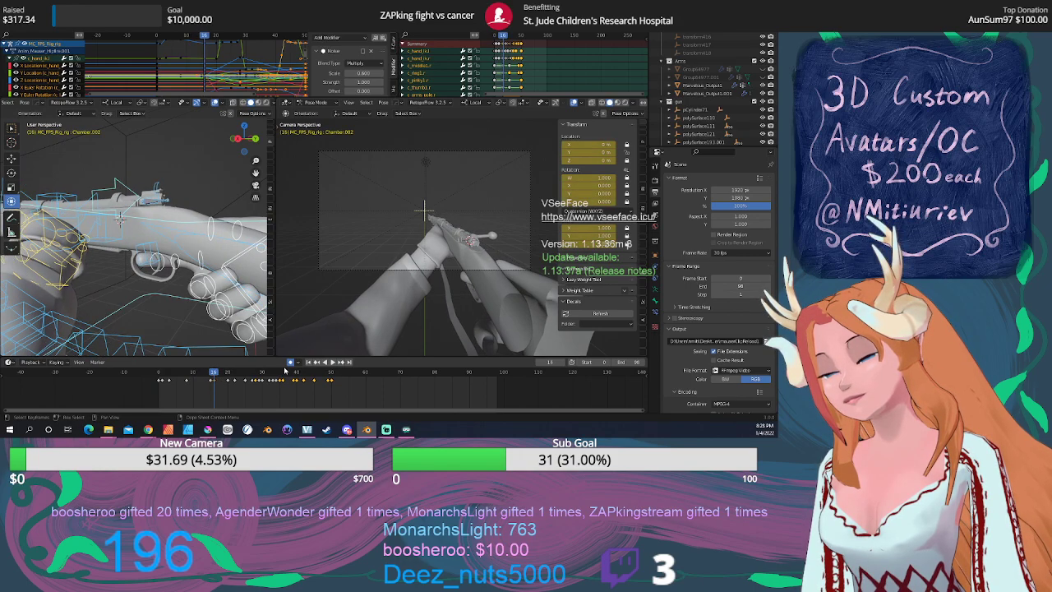
click(310, 362)
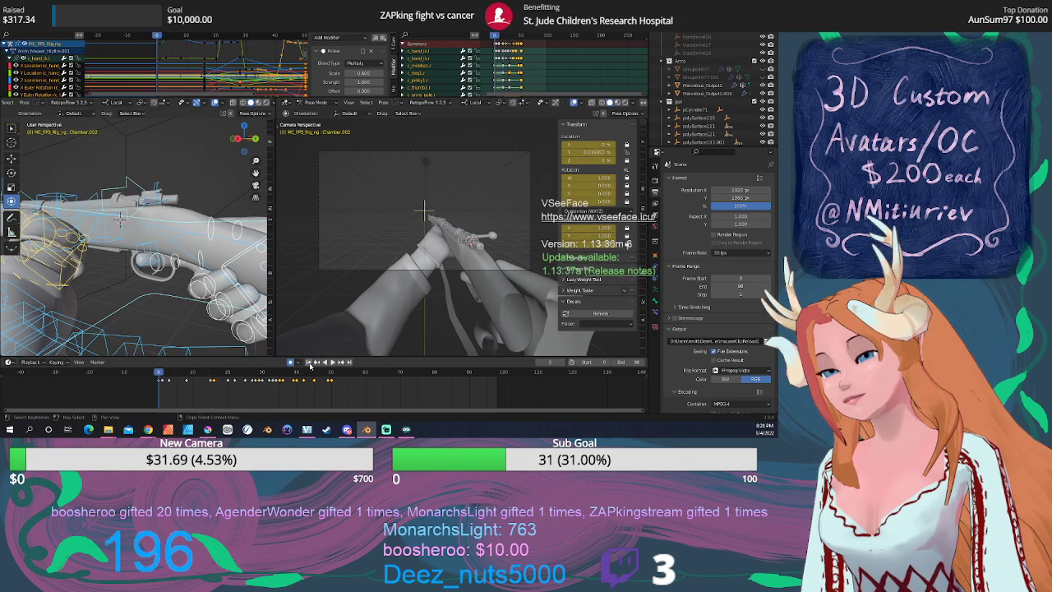
click(214, 374)
drag(215, 376, 159, 376)
click(332, 362)
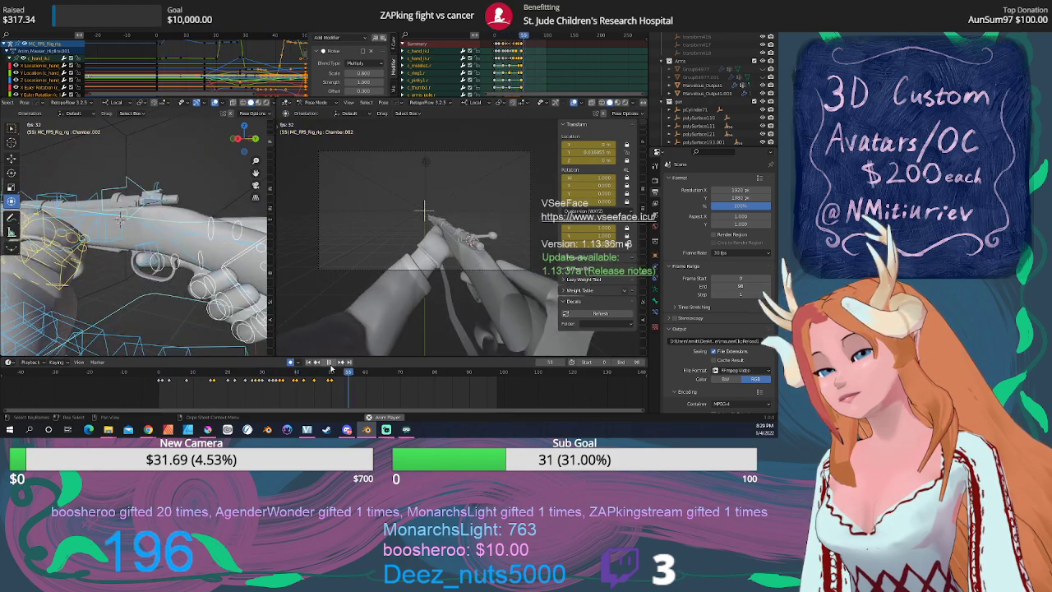
click(331, 364)
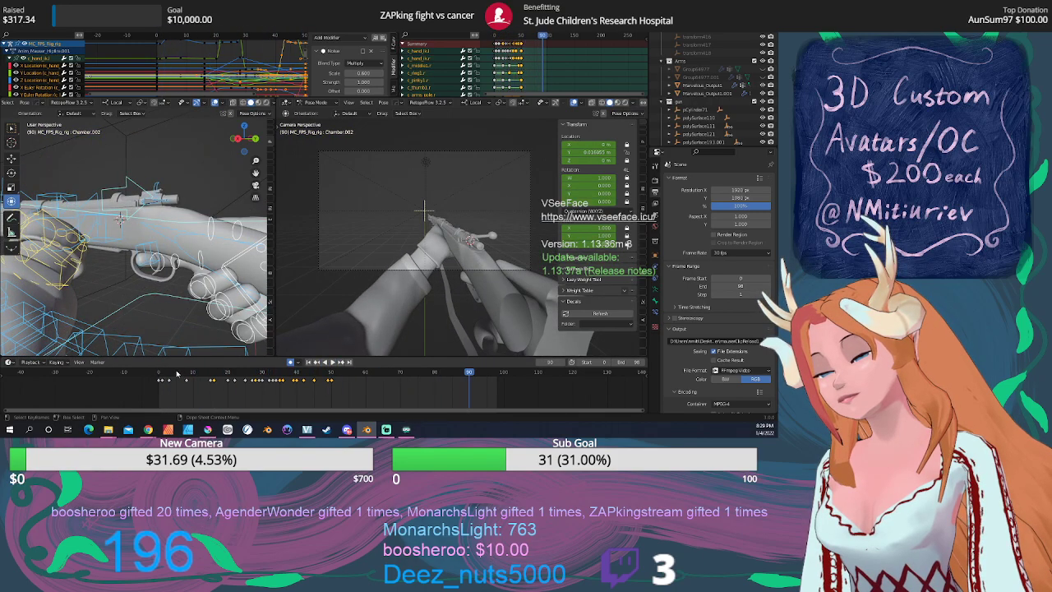
Scrub the end of the hipfire action around frames 50 to 56 and back to frame 0.
key(space)
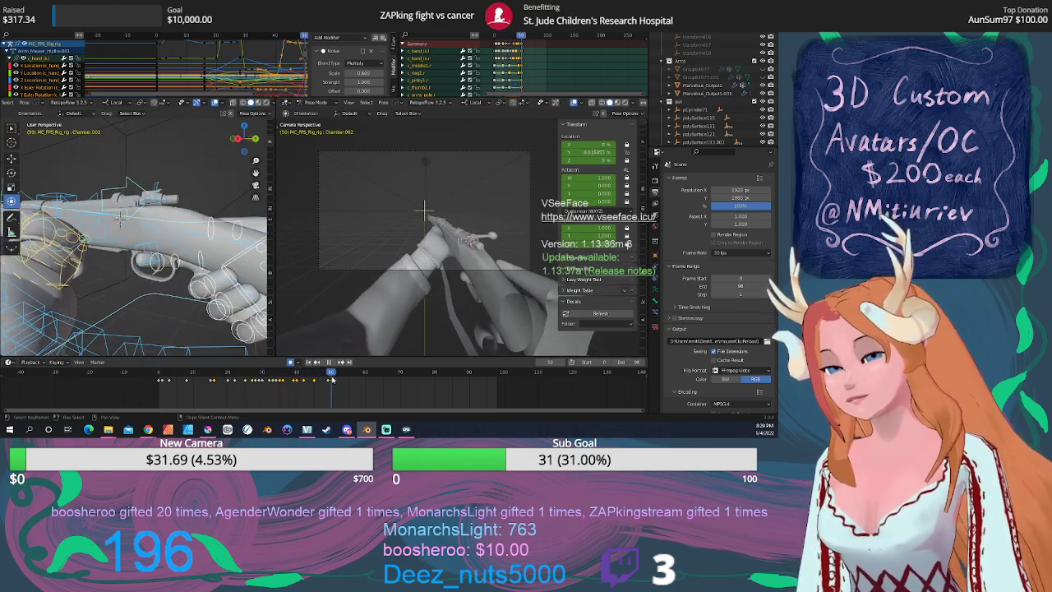
key(space)
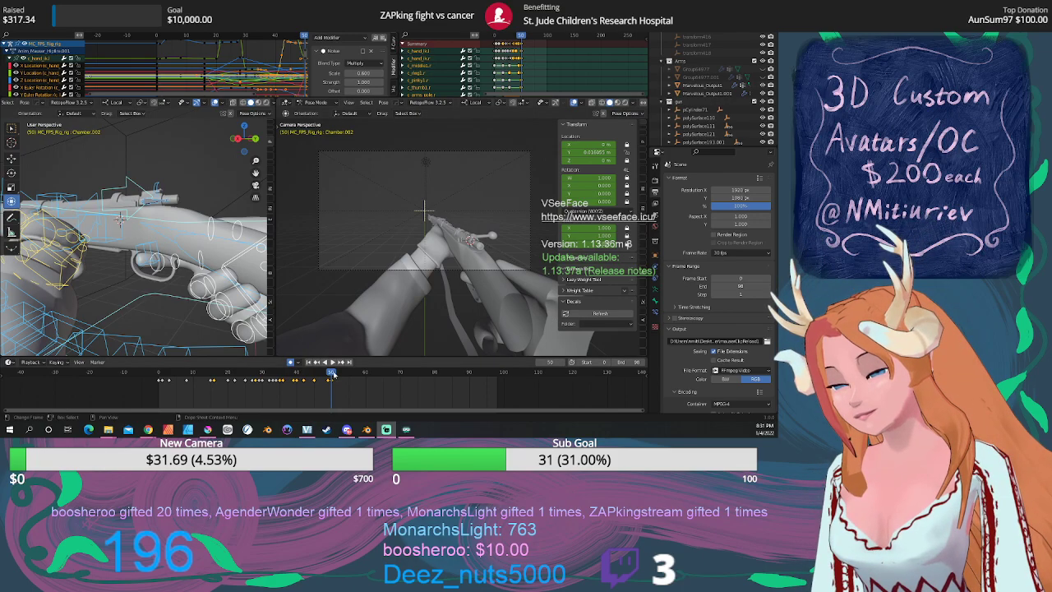
drag(291, 373, 164, 376)
key(space)
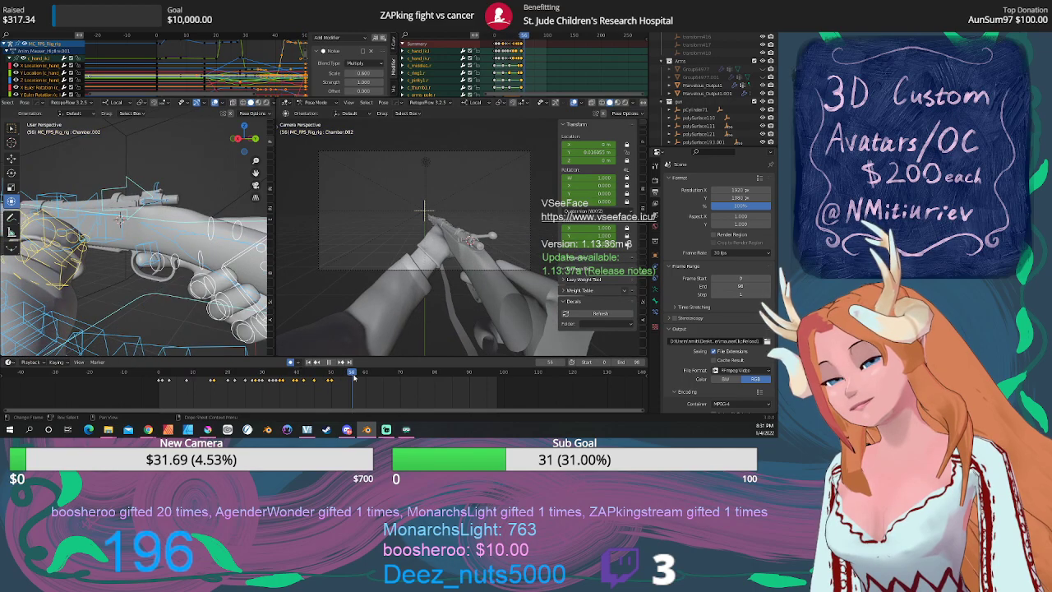
drag(303, 376, 140, 390)
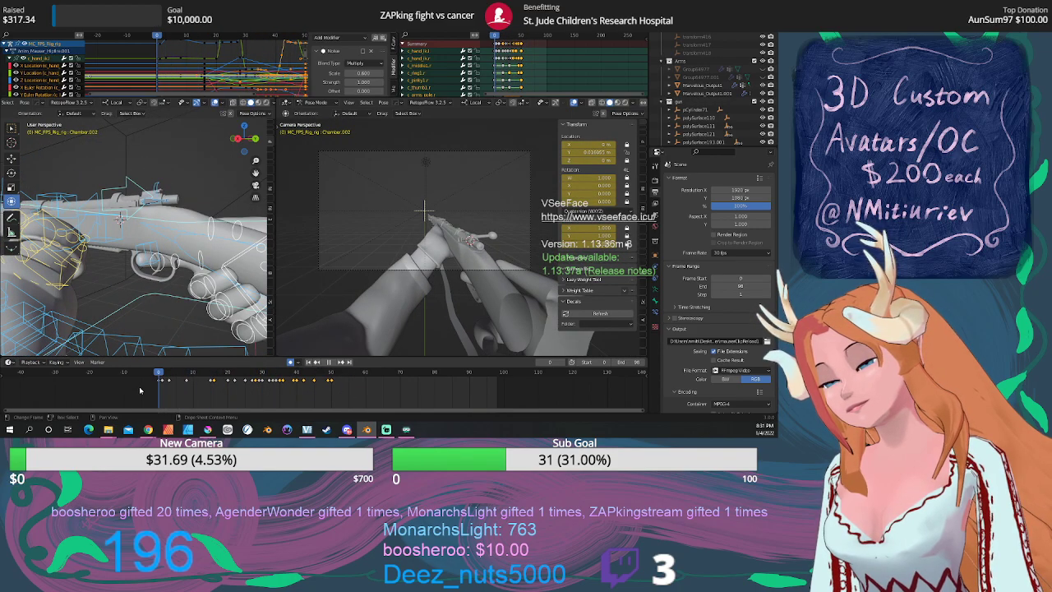
Switch the rig to the Anim_Mauser_Hipfire_Reload_Clip action and scrub to frame 33 to examine it.
click(493, 27)
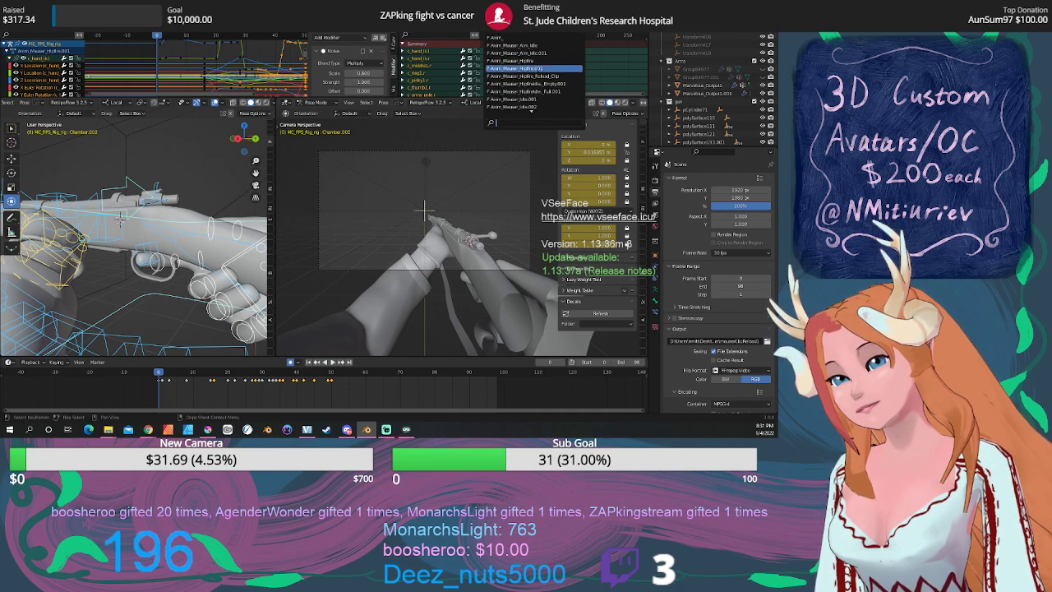
click(526, 76)
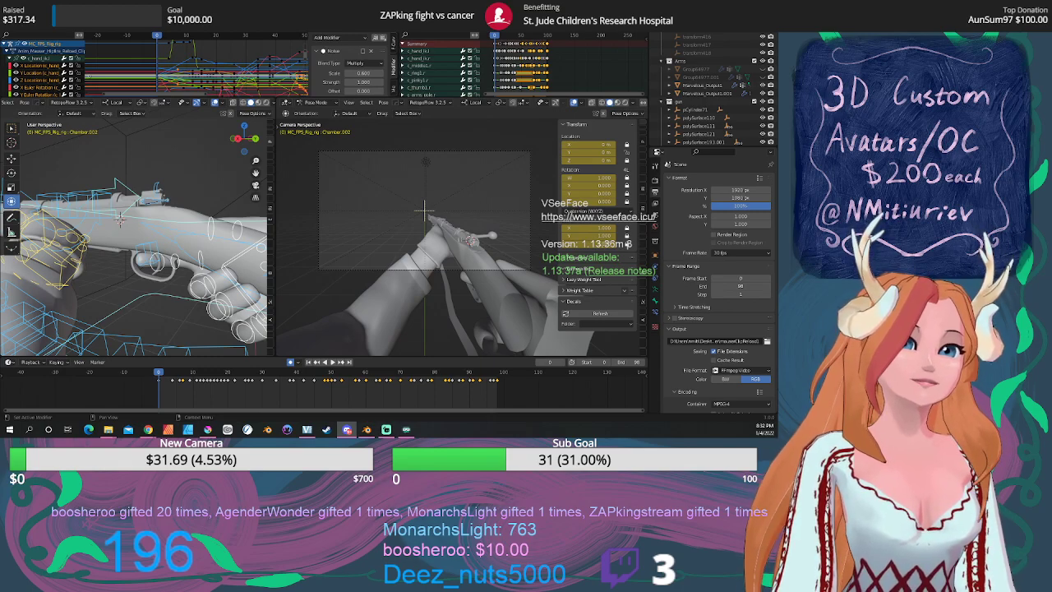
key(alt+Tab)
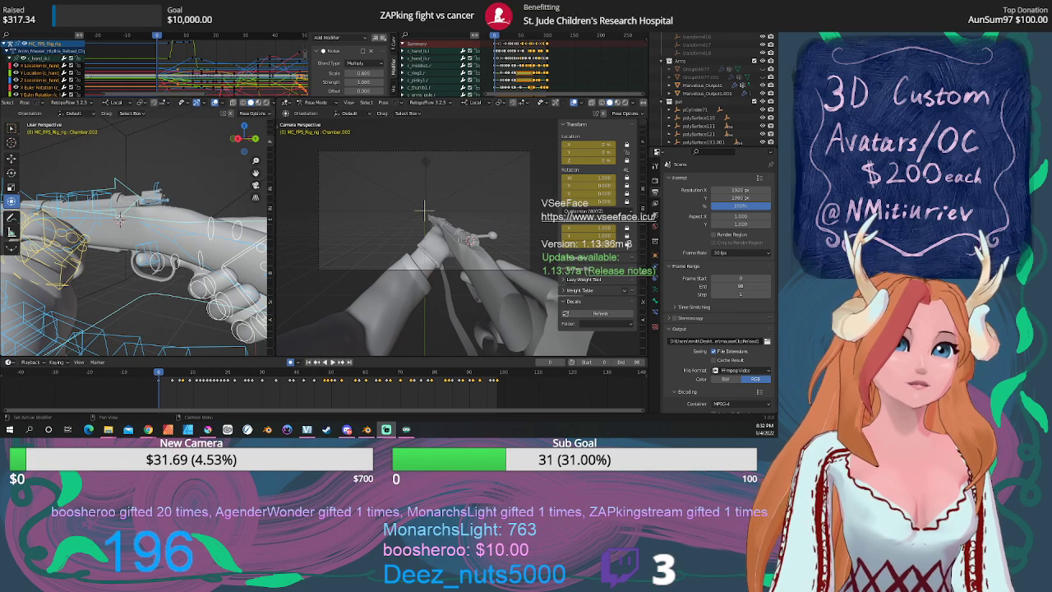
drag(233, 378, 272, 376)
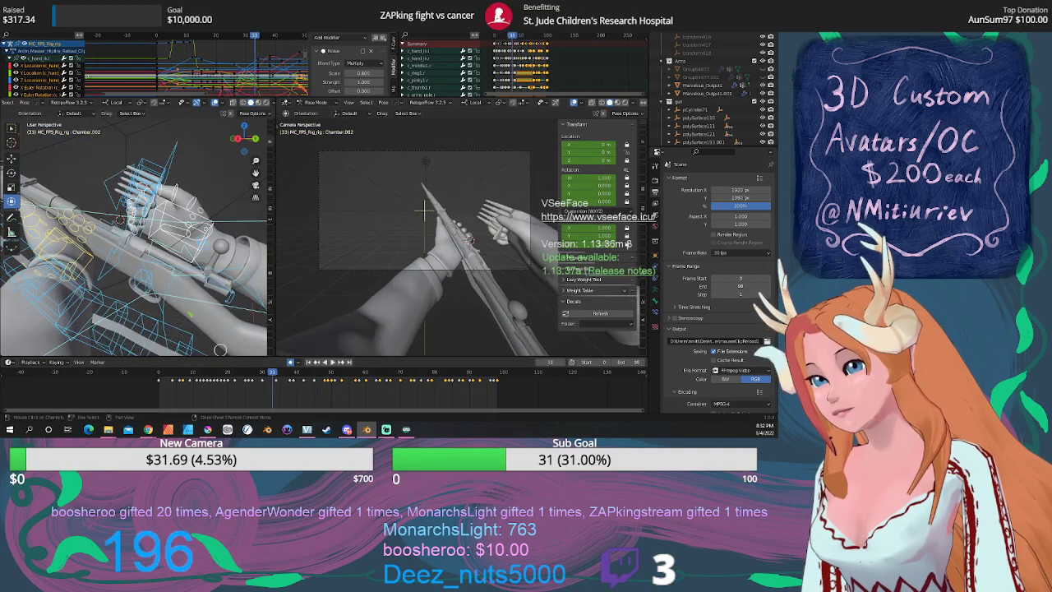
Assign the Anim_Mauser_Idle_To_Aim action to the rig.
click(491, 28)
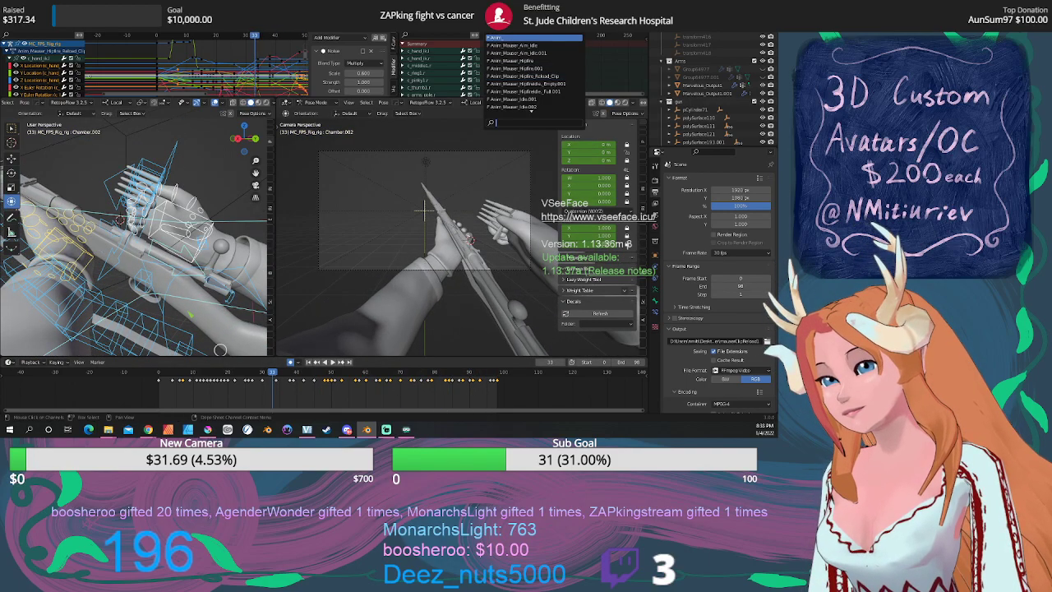
key(Down)
key(Down)
key(Down)
key(Down)
key(Down)
key(Down)
key(Down)
key(Down)
key(Down)
key(Down)
key(Down)
key(Down)
key(Down)
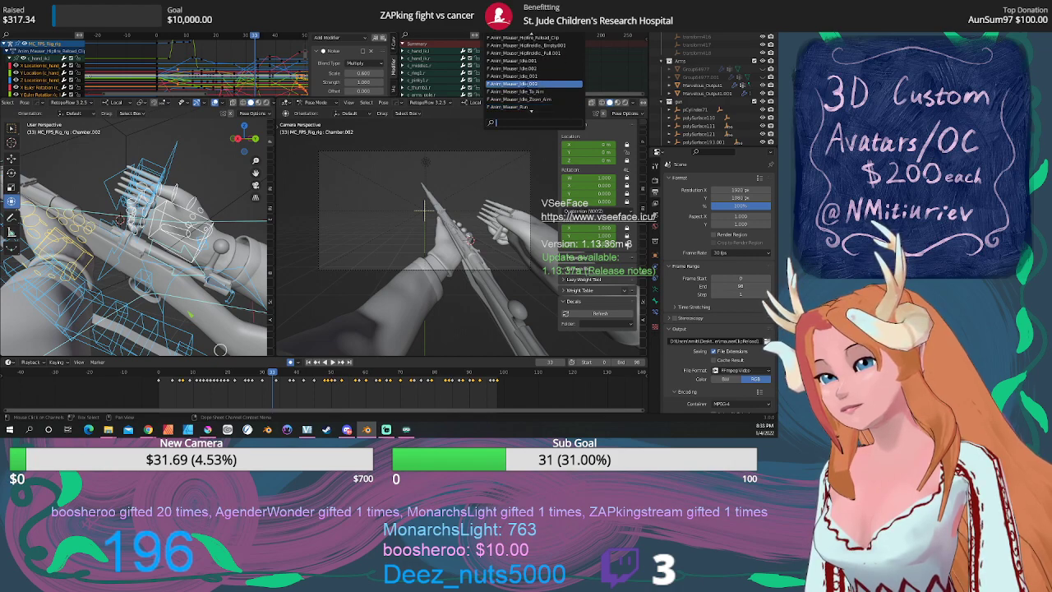
click(530, 93)
Play the idle-to-aim action from frame 0 to review it, and return to the first frame.
mouse_move(247, 373)
mouse_down()
mouse_move(148, 373)
mouse_move(258, 372)
mouse_move(195, 362)
mouse_move(228, 363)
mouse_up()
key(Escape)
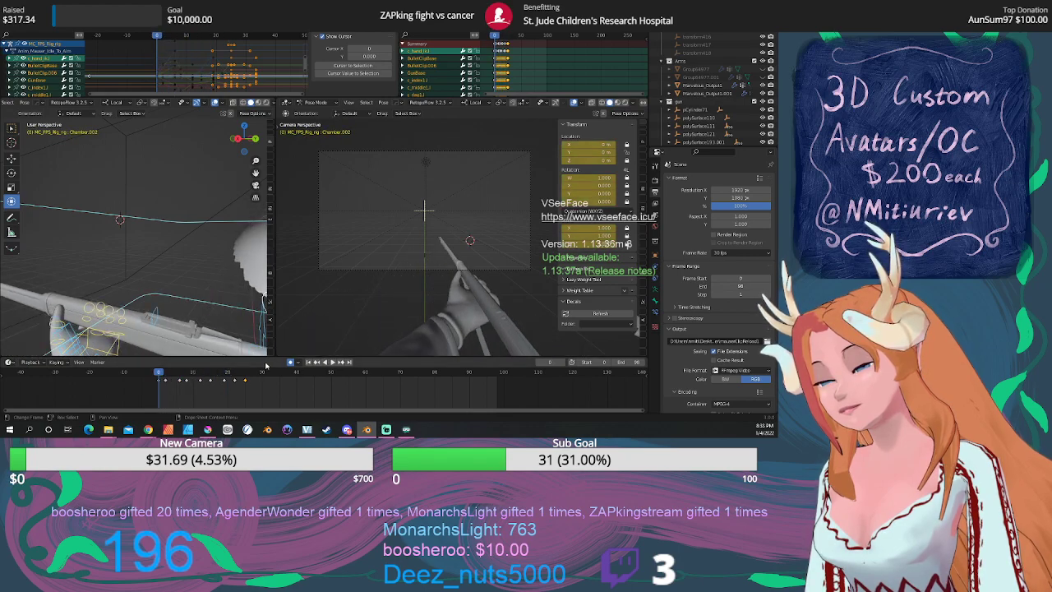
click(331, 362)
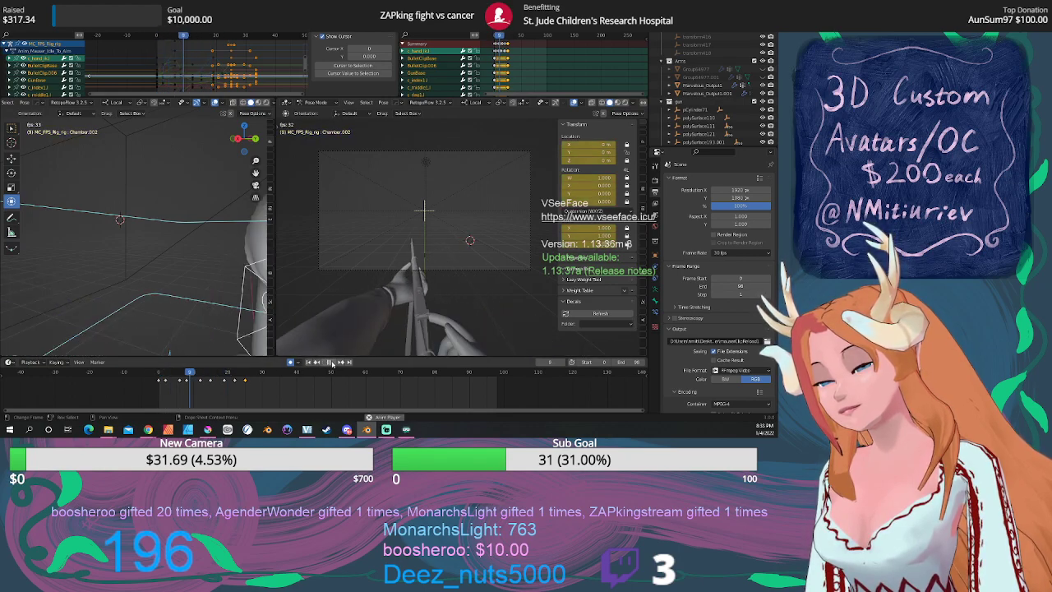
click(331, 362)
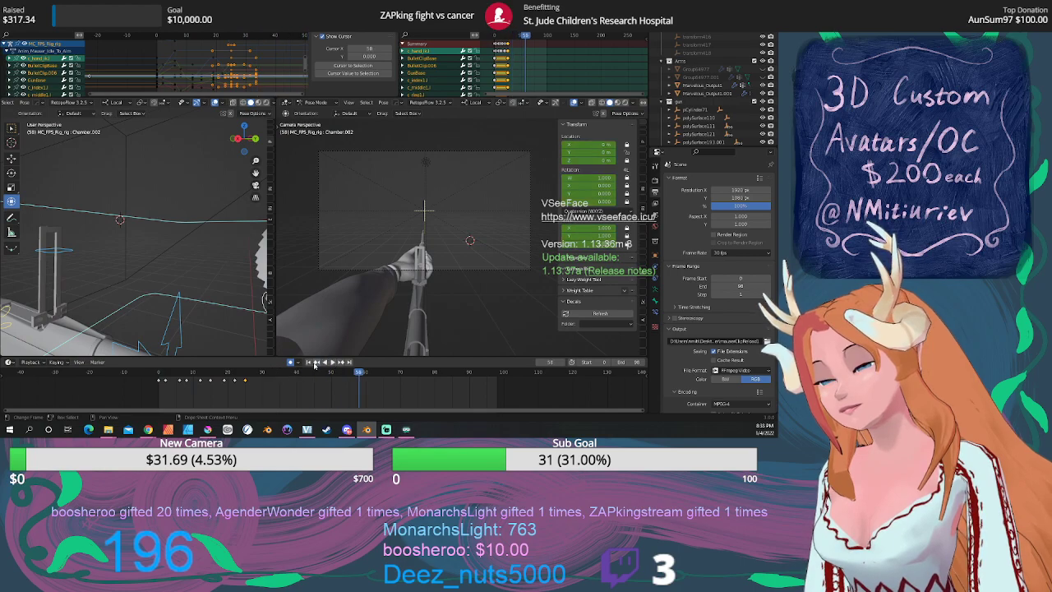
click(309, 363)
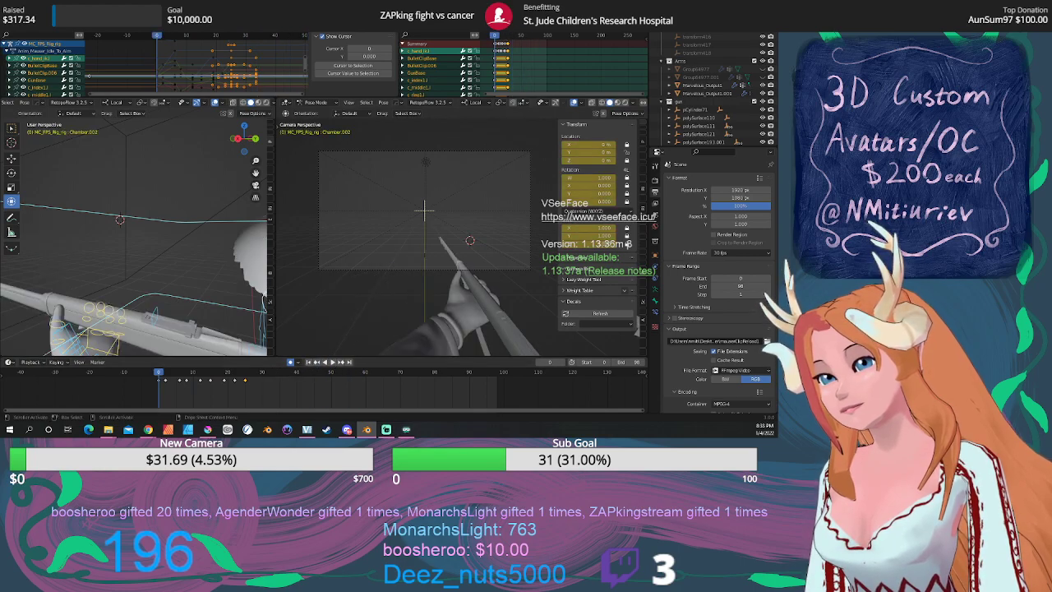
Switch the rig to the Anim_Mauser_Walk action and scrub through it to frame 47.
click(491, 28)
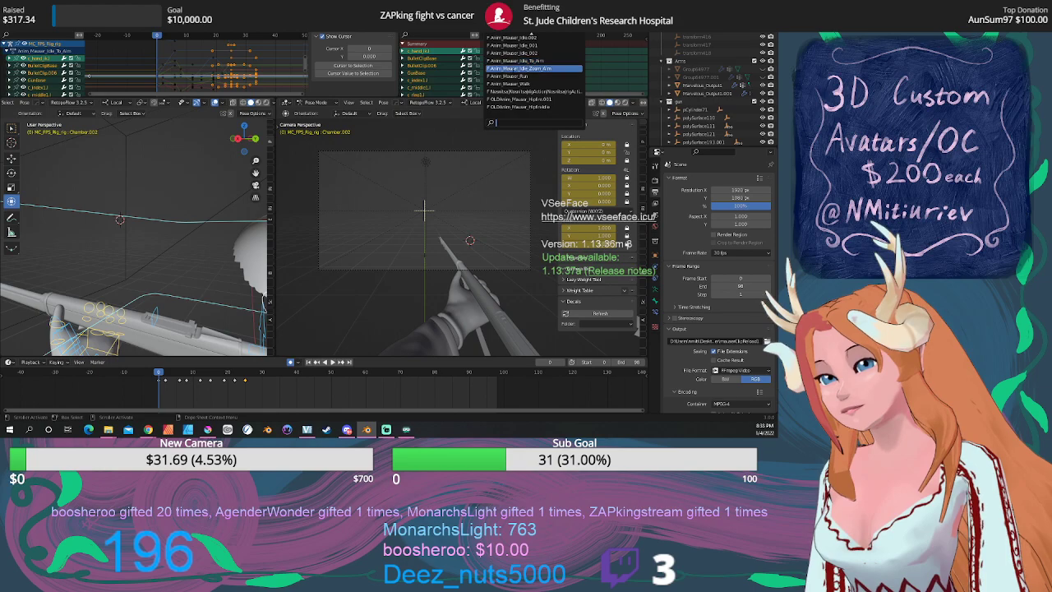
click(518, 75)
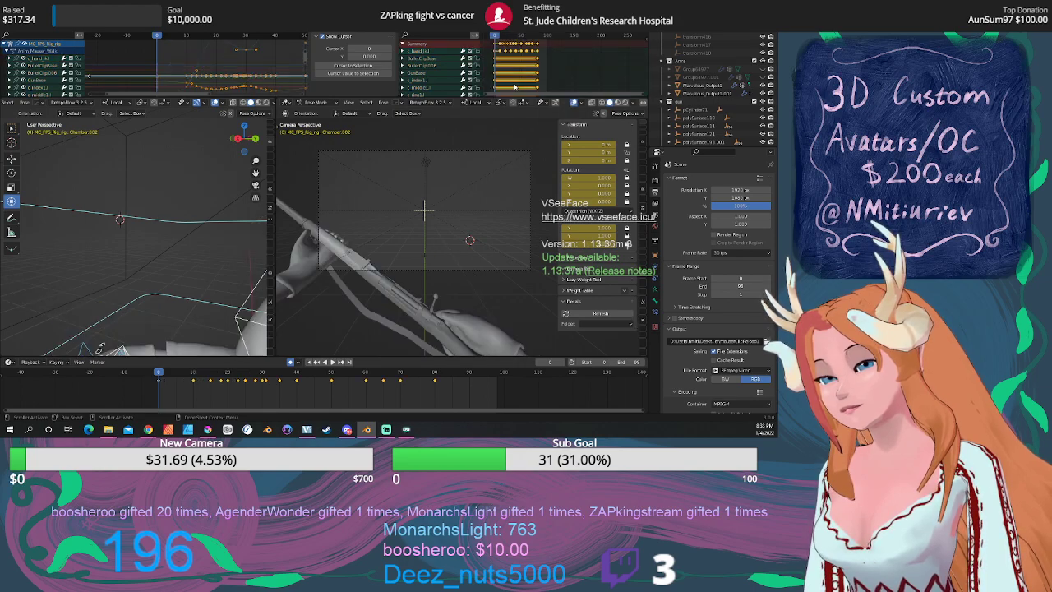
key(space)
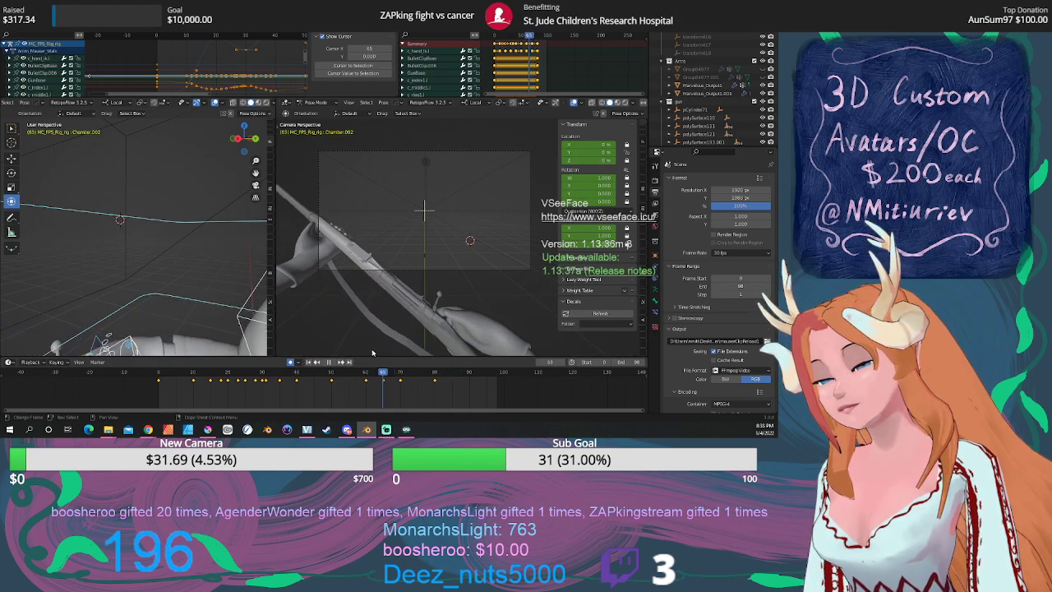
key(Escape)
drag(152, 354, 322, 334)
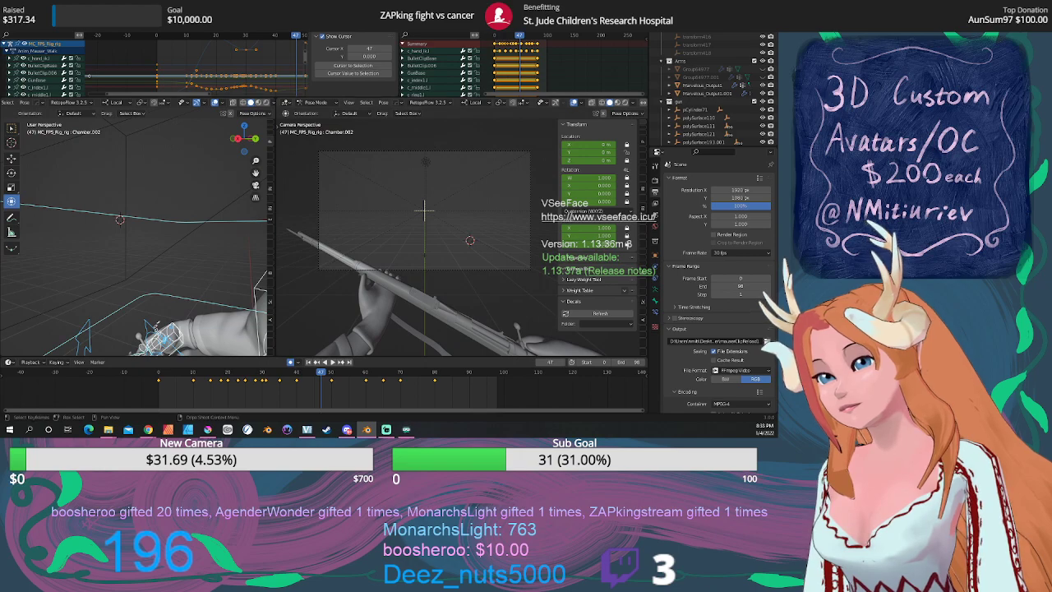
Switch the rig to the Anim_Mauser_Run action and play it for review.
click(492, 27)
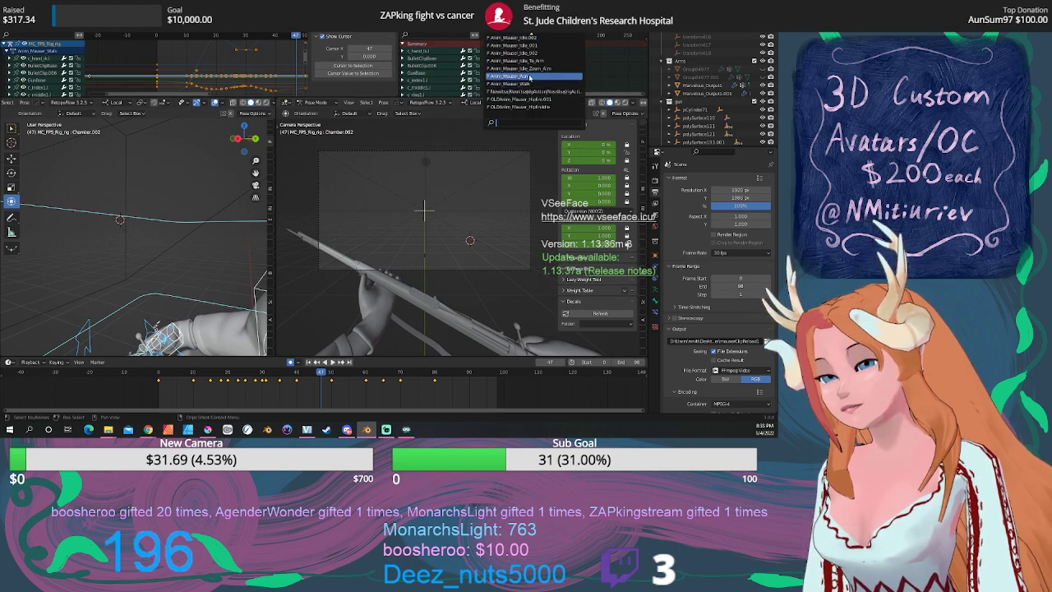
click(530, 76)
key(space)
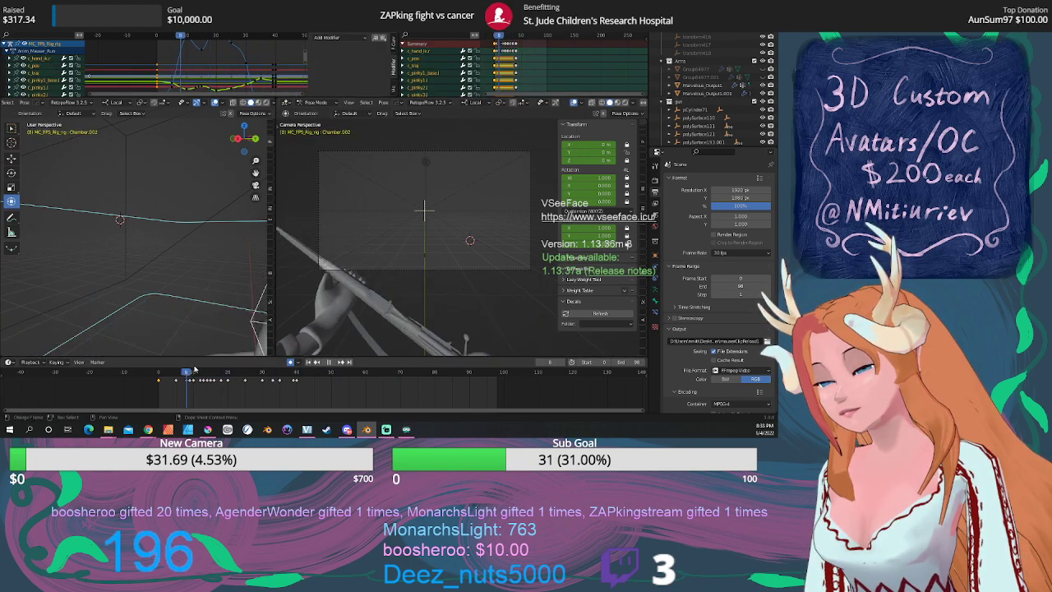
Scrub the run action back to frame 0 and stop its playback.
click(220, 372)
drag(222, 372, 150, 374)
key(space)
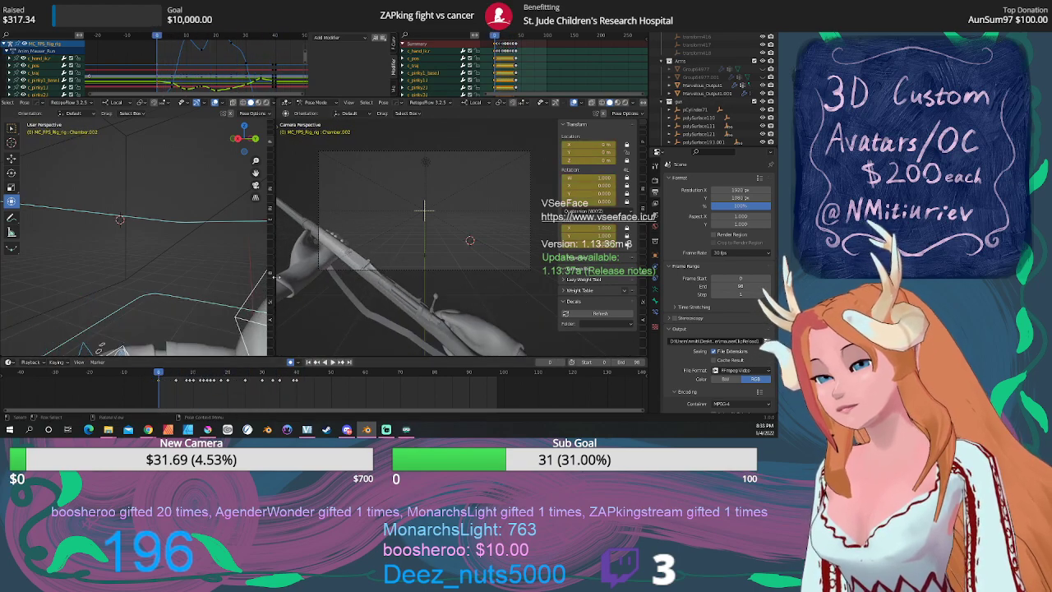
Review the Anim_Mauser_HipfireIdle_Full.001 and Anim_Mauser_HipfireIdle_Empty.001 actions on the rig during playback.
click(493, 27)
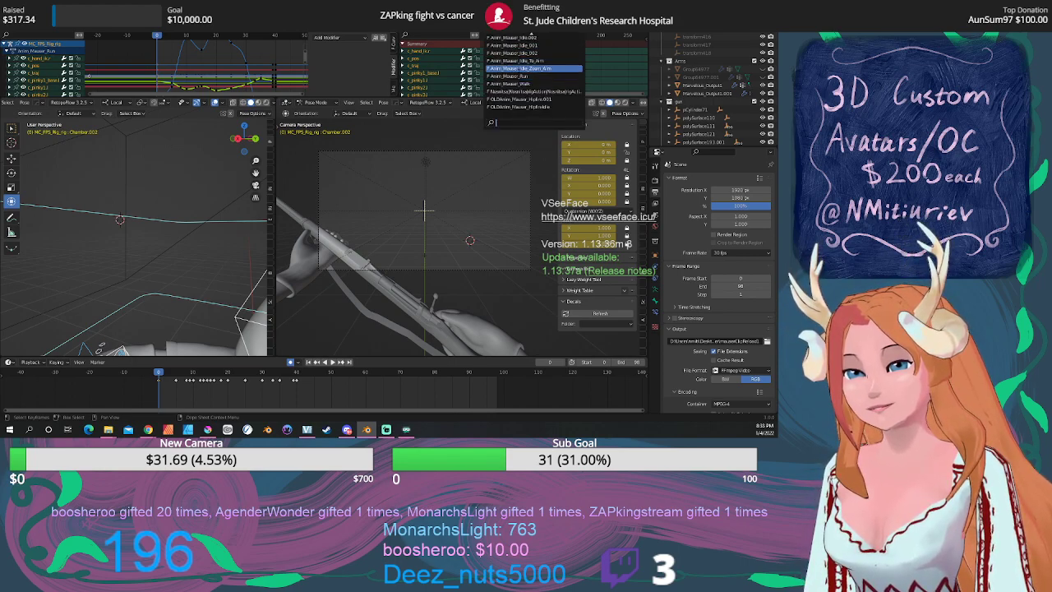
scroll(534, 70, up, 5)
scroll(535, 68, up, 2)
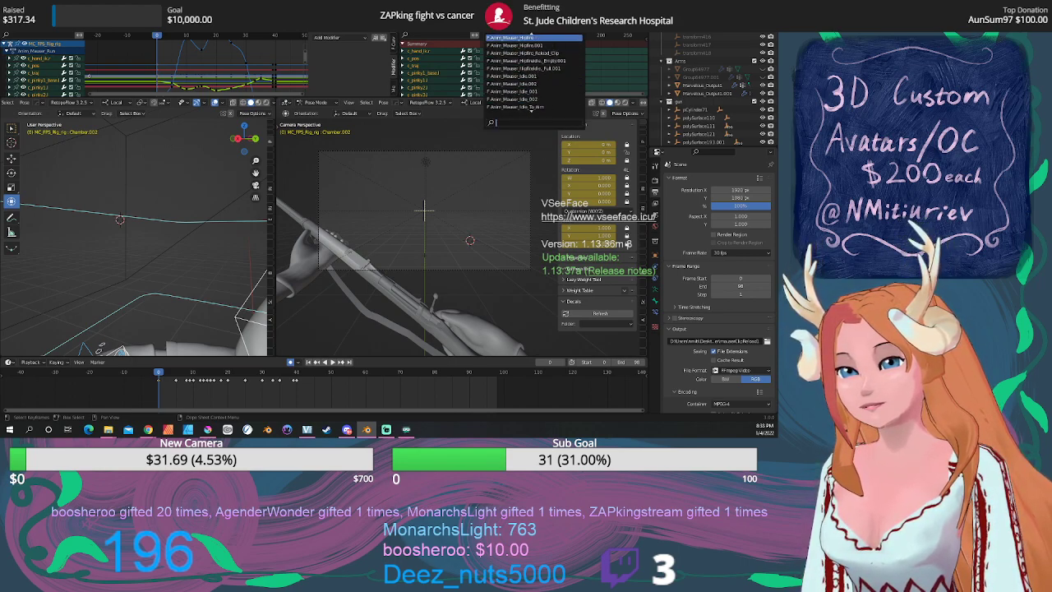
click(547, 69)
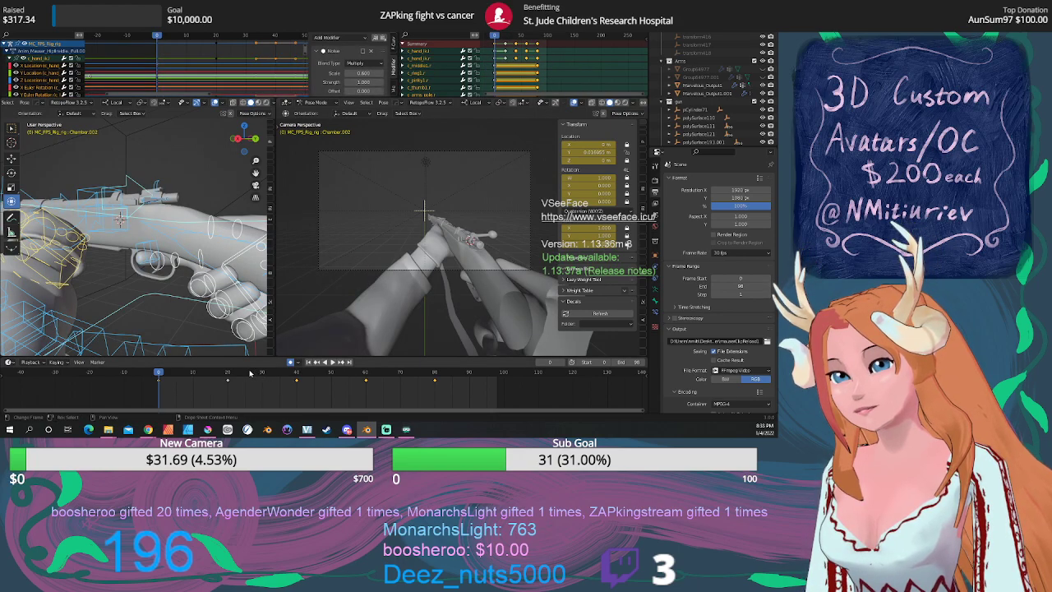
key(space)
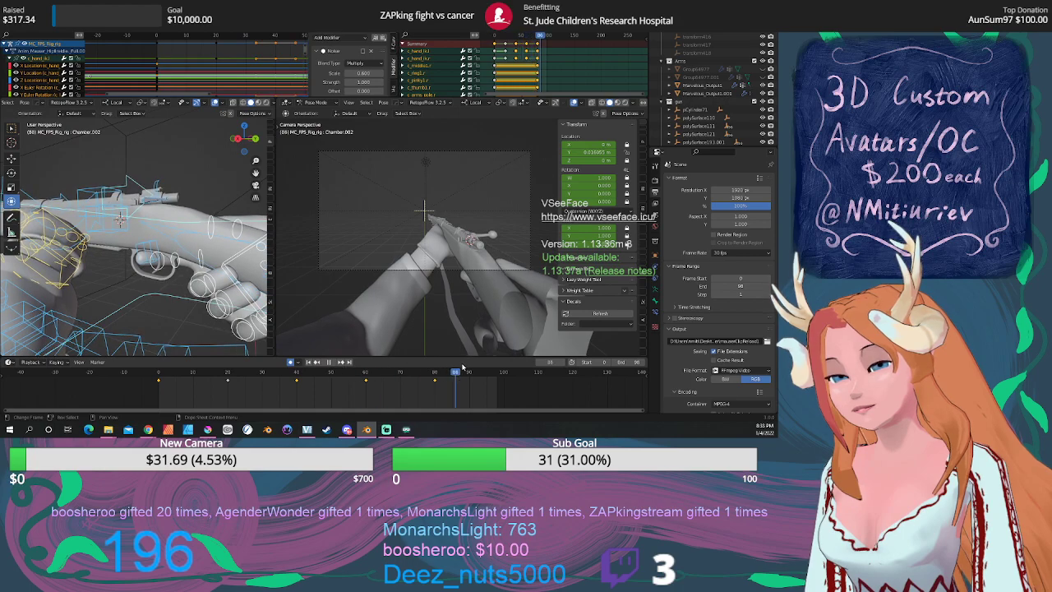
key(Escape)
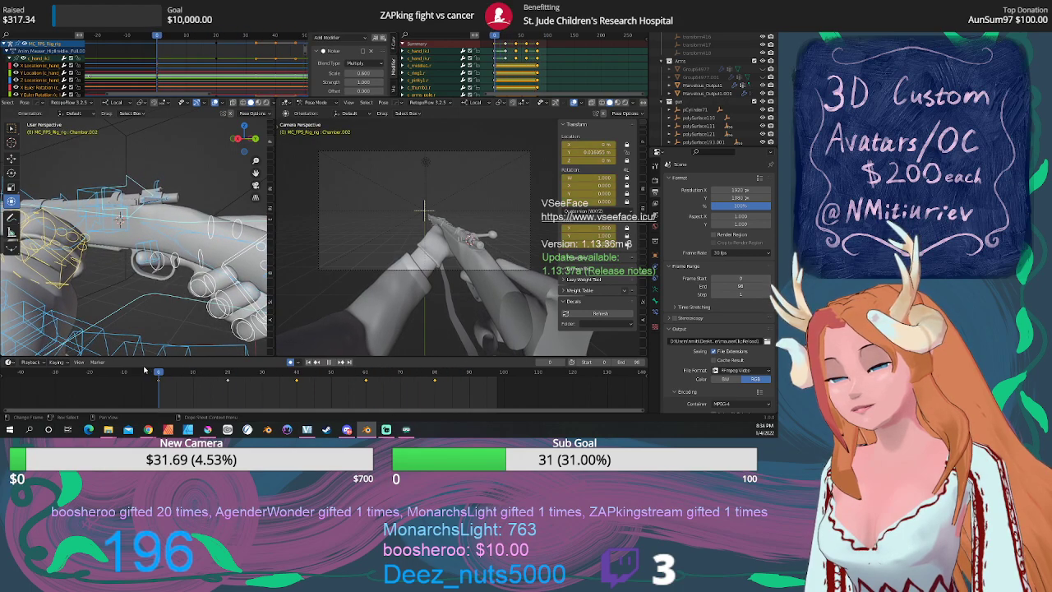
click(333, 362)
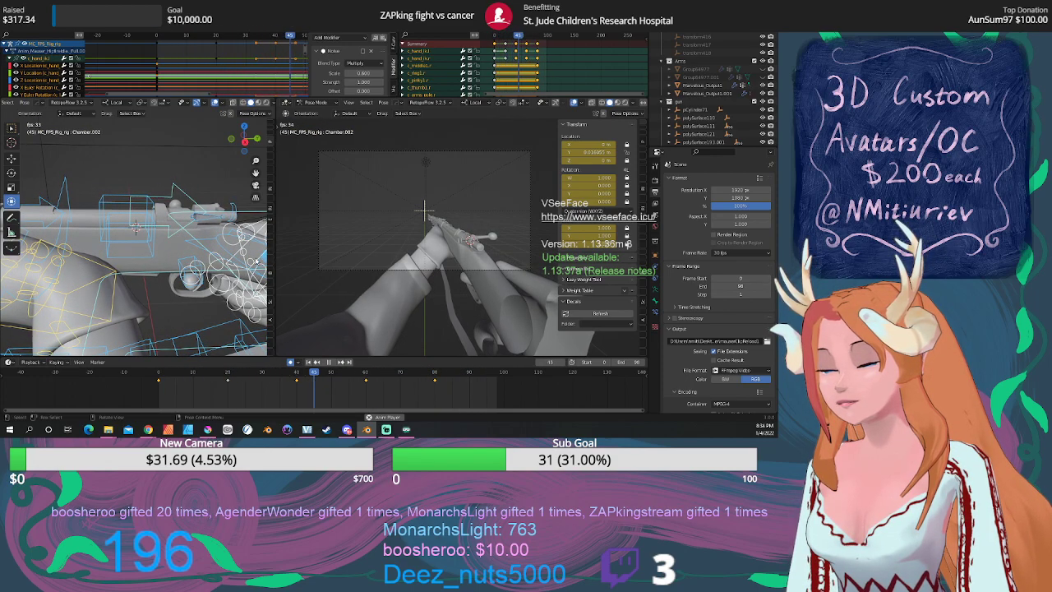
click(492, 27)
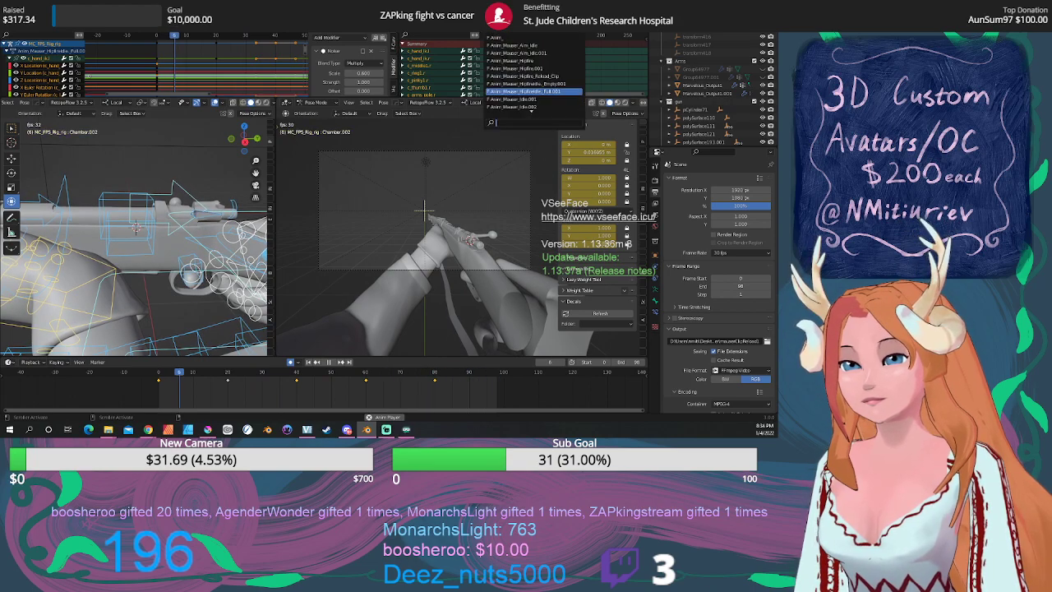
click(526, 83)
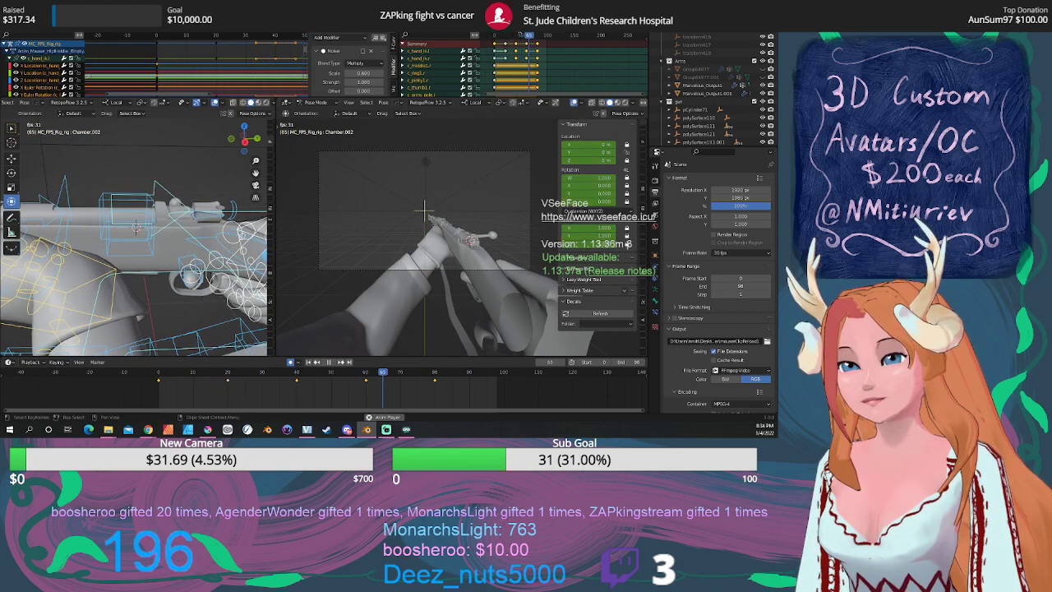
Switch the rig to the Anim_Mauser_Hipfire_Reload_Clip action, play it for review and return to frame 0.
click(491, 34)
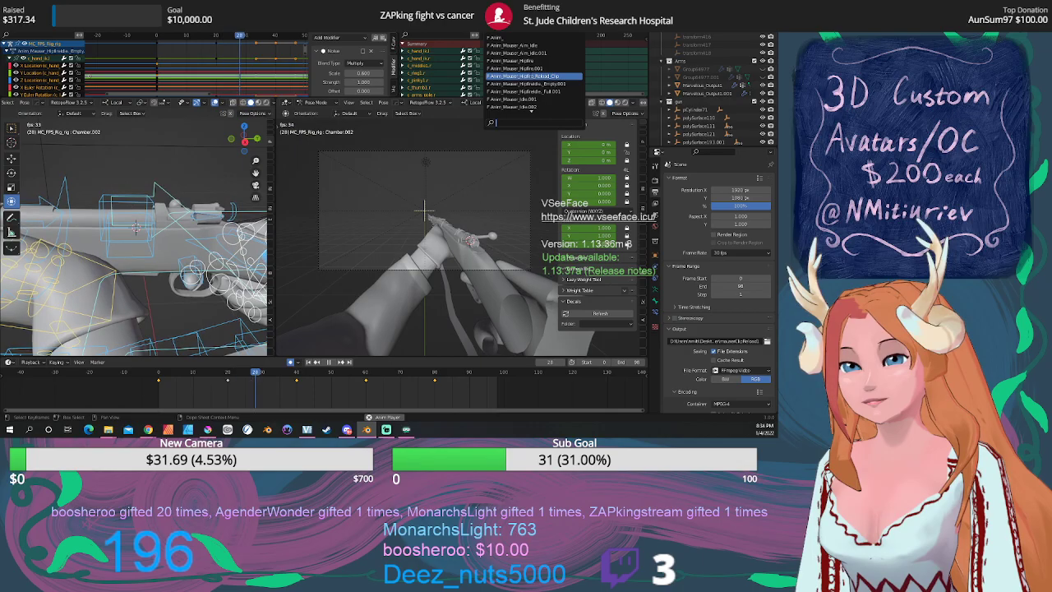
click(534, 76)
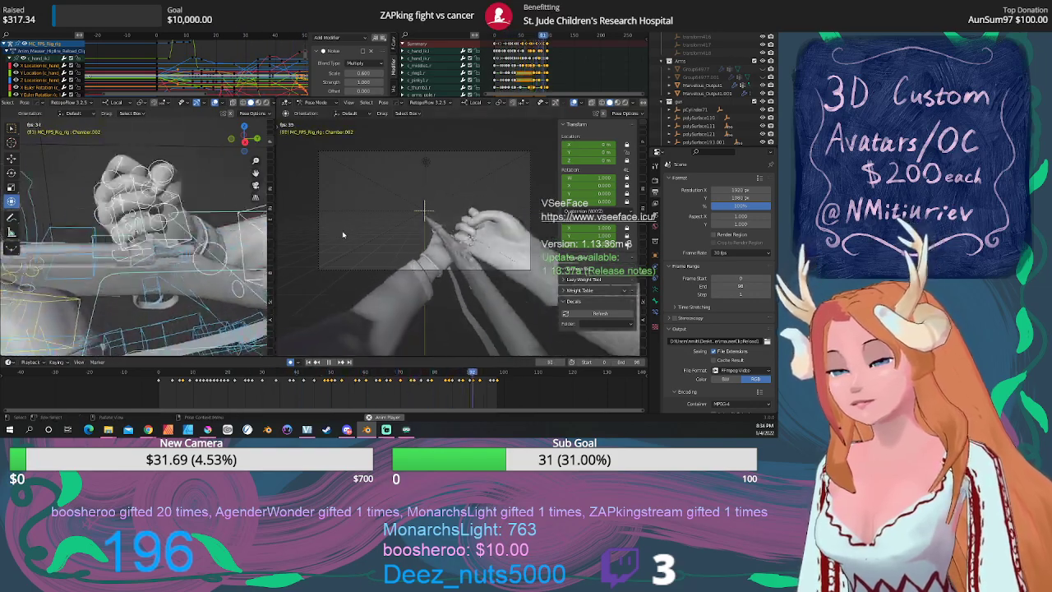
click(330, 363)
drag(330, 374, 146, 367)
key(space)
key(Escape)
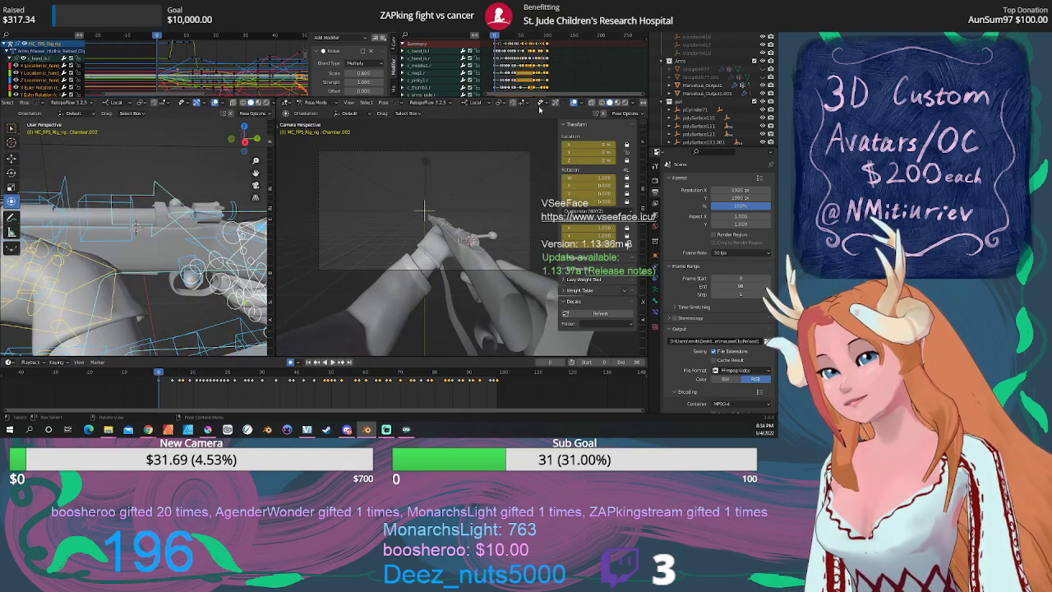
Switch the rig to the Anim_Mauser_Hipfire.001 action and play through it for review.
click(491, 27)
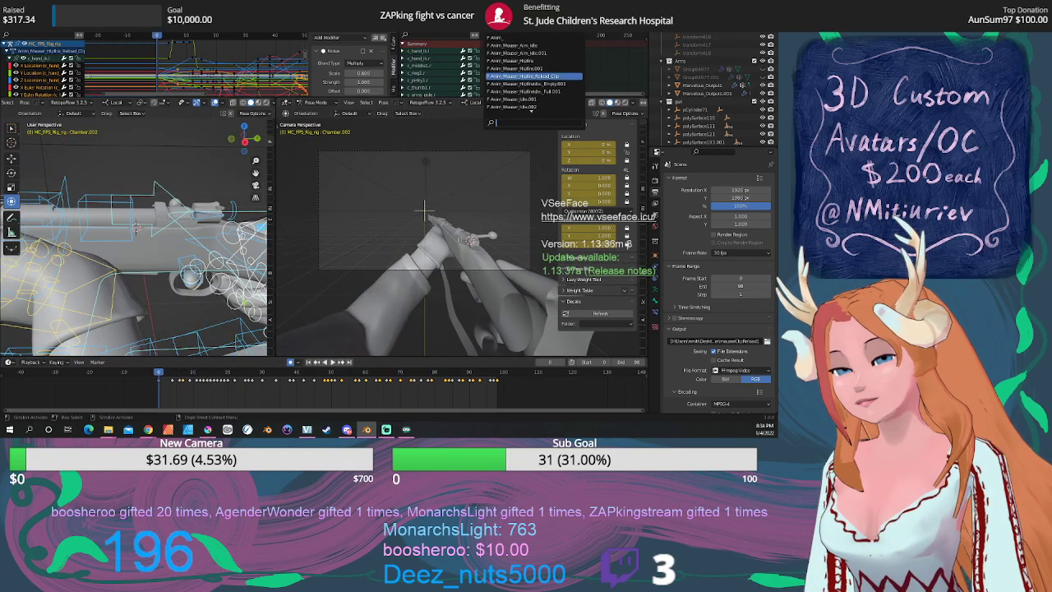
click(537, 68)
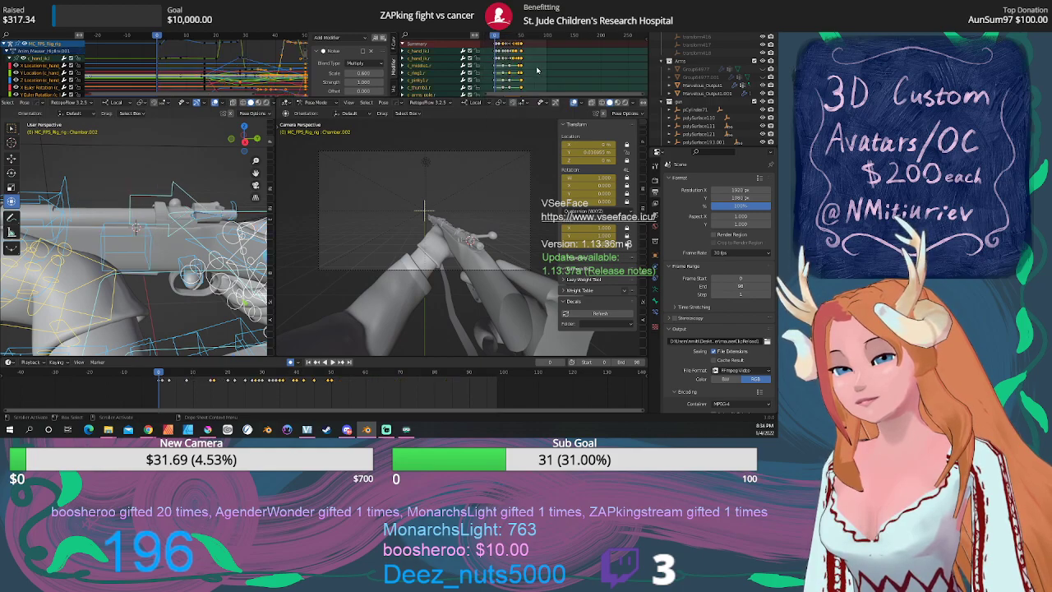
key(space)
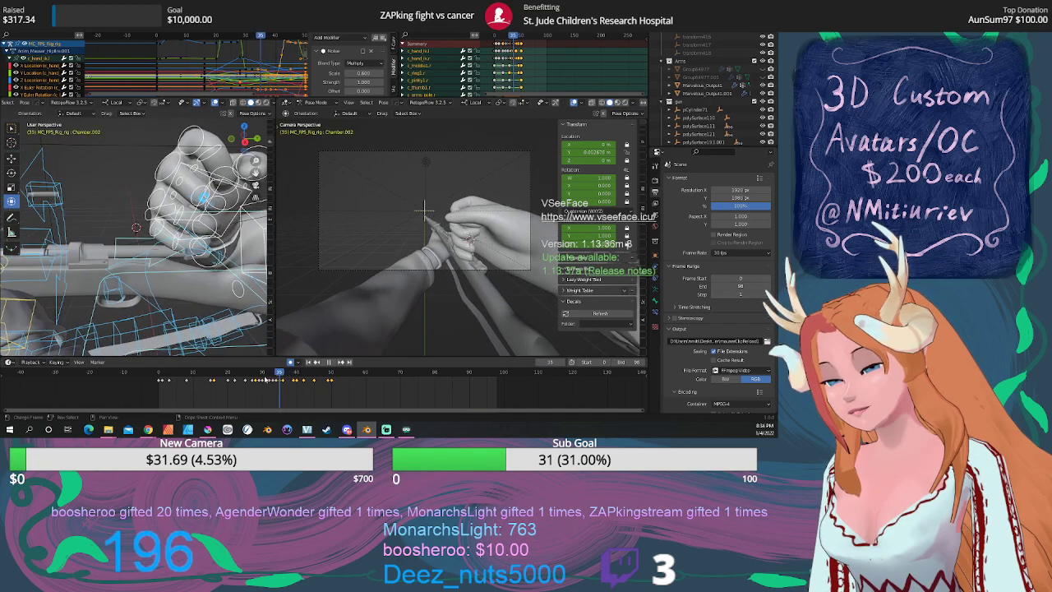
key(space)
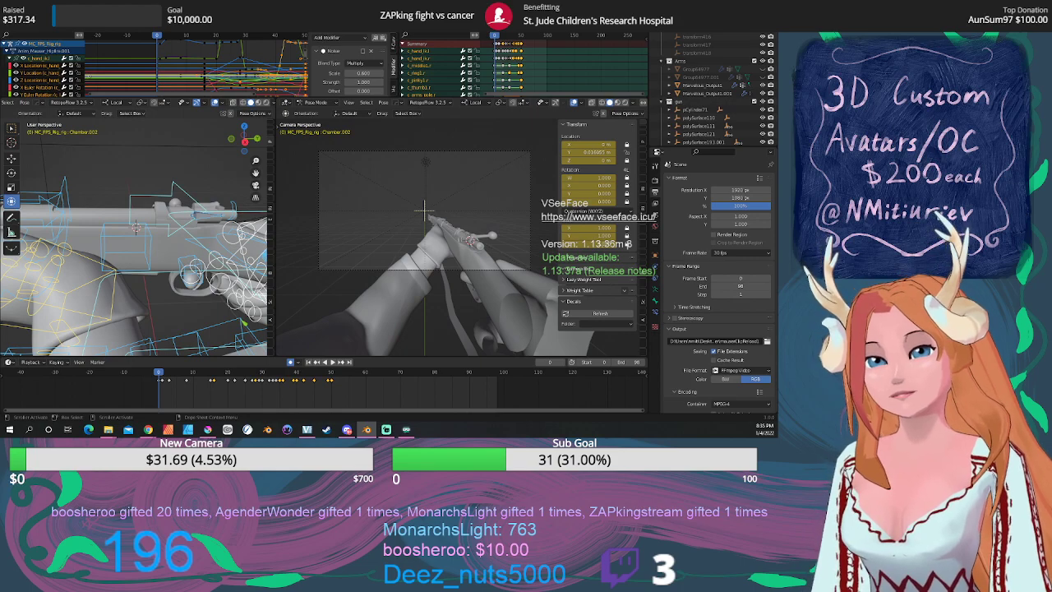
Assign the Anim_Mauser_Hipfire.002 action to the rig and review it up to frame 35.
click(491, 27)
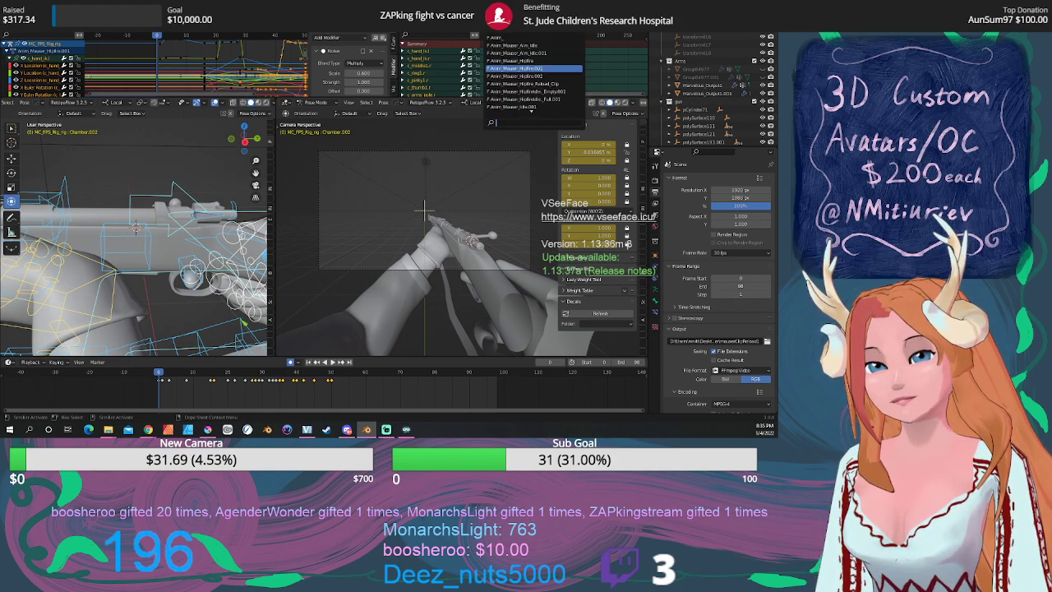
click(540, 78)
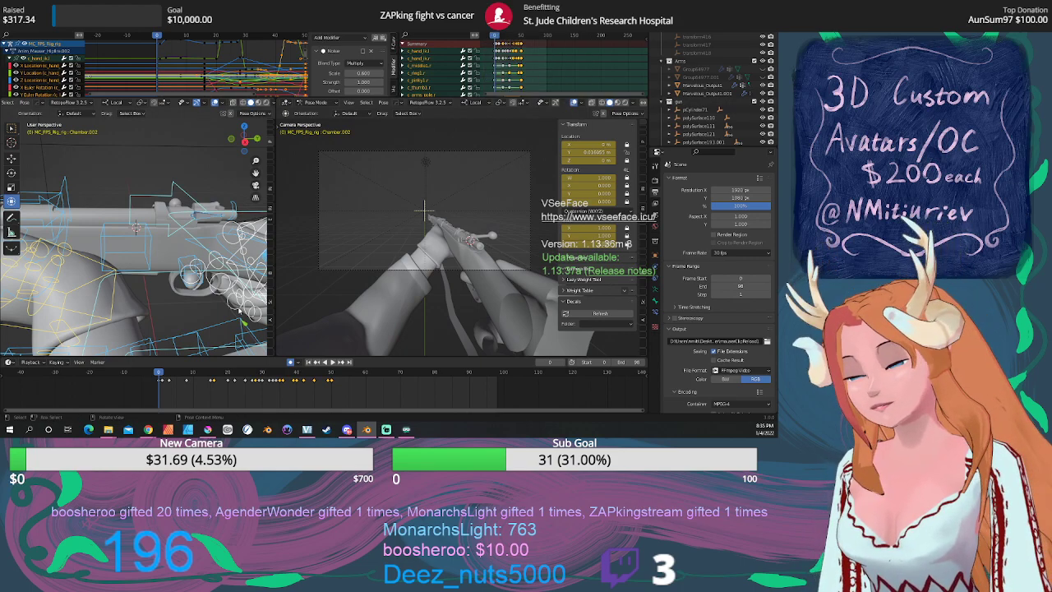
key(space)
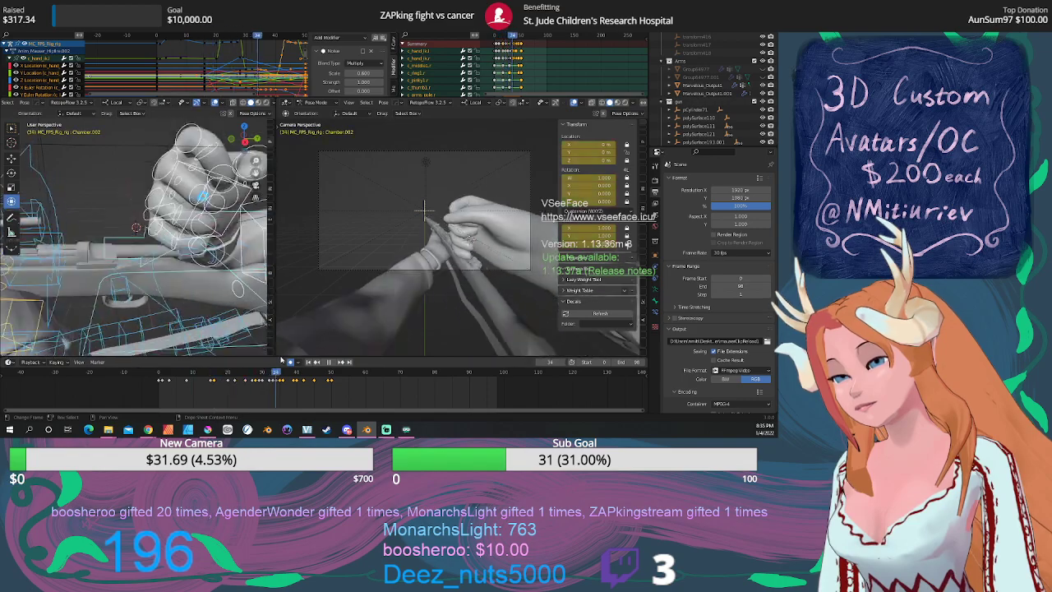
key(space)
Rename the Anim_Mauser_Hipfire.002 action as Full_Mauser_Hipfire.002.
click(491, 27)
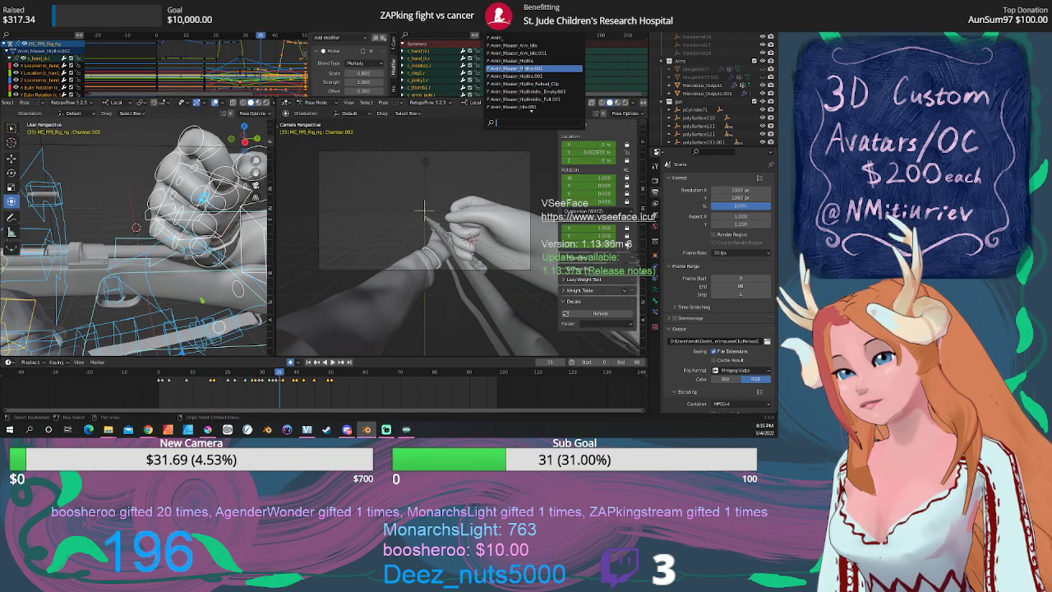
click(526, 75)
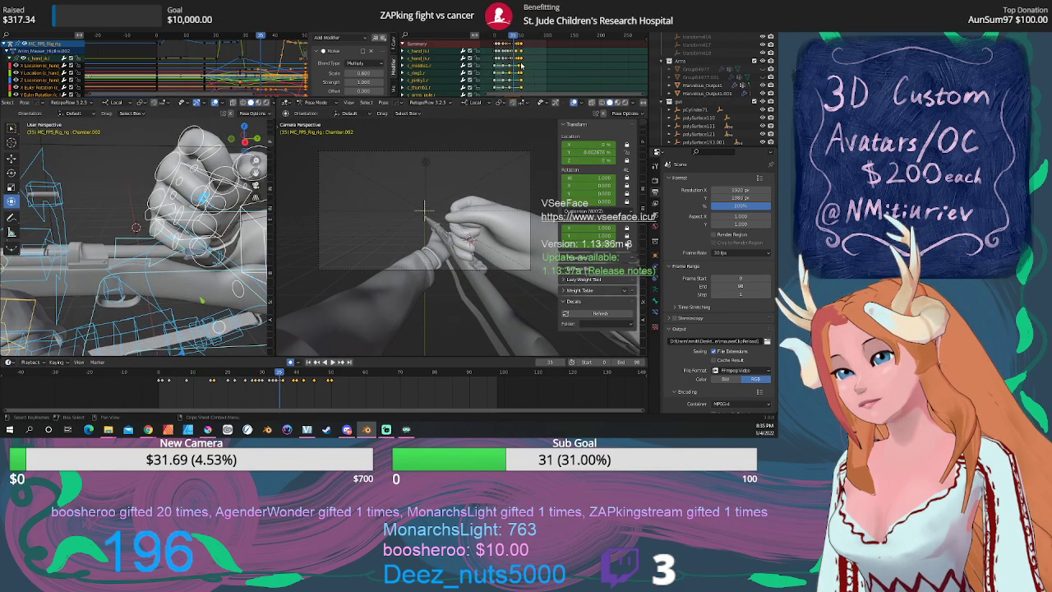
click(491, 28)
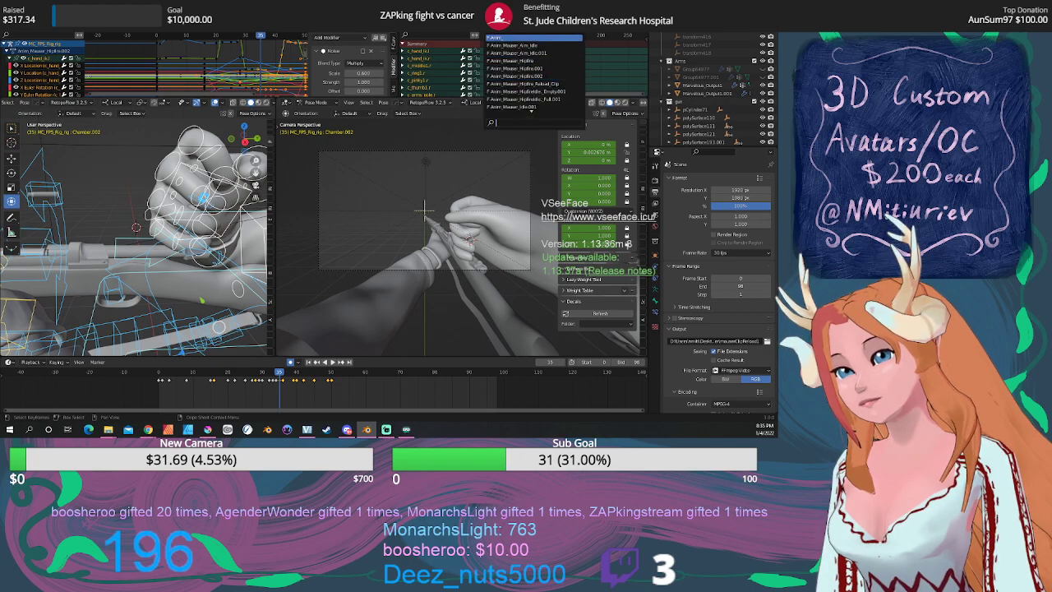
click(526, 37)
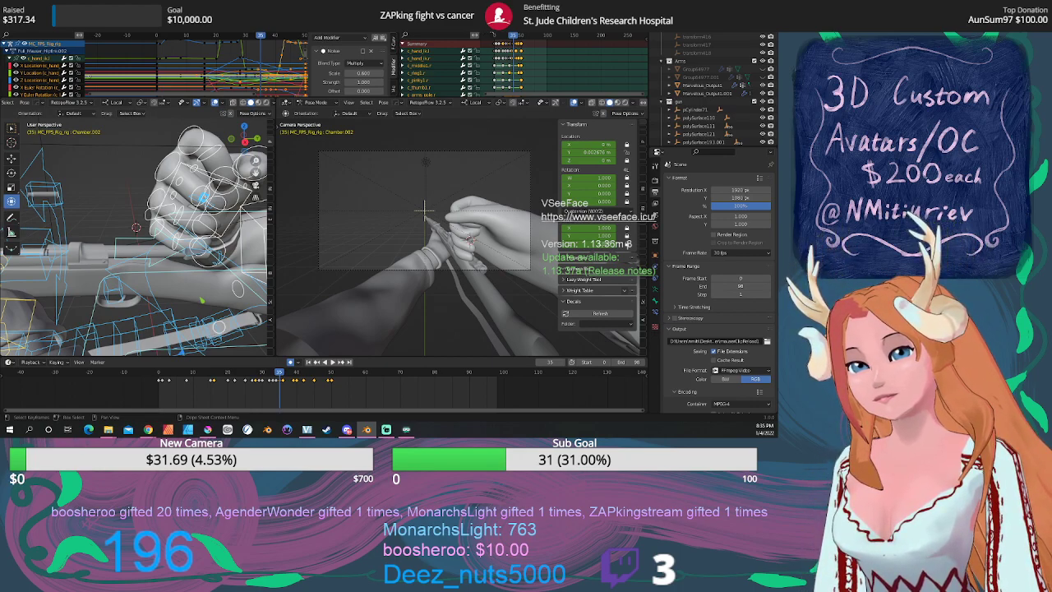
Rename the Anim_Mauser_Walk and Anim_Mauser_Run actions as Old_Mauser_Walk and Old_Mauser_Run.
click(490, 27)
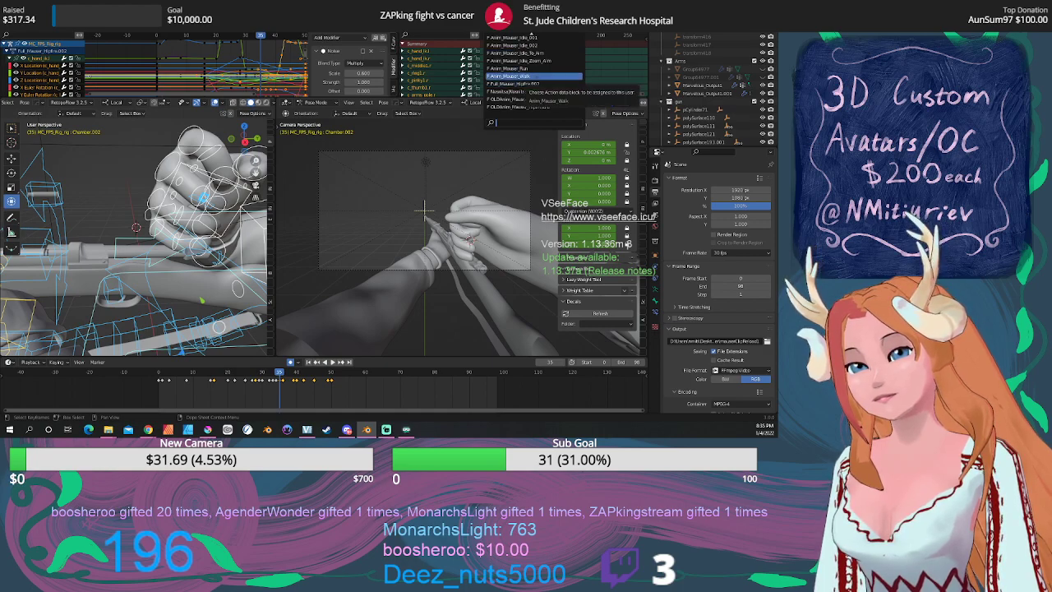
click(534, 75)
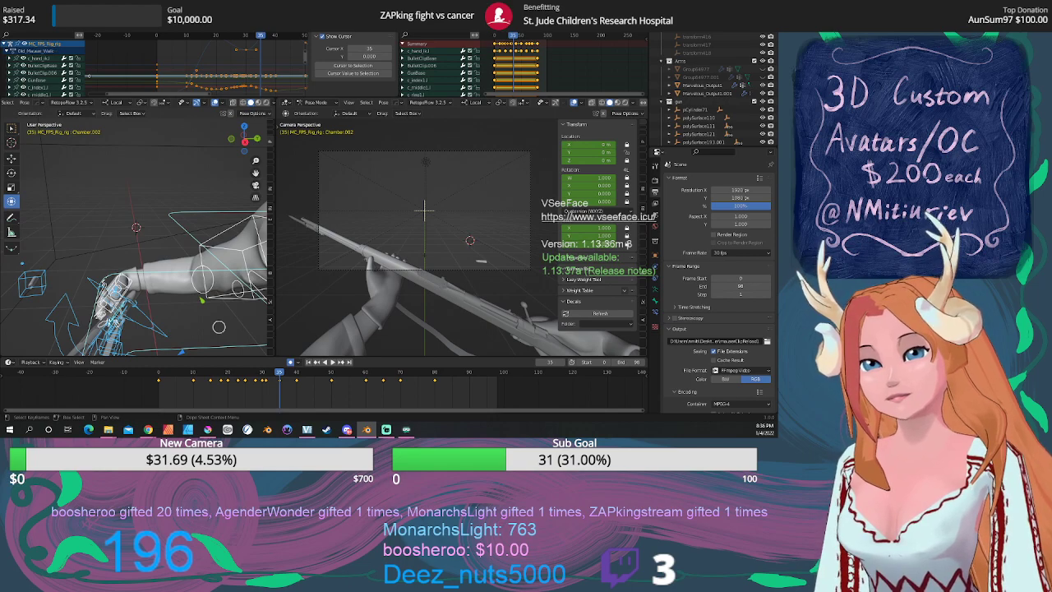
click(493, 25)
click(523, 71)
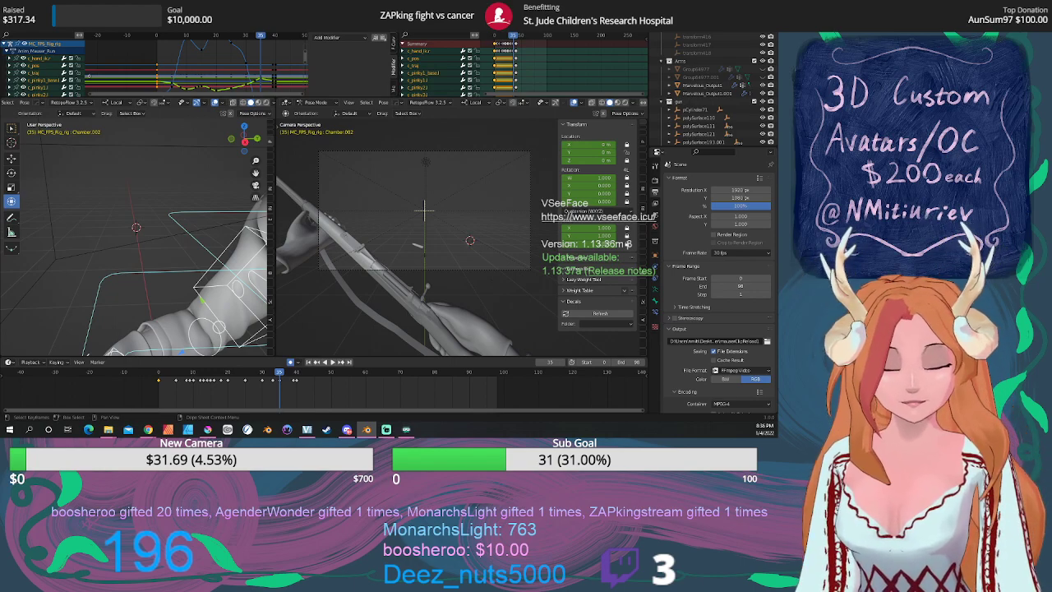
Switch the rig to the Anim_Mauser_Idle_Zoom_Aim action and examine the aiming pose at frame 10 from the camera and the right side.
click(491, 35)
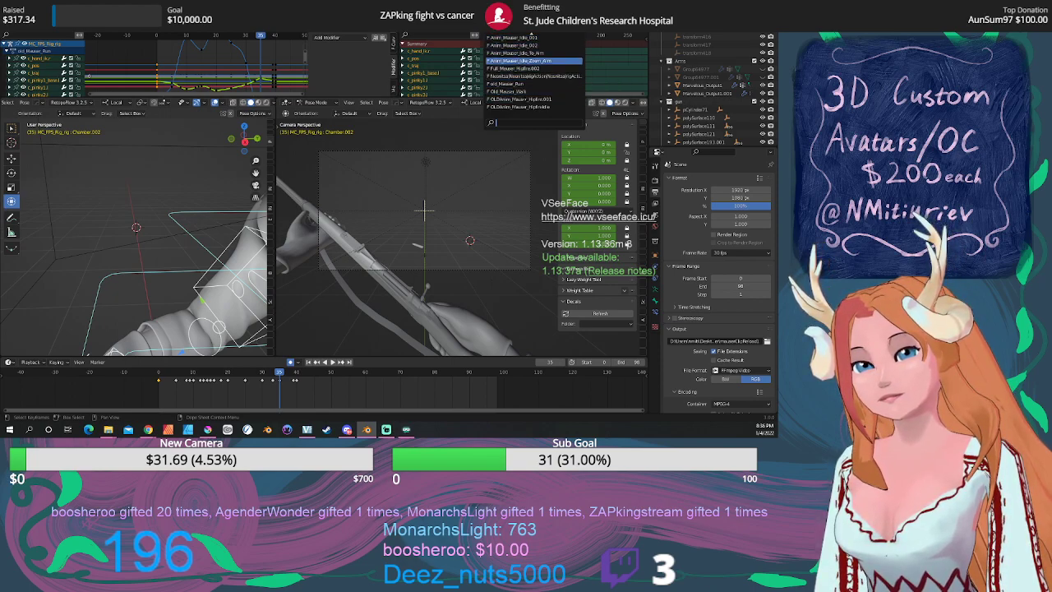
click(532, 61)
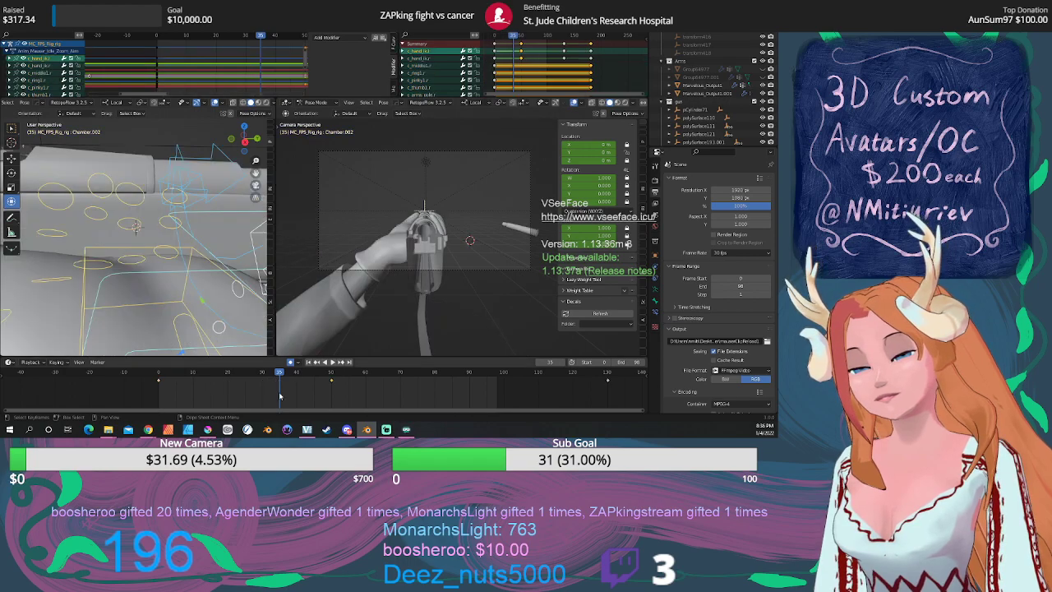
key(space)
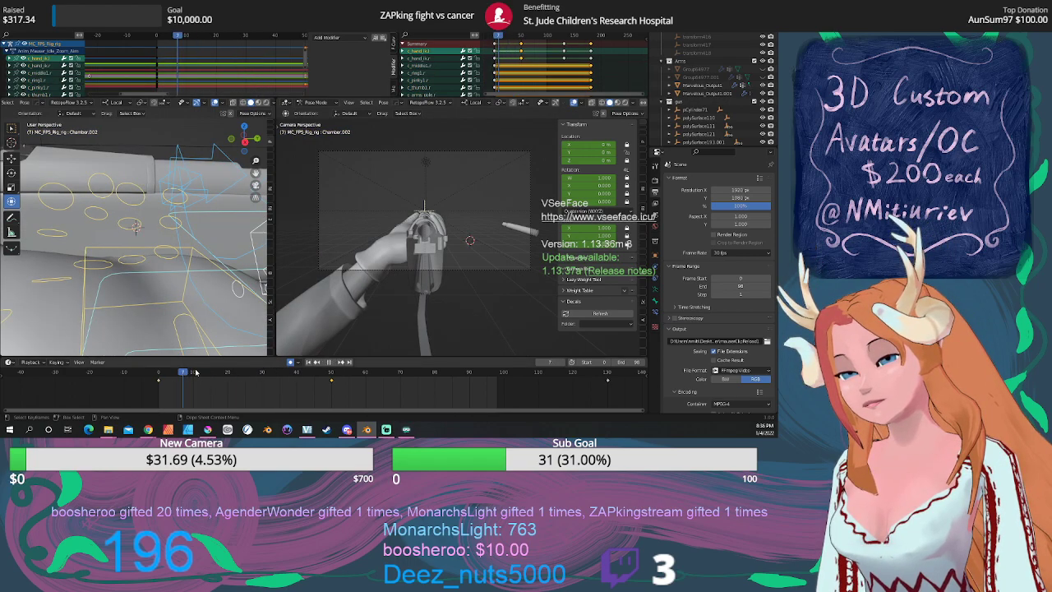
drag(299, 371, 192, 364)
scroll(400, 246, up, 5)
middle_drag(383, 206, 560, 258)
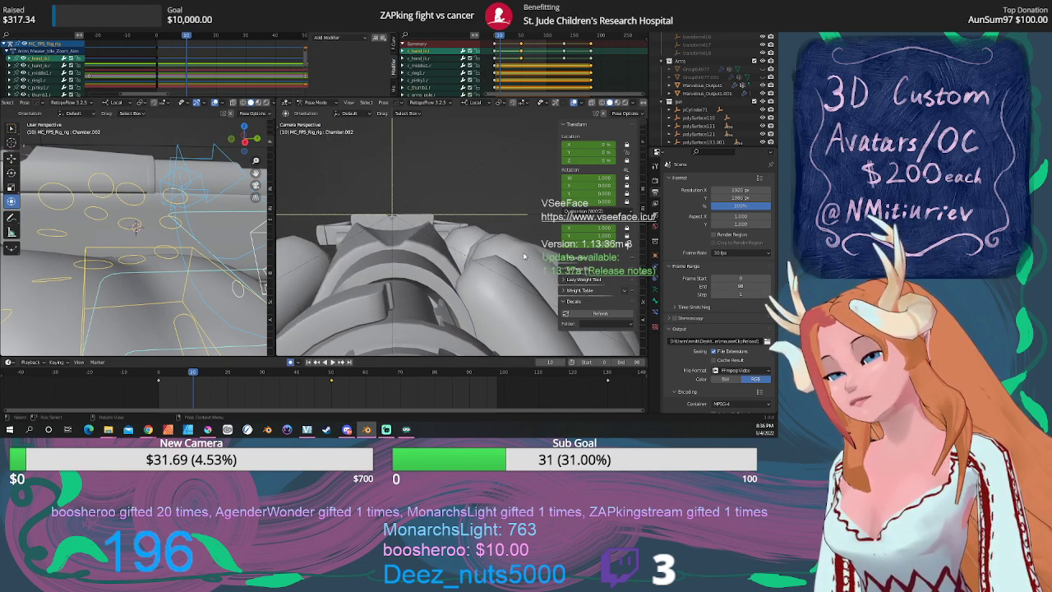
scroll(523, 256, down, 8)
scroll(226, 239, down, 5)
mouse_move(227, 239)
middle_down()
mouse_move(260, 278)
mouse_move(208, 236)
middle_up()
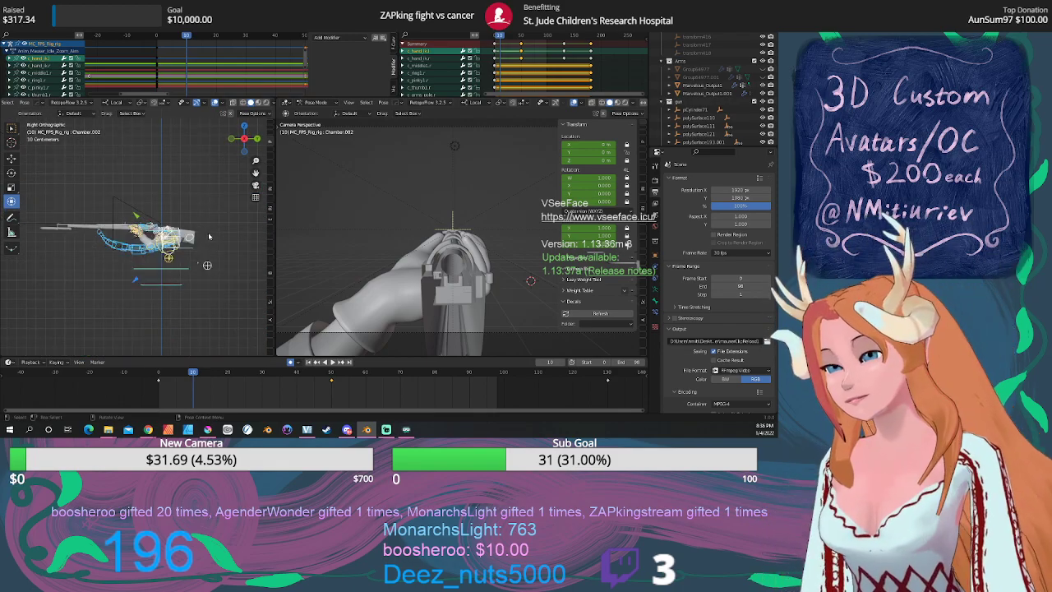
scroll(209, 237, down, 1)
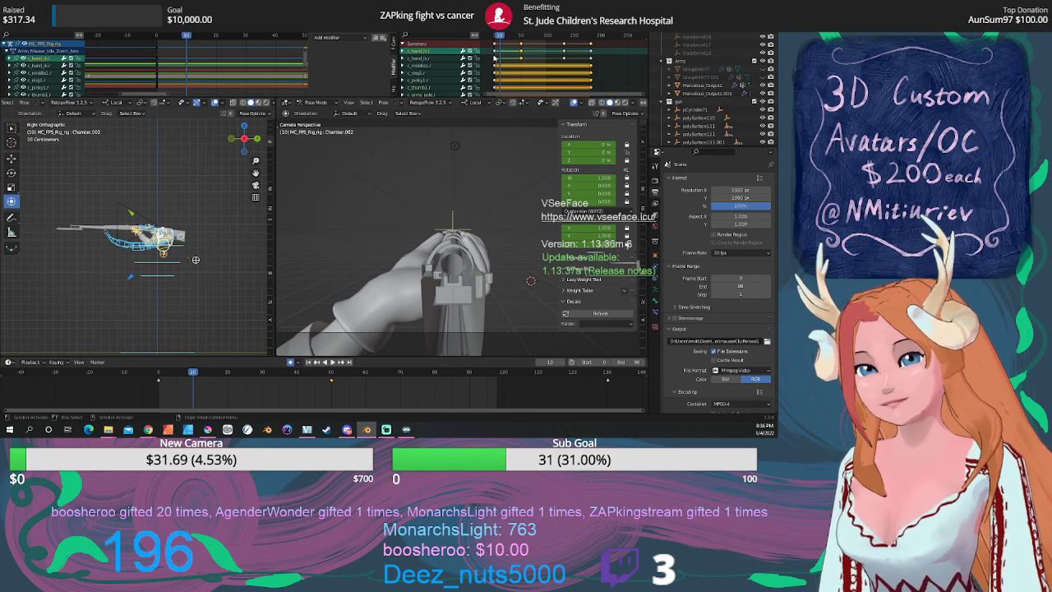
Switch to the Anim_Mauser_Idle_To_Aim action, scrub it to frame 24 and rename it as Old_Mauser_Idle_To_Aim.
click(491, 27)
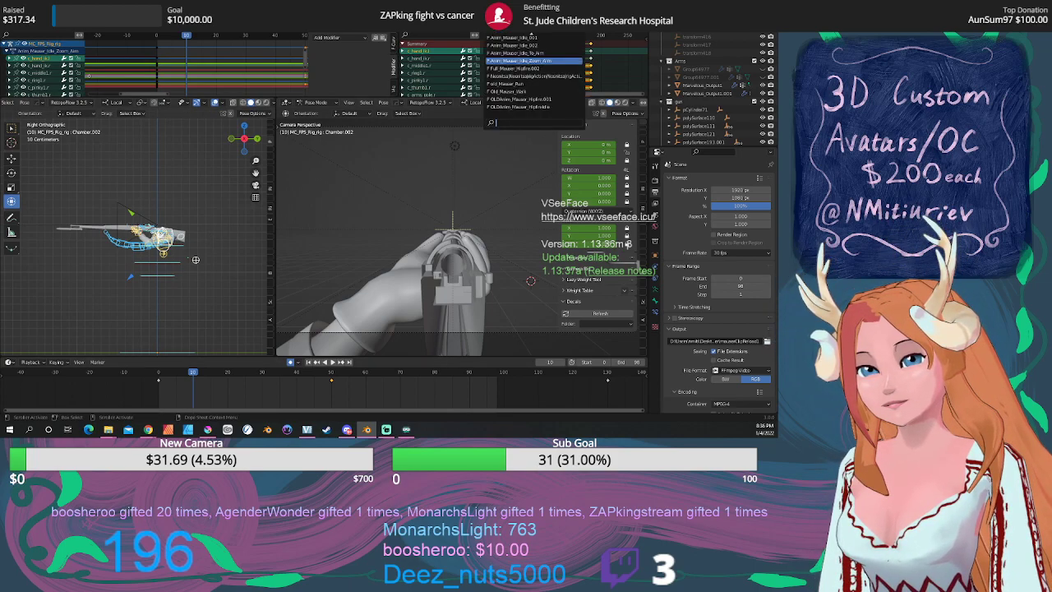
click(514, 52)
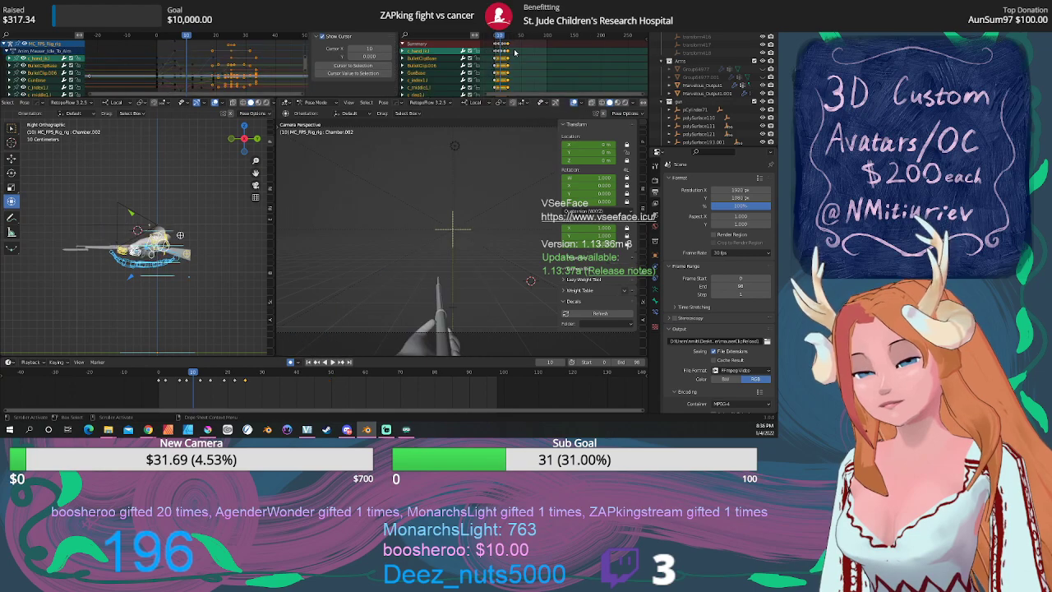
drag(194, 374, 241, 371)
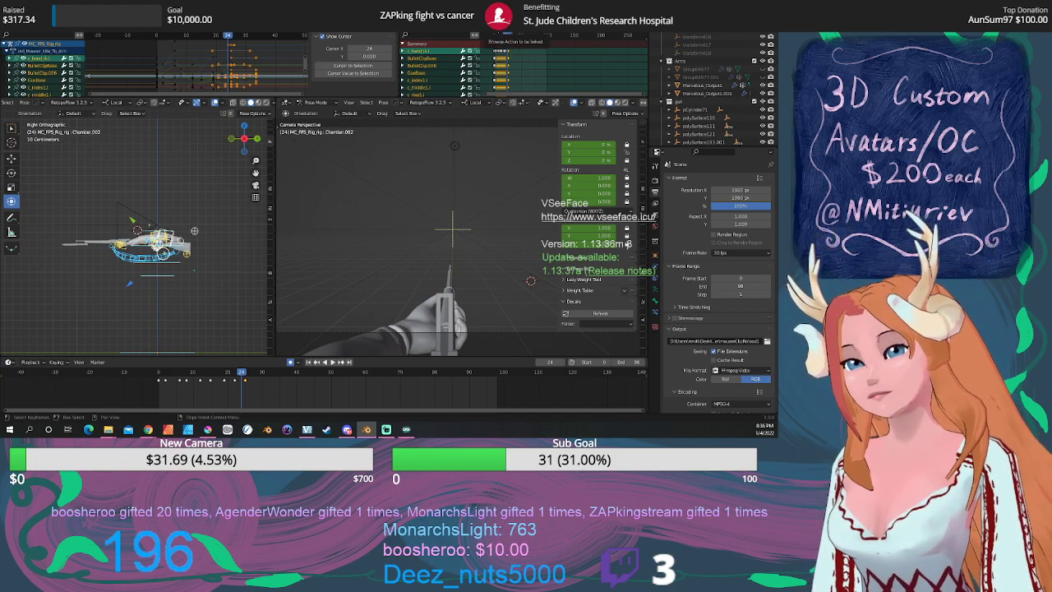
Switch the rig to the Anim_Mauser_Idle_Zoom_Aim action, play it and examine the rifle and hands at frame 50.
click(491, 28)
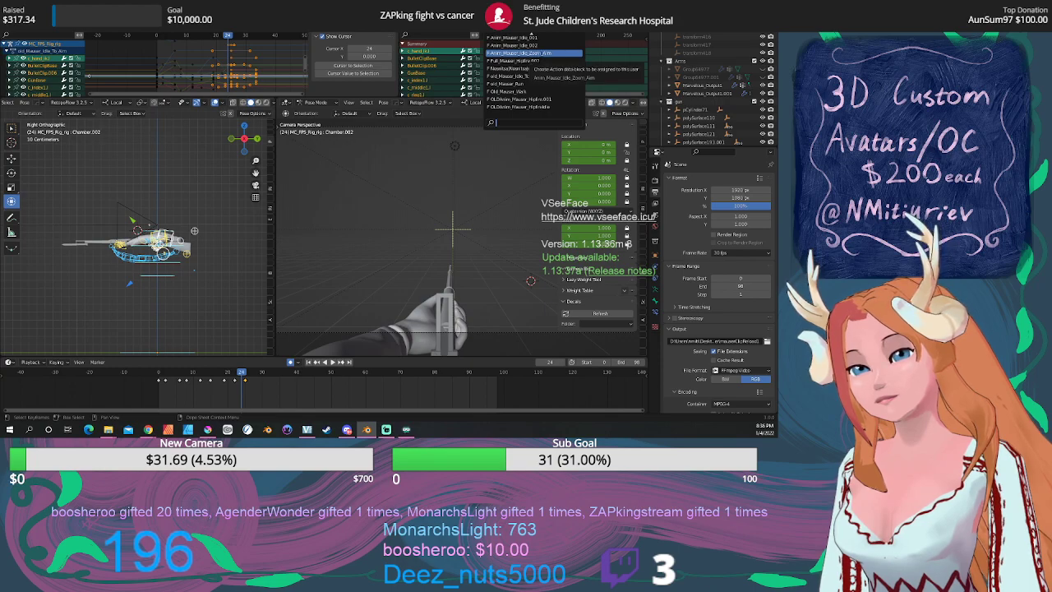
click(541, 54)
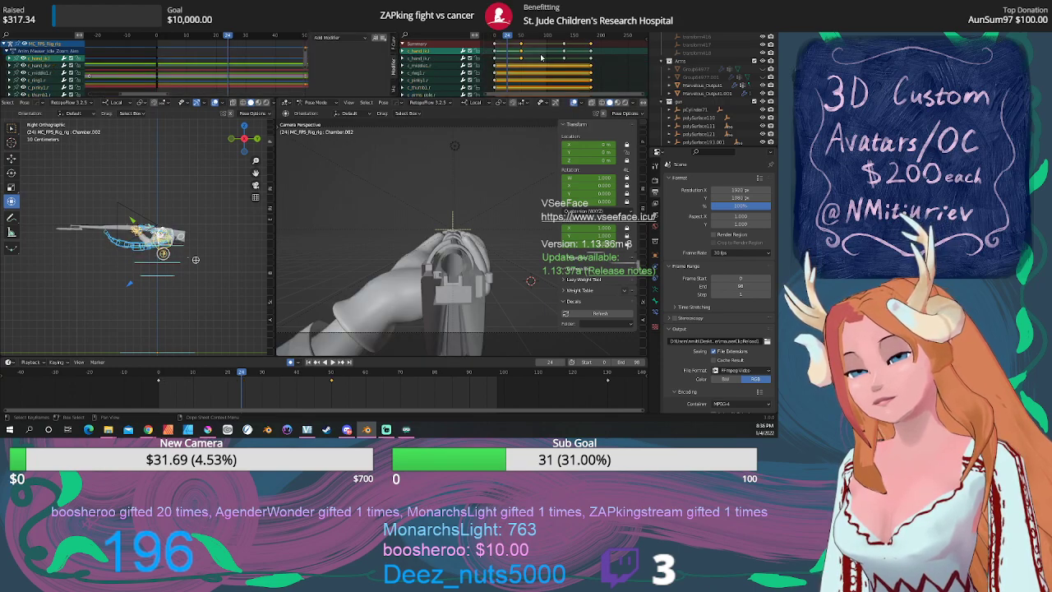
key(space)
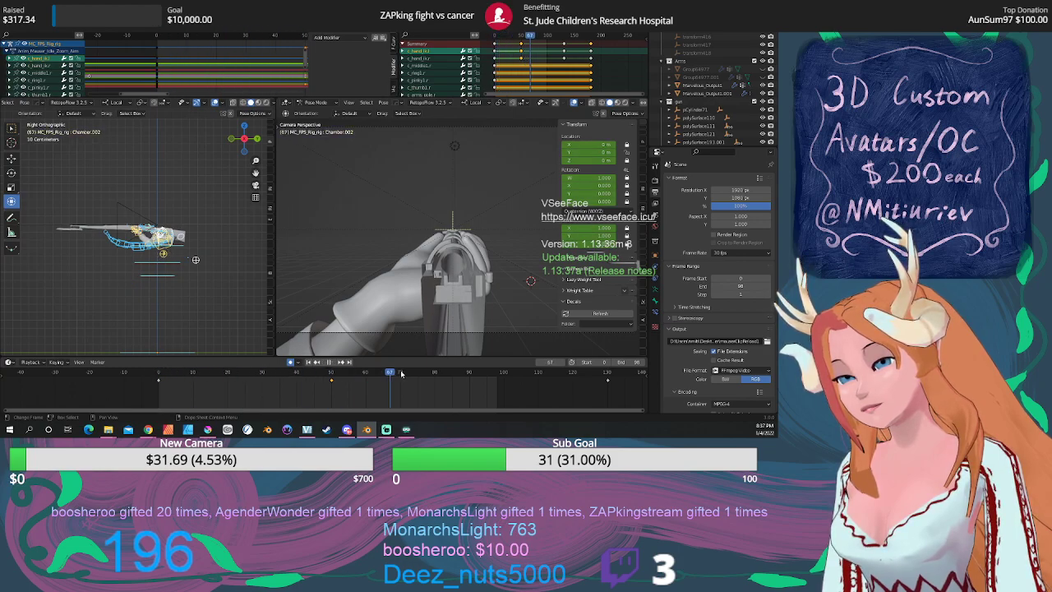
click(328, 372)
drag(328, 372, 331, 372)
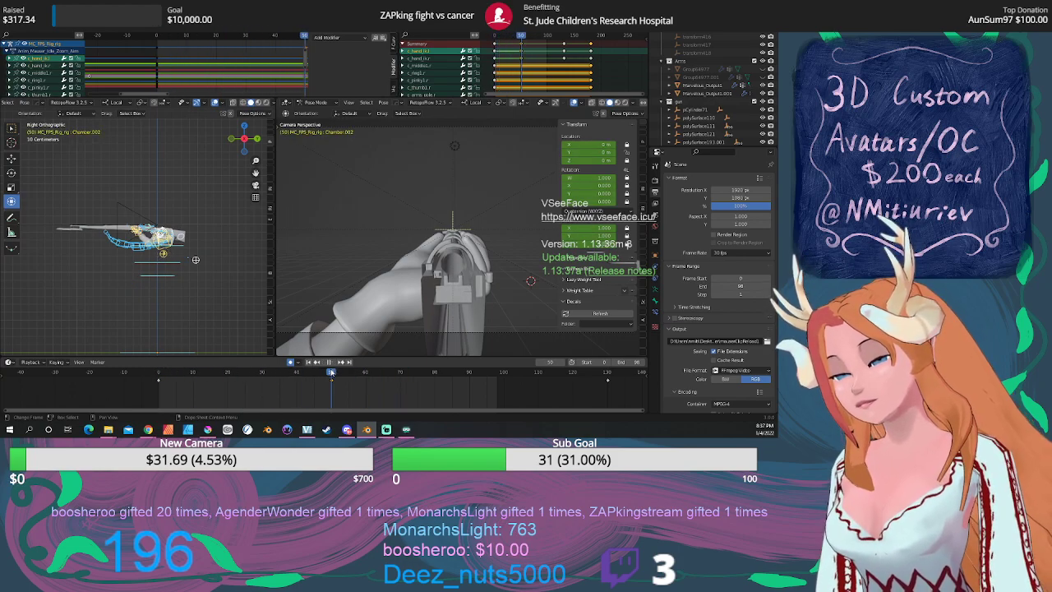
scroll(182, 228, up, 4)
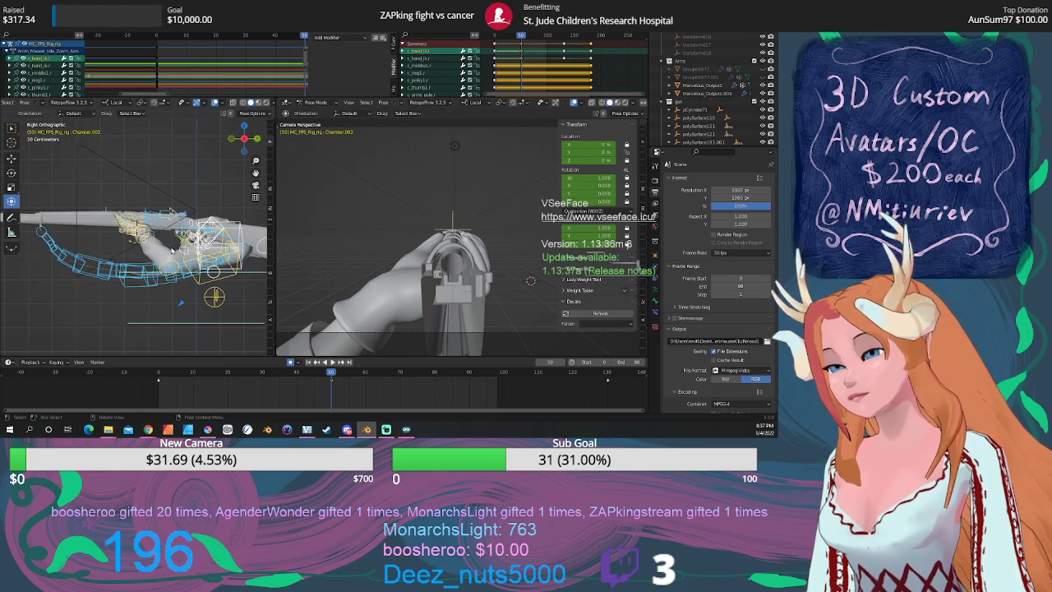
click(172, 216)
key(a)
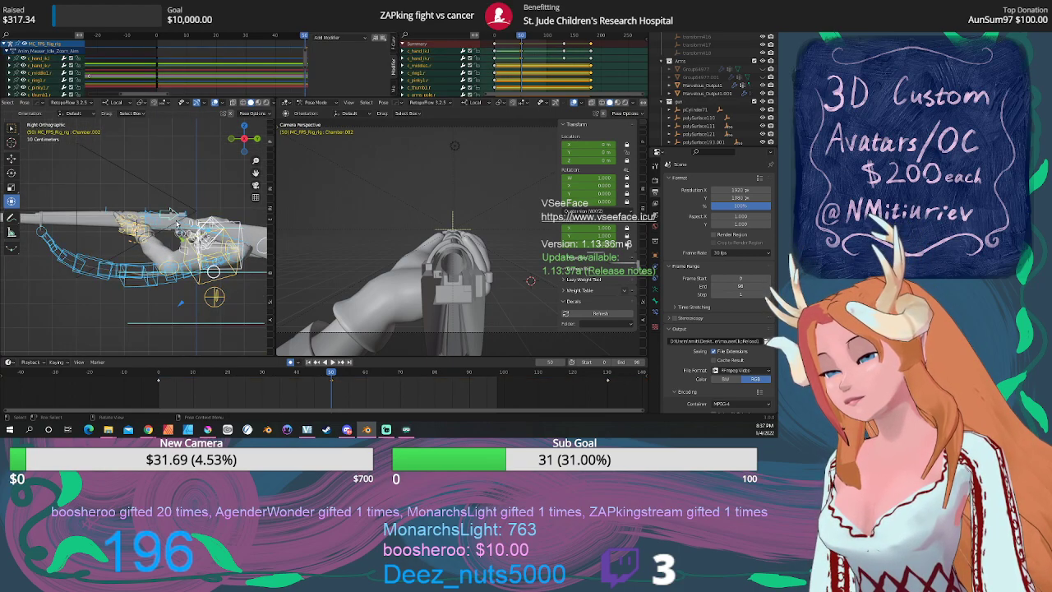
Set the scene's end frame to 130 and play the aiming idle.
scroll(446, 386, down, 2)
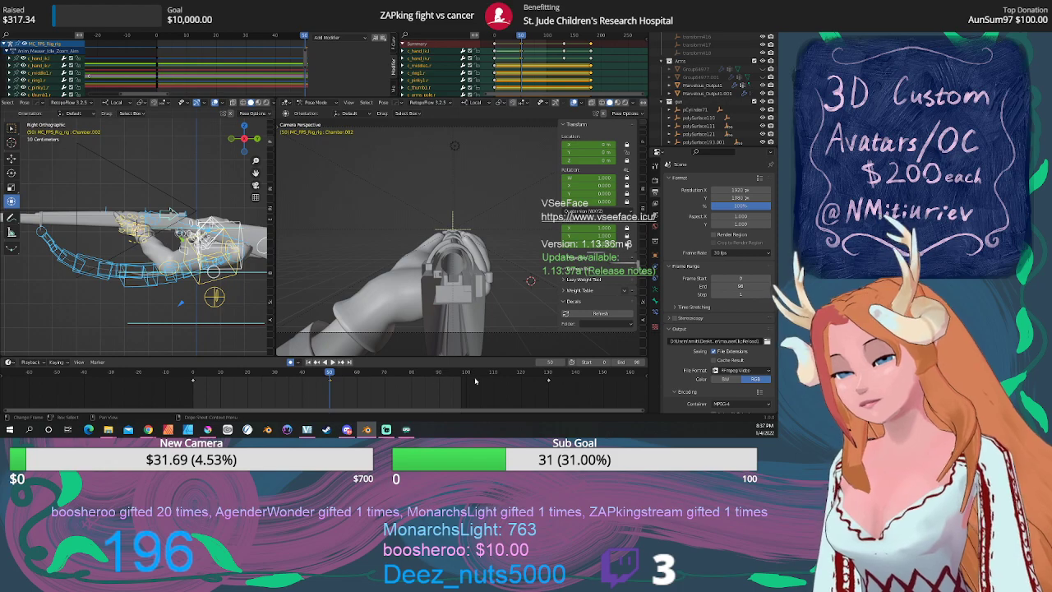
text(130)
key(Return)
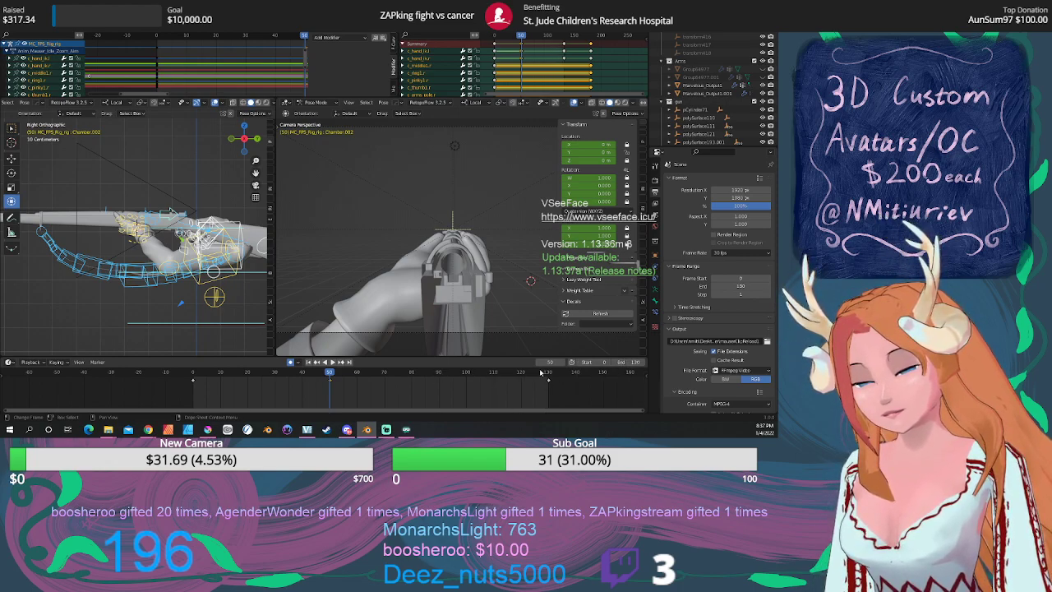
click(334, 362)
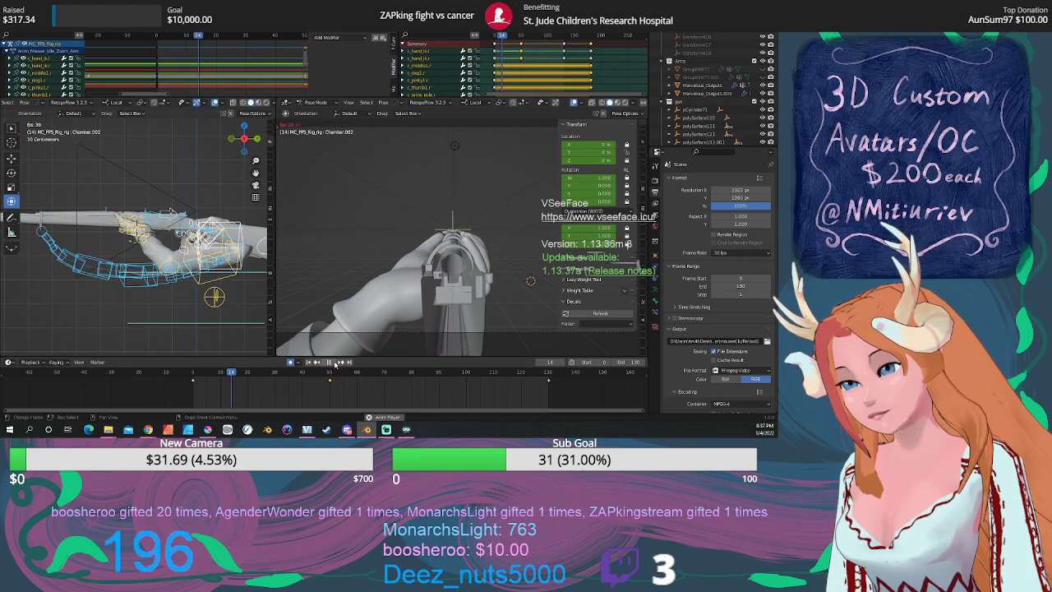
Set the scene's end frame to 180 and review the looping aiming idle close up through the camera.
scroll(470, 392, down, 3)
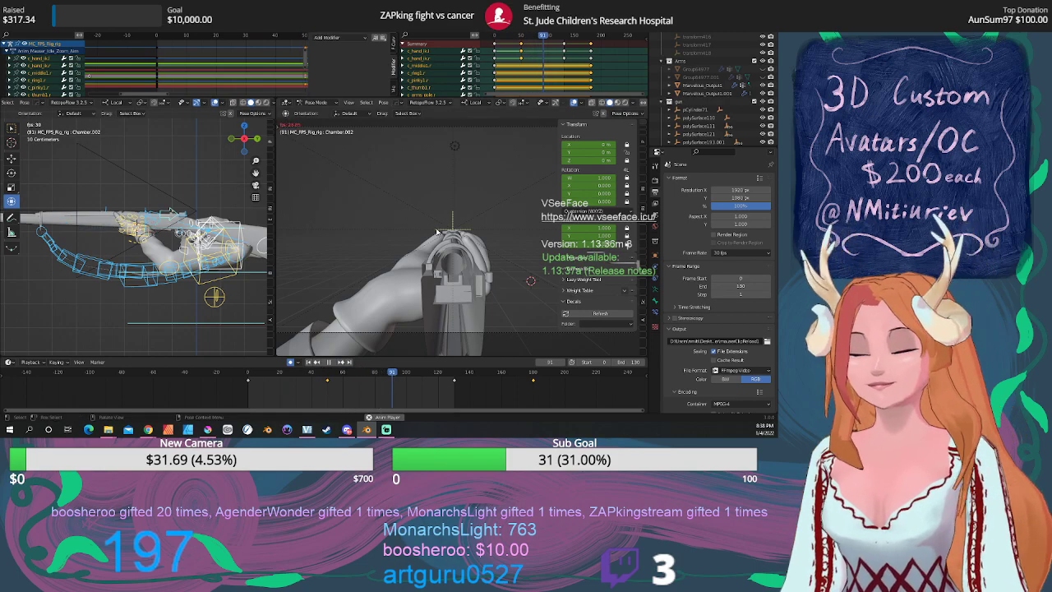
mouse_move(633, 362)
mouse_down()
mouse_move(661, 361)
mouse_move(628, 363)
mouse_up()
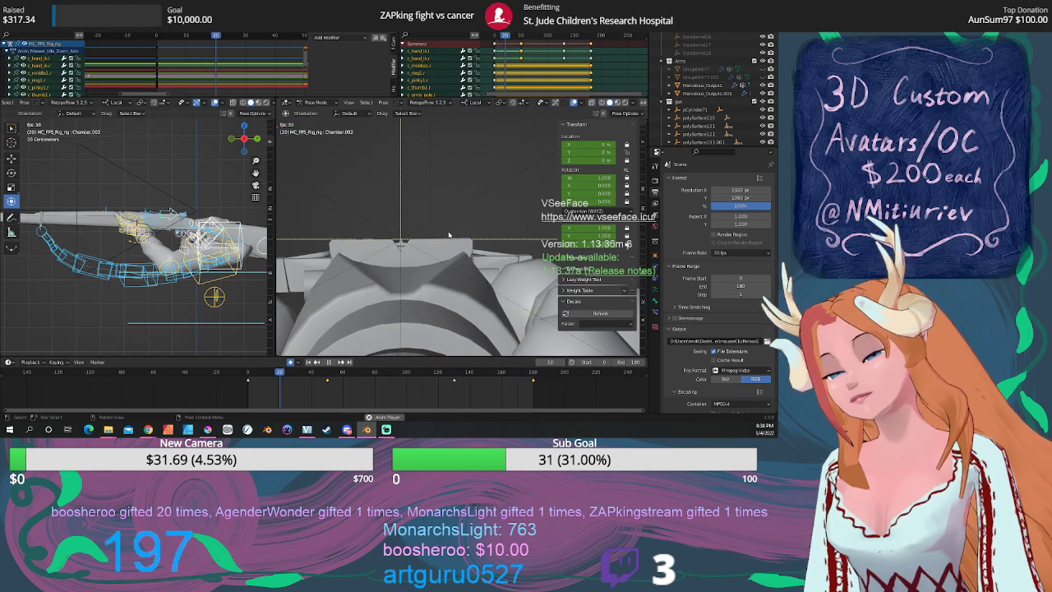
scroll(208, 189, up, 2)
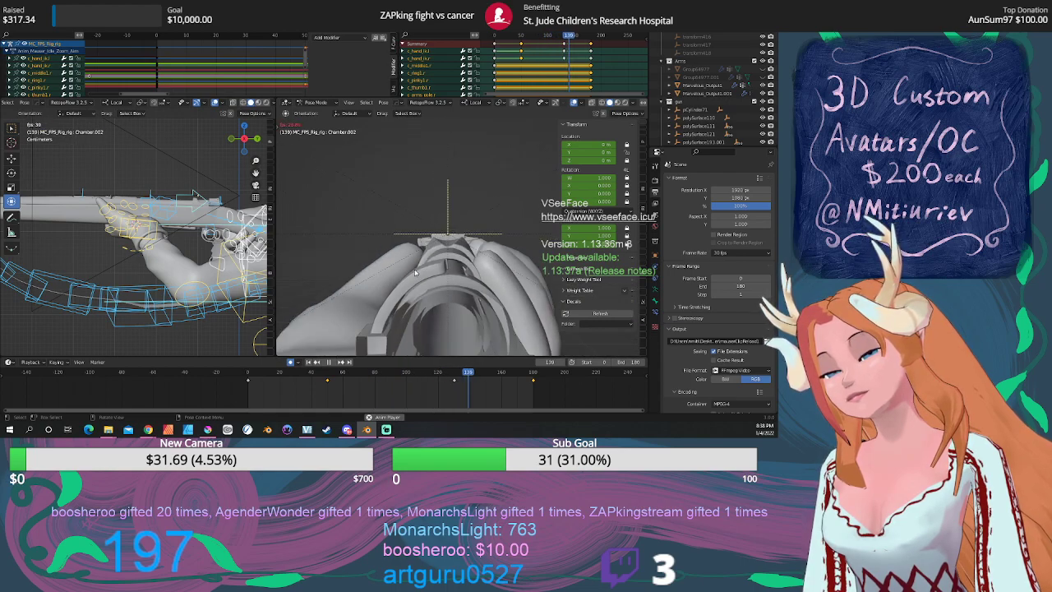
click(328, 362)
Select the BulletClipShell bone, scrub to frame 9 and show its bone constraints.
click(155, 240)
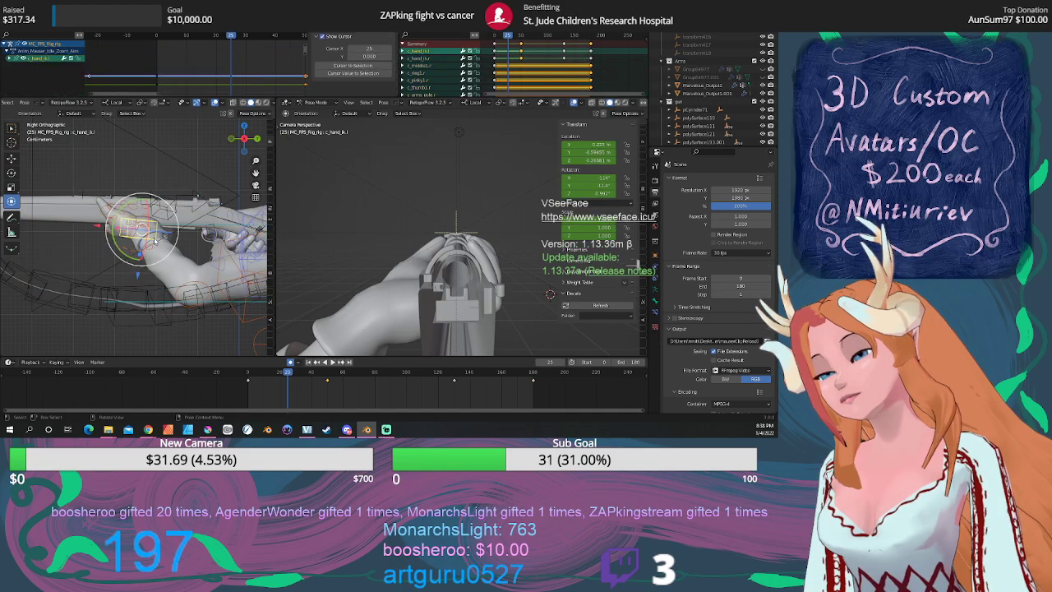
middle_drag(194, 280, 184, 307)
scroll(187, 259, down, 2)
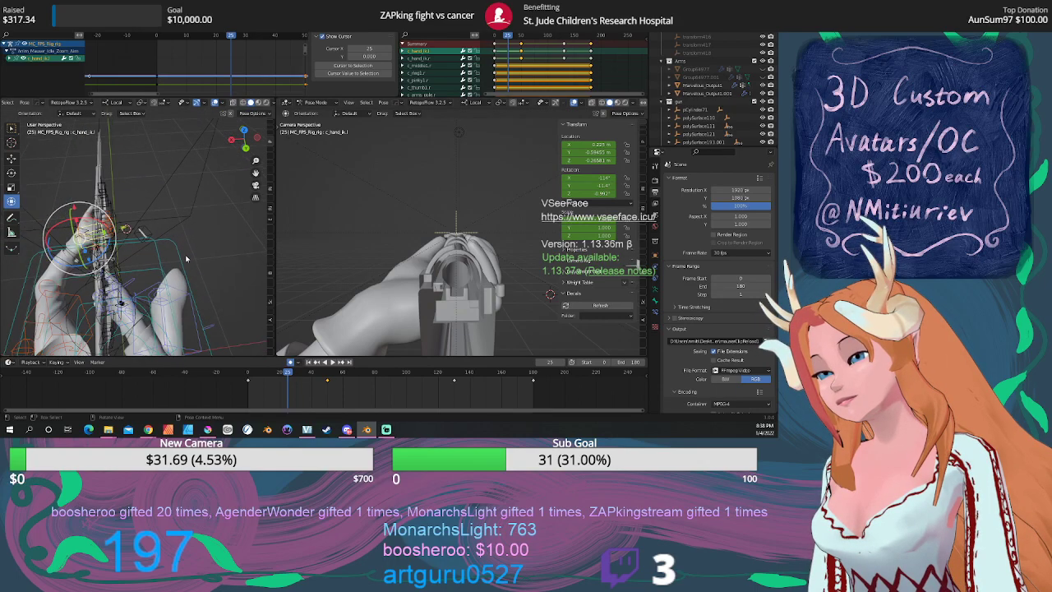
click(151, 233)
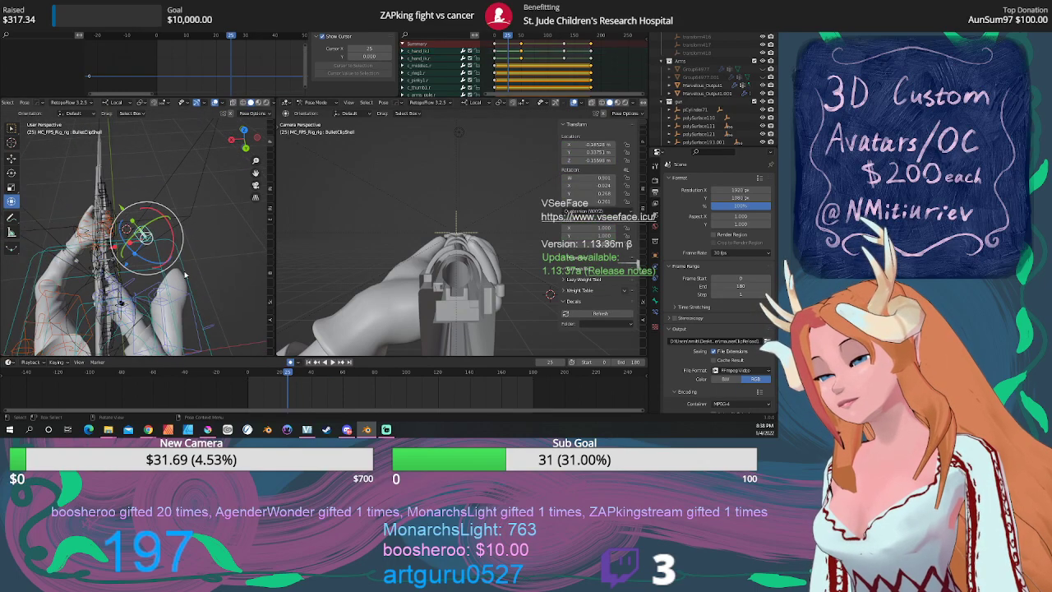
click(310, 361)
scroll(360, 323, down, 3)
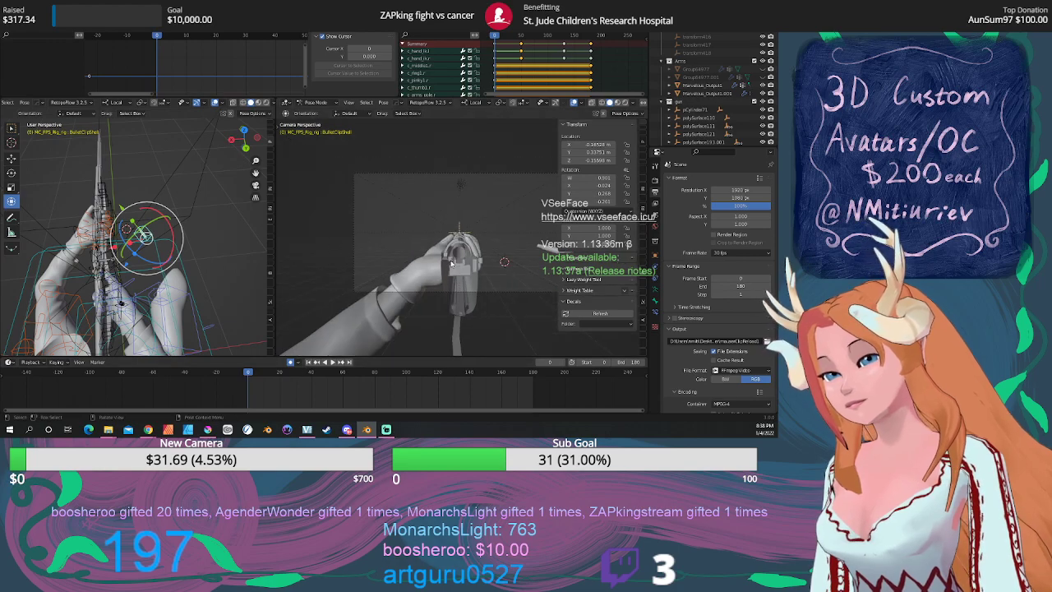
mouse_move(252, 375)
mouse_down()
mouse_move(406, 372)
mouse_move(261, 369)
mouse_up()
click(655, 312)
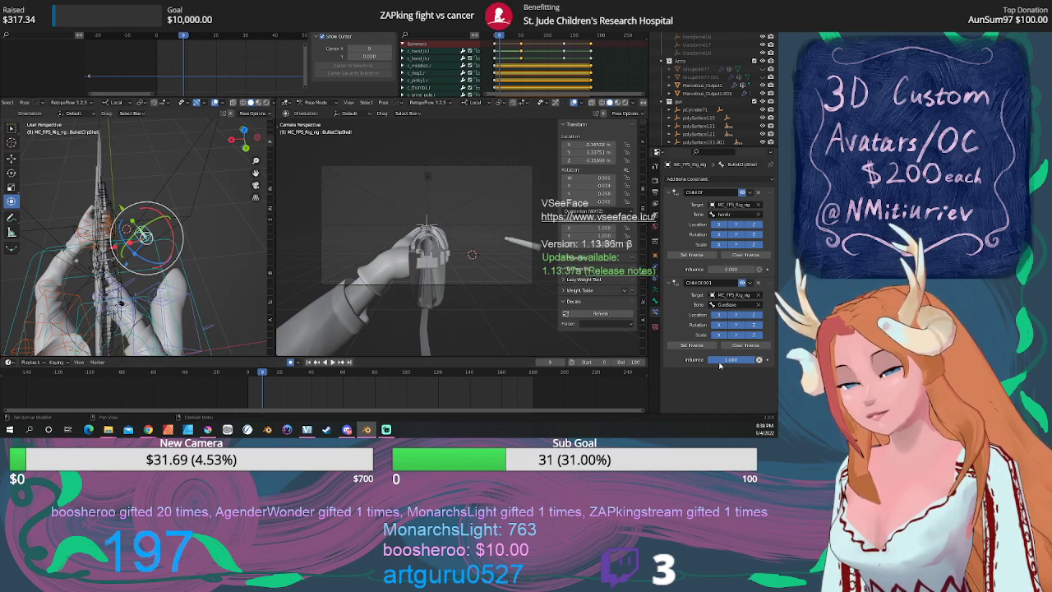
Test the BulletClipShell bone with the Child Of.001 constraint's influence at 0, then restore the influence to 1.
mouse_move(742, 364)
mouse_down()
mouse_move(707, 362)
mouse_move(753, 360)
mouse_up()
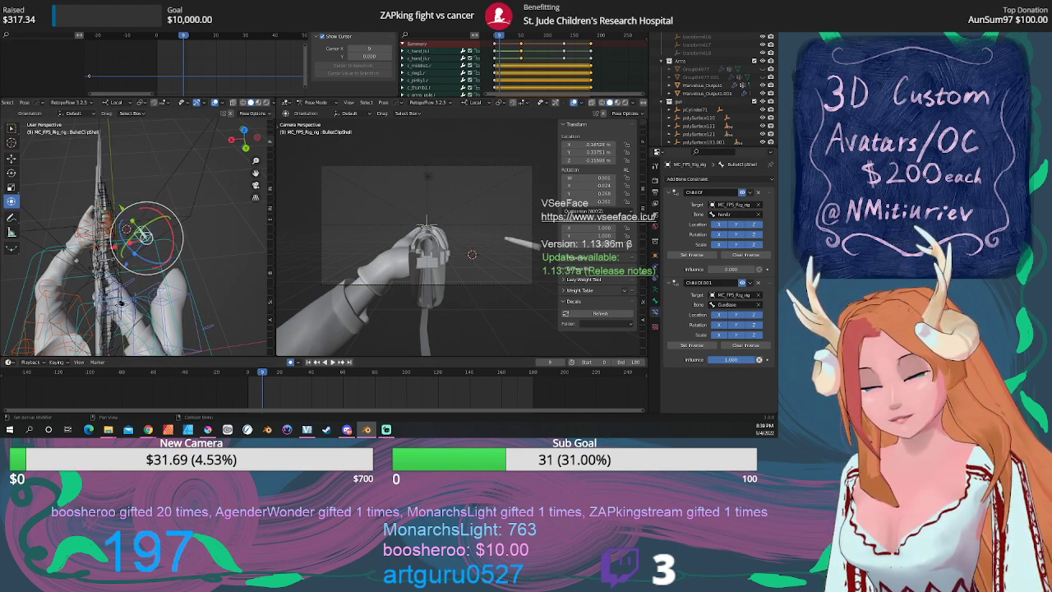
drag(753, 360, 707, 361)
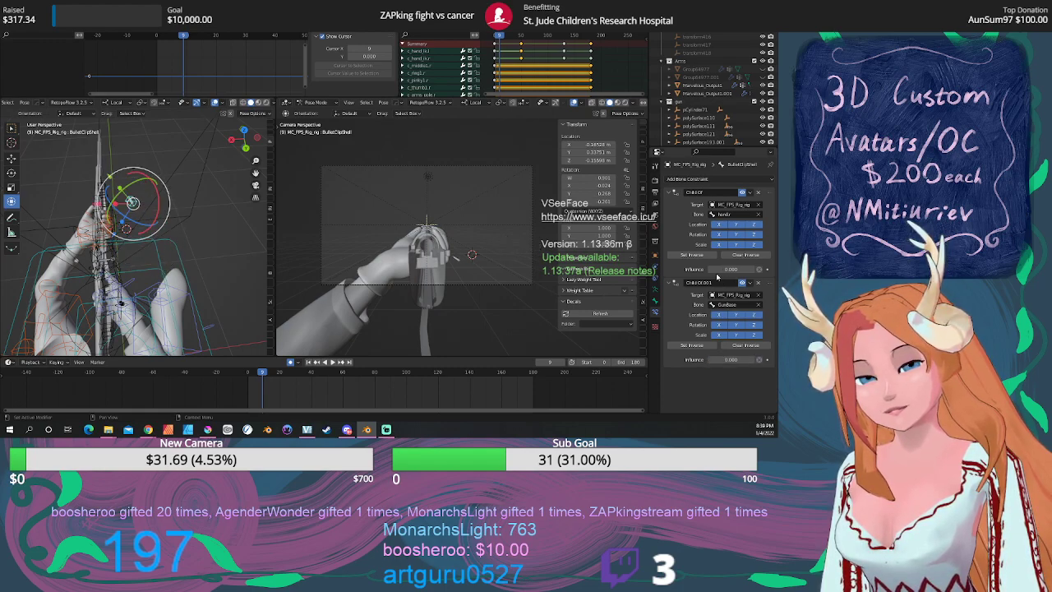
mouse_move(708, 269)
mouse_down()
mouse_move(753, 269)
mouse_move(707, 269)
mouse_up()
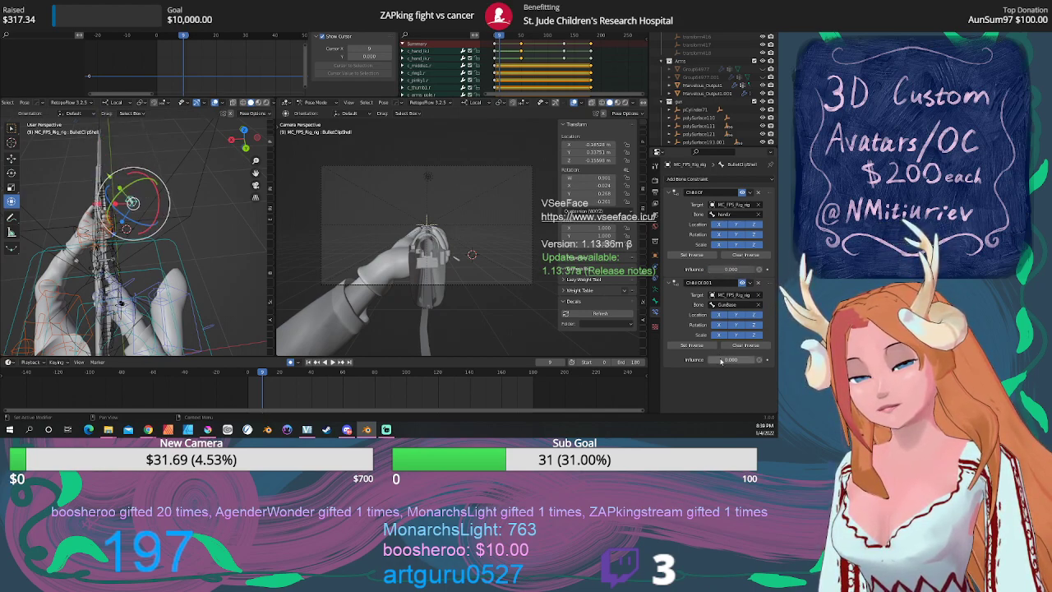
key(space)
key(Escape)
middle_drag(159, 239, 175, 220)
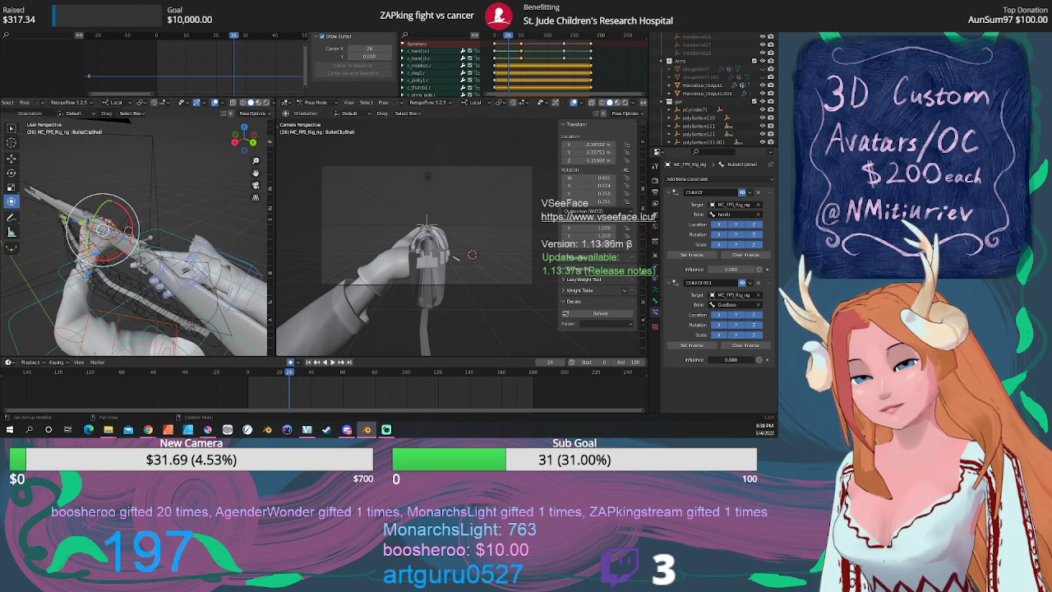
drag(723, 359, 752, 359)
Switch to Full_Mauser_Hipfire.002, keyframe both BulletClipShell Child Of influences at frame 0 and play the action to check the clip.
click(493, 26)
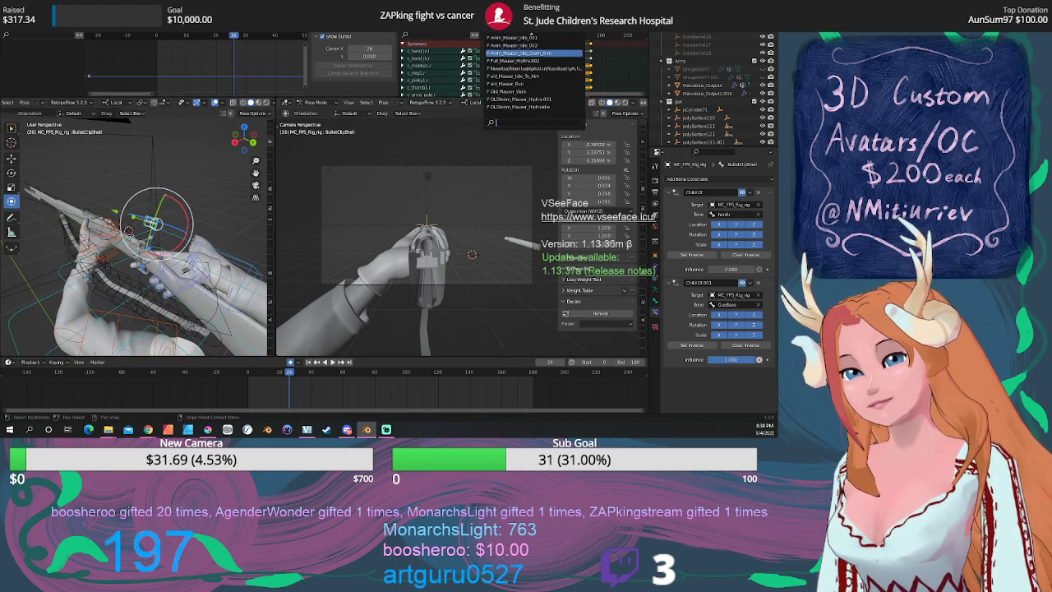
click(526, 63)
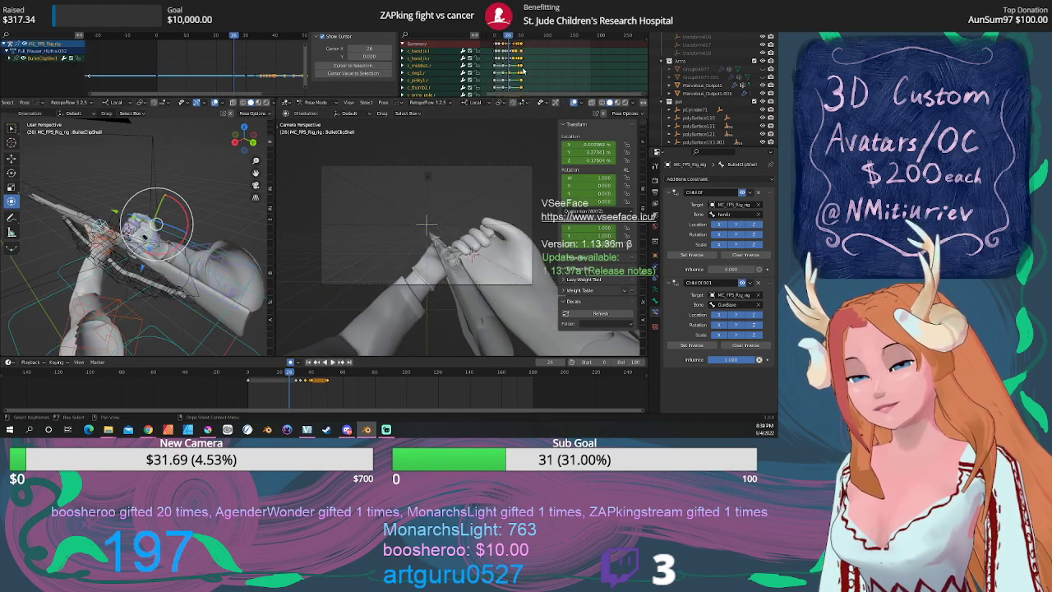
drag(297, 374, 247, 372)
click(765, 361)
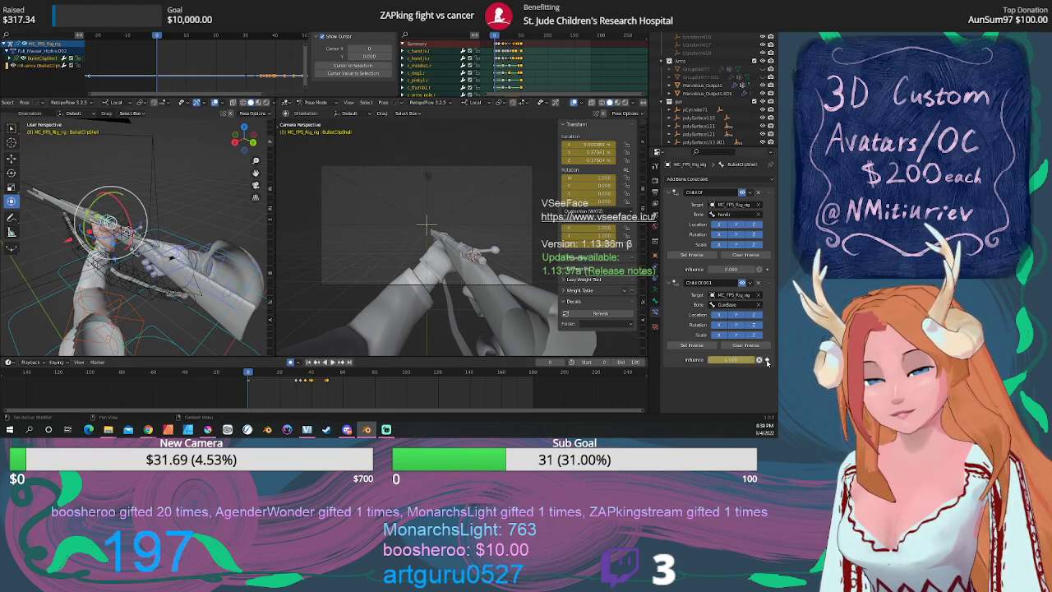
click(767, 270)
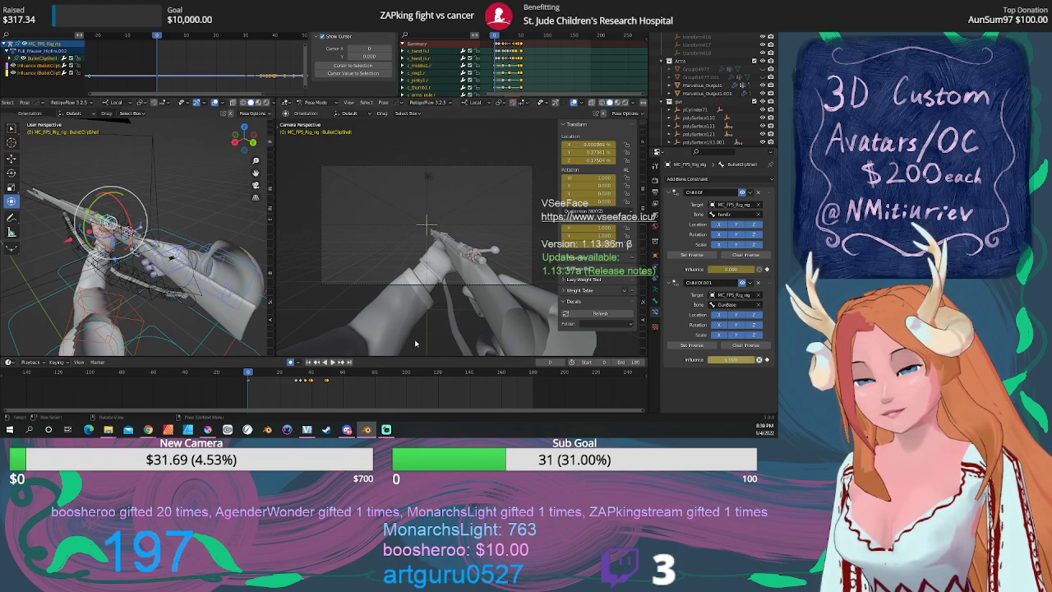
key(space)
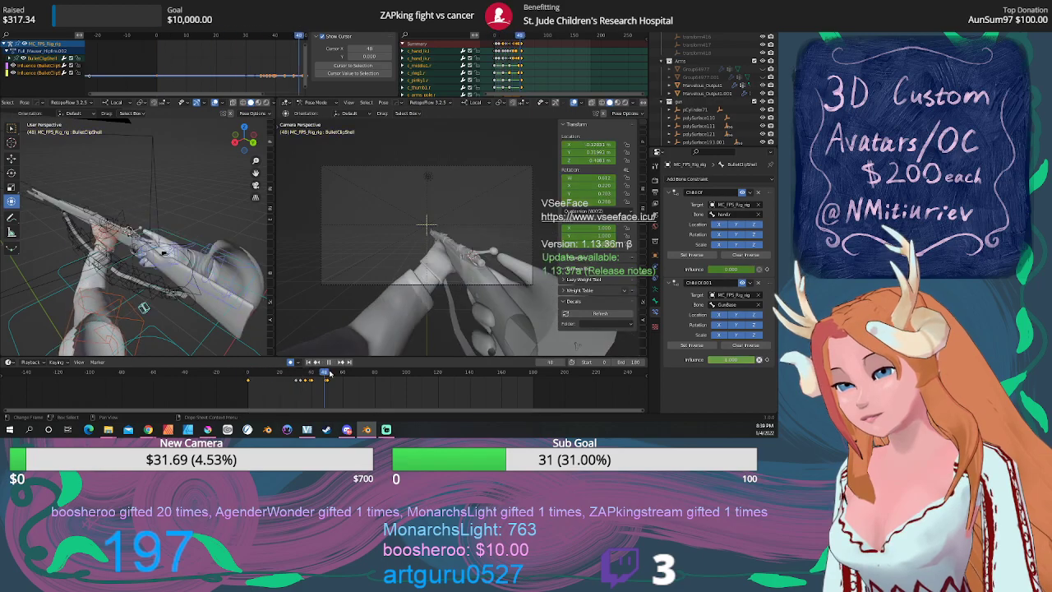
key(Escape)
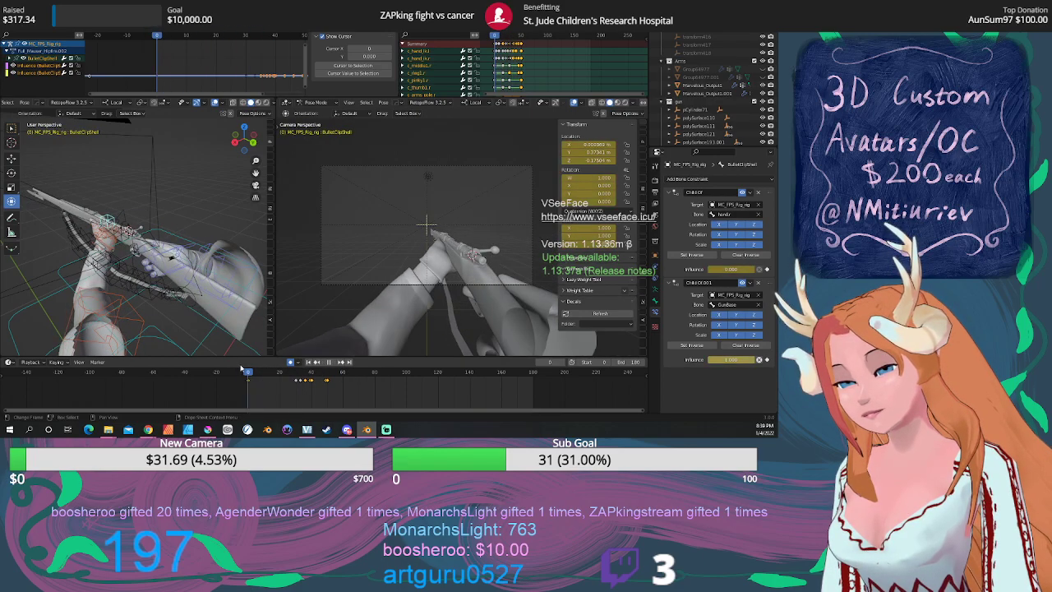
key(Escape)
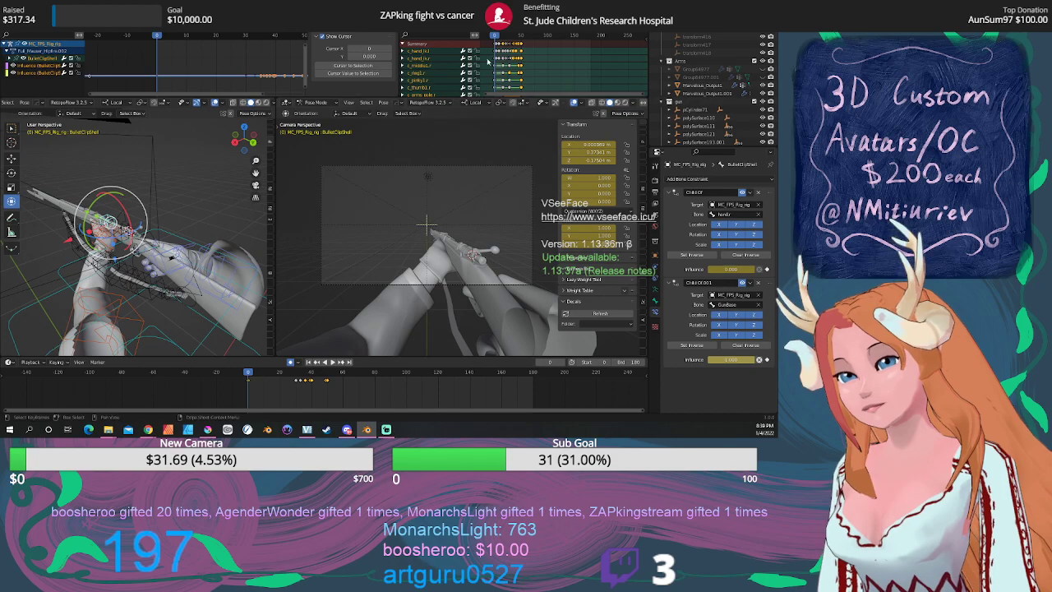
Switch back to Anim_Mauser_Idle_Zoom_Aim and keyframe both BulletClipShell Child Of influences at frame 0.
click(491, 28)
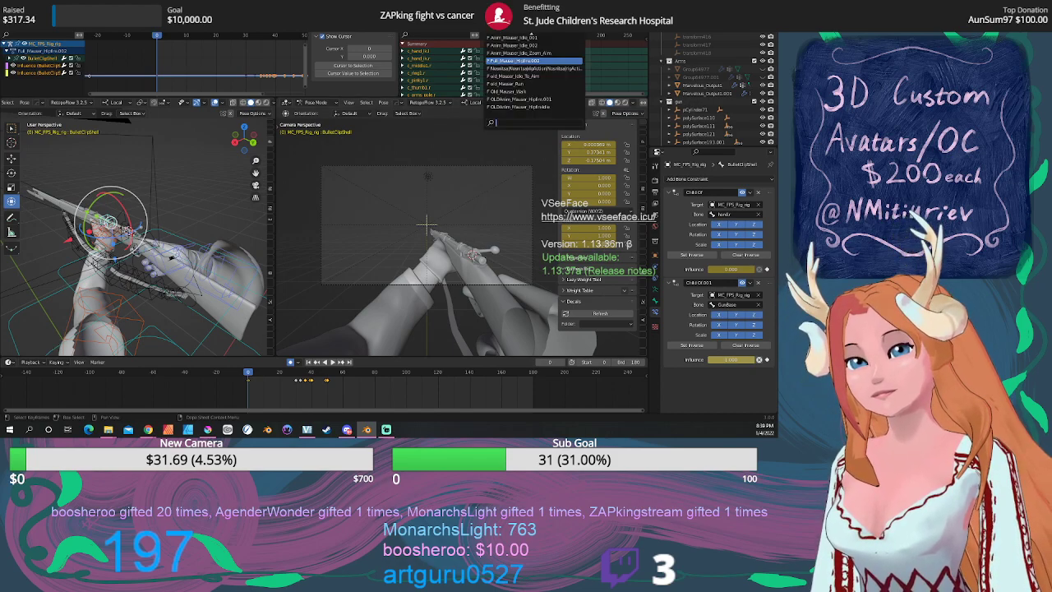
key(Down)
key(Down)
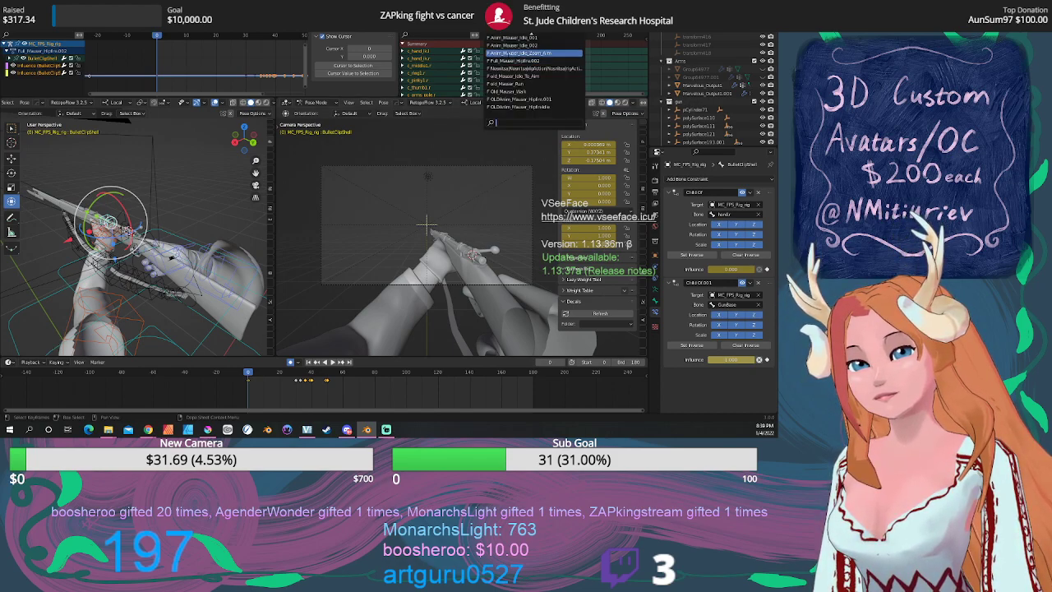
key(Up)
key(Up)
key(Up)
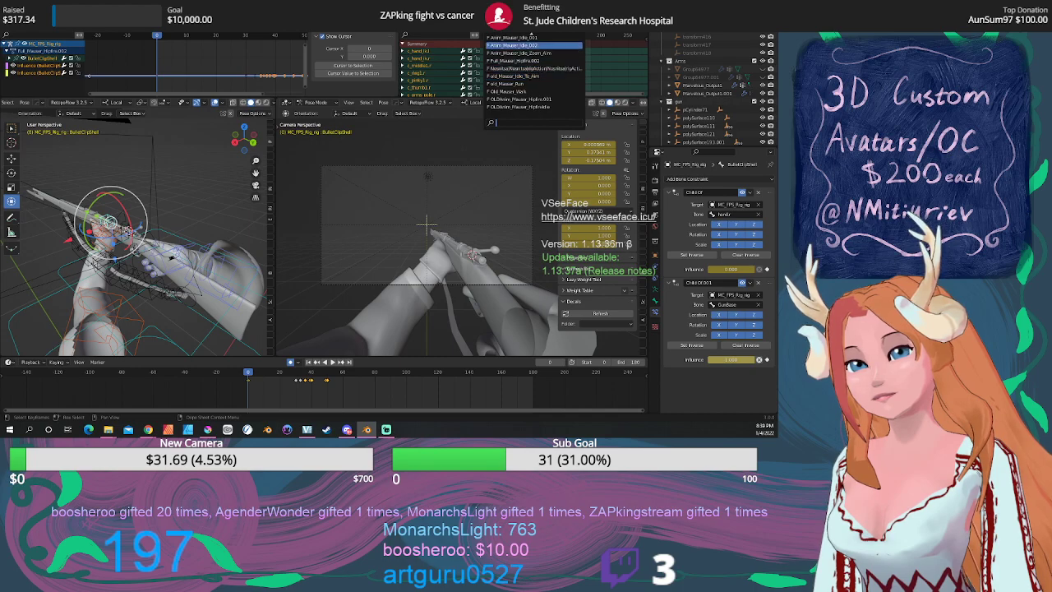
key(Return)
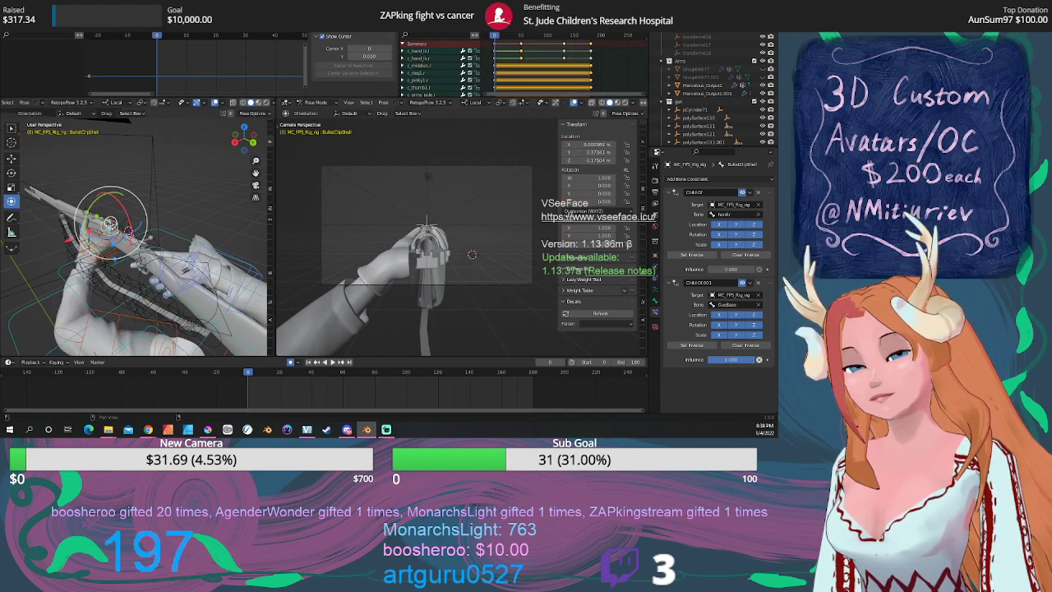
middle_drag(200, 289, 230, 292)
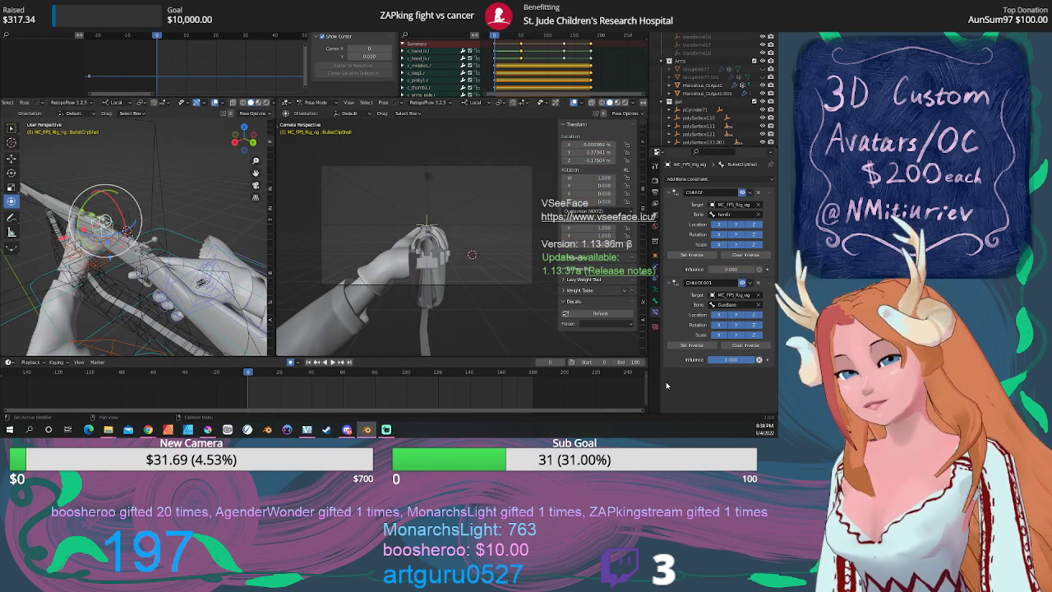
click(767, 360)
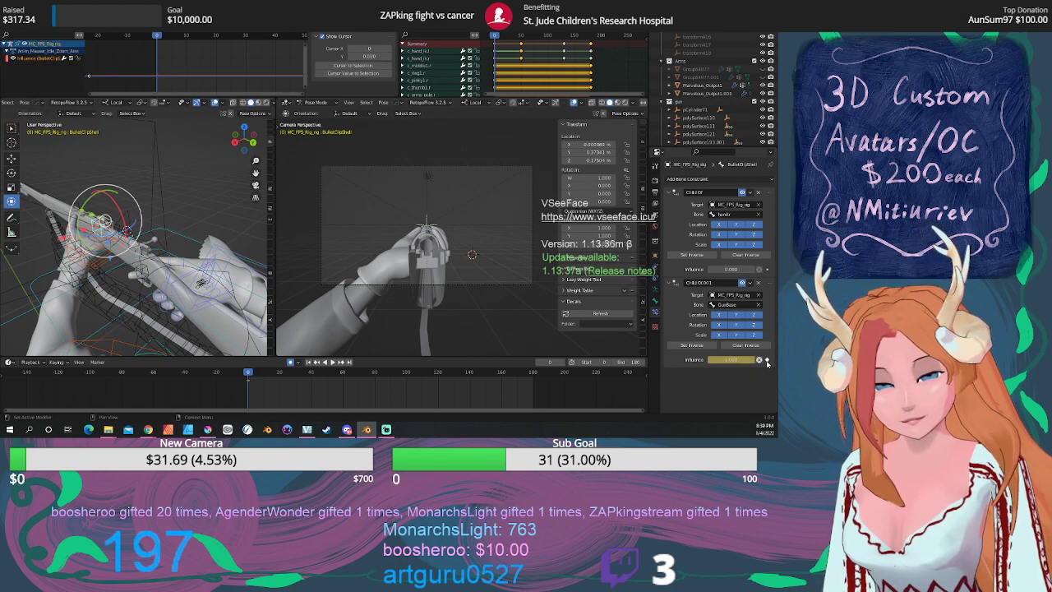
click(767, 269)
middle_drag(115, 230, 185, 242)
mouse_move(249, 374)
mouse_down()
mouse_move(501, 374)
mouse_move(248, 368)
mouse_up()
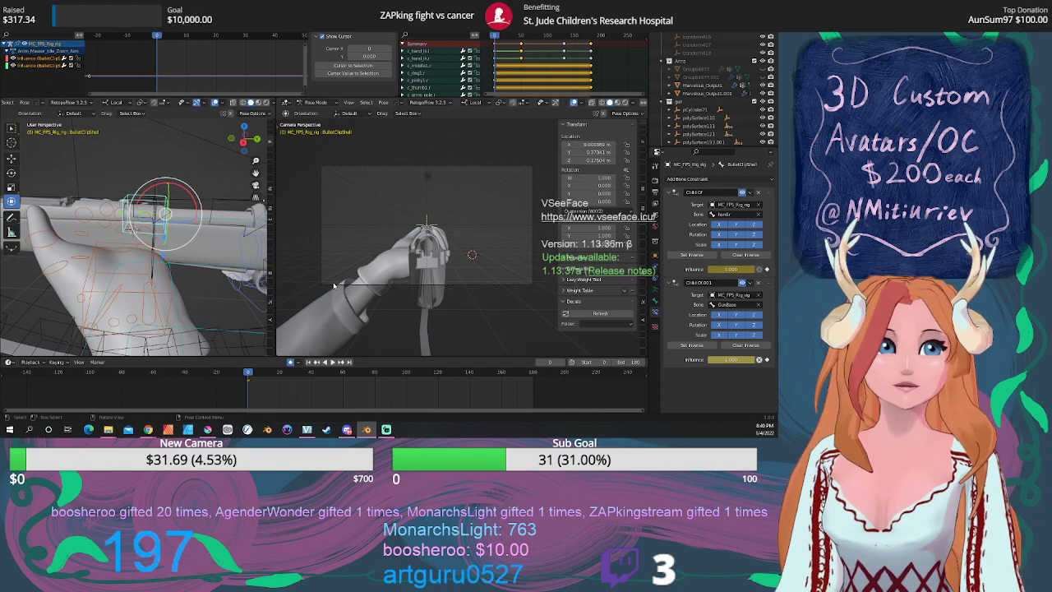
Switch the rig to the Anim_Mauser_Idle_002 action and play it to review the hand and rifle pose.
middle_drag(187, 258, 210, 244)
mouse_move(251, 374)
mouse_down()
mouse_move(450, 374)
mouse_move(247, 362)
mouse_up()
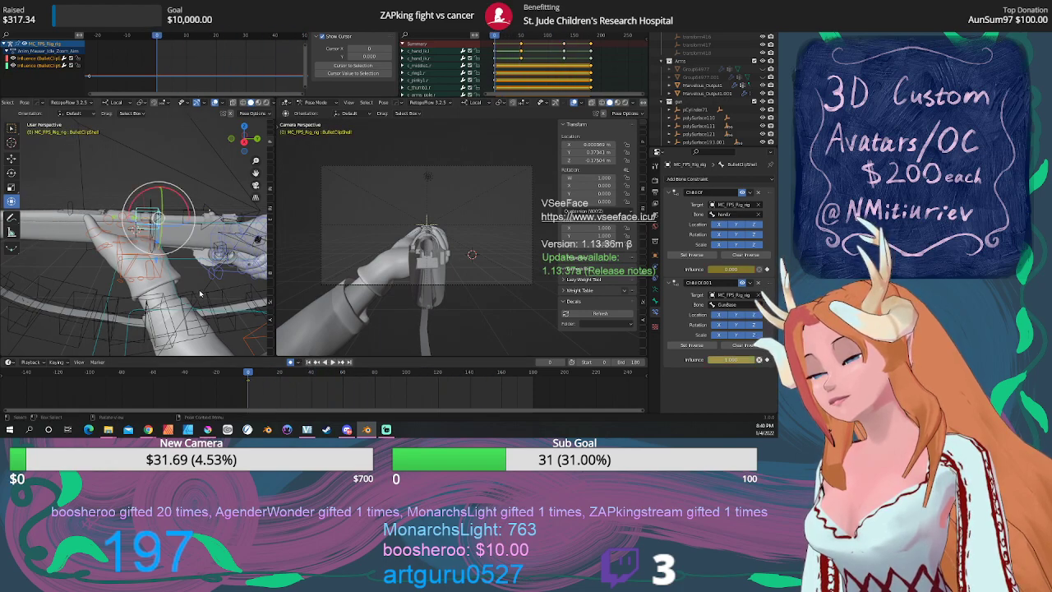
middle_drag(207, 273, 199, 282)
click(506, 38)
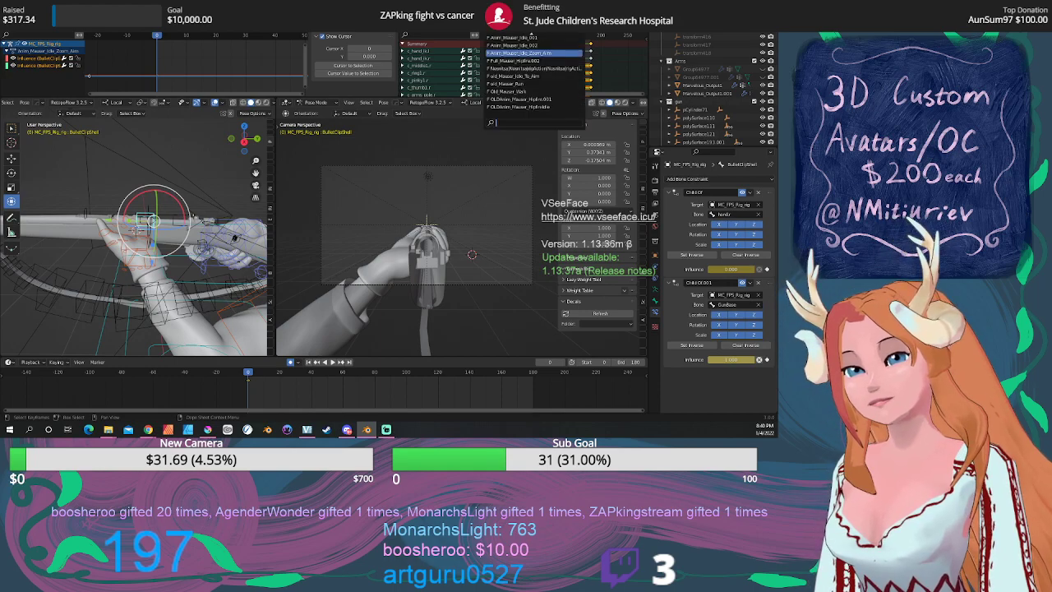
scroll(526, 52, up, 4)
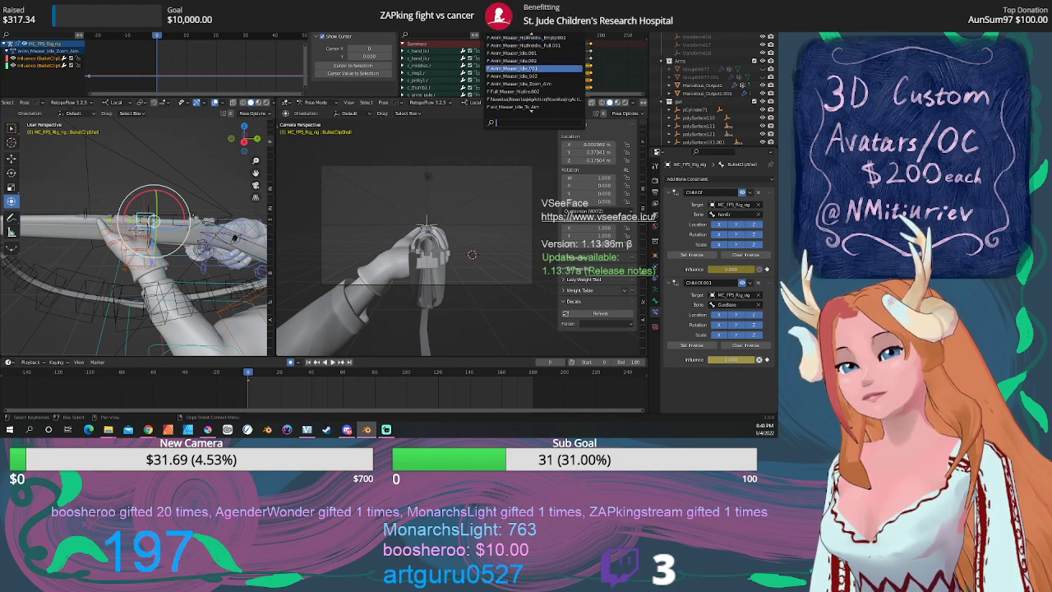
click(526, 75)
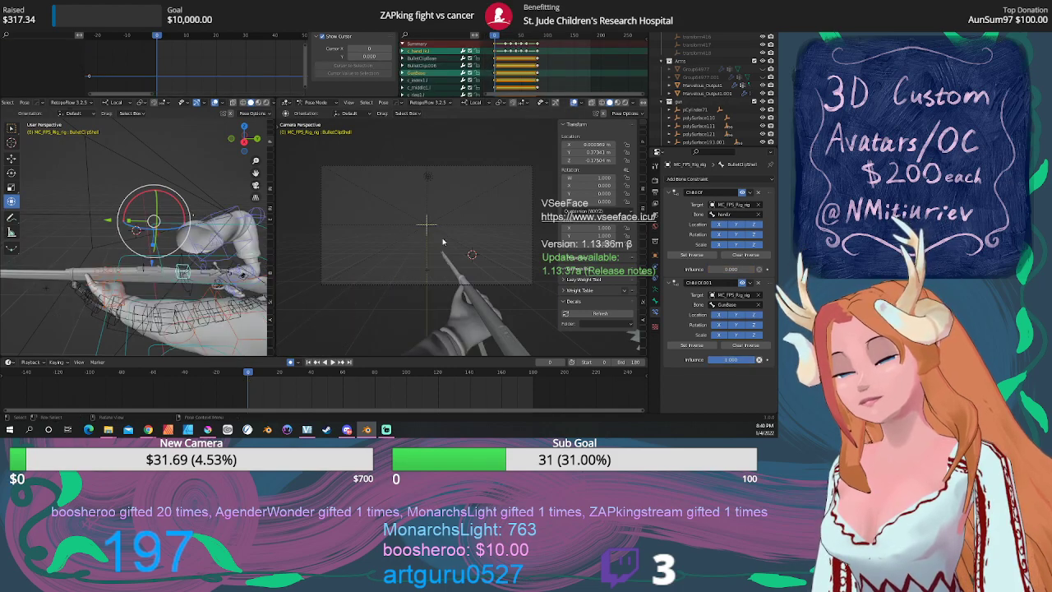
key(space)
click(247, 374)
click(330, 362)
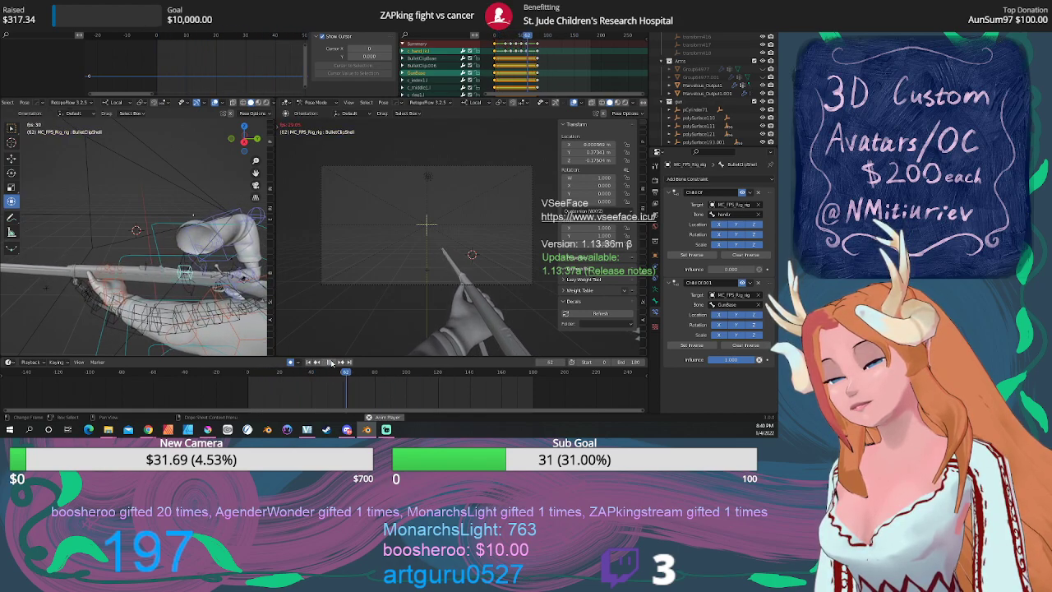
click(329, 363)
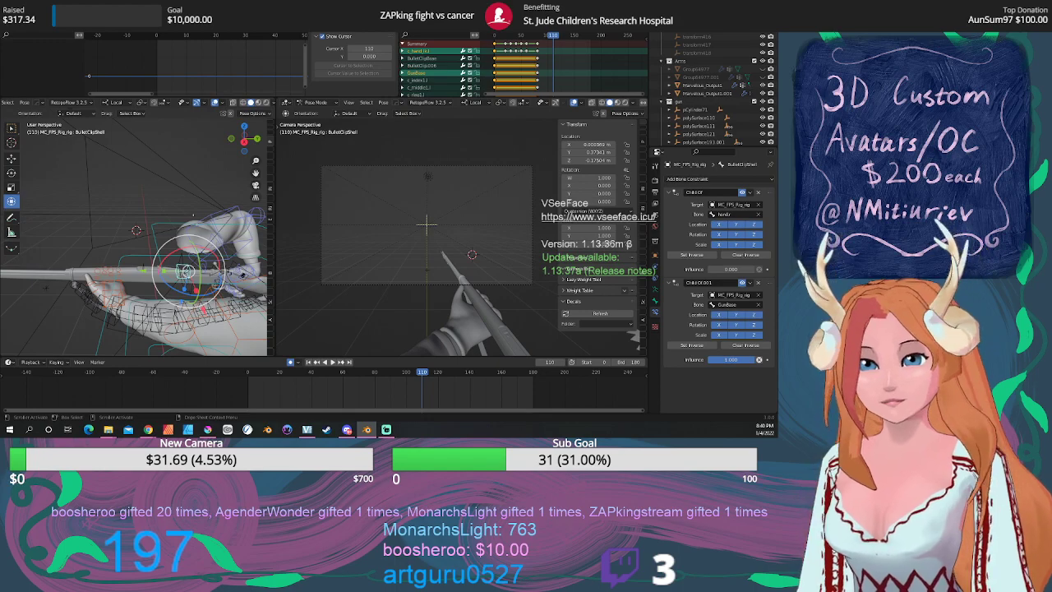
Switch the rig to the Anim_Mauser_Idle_001 action to review its pose.
click(491, 27)
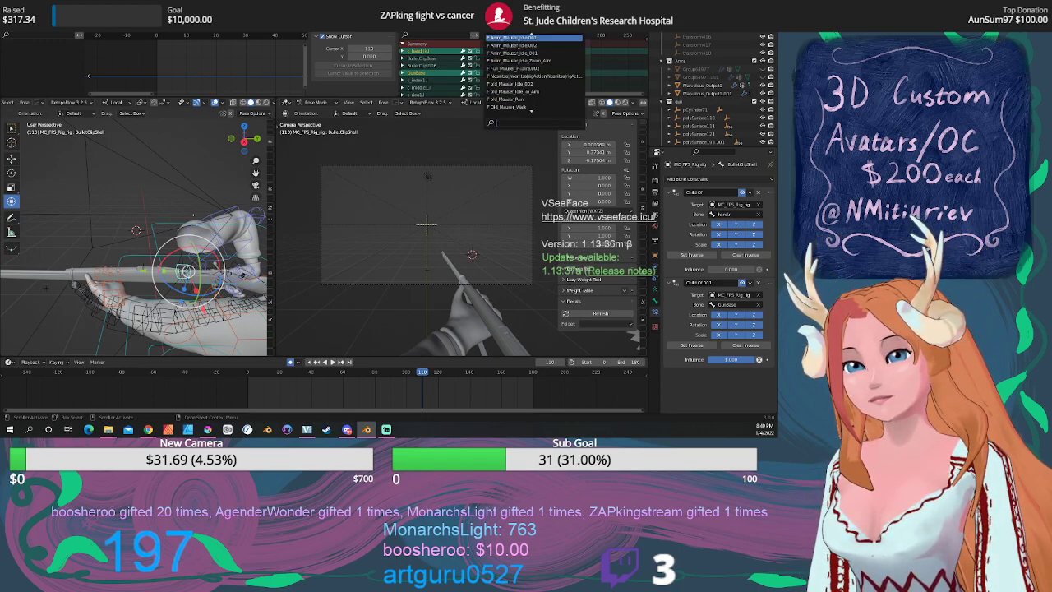
scroll(534, 72, up, 4)
click(540, 68)
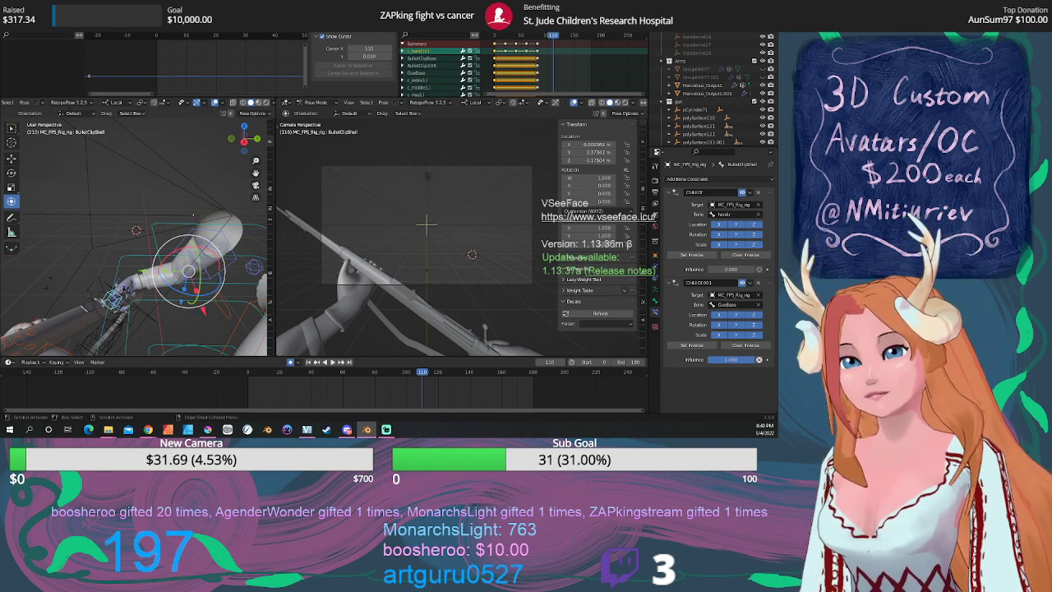
Switch the rig to Anim_Mauser_Idle.002, play it to check the bullet clip, and return to frame 0.
click(491, 27)
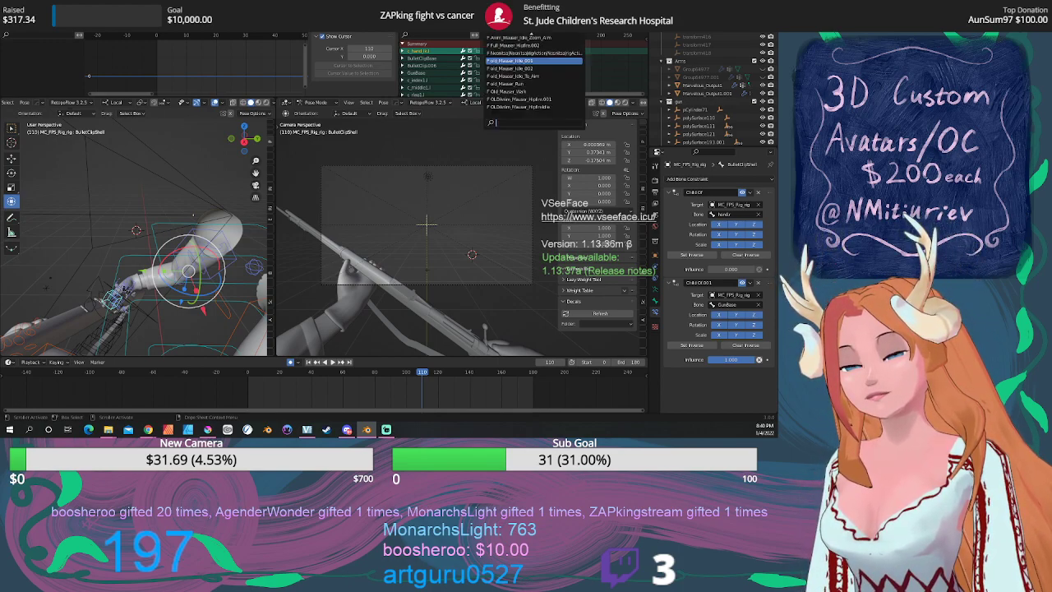
scroll(534, 70, up, 5)
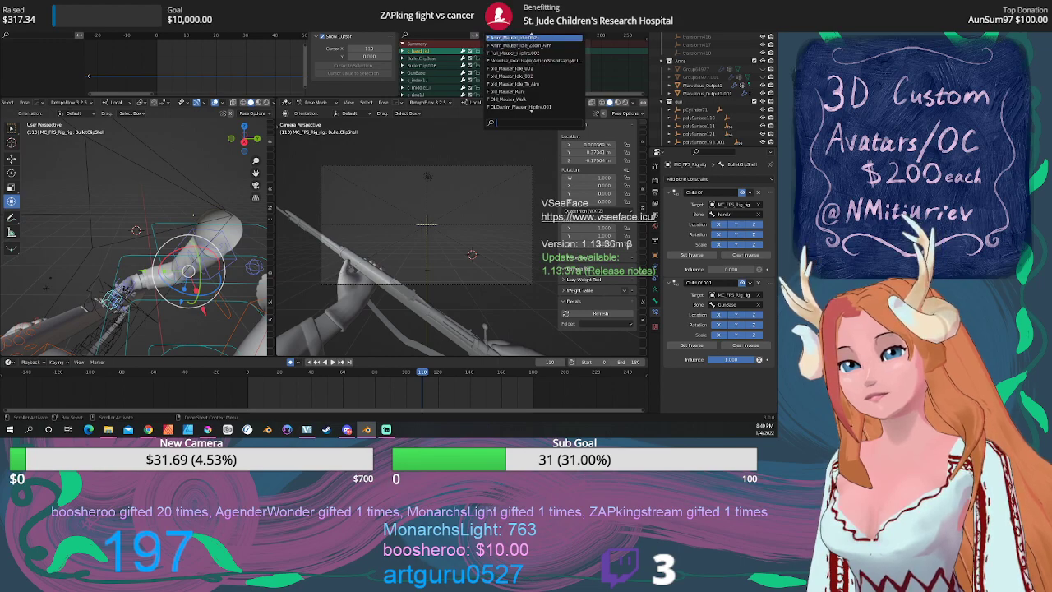
click(516, 60)
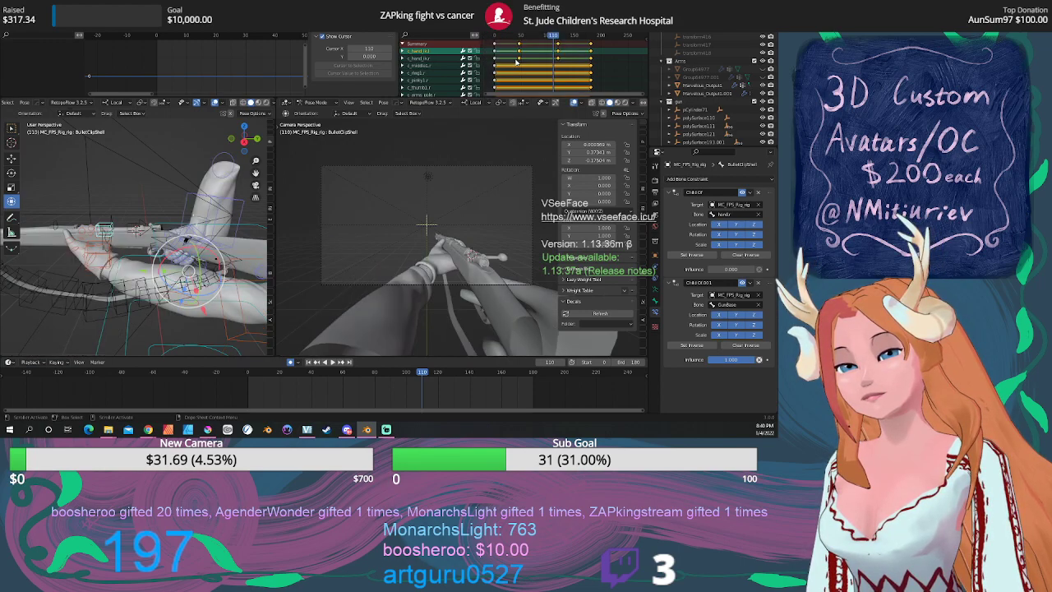
click(332, 362)
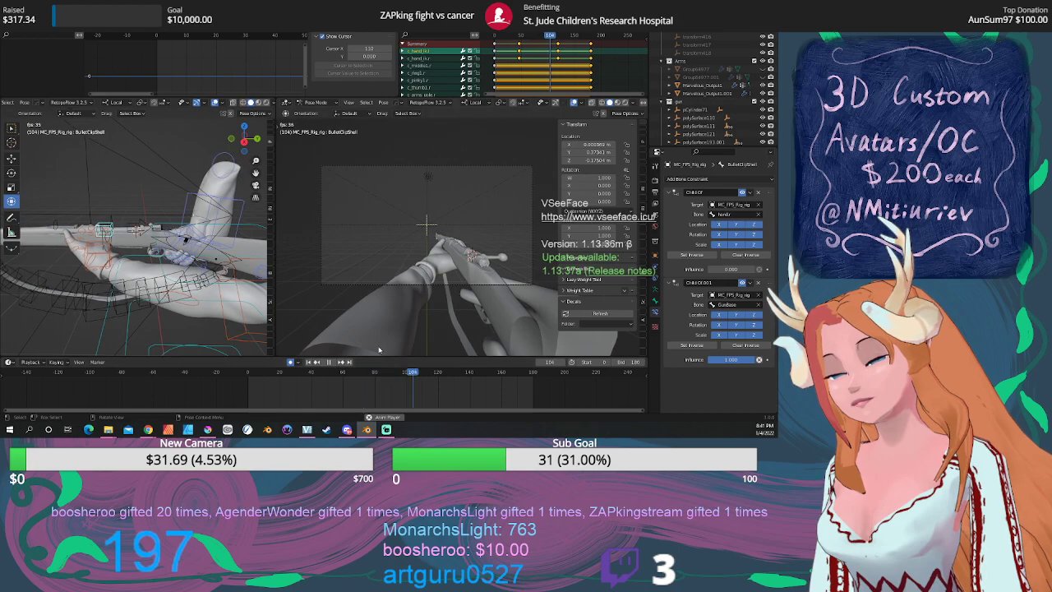
scroll(185, 267, down, 3)
middle_drag(183, 267, 91, 276)
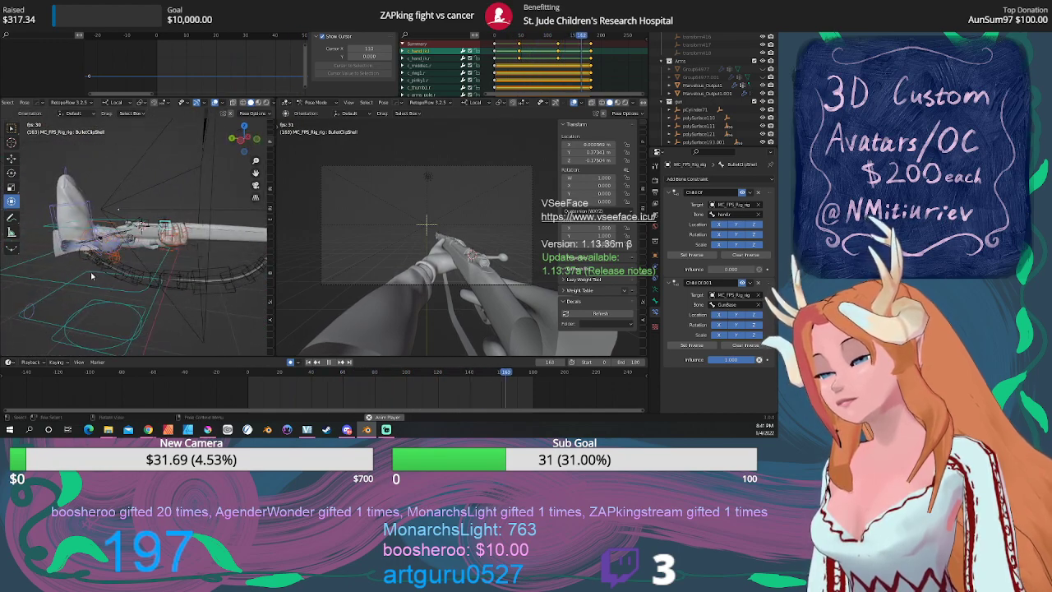
click(330, 363)
click(310, 362)
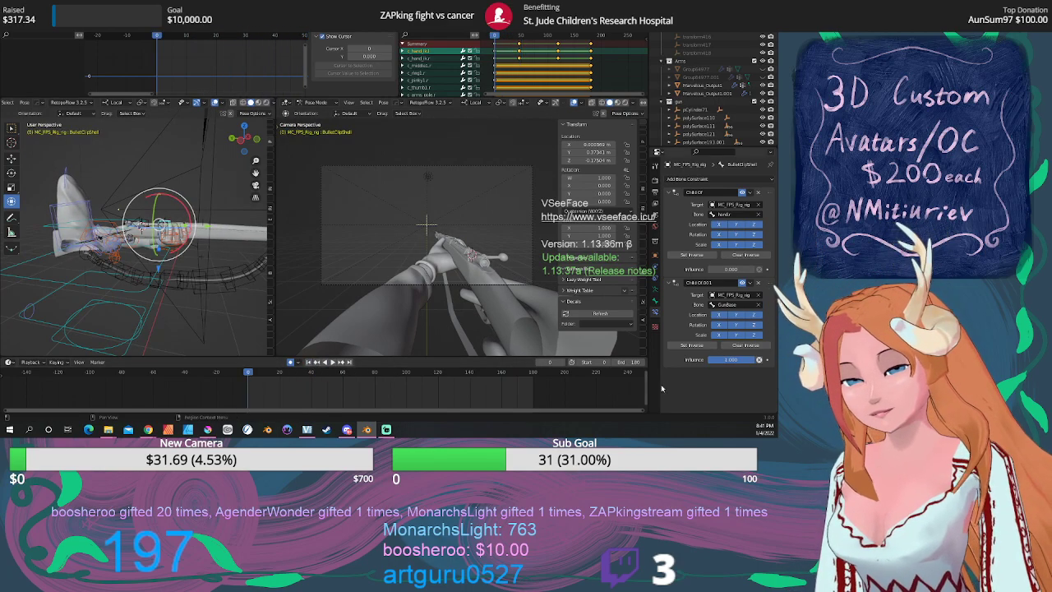
Keyframe both BulletClipShell Child Of influences at frame 0 and replay the action to check the clip.
click(766, 360)
click(766, 271)
middle_drag(529, 272, 434, 283)
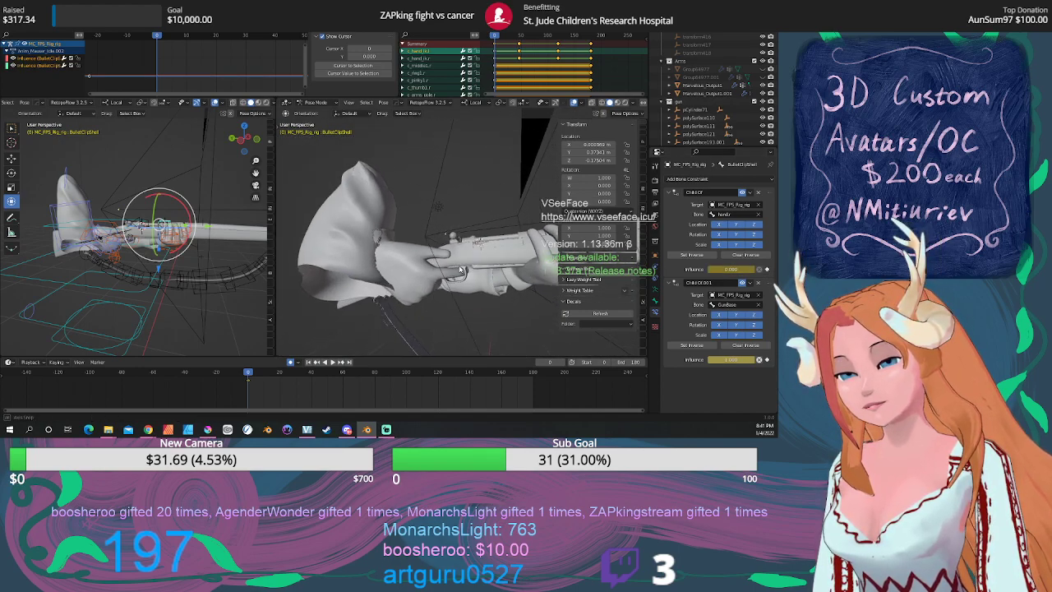
key(space)
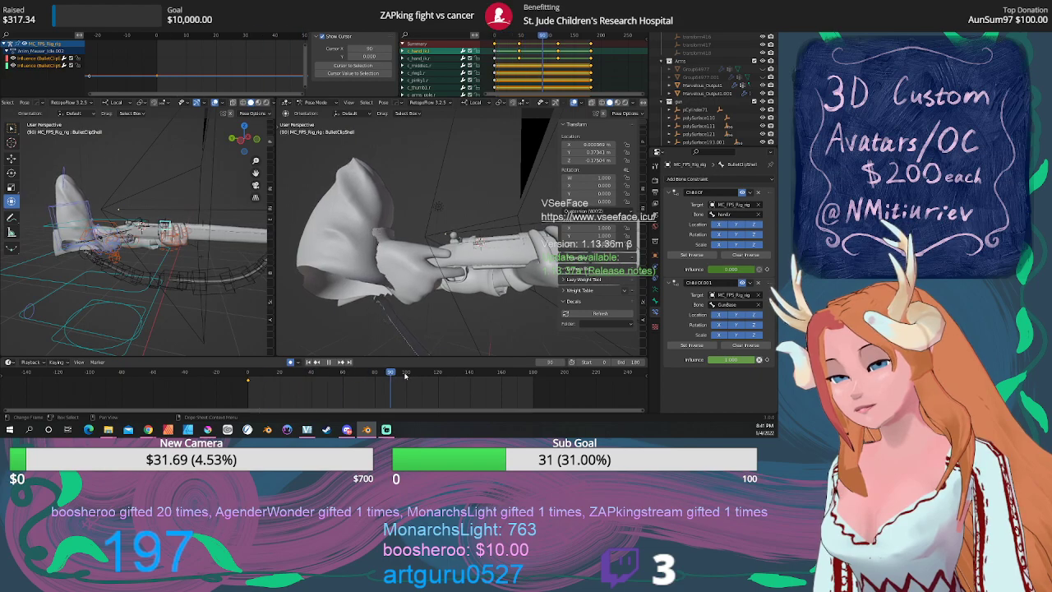
click(248, 374)
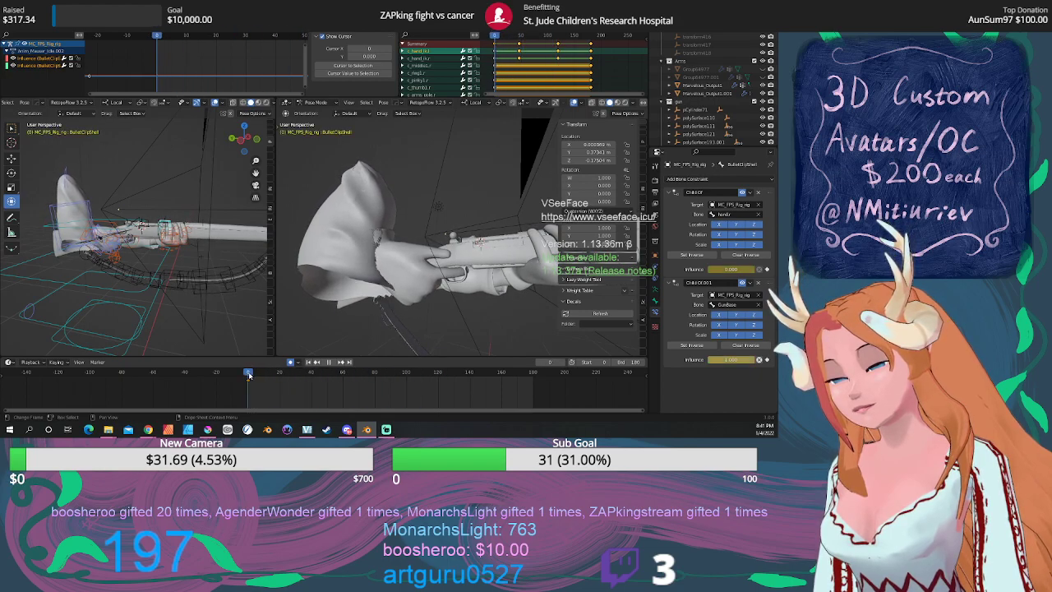
key(space)
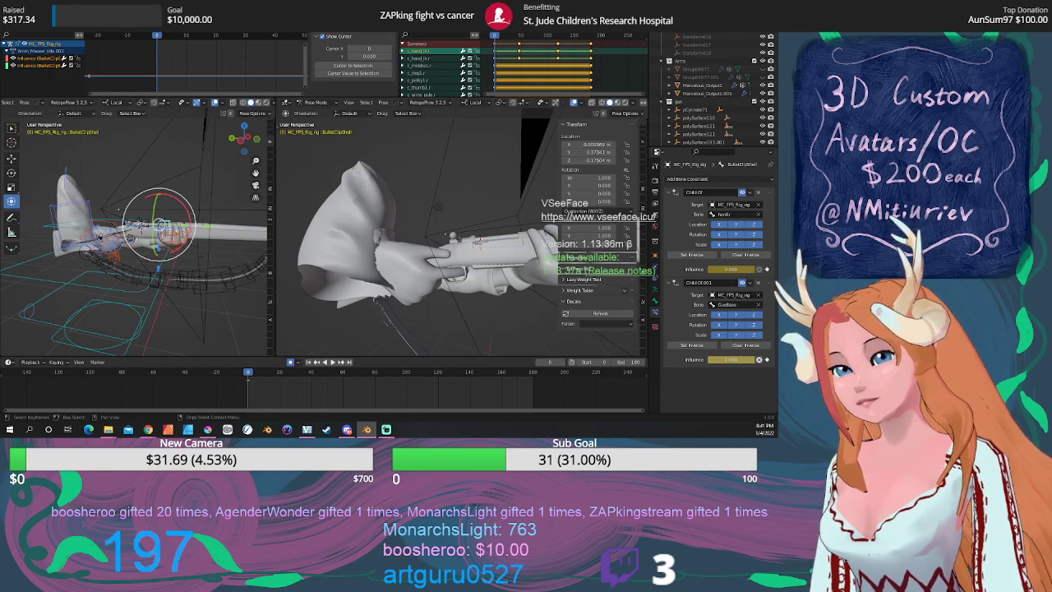
Switch the rig to Anim_Mauser_Idle.001 and play it through the camera view.
click(532, 107)
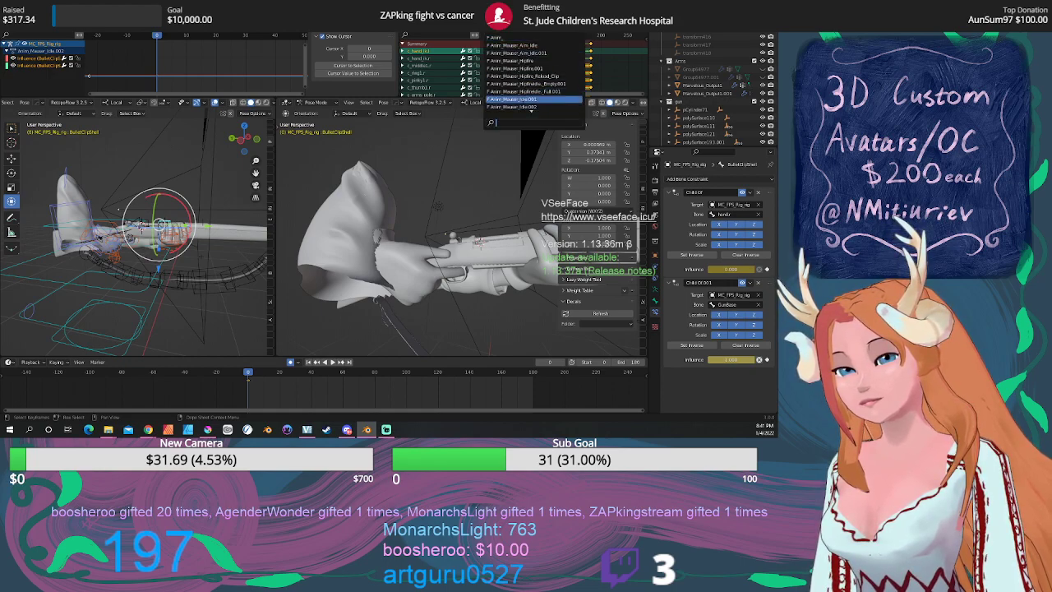
click(521, 100)
middle_drag(435, 165, 502, 230)
key(KP_0)
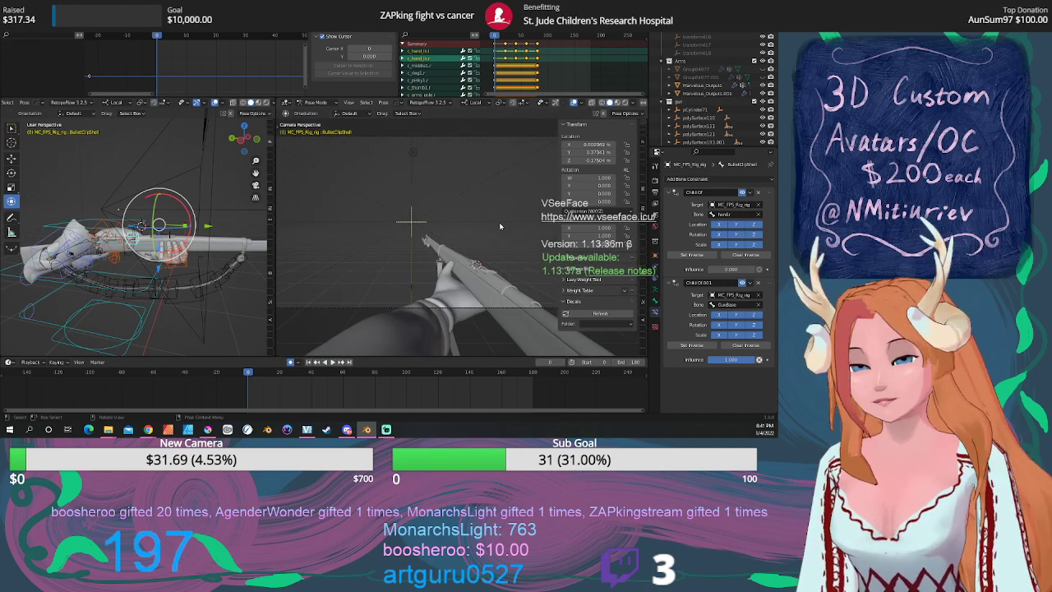
key(space)
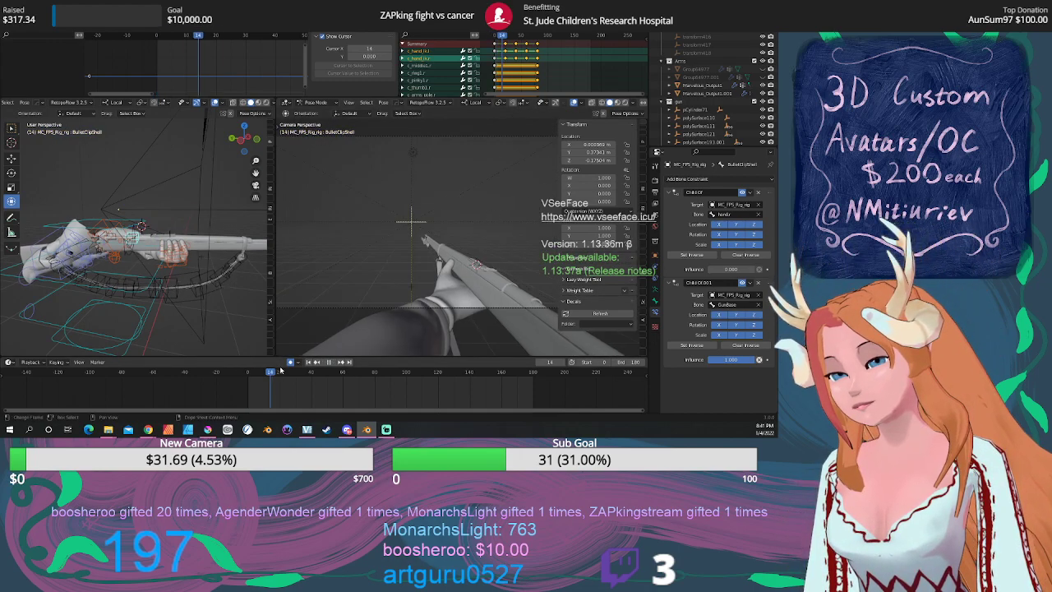
key(Escape)
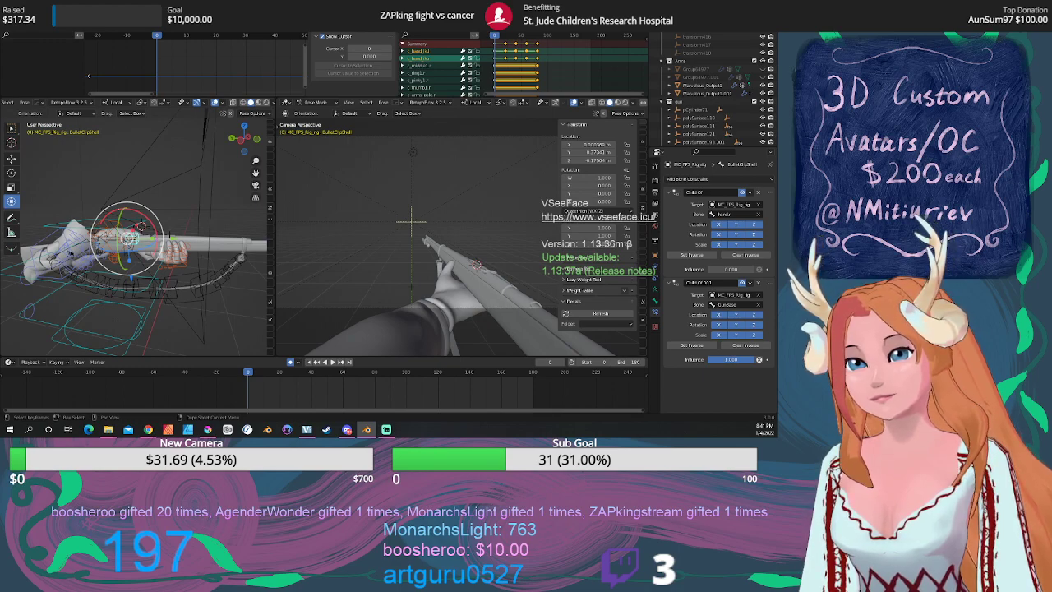
Switch the rig to the Anim_Mauser_Aim_Idle action, then play and scrub it to review the motion.
click(492, 26)
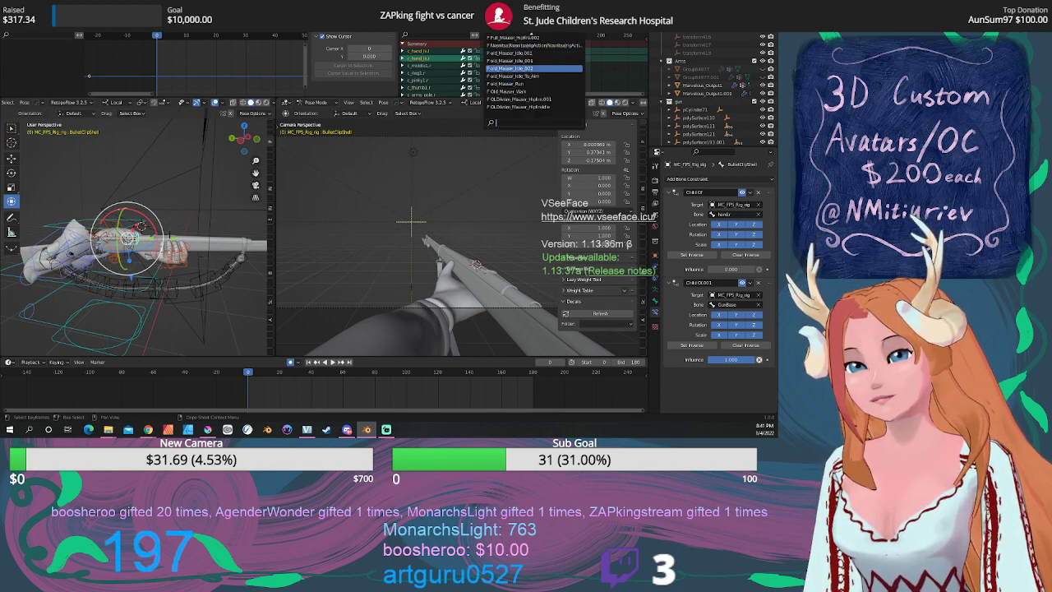
key(Up)
key(Up)
key(Up)
key(Up)
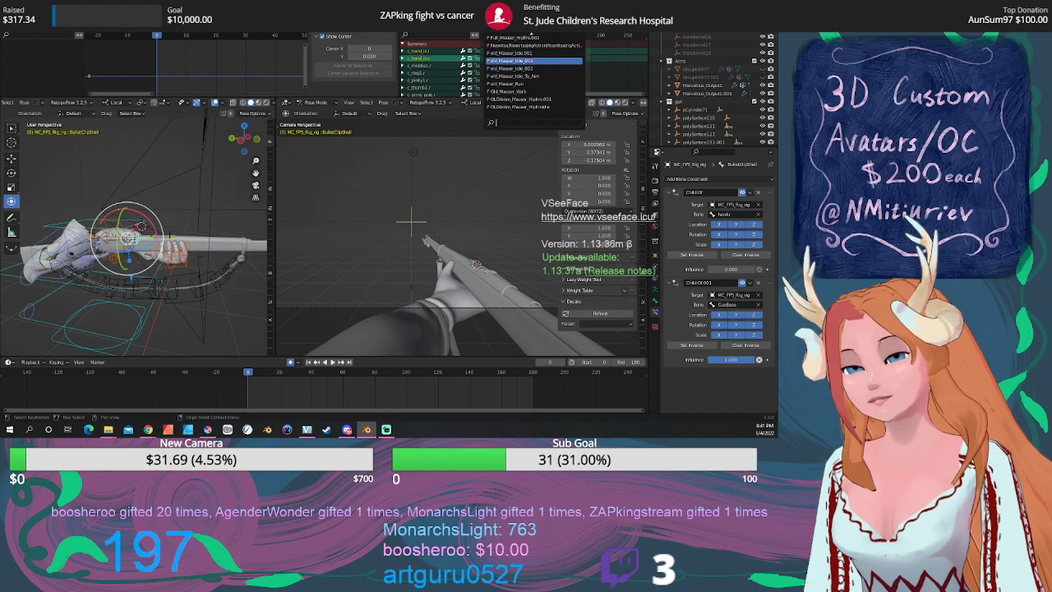
key(Down)
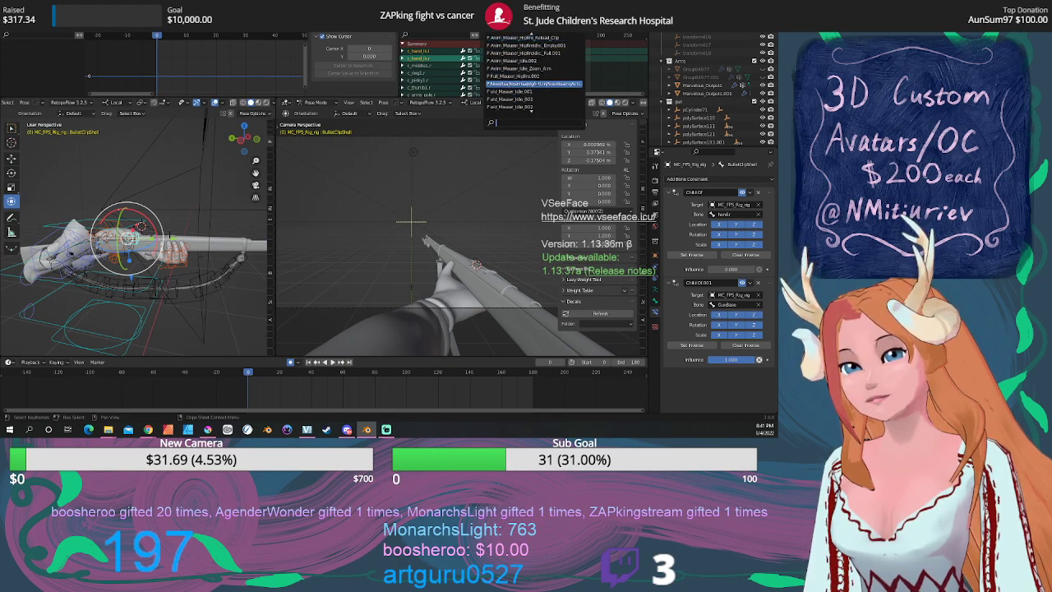
key(Up)
key(Up)
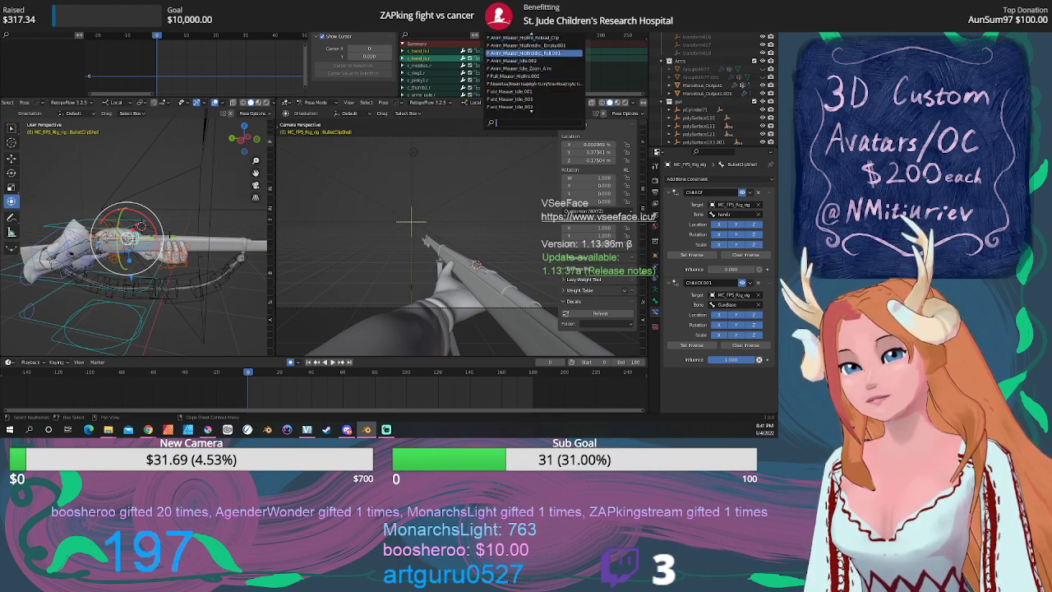
key(Up)
key(Up)
key(Up)
key(Up)
key(Up)
key(Up)
key(Up)
click(539, 46)
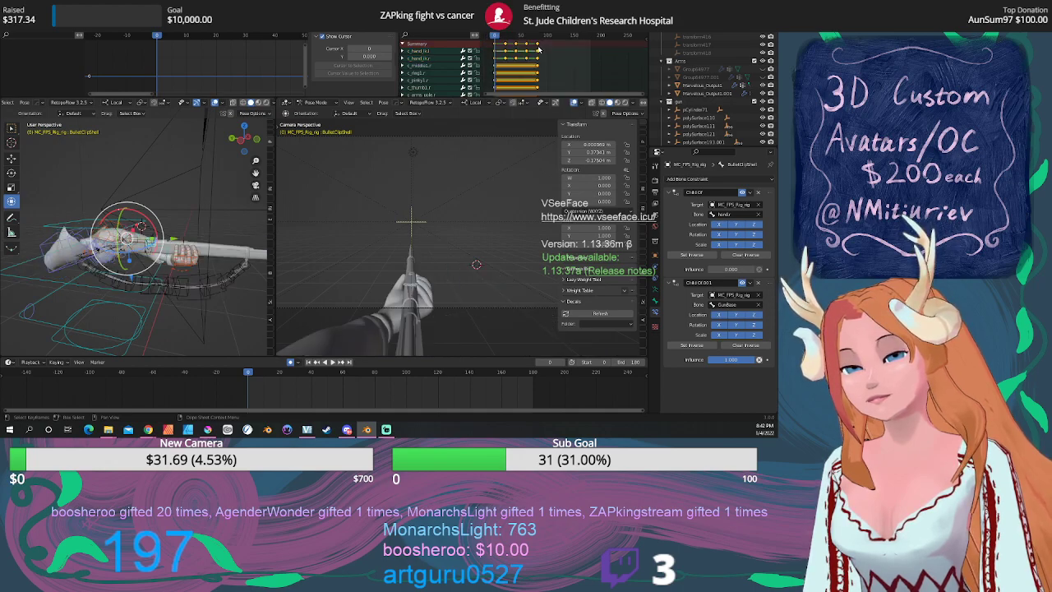
key(space)
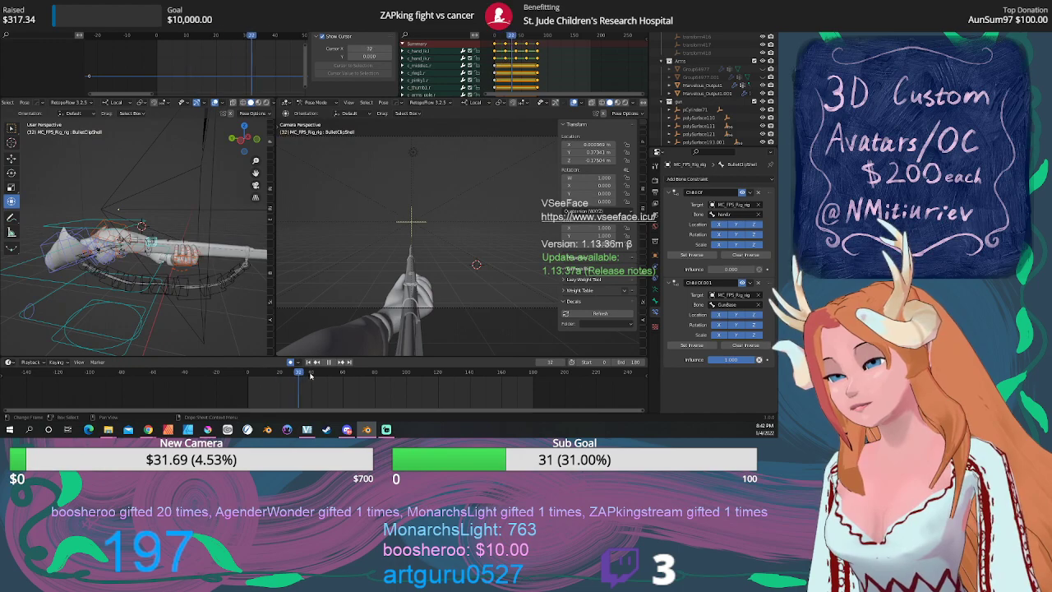
drag(472, 374, 286, 370)
key(Escape)
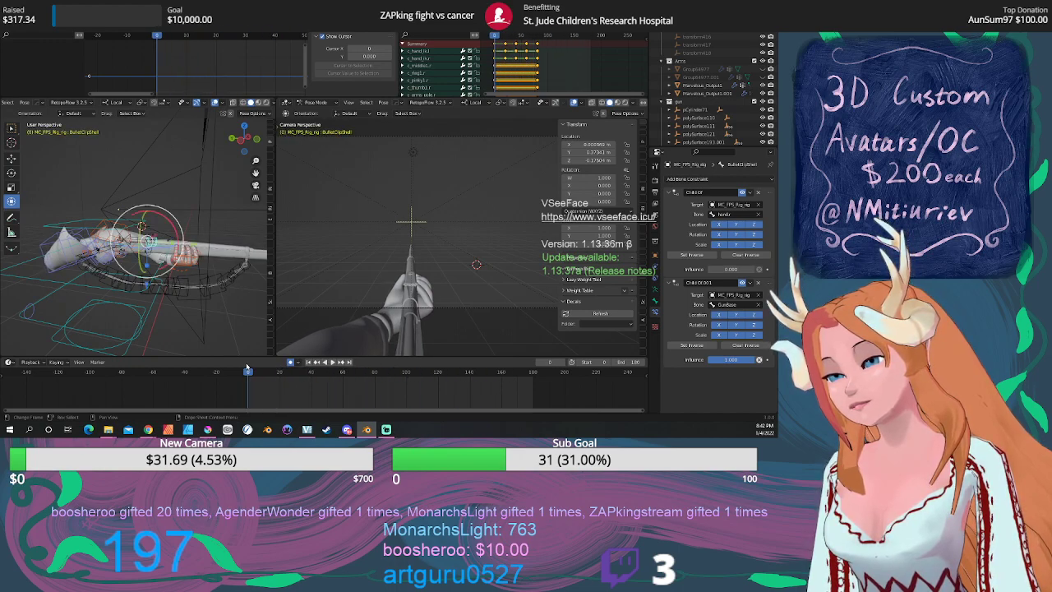
Switch the rig to Anim_Mauser_Aim_Idle.001, scrub it to frame 154, and select all bones to show their keyframes.
right_click(519, 43)
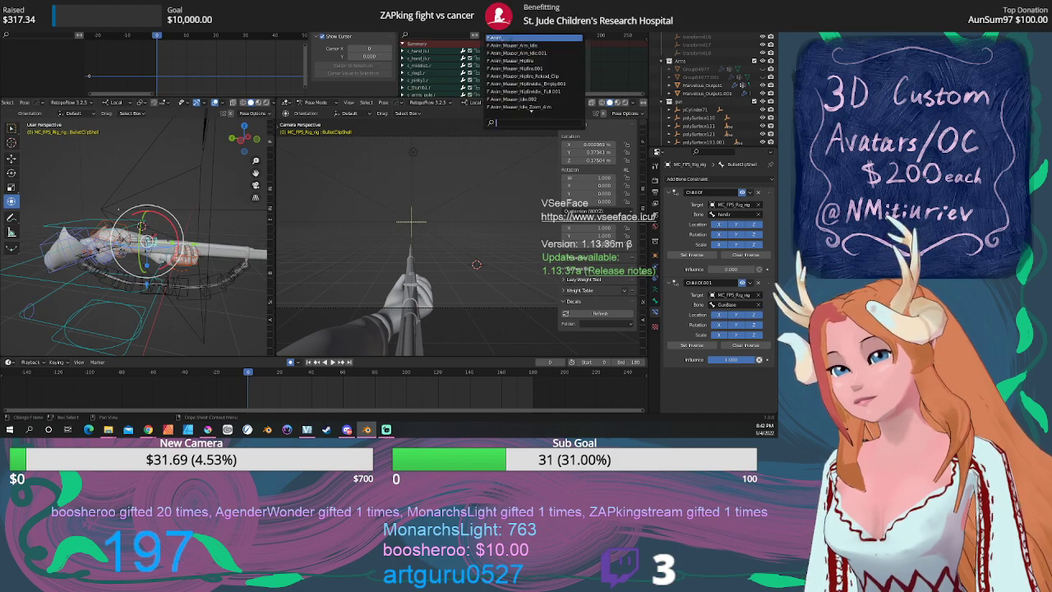
click(519, 54)
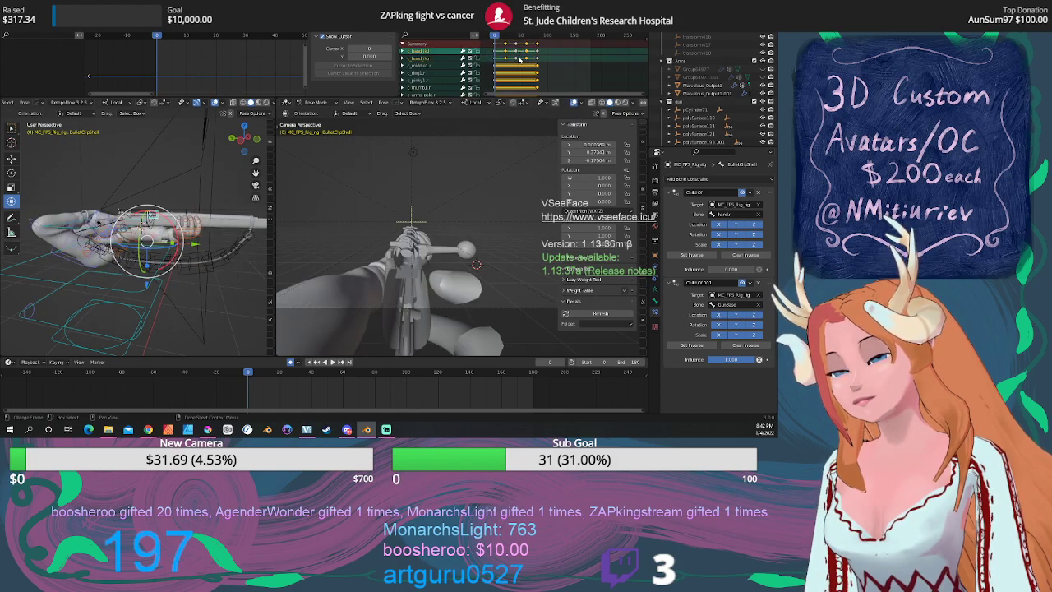
scroll(415, 202, up, 5)
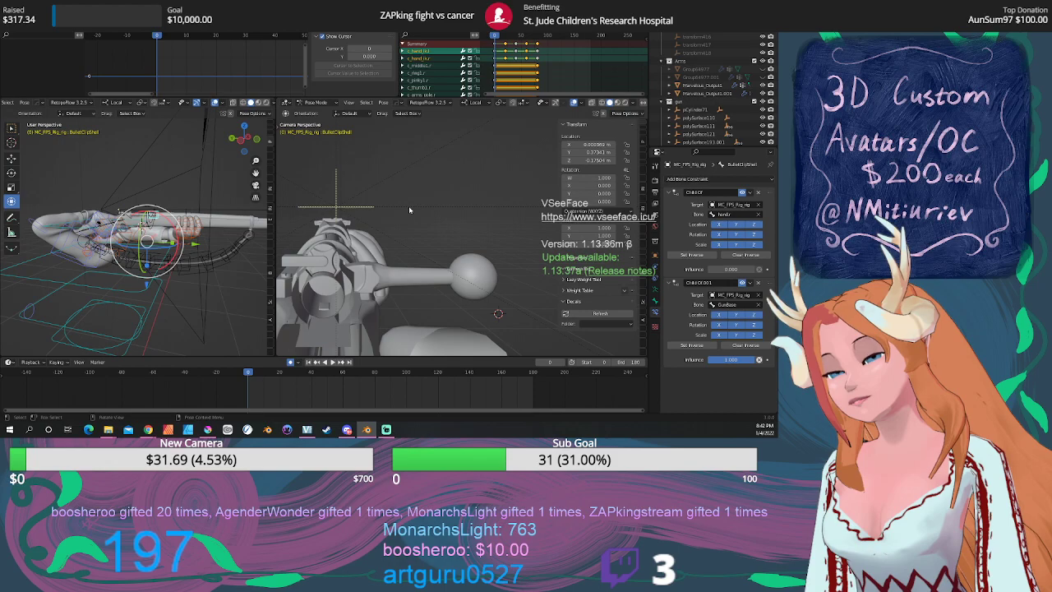
scroll(410, 210, down, 5)
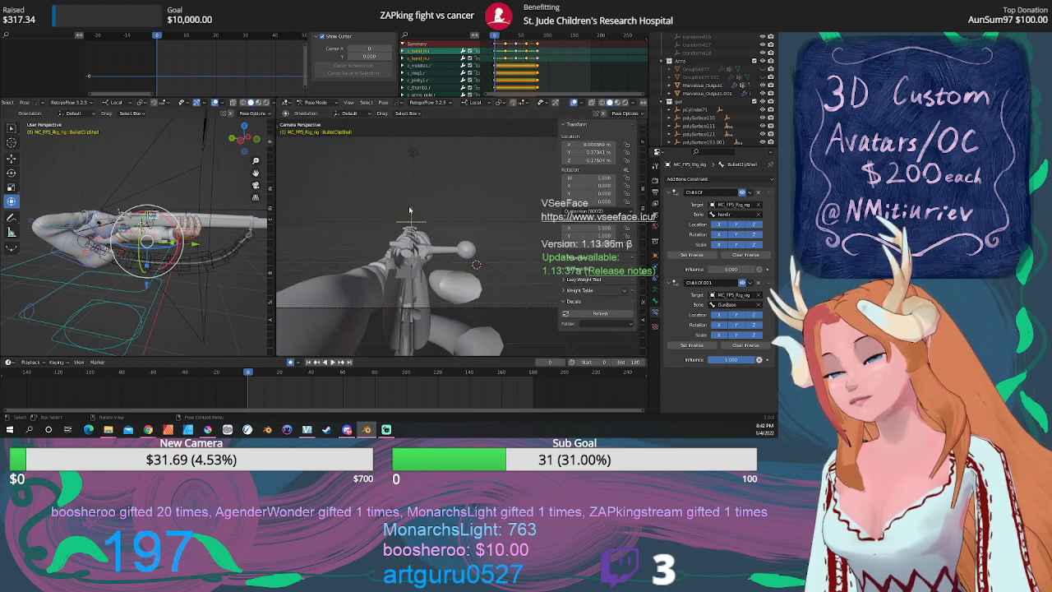
key(space)
drag(319, 377, 492, 369)
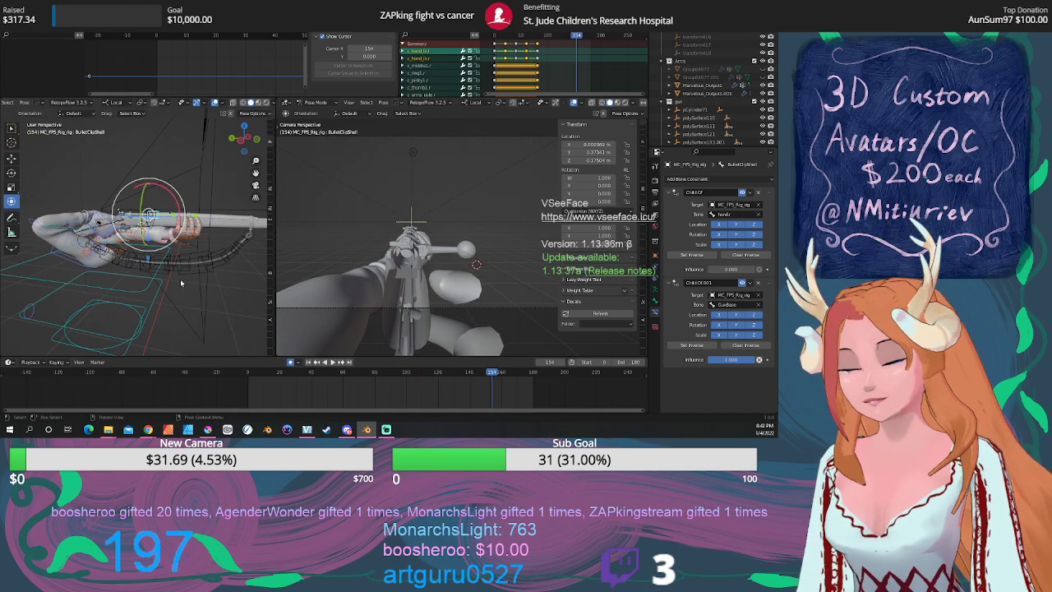
key(a)
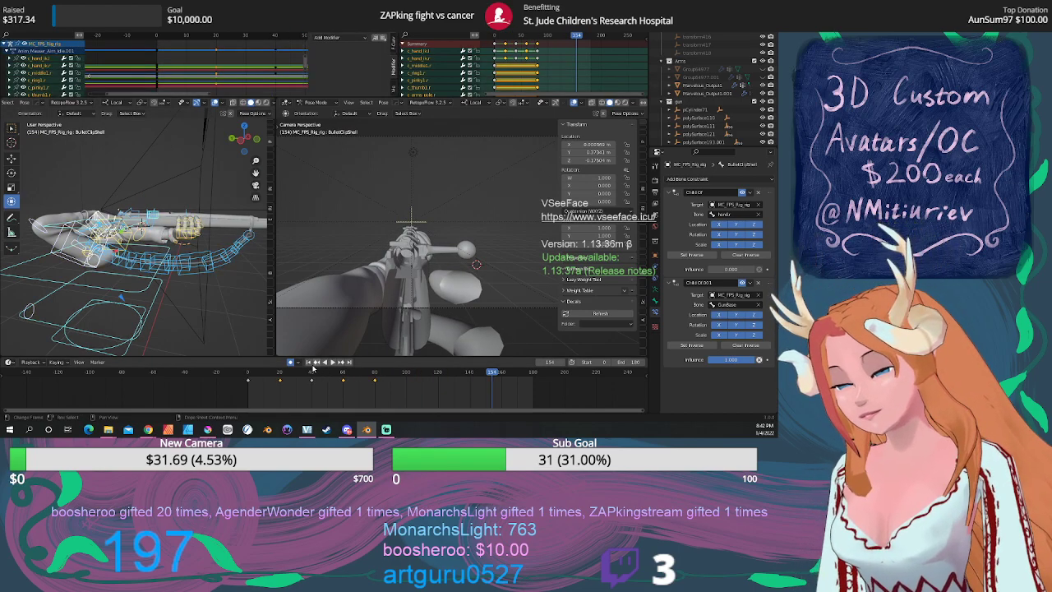
Replay the current aim idle action, then switch the rig to Anim_Mauser_Idle.002 and play it from the first frame.
click(332, 362)
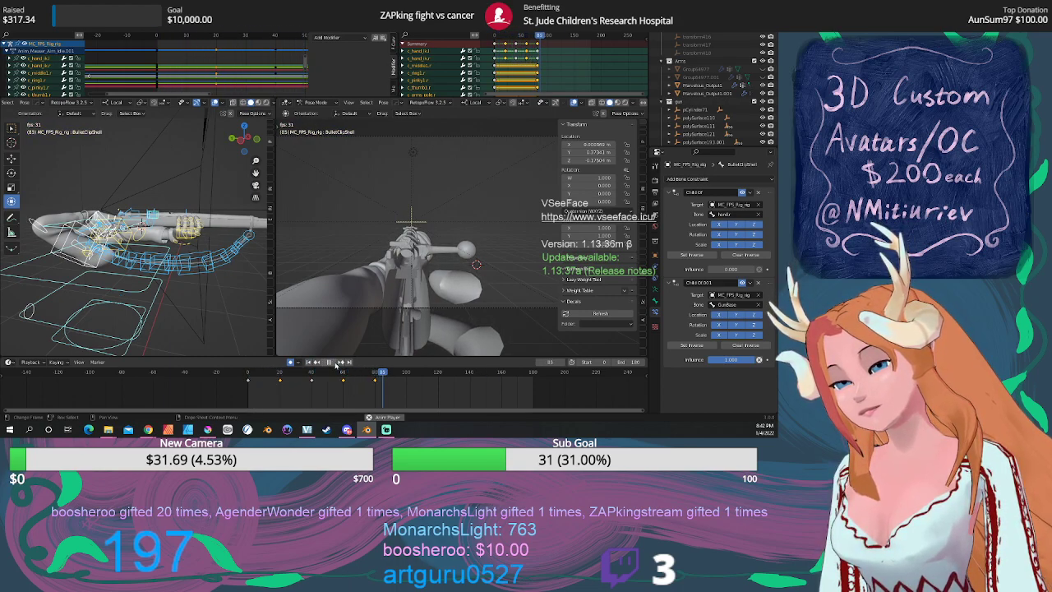
click(330, 362)
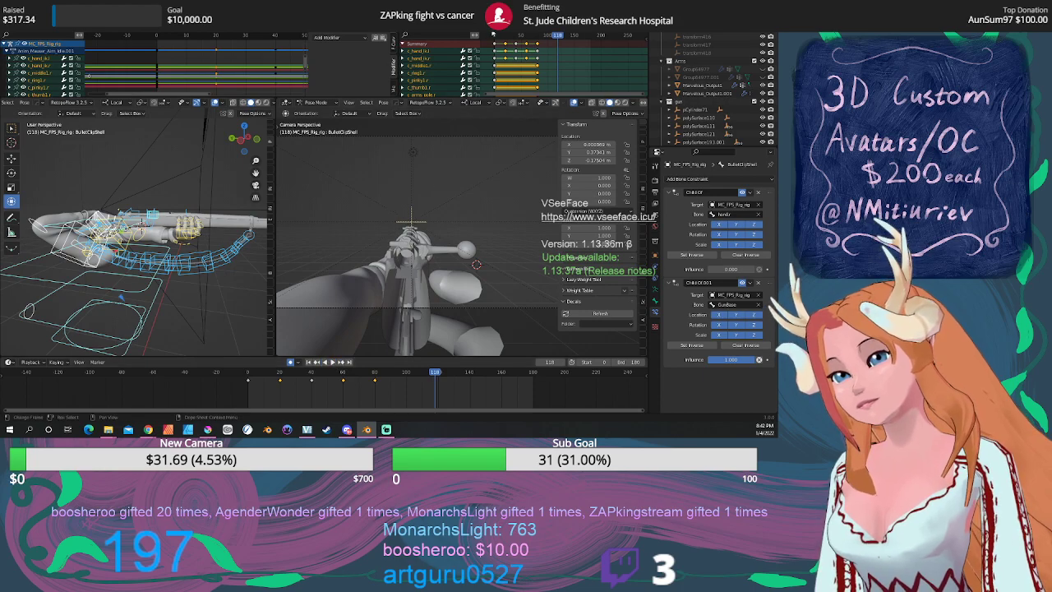
click(493, 27)
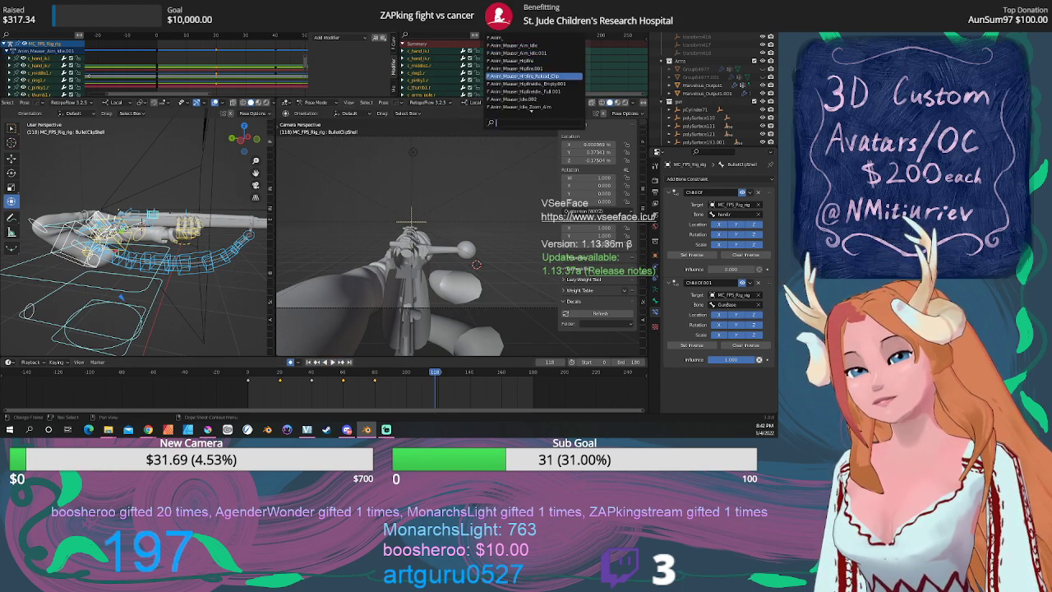
click(536, 97)
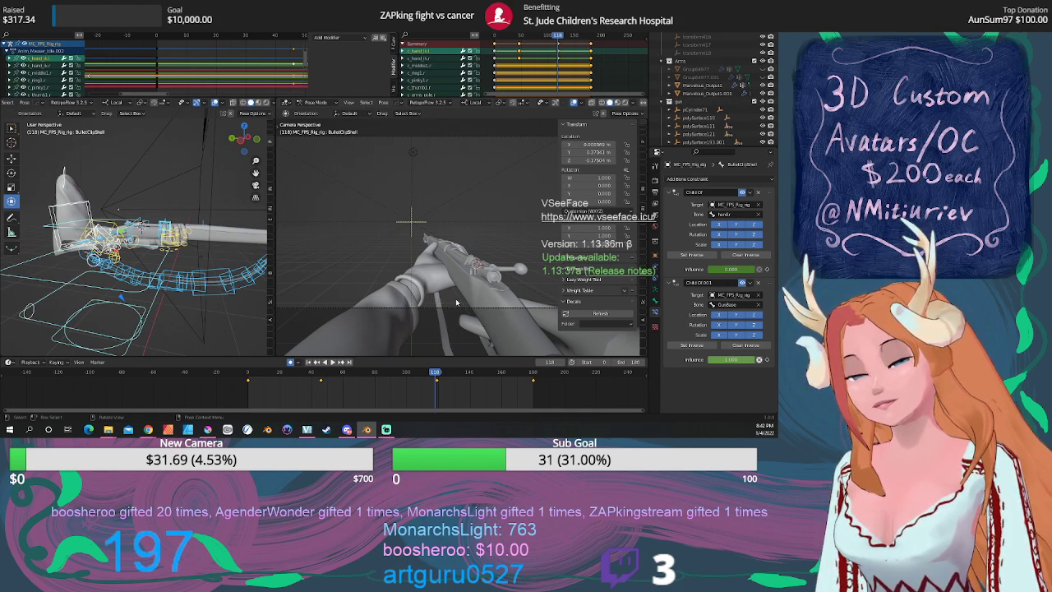
click(308, 361)
click(332, 362)
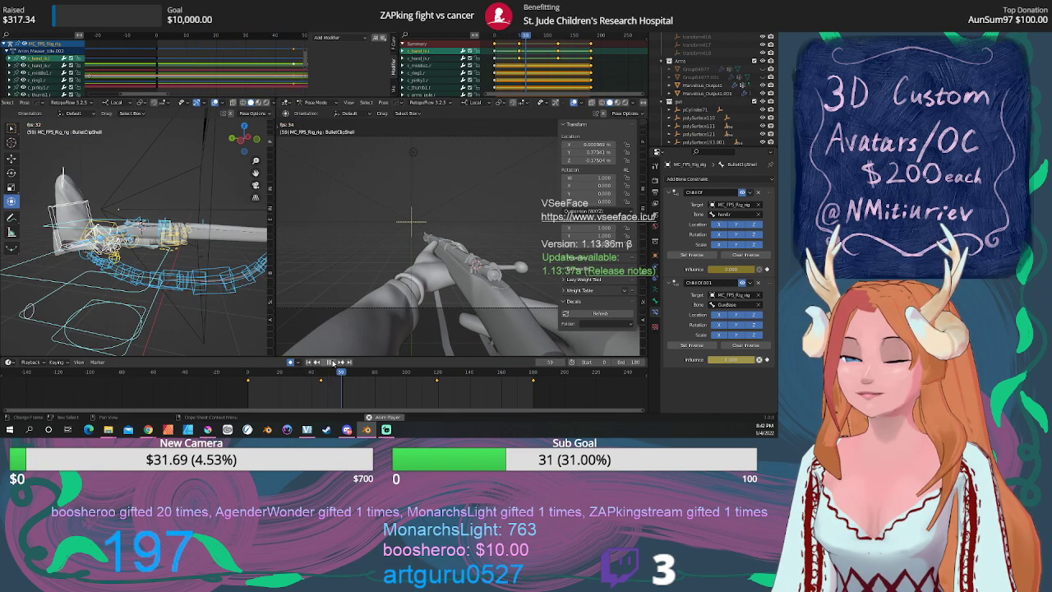
key(space)
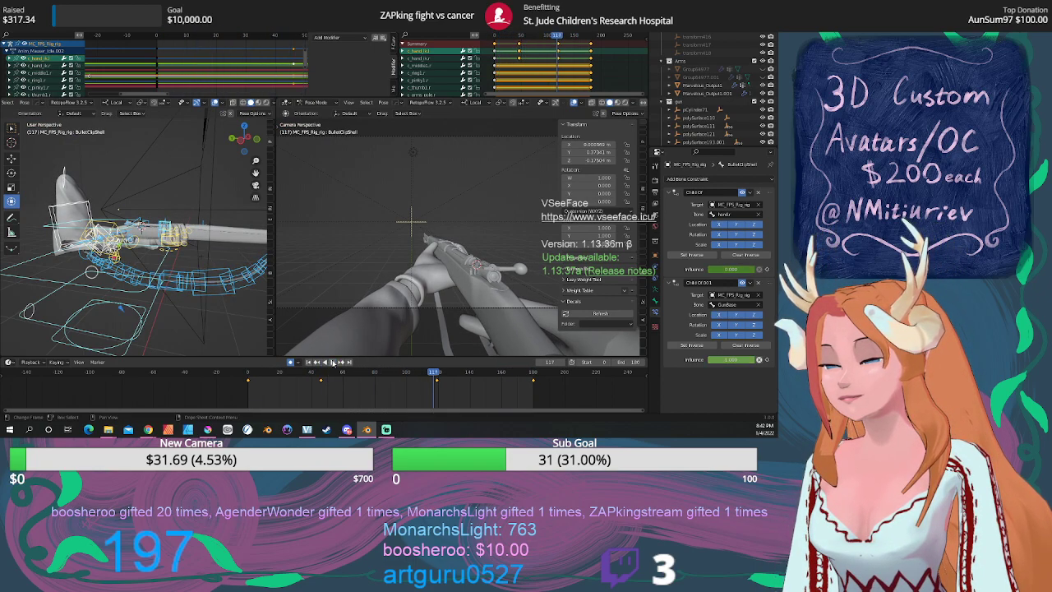
scroll(453, 213, down, 2)
scroll(441, 260, up, 5)
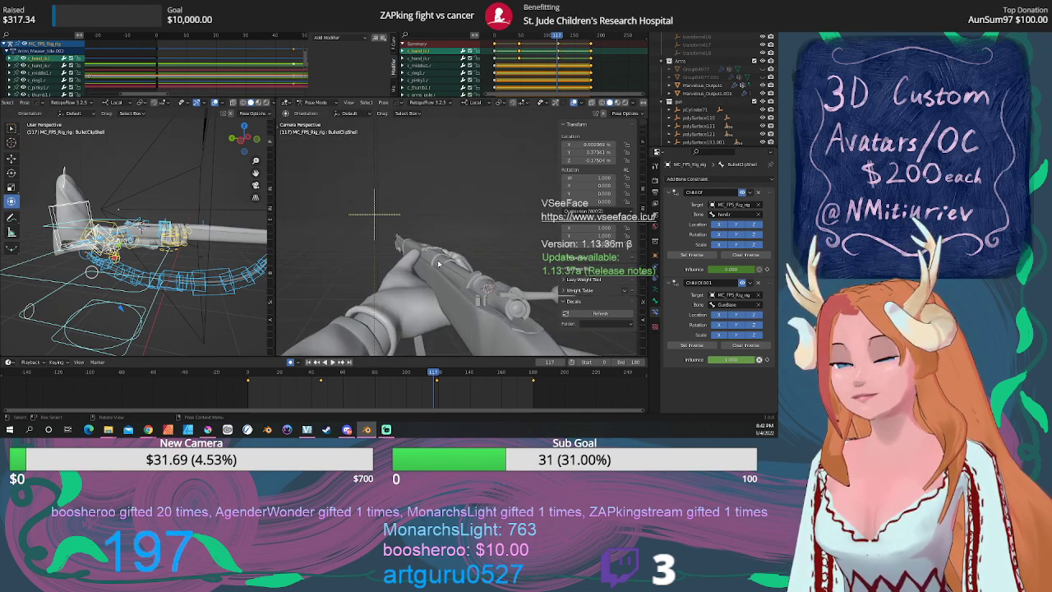
View the rig in the Anim_Mauser_Idle_Zoom_Aim action, check the action list, and switch to Anim_Mauser_Aim_Idle.
click(490, 28)
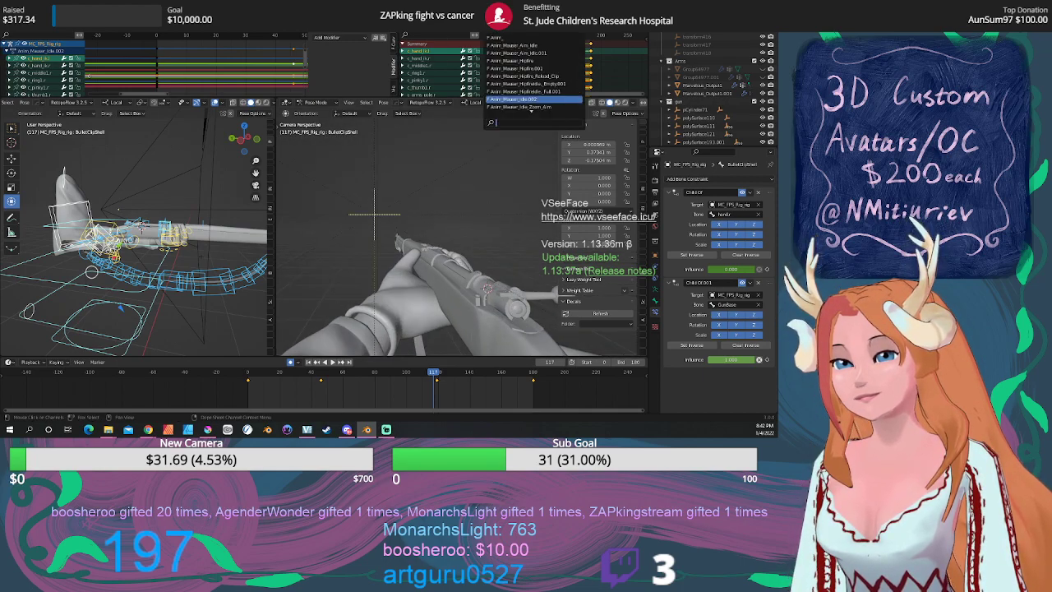
scroll(534, 78, down, 2)
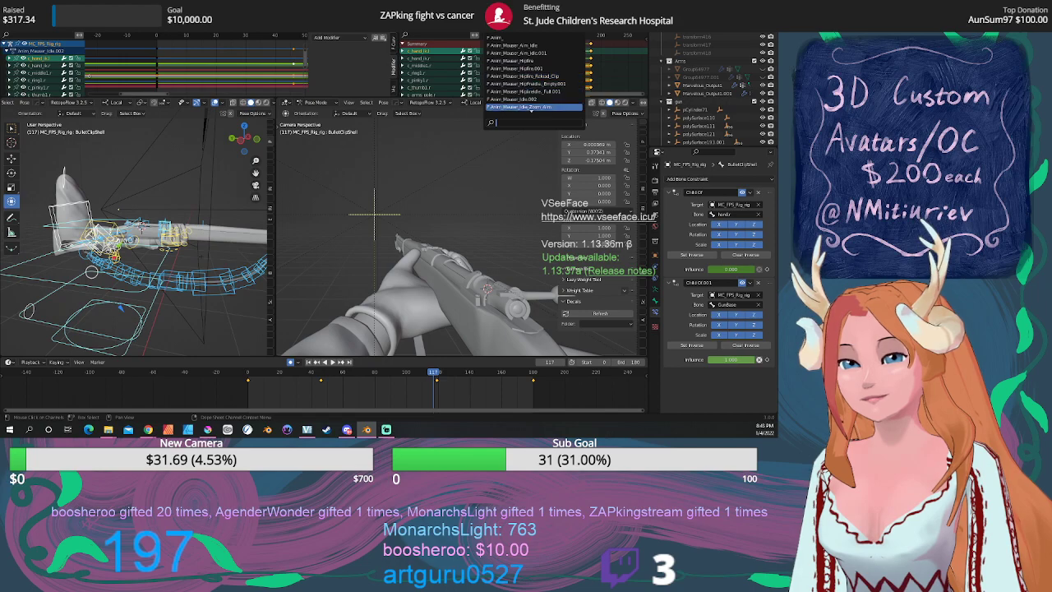
click(534, 92)
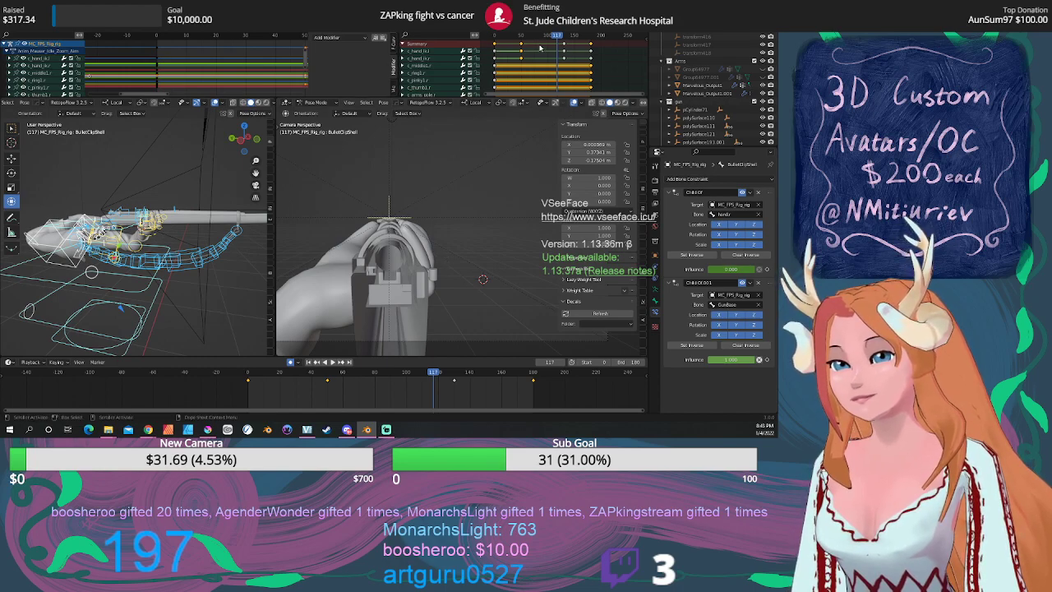
click(531, 109)
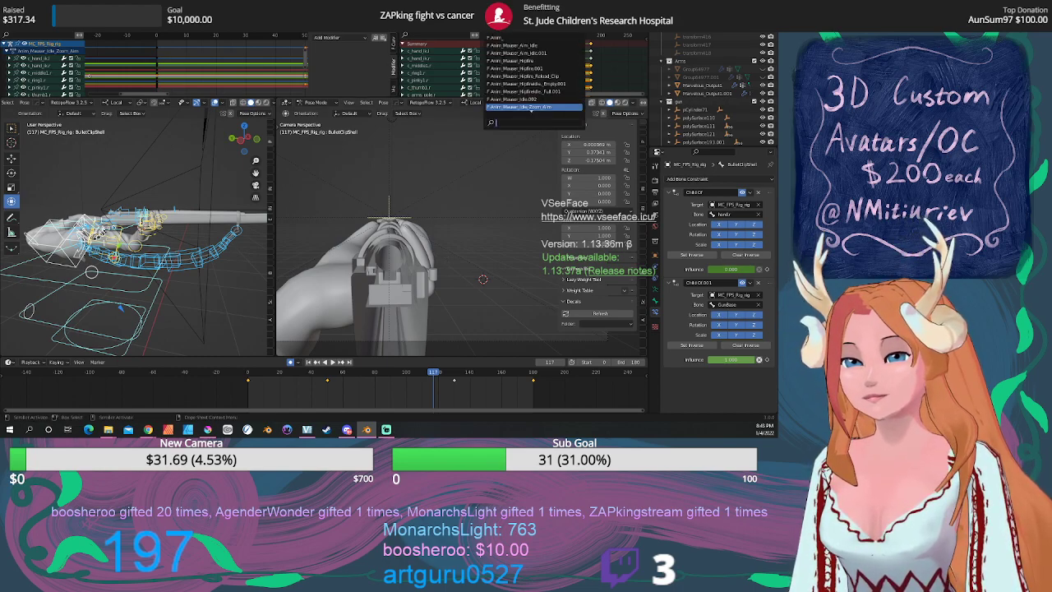
scroll(531, 106, down, 2)
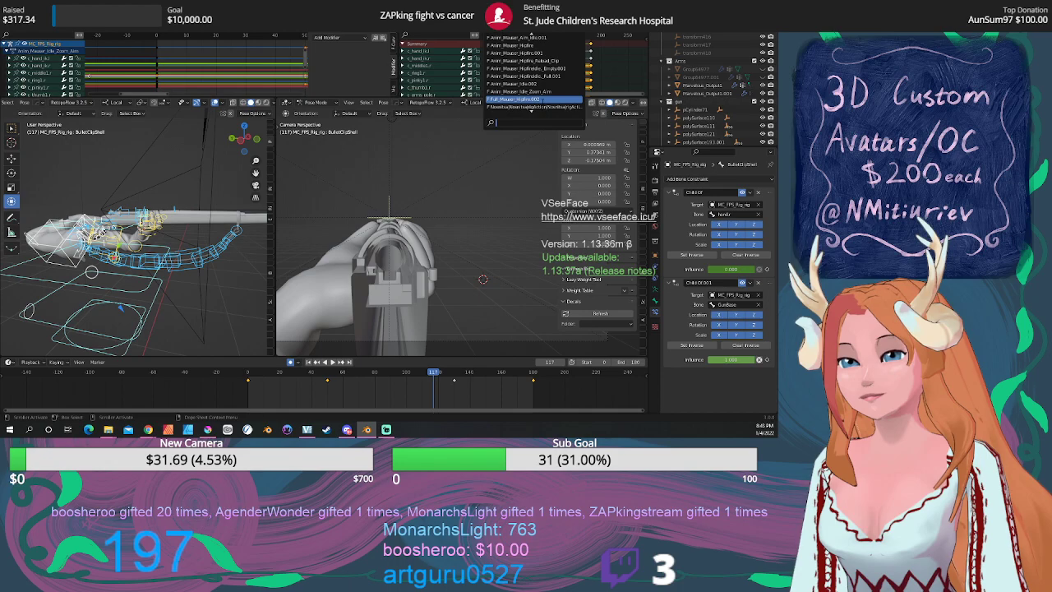
scroll(535, 74, up, 9)
scroll(534, 74, down, 4)
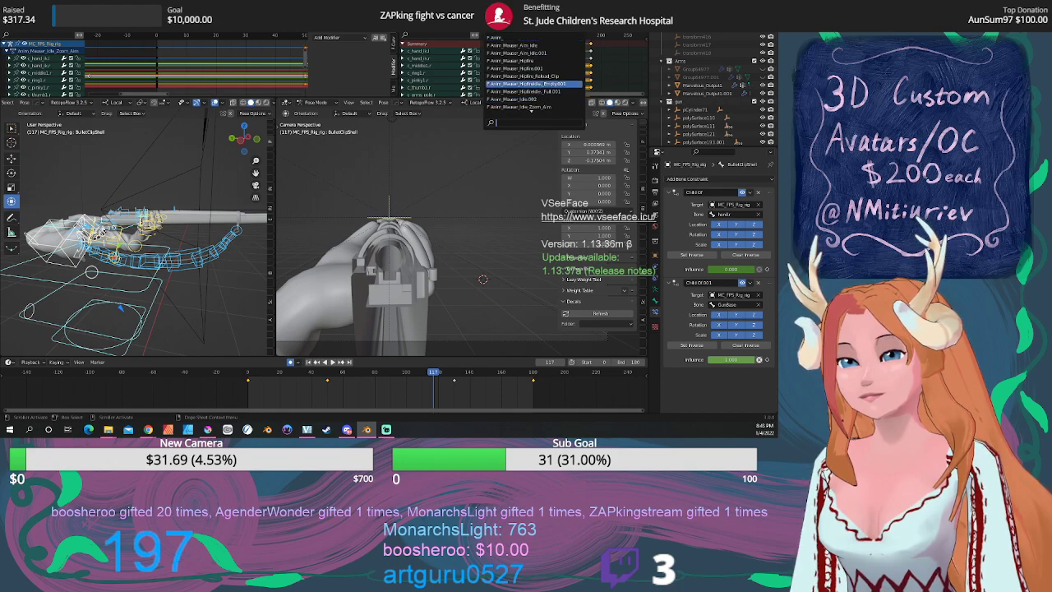
click(530, 45)
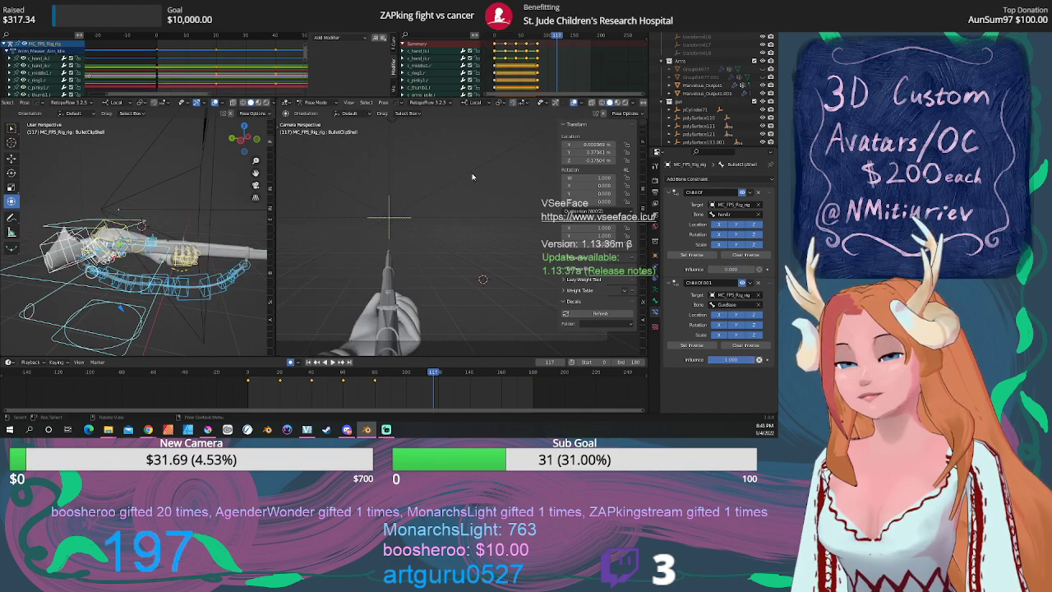
Switch the rig to Anim_Mauser_Aim_Idle.001 and play it from the first frame.
click(492, 27)
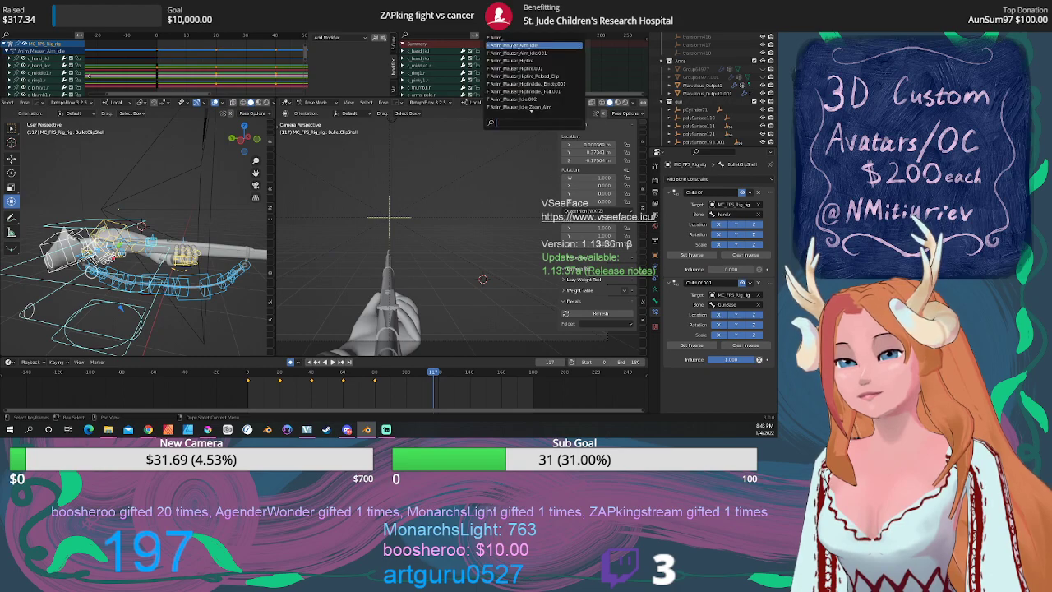
click(515, 52)
scroll(417, 197, down, 1)
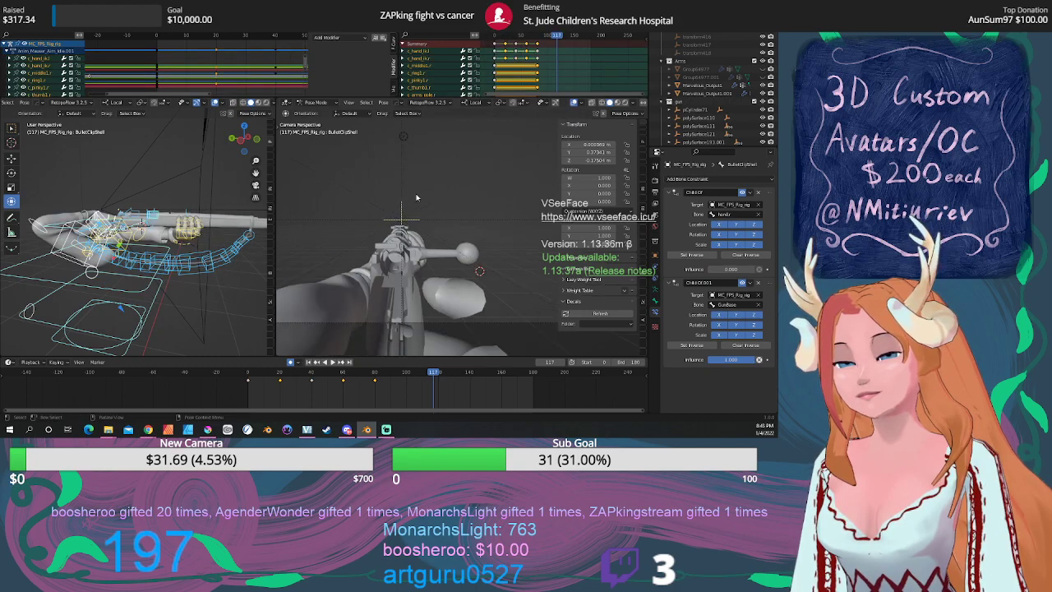
click(309, 361)
click(331, 361)
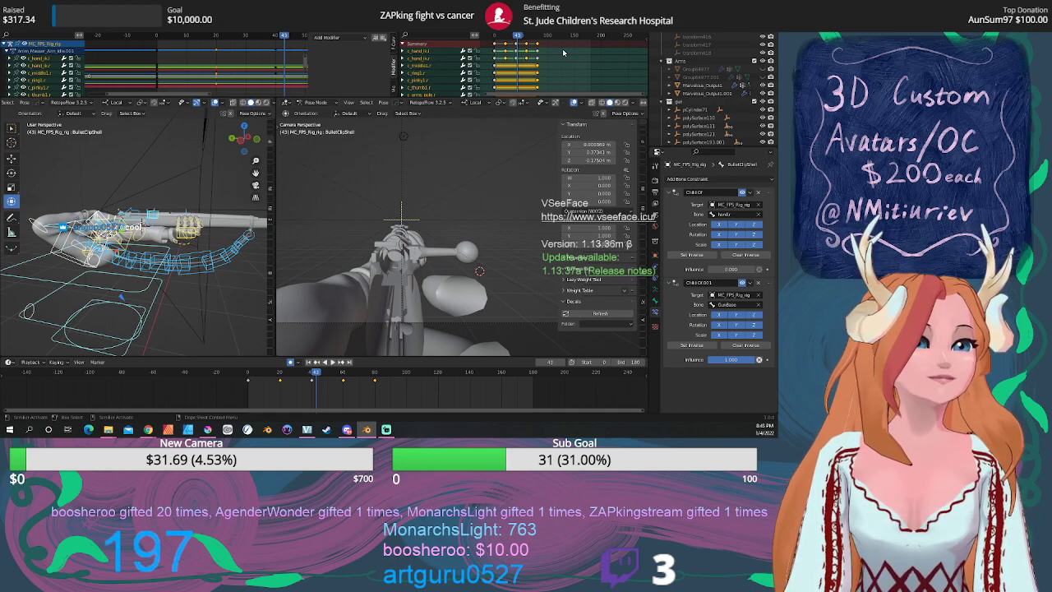
Switch the rig to Anim_Mauser_Idle.002 and inspect the pose from outside the camera view.
click(490, 96)
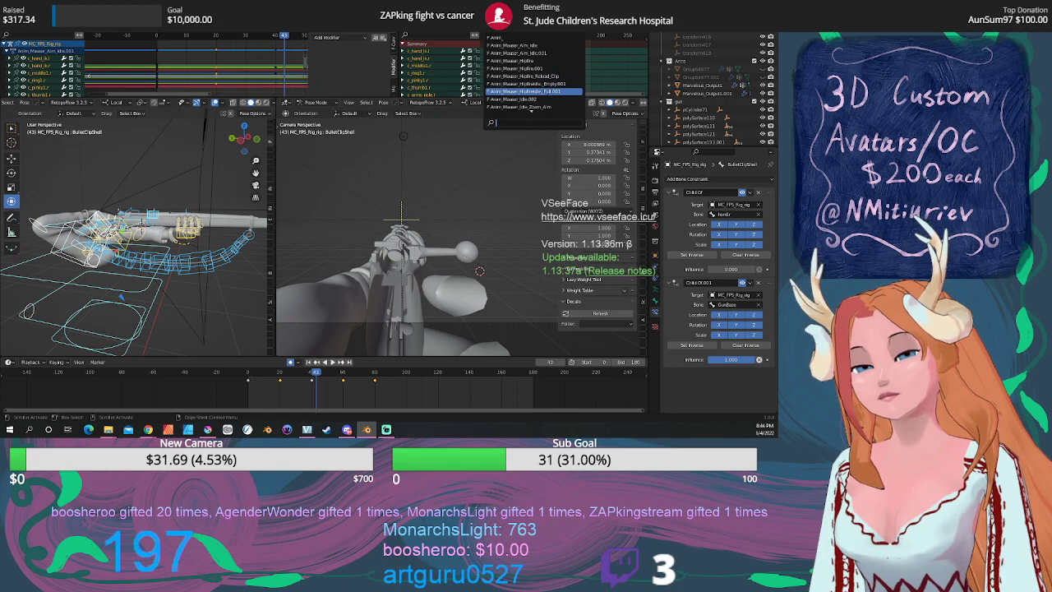
click(534, 91)
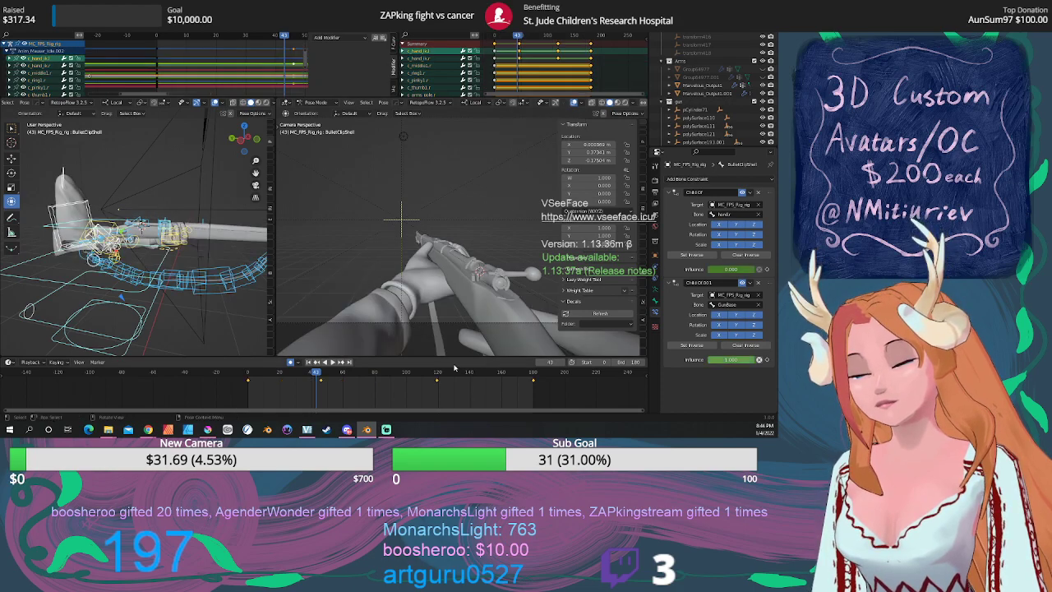
mouse_move(228, 259)
middle_down()
mouse_move(202, 247)
mouse_move(234, 264)
middle_up()
middle_drag(404, 298, 493, 288)
Compare the rig's poses in the Anim_, Anim_Mauser_Aim_Idle and Anim_Mauser_Aim_Idle.001 actions, returning to the camera view.
click(493, 36)
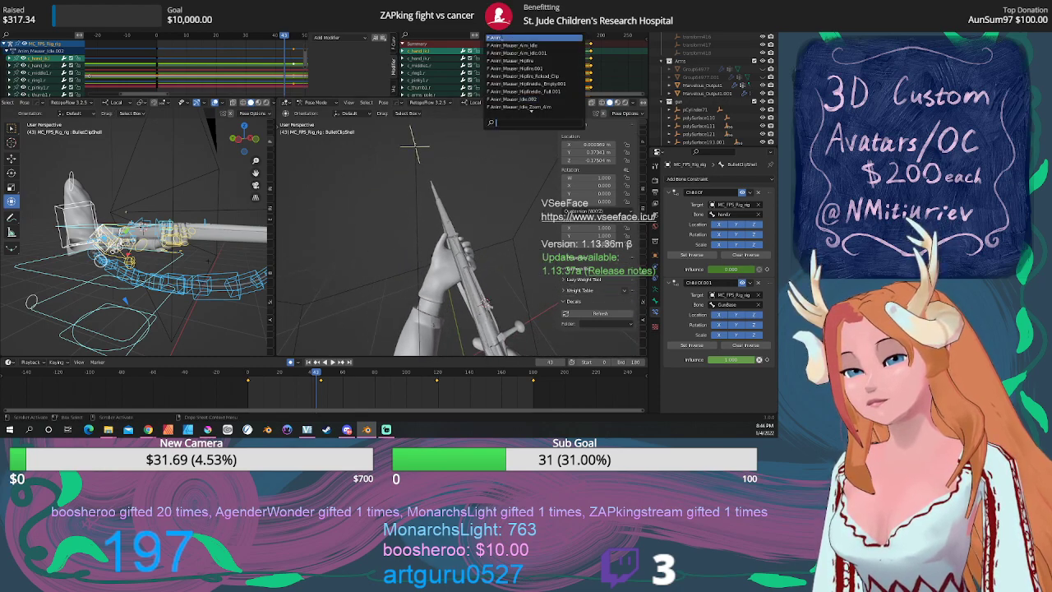
click(505, 38)
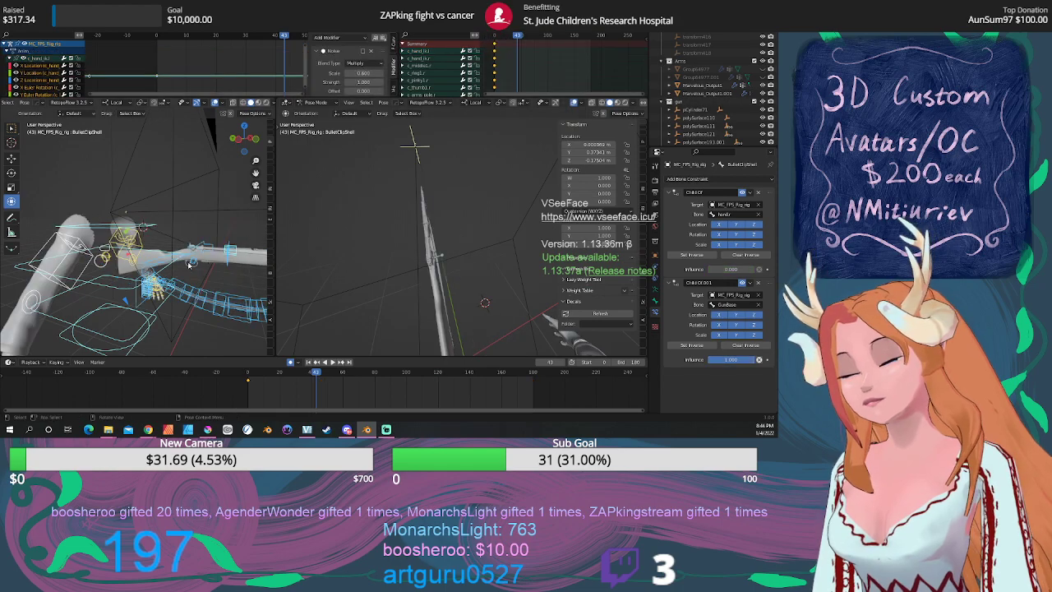
click(493, 36)
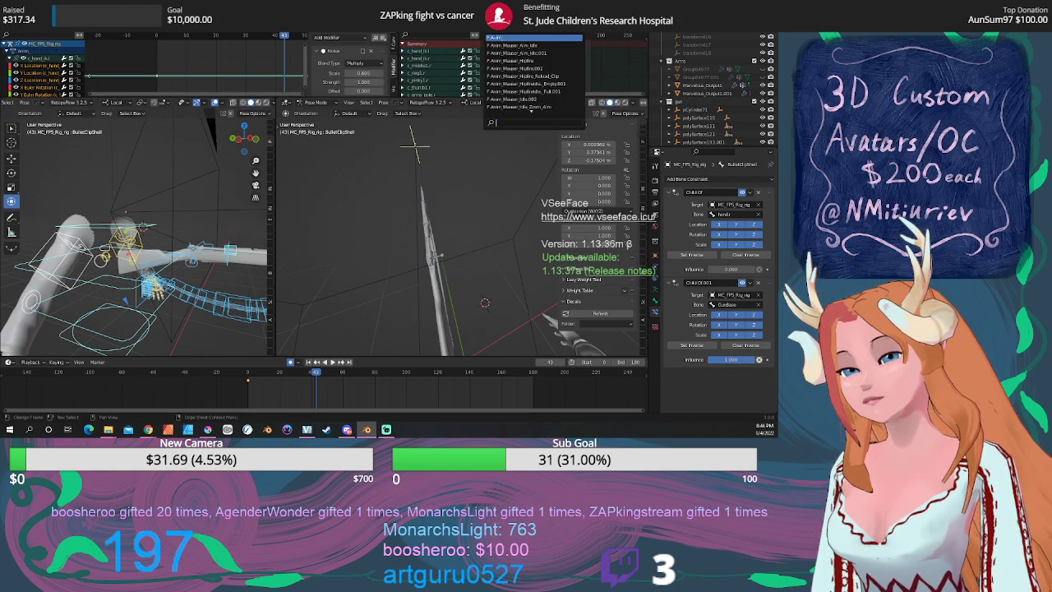
click(526, 45)
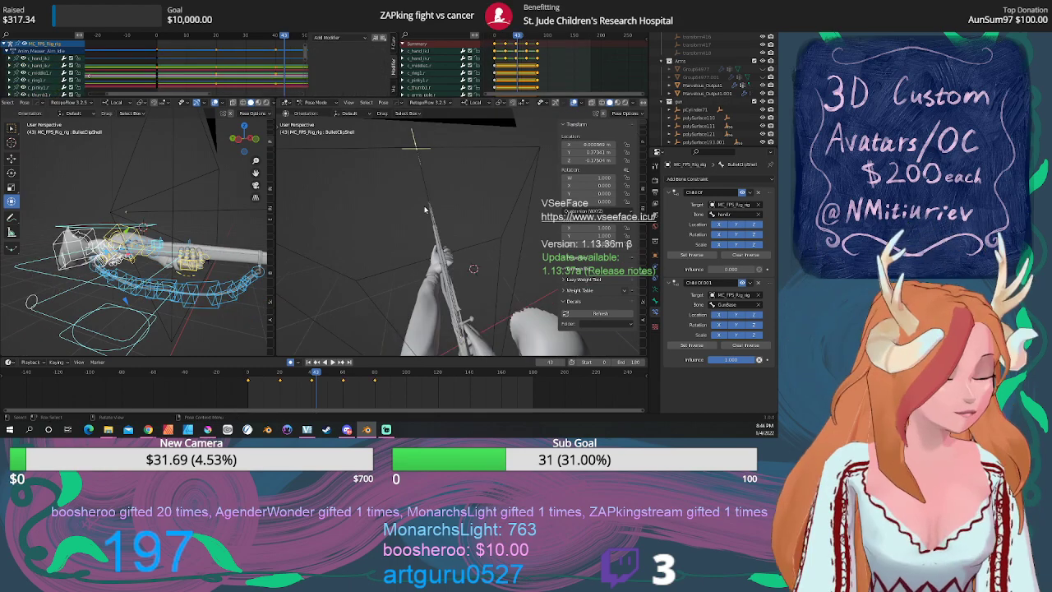
key(KP_0)
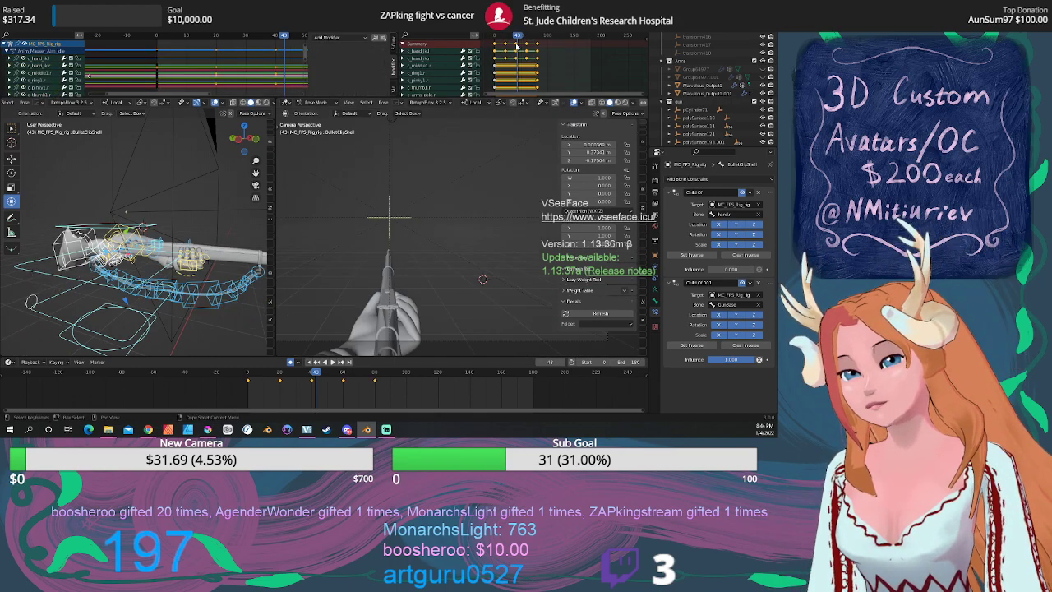
click(493, 30)
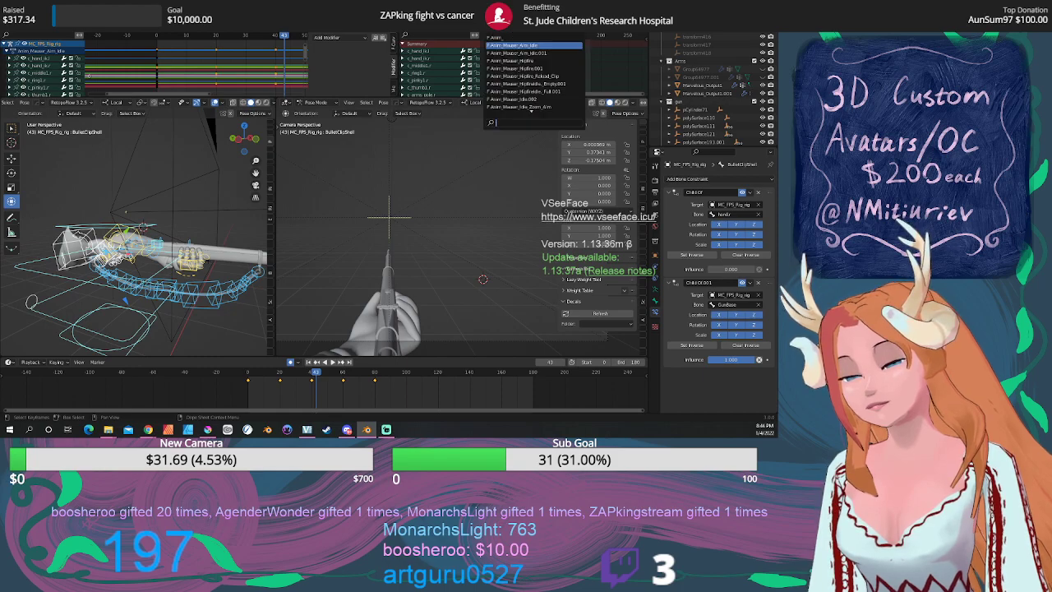
click(507, 54)
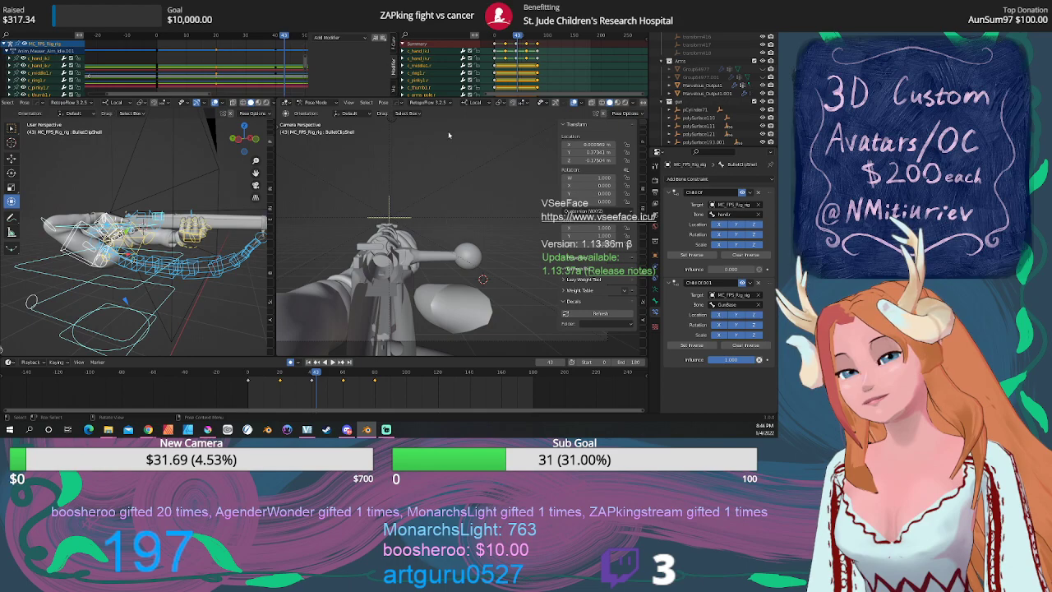
Switch the rig to the Anim_Mauser_Hipfire action and scrub back to frame 0 to check its starting pose.
click(493, 34)
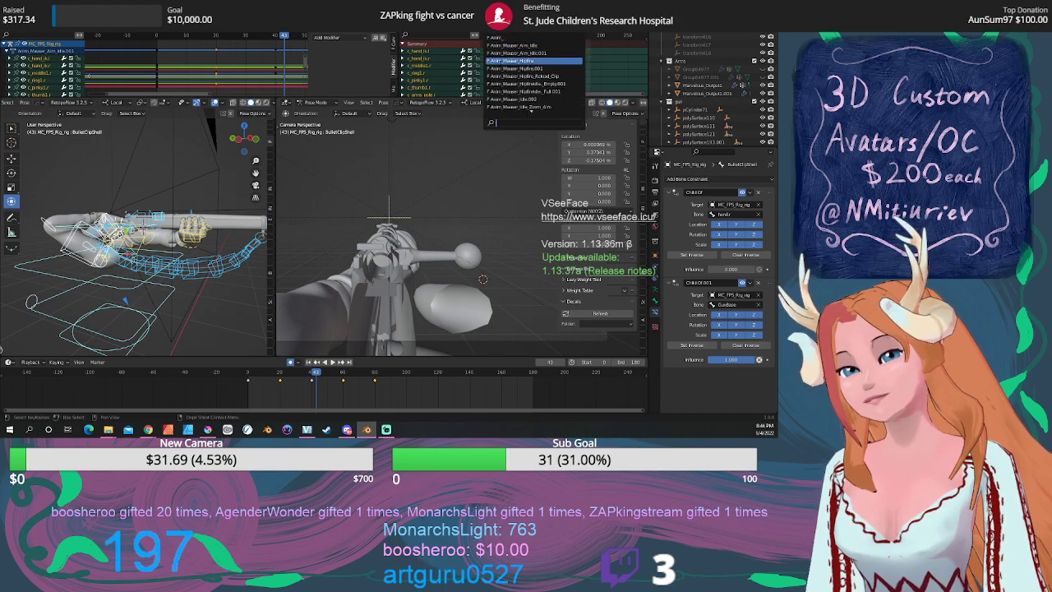
click(509, 68)
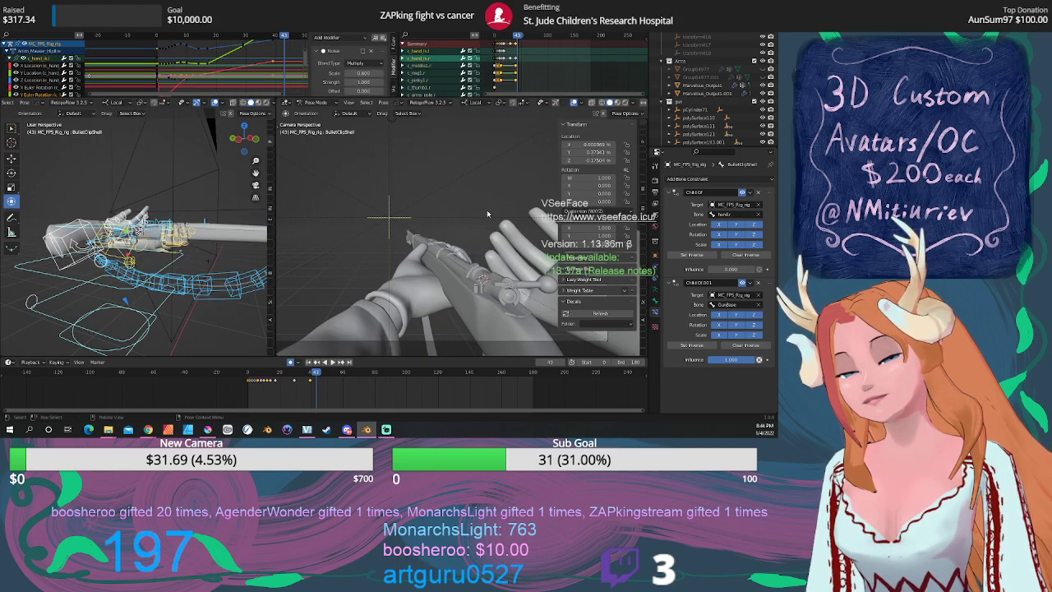
drag(304, 377, 213, 374)
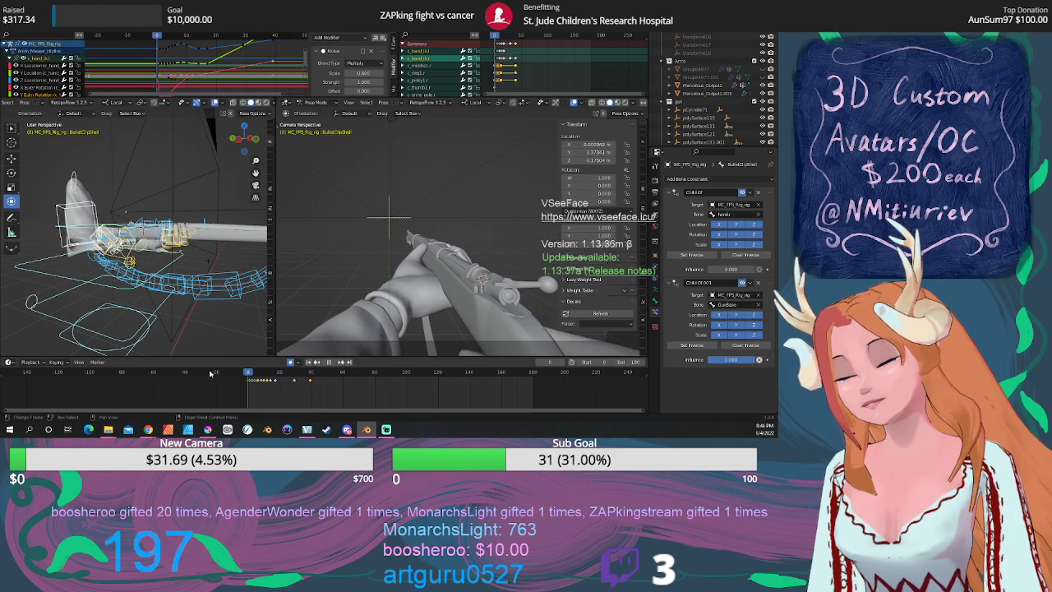
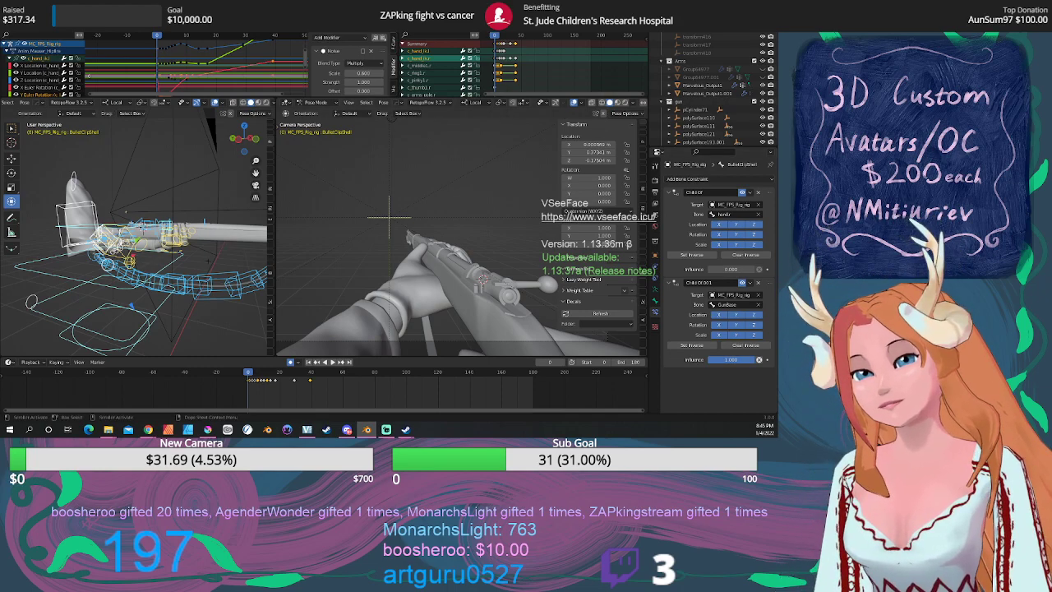
Compare the frame 0 poses of Anim_Mauser_Aim_Idle.001, Anim_Mauser_Aim_Idle and Anim_Mauser_Idle.002, leaving the last one active.
click(491, 27)
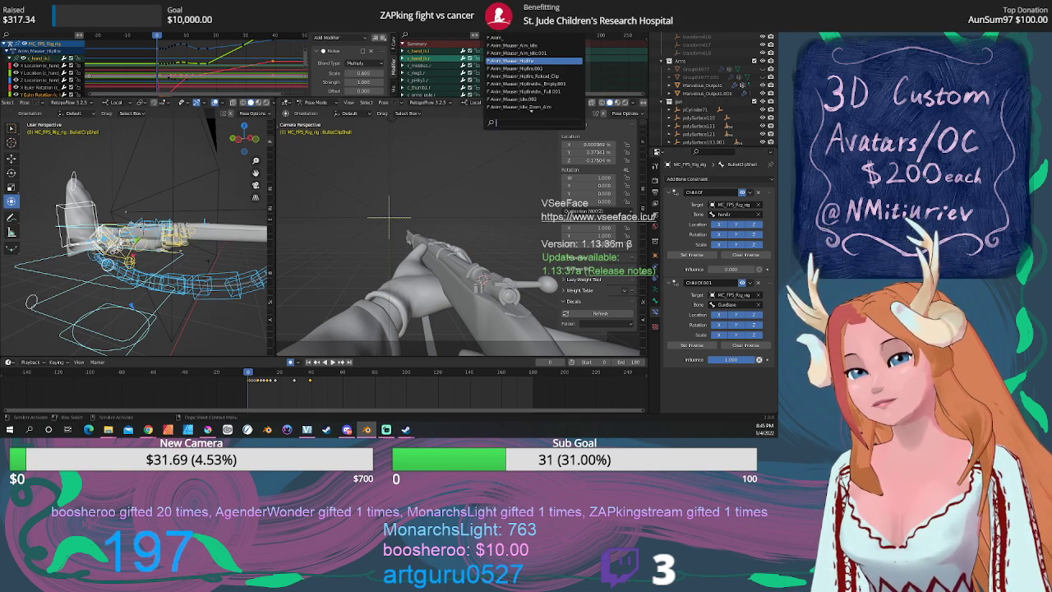
click(515, 53)
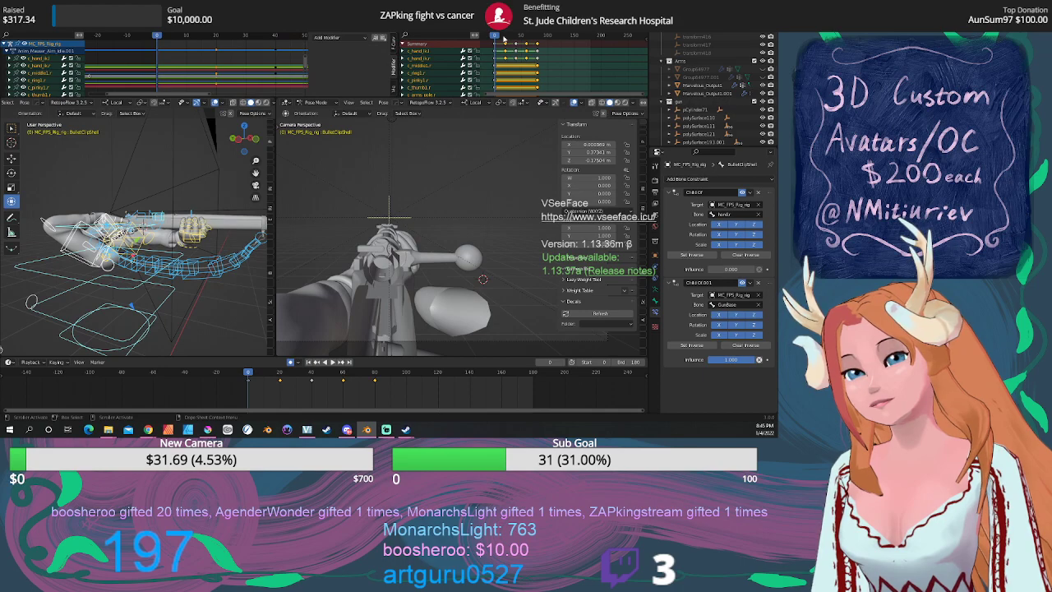
click(498, 35)
click(516, 46)
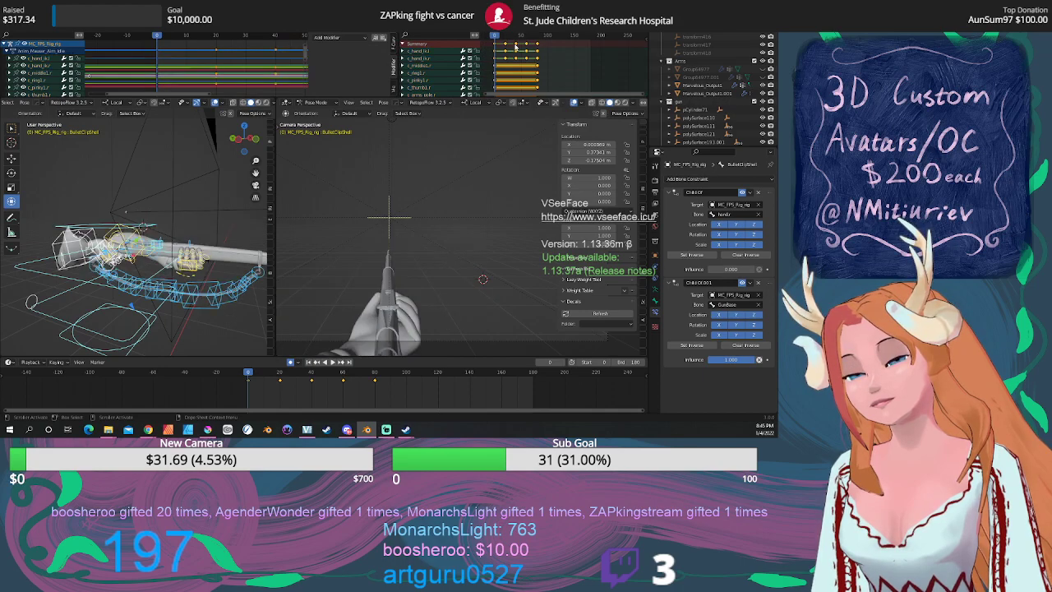
click(498, 36)
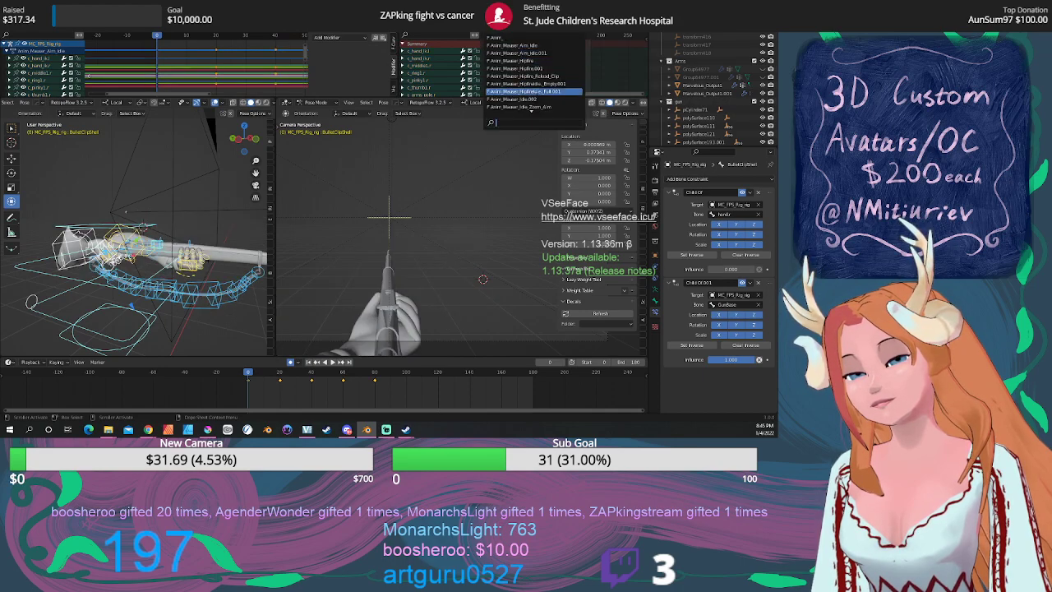
click(538, 95)
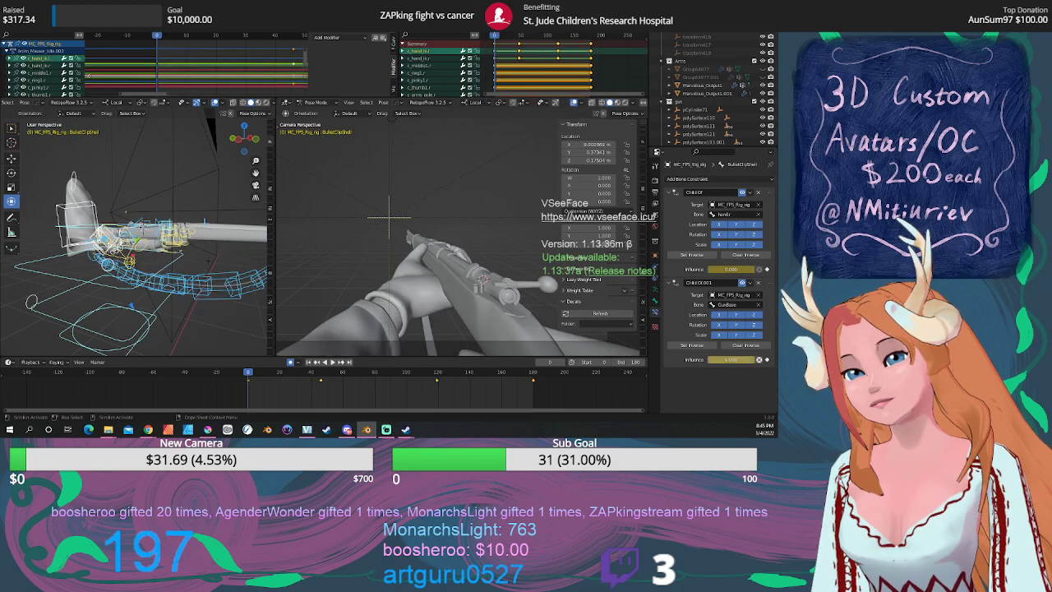
Switch the rig to the Anim_Mauser_Hipfire.001 action, play its opening frames and return to frame 0.
click(498, 36)
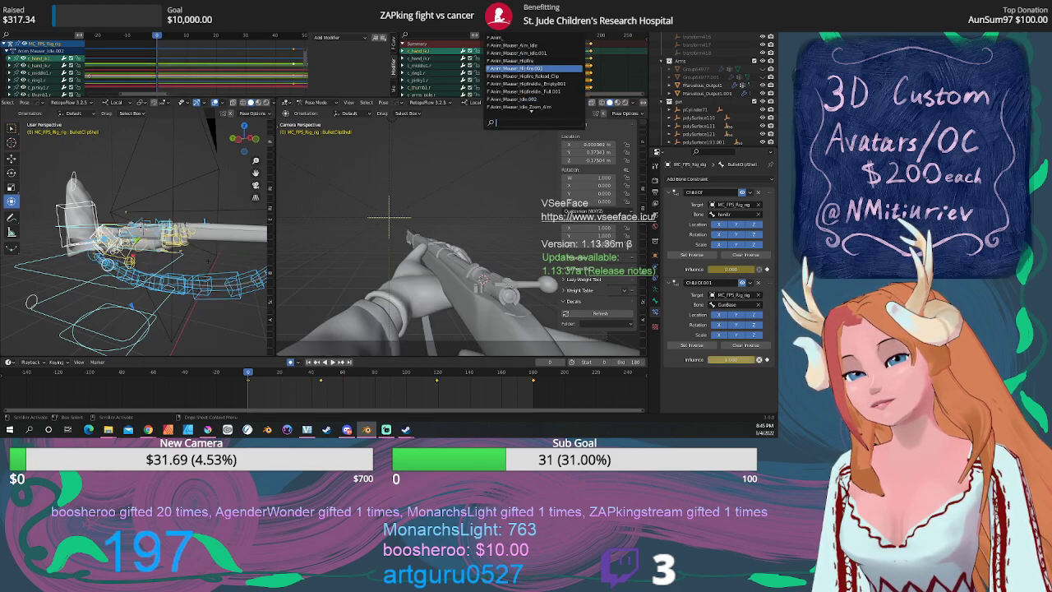
click(528, 69)
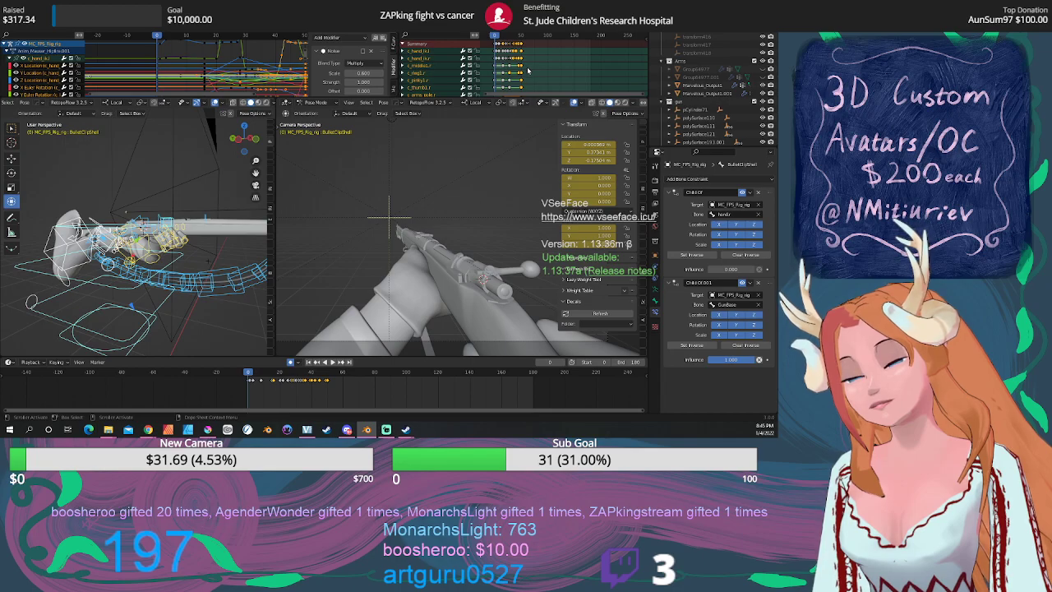
key(space)
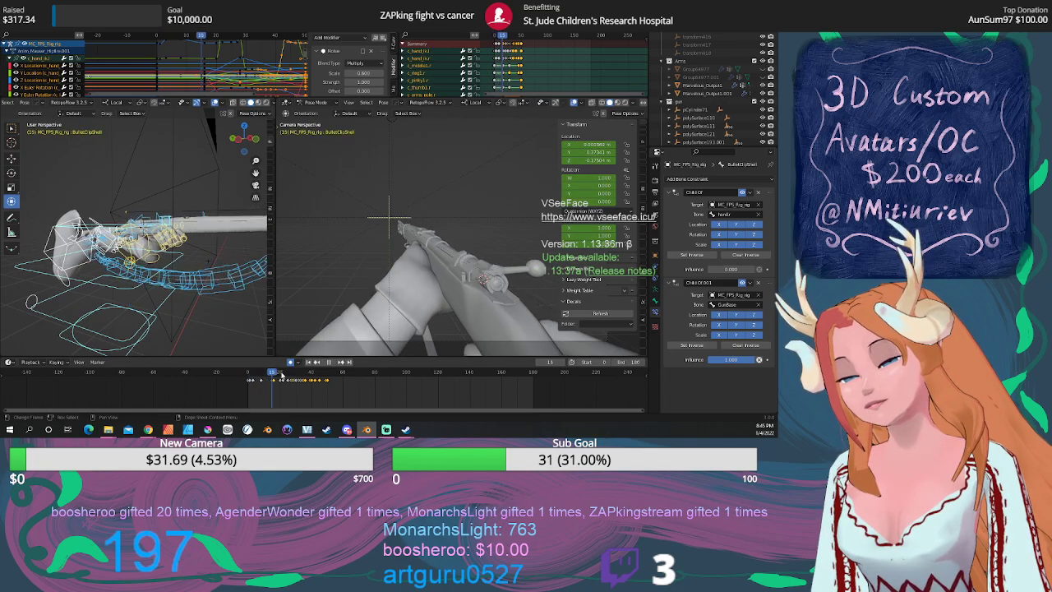
click(246, 371)
key(space)
Switch the rig to Anim_Mauser_Idle.002, scrub and play through its motion, and return to frame 0.
click(495, 28)
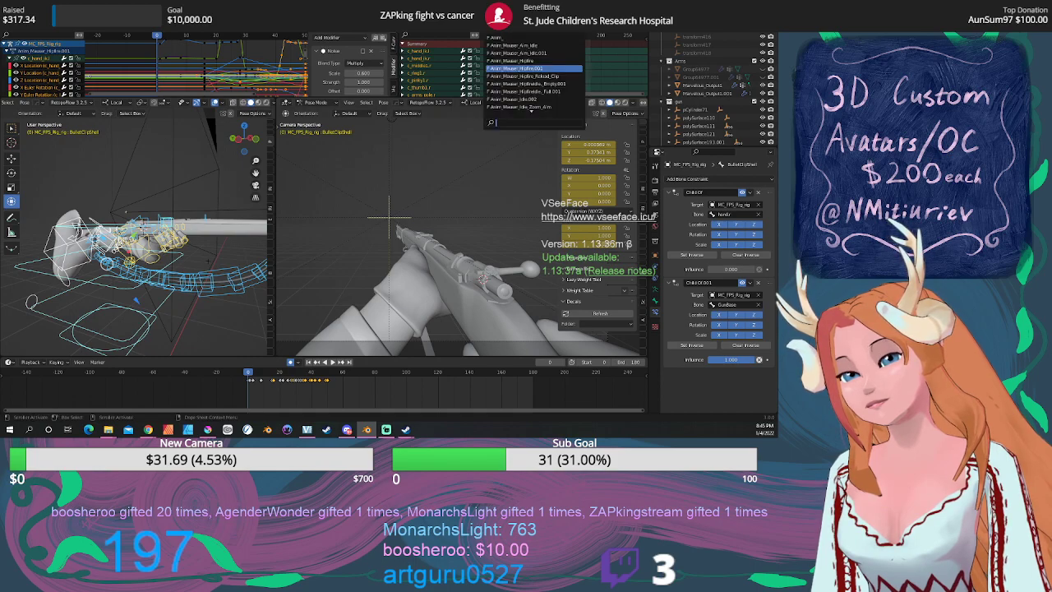
click(541, 98)
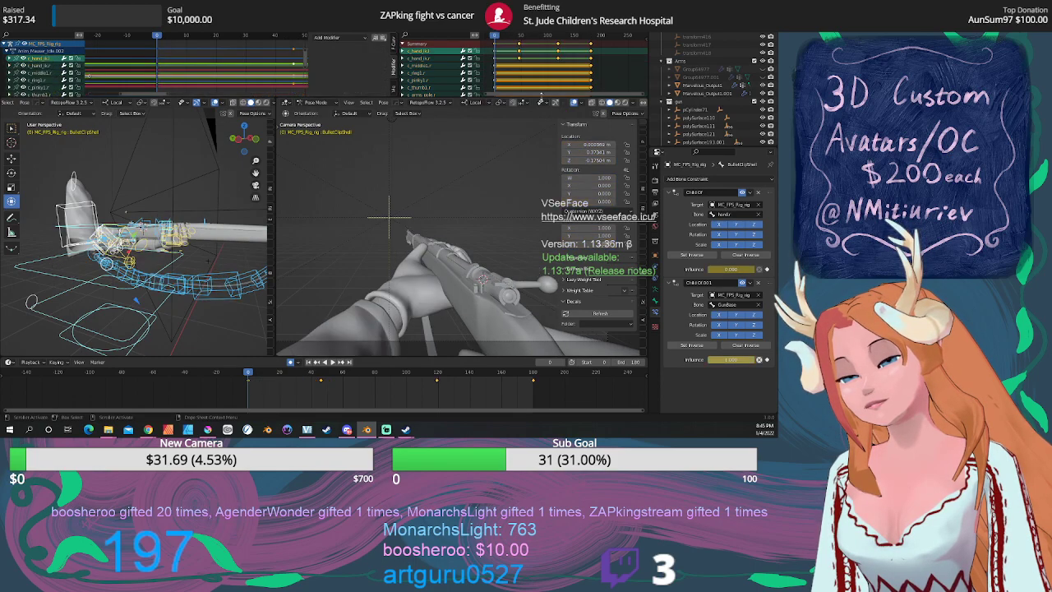
key(space)
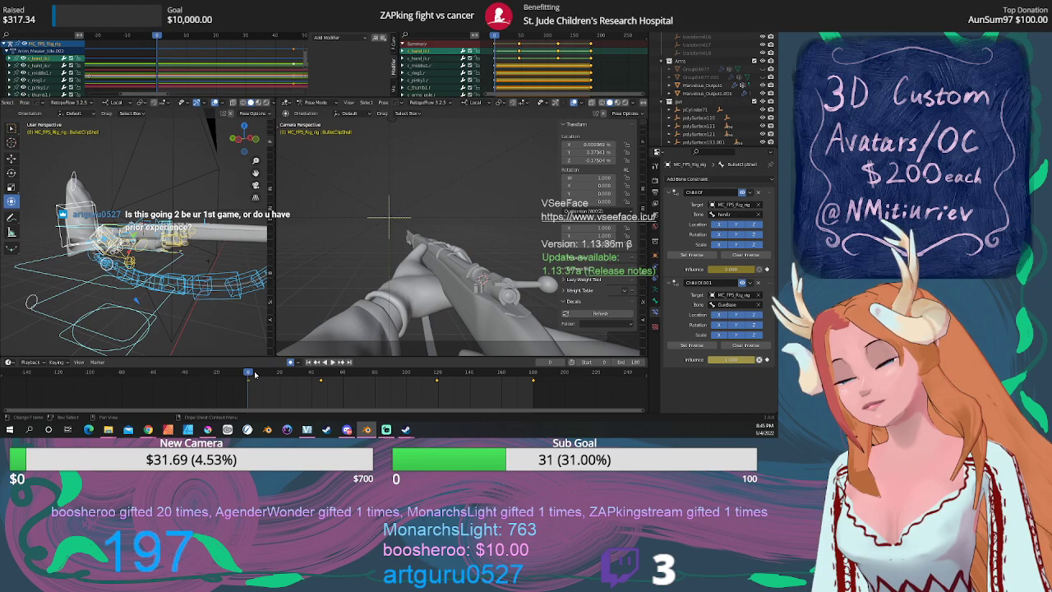
drag(530, 380, 524, 380)
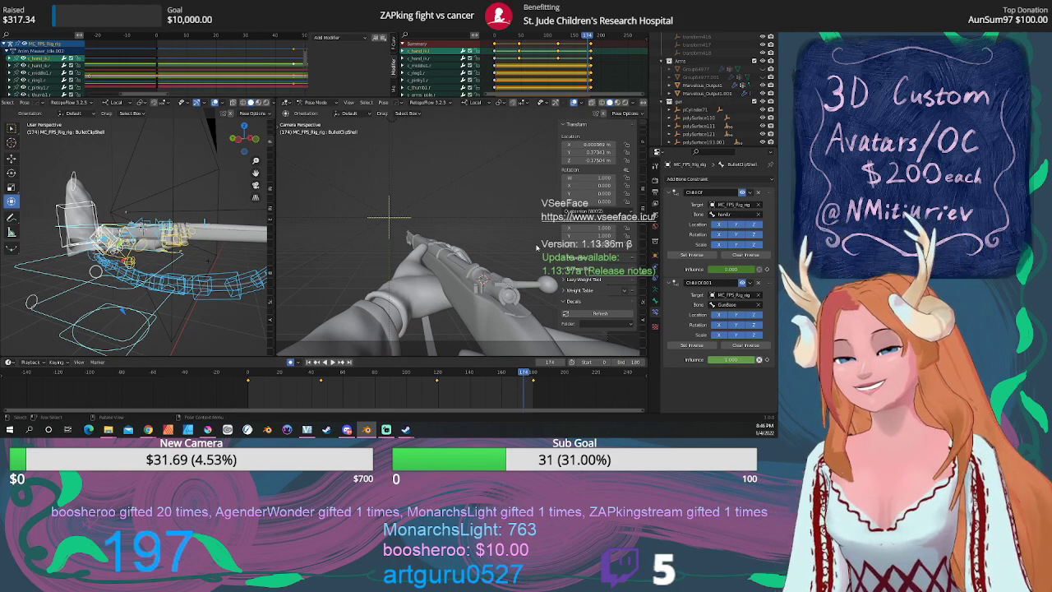
drag(448, 379, 375, 378)
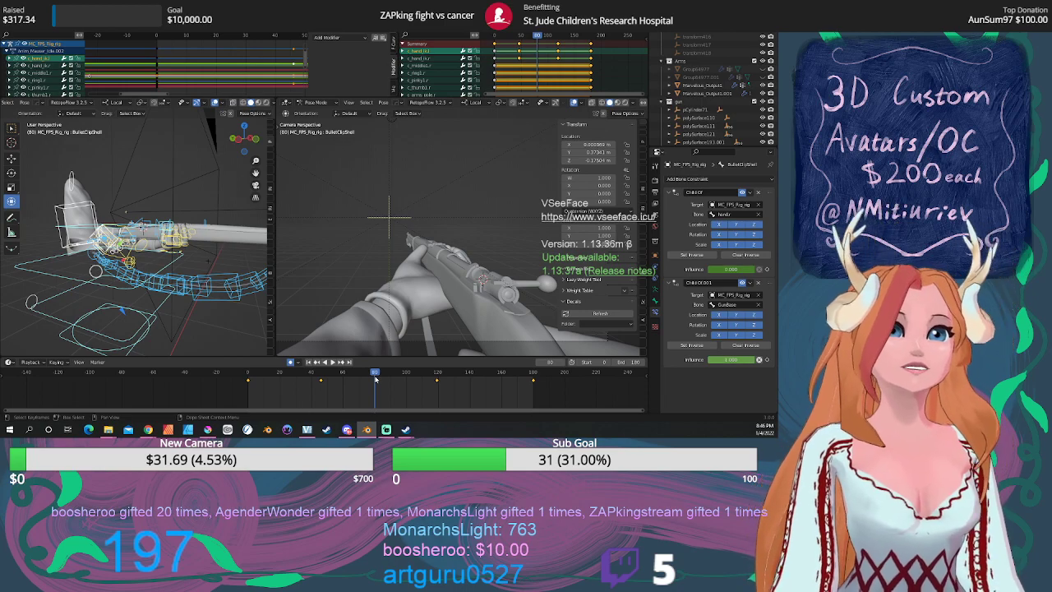
click(250, 379)
key(space)
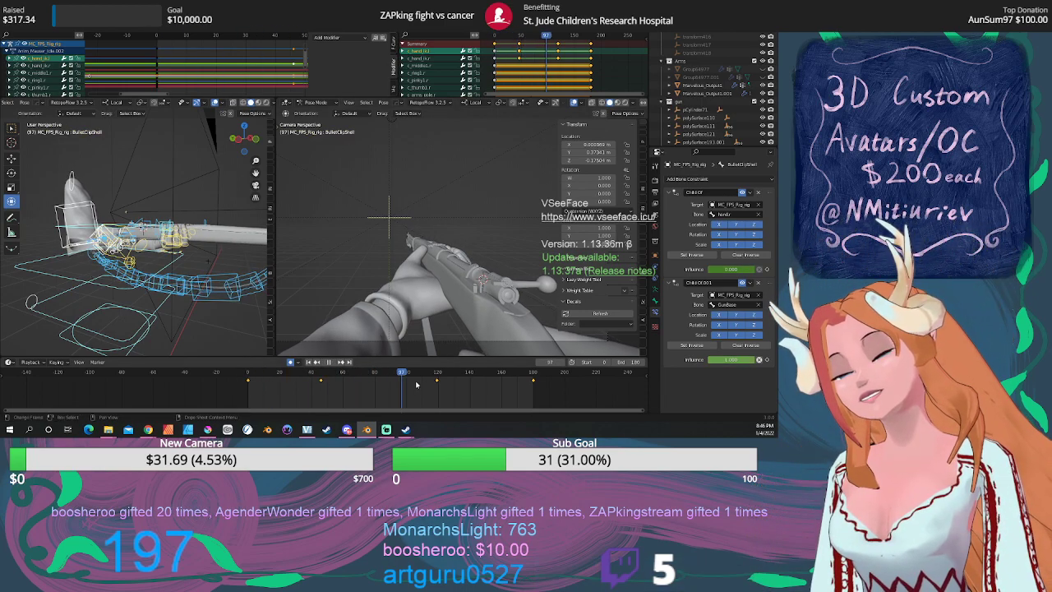
key(Escape)
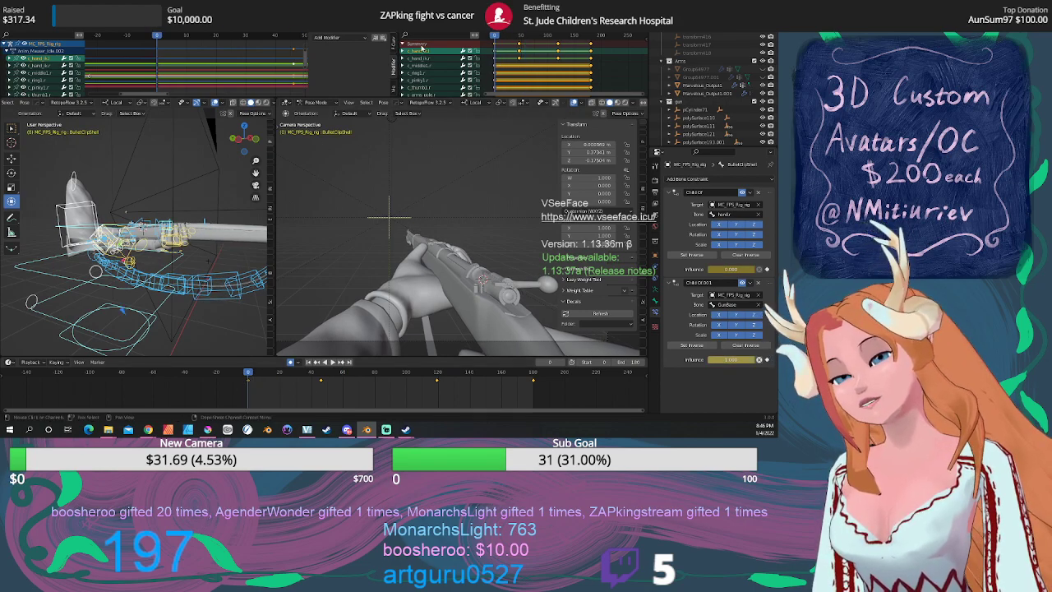
Switch the rig to Anim_Mauser_Idle_Zoom_Aim and check its motion by playing and scrubbing, ending at frame 0.
click(493, 29)
key(Down)
key(Down)
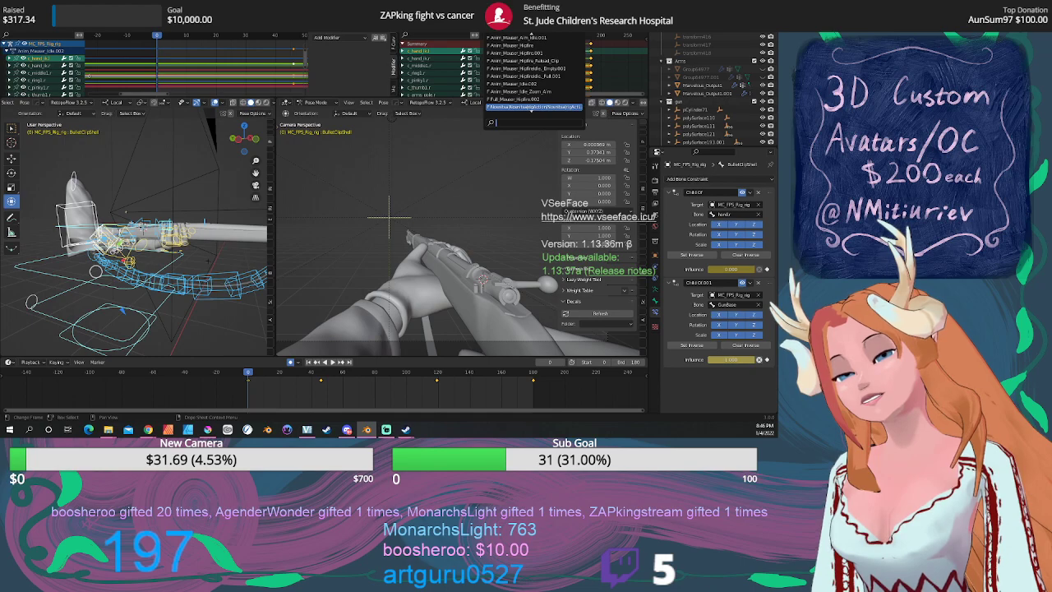
click(531, 95)
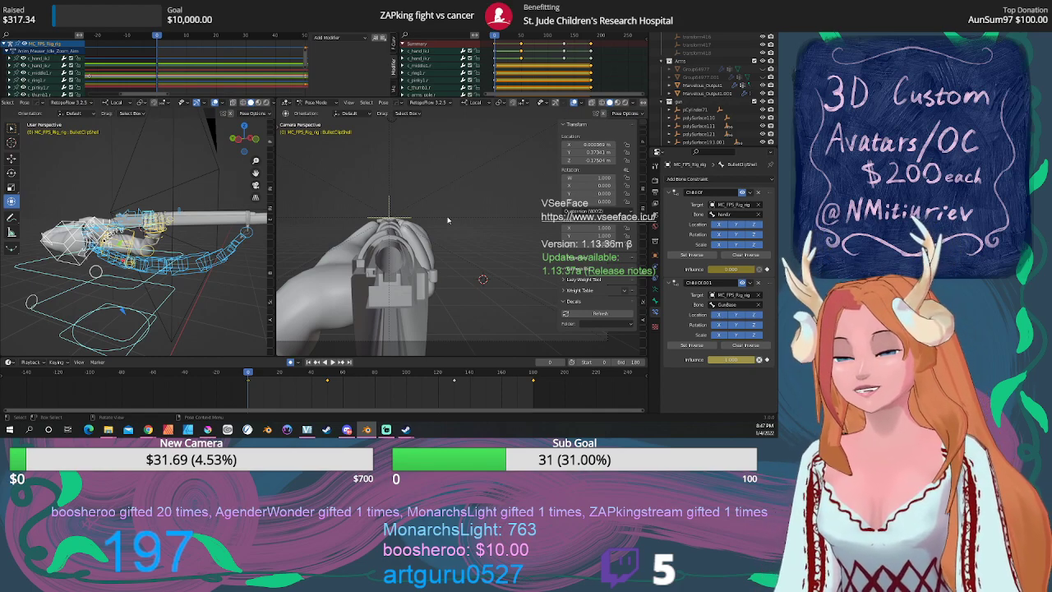
click(289, 374)
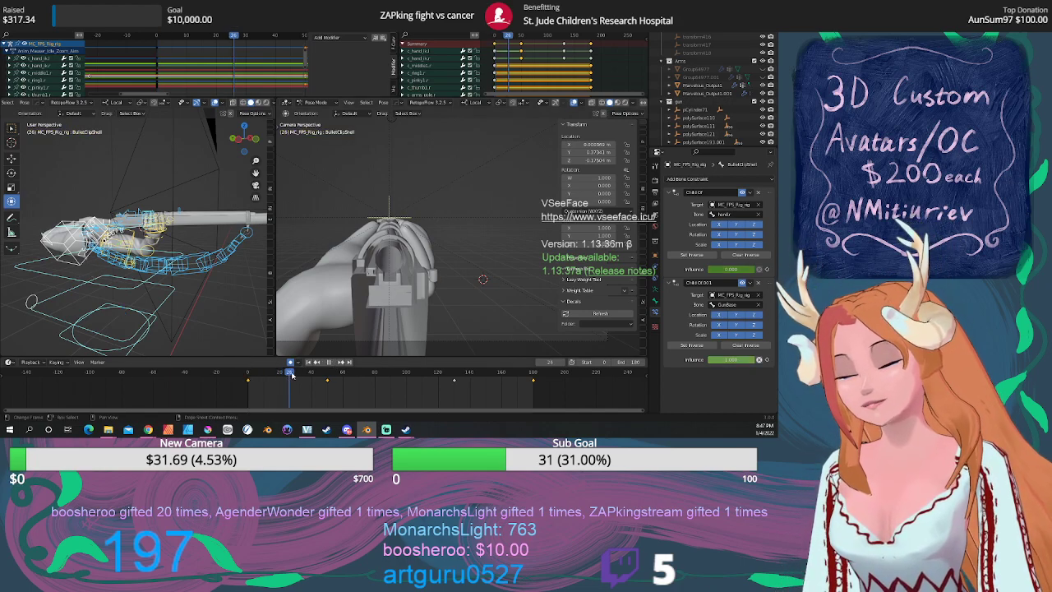
click(244, 376)
mouse_move(244, 383)
mouse_down()
mouse_move(536, 381)
mouse_move(243, 402)
mouse_move(251, 401)
mouse_up()
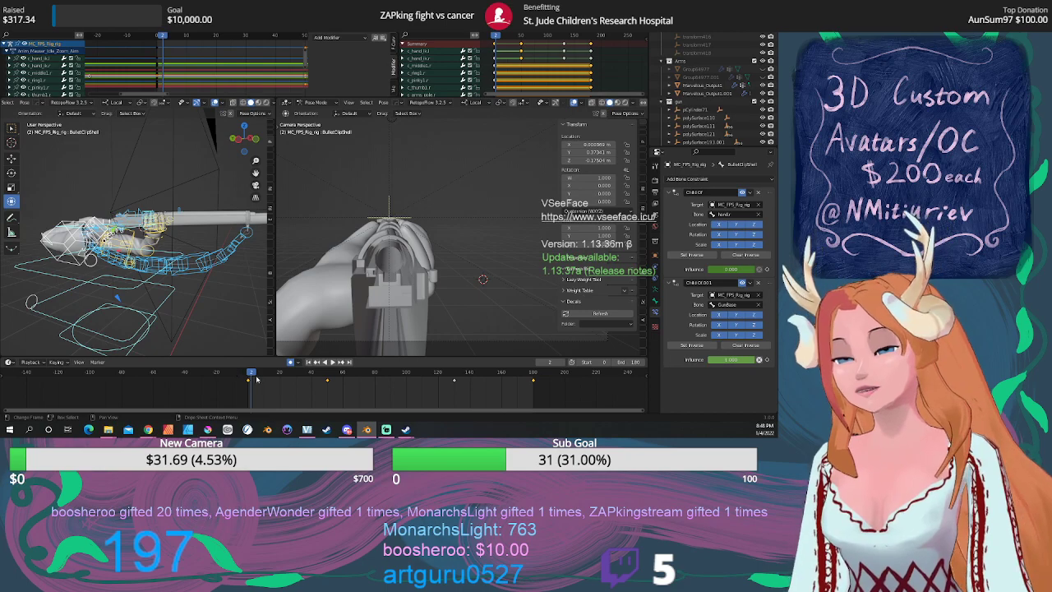
key(space)
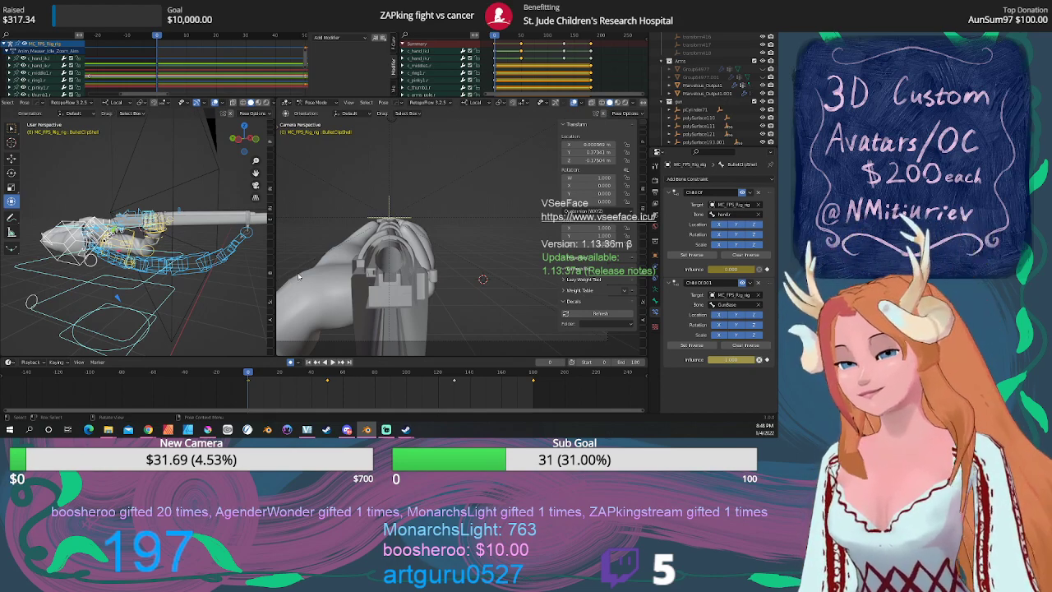
Switch the rig to old_Mauser_Idle.001, view the whole camera frame, and play and scrub the action up to frame 41.
click(491, 28)
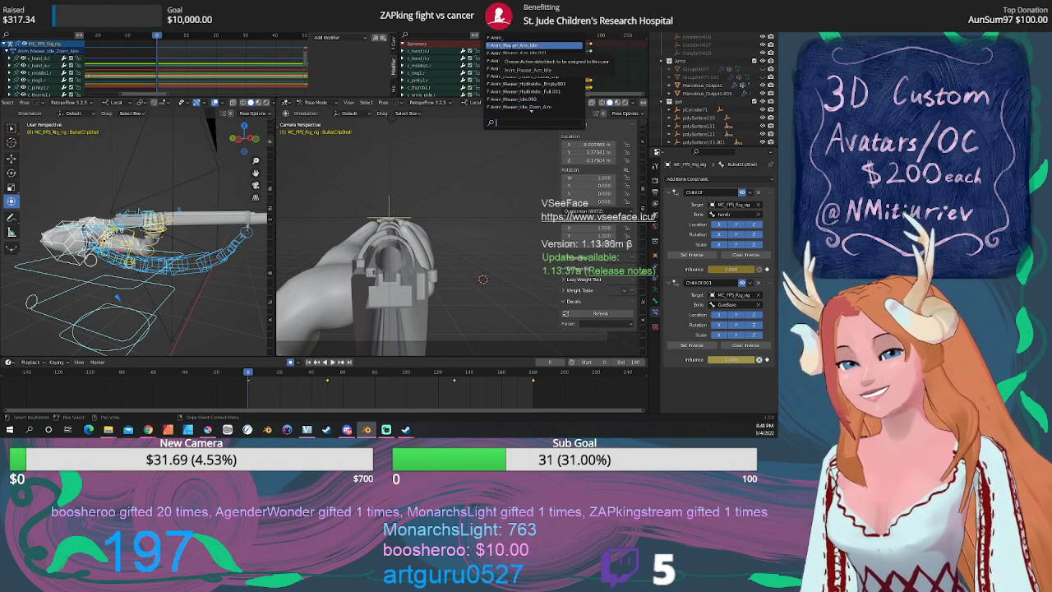
scroll(530, 82, down, 8)
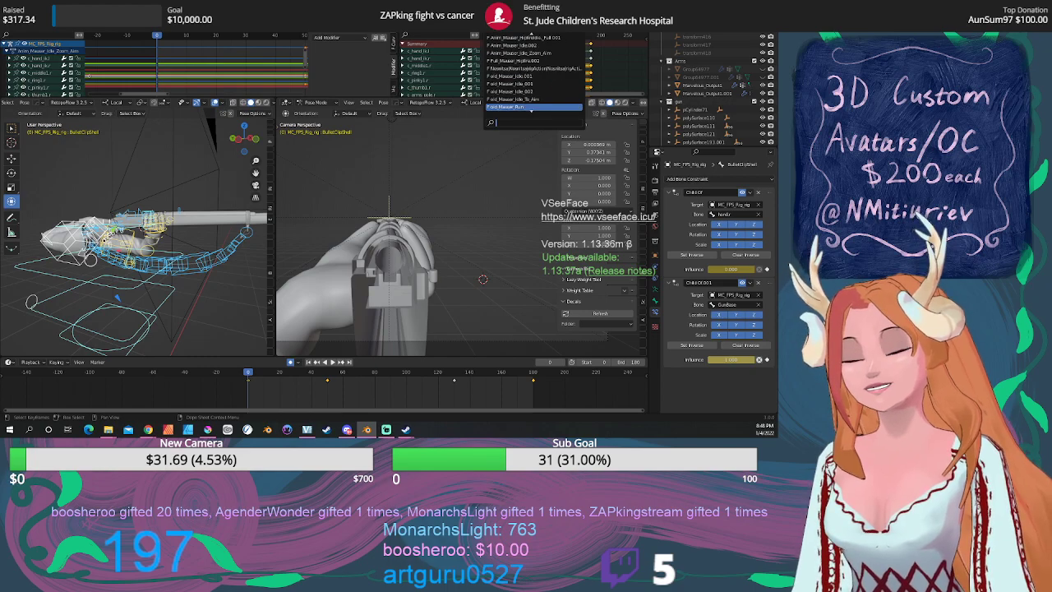
key(Up)
key(Up)
key(Up)
key(Up)
key(Return)
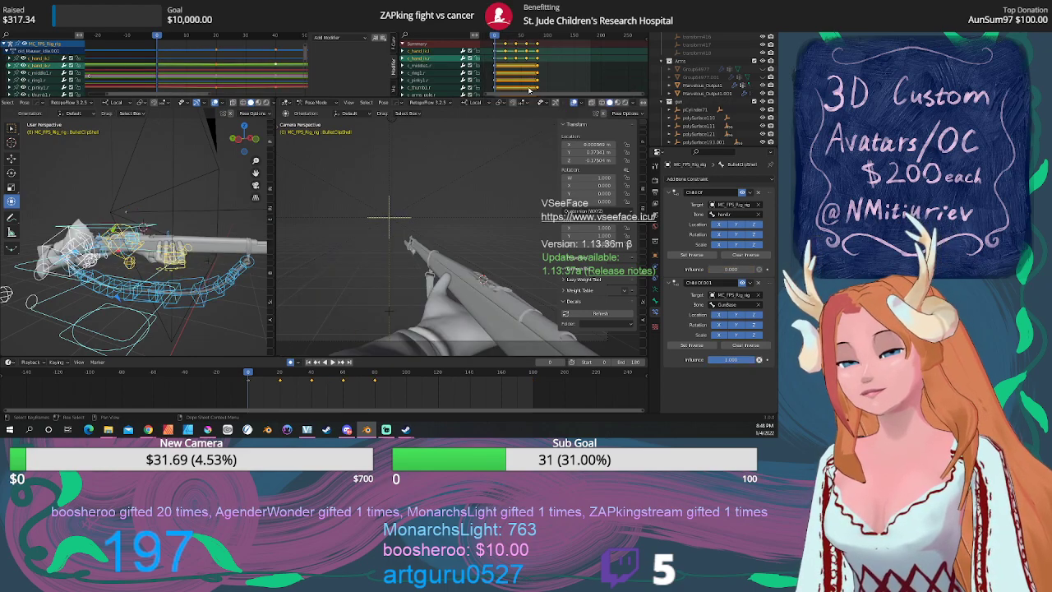
scroll(470, 247, down, 2)
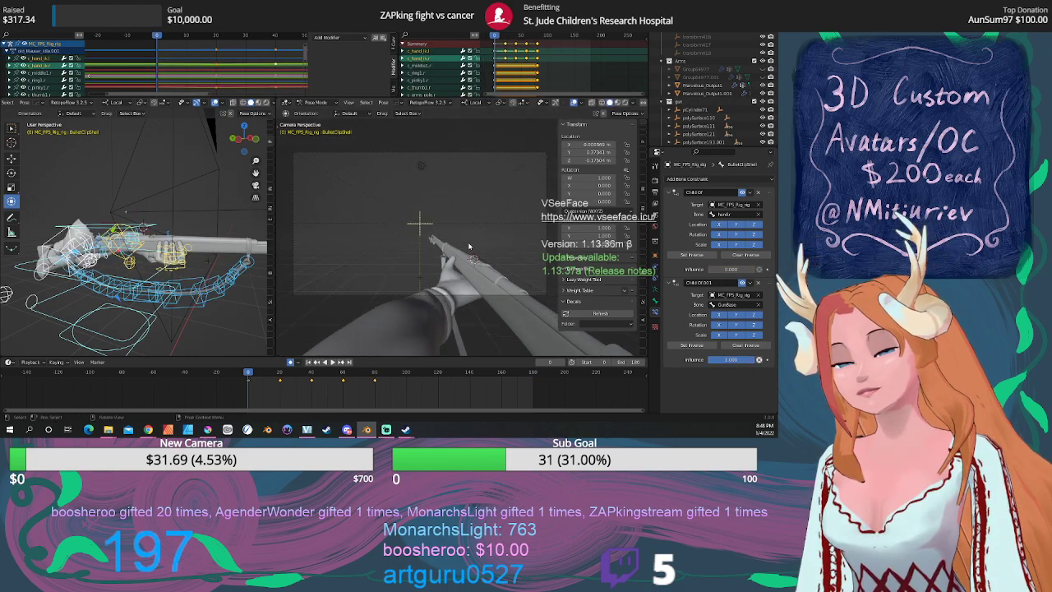
key(space)
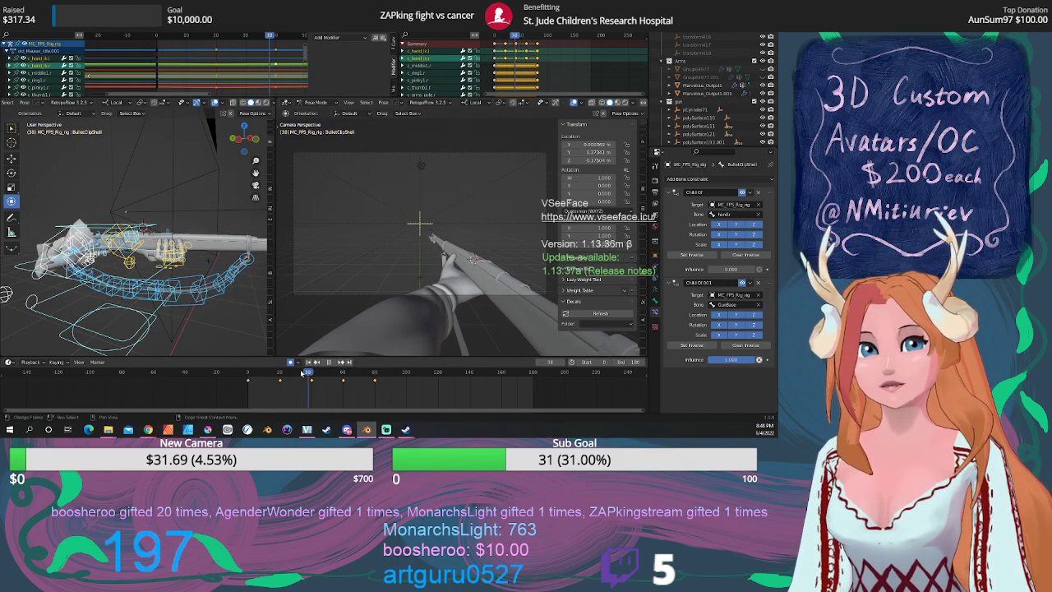
drag(272, 372, 266, 372)
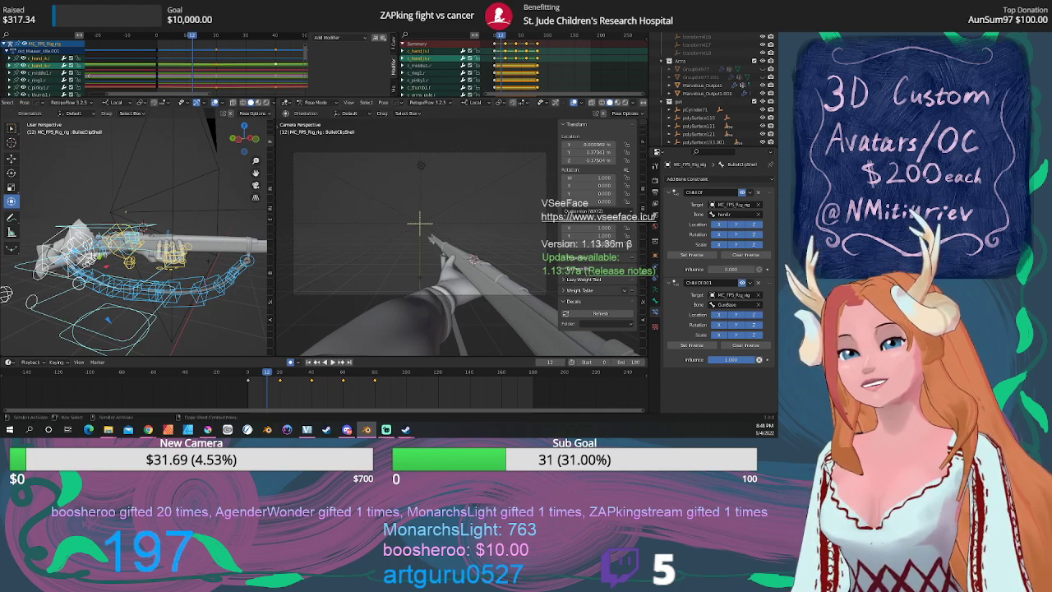
click(489, 26)
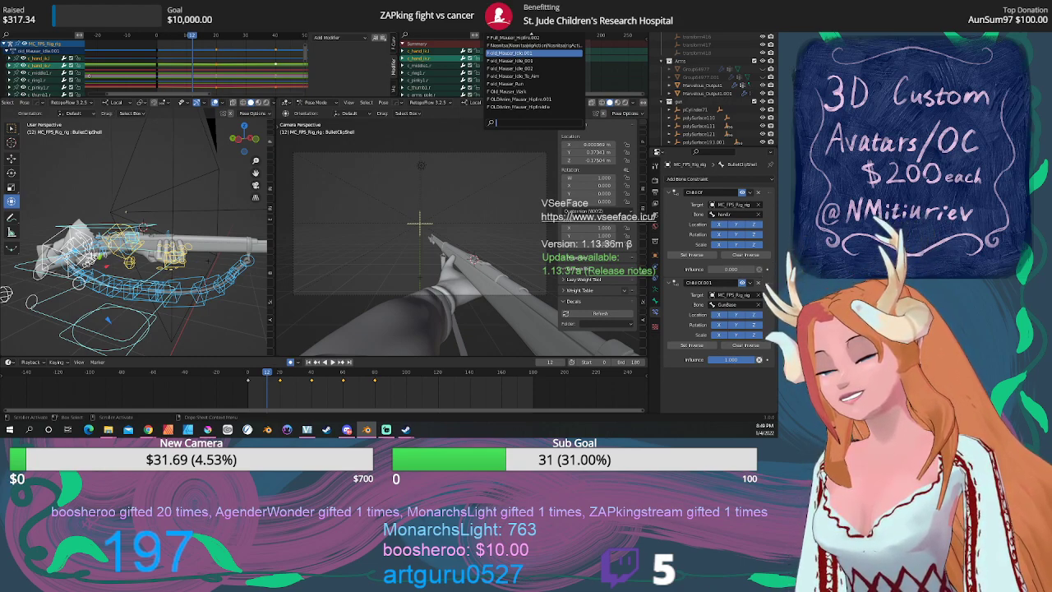
drag(268, 374, 313, 374)
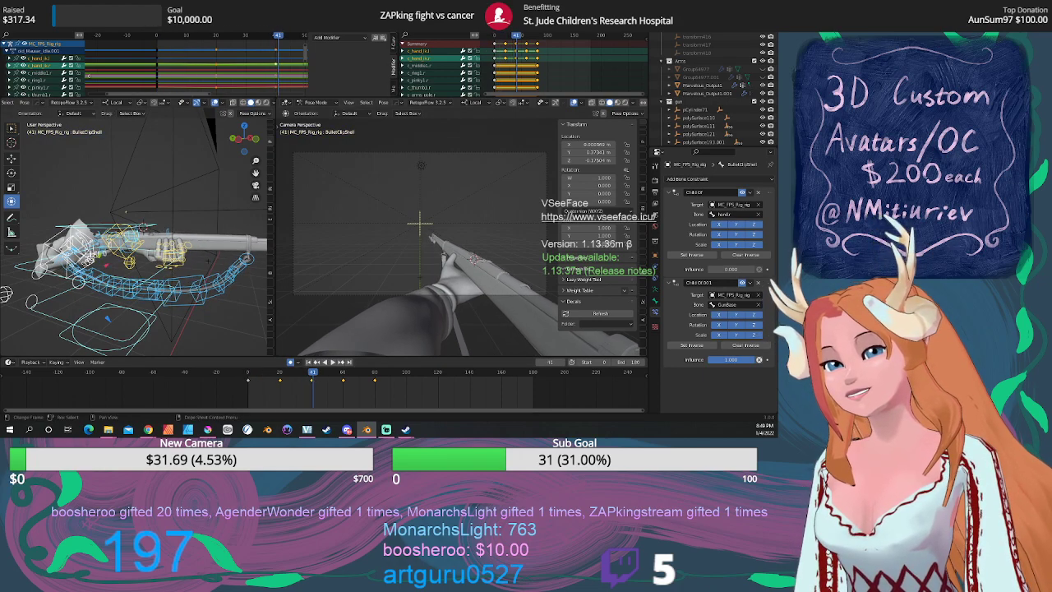
Look through the rig's list of stored actions, comparing the names of the Anim_, old_ and hipfire entries.
click(491, 28)
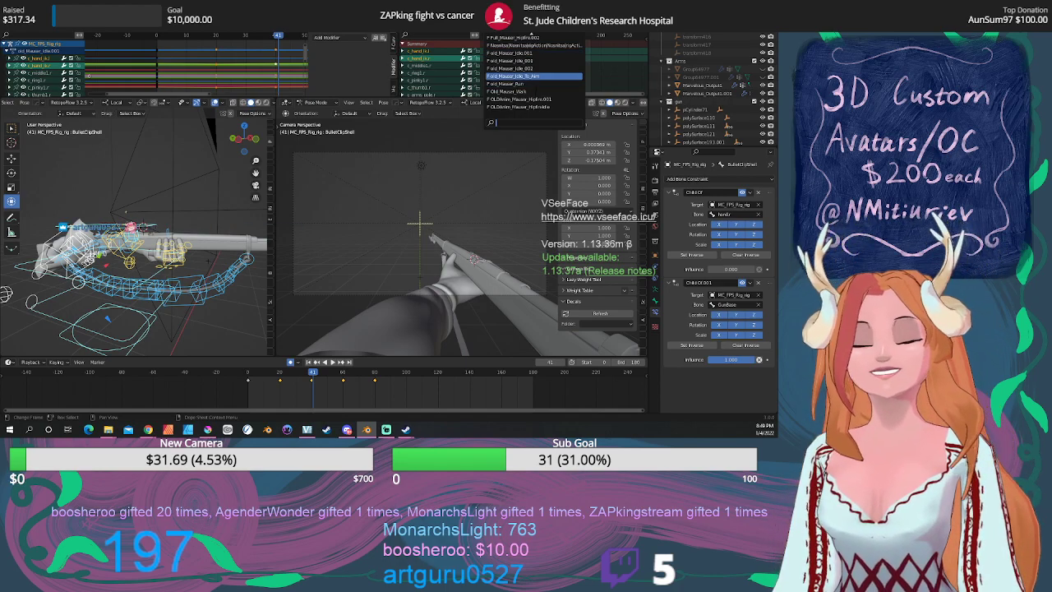
scroll(534, 75, up, 10)
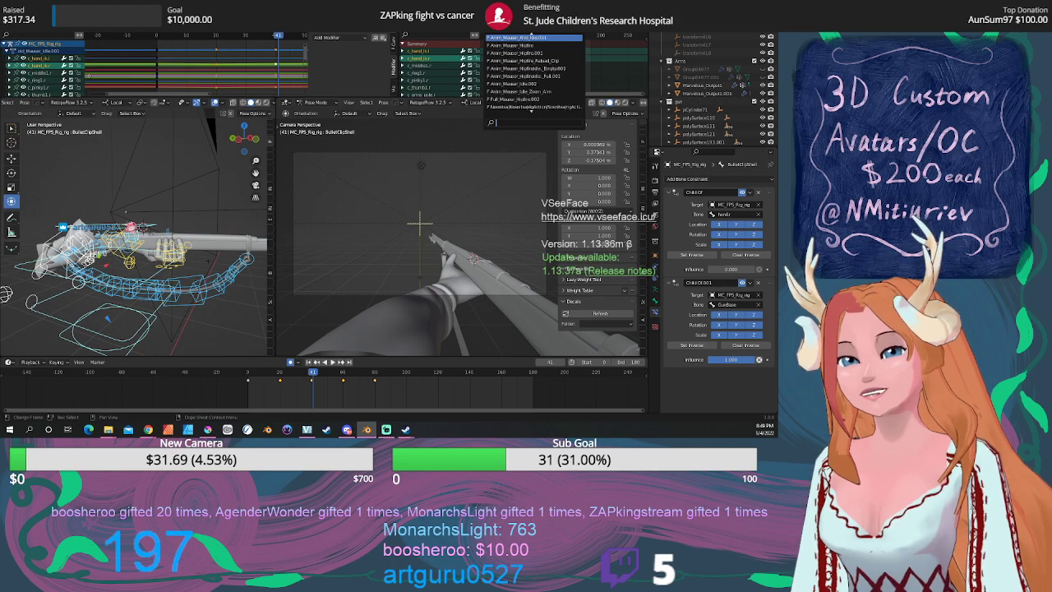
scroll(535, 38, up, 2)
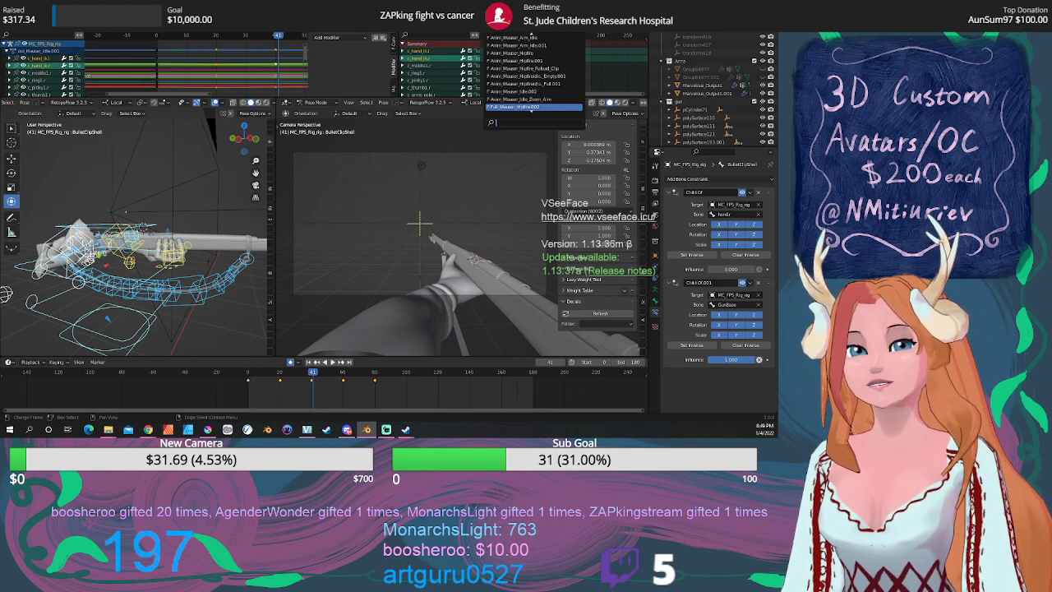
key(Up)
key(Up)
key(Up)
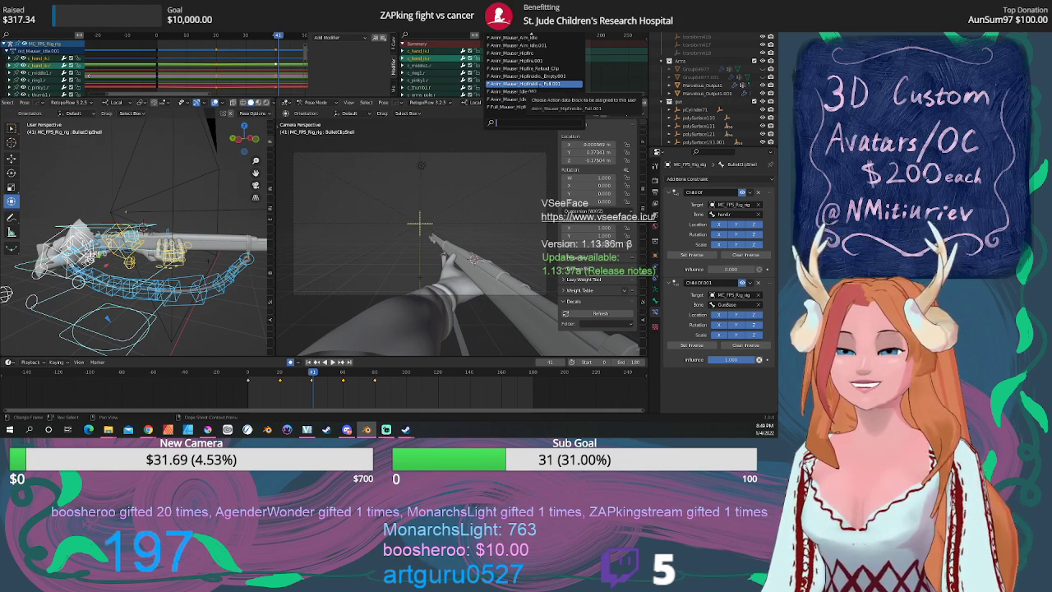
scroll(530, 91, down, 5)
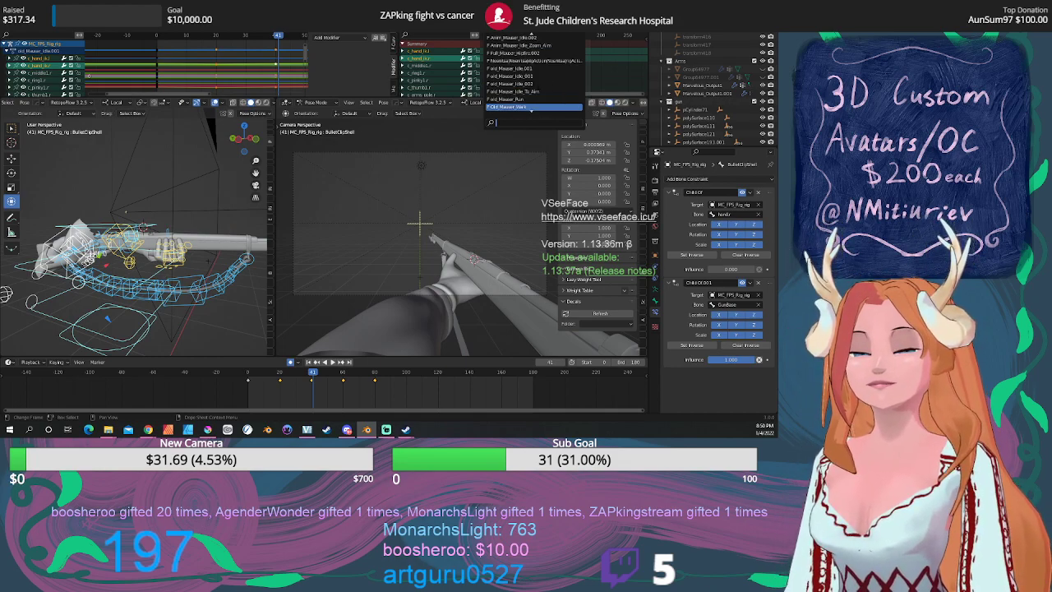
scroll(530, 91, down, 2)
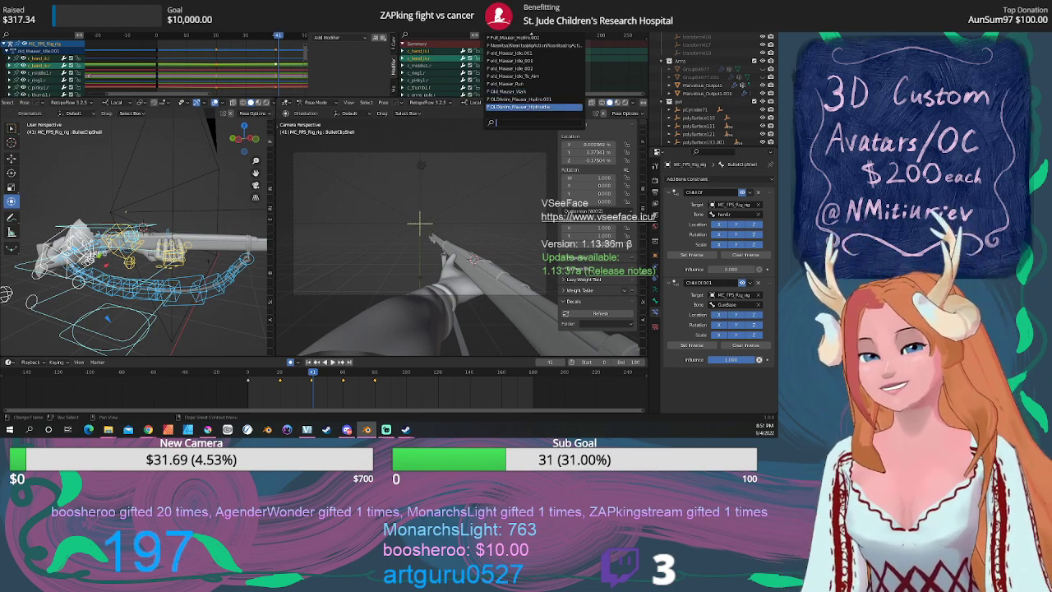
key(Up)
key(Up)
key(Up)
key(Up)
key(Up)
key(Up)
key(Up)
key(Up)
key(Up)
key(Up)
key(Up)
key(Up)
key(Up)
key(Up)
key(Up)
key(Up)
key(Up)
key(Up)
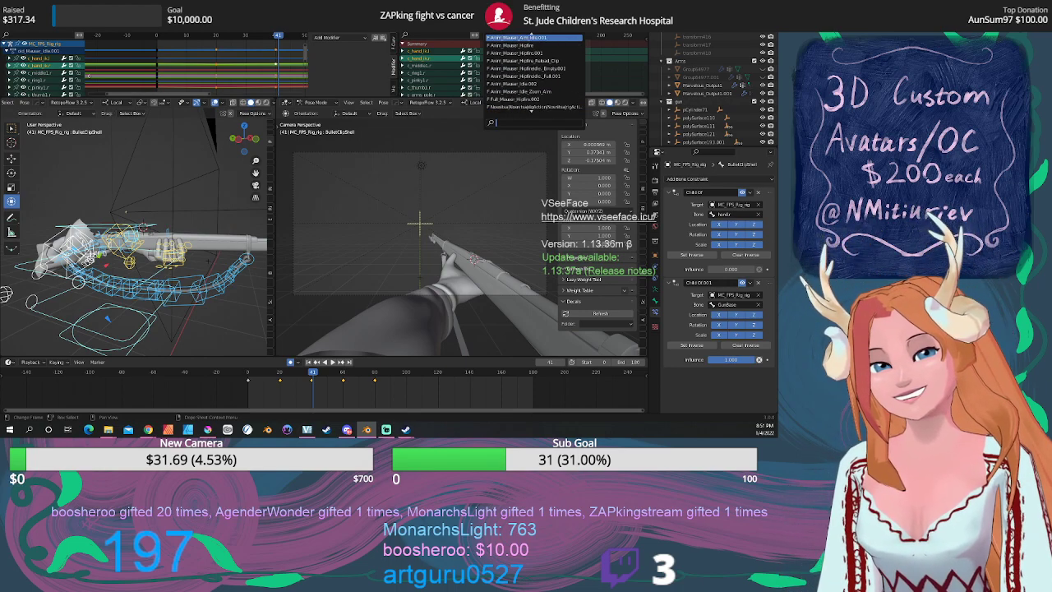
Switch the rig back to Anim_Mauser_Hipfire.001 and preview its playback from frame 0, returning to the start.
key(Down)
key(Down)
key(Down)
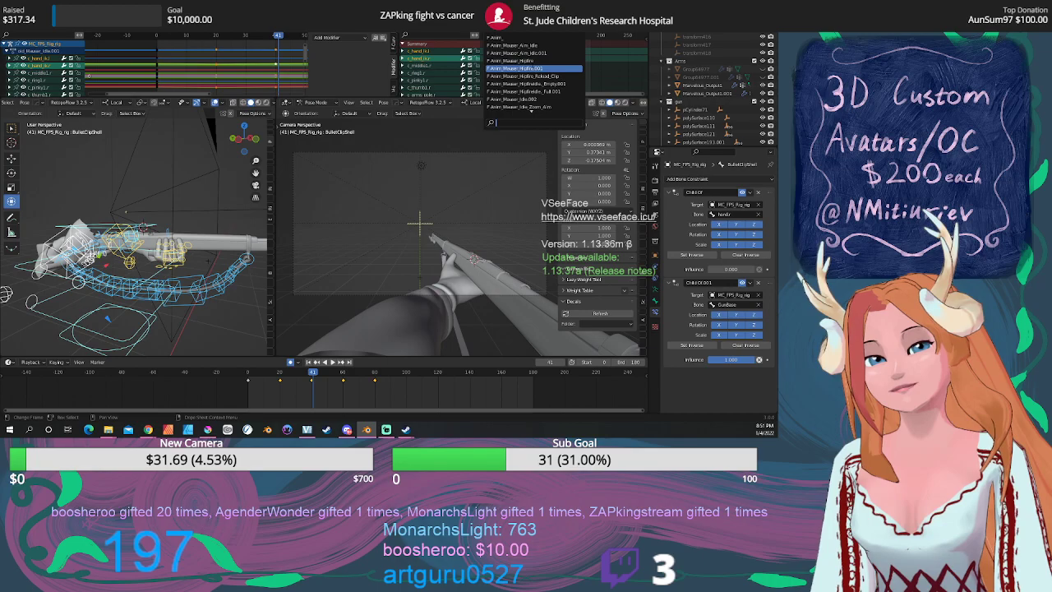
key(Return)
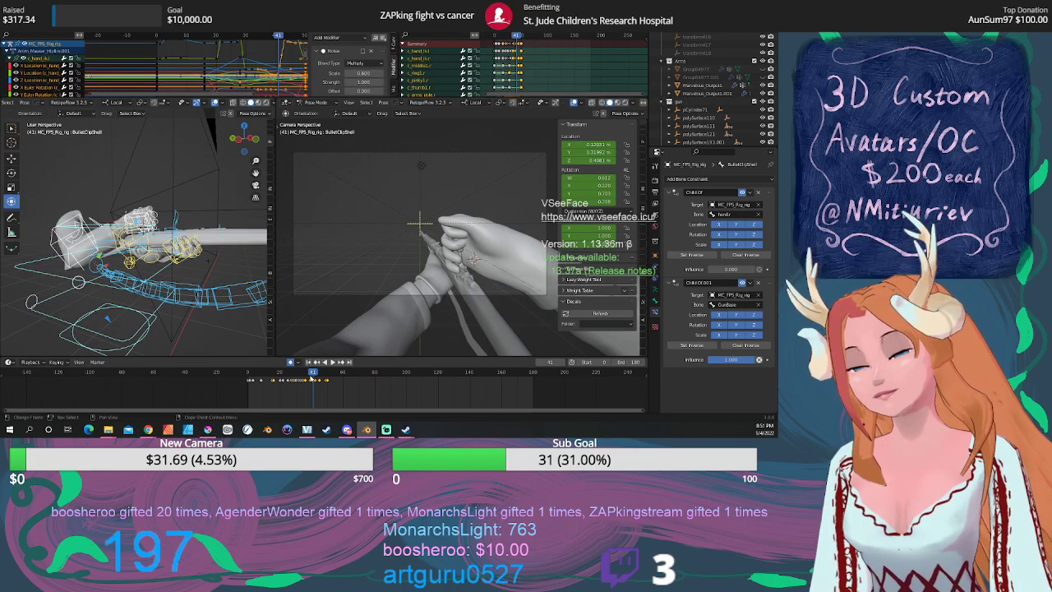
click(293, 372)
key(shift+Left)
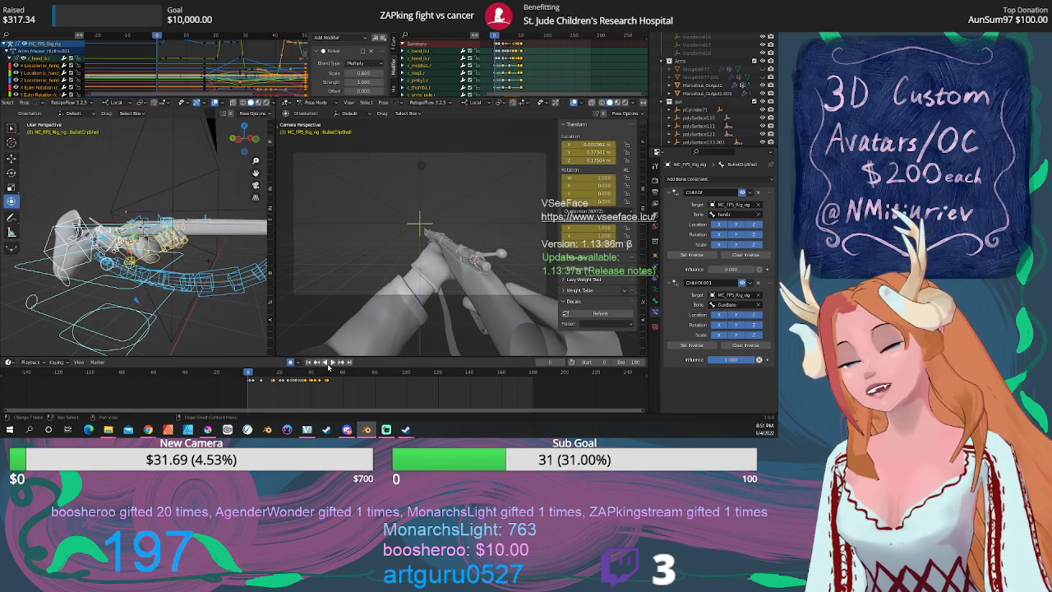
click(333, 364)
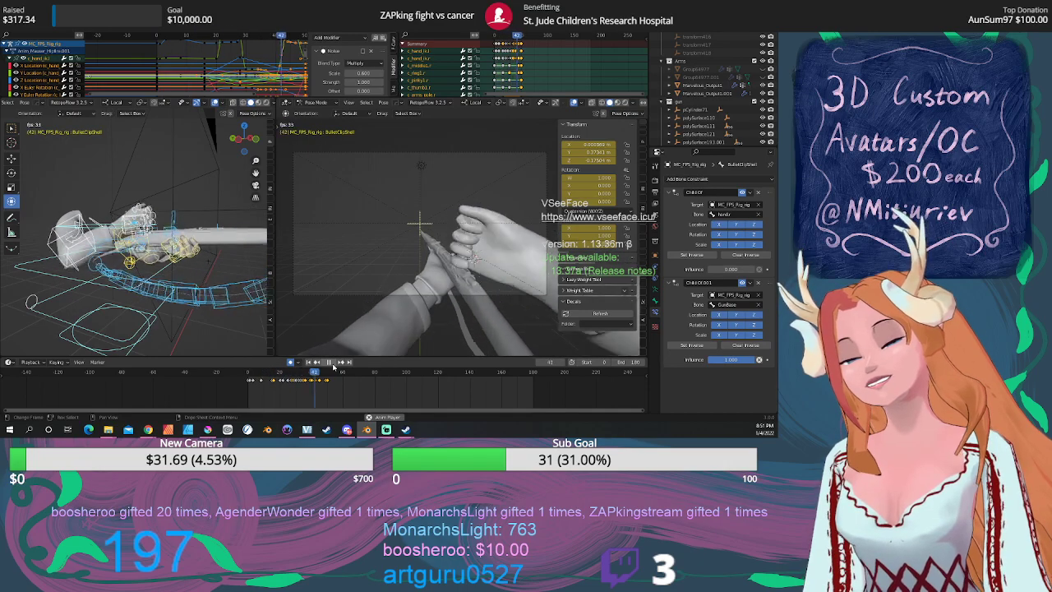
key(Escape)
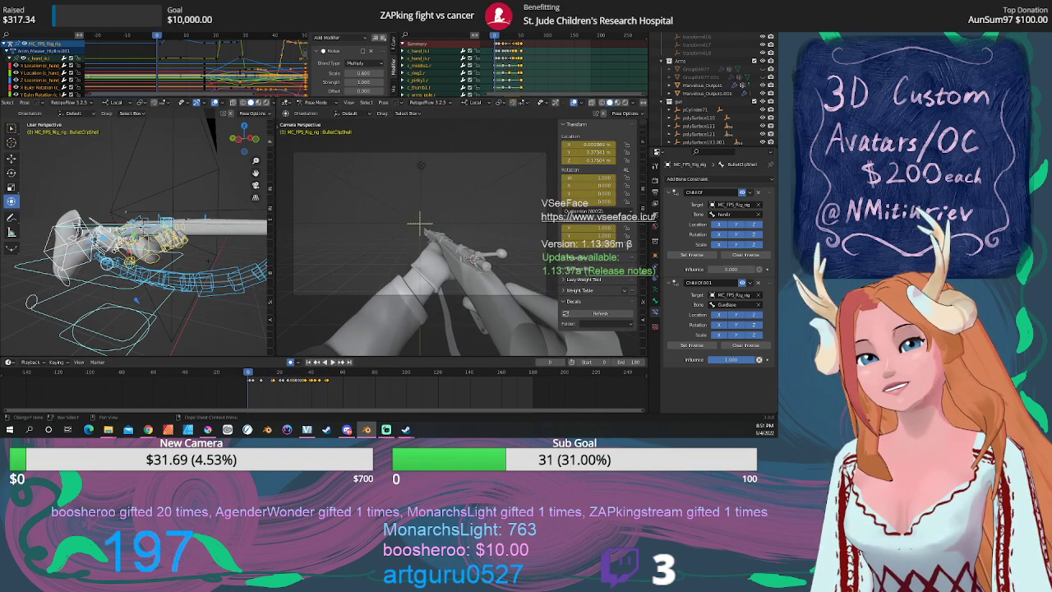
Switch the rig to the Anim_Mauser_Hipfire action and preview its playback from frame 0, returning to the start.
click(489, 27)
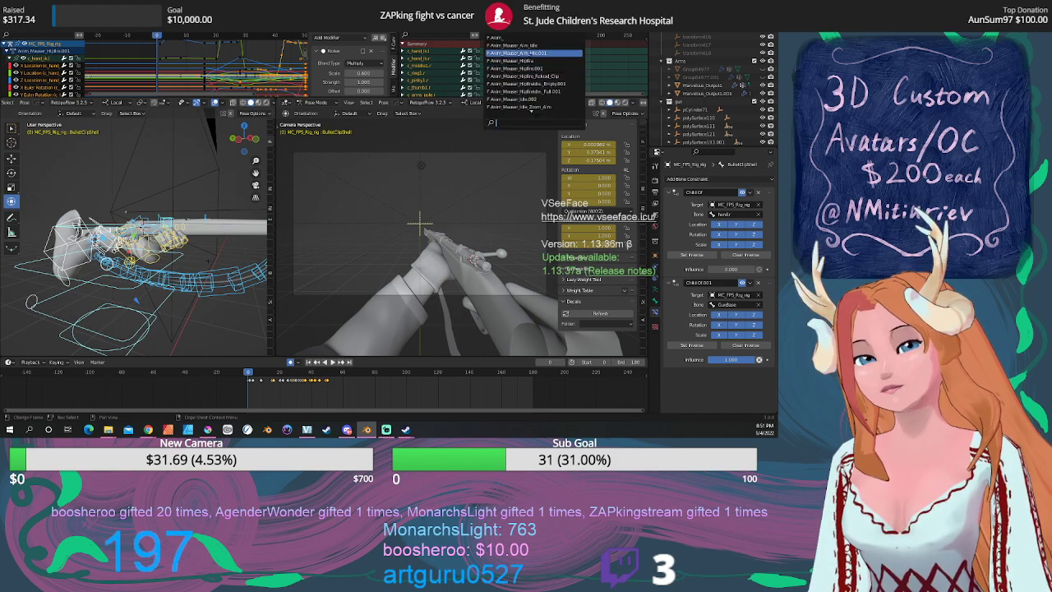
click(534, 62)
key(space)
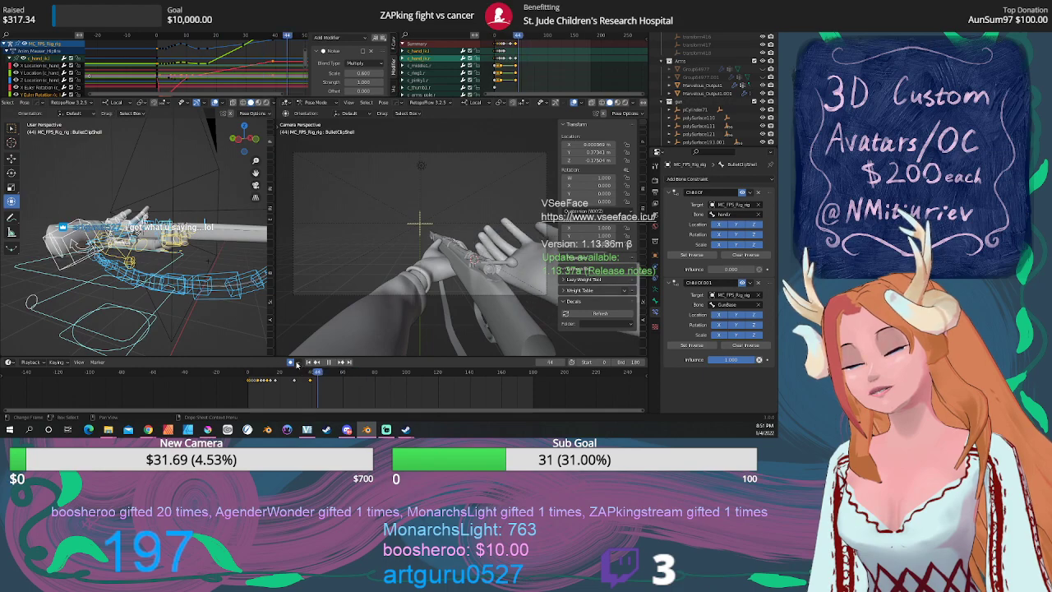
key(Escape)
click(333, 362)
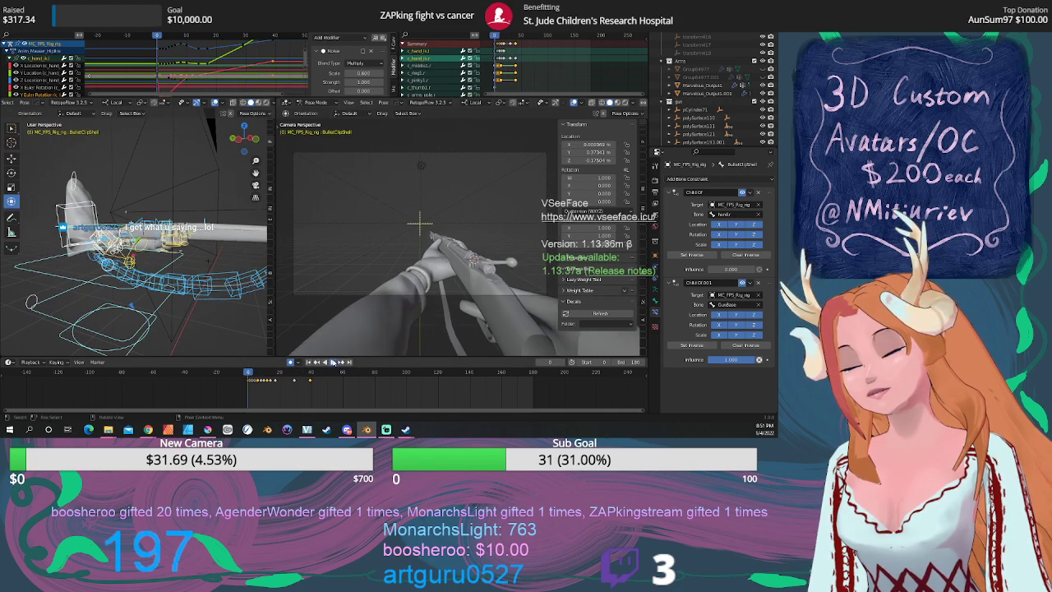
click(333, 362)
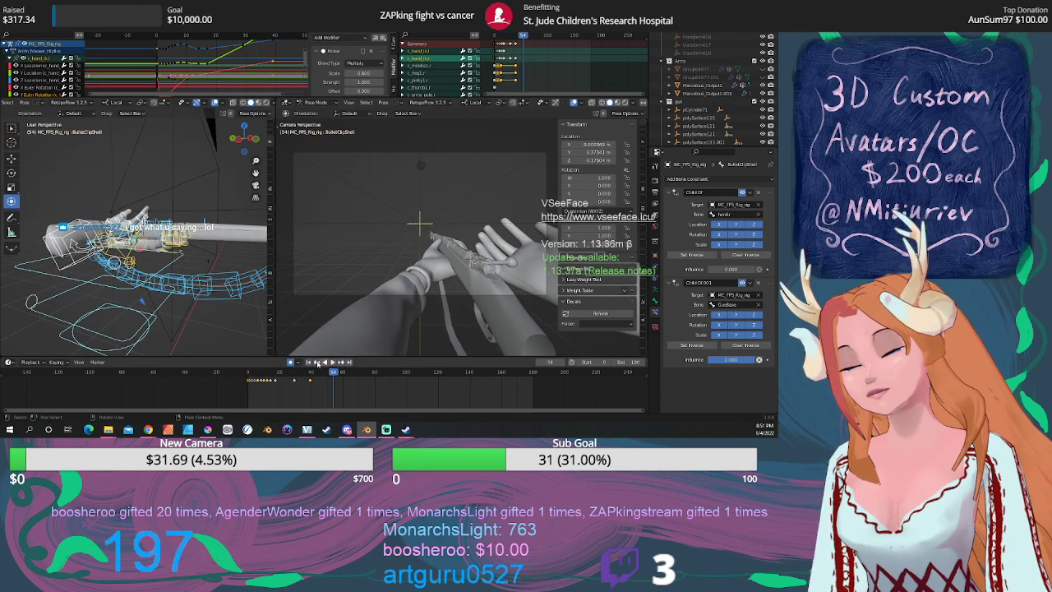
click(308, 362)
Recheck Anim_Mauser_Hipfire.001, switch back to Anim_Mauser_Hipfire and rename that action old_Mauser_Hipfire.
right_click(492, 37)
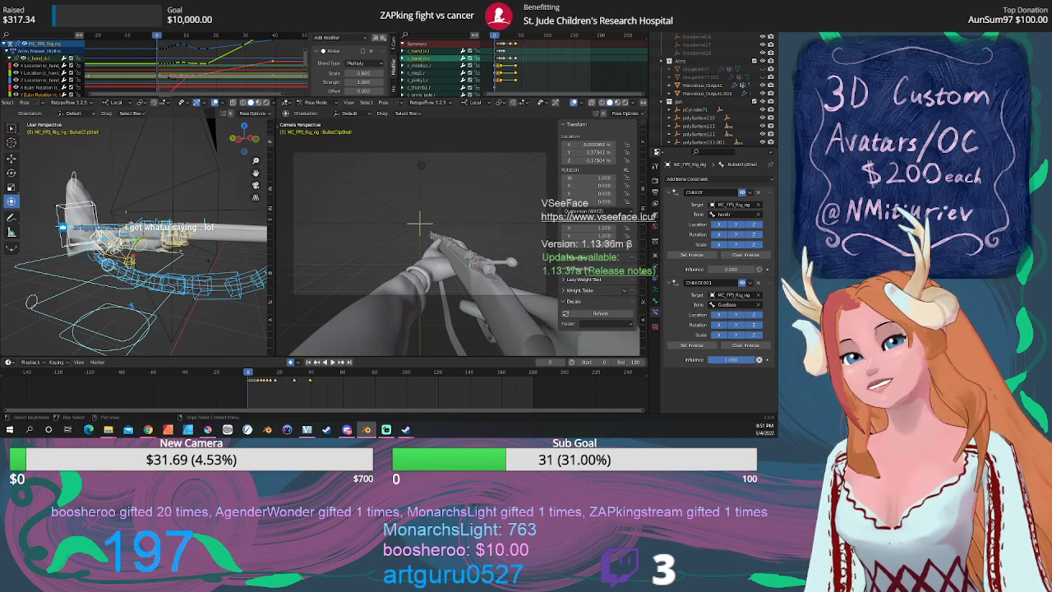
click(509, 71)
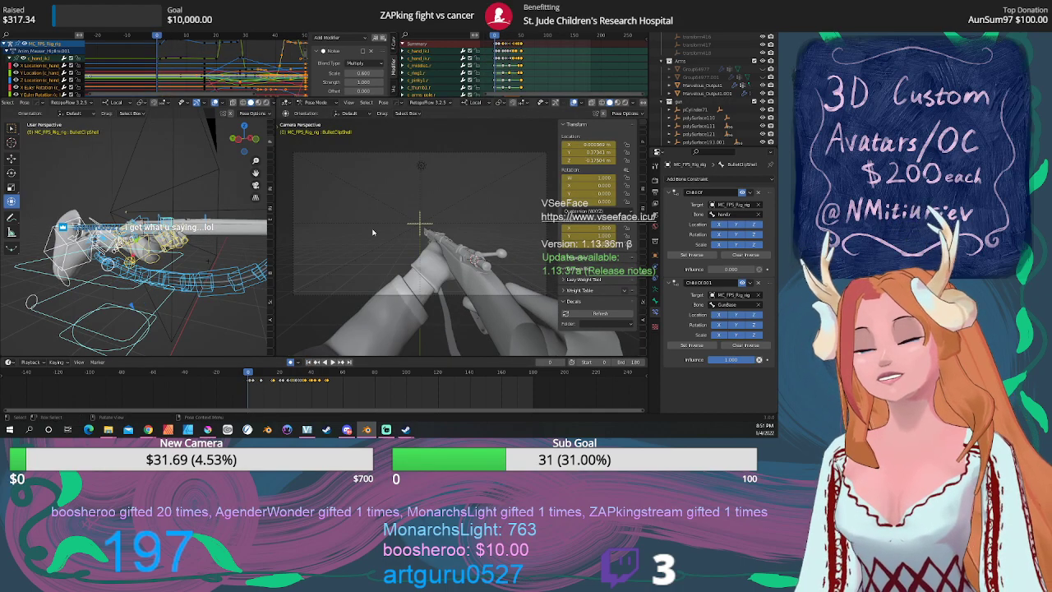
right_click(493, 37)
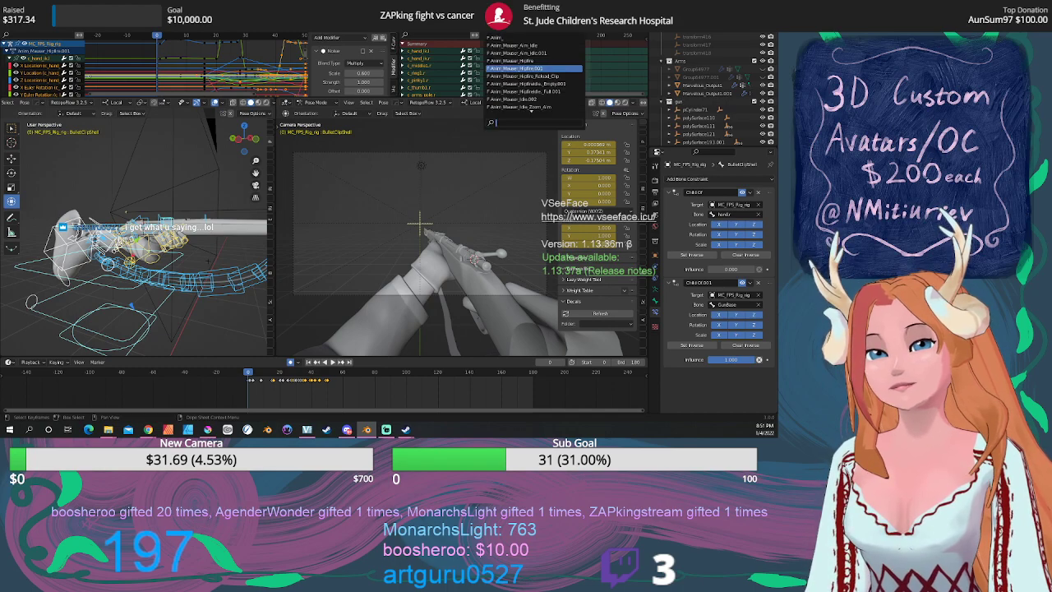
click(509, 46)
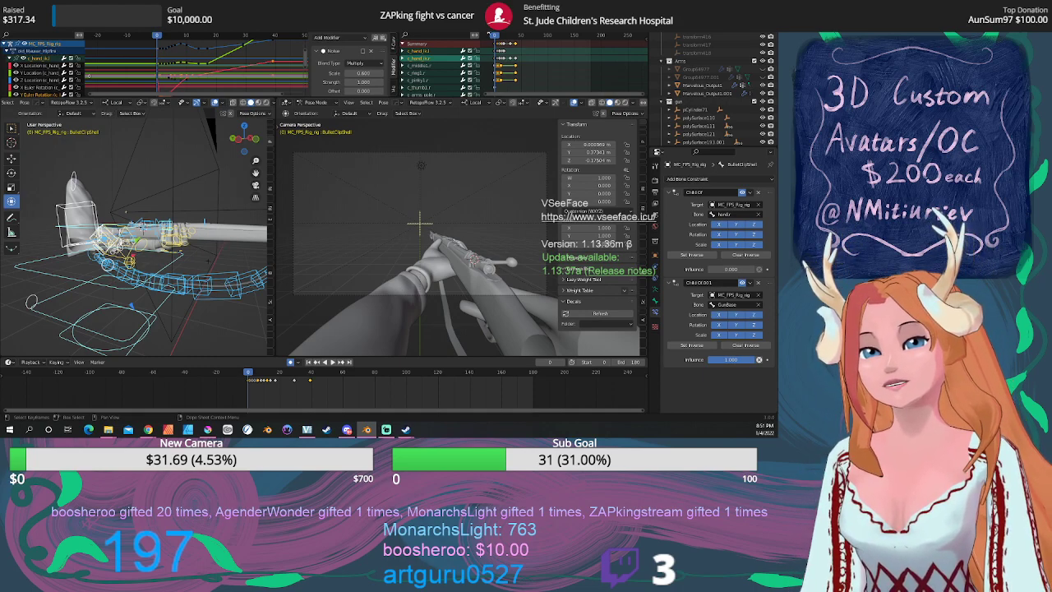
Switch the rig to Anim_Mauser_Hipfire_Reload_Clip and scrub the action up to frame 39.
click(491, 27)
scroll(530, 69, up, 6)
scroll(534, 72, up, 6)
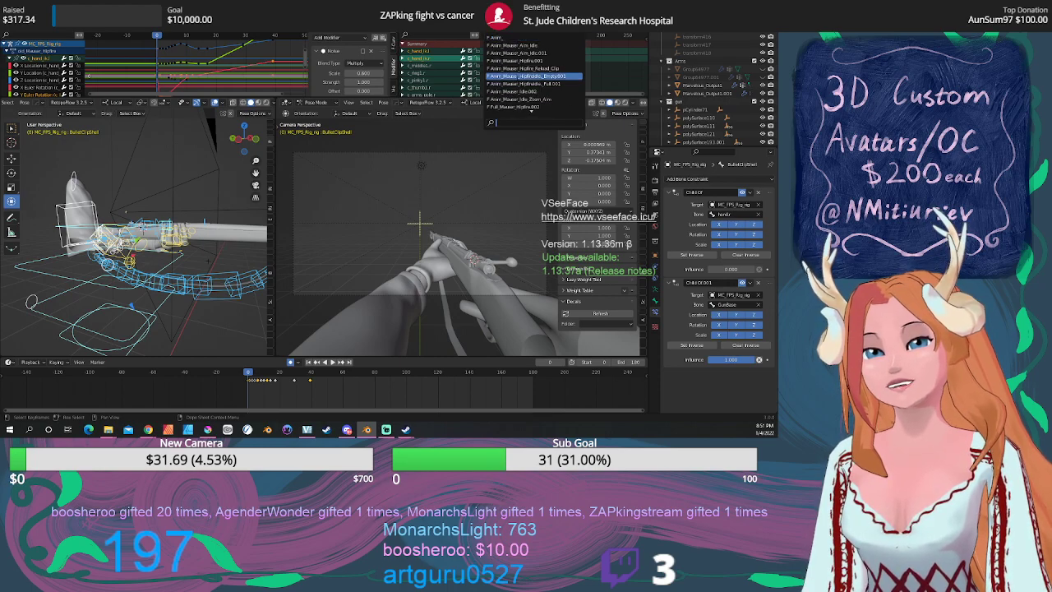
scroll(534, 72, up, 2)
click(530, 68)
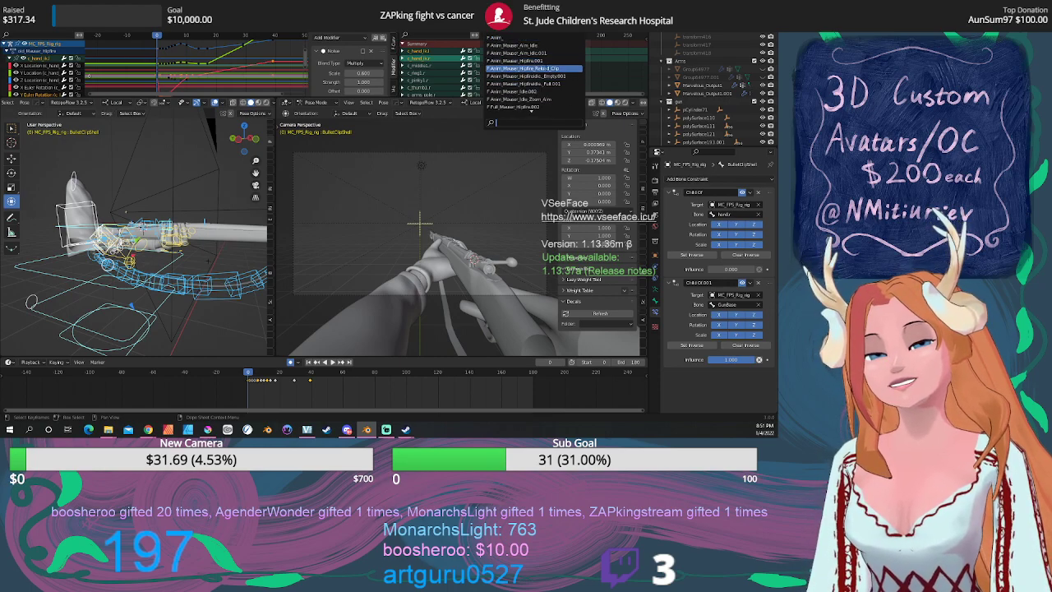
drag(255, 372, 310, 375)
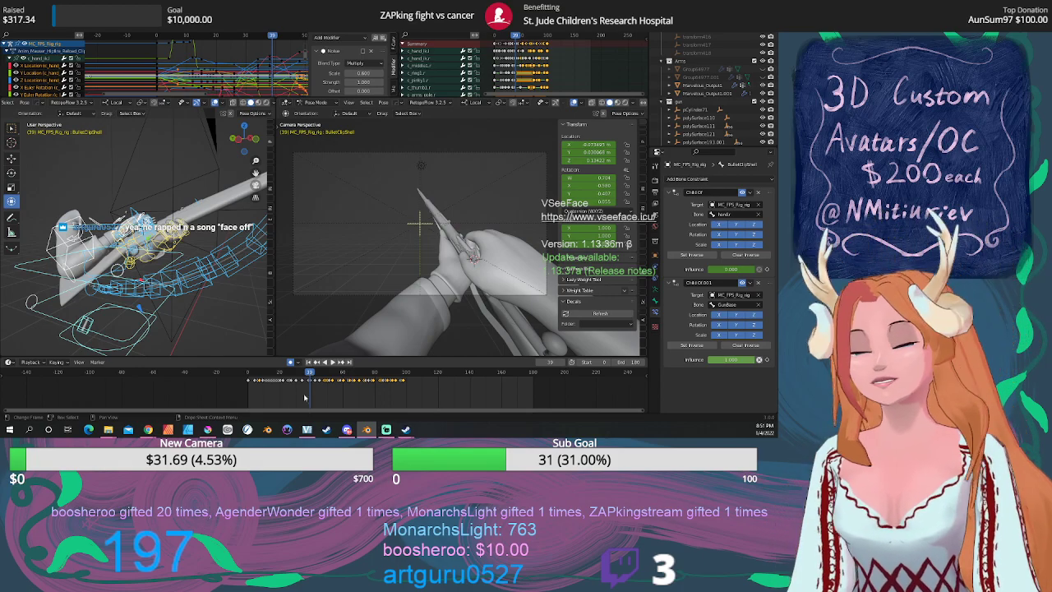
Play and scrub the clip reload action several times from frame 0, stopping at frame 72.
key(space)
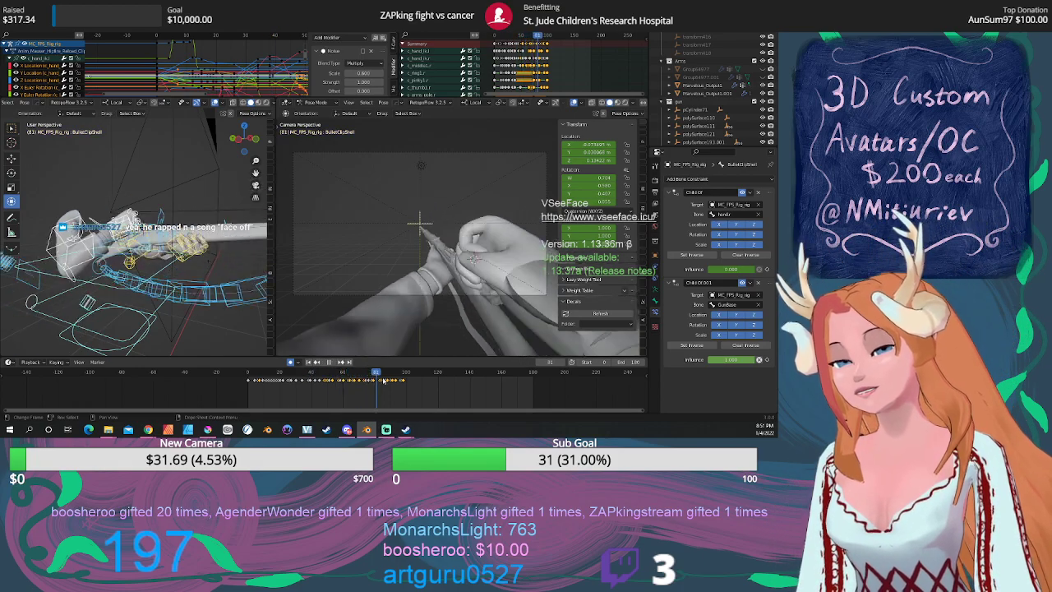
drag(399, 392, 207, 395)
click(333, 363)
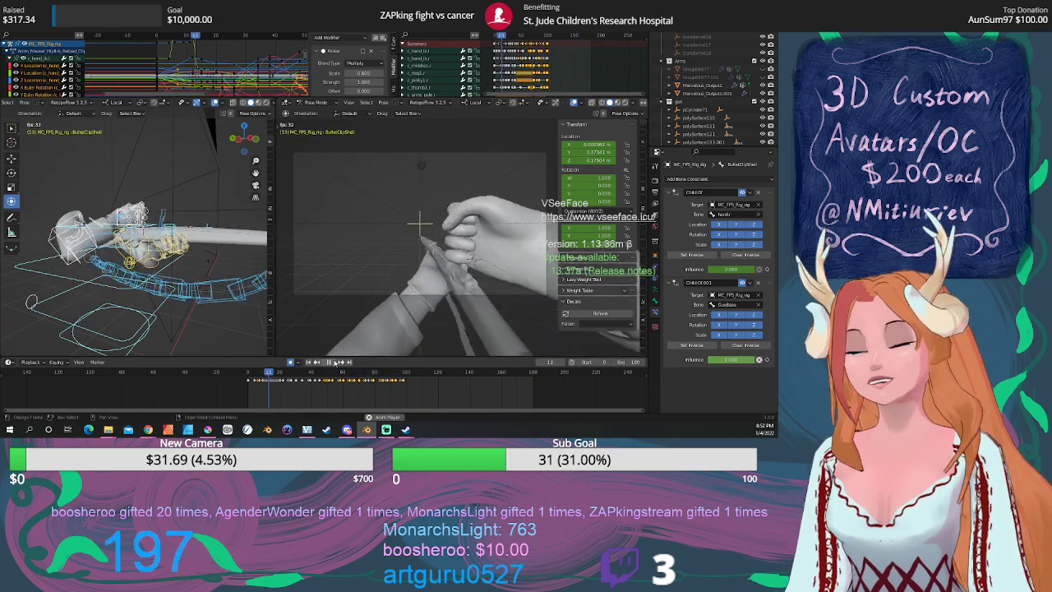
click(328, 362)
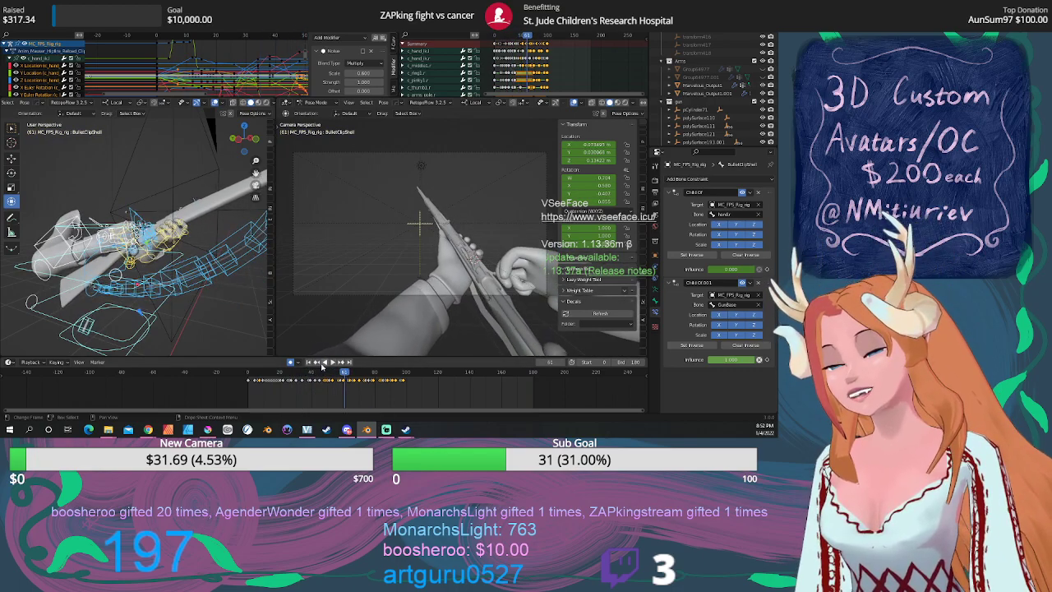
drag(344, 373, 247, 377)
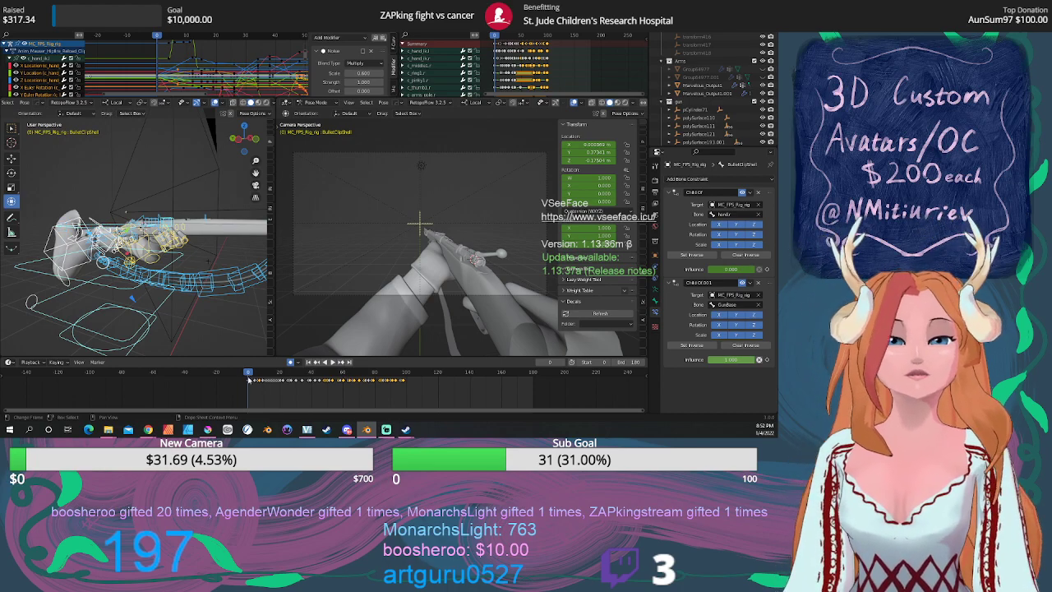
key(space)
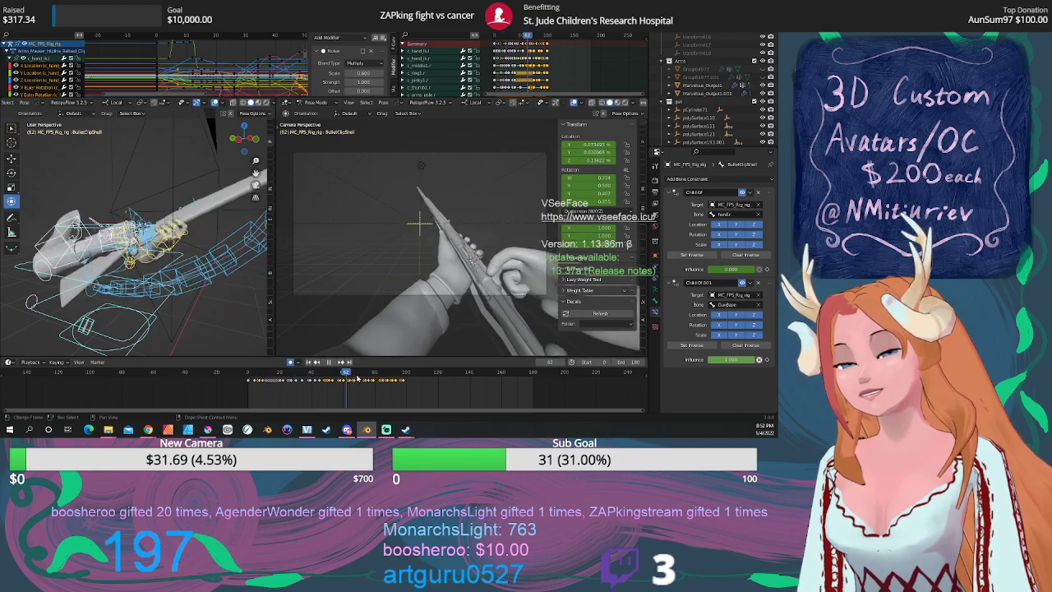
key(Escape)
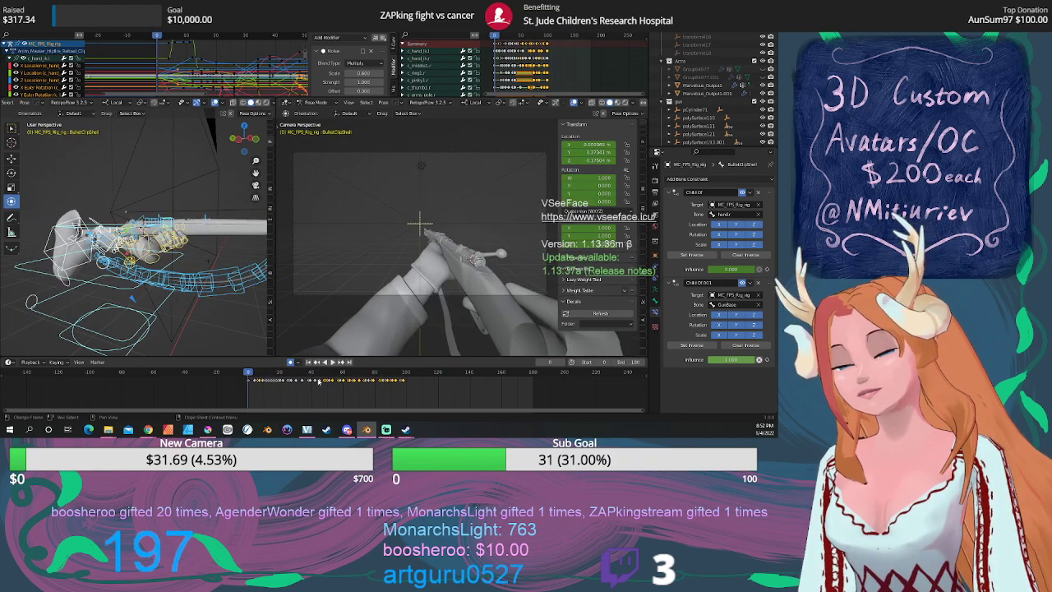
click(331, 363)
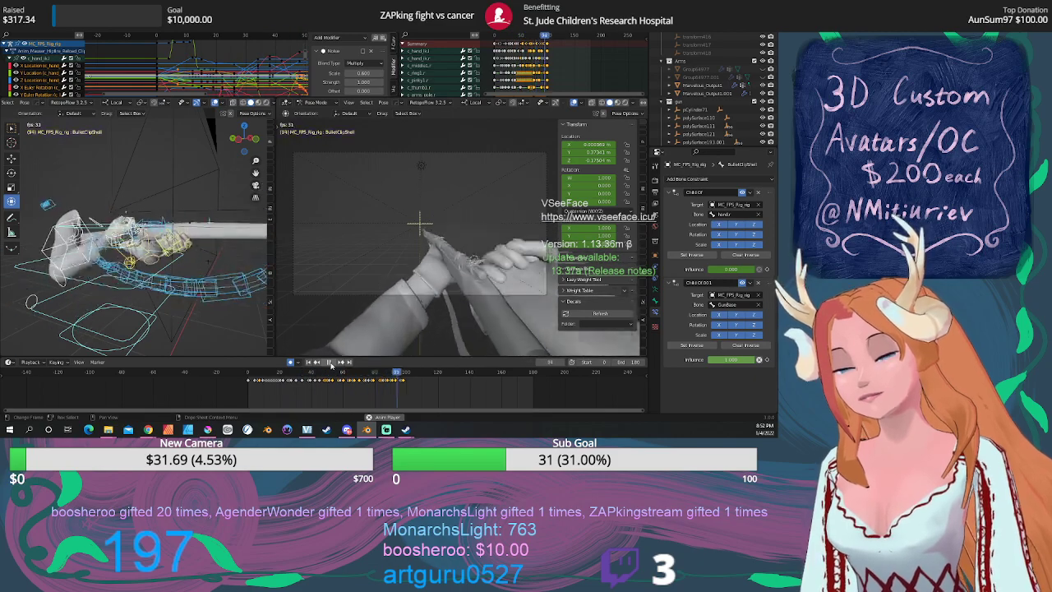
key(space)
drag(251, 372, 362, 374)
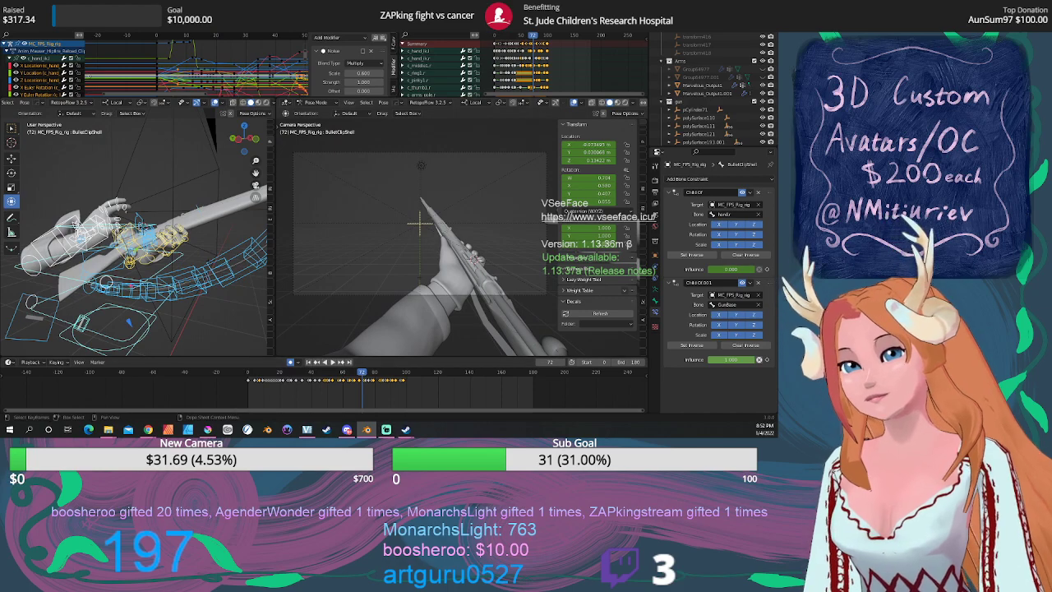
Switch the rig to Anim_Mauser_Hipfire.001, return to frame 0 and duplicate the action as Anim_Mauser_Hipfire.002.
click(491, 27)
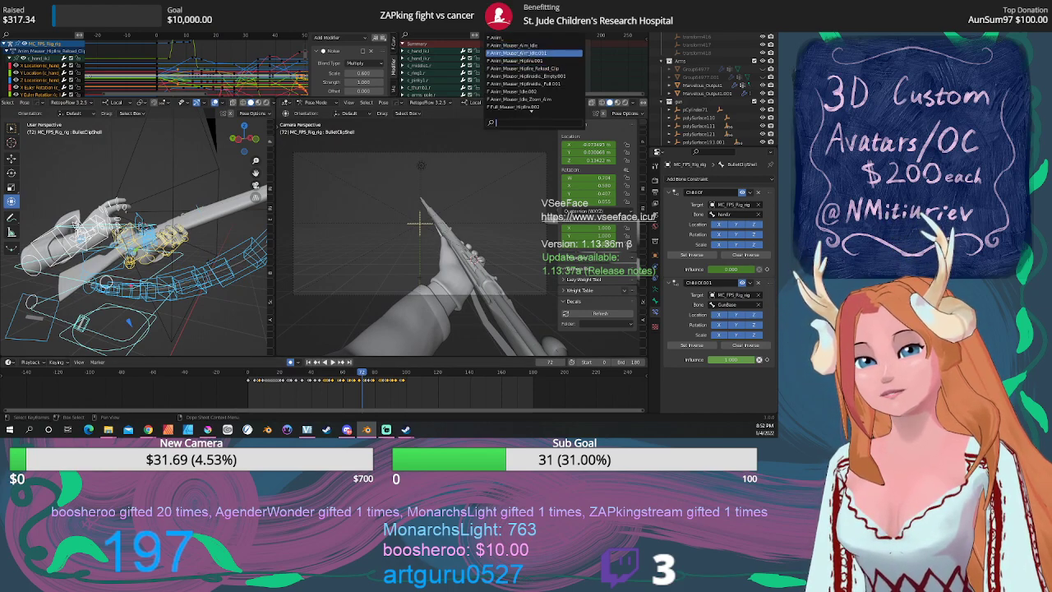
click(534, 60)
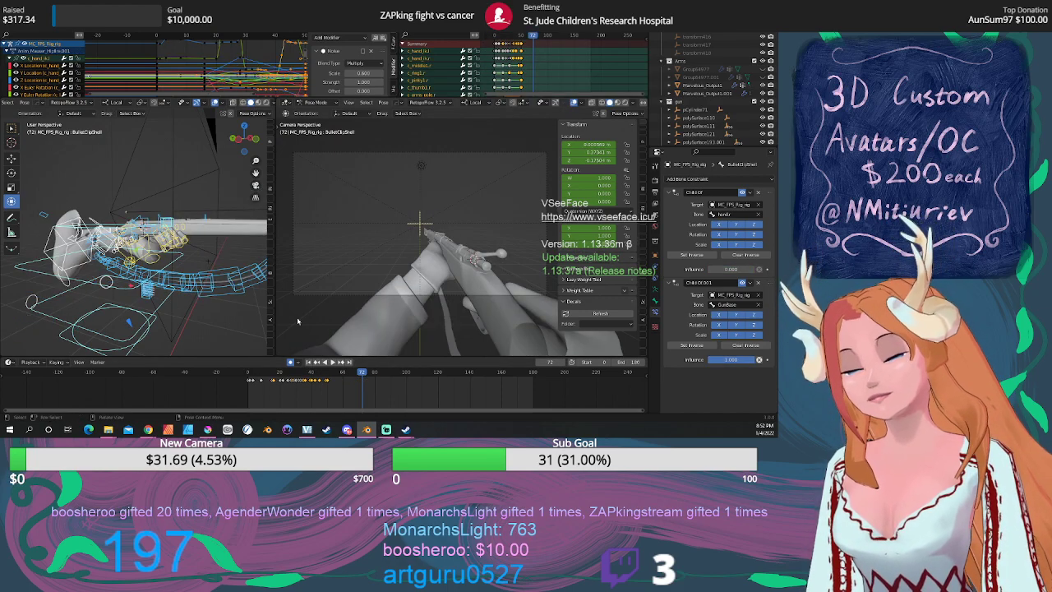
mouse_move(251, 375)
mouse_down()
mouse_move(337, 380)
mouse_move(245, 391)
mouse_up()
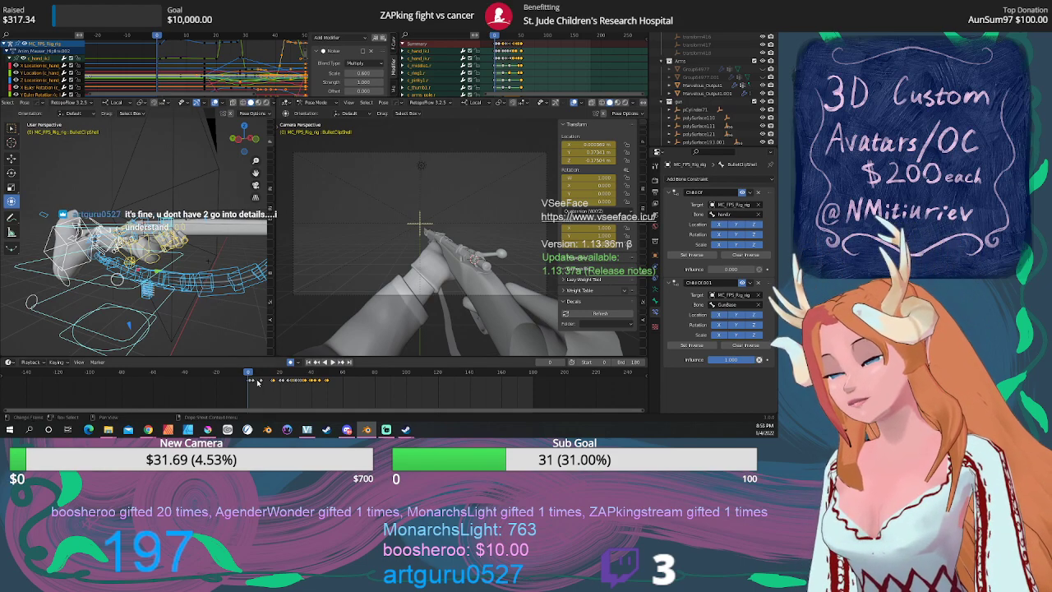
Scrub the duplicated hipfire action to frame 16 and delete all keyframes before that frame.
drag(256, 377, 274, 377)
scroll(280, 384, up, 5)
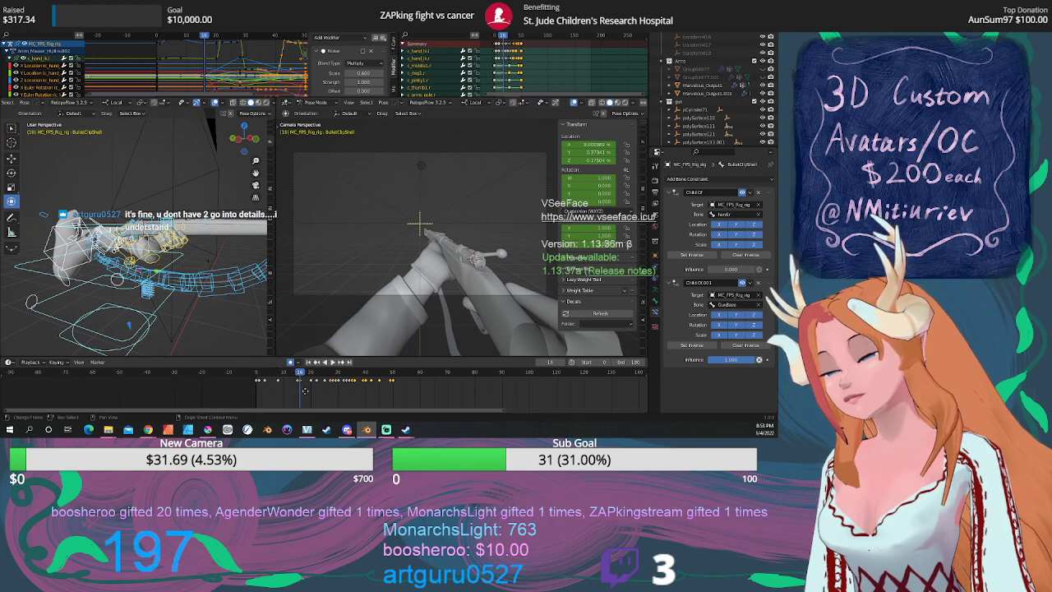
click(309, 365)
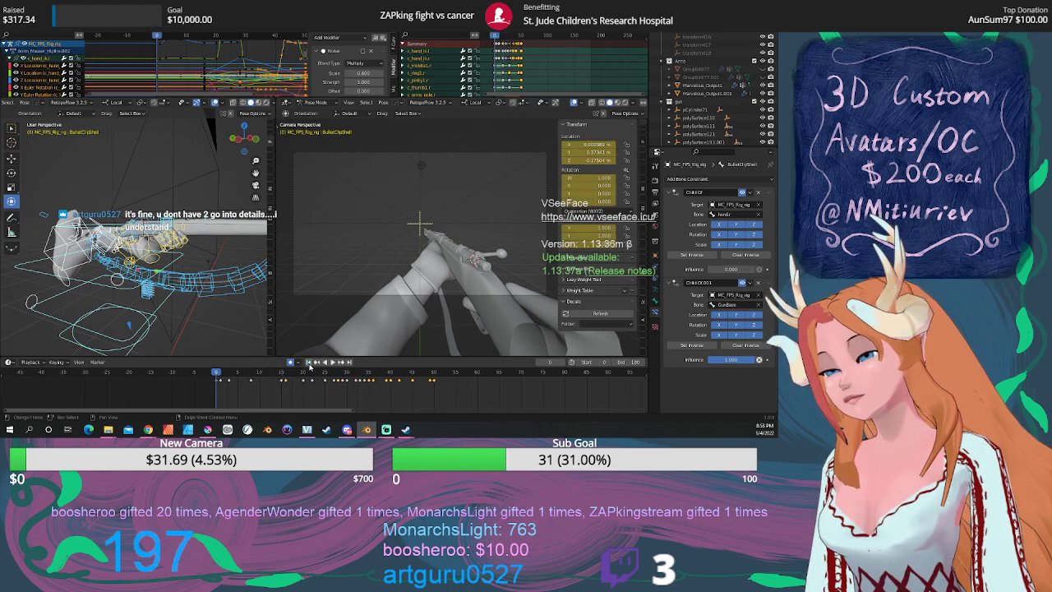
click(282, 377)
drag(283, 374, 286, 382)
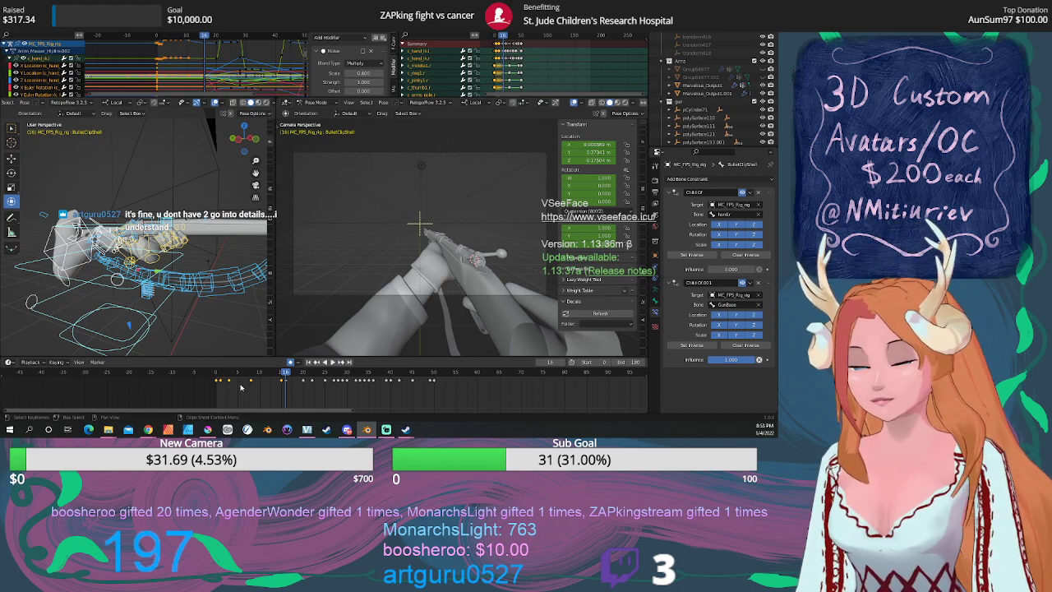
key(x)
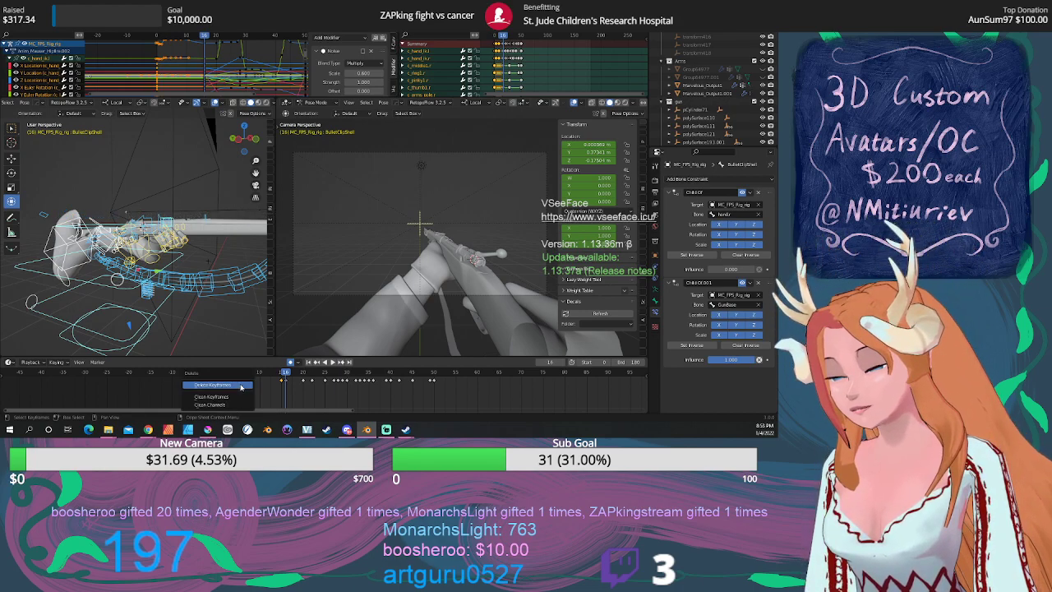
click(241, 387)
Shift all remaining keyframes earlier so the first one sits on frame 0, and play the trimmed action.
key(a)
key(g)
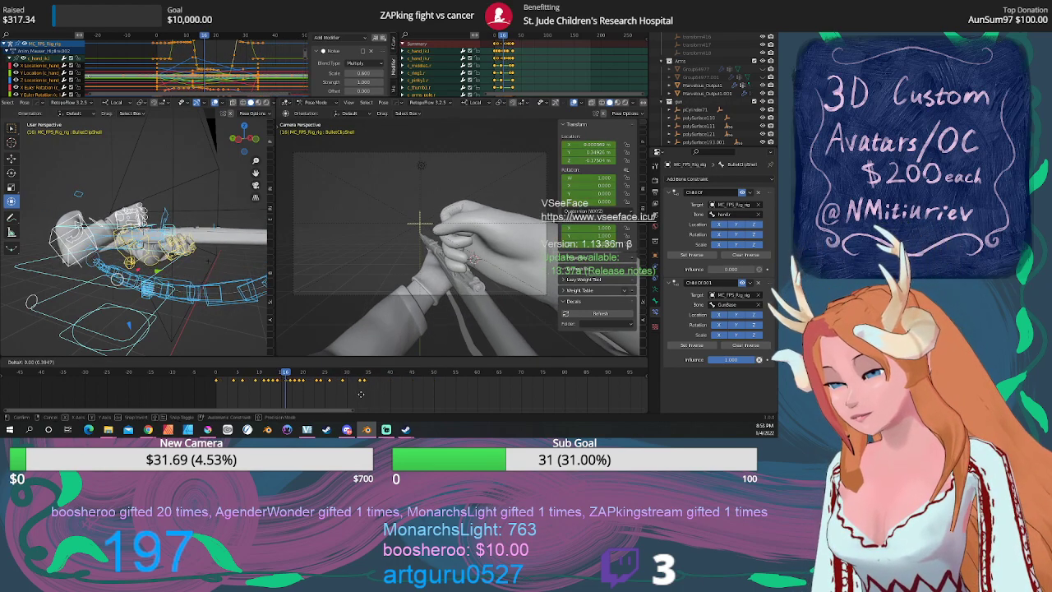
click(360, 396)
click(308, 362)
click(331, 362)
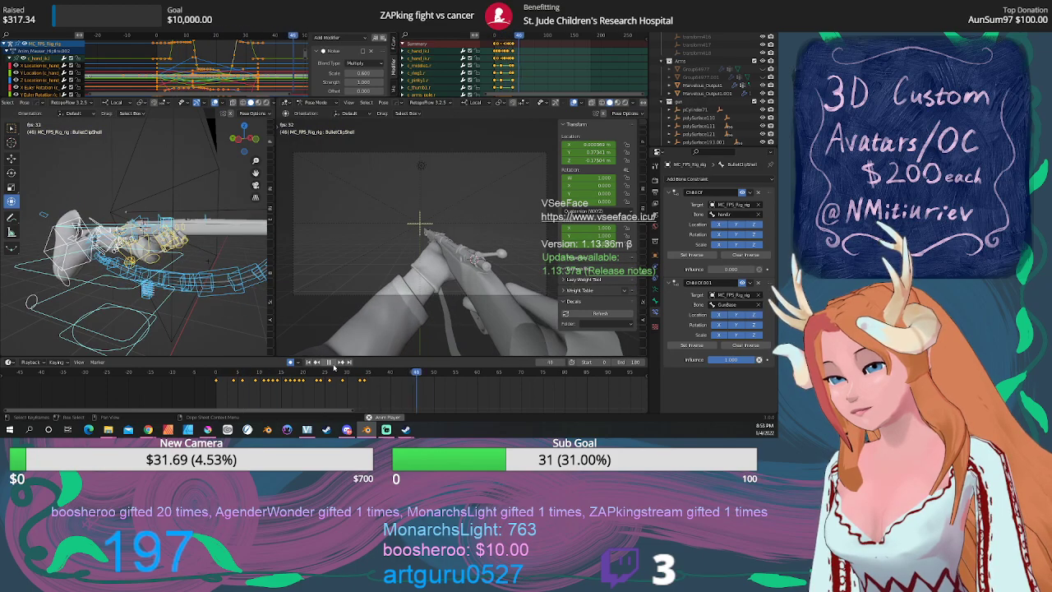
Set the playback end frame to 34 and rename the trimmed action Anim_Mauser_Hipfire.Reload.
mouse_move(629, 362)
mouse_down()
mouse_move(606, 361)
mouse_move(622, 362)
mouse_up()
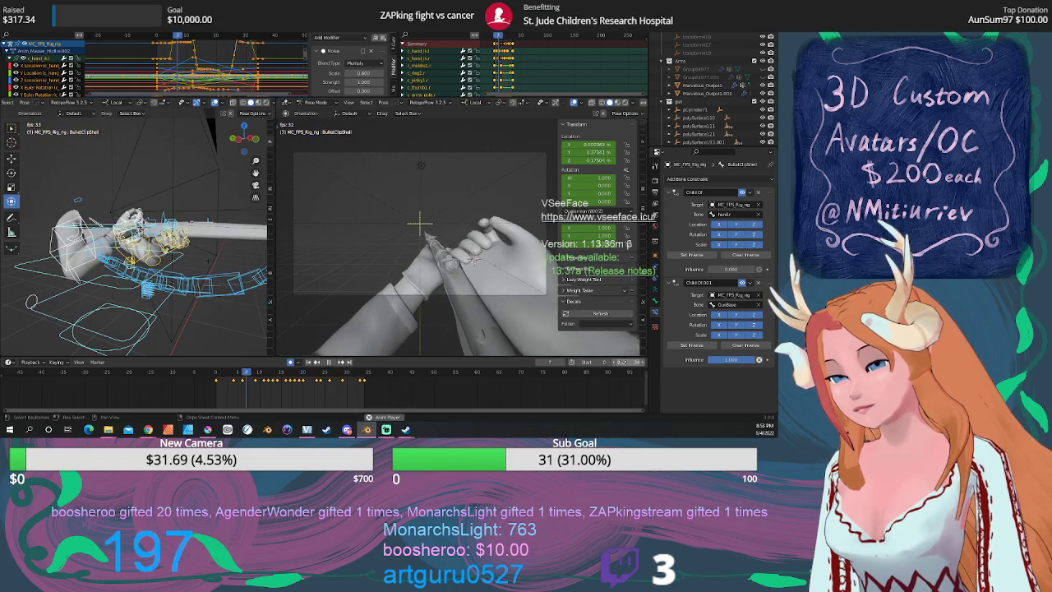
click(330, 363)
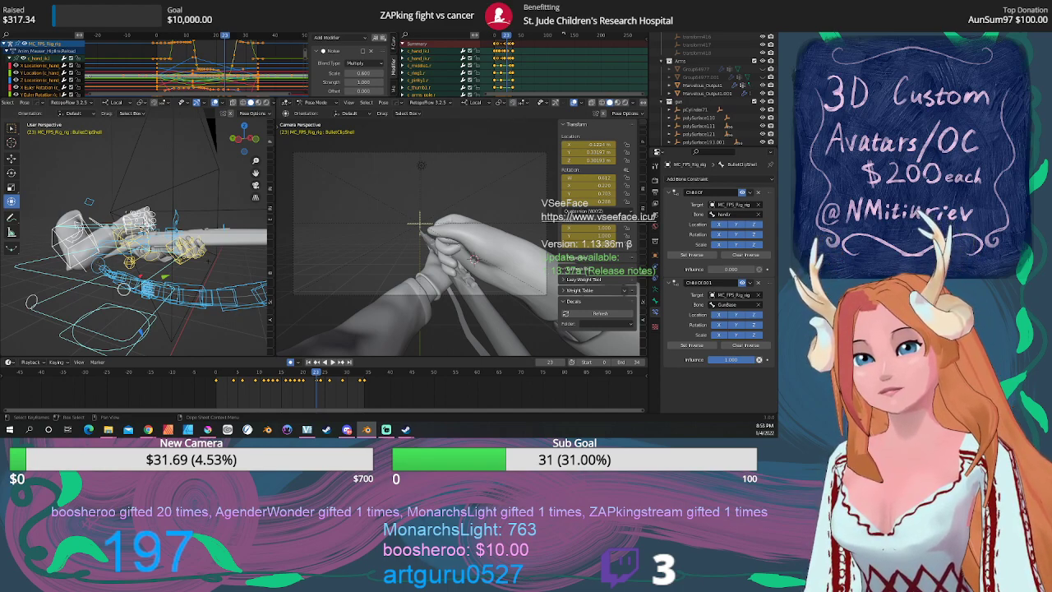
Check the pose in Anim_Mauser_Hipfire.001, switch the rig to Full_Mauser_Hipfire.002 and play it from frame 0.
click(493, 28)
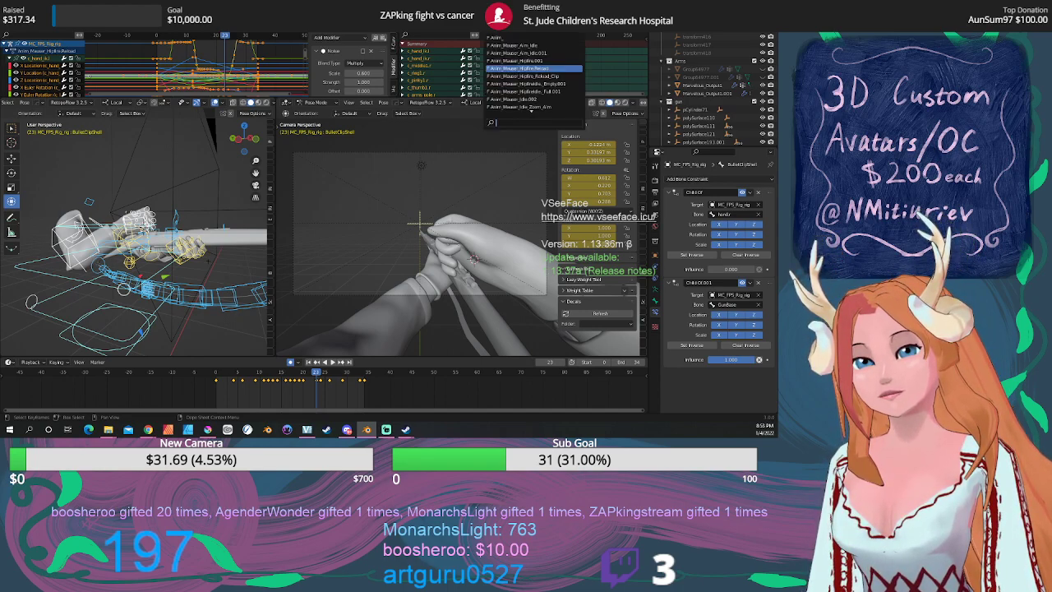
click(527, 62)
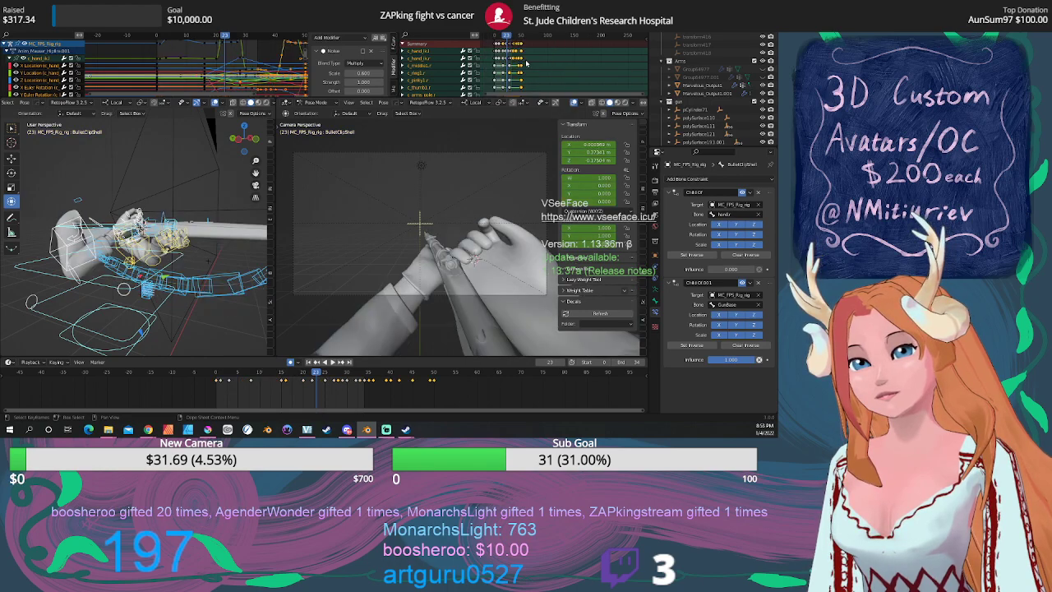
click(493, 27)
scroll(527, 106, down, 2)
click(523, 91)
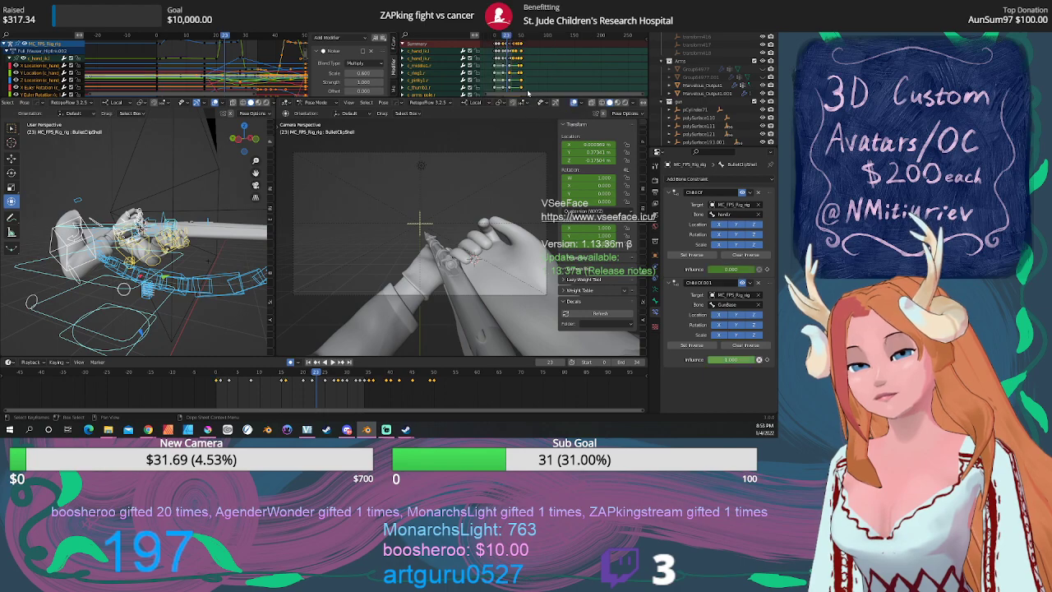
key(shift+Left)
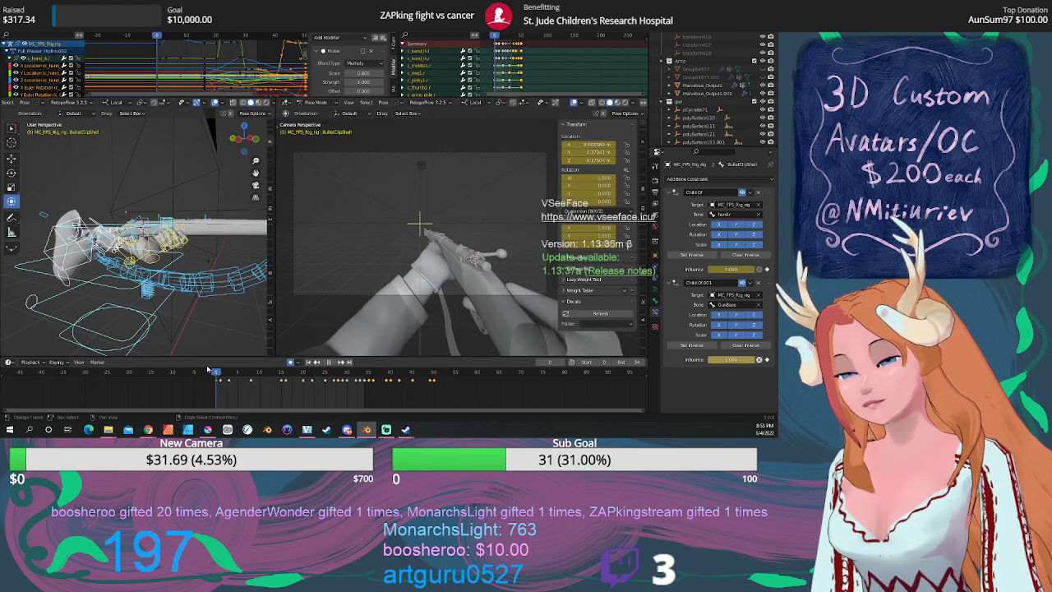
click(333, 362)
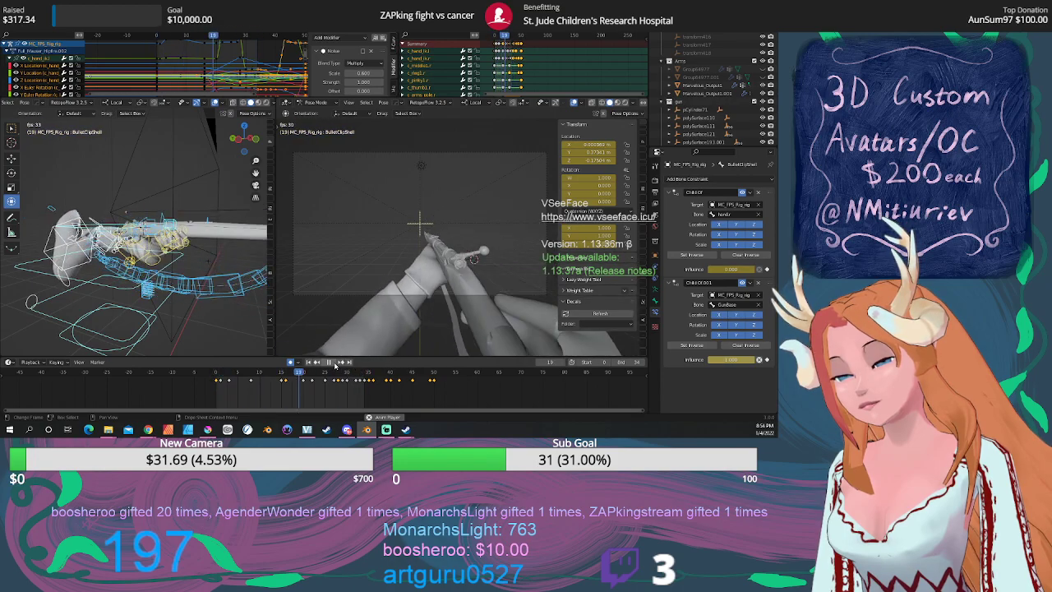
Stop the playback and switch the rig to the Anim_Mauser_Hipfire.001 action.
click(330, 362)
click(491, 35)
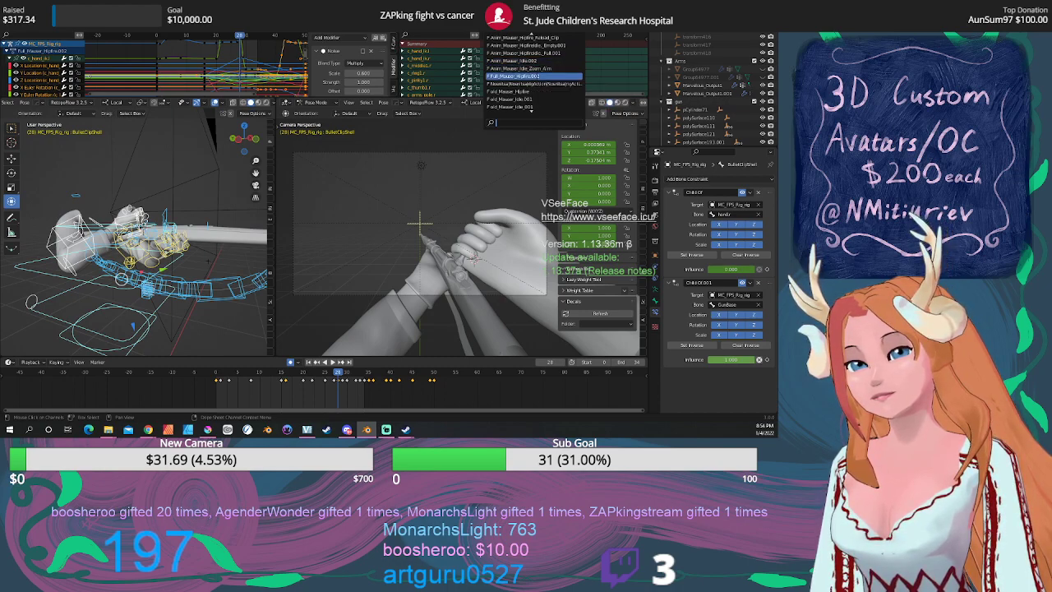
scroll(534, 74, up, 10)
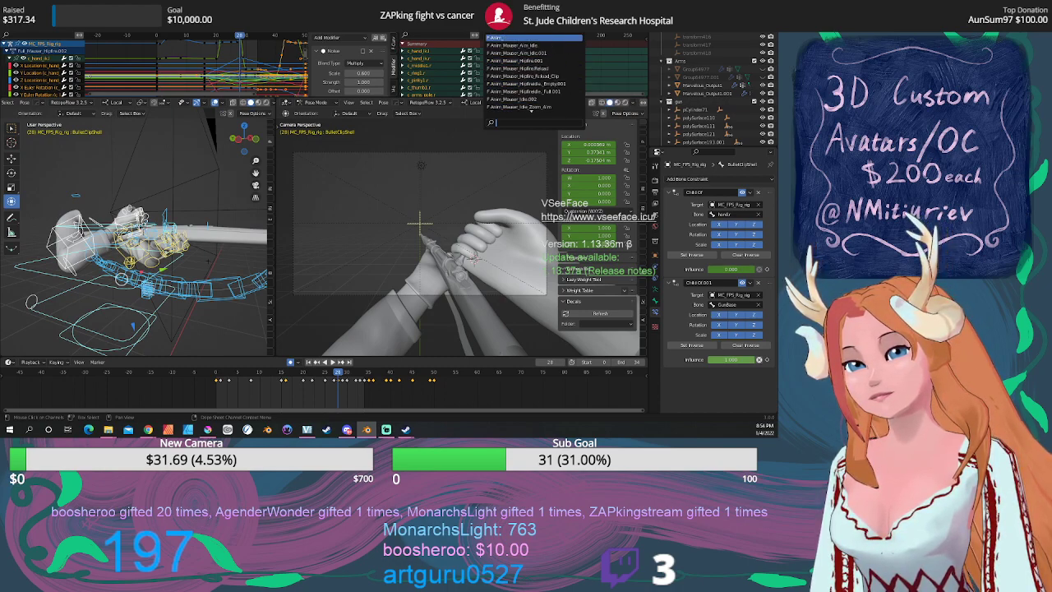
click(546, 62)
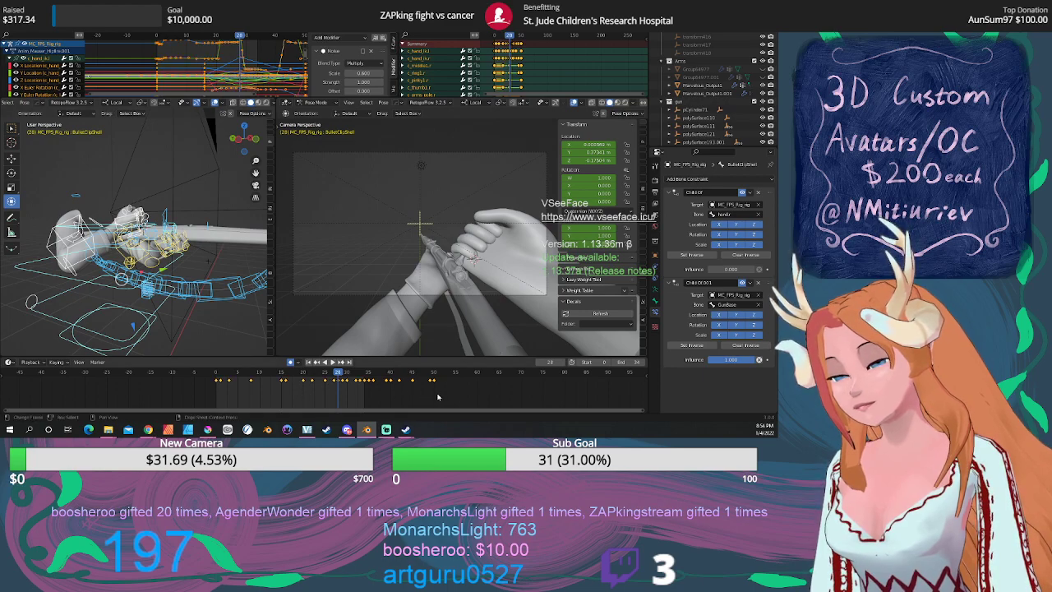
Move to frame 16 of the hipfire action and delete all keyframes after that frame.
key(space)
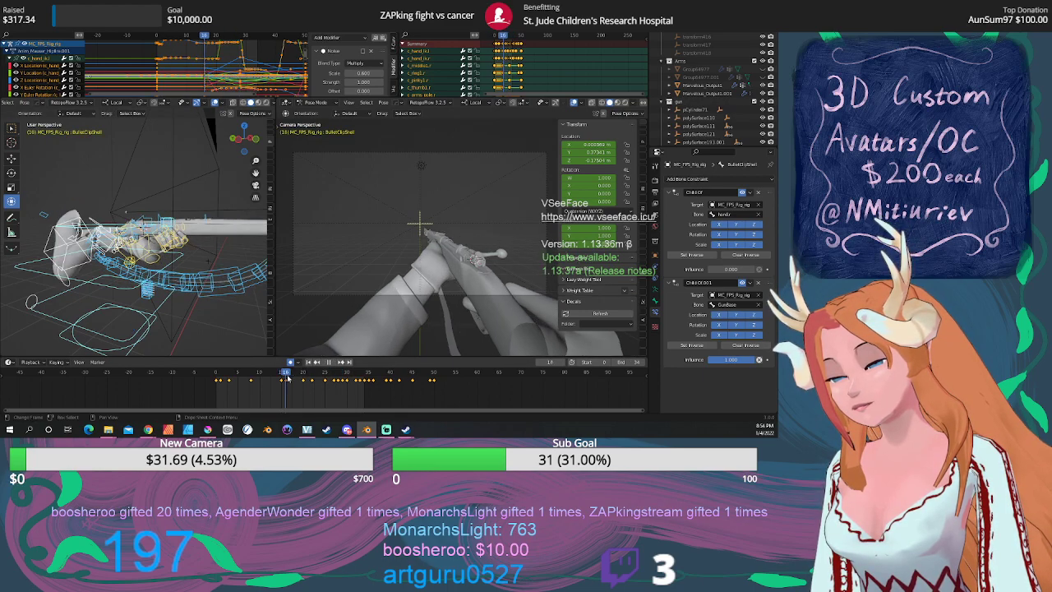
key(space)
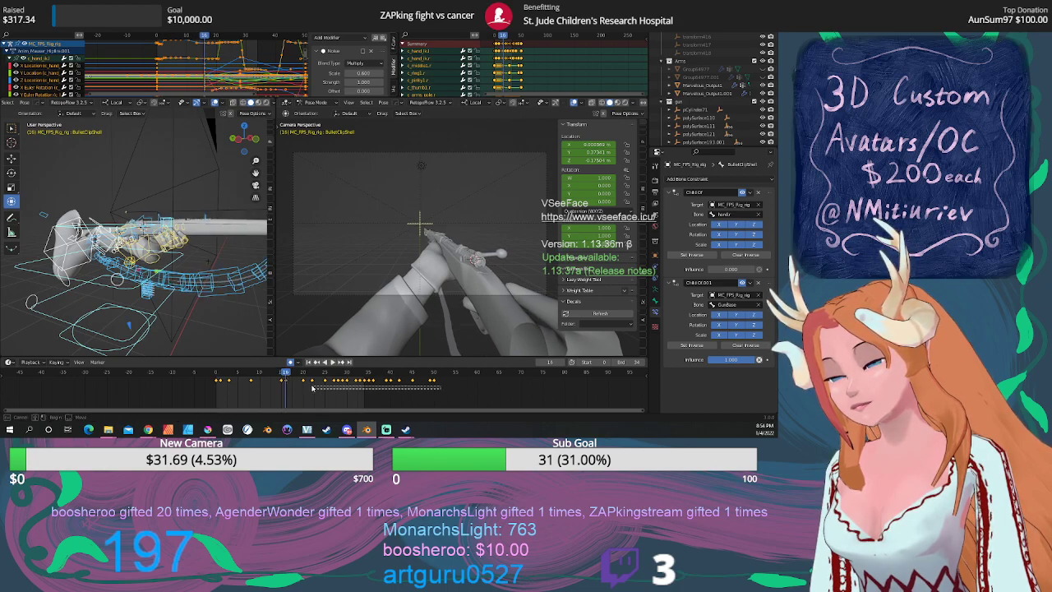
click(302, 381)
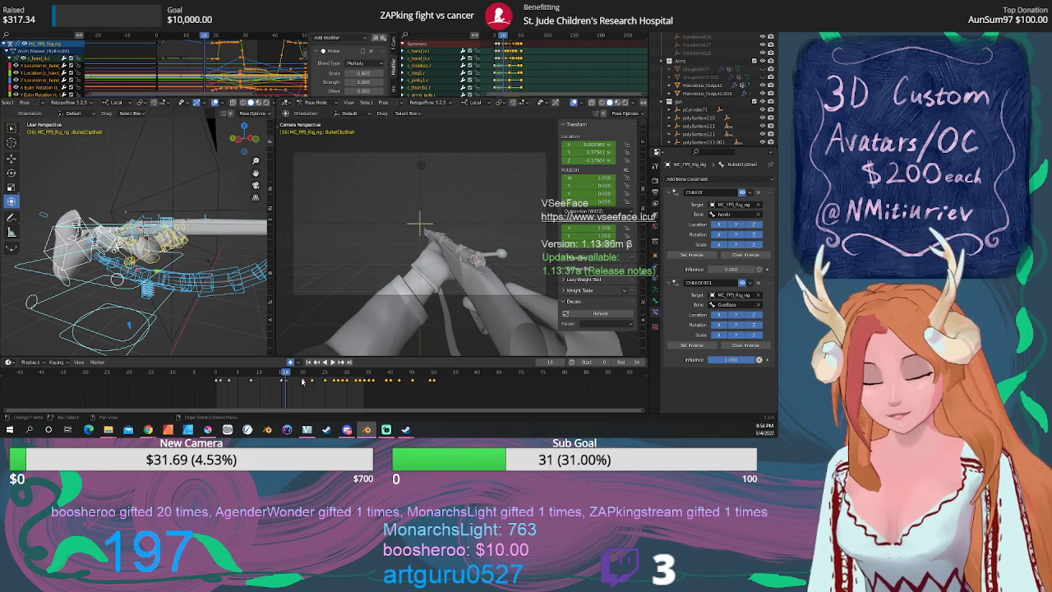
key(x)
click(302, 380)
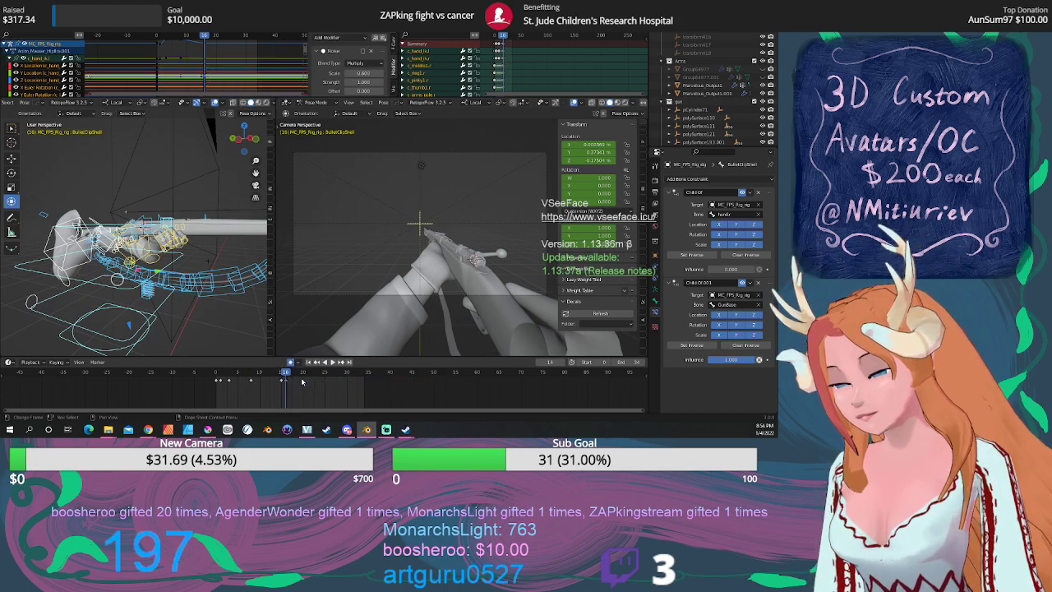
Play the trimmed hipfire action from frame 0 and scrub through it up to frame 16.
key(shift+Left)
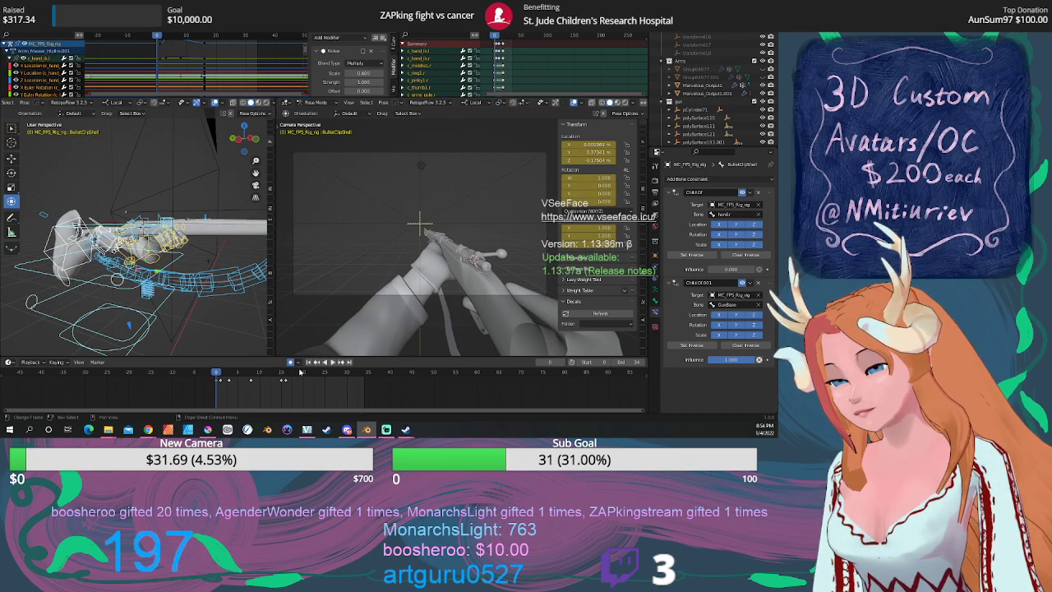
click(332, 364)
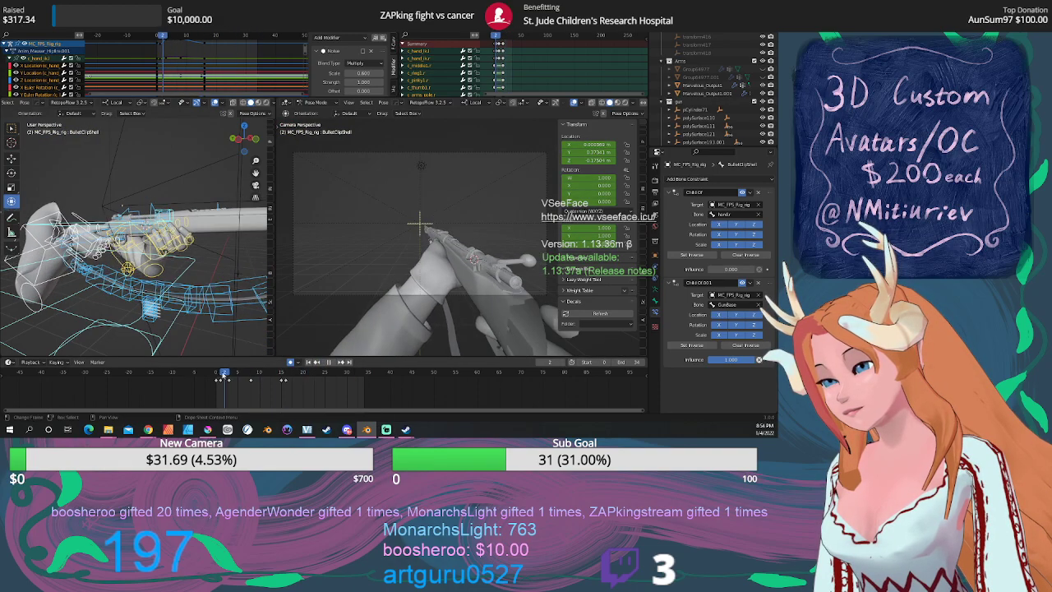
click(211, 374)
drag(215, 374, 289, 368)
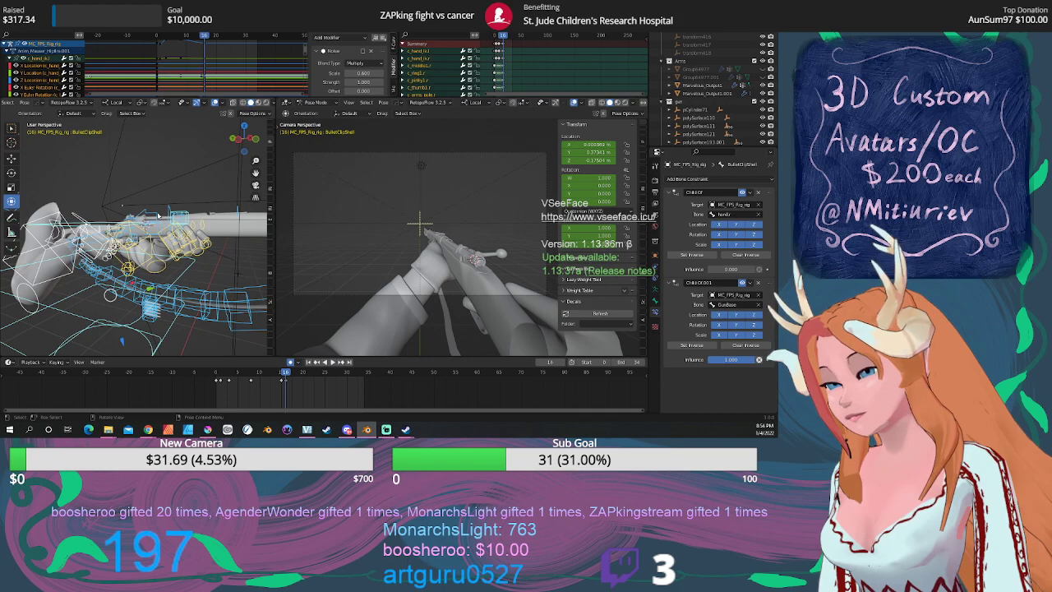
Select the BulletClipShell bone, keyframe the influence of both its Child Of constraints at frame 0, and play the action.
click(159, 215)
middle_drag(145, 217, 197, 247)
scroll(137, 196, up, 6)
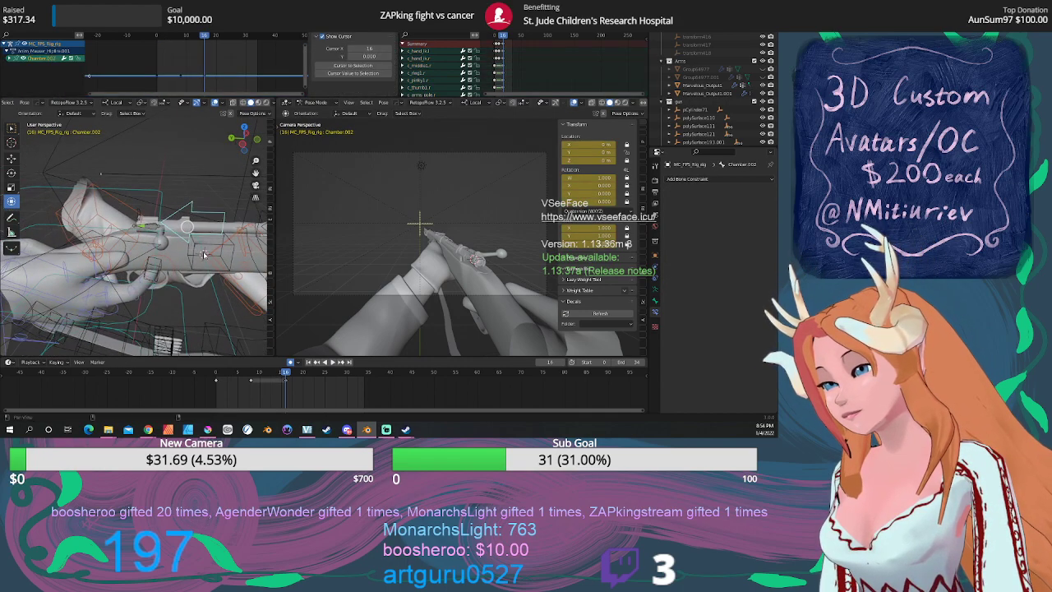
middle_drag(210, 226, 184, 209)
click(174, 204)
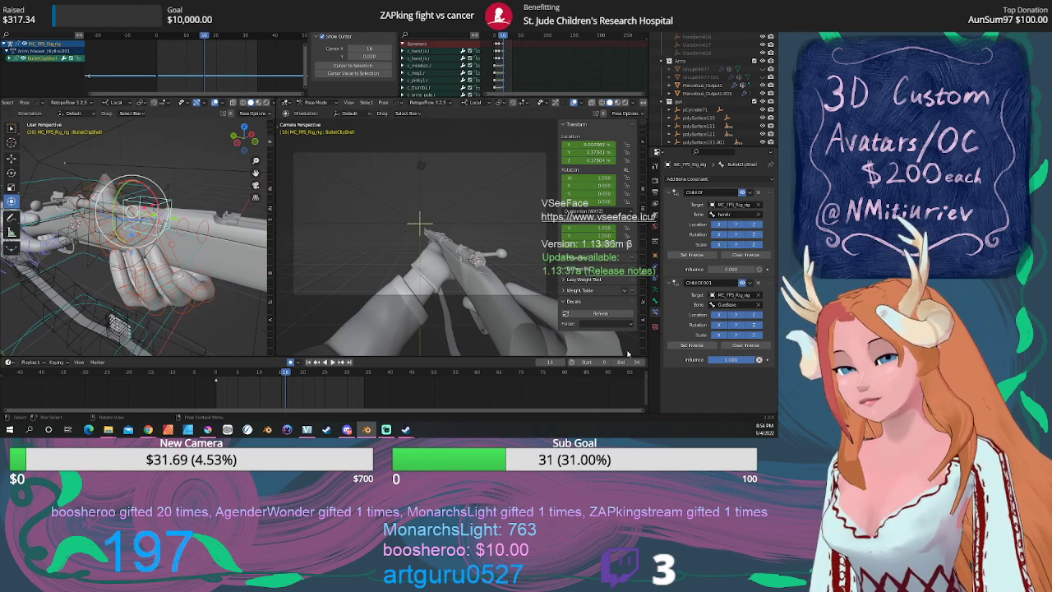
click(308, 362)
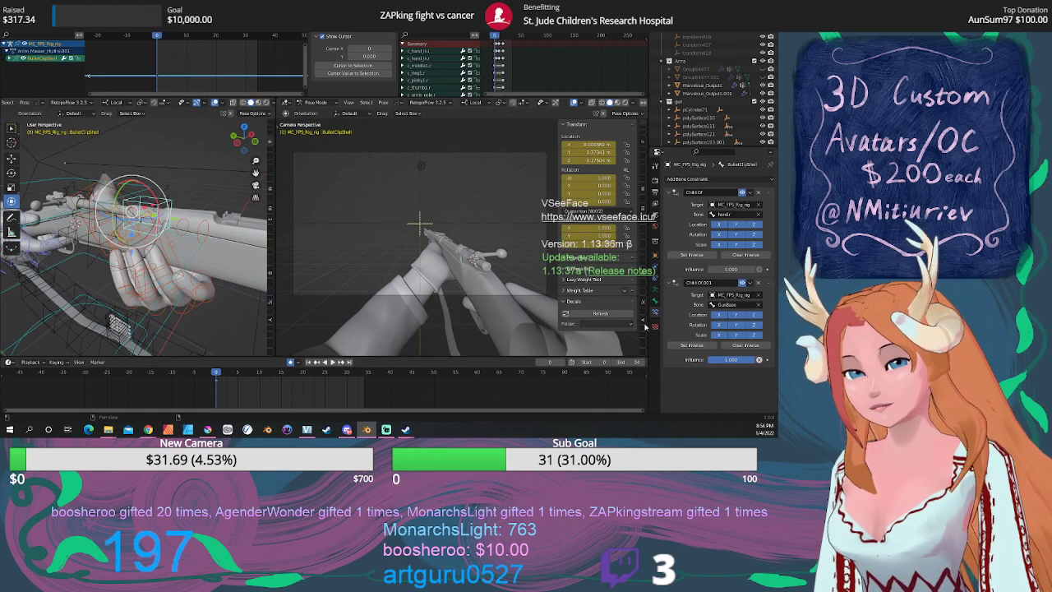
click(767, 269)
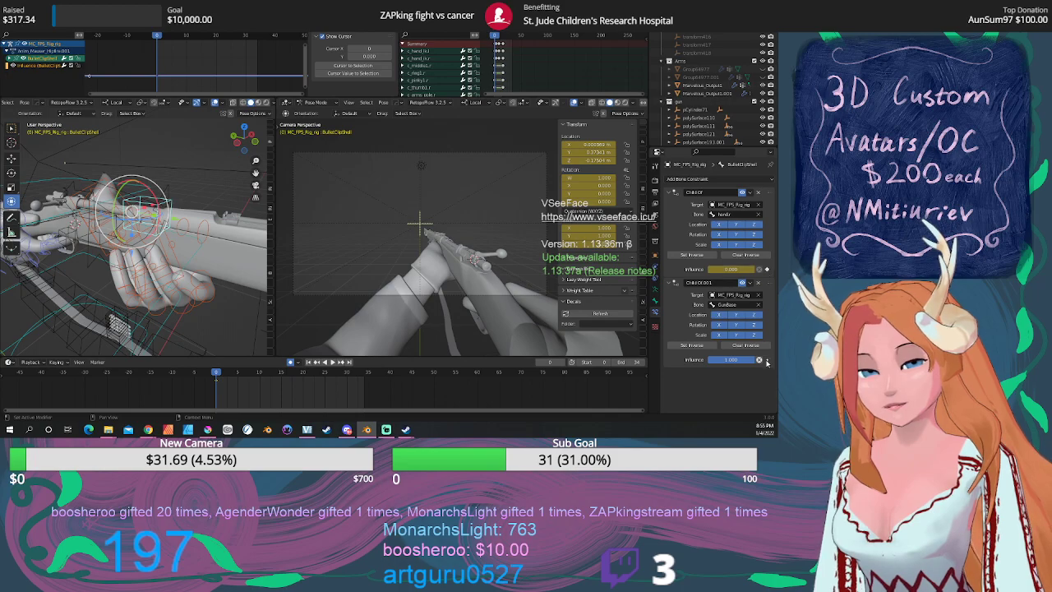
click(767, 360)
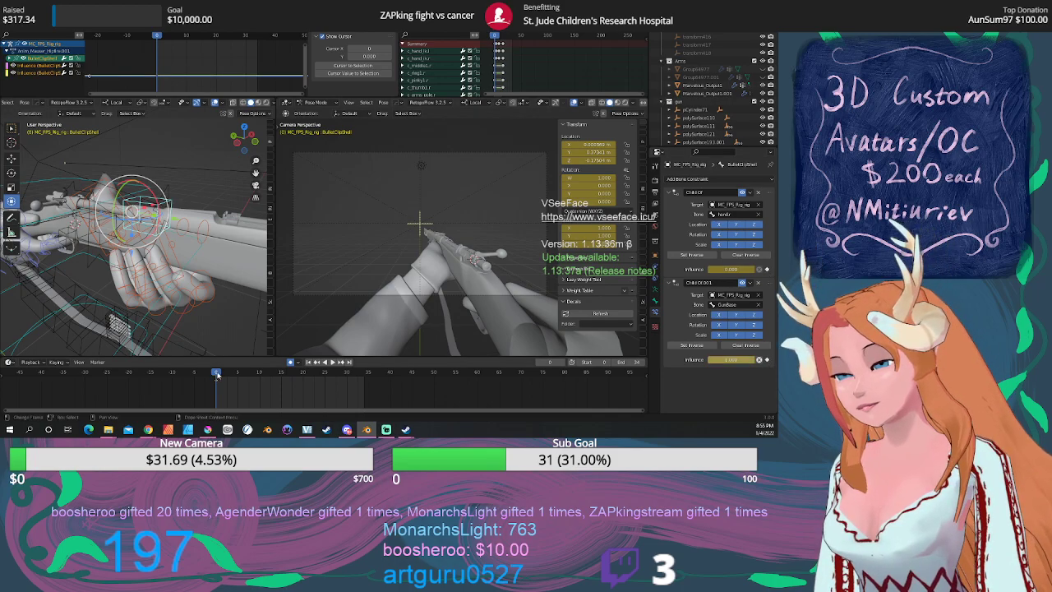
key(space)
key(Escape)
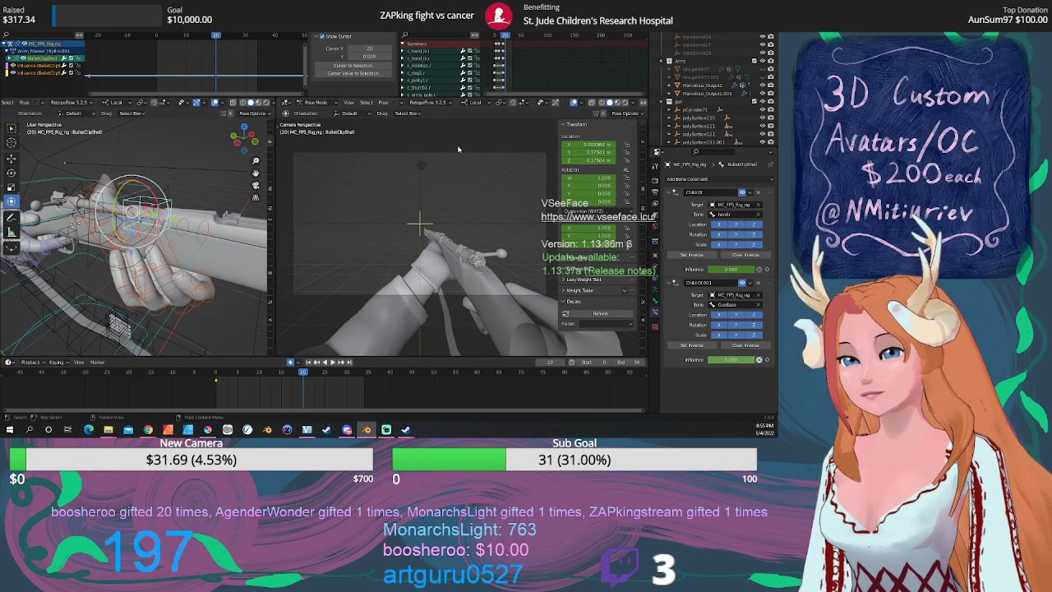
Look through the rig's list of hipfire and reload actions and switch to Chrome.
click(491, 27)
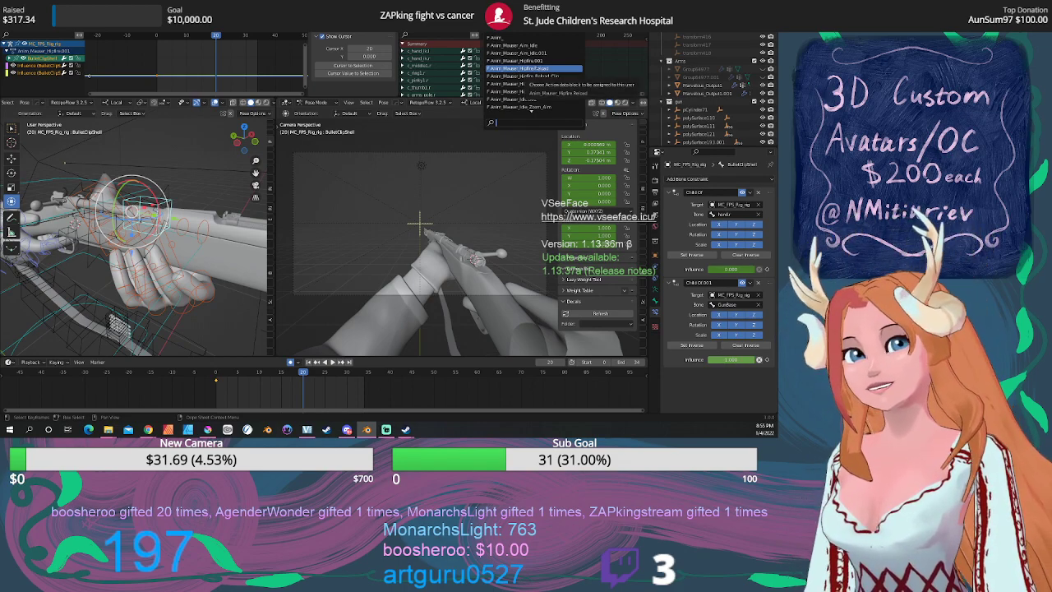
key(alt+Tab)
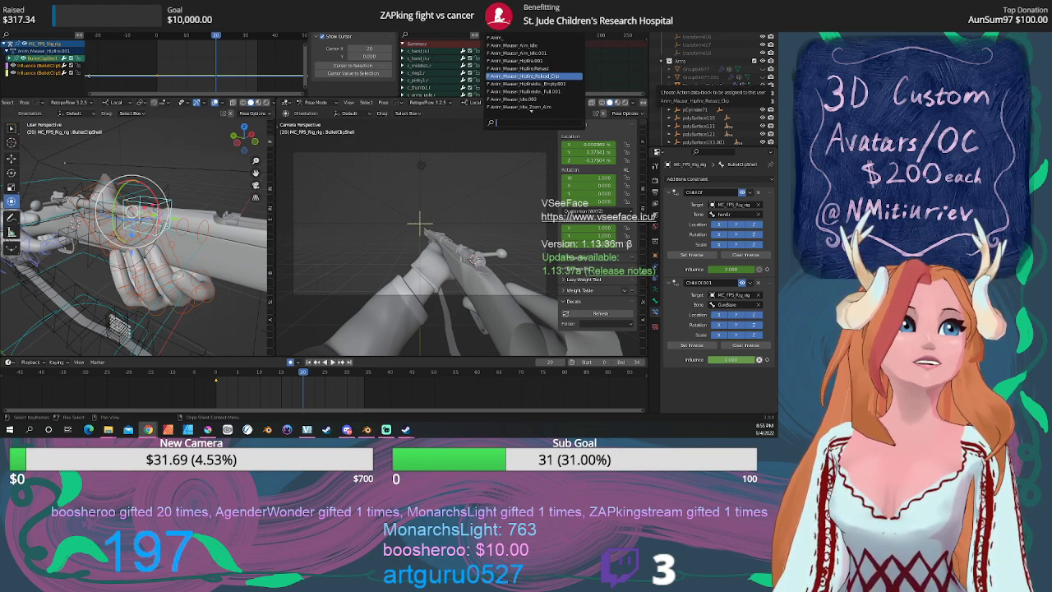